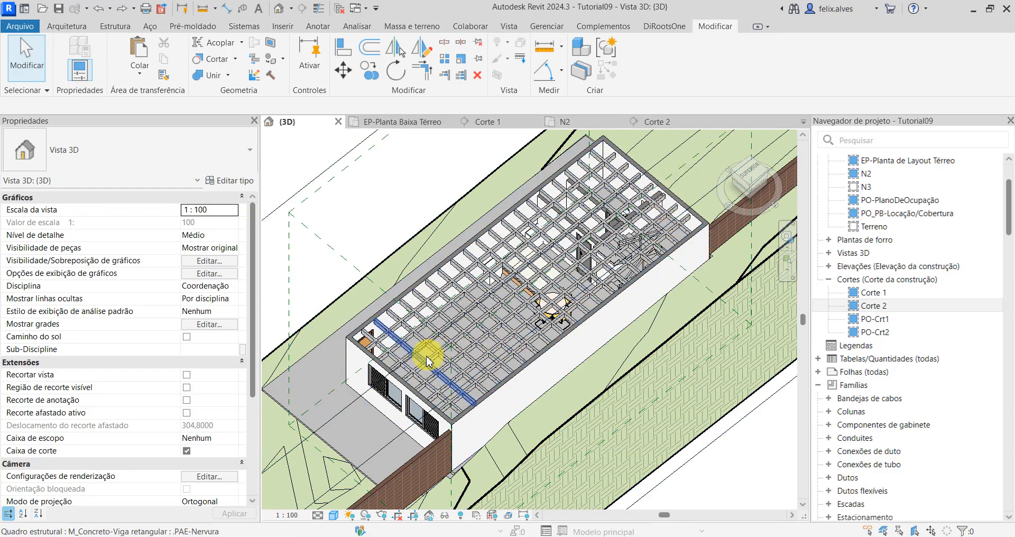
# Step: Switch to Teams and review the waffle slab slides on pages 14 to 16 of A4_Concreto.pdf, then return to Revit
pyautogui.moveTo(873, 534)
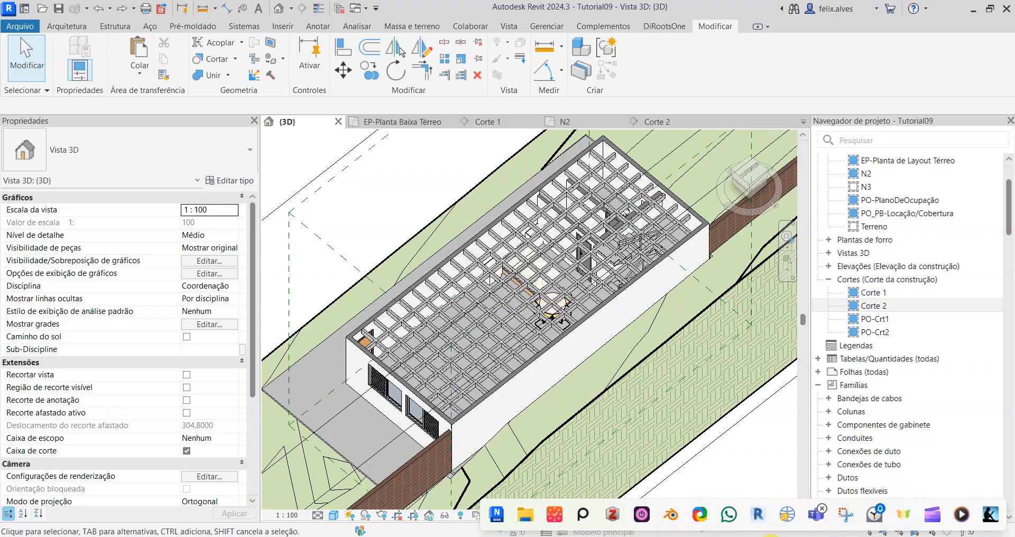
pyautogui.moveTo(816, 514)
pyautogui.click(846, 455)
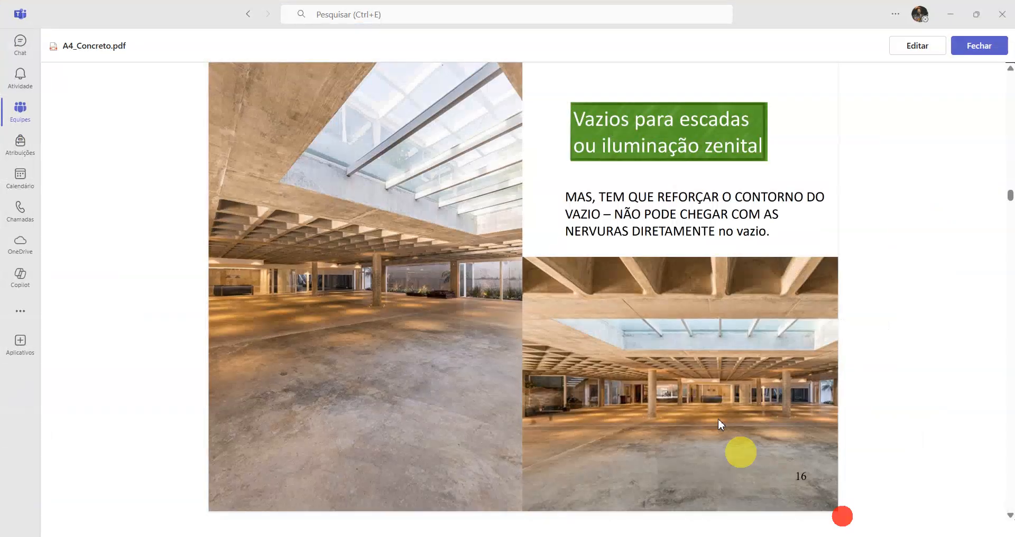
pyautogui.scroll(10, 547, 270)
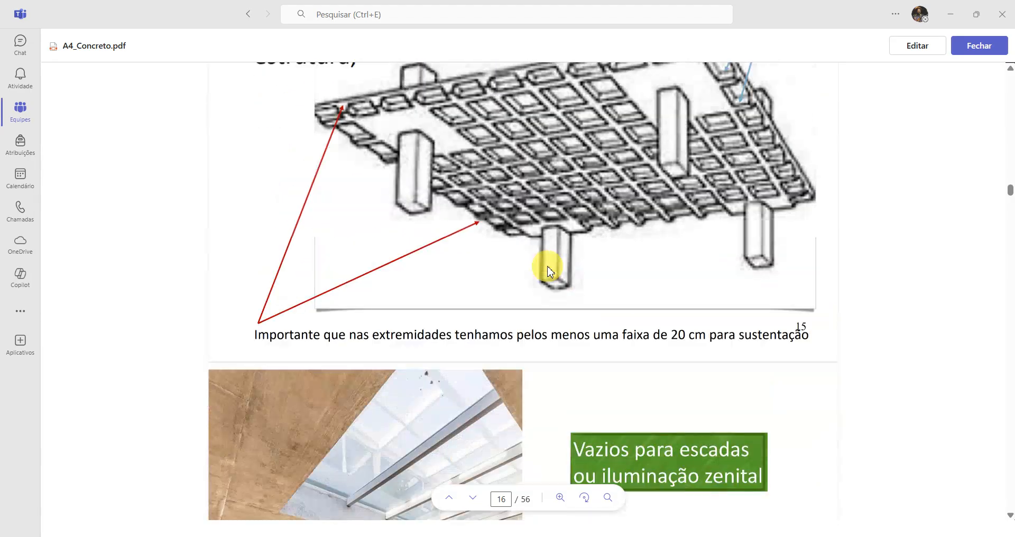
pyautogui.scroll(3, 547, 270)
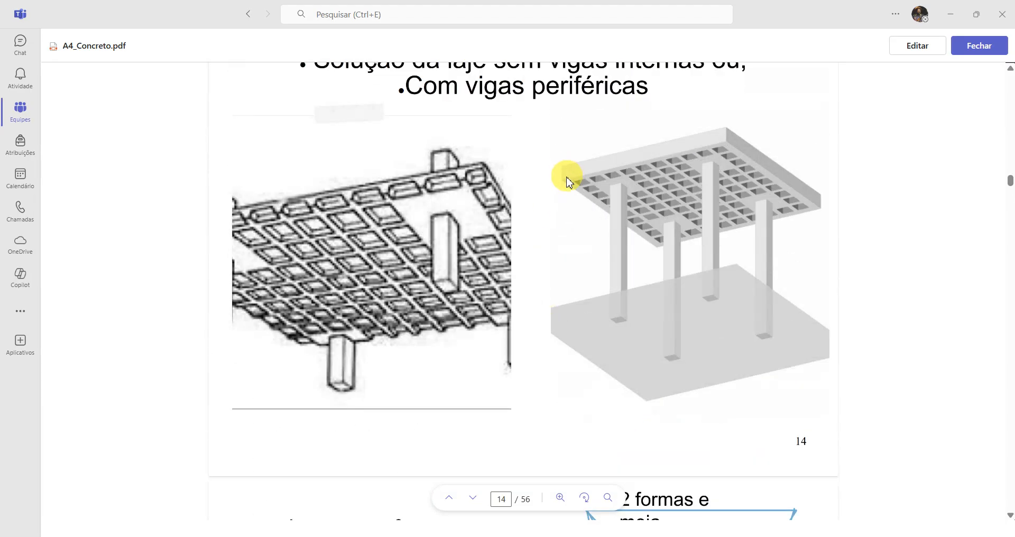
pyautogui.scroll(3, 568, 180)
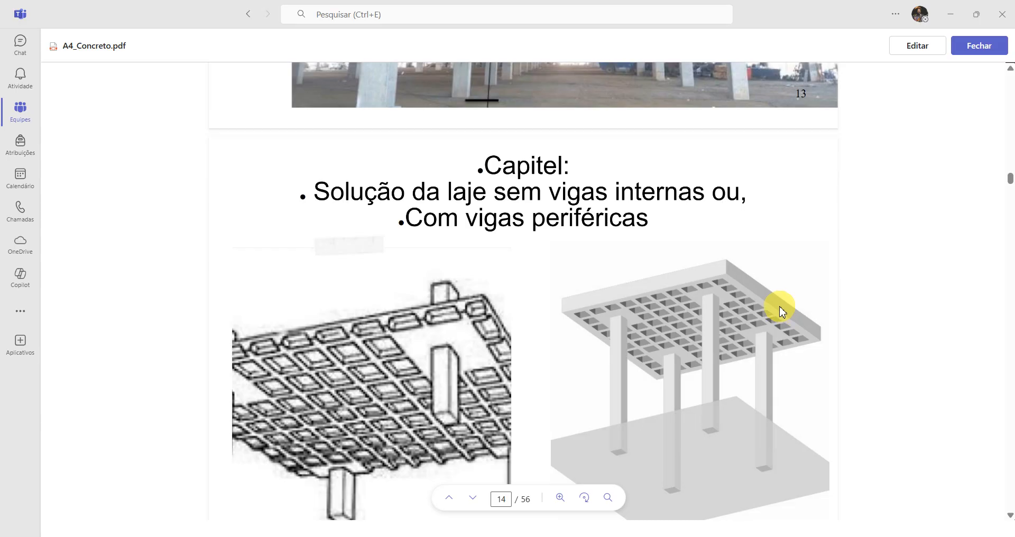
pyautogui.scroll(-15, 782, 311)
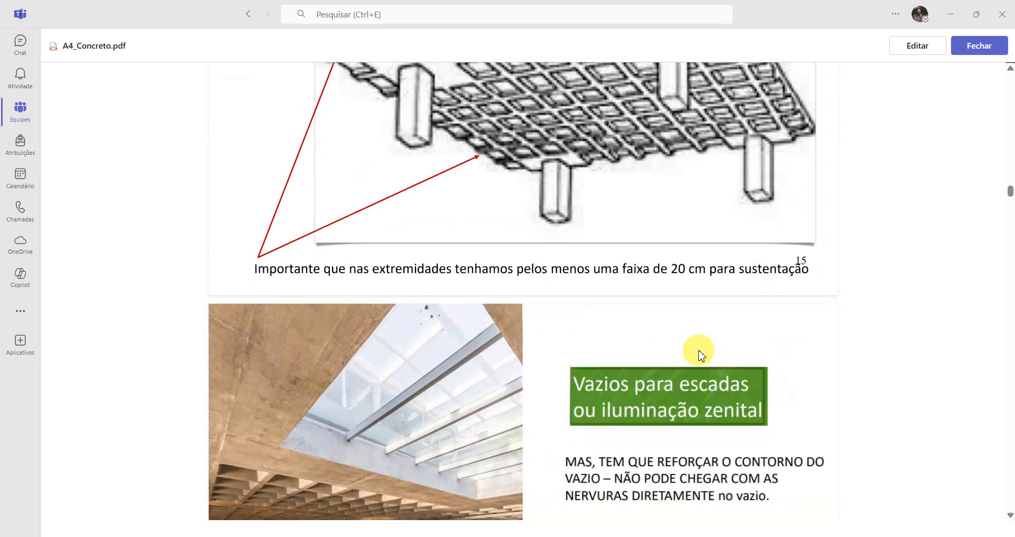
pyautogui.scroll(-5, 518, 358)
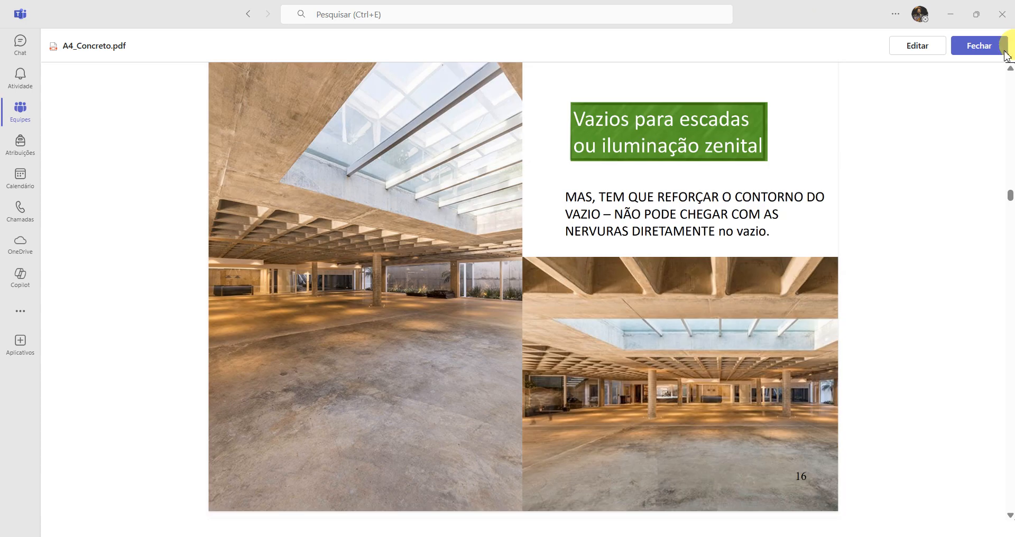
pyautogui.click(951, 16)
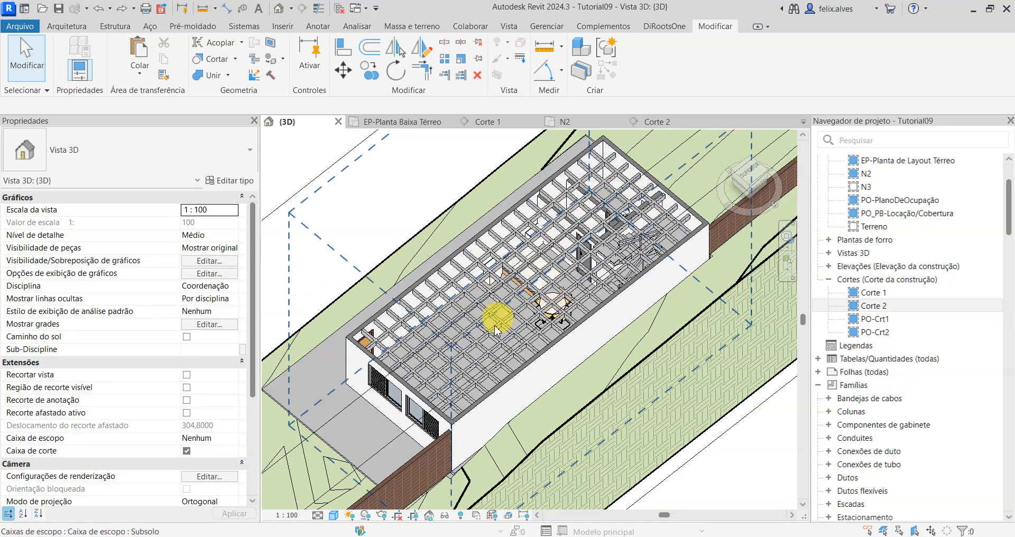
# Step: Inspect the ribbed slab and staircase in floor plan N2 and in sections Corte 2 and Corte 1
pyautogui.click(566, 122)
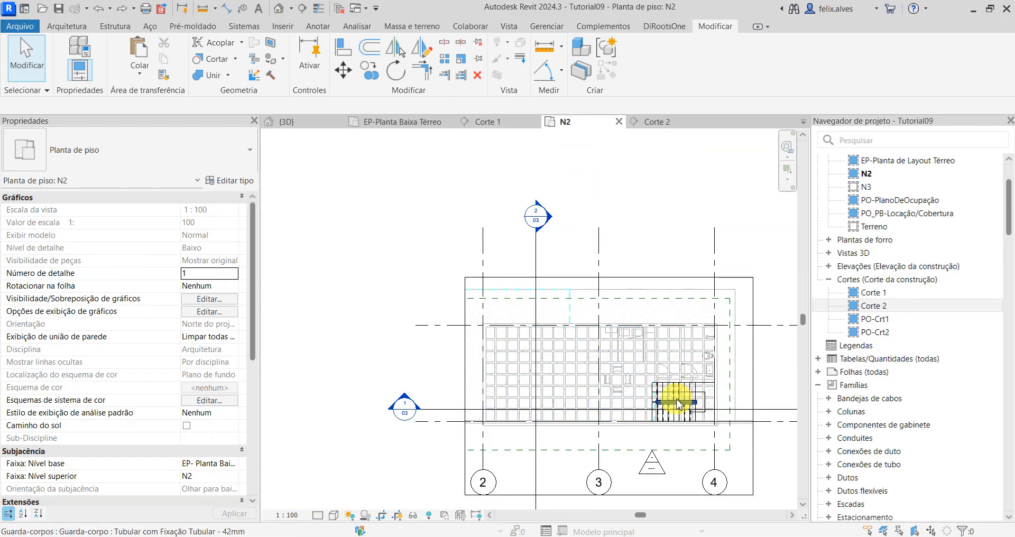
pyautogui.scroll(3, 672, 364)
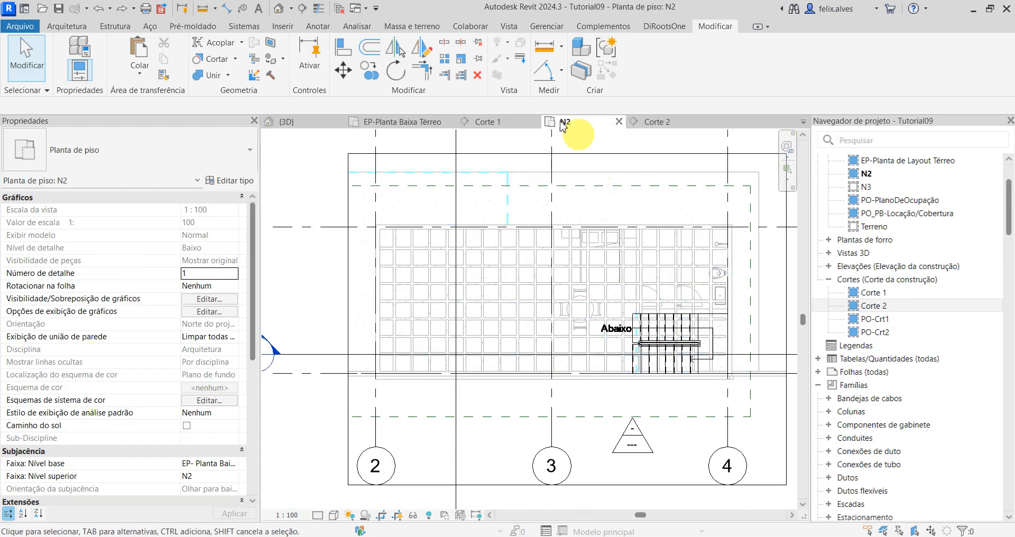
pyautogui.click(663, 122)
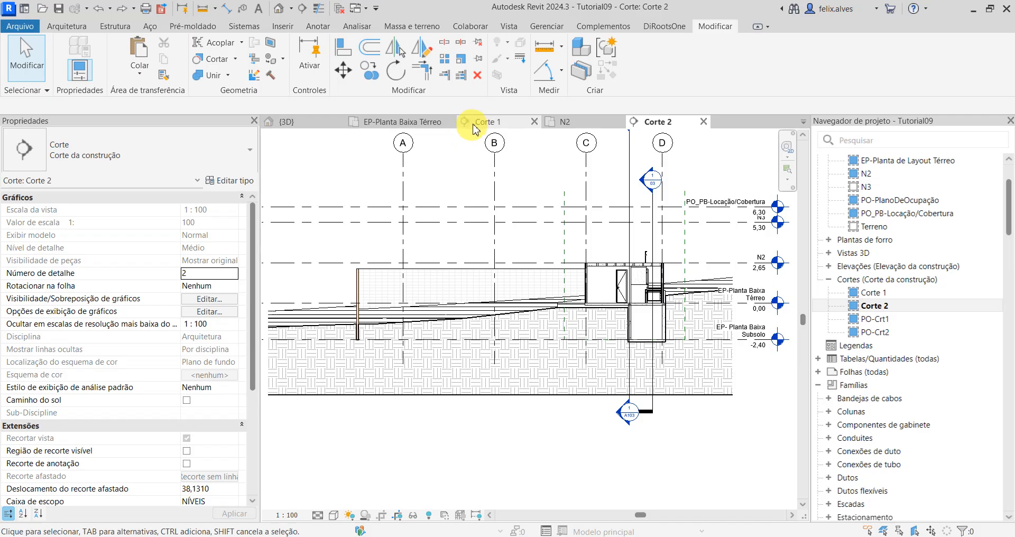
pyautogui.click(479, 122)
pyautogui.moveTo(497, 386); pyautogui.dragTo(369, 343, button='middle')
pyautogui.scroll(-2, 369, 342)
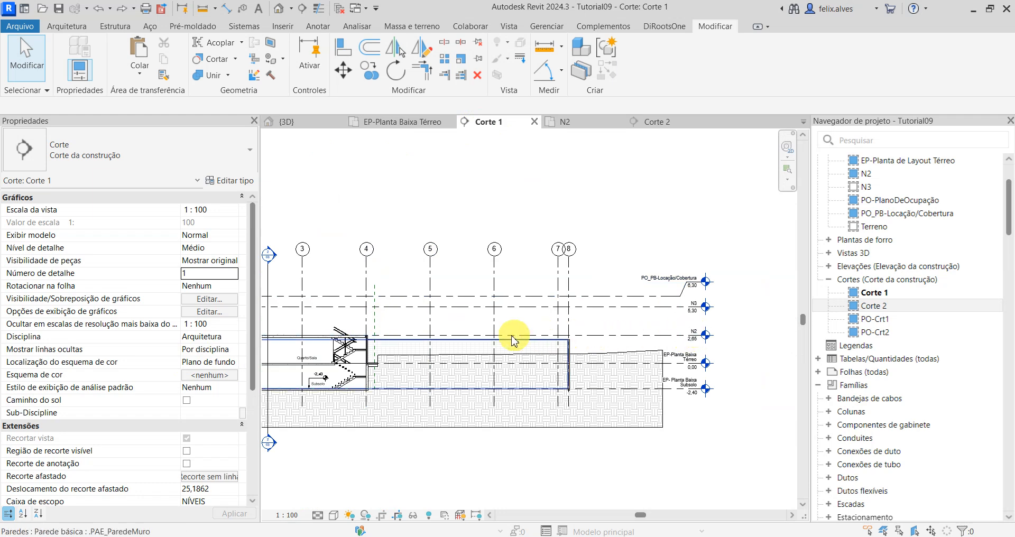
pyautogui.moveTo(351, 334); pyautogui.dragTo(478, 342, button='middle')
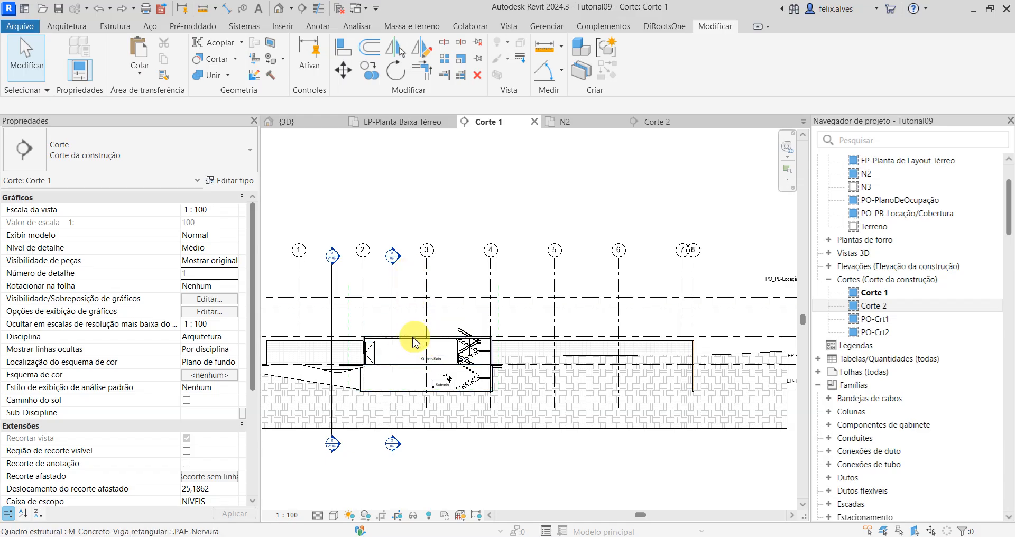
# Step: In floor plan N2, set the underlay base level to Nenhum and apply it
pyautogui.click(569, 124)
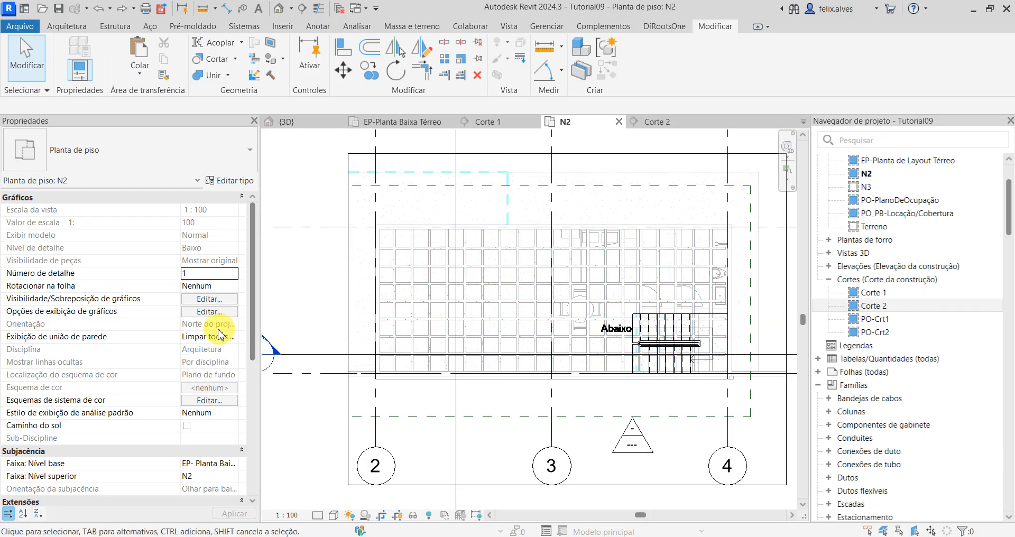
pyautogui.scroll(-2, 172, 311)
pyautogui.scroll(-3, 172, 311)
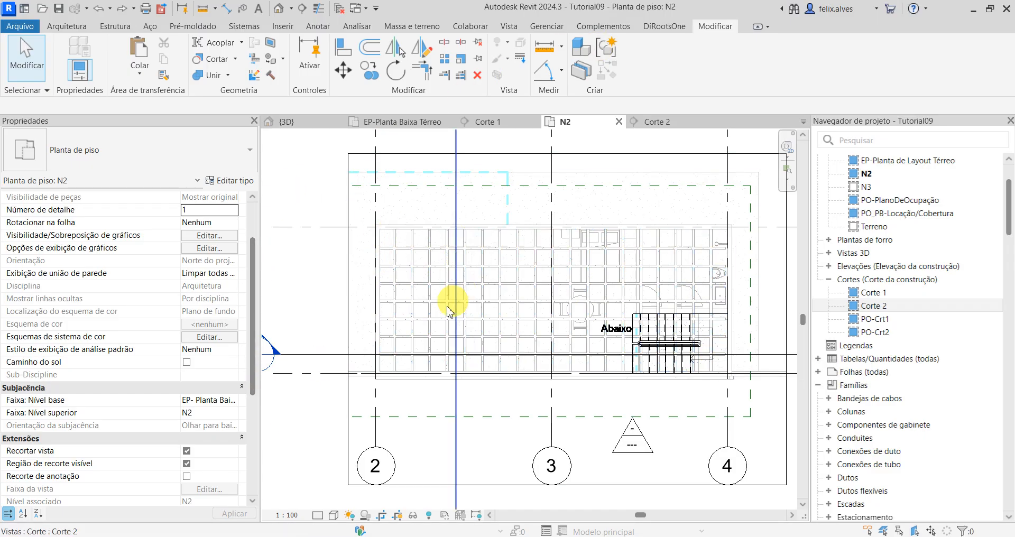
pyautogui.click(237, 402)
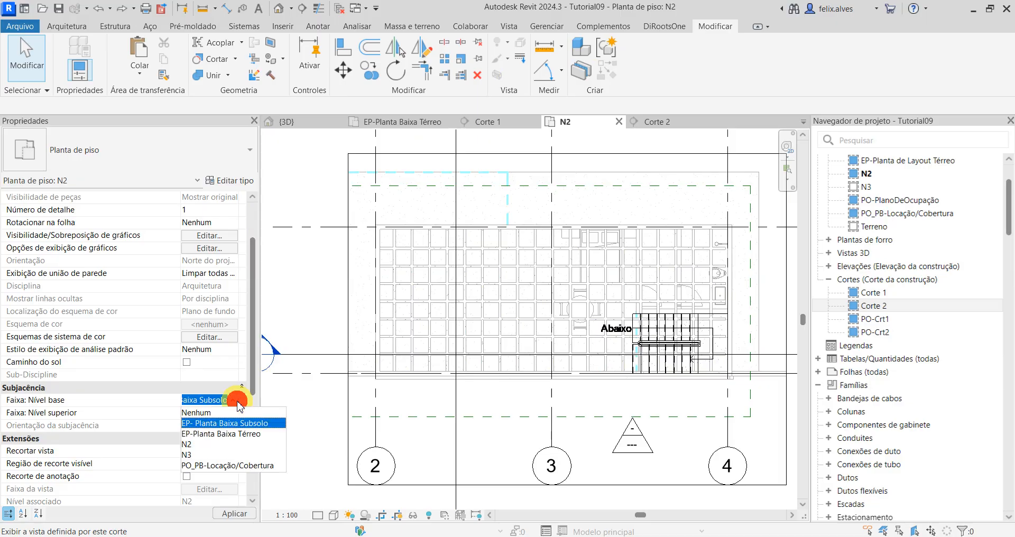
pyautogui.click(217, 408)
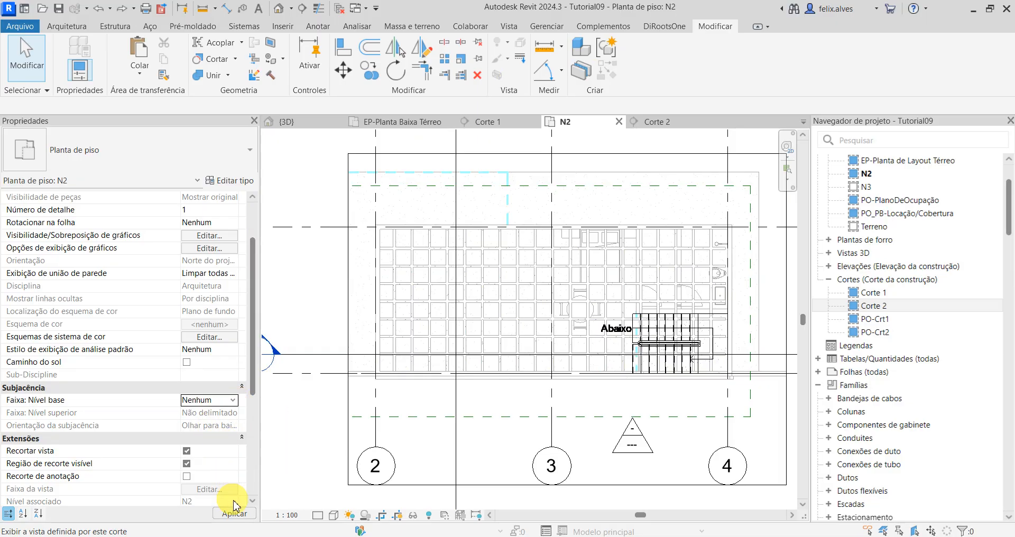
pyautogui.click(242, 517)
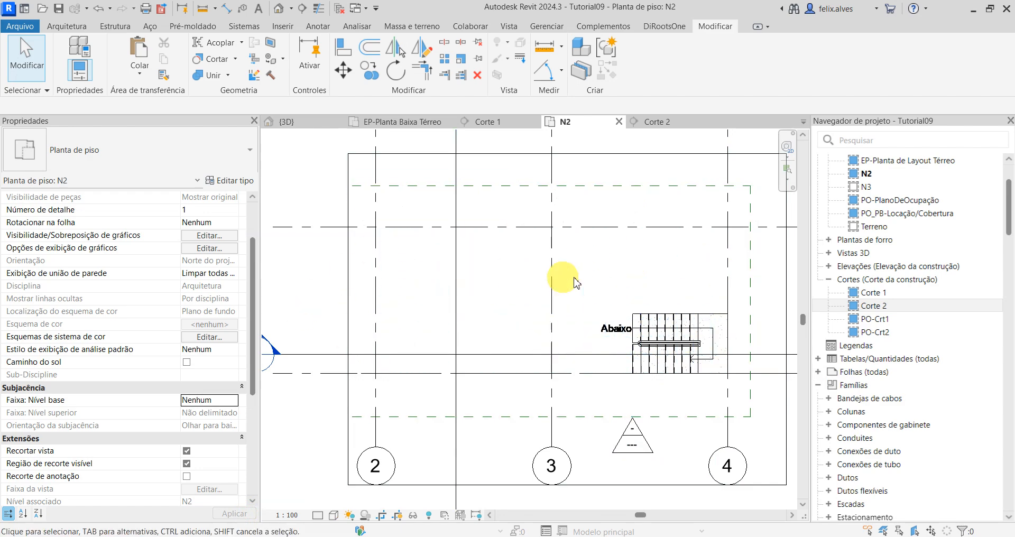
# Step: Remove the view template from floor plan N2 by assigning <Nenhum>
pyautogui.scroll(-3, 153, 346)
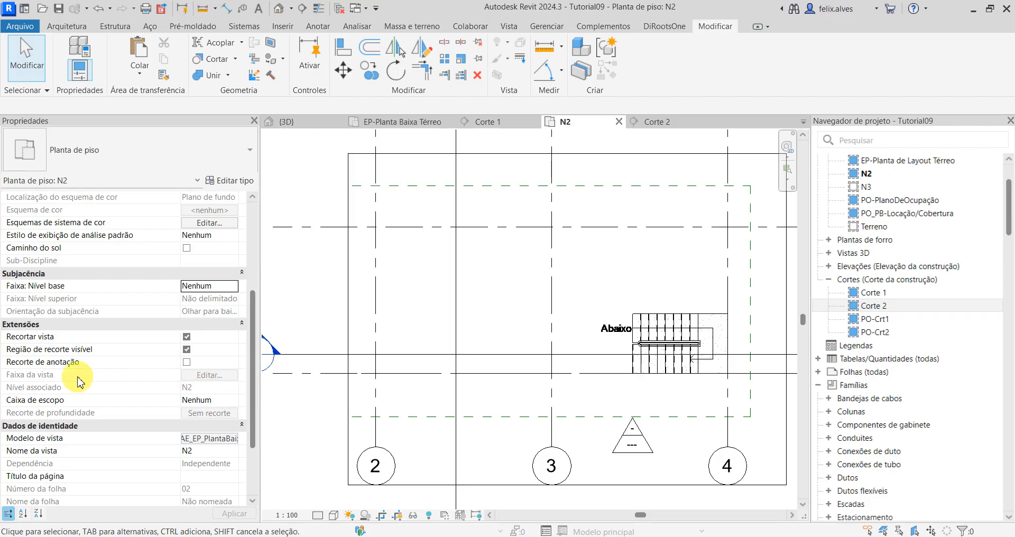
pyautogui.scroll(-1, 209, 402)
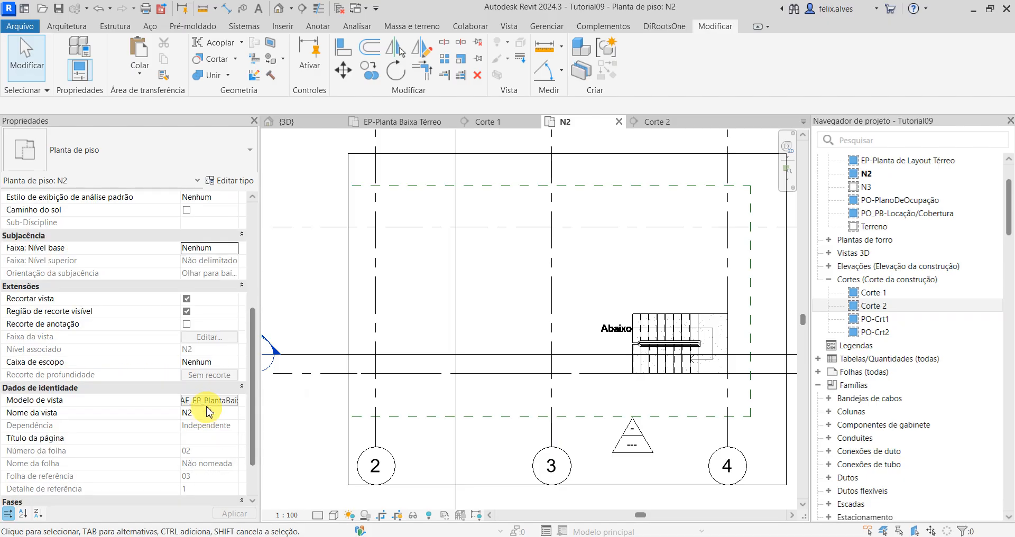
pyautogui.click(209, 404)
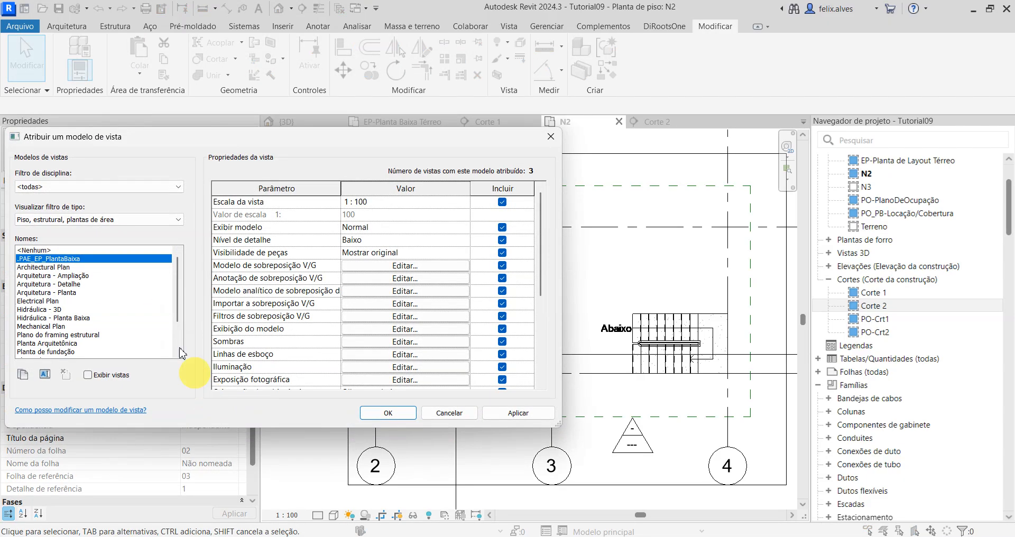
pyautogui.moveTo(136, 140); pyautogui.dragTo(456, 212)
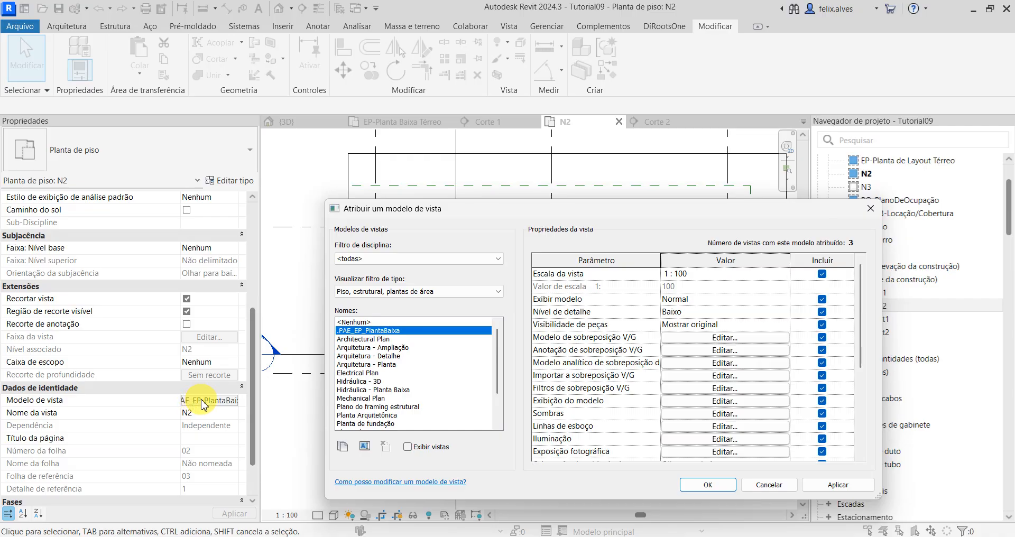
pyautogui.click(465, 322)
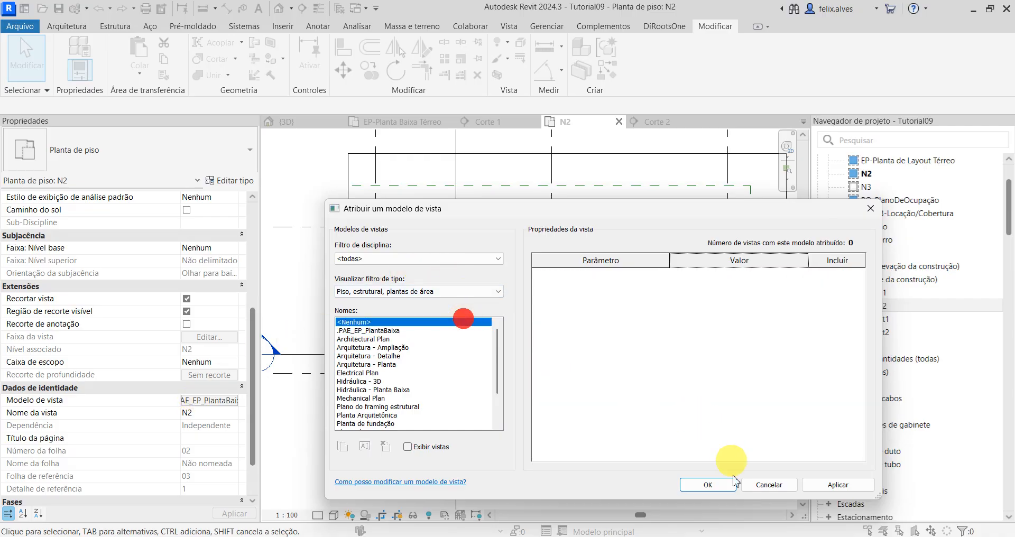
pyautogui.click(849, 485)
pyautogui.click(703, 482)
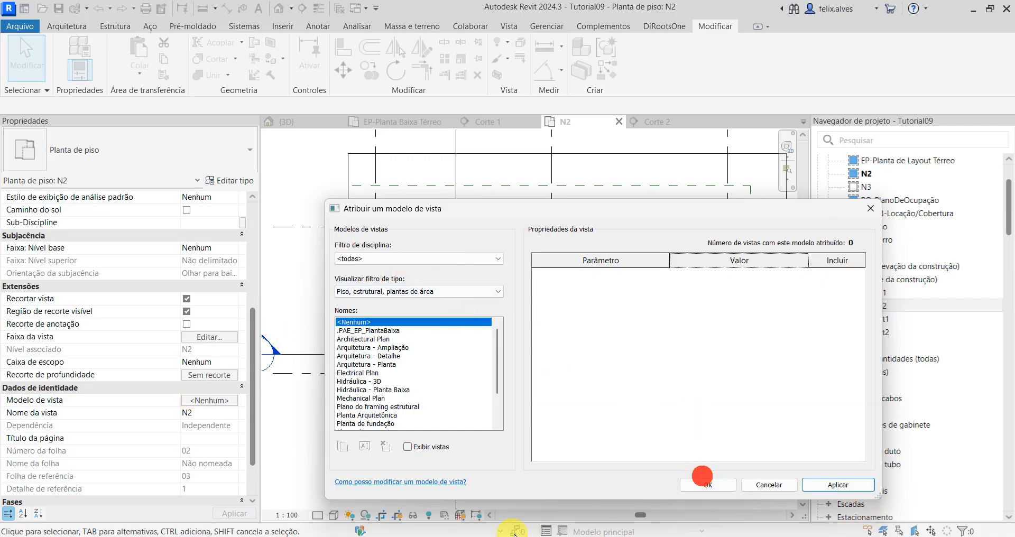
pyautogui.click(707, 490)
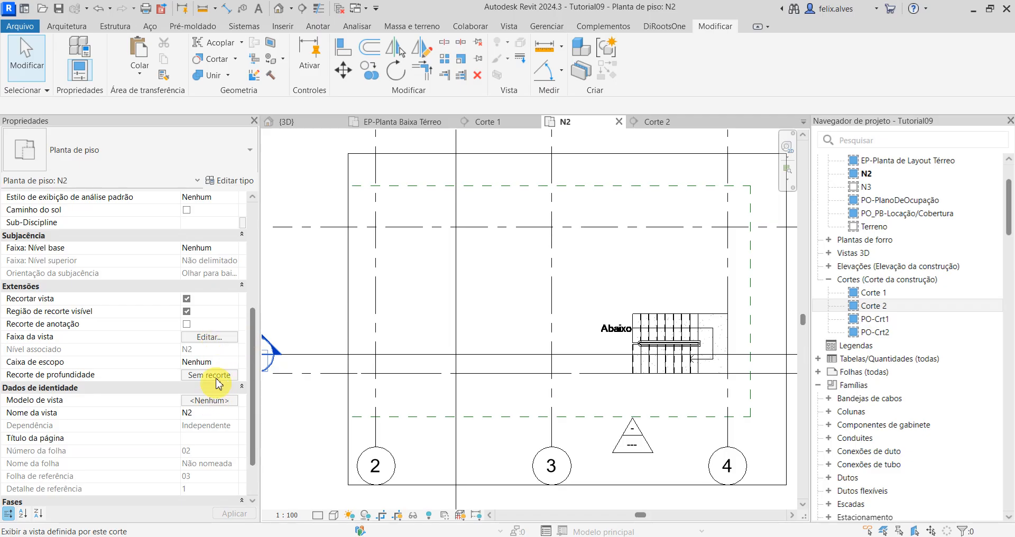
# Step: Open the view range settings of floor plan N2 and examine the sample diagram explaining its range levels
pyautogui.click(210, 337)
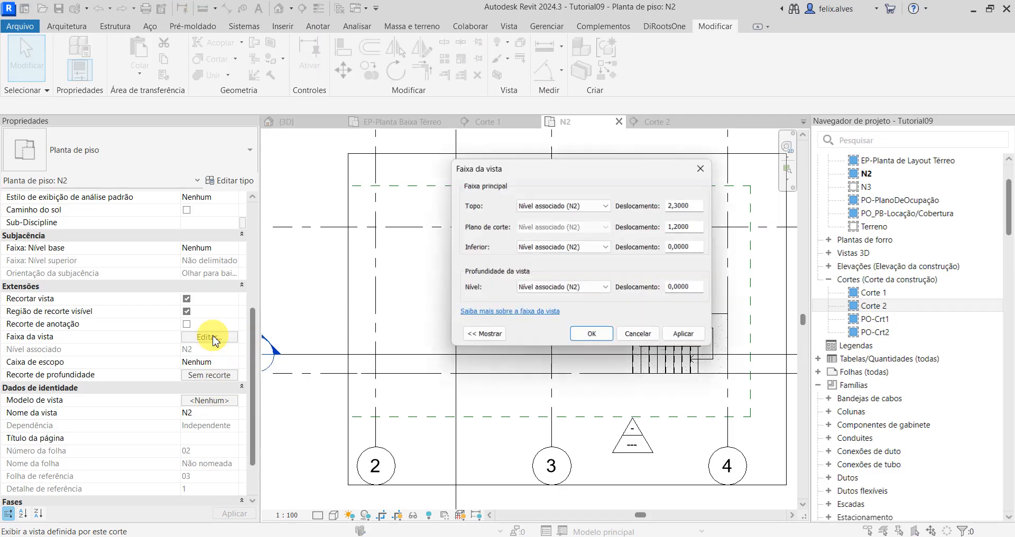
pyautogui.moveTo(584, 180); pyautogui.dragTo(568, 122)
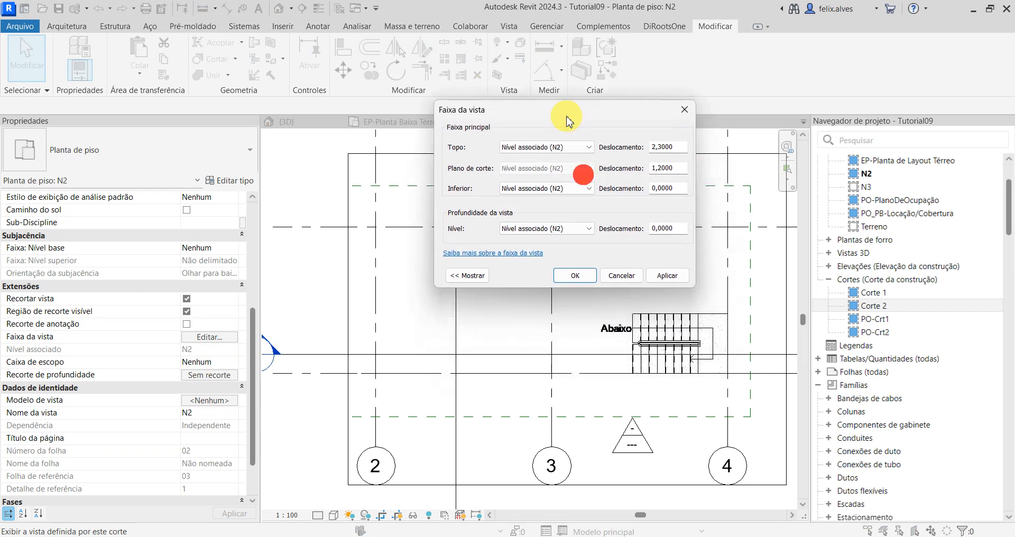
pyautogui.click(479, 275)
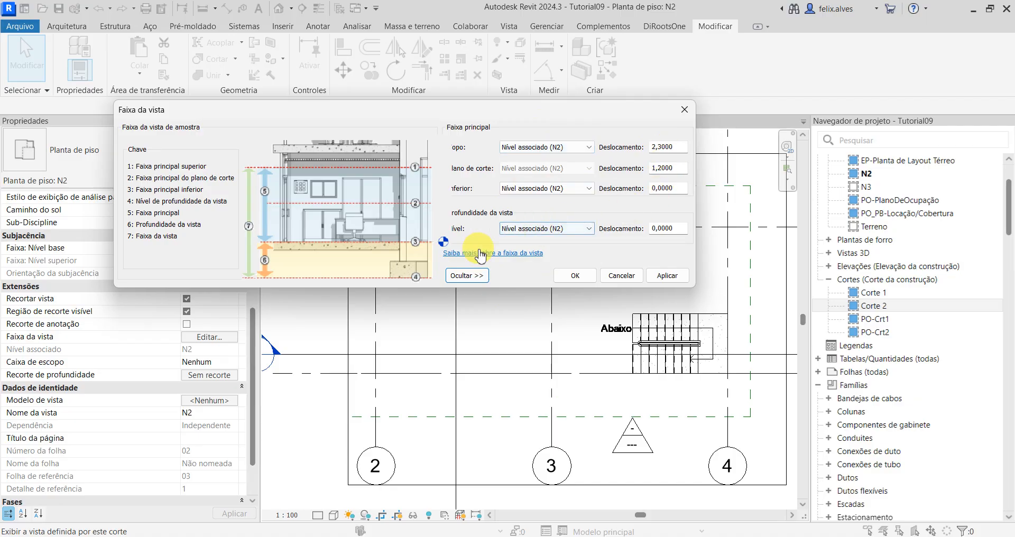
pyautogui.click(476, 277)
pyautogui.click(468, 276)
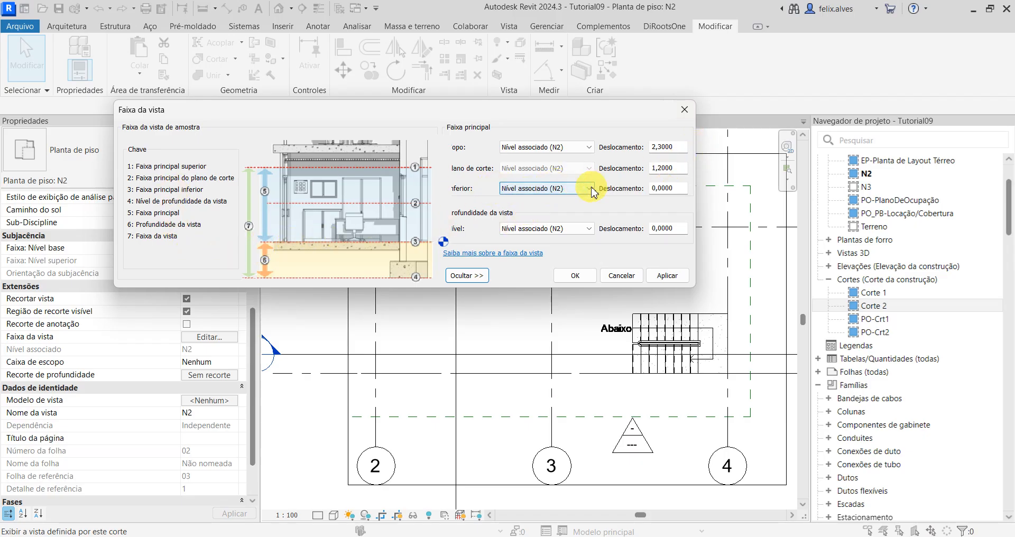
pyautogui.click(469, 276)
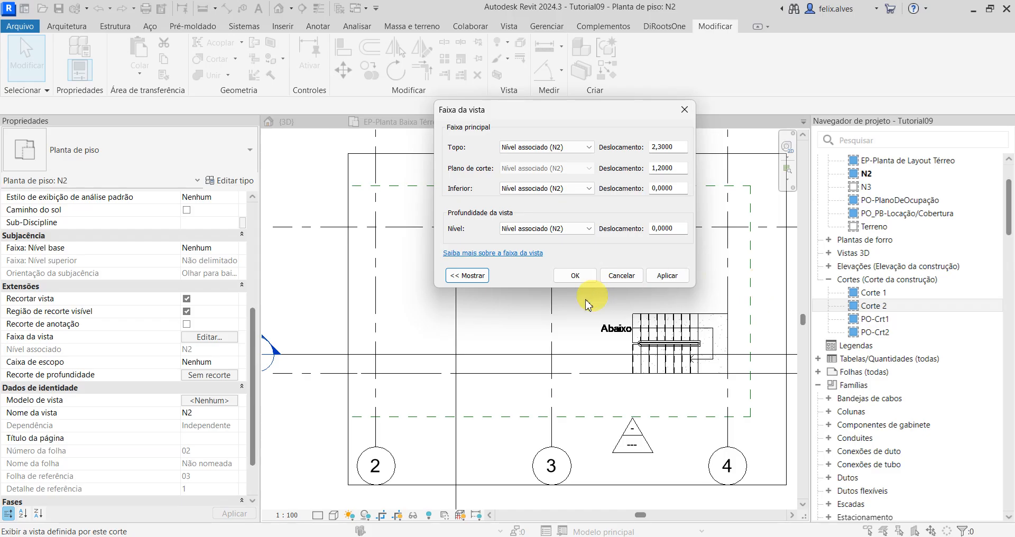
pyautogui.click(469, 275)
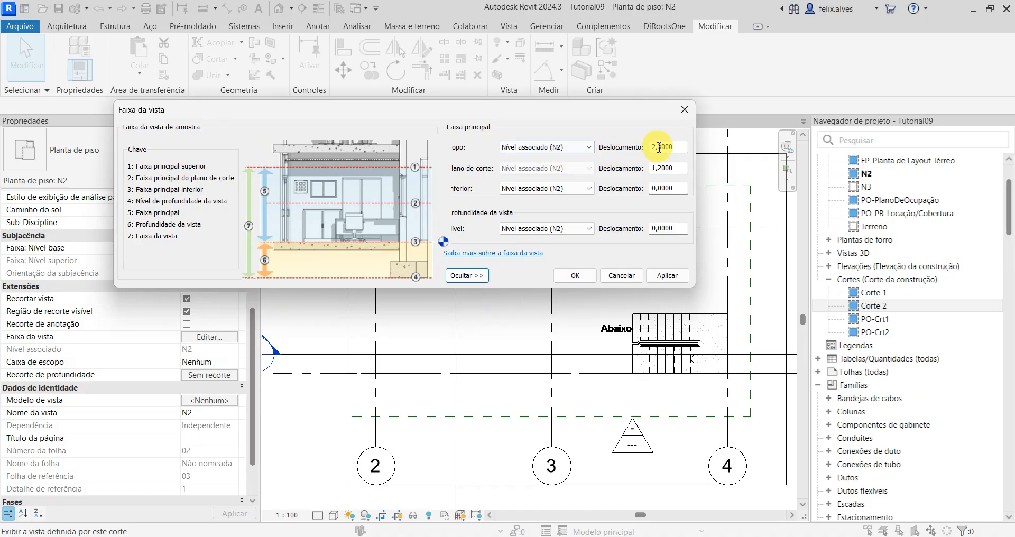
# Step: Set the view range top to Nível acima (N3), view depth to Nível abaixo (EP-Planta Baixa Térreo) and cut plane offset to 1,5000, and apply
pyautogui.click(589, 146)
pyautogui.click(541, 167)
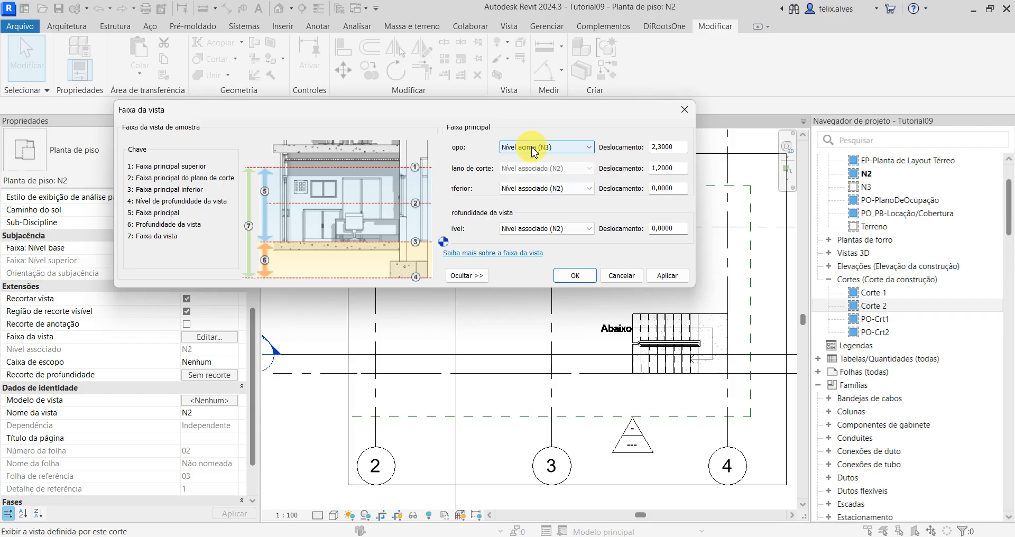
pyautogui.click(588, 228)
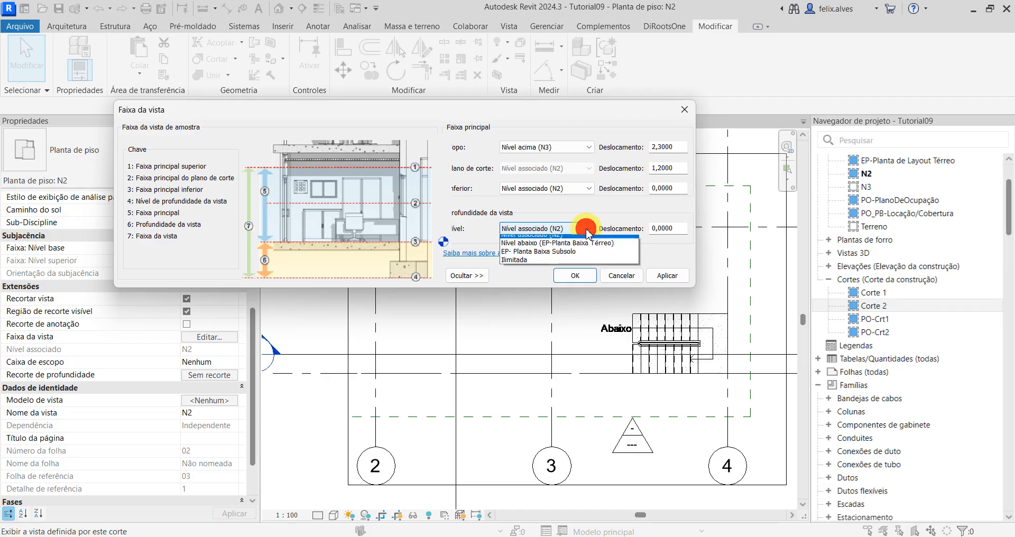
pyautogui.click(556, 249)
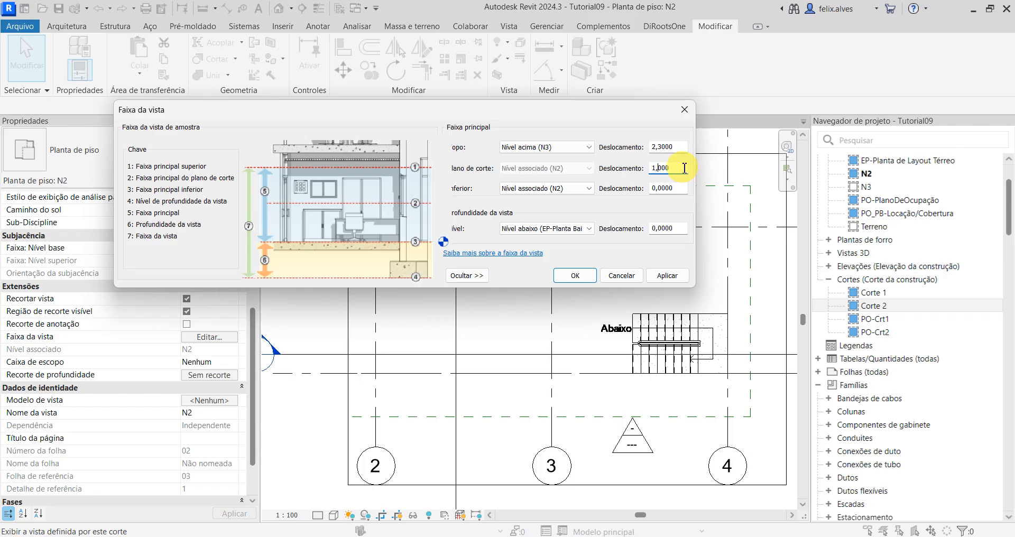
pyautogui.click(681, 189)
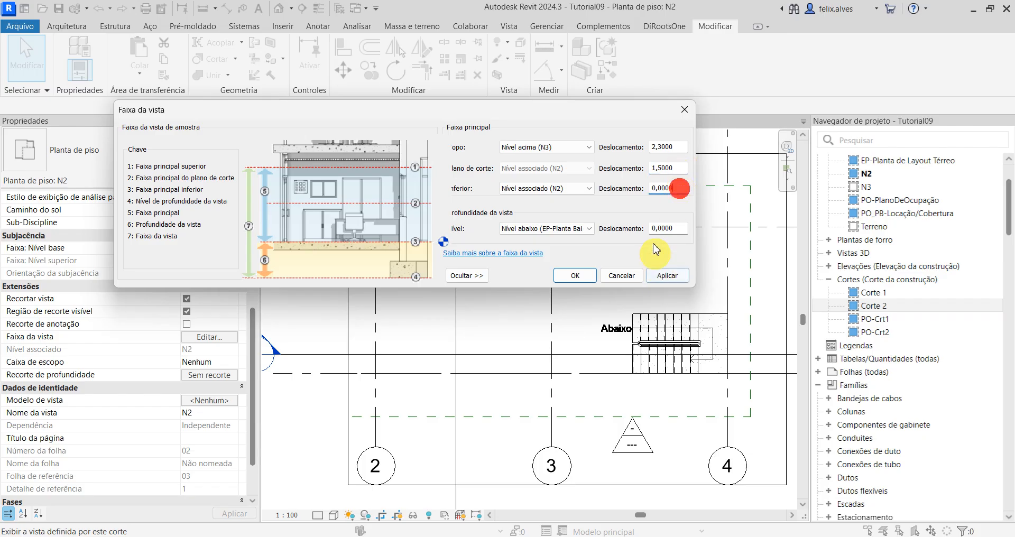
pyautogui.click(665, 273)
pyautogui.click(585, 275)
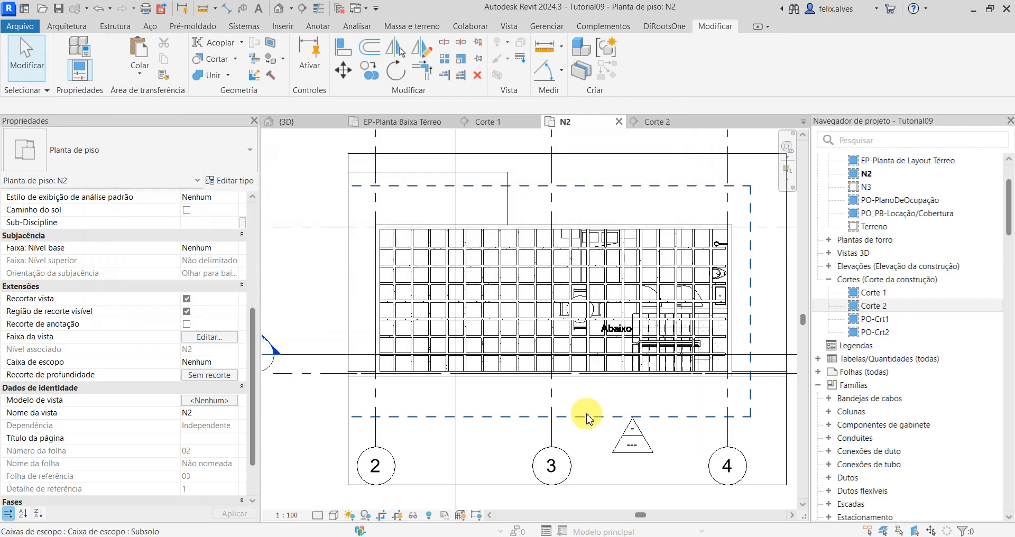
# Step: Extend the crop region of floor plan N2 westward, past the outline to the west of grid 2
pyautogui.scroll(-2, 588, 417)
pyautogui.click(417, 228)
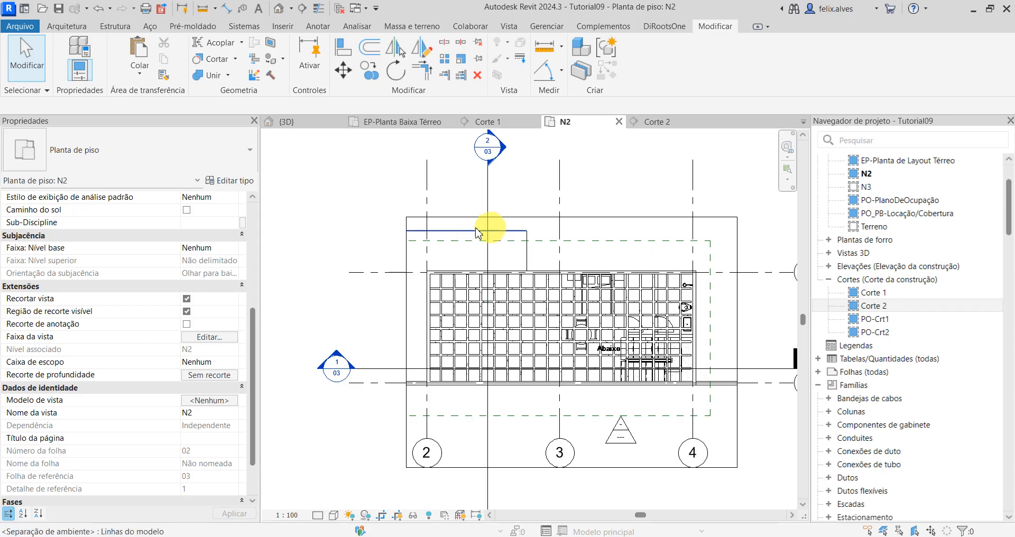
pyautogui.click(406, 258)
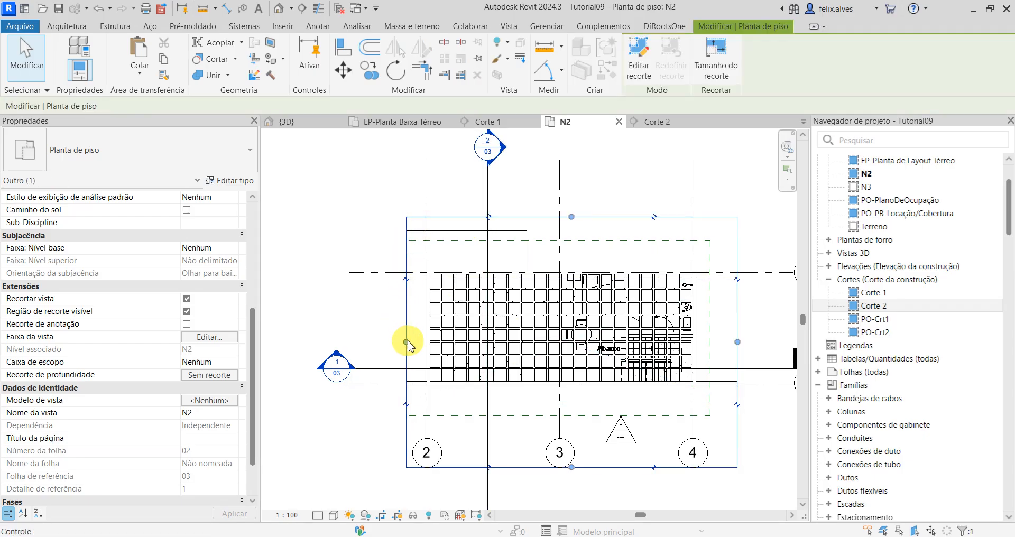
pyautogui.moveTo(406, 341); pyautogui.dragTo(359, 342)
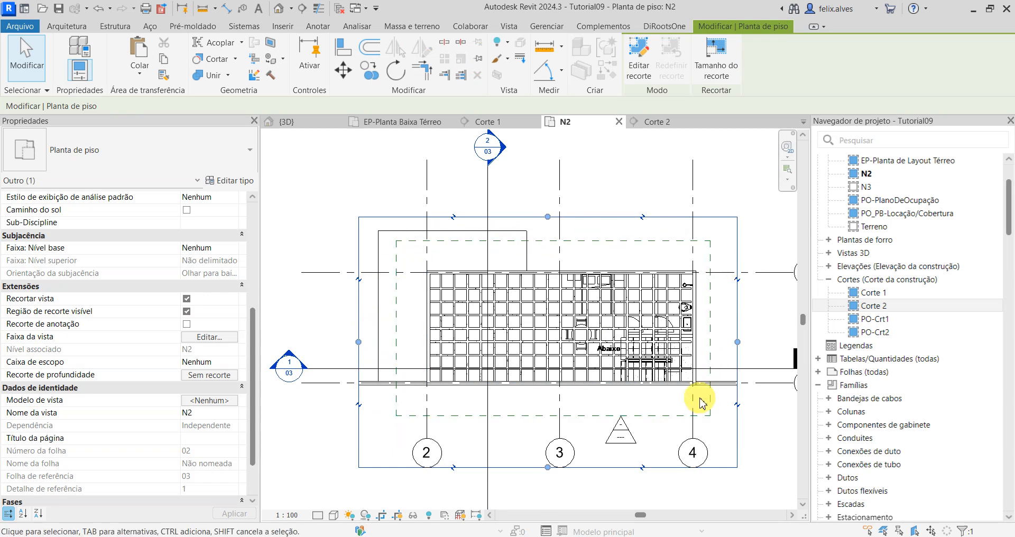
pyautogui.moveTo(580, 389); pyautogui.dragTo(561, 353, button='middle')
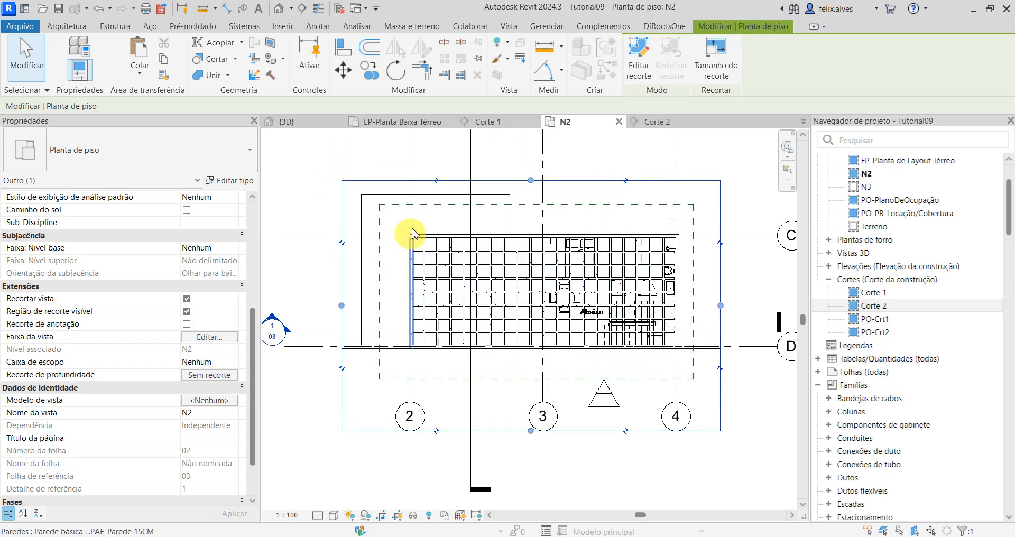
# Step: Examine the ribs and their junction with the walls and staircase in floor plan N2, the 3D view and section Corte 1
pyautogui.scroll(2, 448, 303)
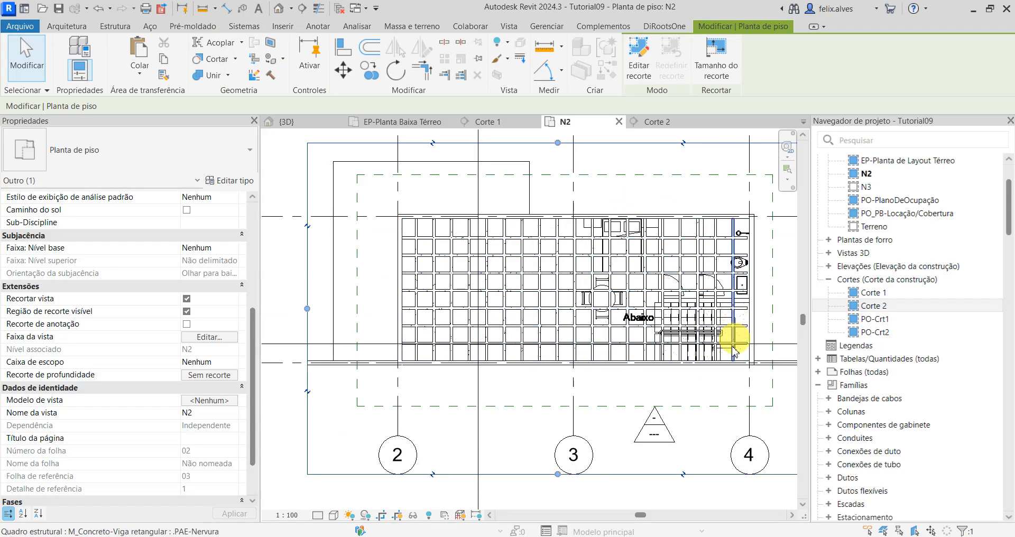
pyautogui.scroll(2, 768, 348)
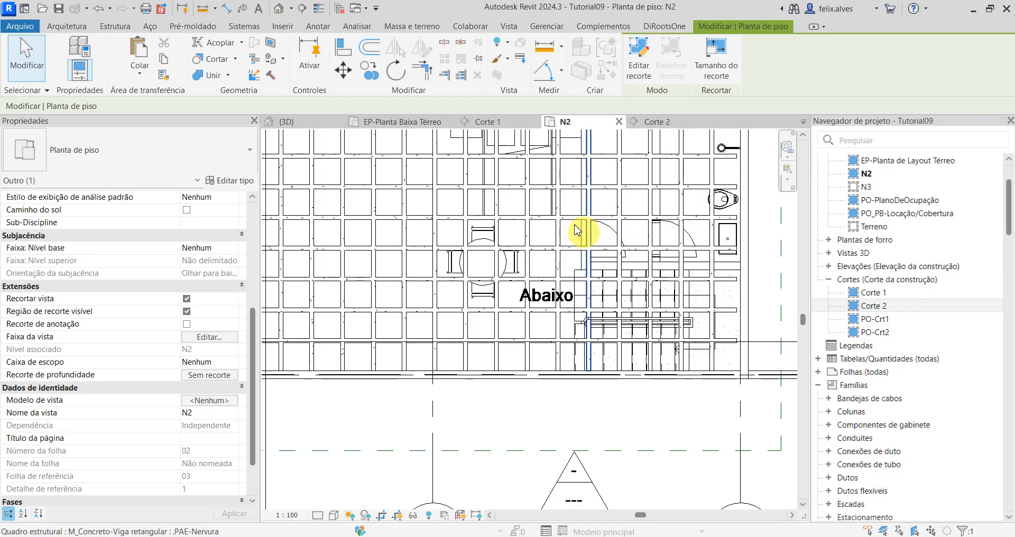
pyautogui.click(310, 123)
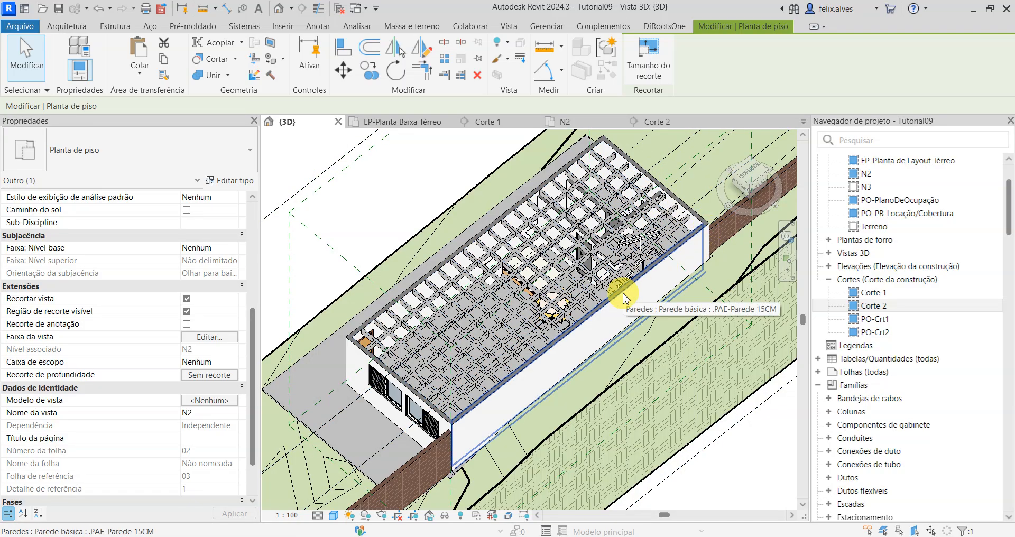
pyautogui.click(512, 125)
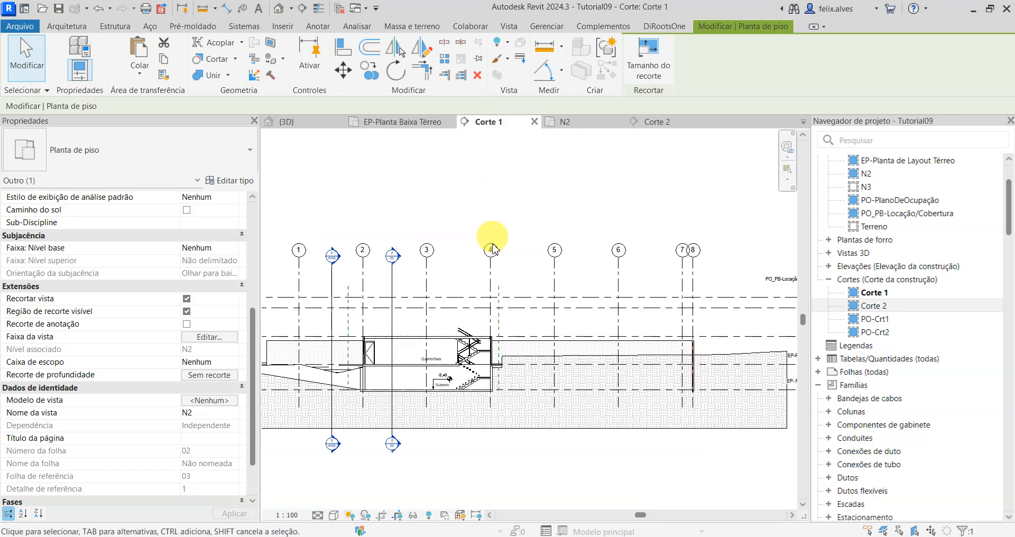
pyautogui.scroll(3, 389, 437)
pyautogui.scroll(-5, 535, 359)
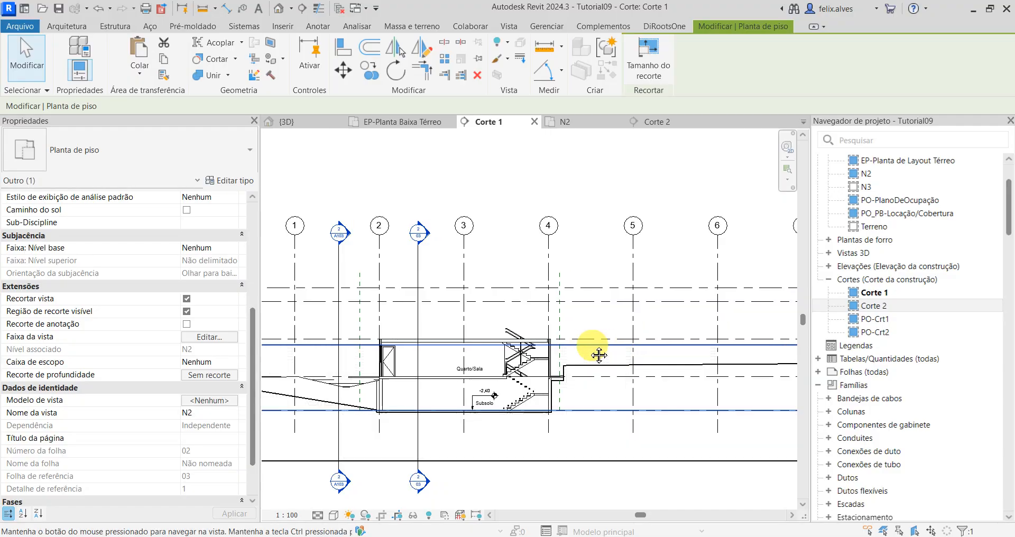
pyautogui.scroll(5, 441, 338)
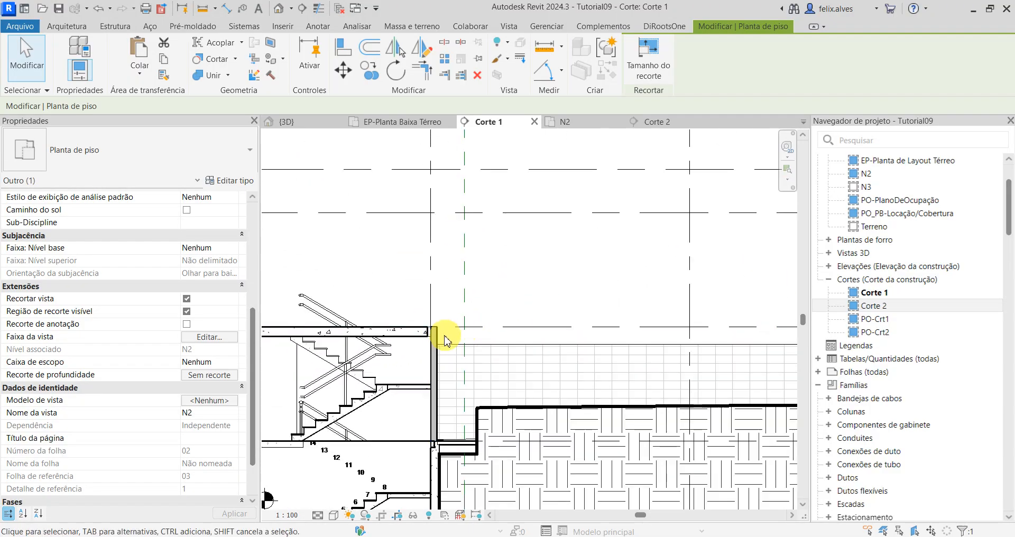
pyautogui.scroll(3, 432, 336)
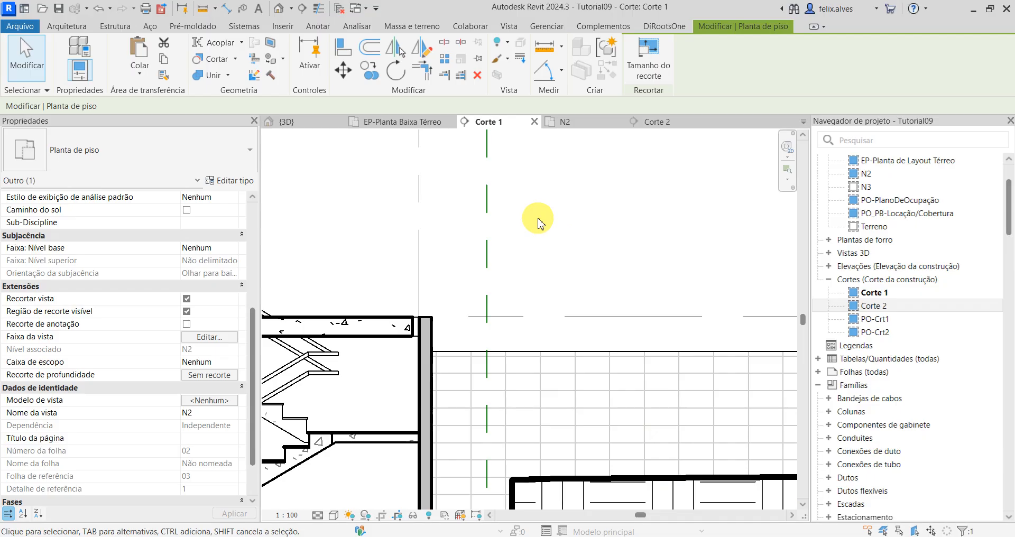
pyautogui.click(314, 118)
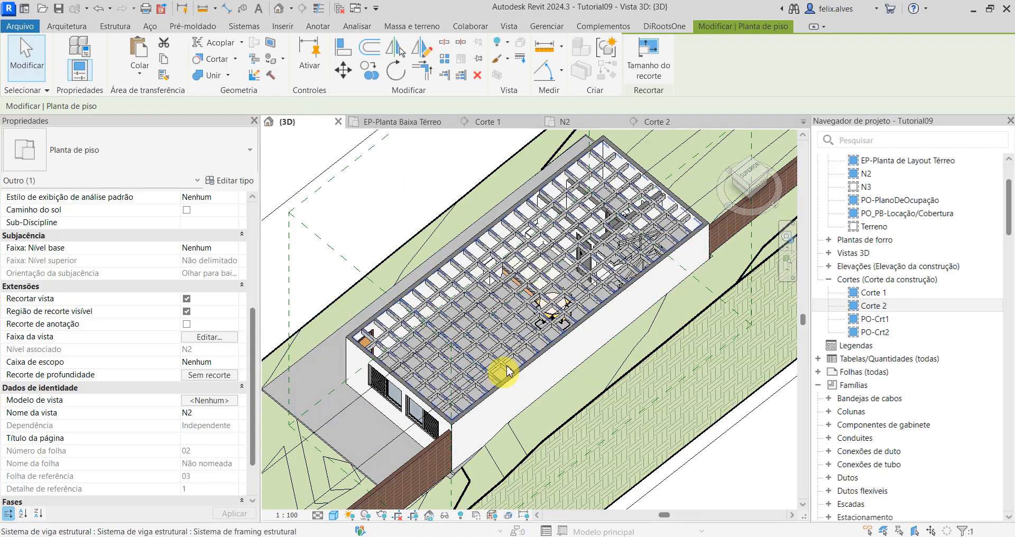
pyautogui.scroll(5, 614, 156)
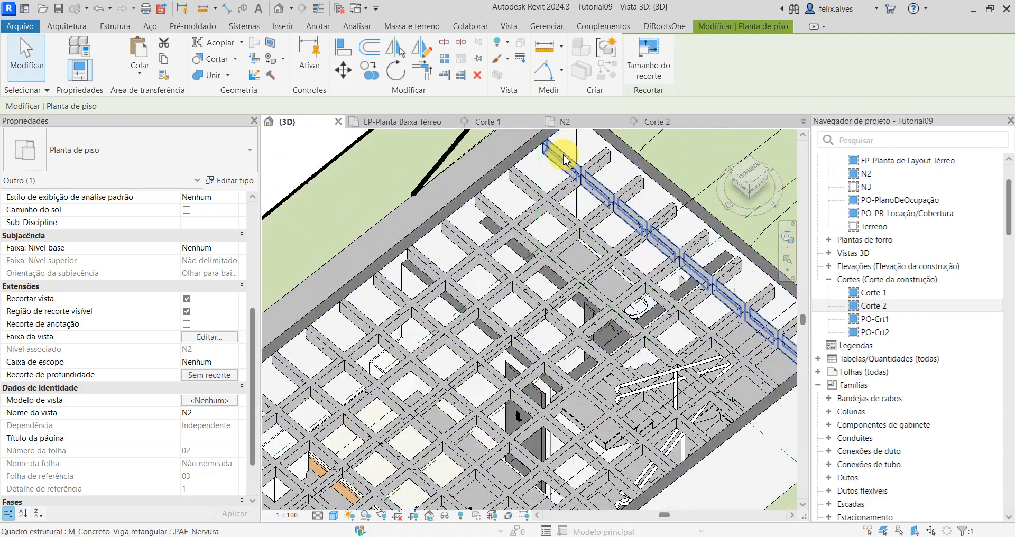
pyautogui.scroll(-3, 737, 254)
pyautogui.scroll(2, 621, 178)
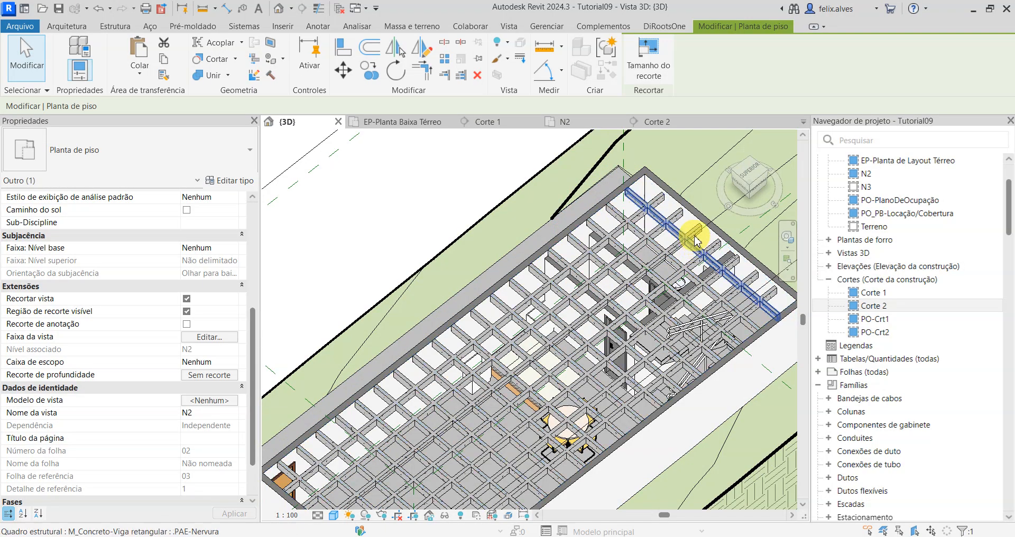
# Step: In section Corte 1, raise level N2 by setting its distance to the level above to 2,3500
pyautogui.click(501, 121)
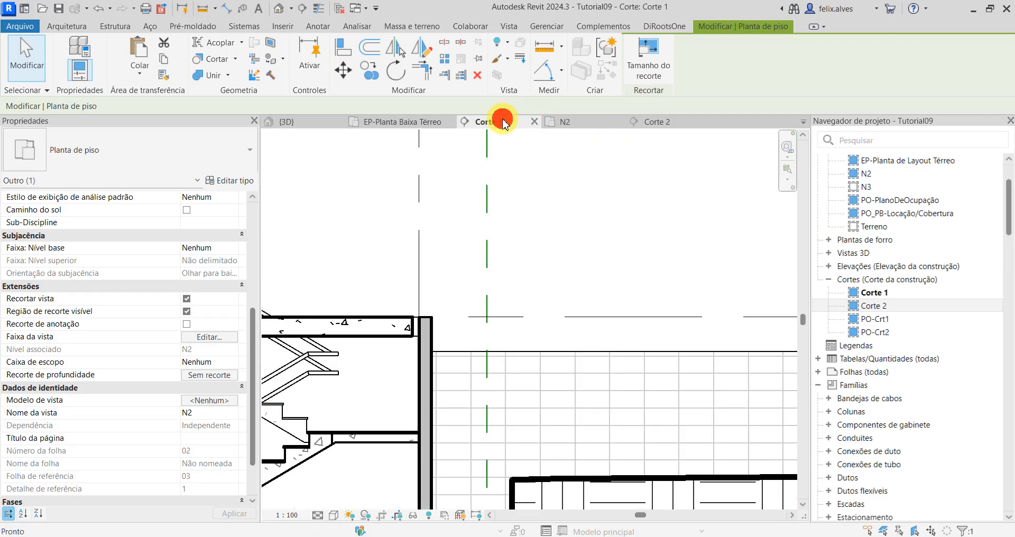
pyautogui.scroll(-2, 530, 226)
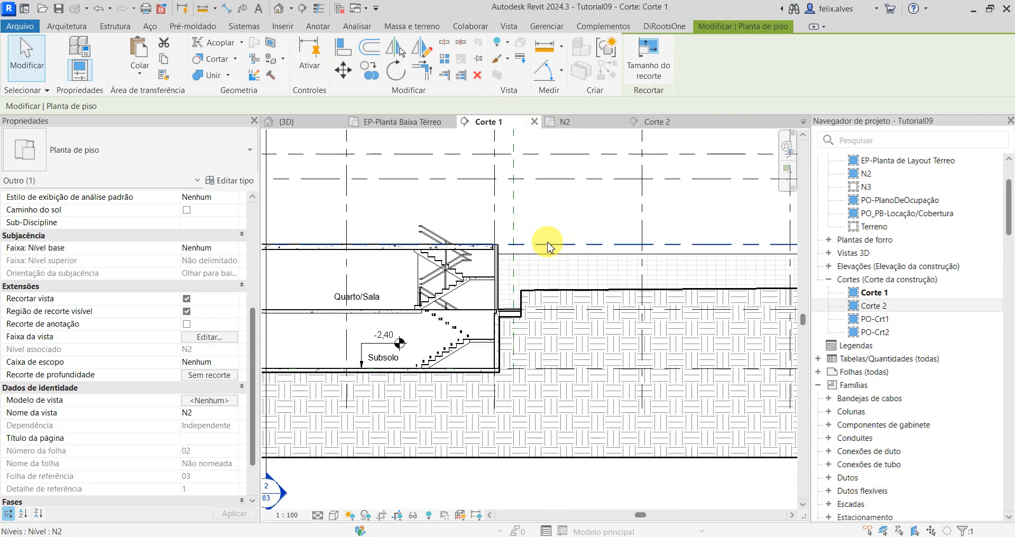
pyautogui.click(547, 243)
pyautogui.scroll(-2, 545, 247)
pyautogui.scroll(1, 664, 265)
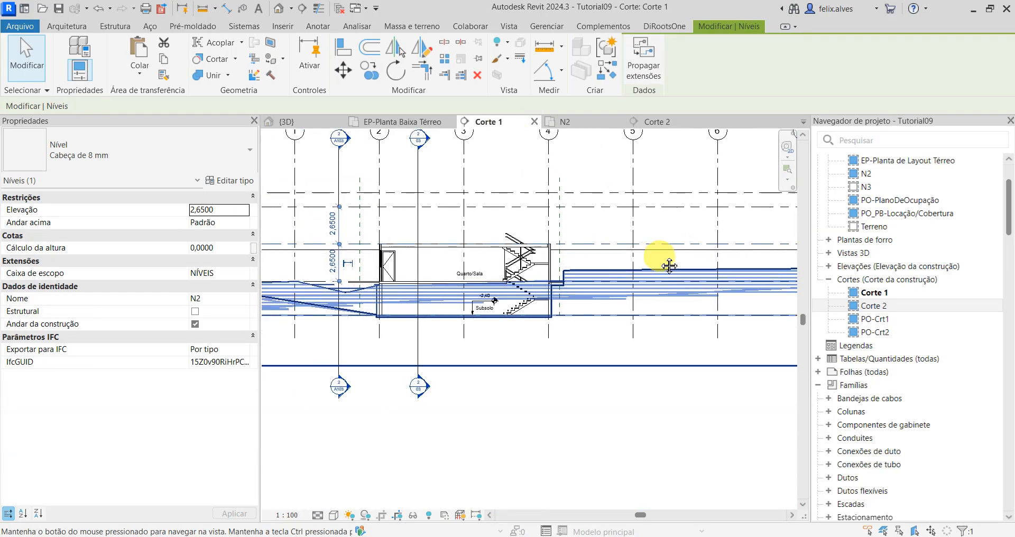
pyautogui.scroll(1, 614, 254)
pyautogui.scroll(1, 411, 235)
pyautogui.scroll(2, 411, 235)
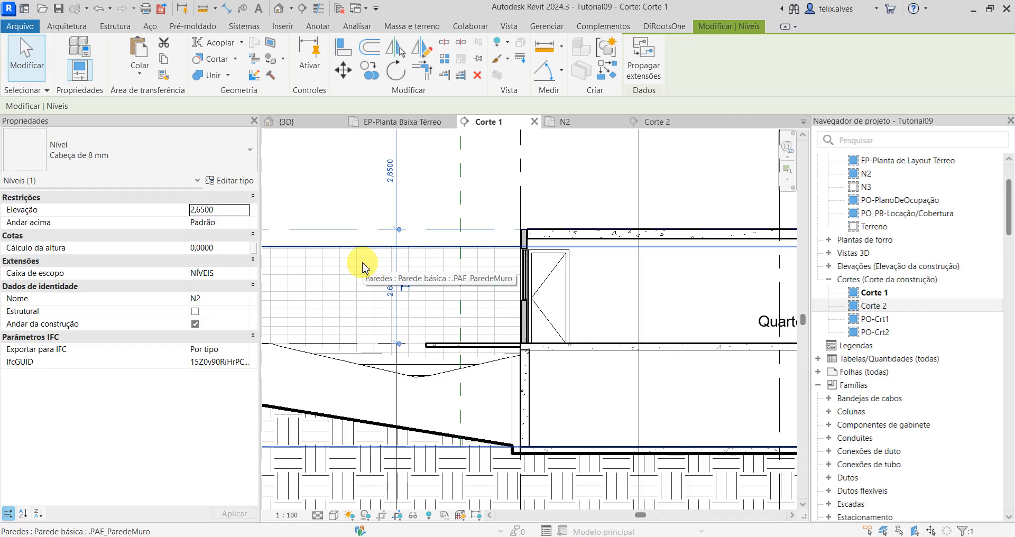
pyautogui.click(390, 169)
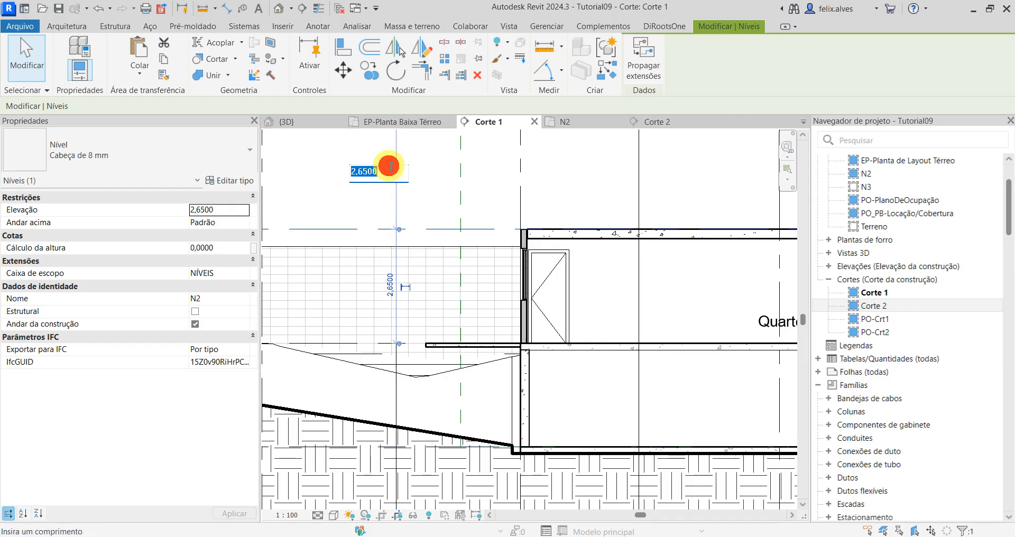
pyautogui.click(362, 170)
pyautogui.press('BackSpace')
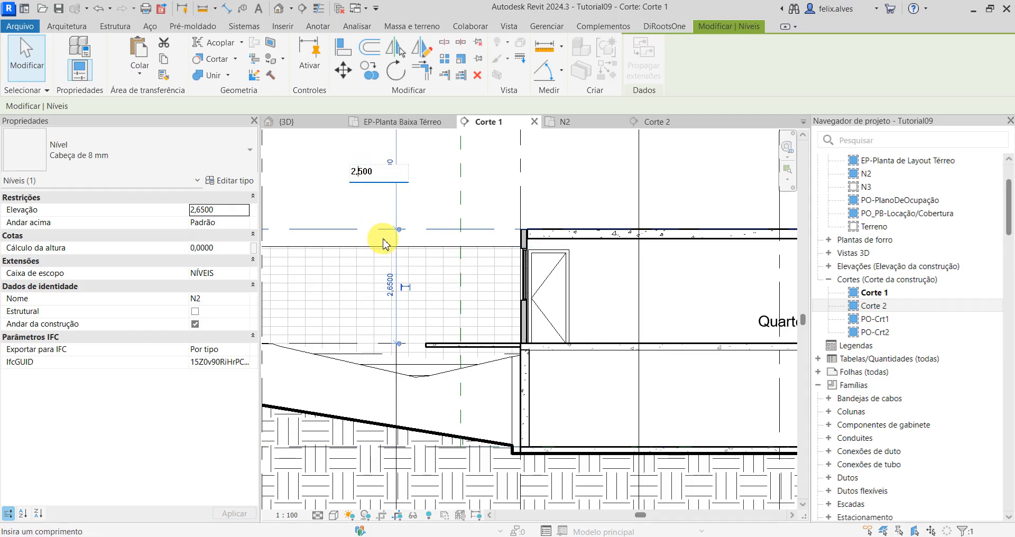
pyautogui.write('3')
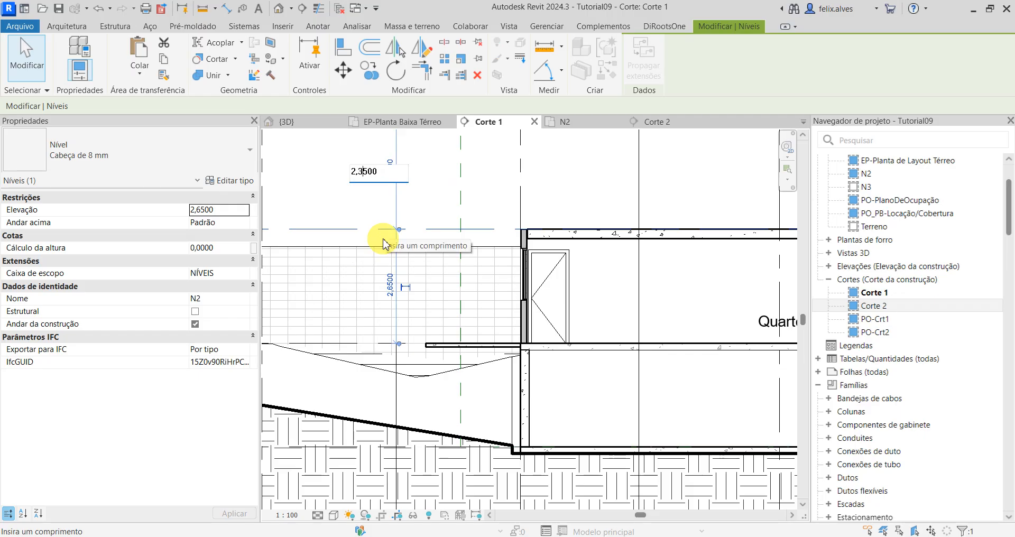
pyautogui.press('Return')
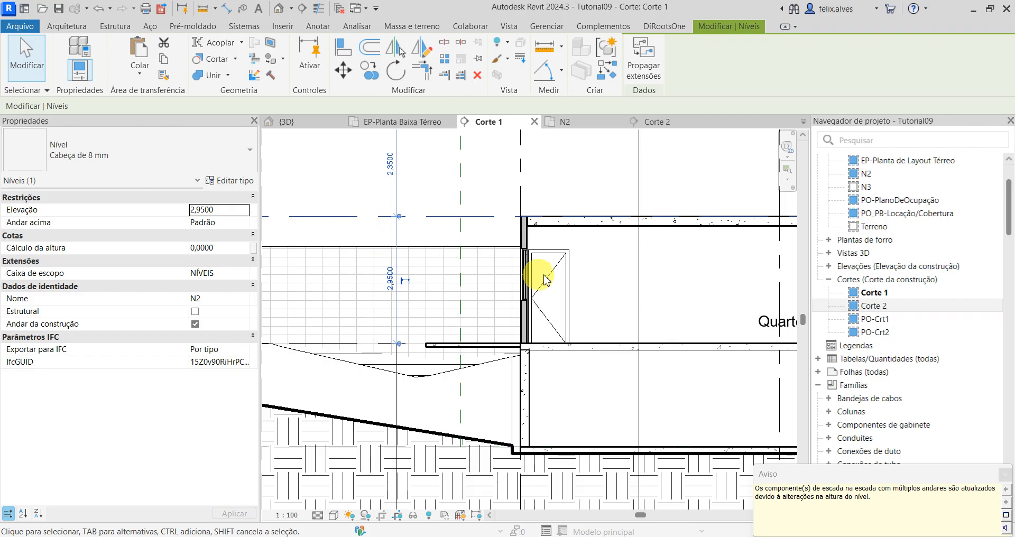
pyautogui.click(602, 195)
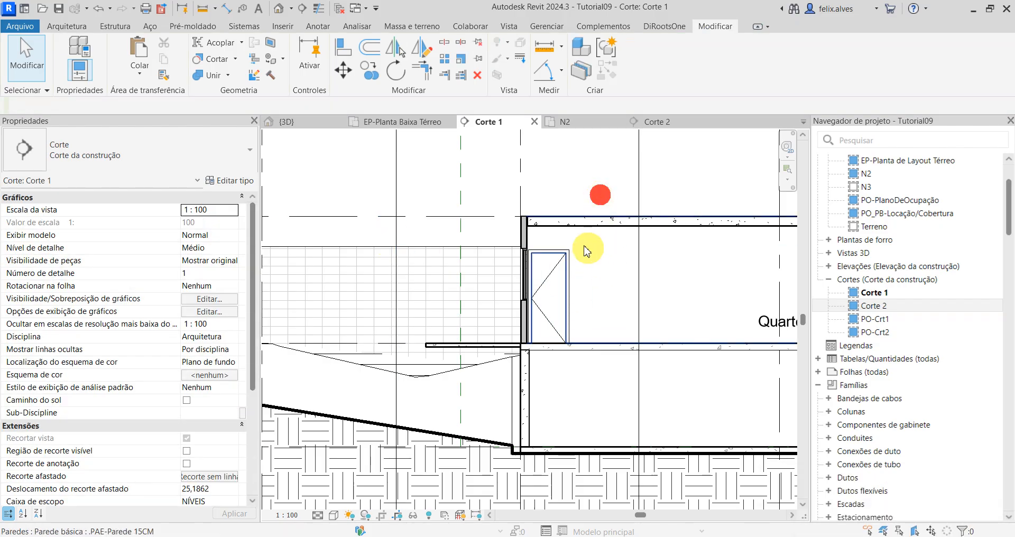
# Step: Inspect the ribbed slab, walls and staircase in section Corte 1, floor plan N2 and the 3D view
pyautogui.scroll(3, 527, 220)
pyautogui.scroll(-5, 529, 217)
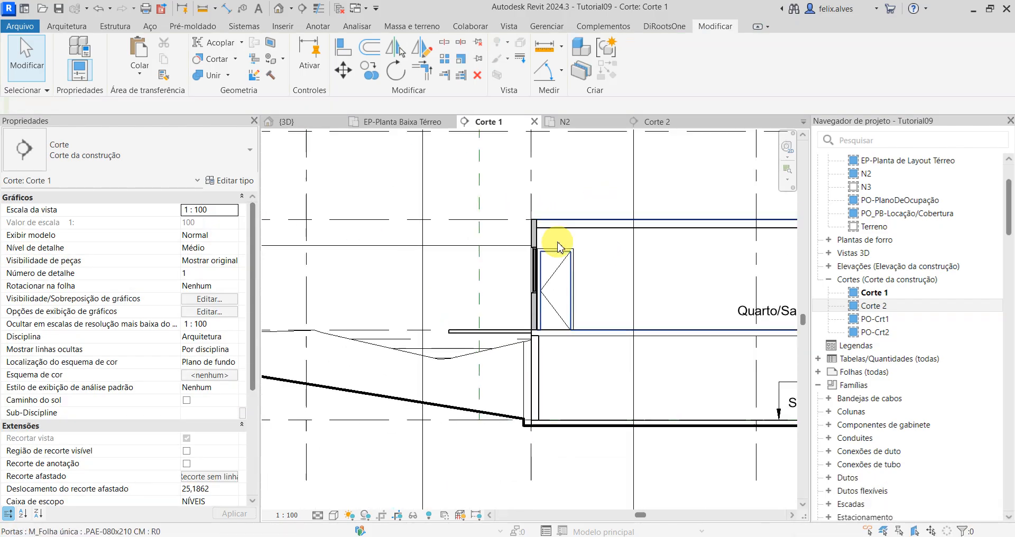
pyautogui.scroll(4, 605, 272)
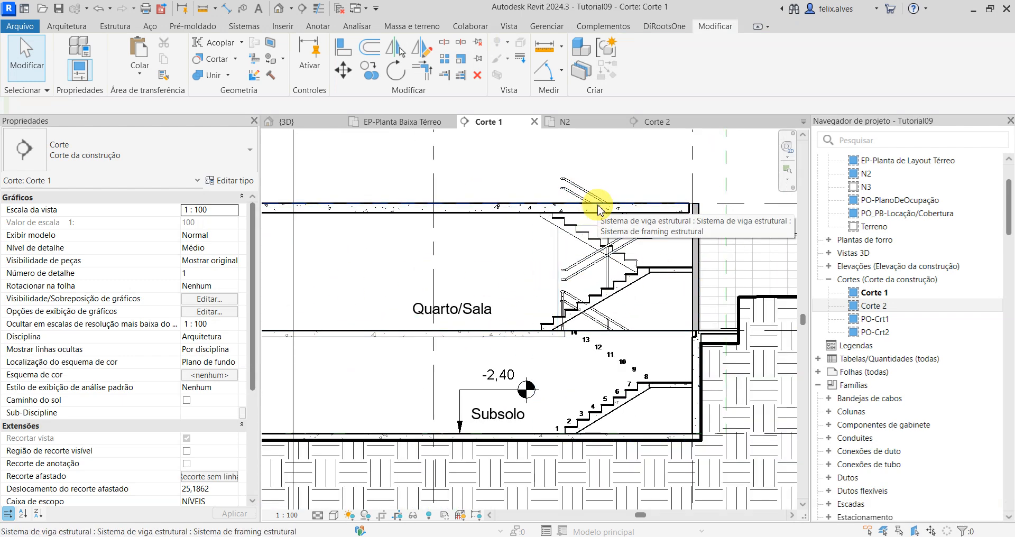
pyautogui.scroll(-3, 529, 227)
pyautogui.moveTo(504, 259); pyautogui.dragTo(596, 256, button='middle')
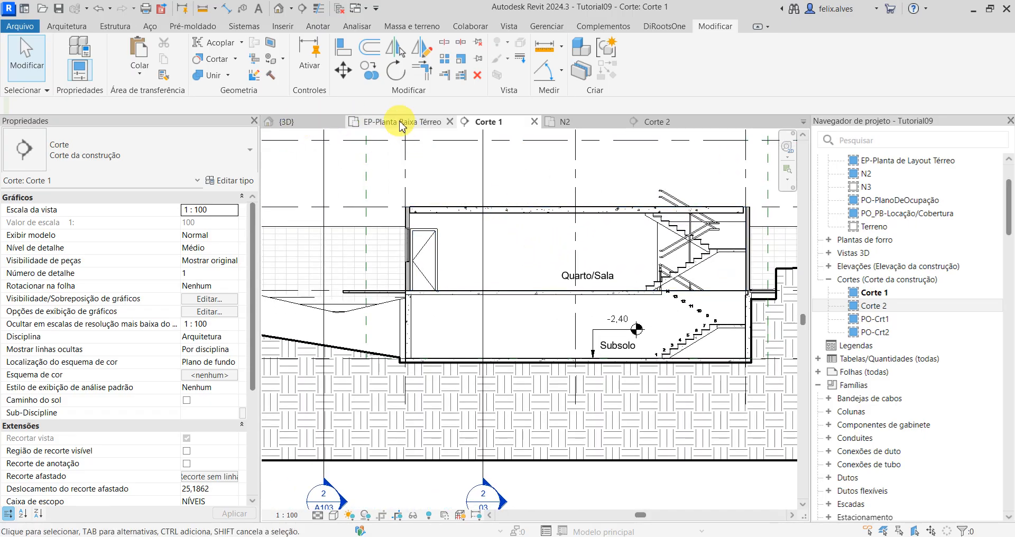
pyautogui.click(589, 126)
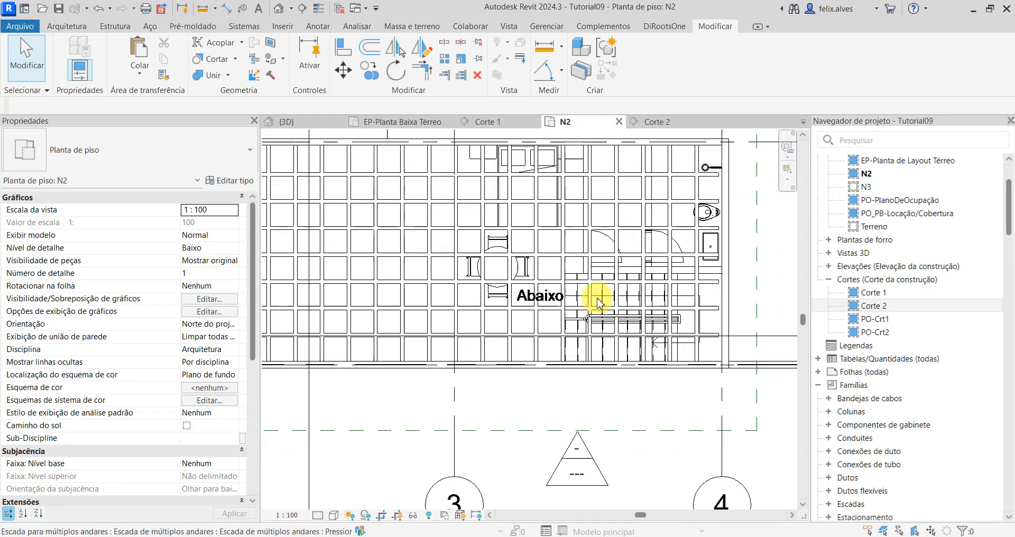
pyautogui.scroll(-2, 629, 265)
pyautogui.scroll(1, 658, 244)
pyautogui.scroll(3, 654, 235)
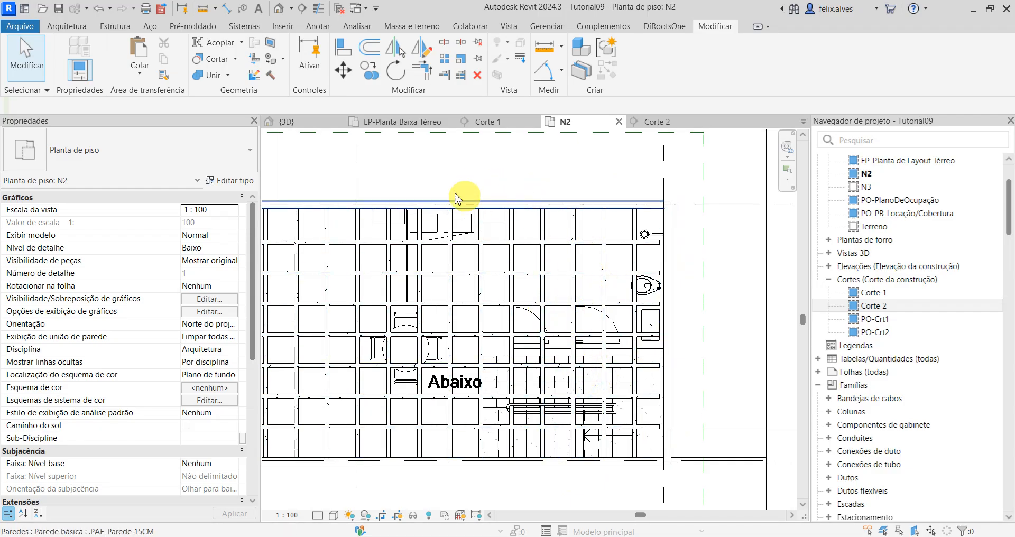
pyautogui.click(311, 121)
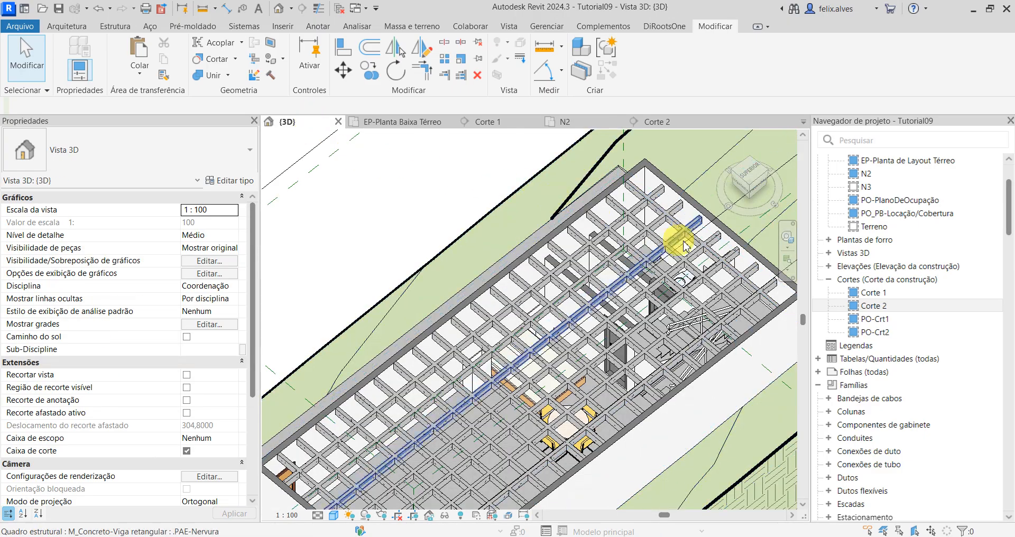
pyautogui.scroll(5, 594, 233)
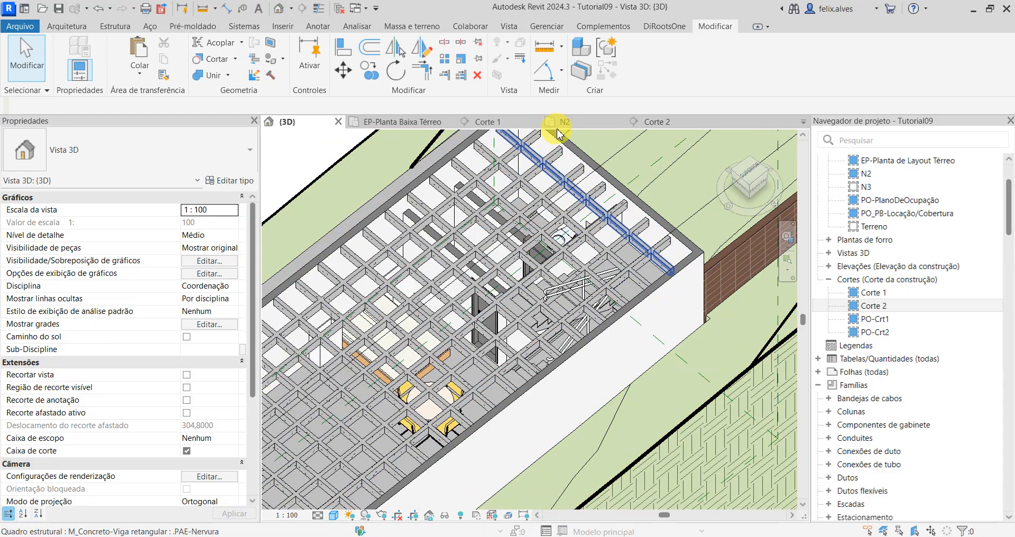
# Step: In floor plan N2, edit the north-south rib beam system's boundary and align its south line with the outer wall face
pyautogui.click(576, 124)
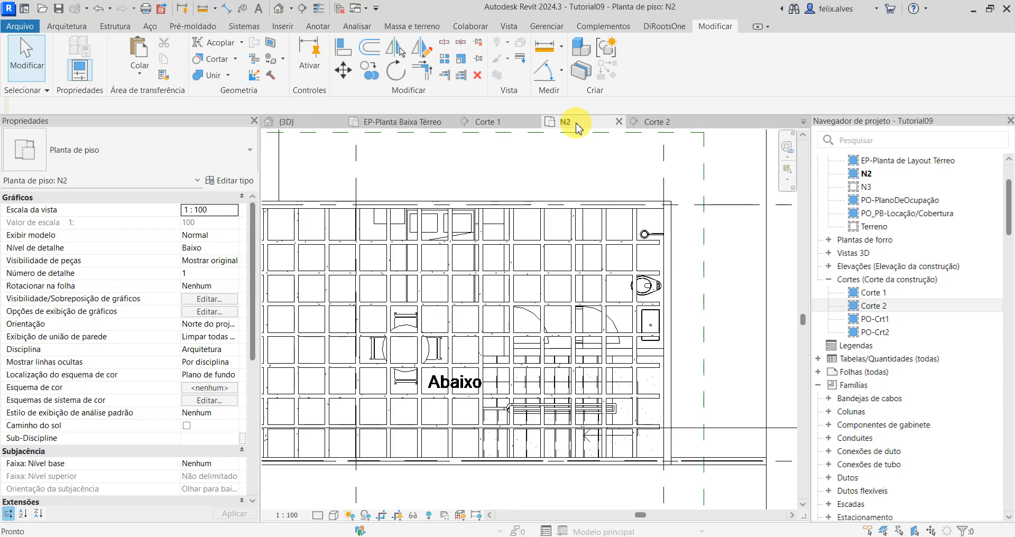
pyautogui.scroll(2, 550, 434)
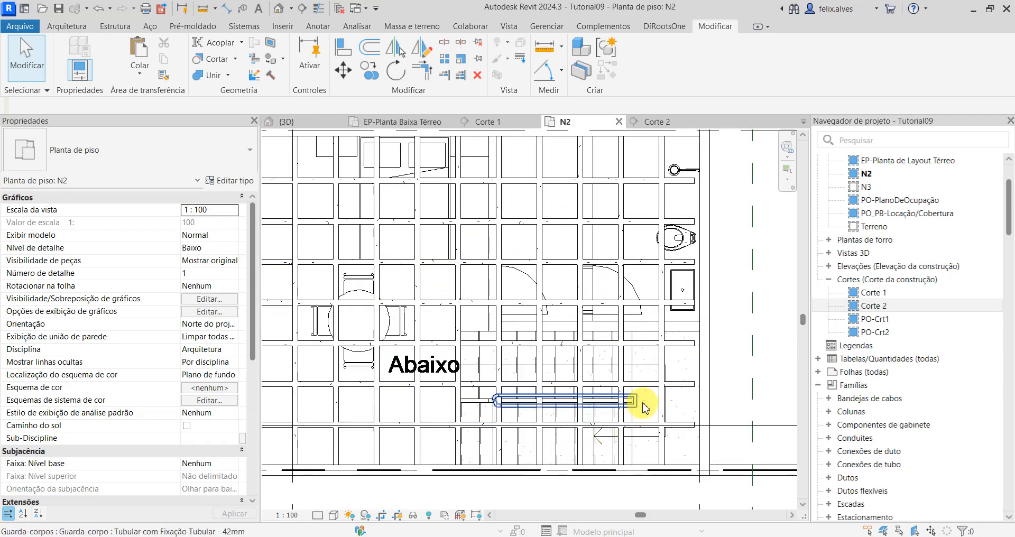
pyautogui.click(695, 405)
pyautogui.click(640, 55)
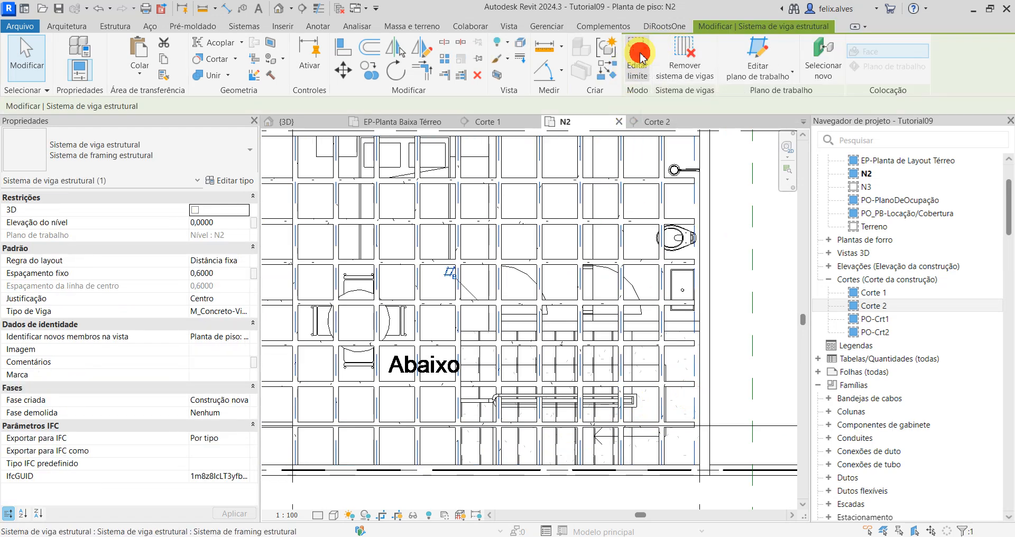
pyautogui.scroll(-2, 688, 339)
pyautogui.scroll(2, 540, 435)
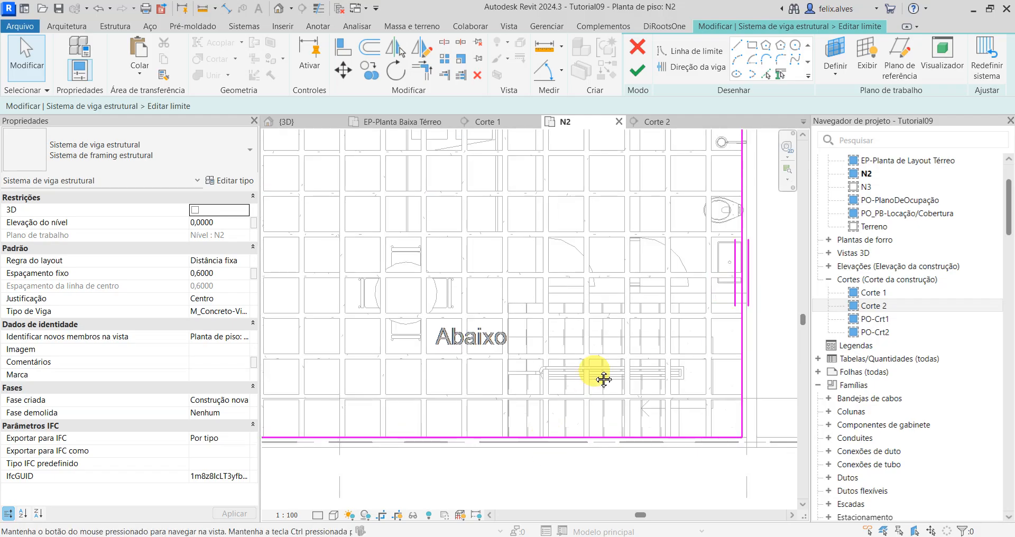
pyautogui.moveTo(604, 380); pyautogui.dragTo(598, 338, button='middle')
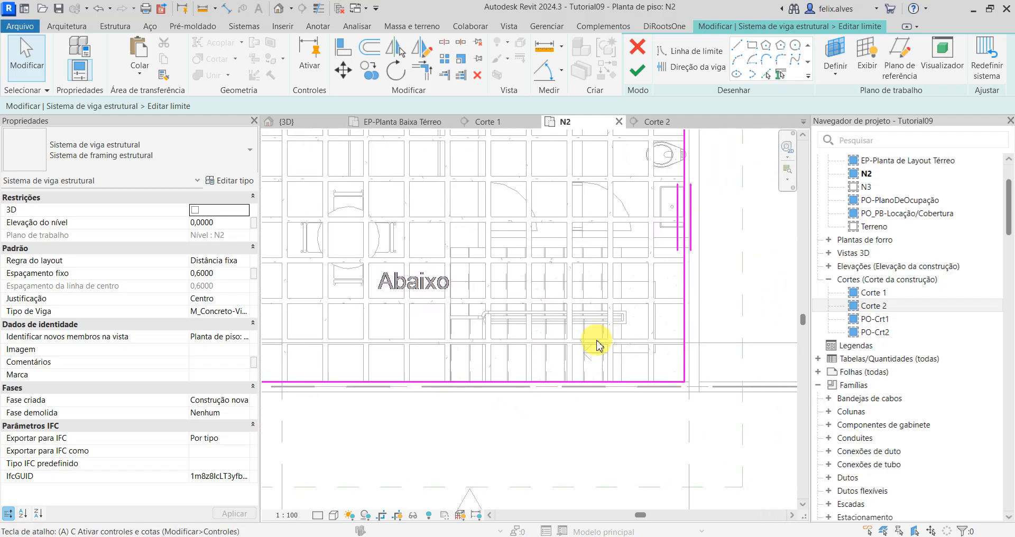
pyautogui.press('l')
pyautogui.click(578, 399)
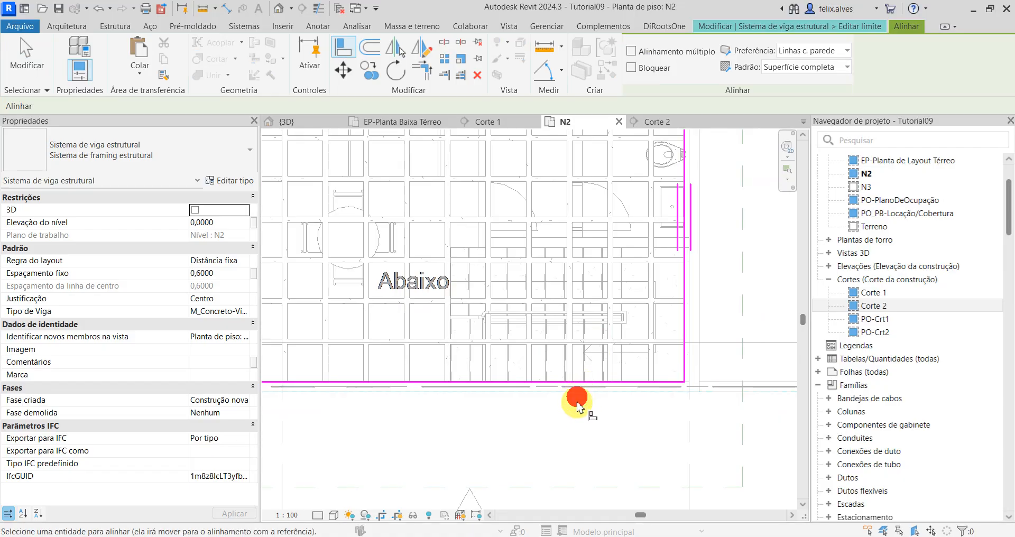
pyautogui.click(572, 382)
# Step: Align the west and north boundary lines of the north-south rib system with the outer wall faces
pyautogui.scroll(-3, 582, 404)
pyautogui.moveTo(498, 385); pyautogui.dragTo(690, 381, button='middle')
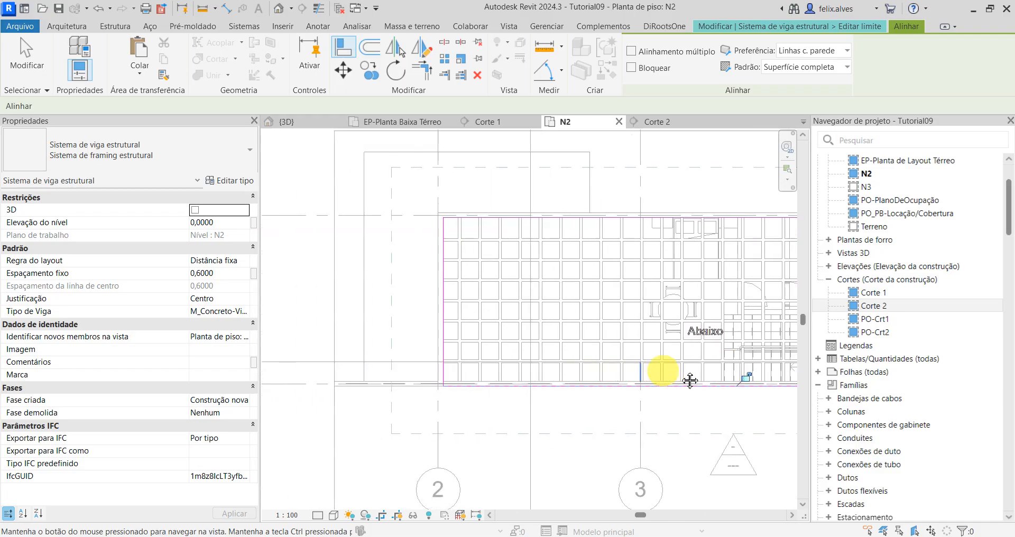
pyautogui.scroll(3, 451, 351)
pyautogui.click(540, 334)
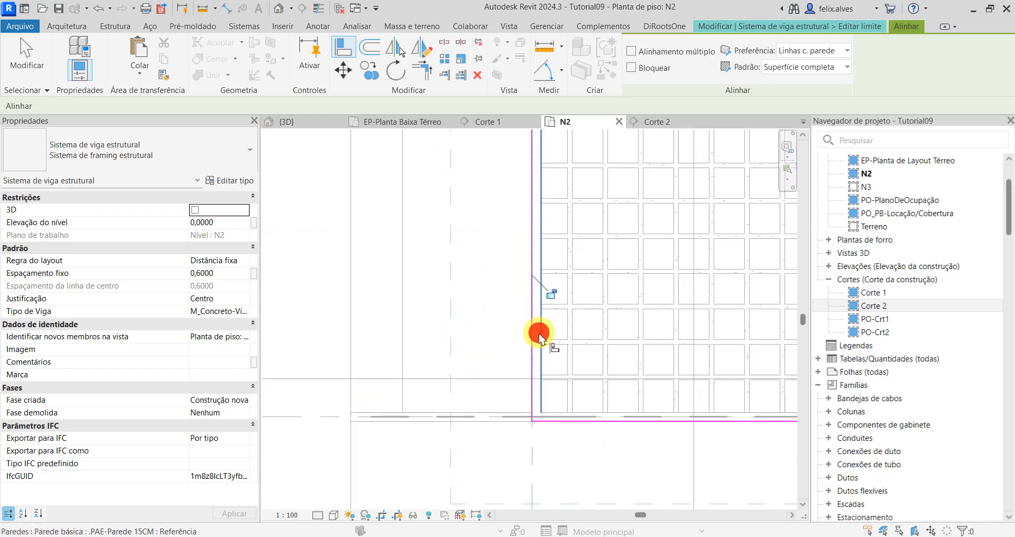
pyautogui.scroll(-3, 553, 333)
pyautogui.moveTo(557, 331); pyautogui.dragTo(528, 473, button='middle')
pyautogui.scroll(3, 562, 303)
pyautogui.click(559, 329)
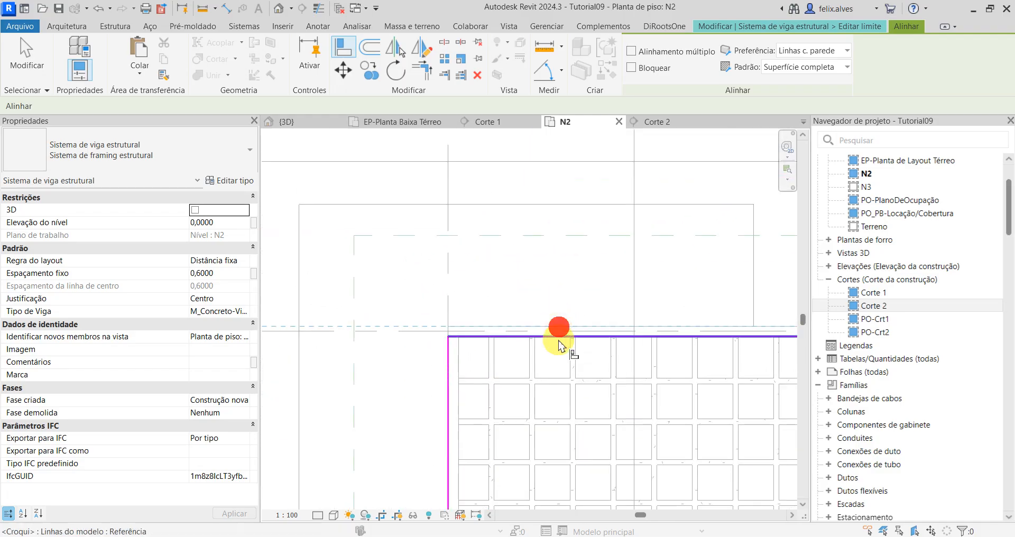
pyautogui.click(551, 340)
# Step: Align the east boundary line of the north-south rib system with the east wall's outer face, and end the Align command
pyautogui.scroll(-3, 581, 349)
pyautogui.moveTo(627, 379); pyautogui.dragTo(443, 358, button='middle')
pyautogui.scroll(2, 656, 373)
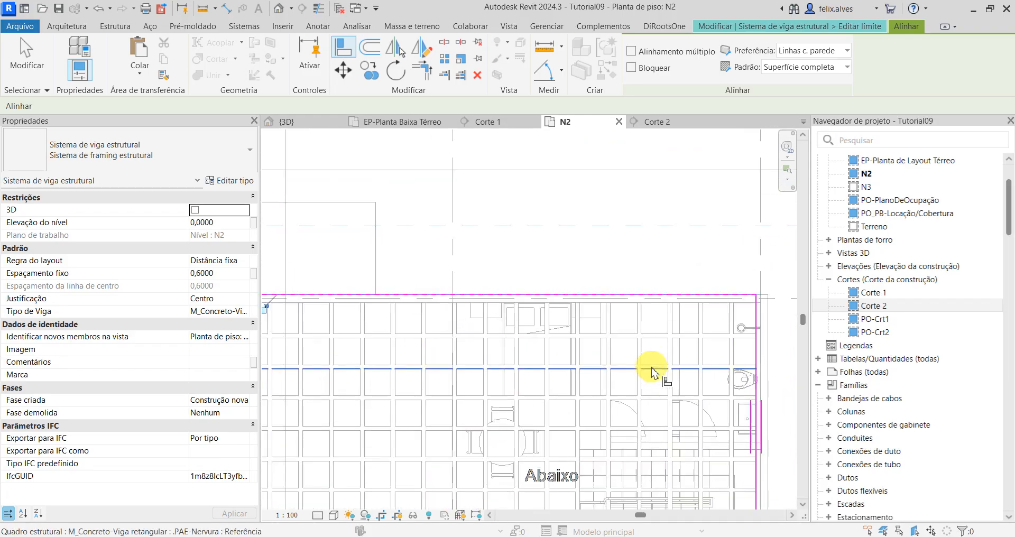
pyautogui.moveTo(555, 364); pyautogui.dragTo(413, 344, button='middle')
pyautogui.scroll(2, 588, 436)
pyautogui.moveTo(638, 410); pyautogui.dragTo(604, 269, button='middle')
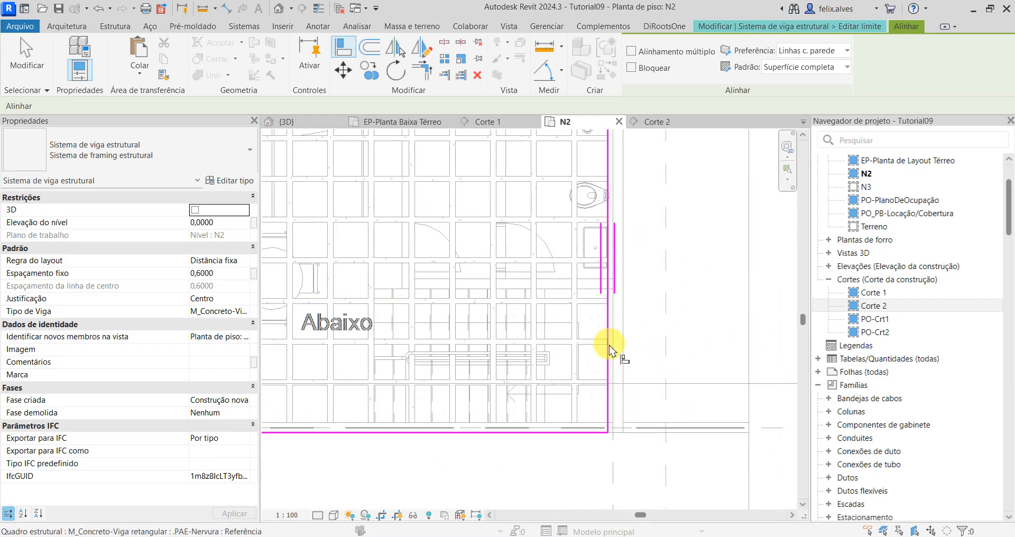
pyautogui.click(624, 348)
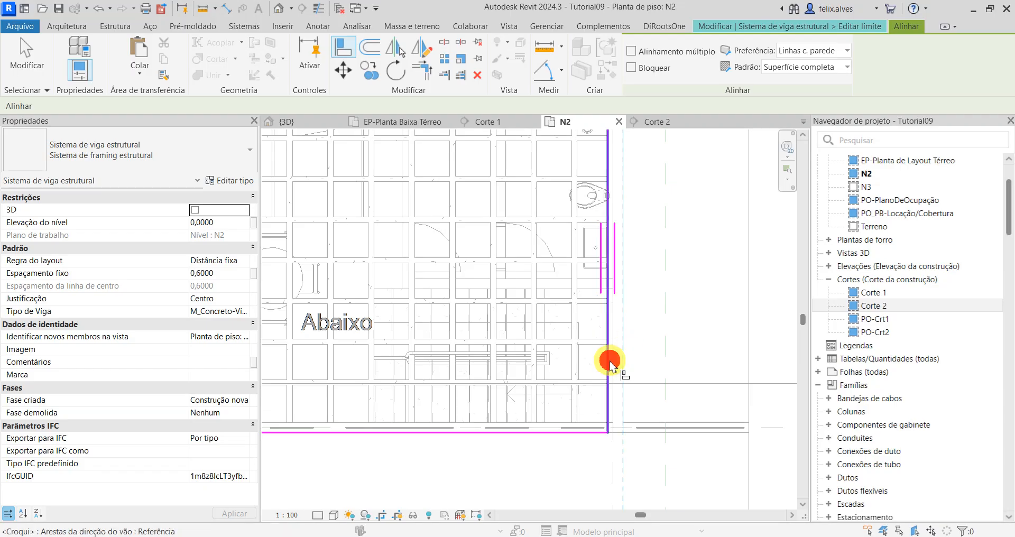
pyautogui.click(611, 363)
pyautogui.scroll(-2, 608, 276)
pyautogui.moveTo(608, 277); pyautogui.dragTo(698, 258, button='middle')
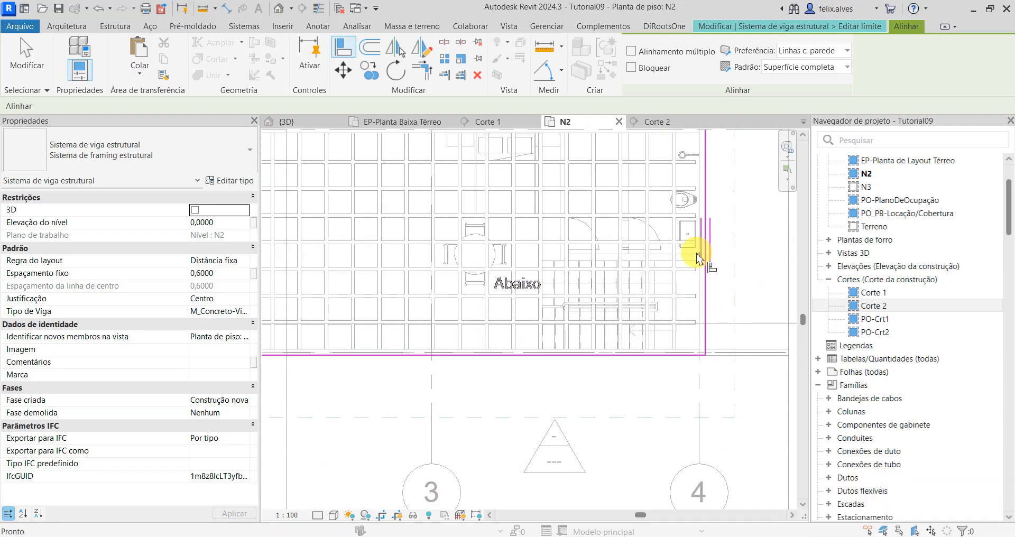
pyautogui.scroll(1, 698, 258)
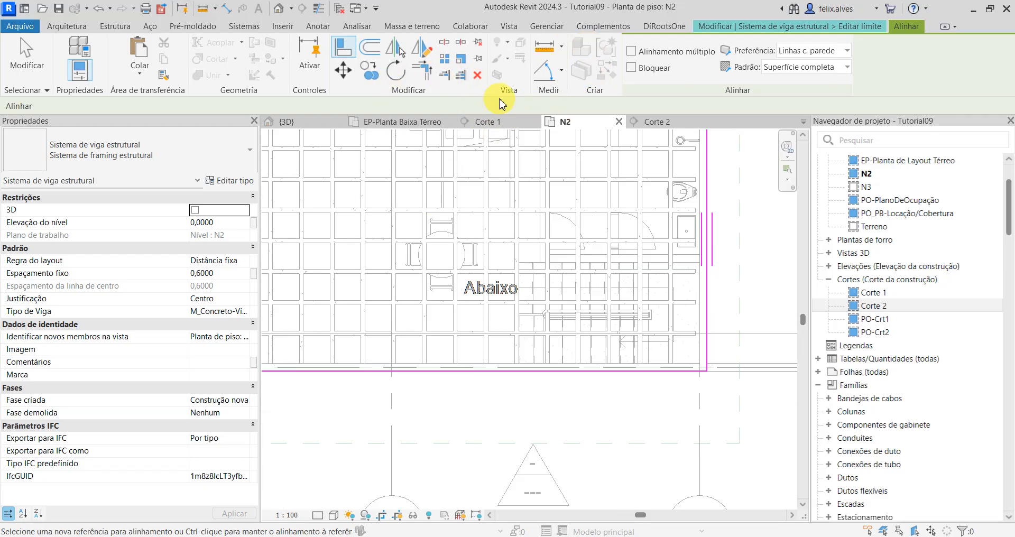
pyautogui.press('Escape')
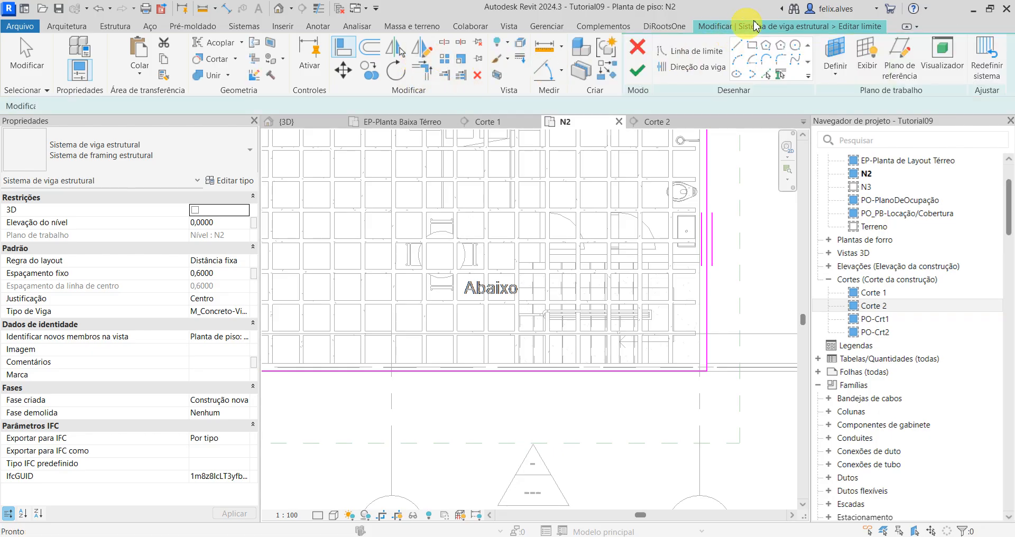
# Step: Add boundary lines picked from the staircase's north and west edges
pyautogui.click(738, 47)
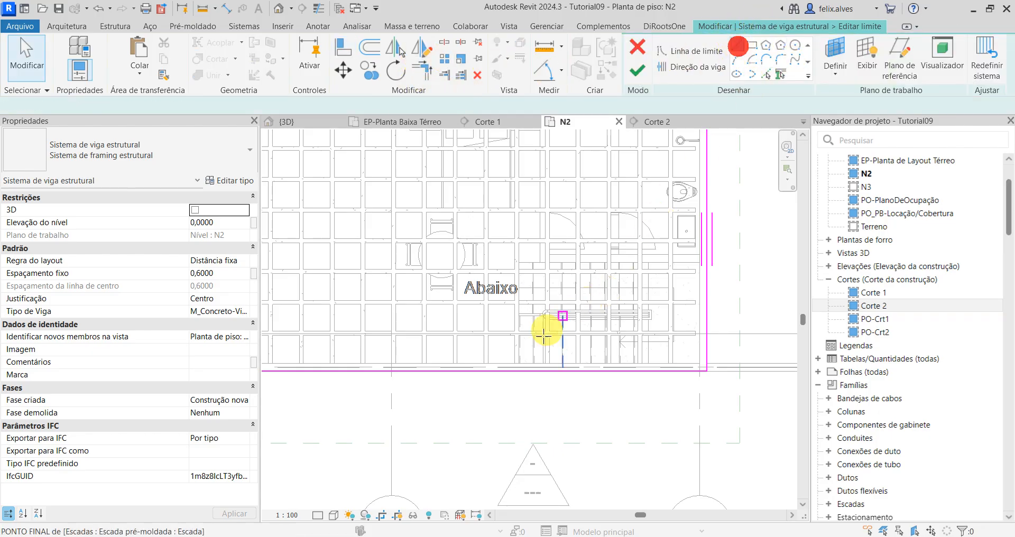
pyautogui.scroll(1, 542, 330)
pyautogui.click(768, 74)
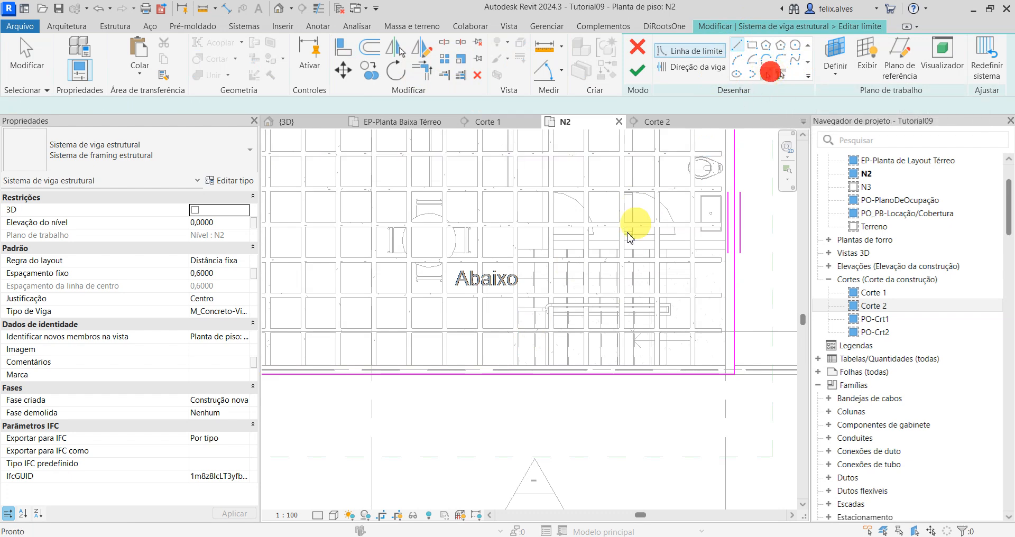
pyautogui.scroll(3, 533, 256)
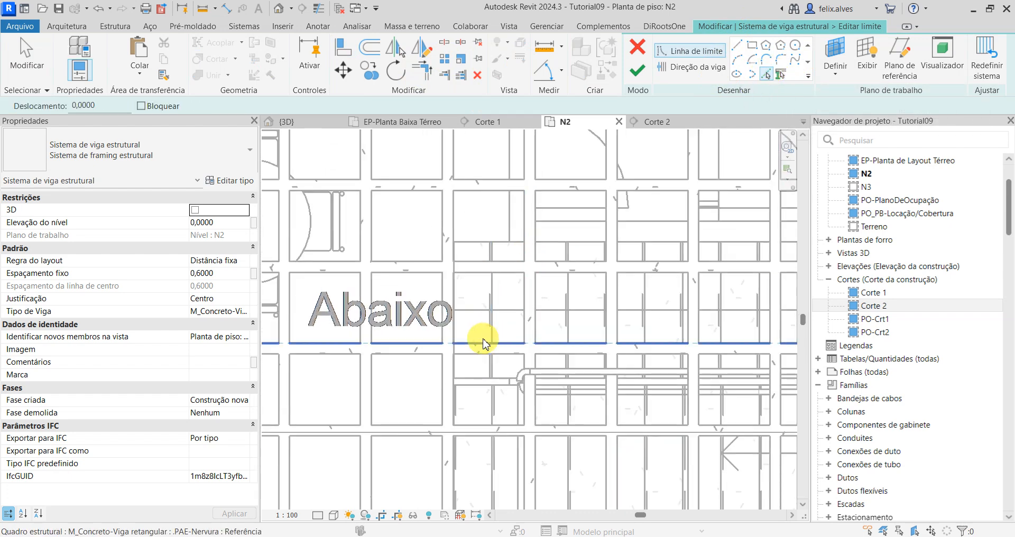
pyautogui.click(479, 243)
pyautogui.click(454, 371)
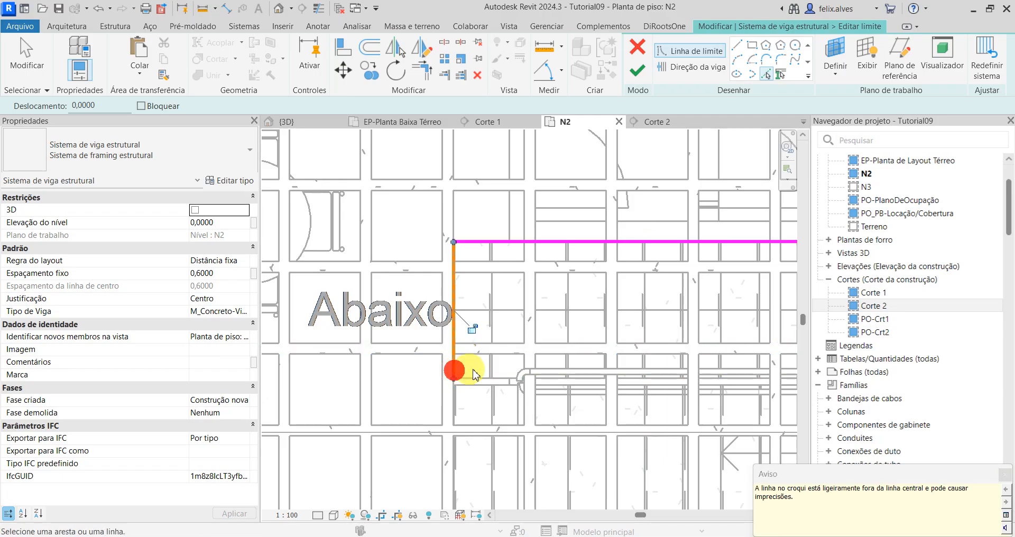
pyautogui.scroll(-3, 454, 349)
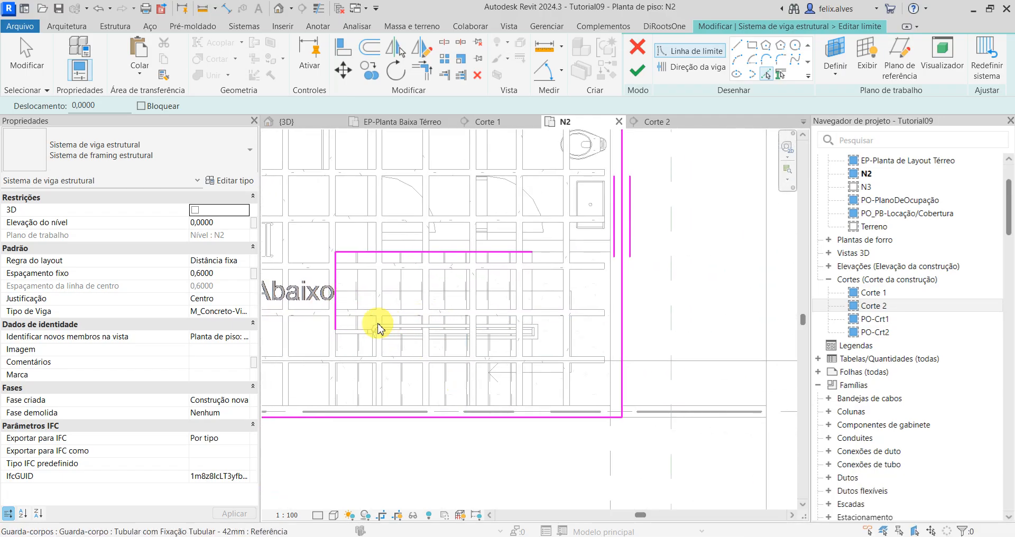
# Step: Trim the boundary lines into corners so the staircase area is excluded, and finish the north-south rib system's boundary
pyautogui.press('t')
pyautogui.press('r')
pyautogui.click(304, 417)
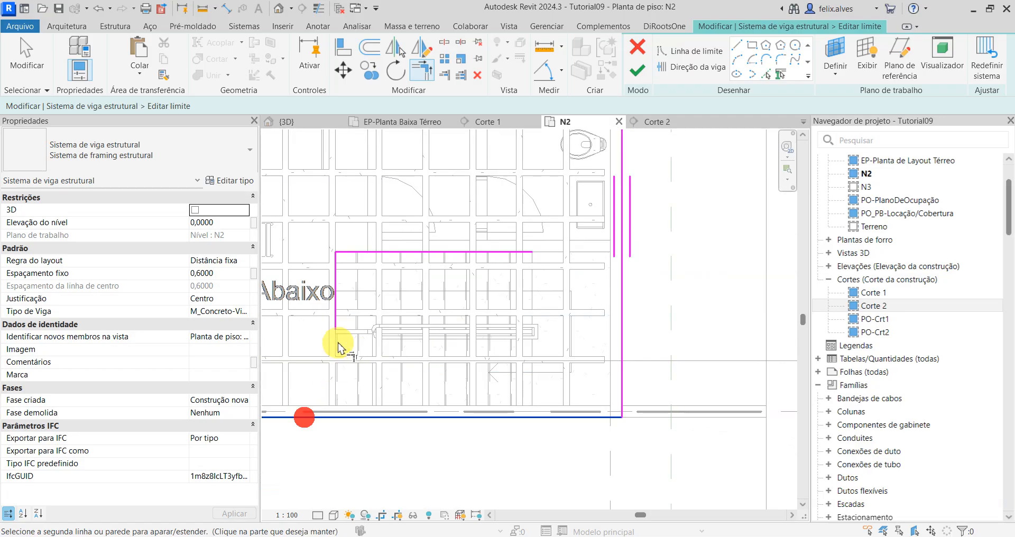
pyautogui.click(340, 333)
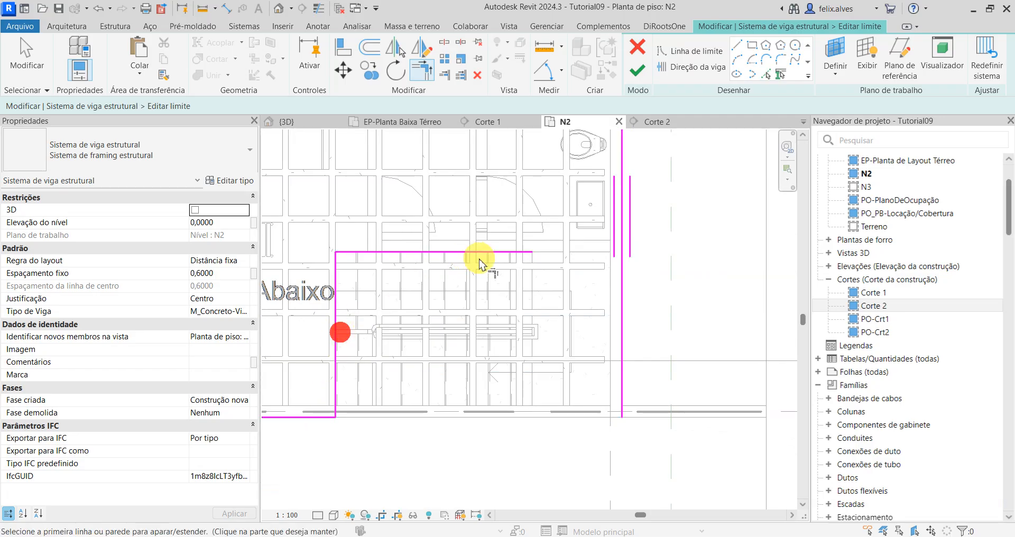
pyautogui.click(622, 163)
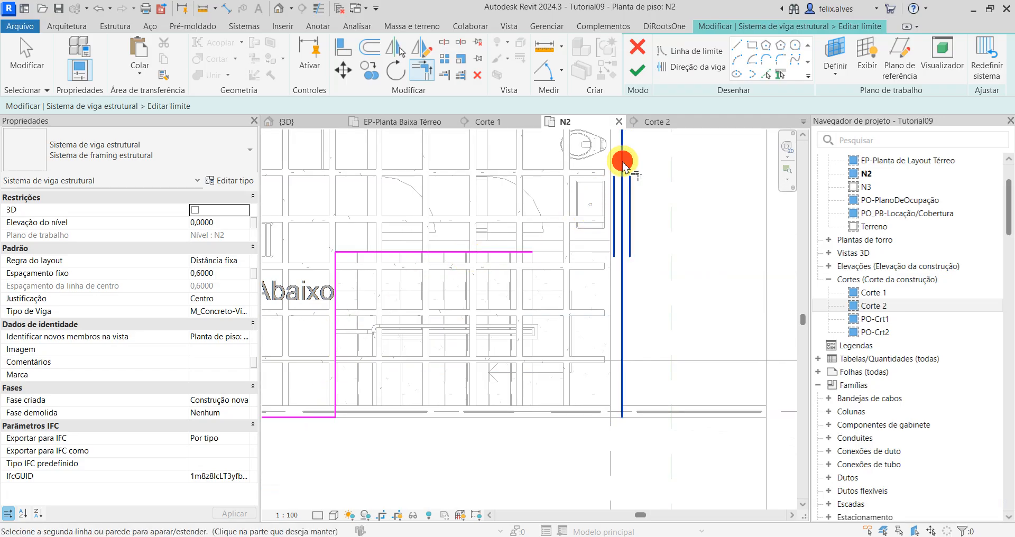
pyautogui.click(524, 253)
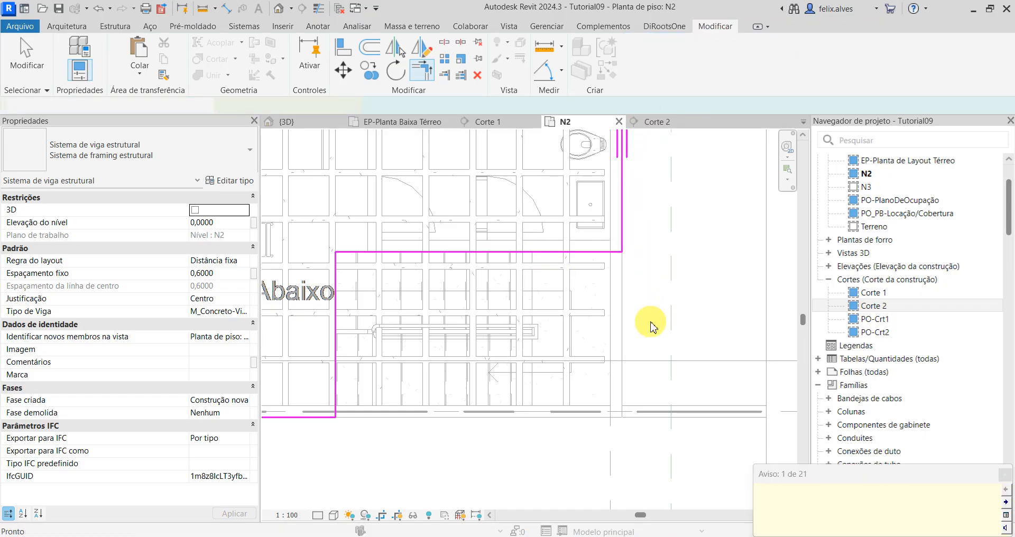
pyautogui.scroll(-5, 651, 323)
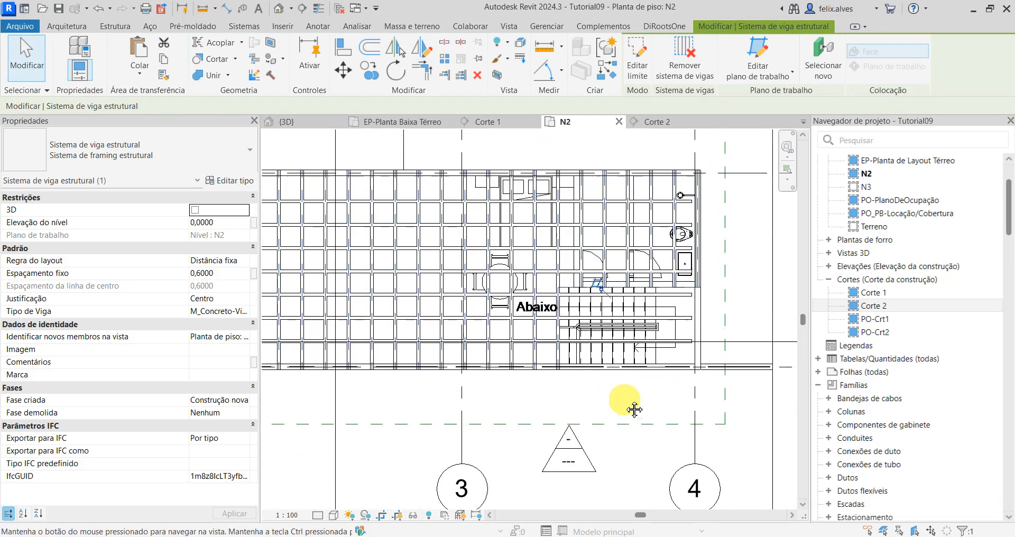
# Step: Edit the east-west rib beam system's boundary and align its north line with the north wall's outer face
pyautogui.scroll(2, 619, 371)
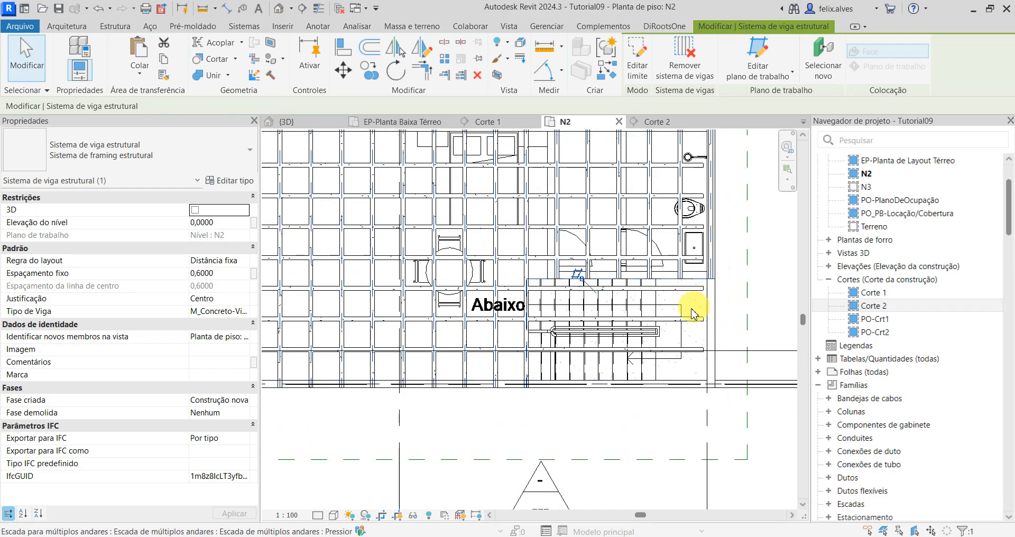
pyautogui.click(703, 307)
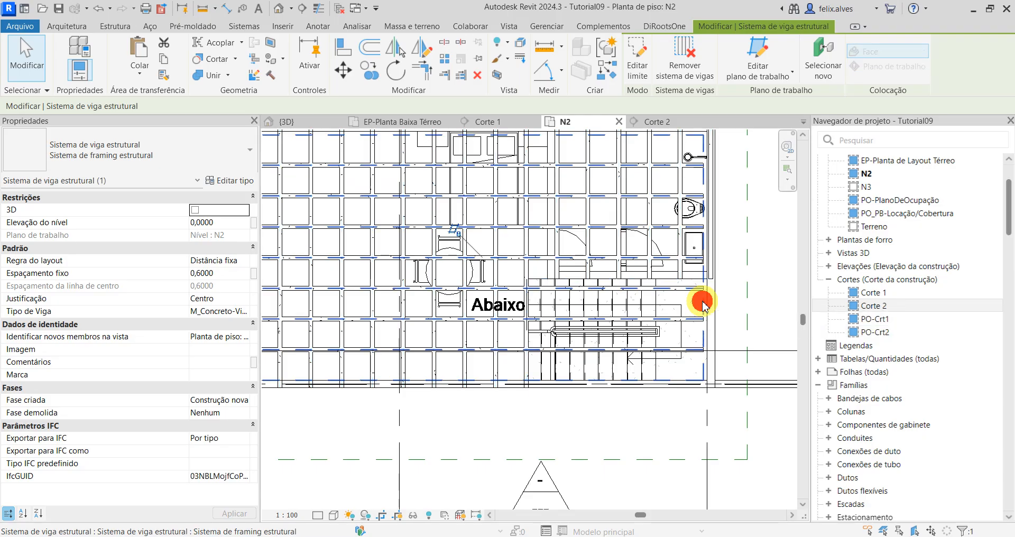
pyautogui.click(640, 55)
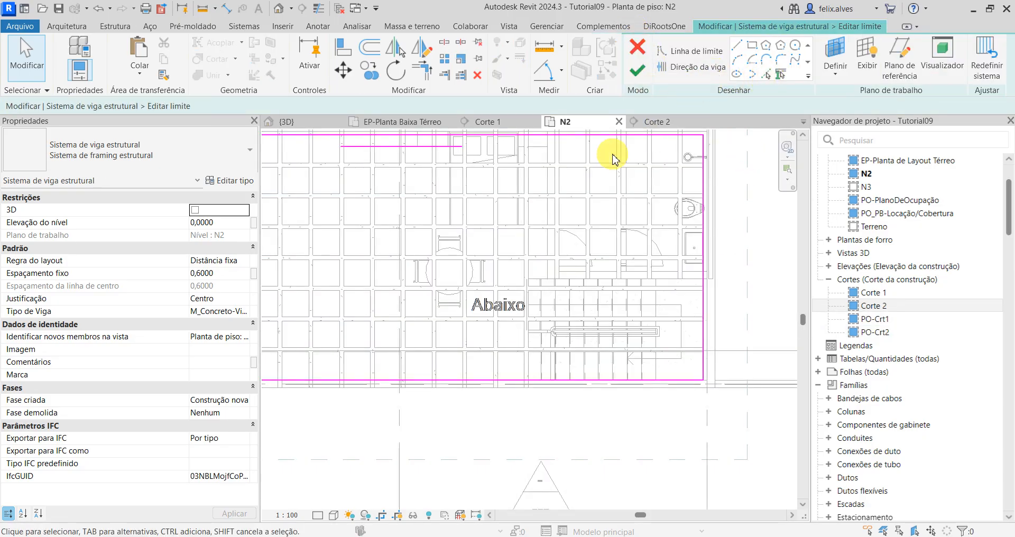
pyautogui.press('a')
pyautogui.press('l')
pyautogui.scroll(-2, 655, 253)
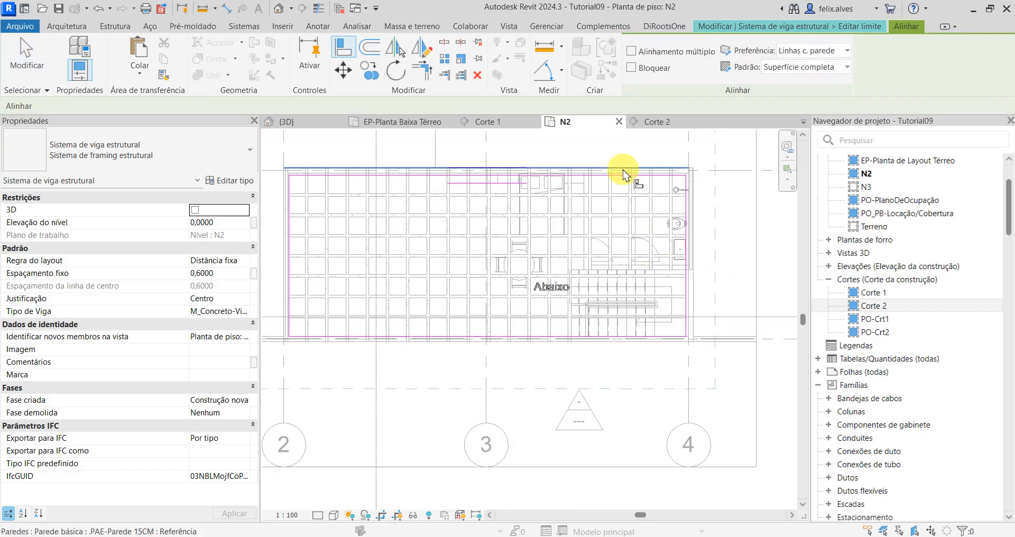
pyautogui.click(620, 168)
pyautogui.scroll(1, 621, 168)
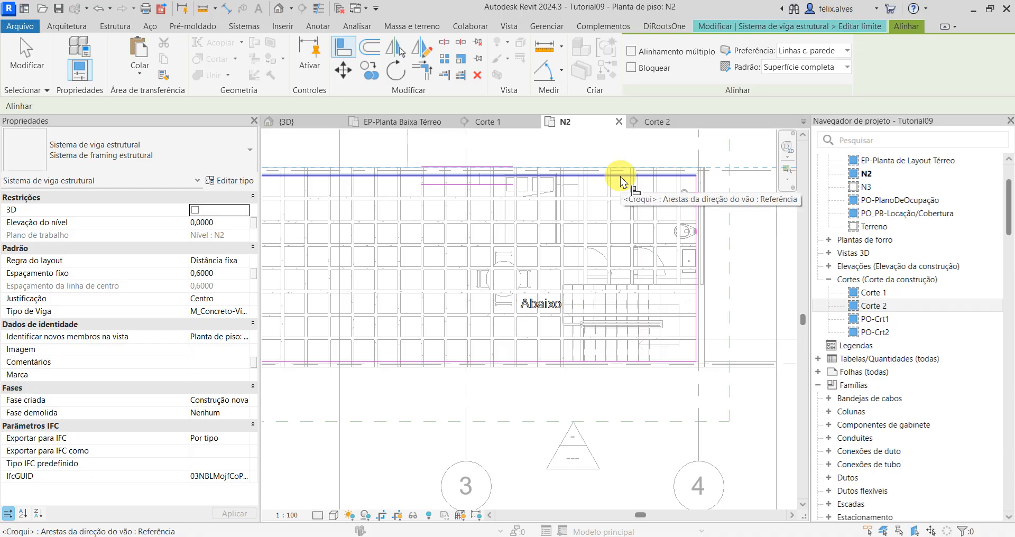
pyautogui.click(620, 174)
# Step: Align the east and south boundary lines of the east-west rib system with the outer wall faces
pyautogui.scroll(4, 702, 321)
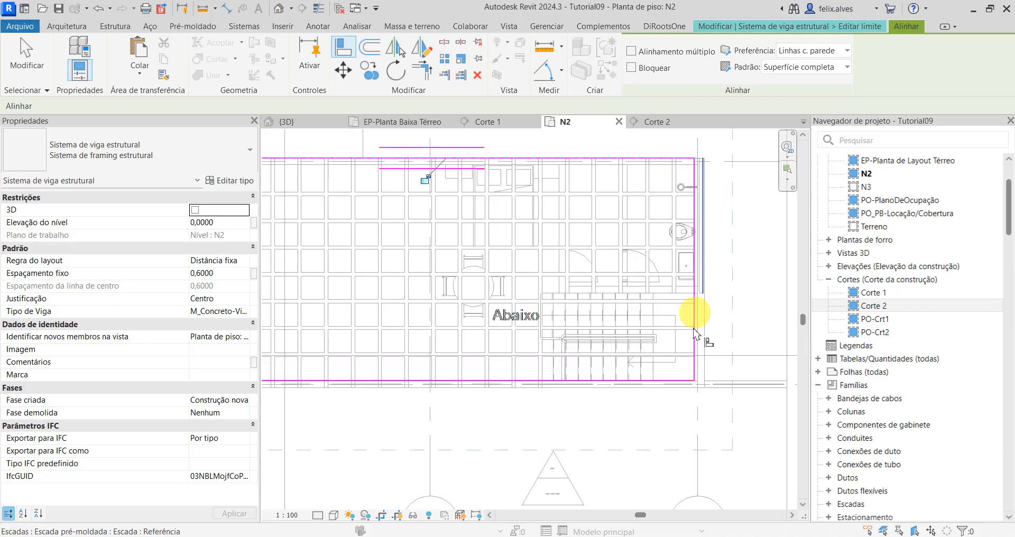
pyautogui.click(704, 344)
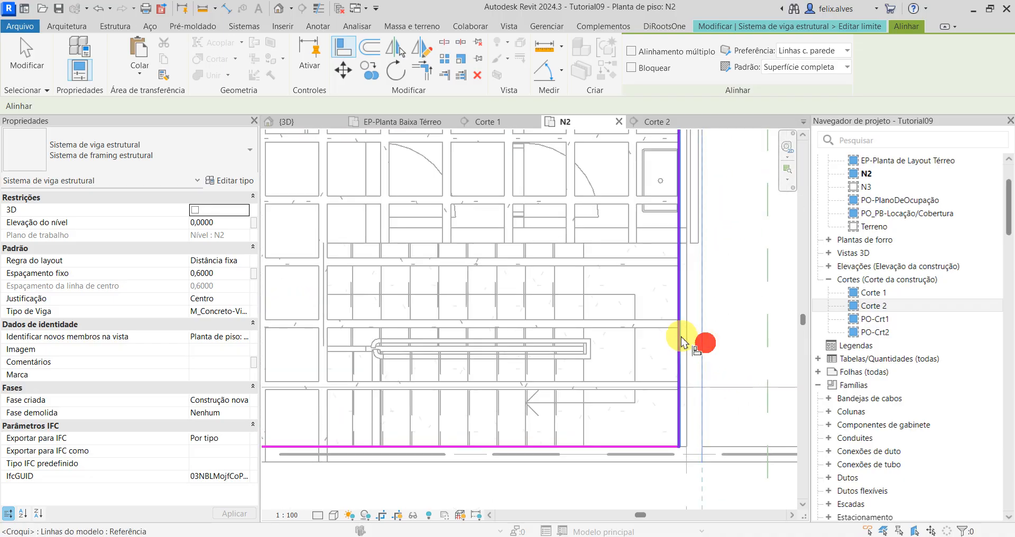
pyautogui.click(679, 339)
pyautogui.moveTo(680, 339); pyautogui.dragTo(656, 323, button='middle')
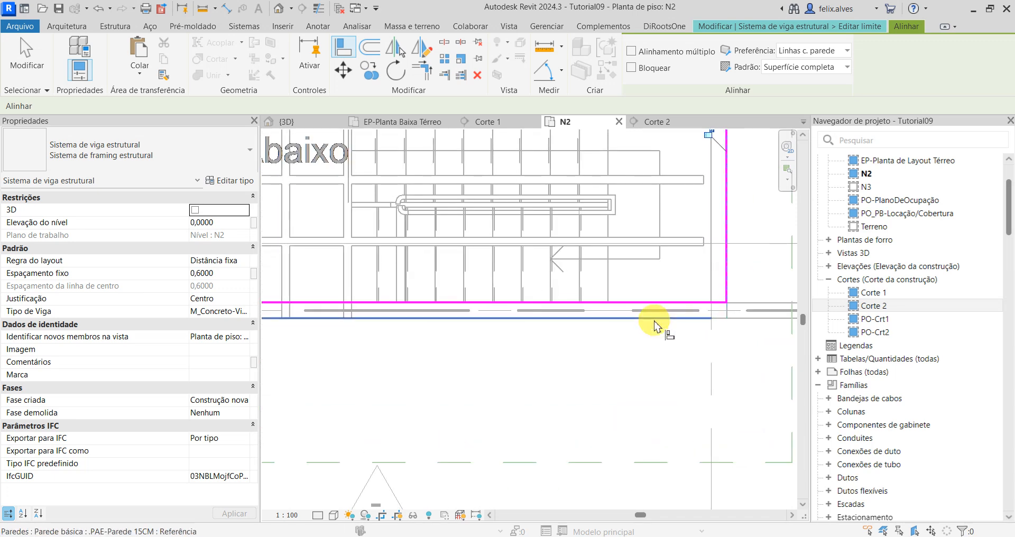
pyautogui.click(657, 320)
pyautogui.click(655, 300)
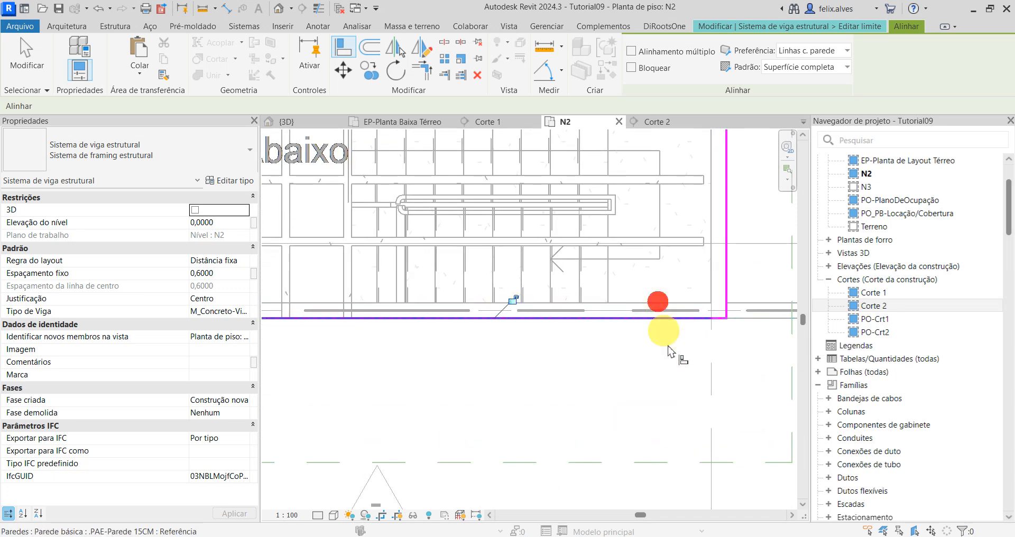
# Step: Align the west boundary line of the east-west rib system with the west wall's outer face
pyautogui.scroll(-3, 661, 349)
pyautogui.scroll(-3, 642, 336)
pyautogui.moveTo(508, 318); pyautogui.dragTo(662, 315, button='middle')
pyautogui.scroll(8, 529, 295)
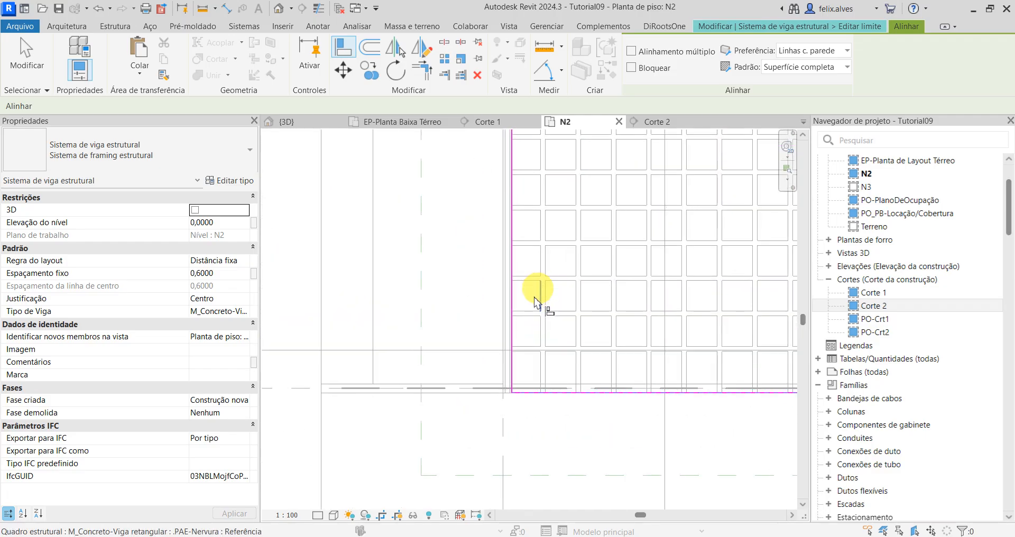
pyautogui.scroll(3, 506, 348)
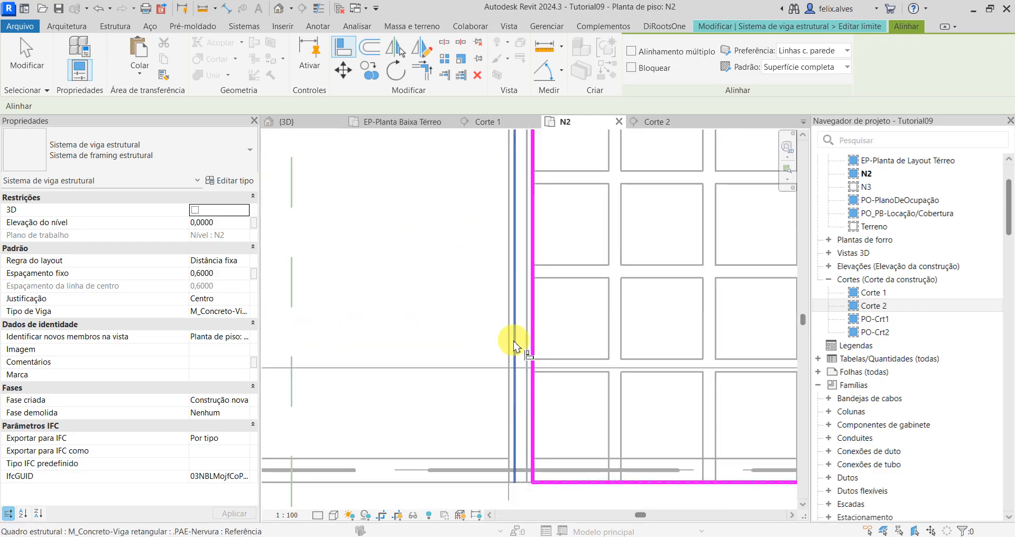
pyautogui.click(513, 345)
pyautogui.click(533, 339)
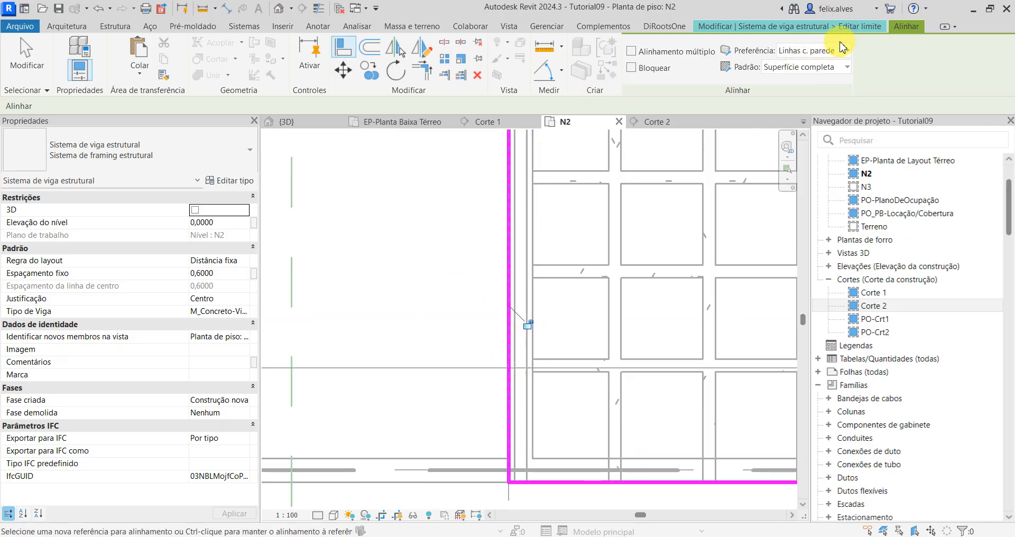
pyautogui.press('Escape')
pyautogui.scroll(-3, 649, 309)
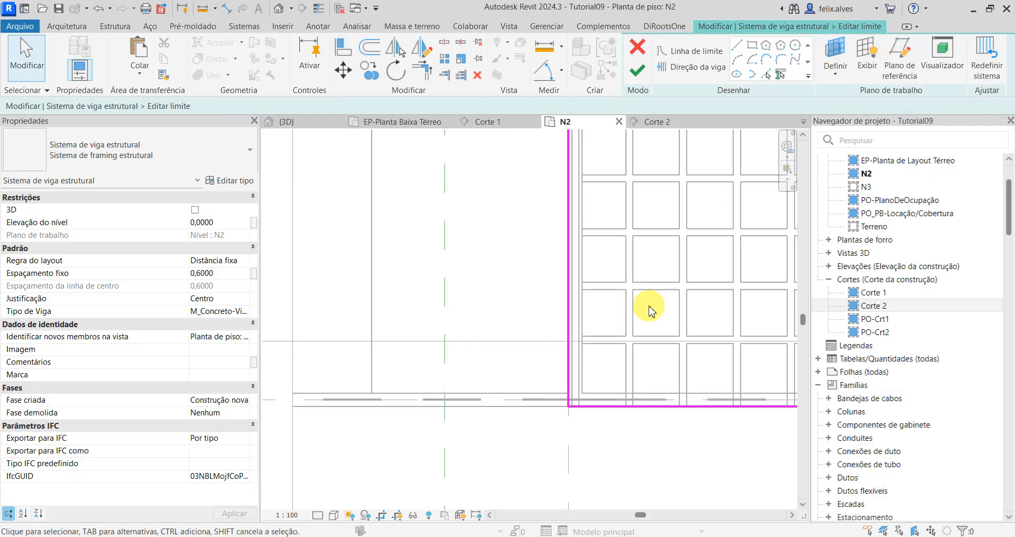
# Step: Add boundary lines to the east-west rib system picked along the staircase's north edge and the rib on its west side
pyautogui.moveTo(650, 310); pyautogui.dragTo(296, 305, button='middle')
pyautogui.moveTo(669, 357); pyautogui.dragTo(469, 357, button='middle')
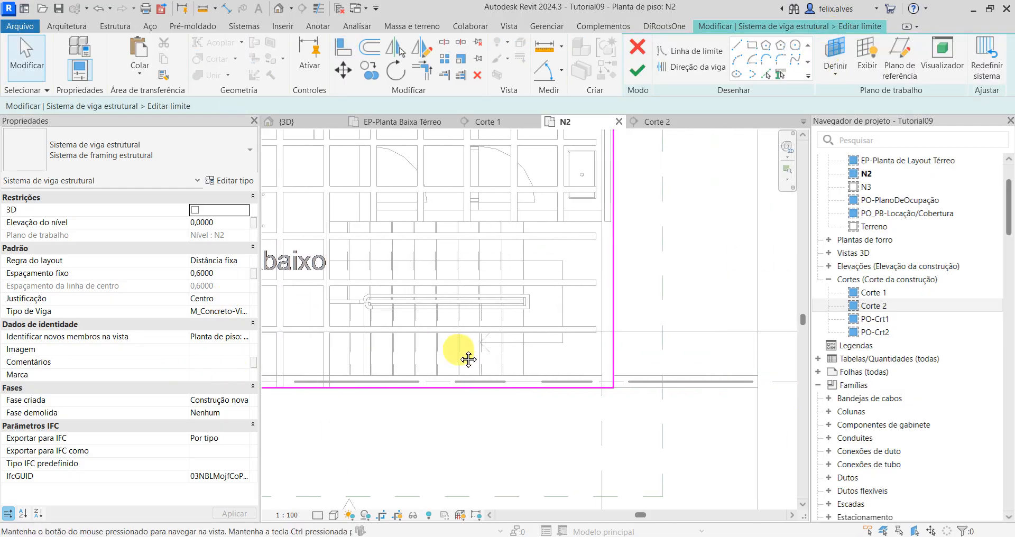
pyautogui.click(767, 75)
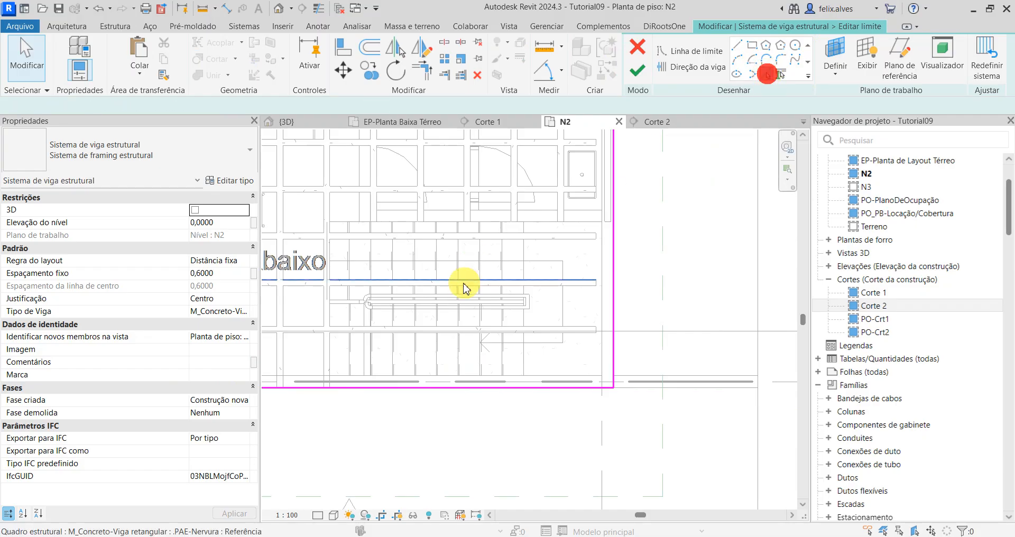
pyautogui.click(493, 227)
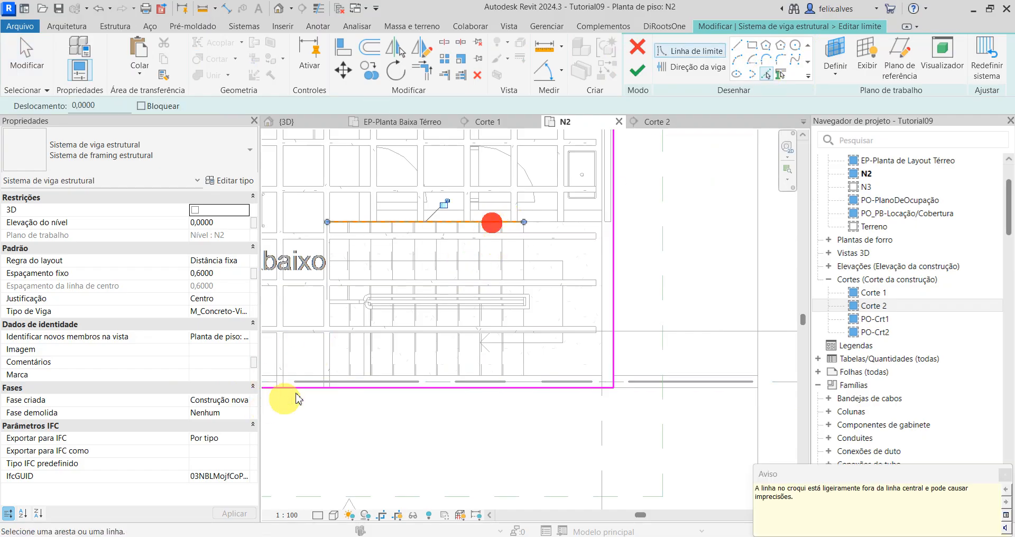
pyautogui.click(324, 359)
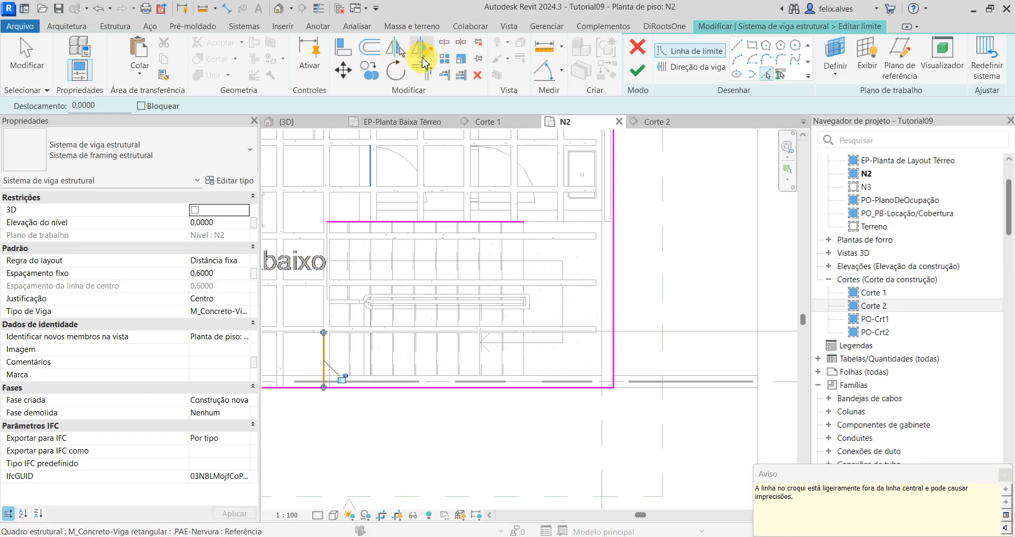
# Step: Trim the boundary lines into corners around the staircase and finish the east-west rib system's boundary
pyautogui.click(427, 75)
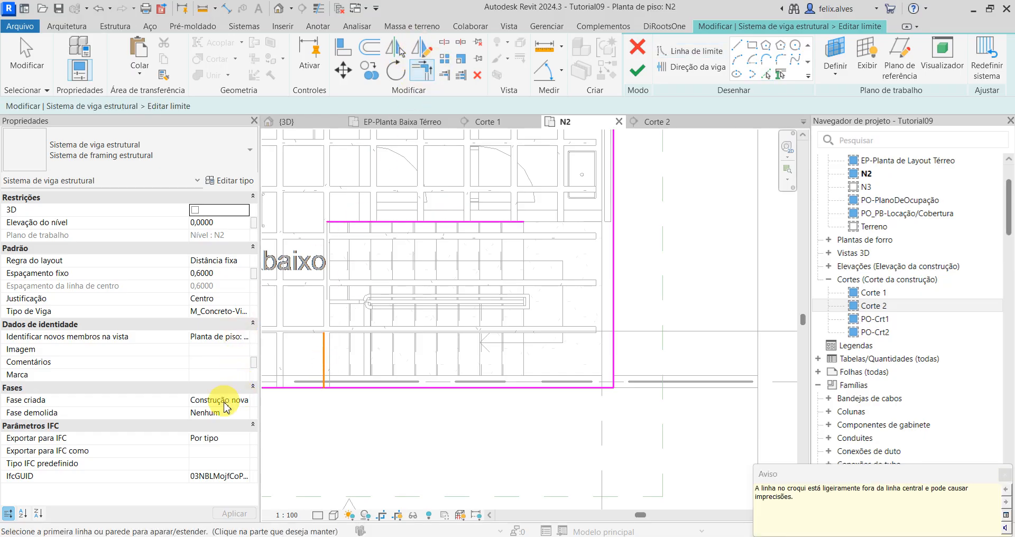
pyautogui.click(286, 387)
pyautogui.click(322, 366)
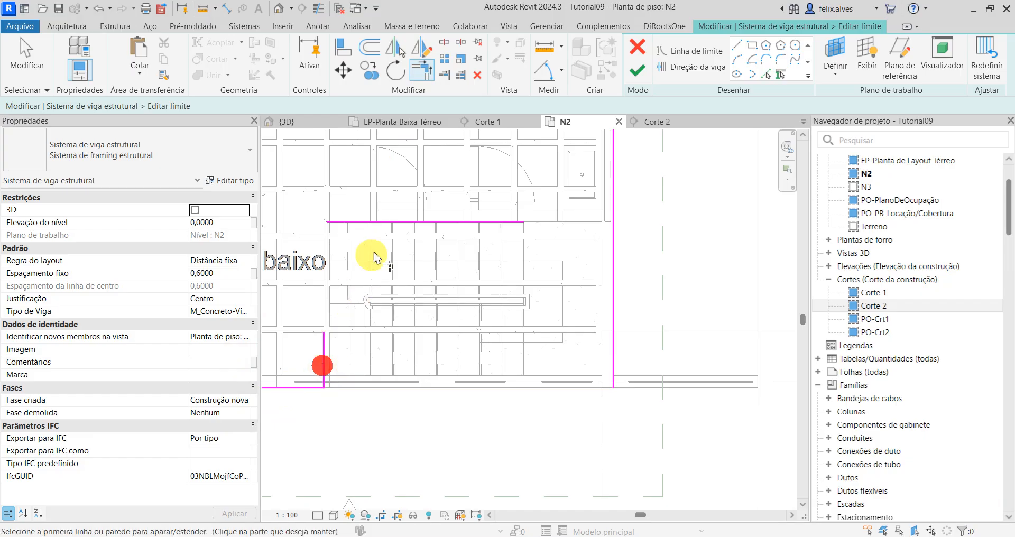
pyautogui.click(363, 225)
pyautogui.click(327, 348)
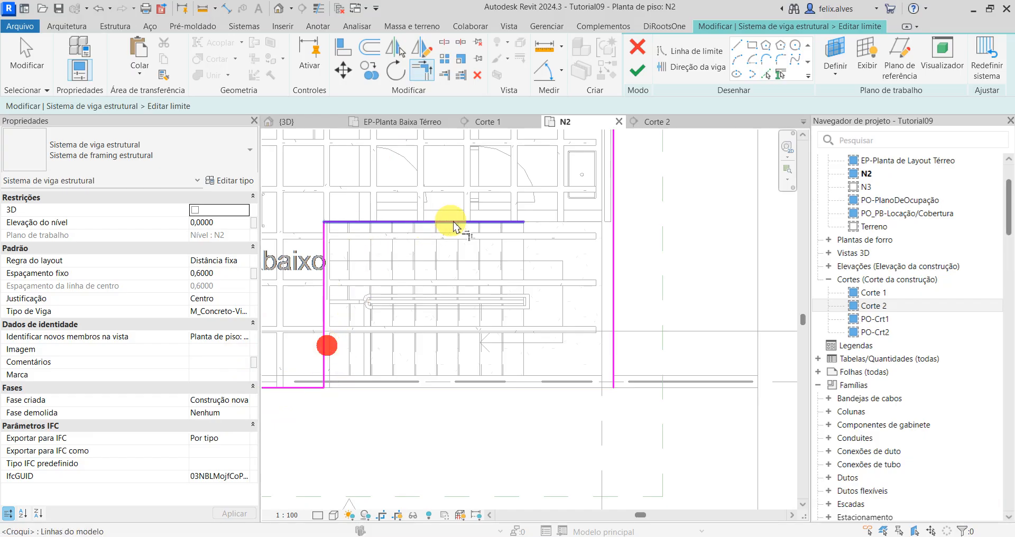
pyautogui.click(455, 222)
pyautogui.click(614, 176)
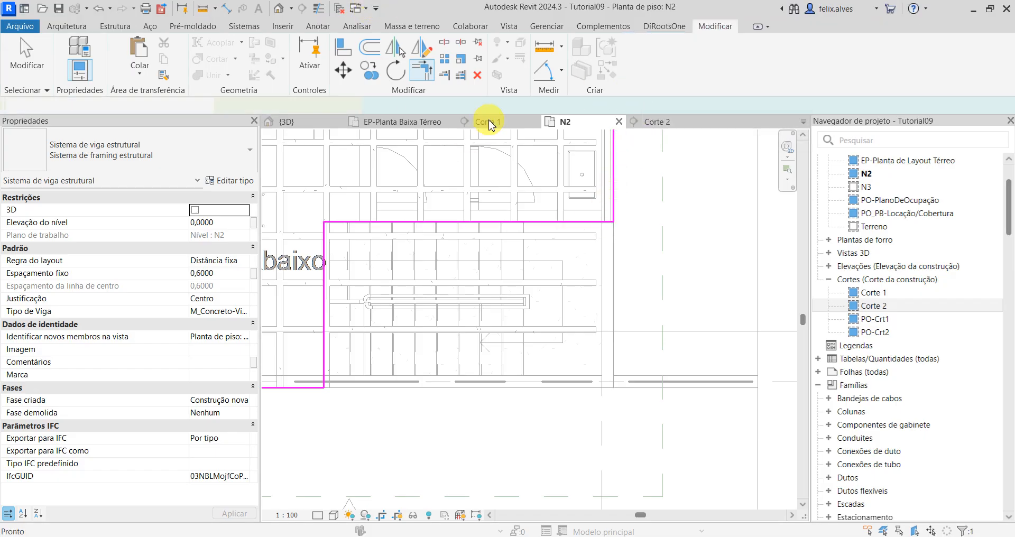
# Step: Examine the crossed rib grid along the outer walls and around the staircase in plan and in the 3D view
pyautogui.scroll(-3, 709, 351)
pyautogui.moveTo(633, 371); pyautogui.dragTo(1008, 349, button='middle')
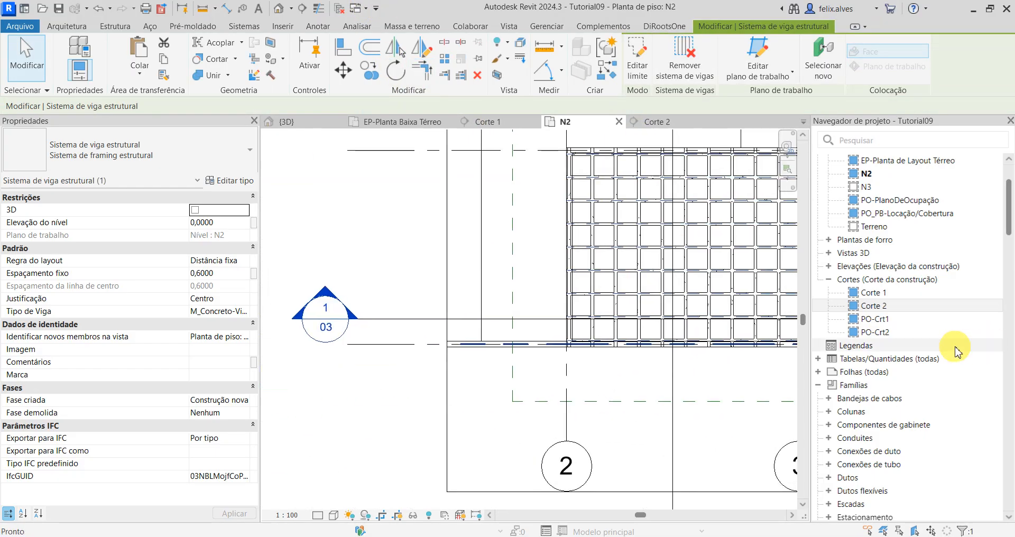
pyautogui.scroll(-1, 710, 354)
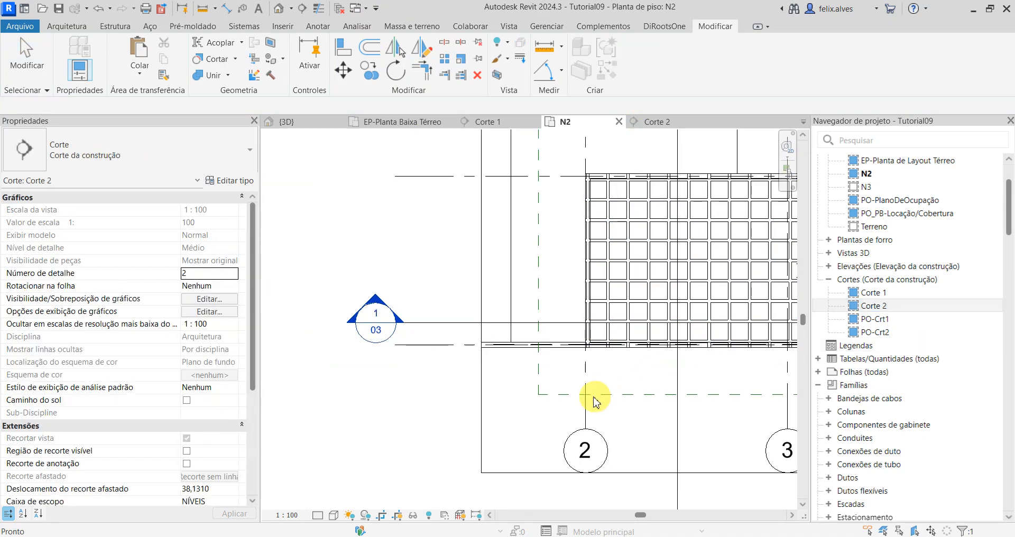
pyautogui.click(305, 122)
pyautogui.scroll(-1, 535, 290)
pyautogui.moveTo(467, 312); pyautogui.dragTo(628, 176, button='middle')
pyautogui.scroll(3, 517, 296)
pyautogui.keyDown('shift'); pyautogui.moveTo(506, 382); pyautogui.dragTo(525, 408, button='middle'); pyautogui.keyUp('shift')
pyautogui.moveTo(456, 268); pyautogui.dragTo(468, 324, button='middle')
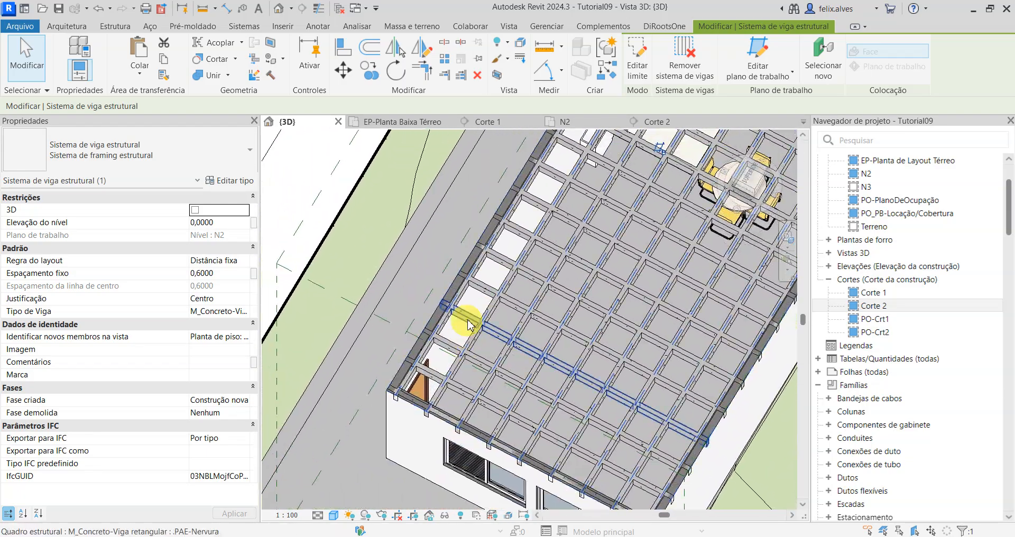
pyautogui.scroll(-3, 431, 317)
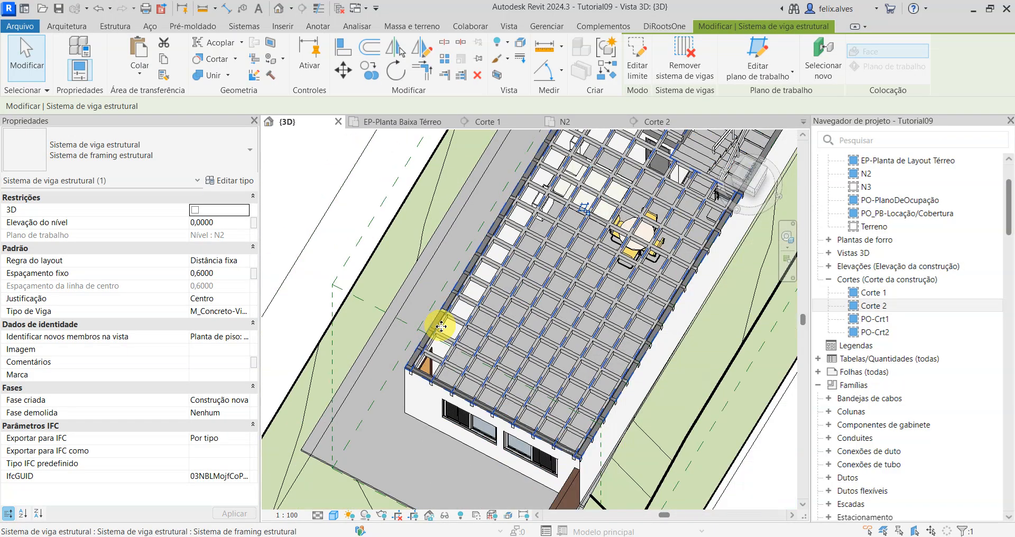
pyautogui.keyDown('shift'); pyautogui.moveTo(629, 398); pyautogui.dragTo(500, 298, button='middle'); pyautogui.keyUp('shift')
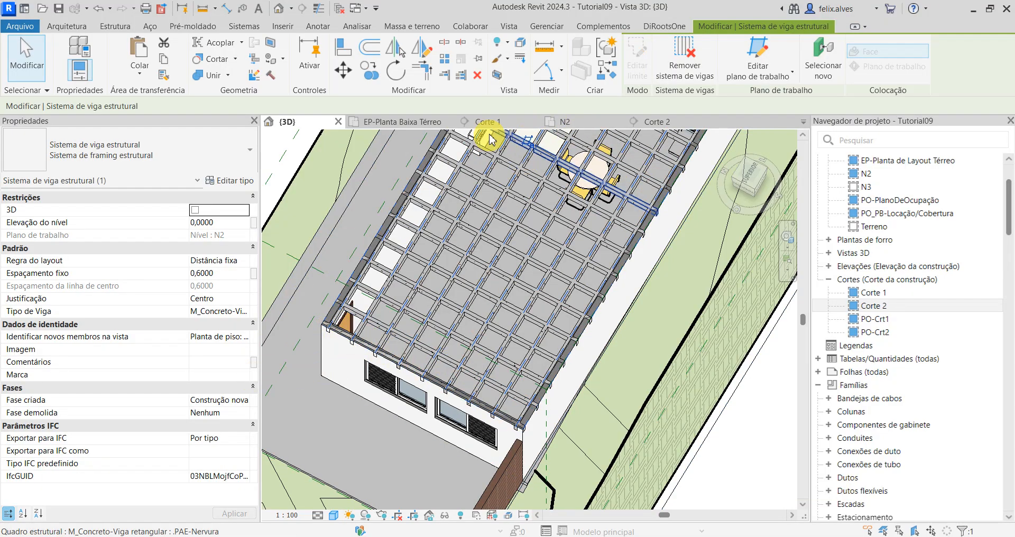
# Step: Open the north-south rib beam system's boundary for editing in plan N2, at the staircase's west side
pyautogui.click(568, 123)
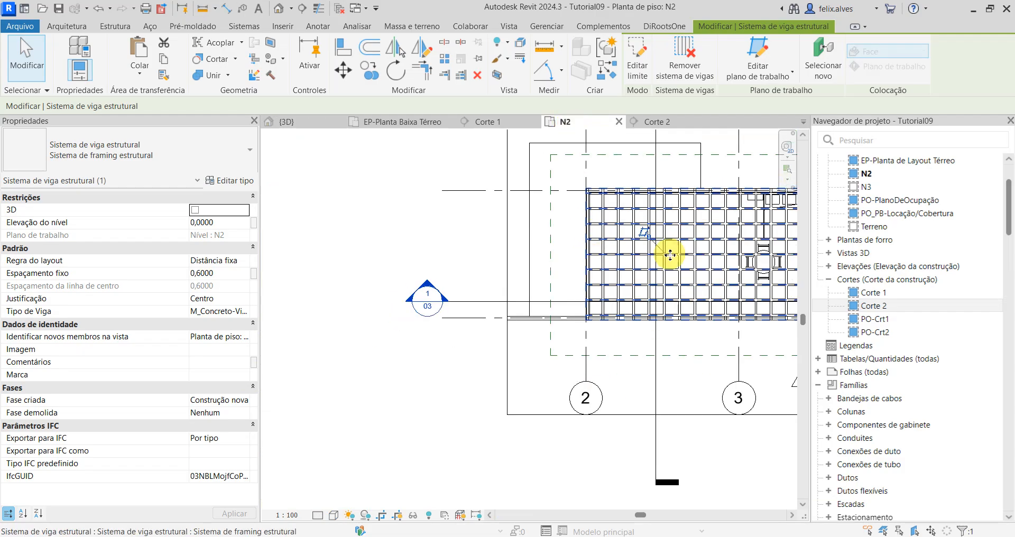
pyautogui.scroll(4, 642, 291)
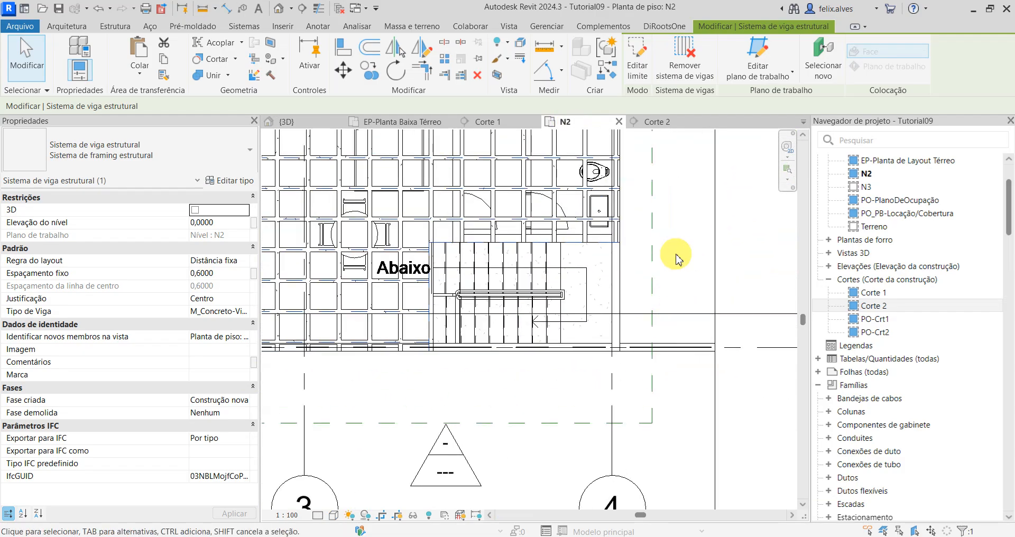
pyautogui.scroll(3, 465, 301)
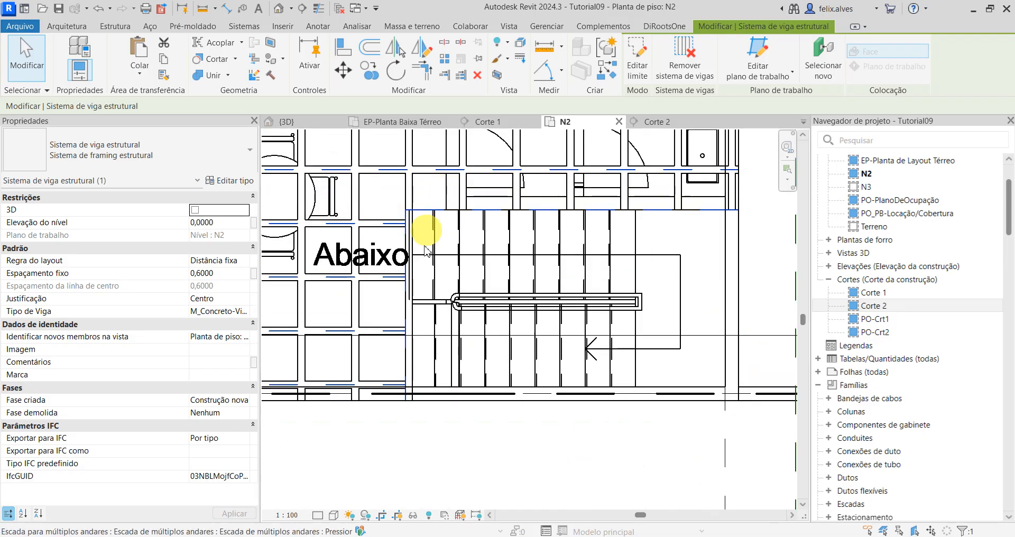
pyautogui.click(415, 367)
pyautogui.scroll(2, 413, 359)
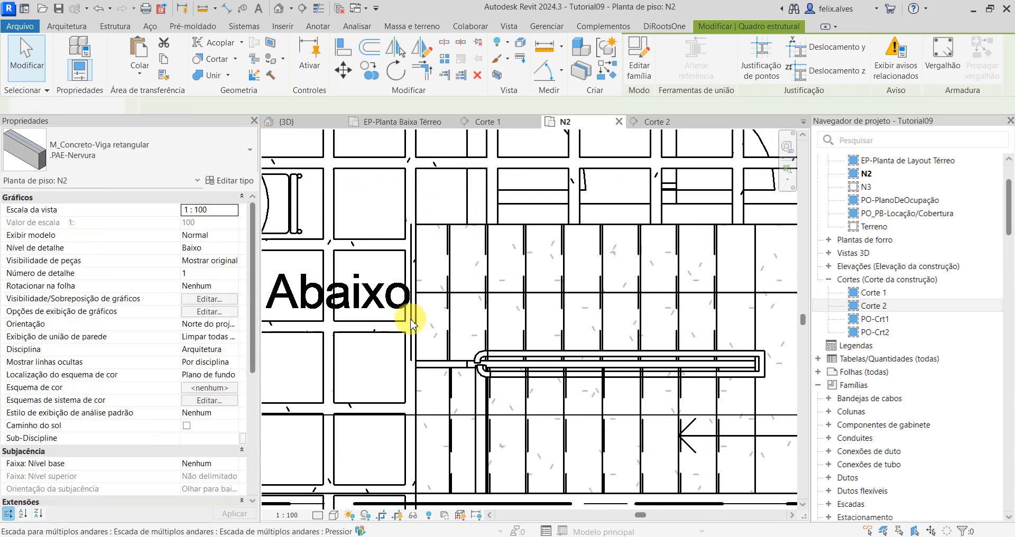
pyautogui.press('Escape')
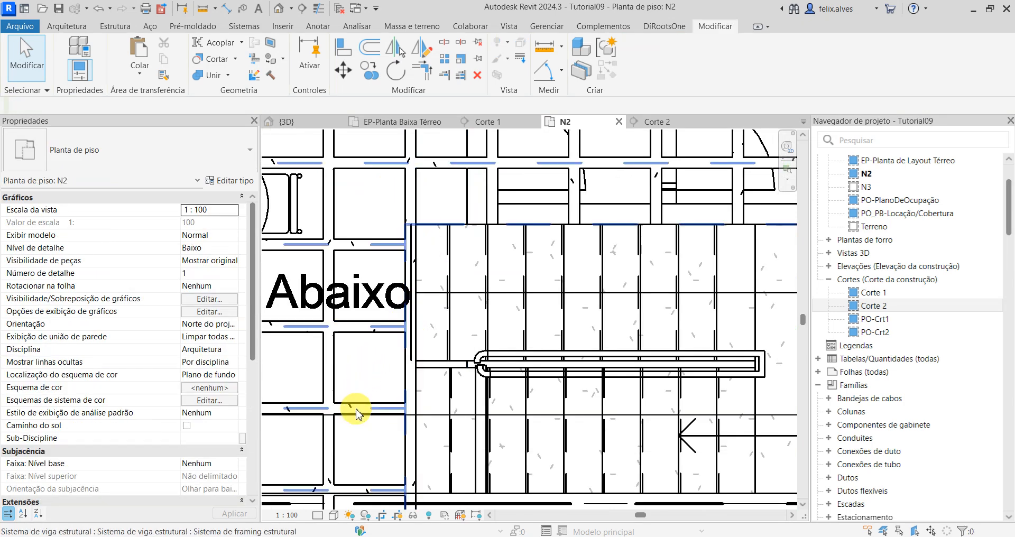
pyautogui.click(412, 178)
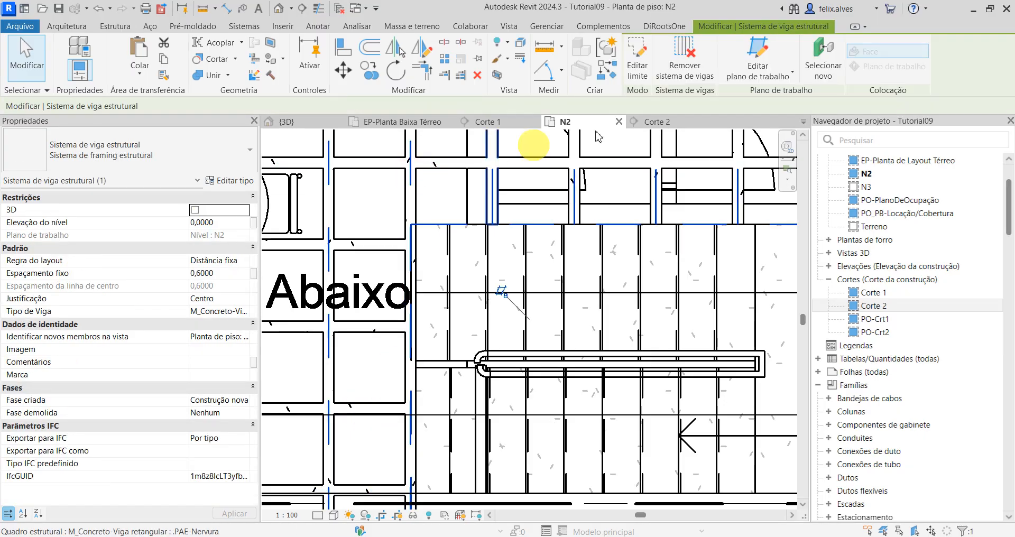
pyautogui.click(641, 59)
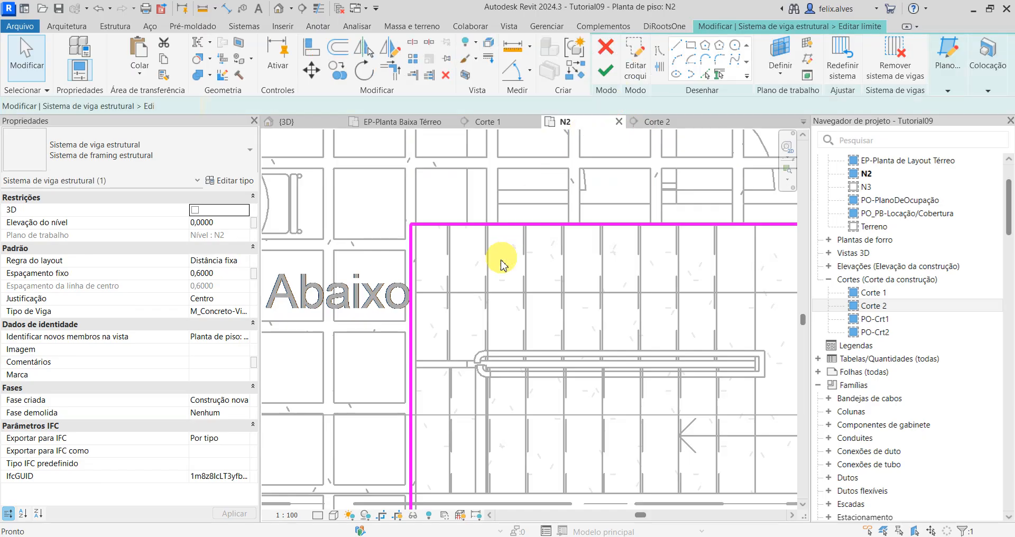
pyautogui.scroll(2, 429, 271)
pyautogui.scroll(-3, 596, 233)
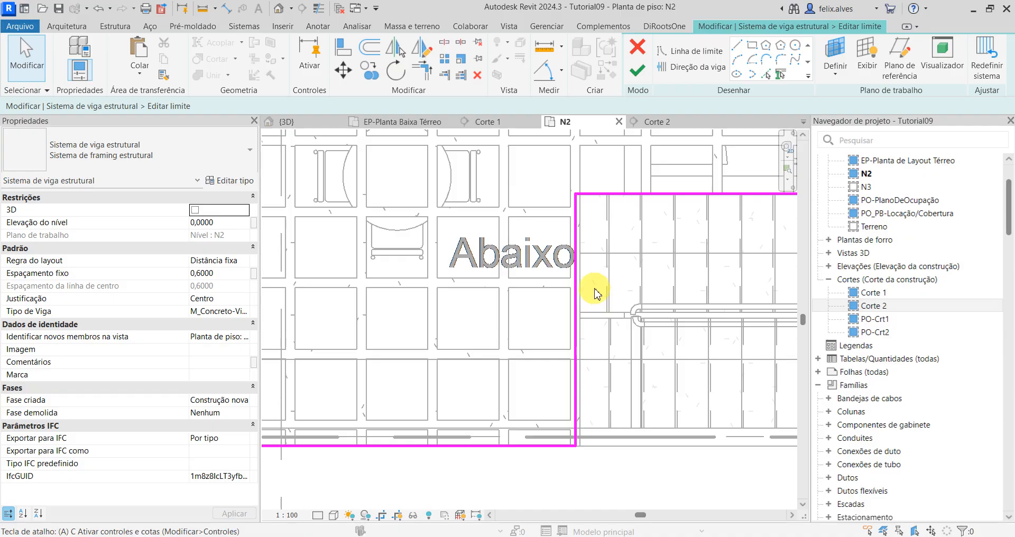
# Step: Align the boundary line west of the staircase with the west face of the adjacent rib
pyautogui.press('a')
pyautogui.press('l')
pyautogui.scroll(1, 580, 288)
pyautogui.click(569, 318)
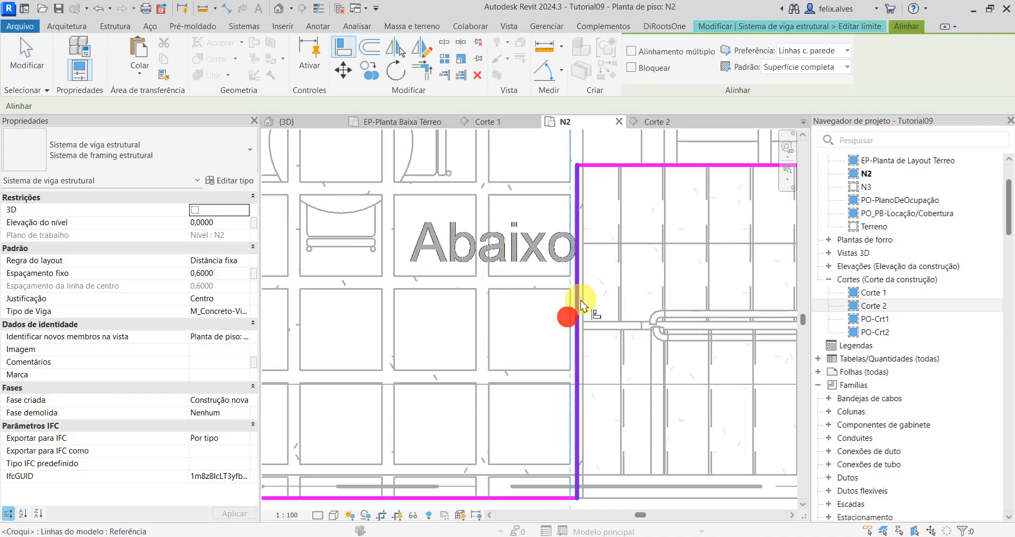
pyautogui.click(579, 306)
pyautogui.scroll(-3, 624, 379)
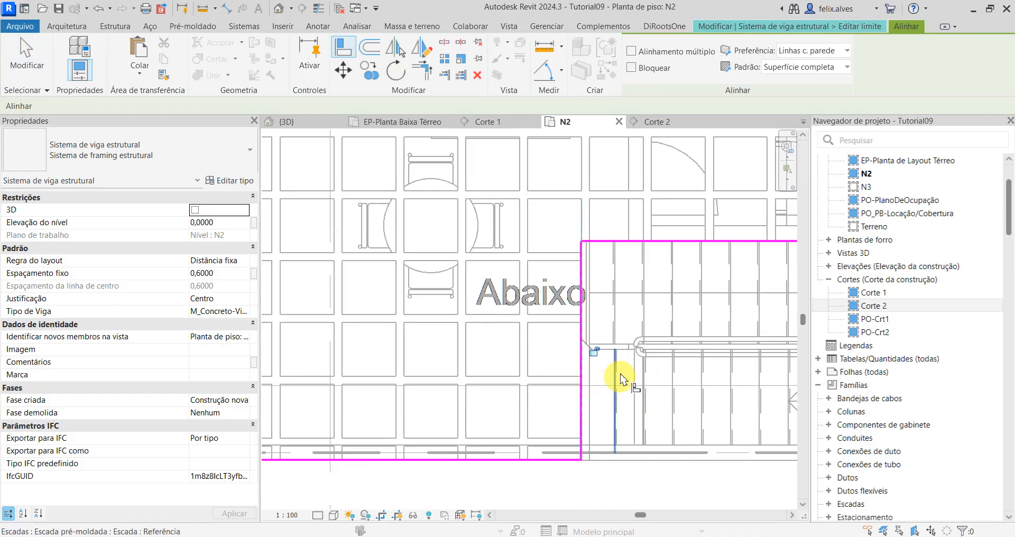
pyautogui.press('Escape')
pyautogui.press('Escape')
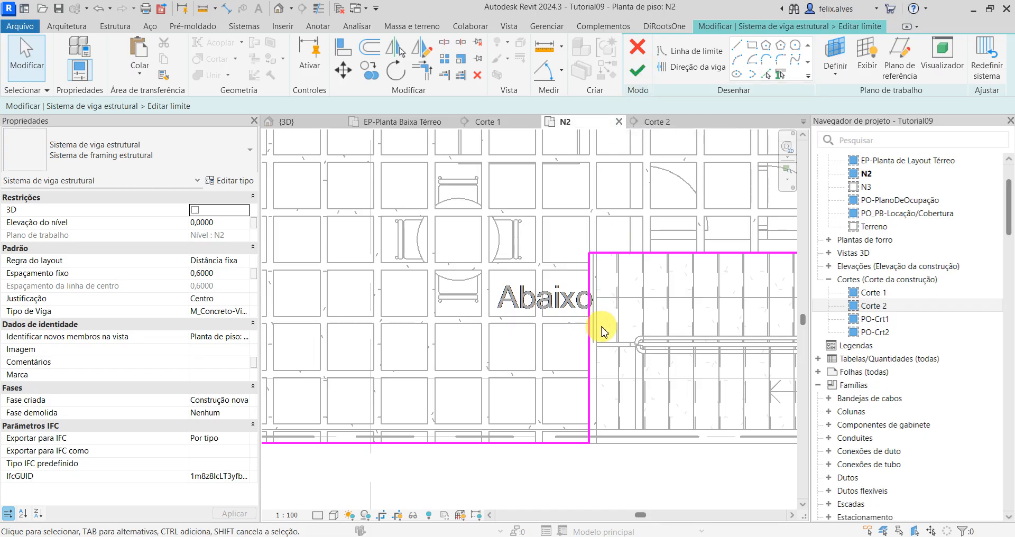
# Step: Align the boundary line west of the staircase with the adjacent rib's east face and finish the north-south system's boundary
pyautogui.scroll(2, 604, 329)
pyautogui.press('a')
pyautogui.press('l')
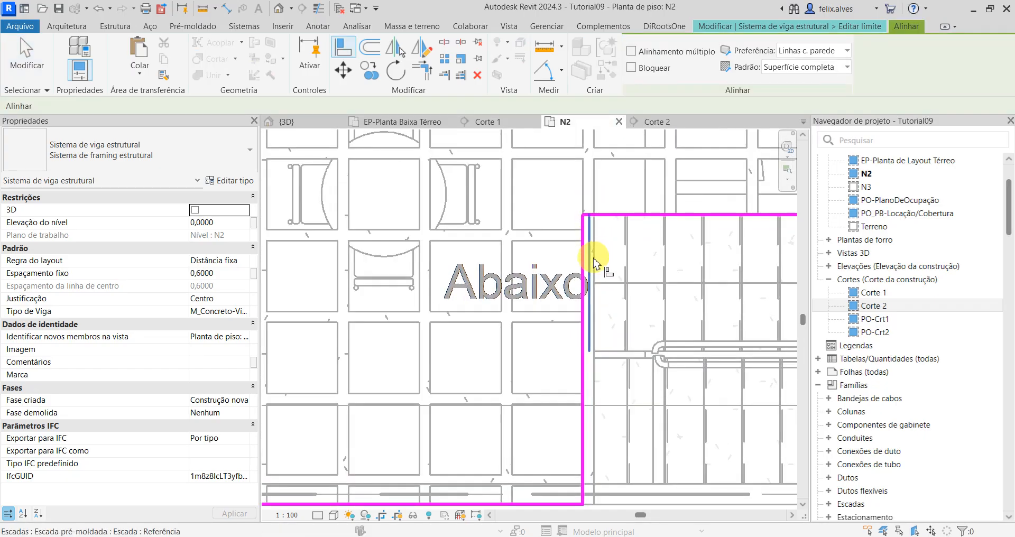
pyautogui.scroll(1, 595, 270)
pyautogui.scroll(1, 595, 275)
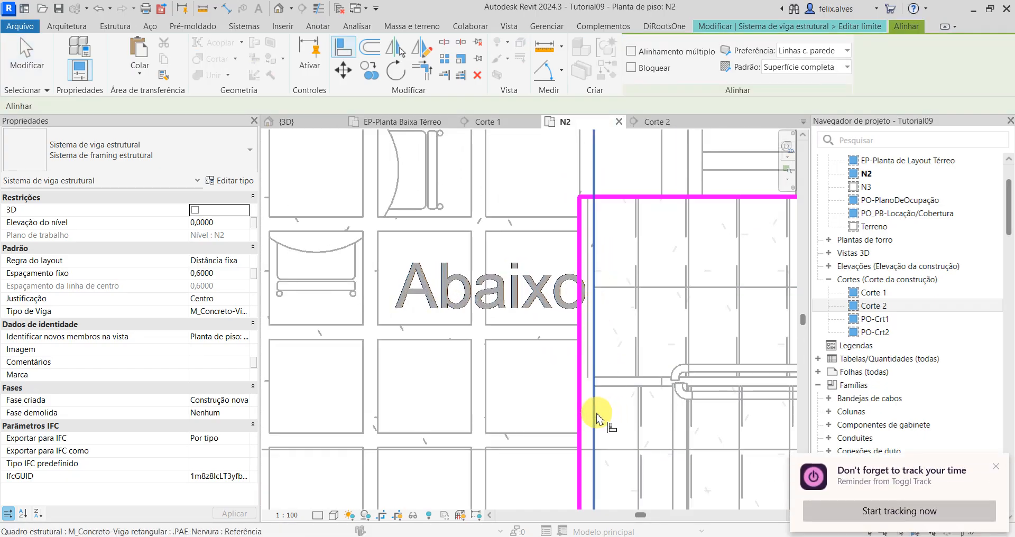
pyautogui.click(596, 413)
pyautogui.click(579, 408)
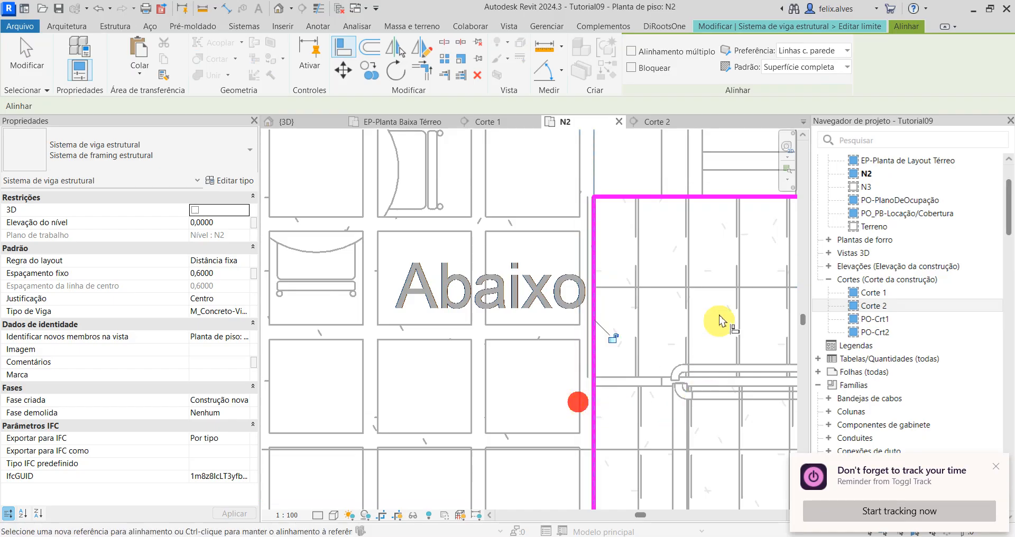
pyautogui.click(862, 29)
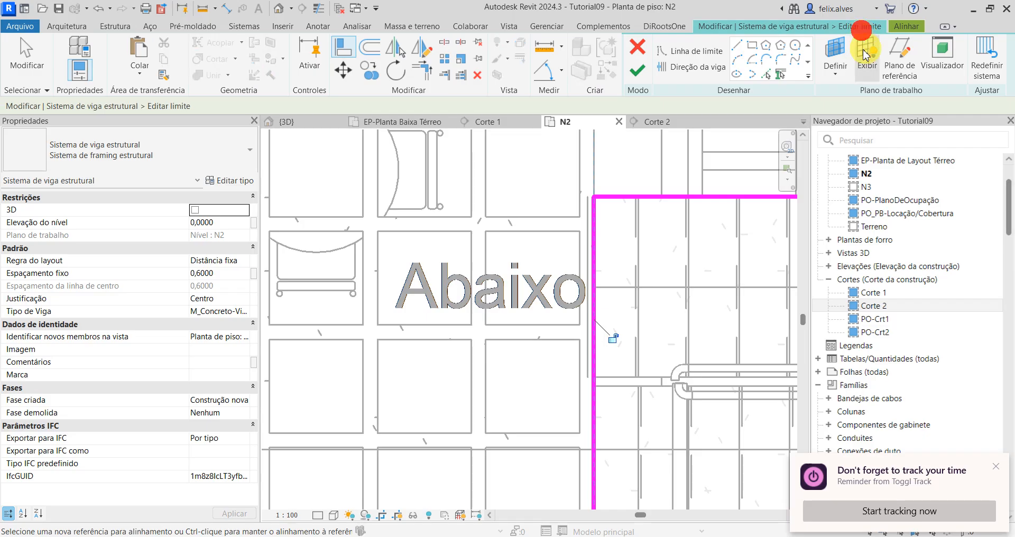
pyautogui.click(637, 76)
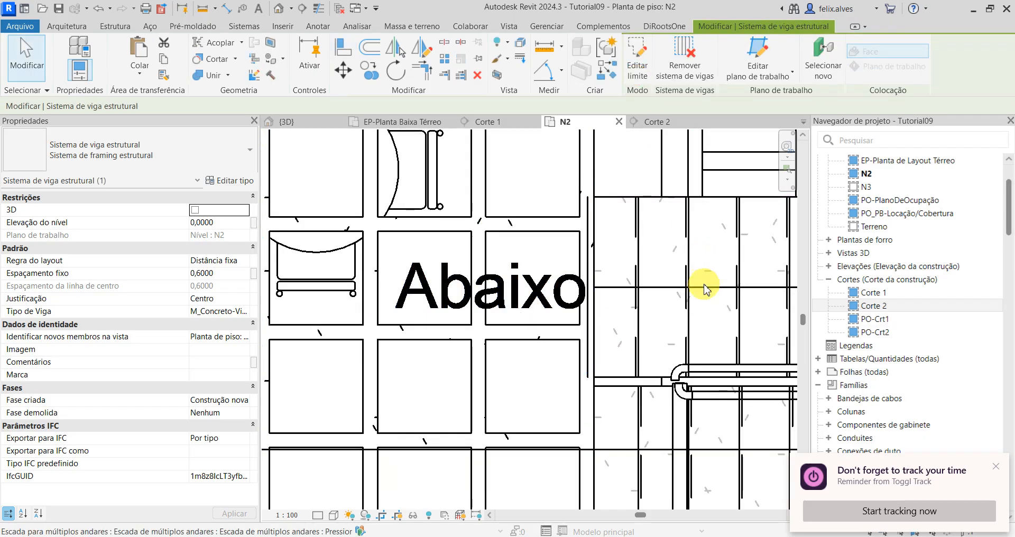
pyautogui.scroll(-3, 707, 284)
pyautogui.moveTo(638, 291); pyautogui.dragTo(538, 214, button='middle')
pyautogui.scroll(-2, 580, 279)
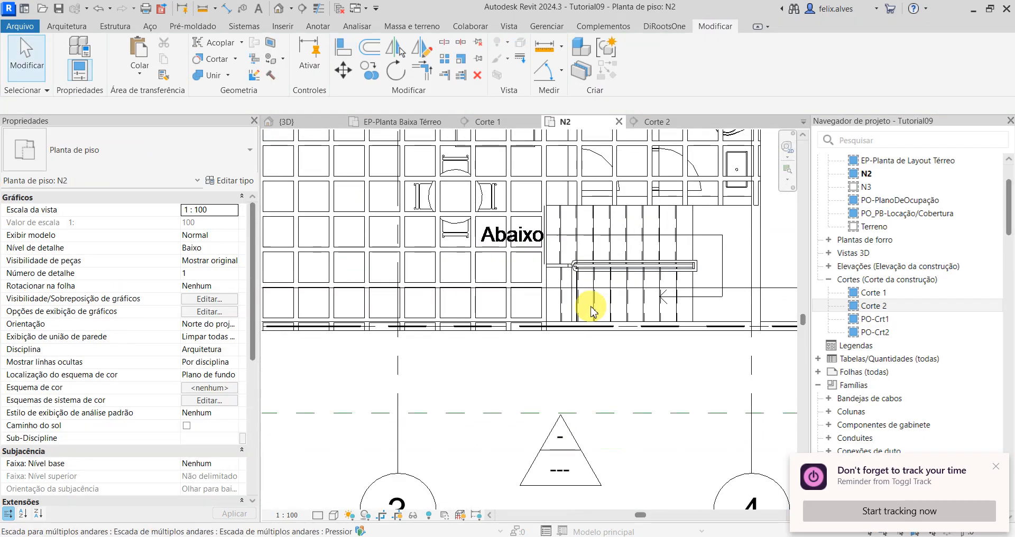
pyautogui.moveTo(602, 315); pyautogui.dragTo(560, 357, button='middle')
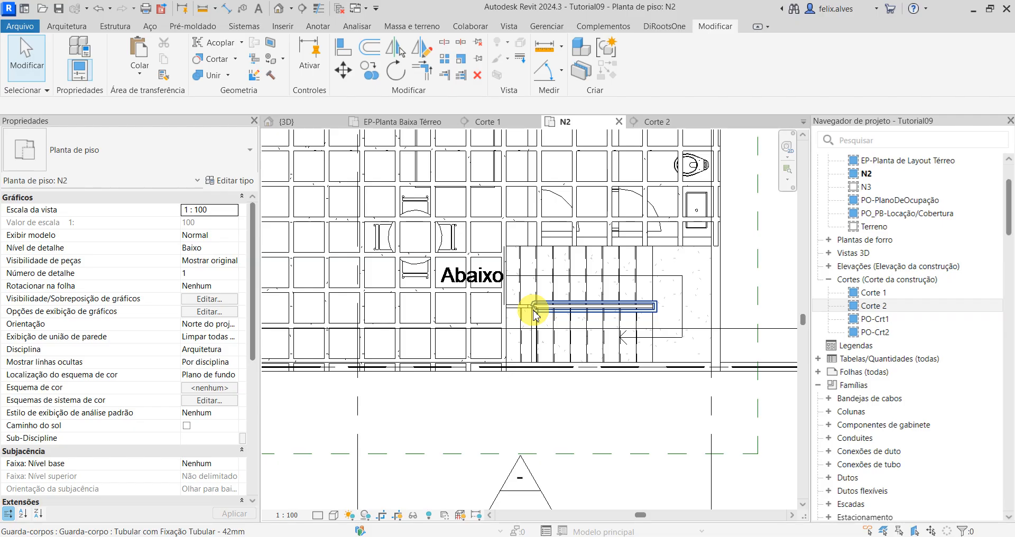
# Step: Switch to Teams to read the A4_Concreto.pdf slide on slab voids for stairs, and return to the Revit plan N2
pyautogui.moveTo(847, 509)
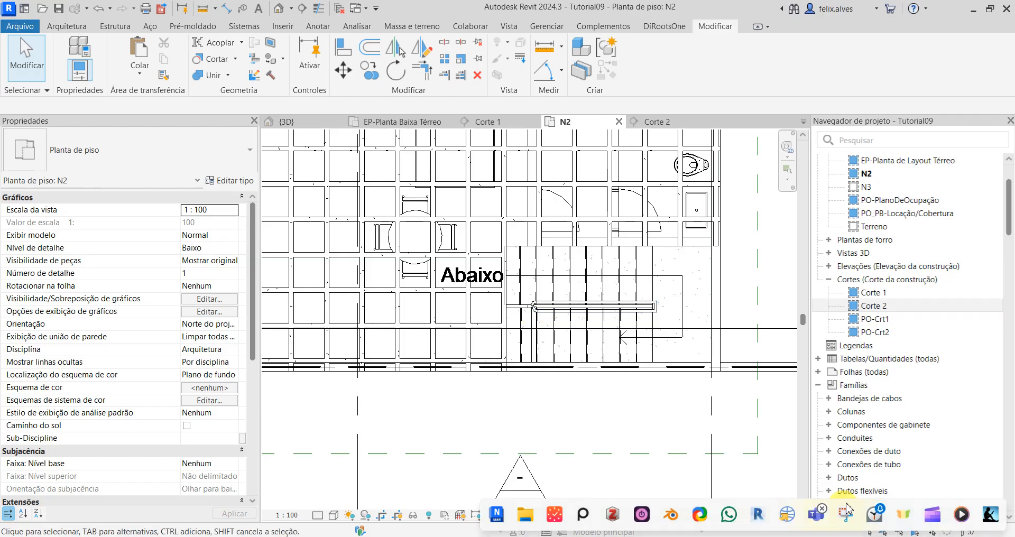
pyautogui.click(816, 514)
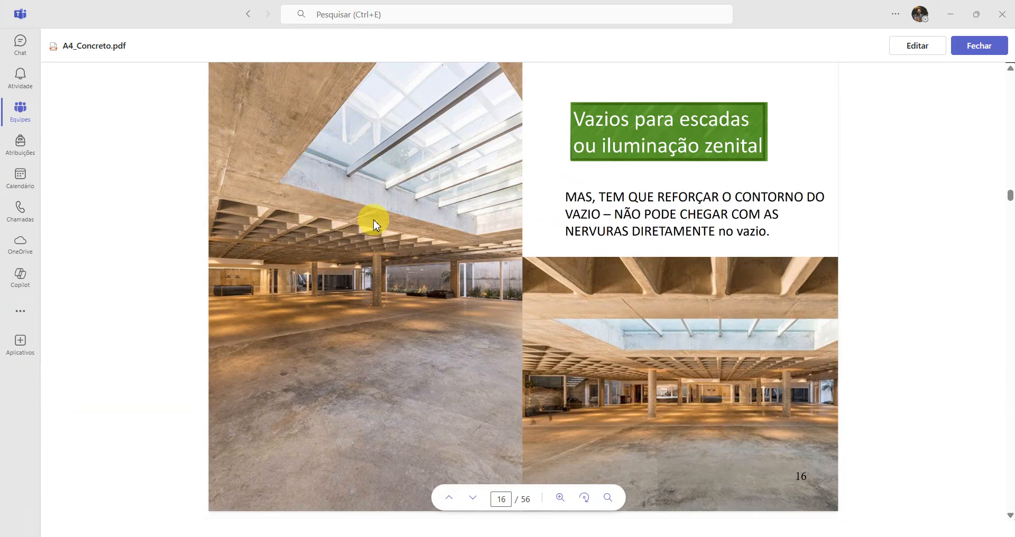
pyautogui.click(952, 20)
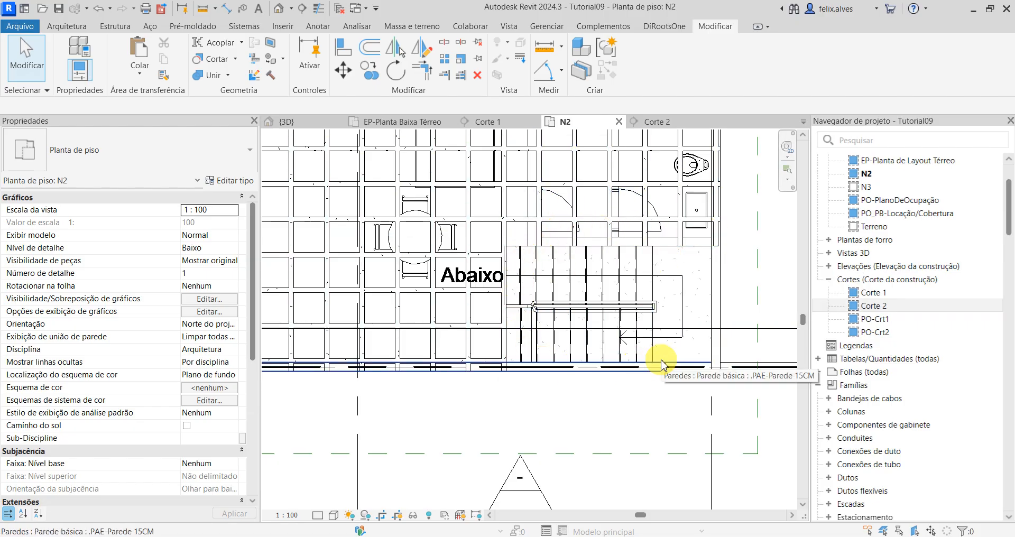
# Step: Examine the ribs of both beam systems along the north and west edges of the staircase in plan N2
pyautogui.scroll(1, 510, 240)
pyautogui.moveTo(512, 243); pyautogui.dragTo(568, 335, button='middle')
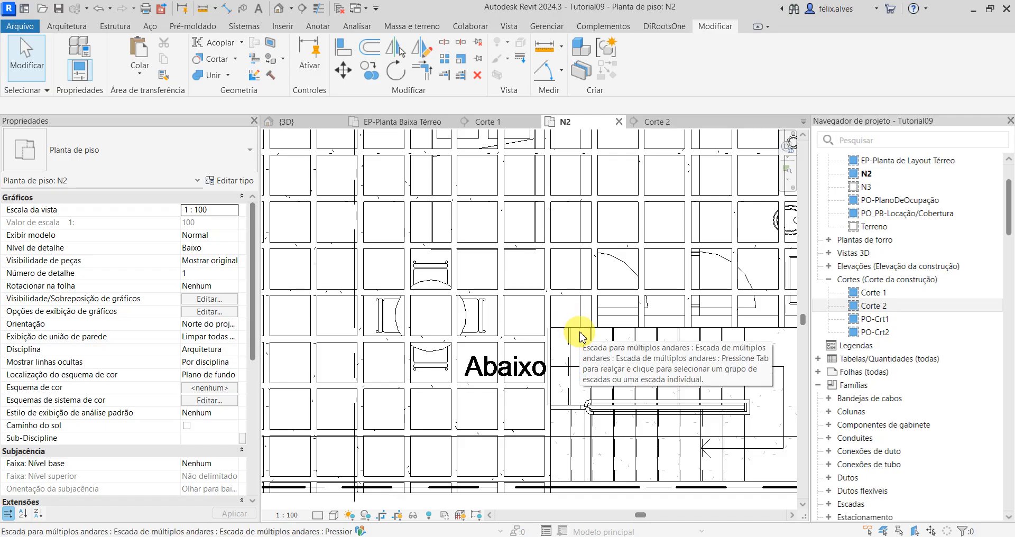
pyautogui.scroll(2, 549, 312)
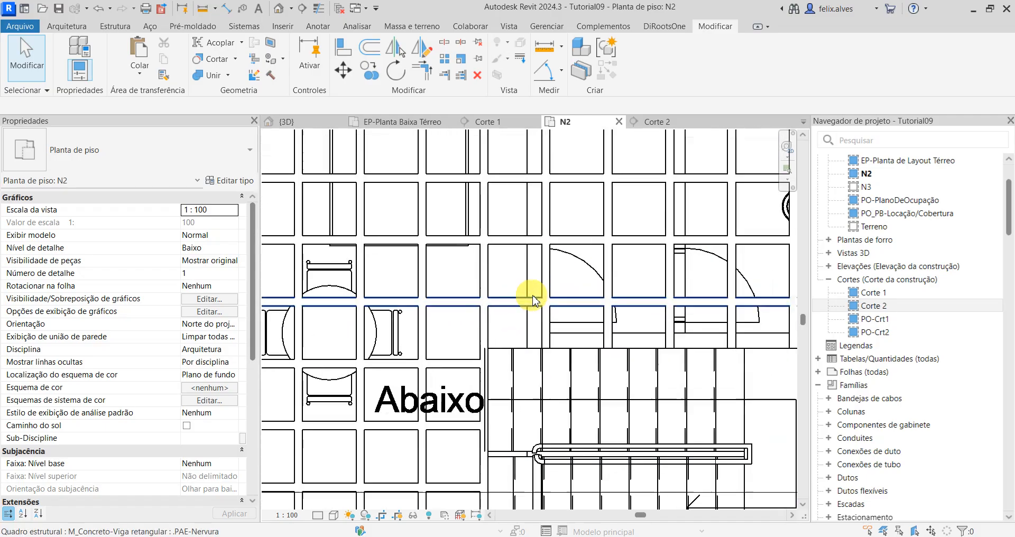
pyautogui.scroll(2, 533, 301)
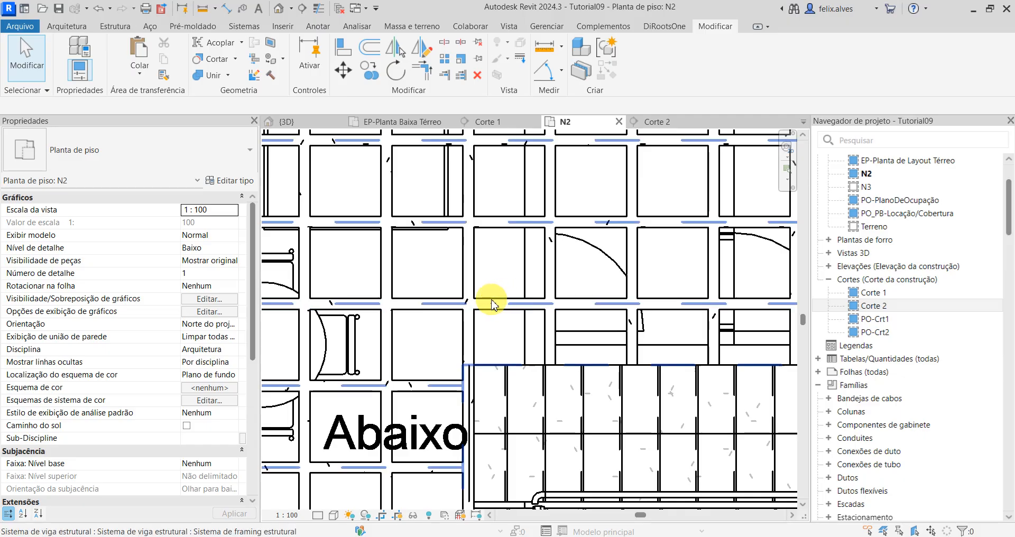
pyautogui.moveTo(422, 357); pyautogui.dragTo(438, 325, button='middle')
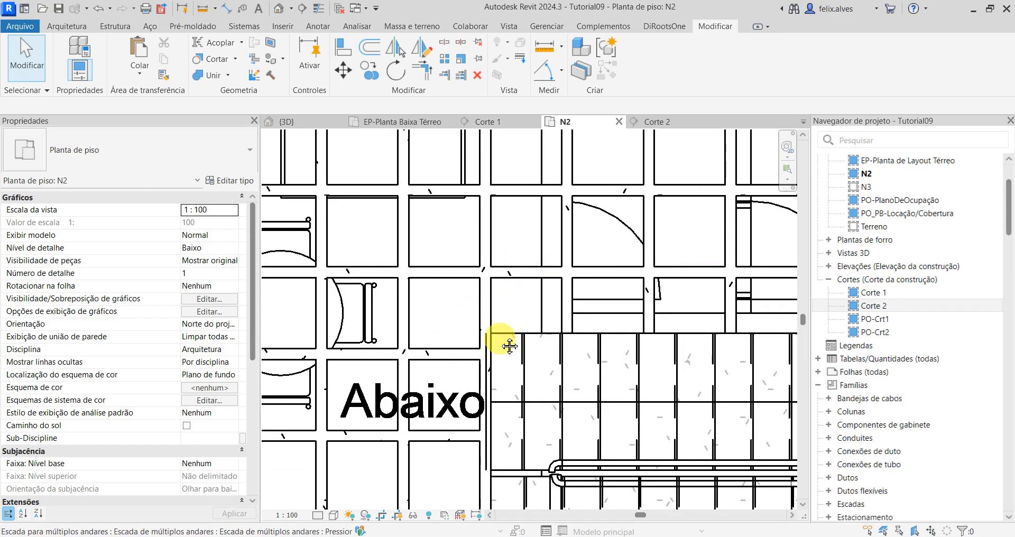
pyautogui.moveTo(513, 345); pyautogui.dragTo(503, 285, button='middle')
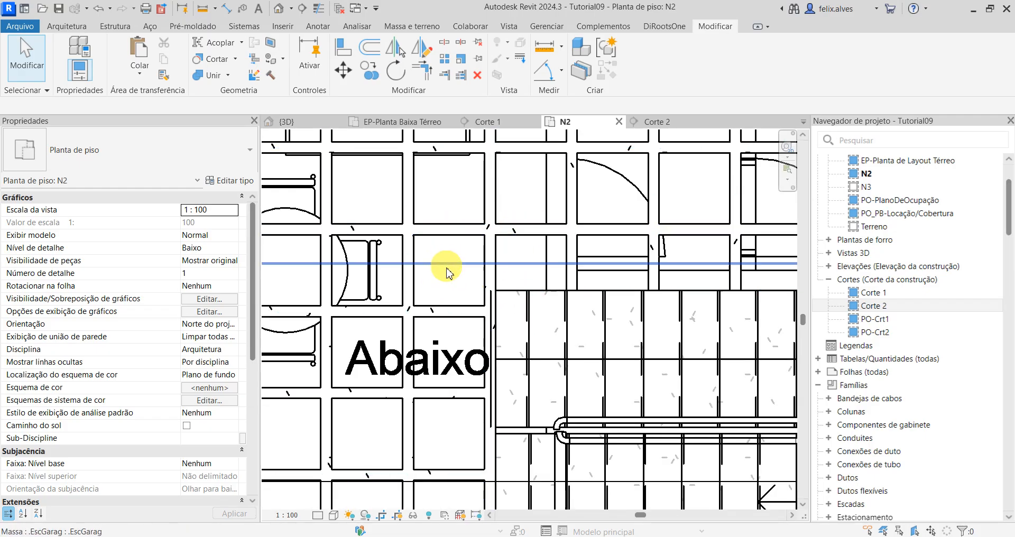
pyautogui.moveTo(447, 474); pyautogui.dragTo(456, 363, button='middle')
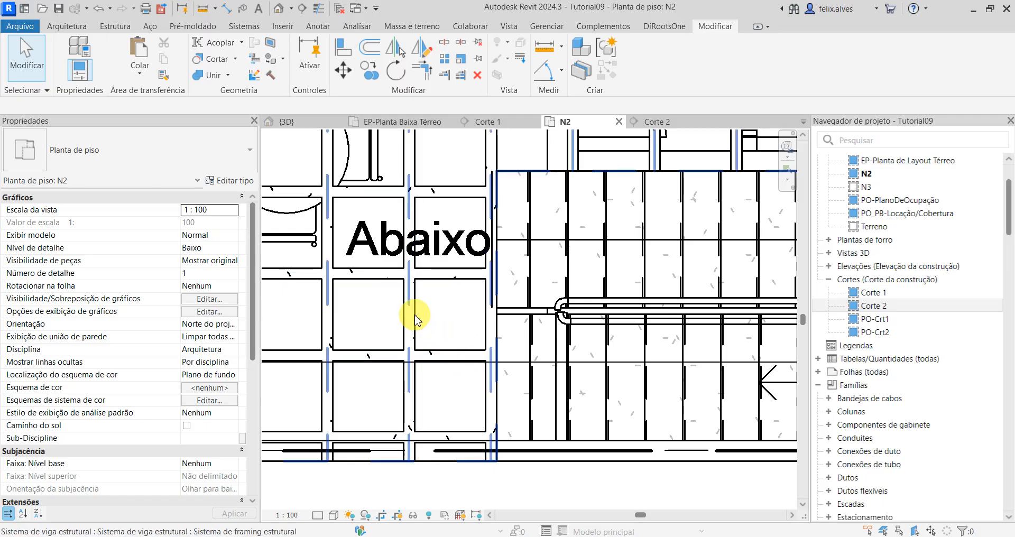
pyautogui.press('Tab')
pyautogui.press('Tab')
pyautogui.press('Tab')
pyautogui.press('Tab')
pyautogui.press('Tab')
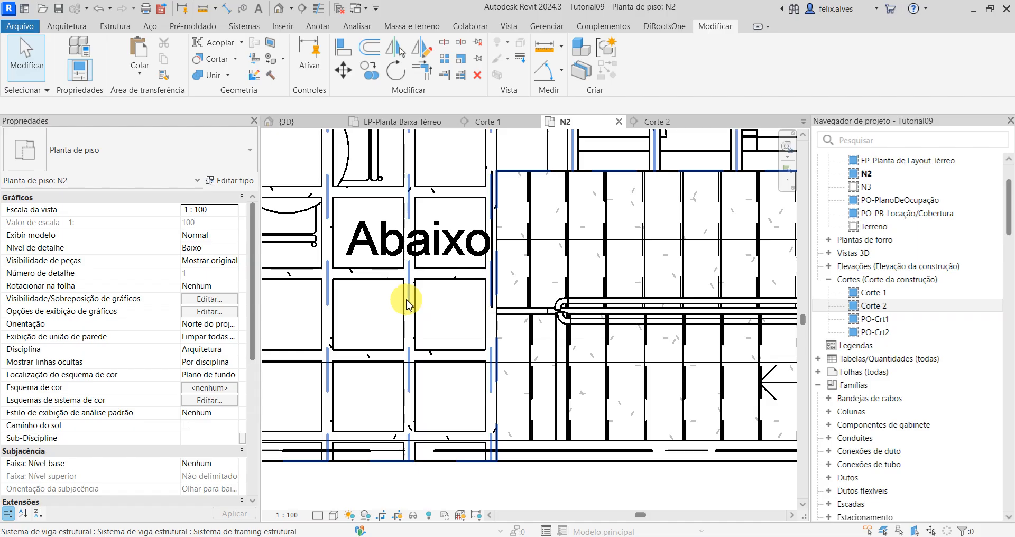
# Step: In the east-west rib system's boundary, align the line north of the staircase with the north face of the adjacent rib
pyautogui.scroll(-2, 406, 317)
pyautogui.scroll(-1, 656, 254)
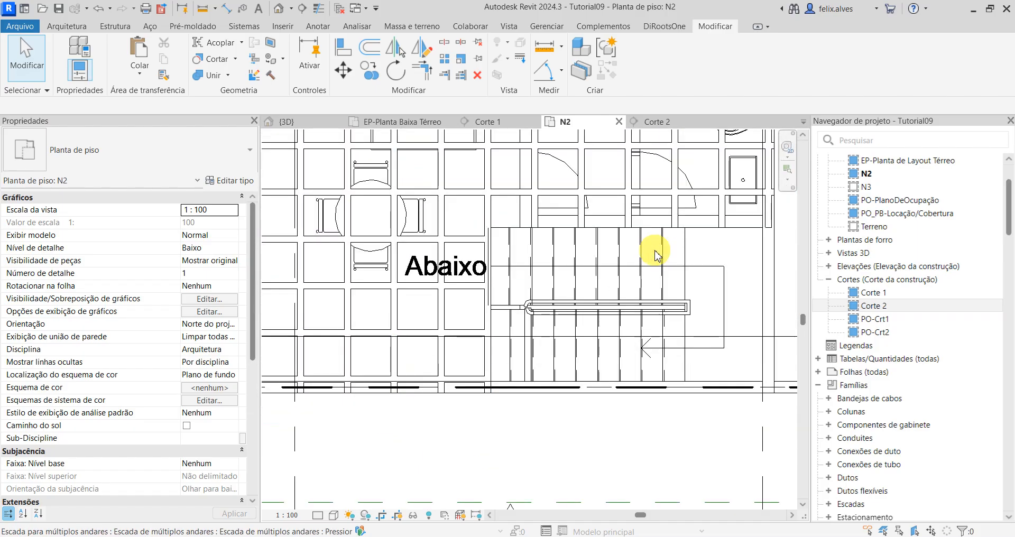
pyautogui.moveTo(658, 258); pyautogui.dragTo(653, 322, button='middle')
pyautogui.scroll(1, 646, 257)
pyautogui.scroll(1, 649, 259)
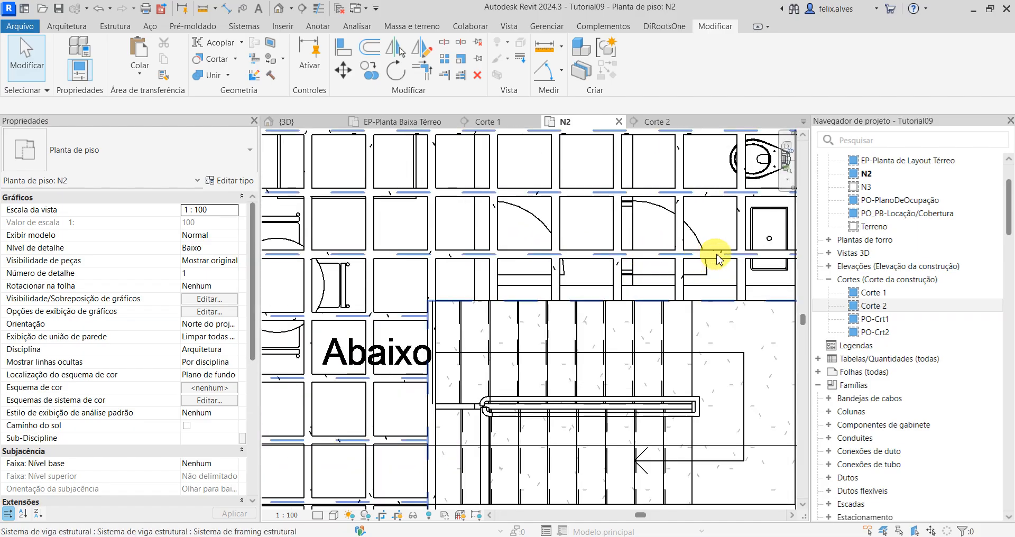
pyautogui.click(599, 256)
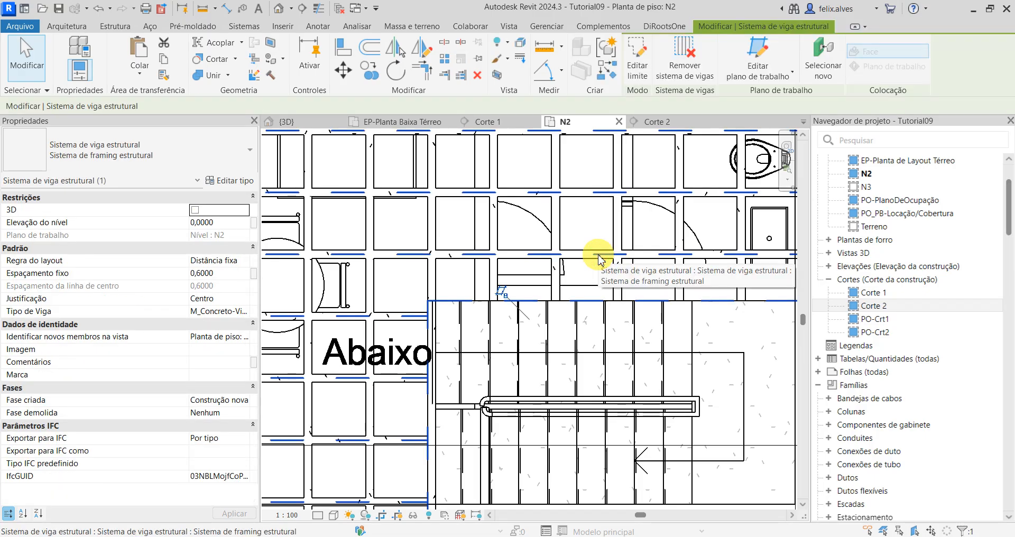
pyautogui.click(637, 49)
pyautogui.scroll(-1, 589, 274)
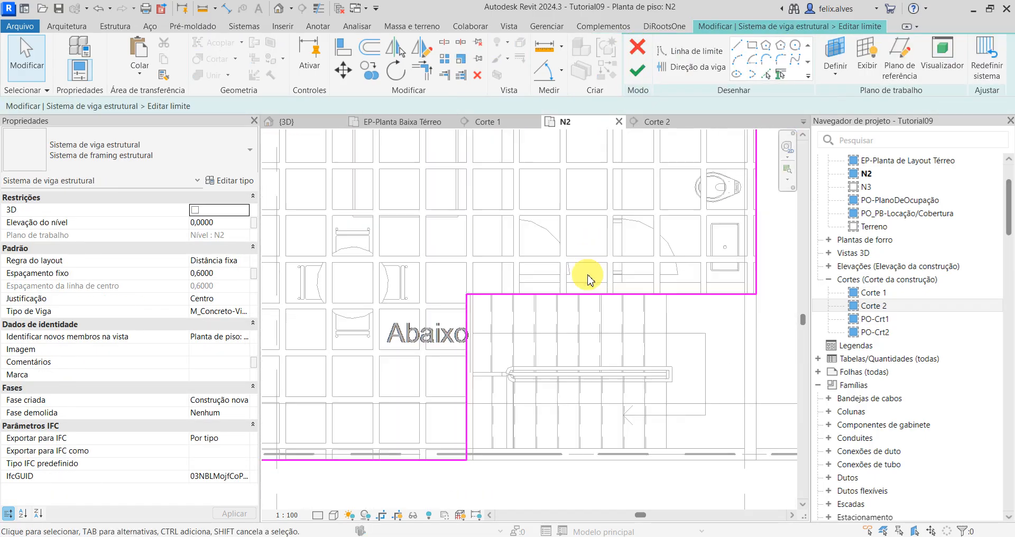
pyautogui.scroll(1, 588, 274)
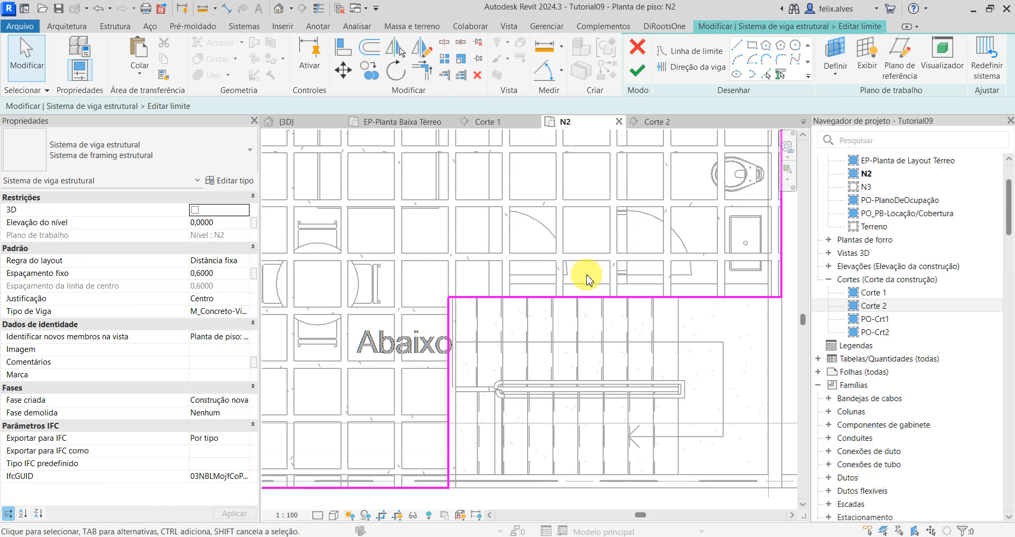
pyautogui.press('a')
pyautogui.press('l')
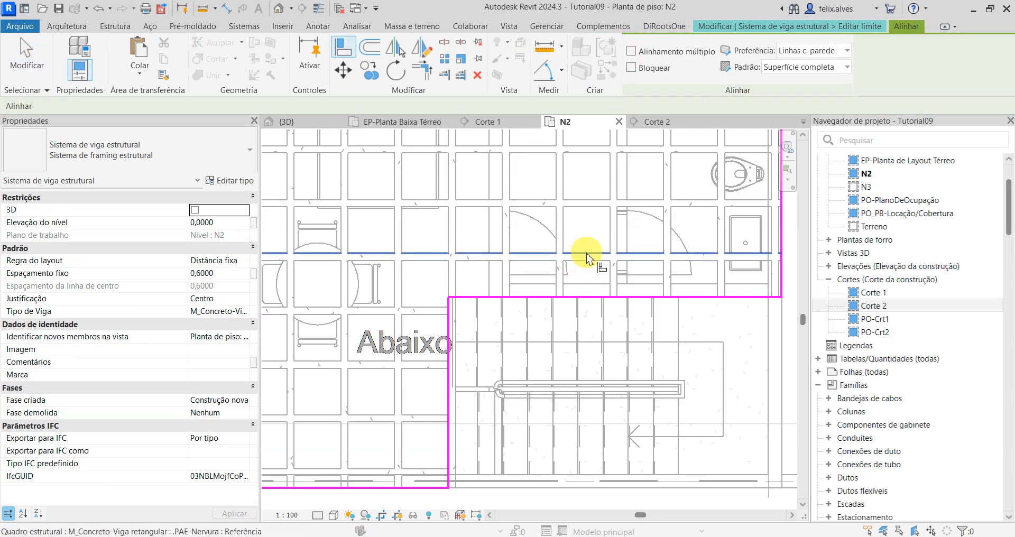
pyautogui.click(587, 253)
pyautogui.click(595, 296)
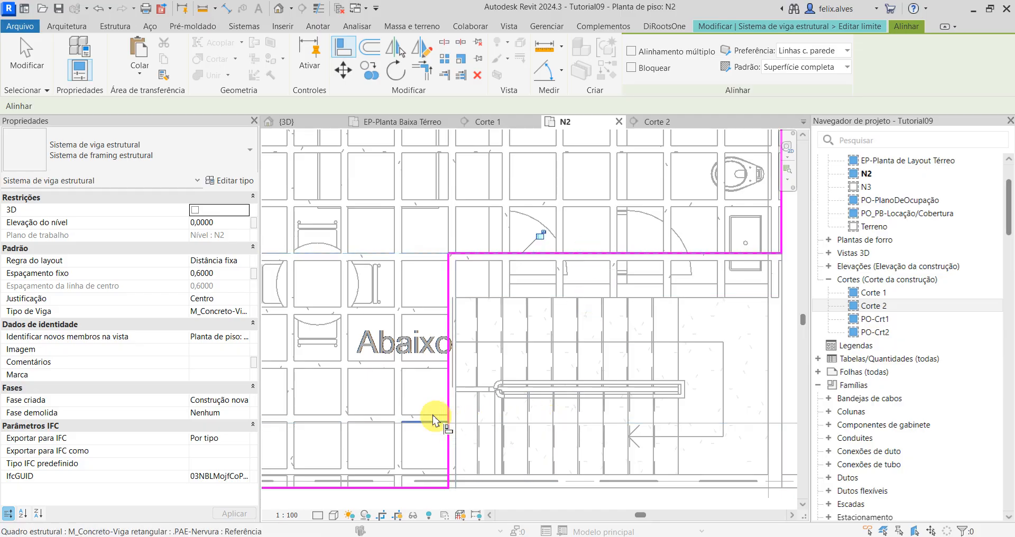
# Step: Align the line west of the staircase with the next rib's east face and finish the east-west system's boundary
pyautogui.click(404, 400)
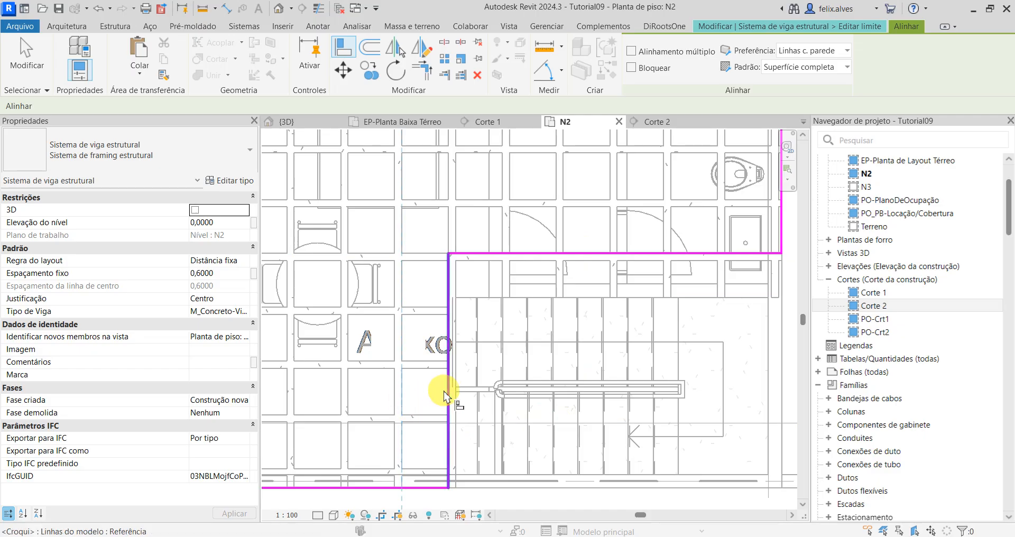
pyautogui.click(449, 394)
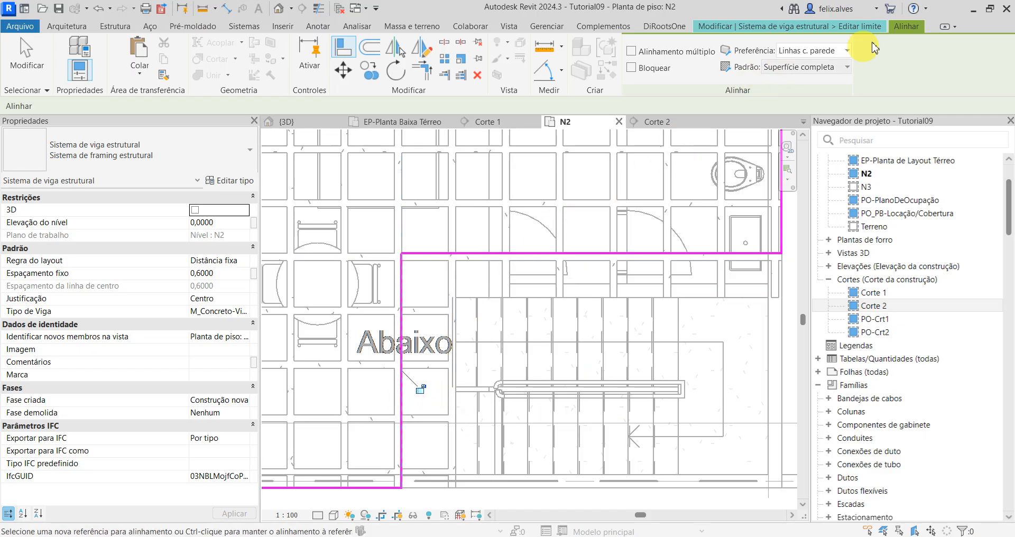
pyautogui.click(845, 26)
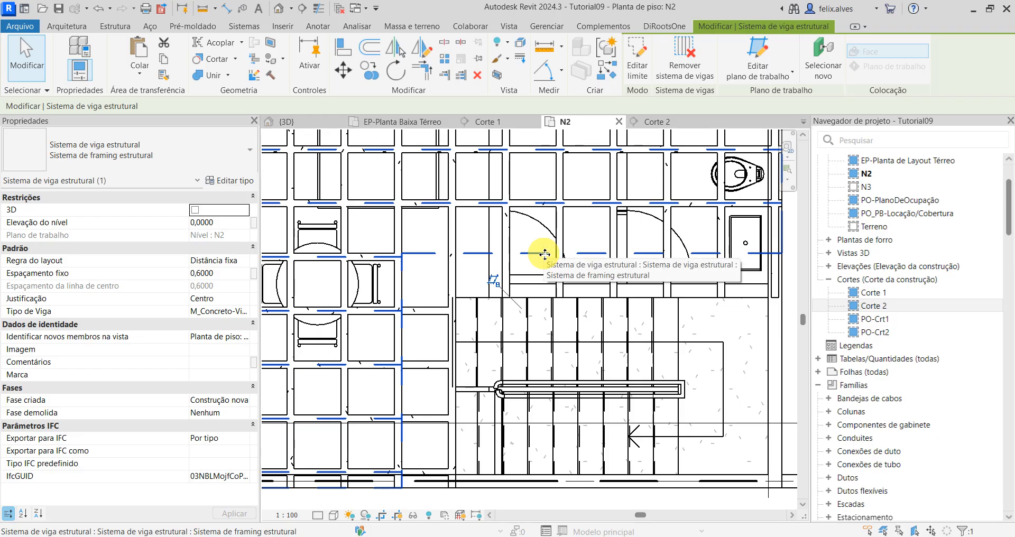
pyautogui.press('Escape')
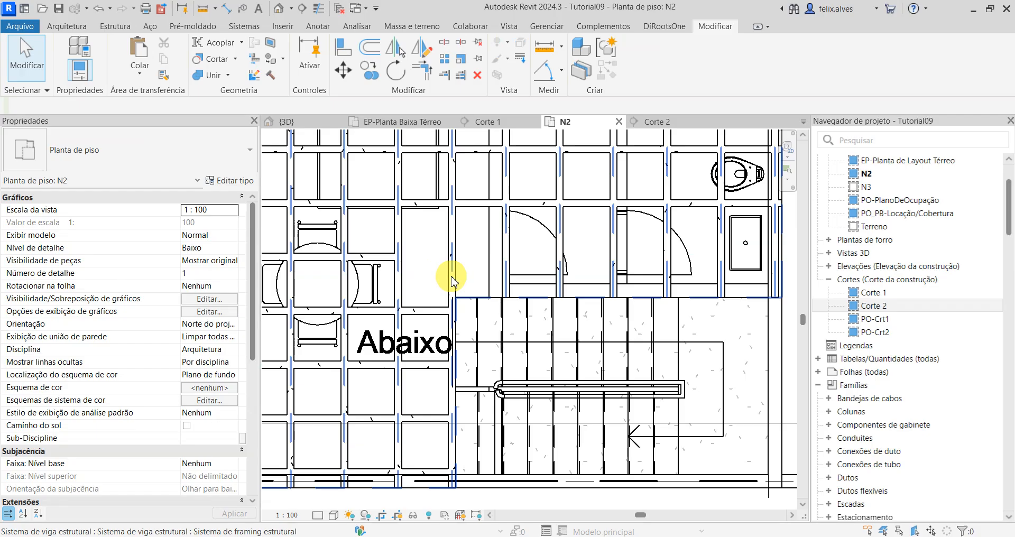
# Step: In the north-south rib system's boundary, align the line west of the staircase with the west face of the next rib westward
pyautogui.click(504, 269)
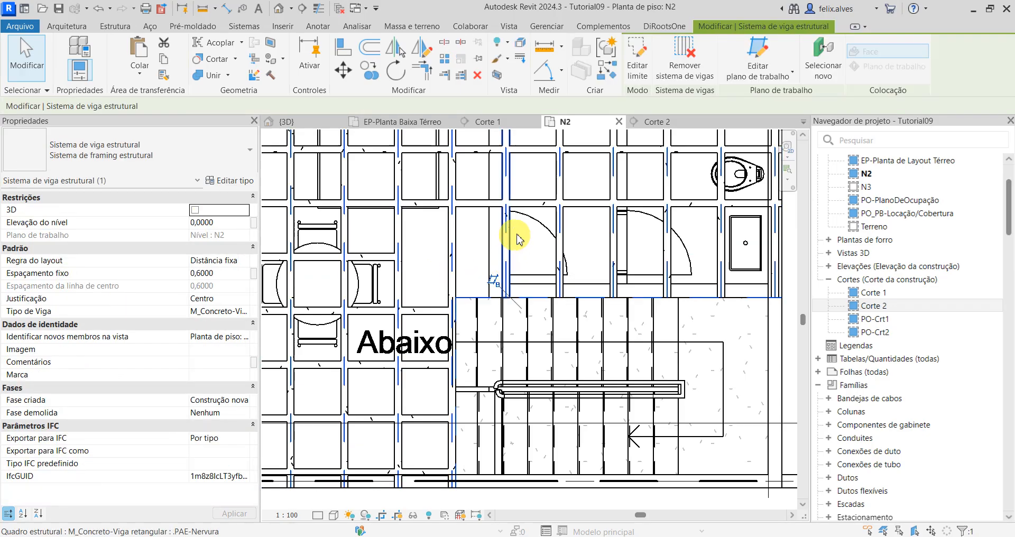
pyautogui.click(646, 57)
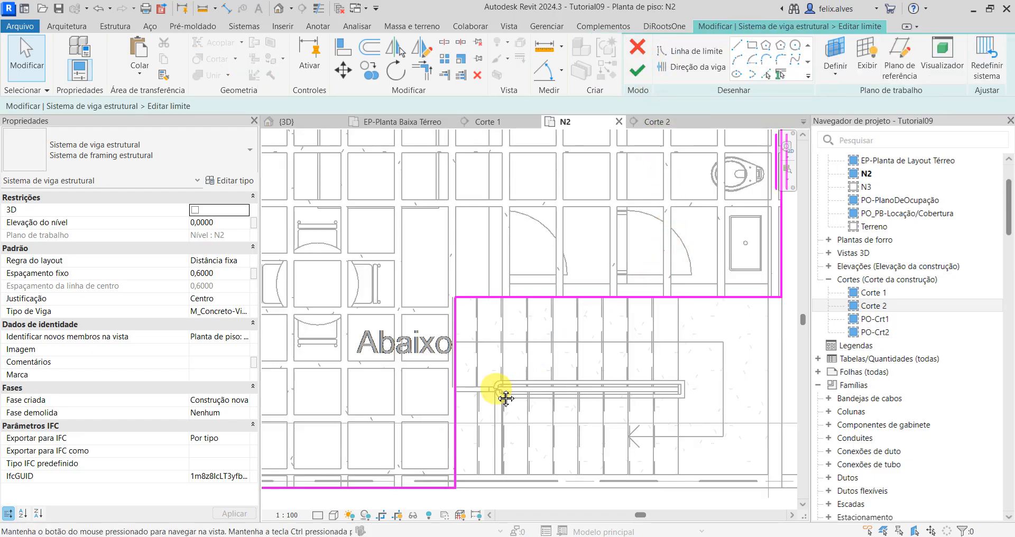
pyautogui.moveTo(501, 395)
pyautogui.mouseDown(button='middle')
pyautogui.moveTo(617, 370)
pyautogui.moveTo(608, 383)
pyautogui.mouseUp(button='middle')
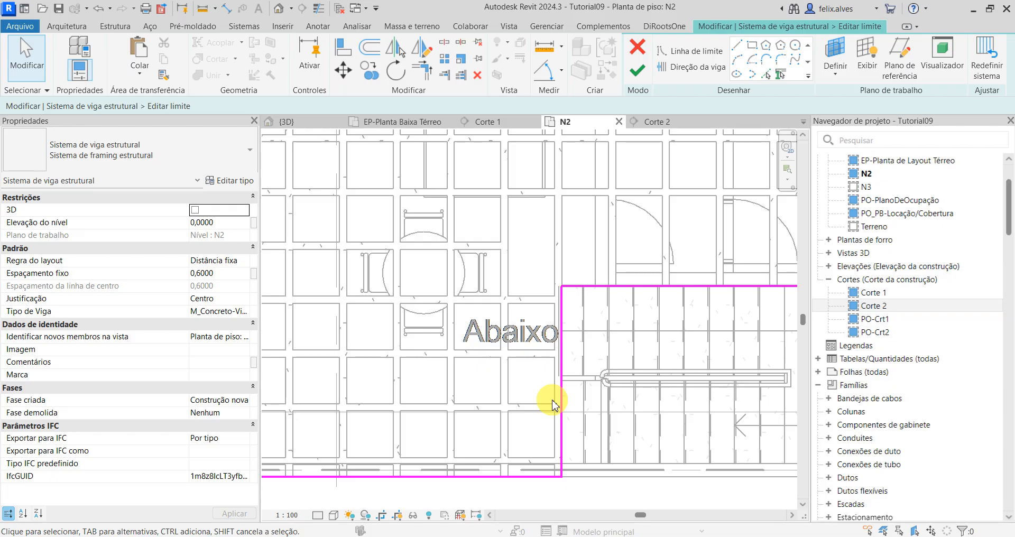
pyautogui.press('l')
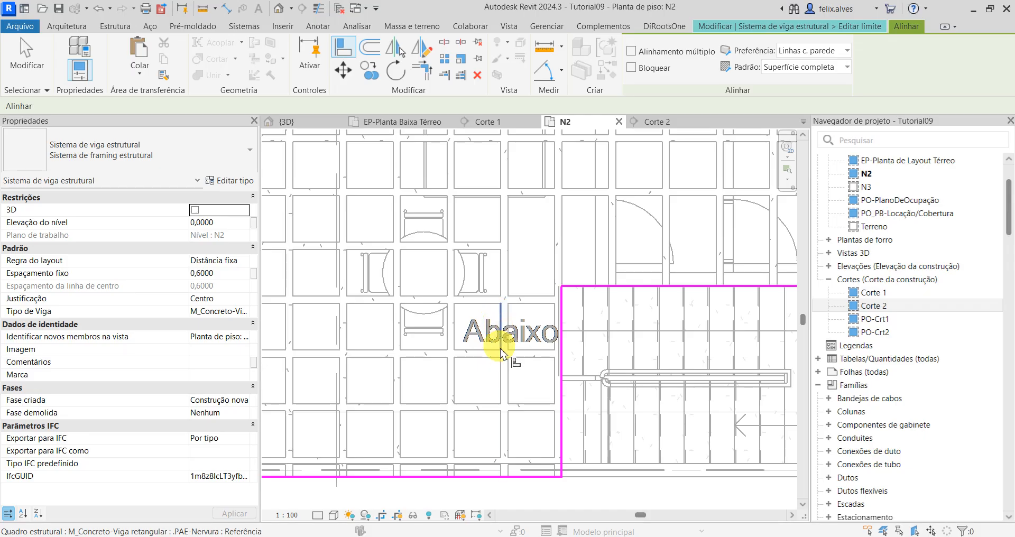
pyautogui.click(511, 376)
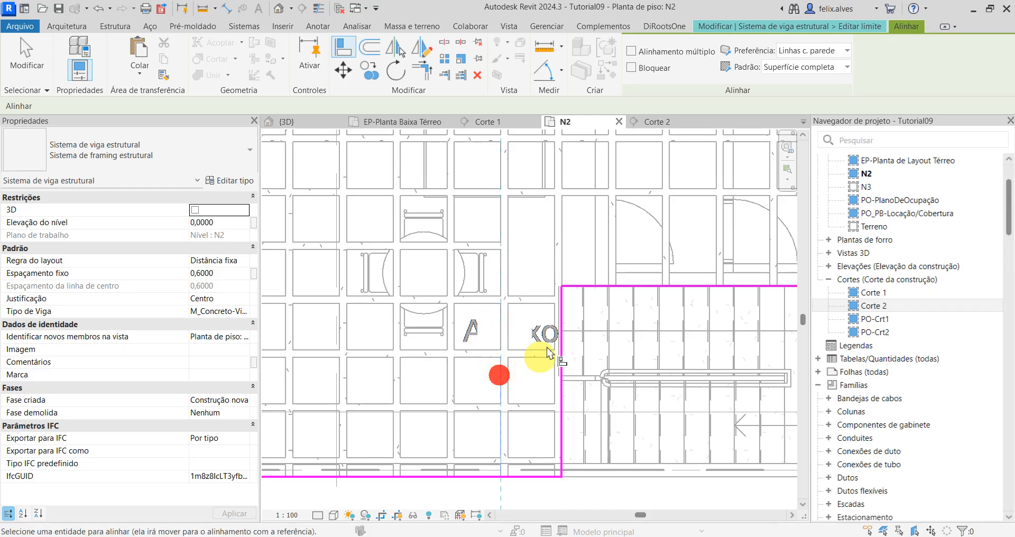
pyautogui.click(562, 338)
# Step: Align the line north of the staircase with the nearest east-west rib's north face and finish the north-south system's boundary
pyautogui.scroll(-1, 655, 333)
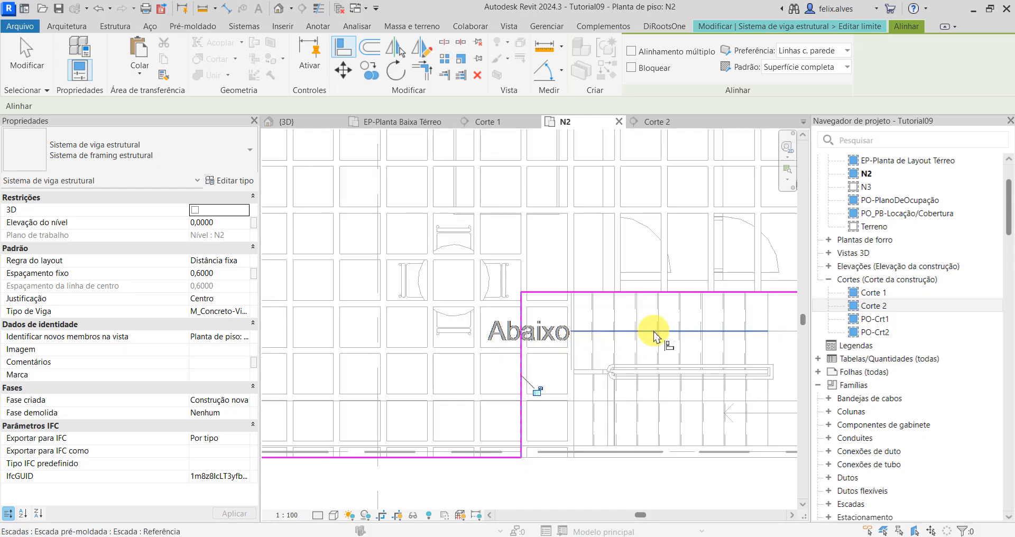
pyautogui.moveTo(655, 335); pyautogui.dragTo(625, 437, button='middle')
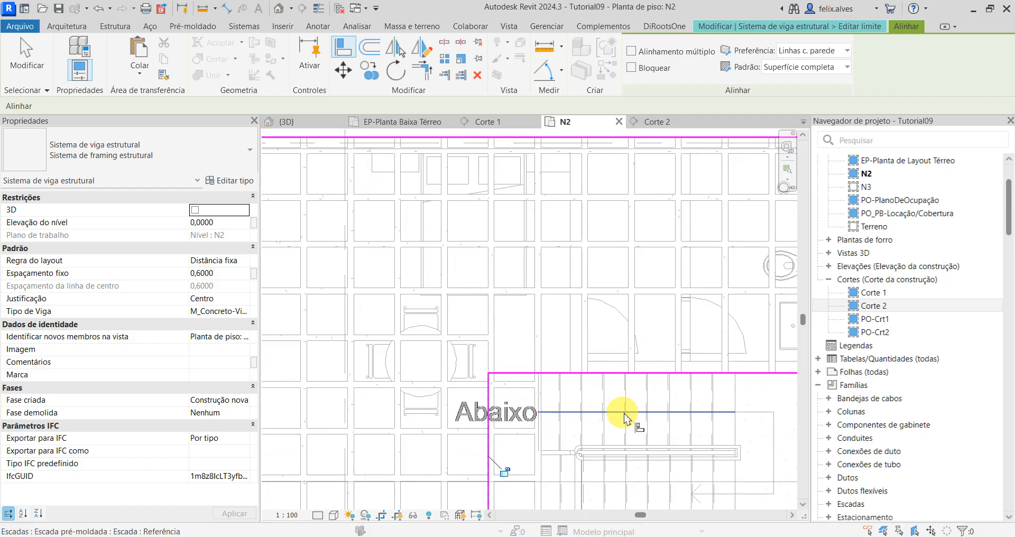
pyautogui.click(652, 288)
pyautogui.click(556, 374)
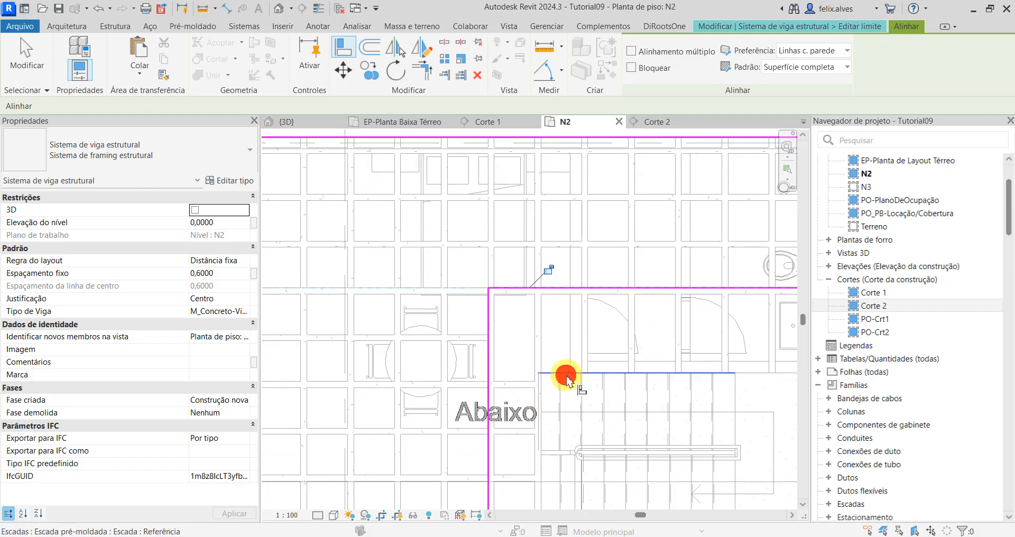
pyautogui.click(874, 31)
pyautogui.click(641, 72)
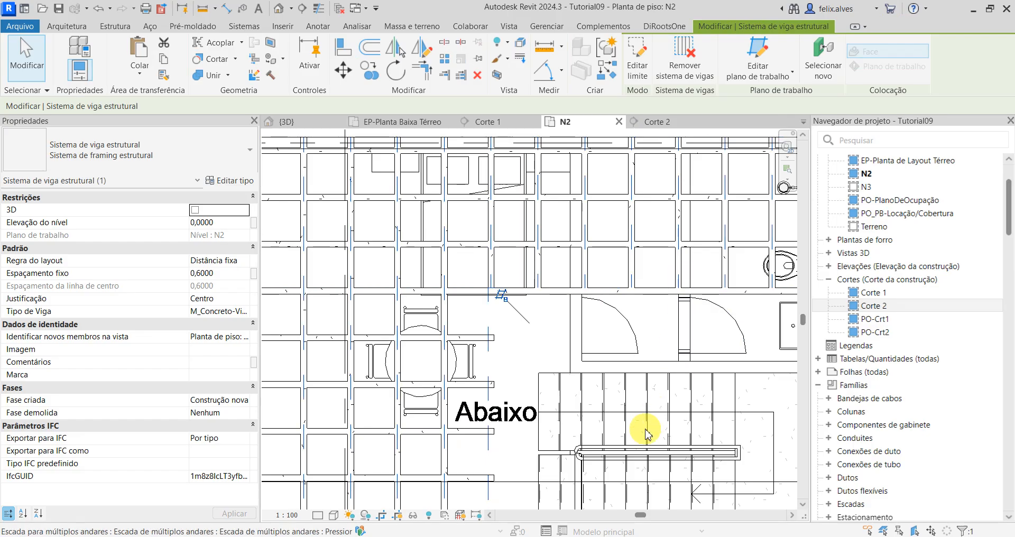
# Step: Examine the rib ends around the enlarged staircase opening in the 3D view
pyautogui.scroll(-1, 637, 365)
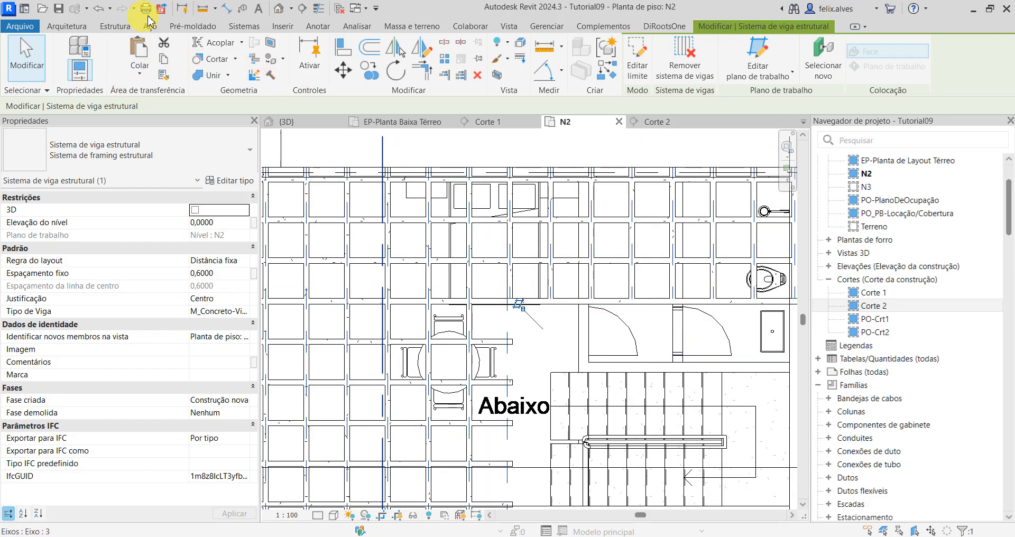
pyautogui.click(302, 122)
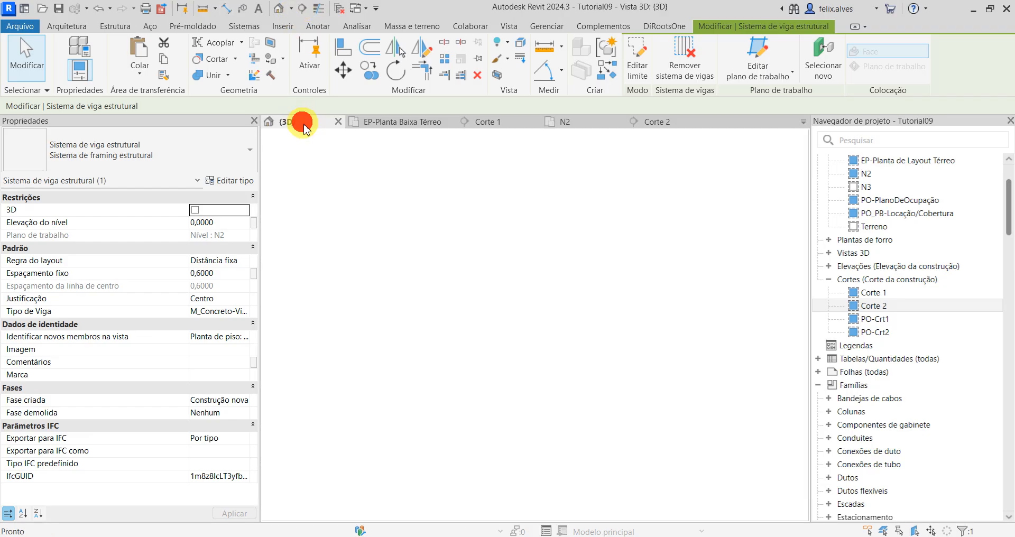
pyautogui.scroll(-2, 588, 247)
pyautogui.moveTo(586, 272); pyautogui.dragTo(476, 489, button='middle')
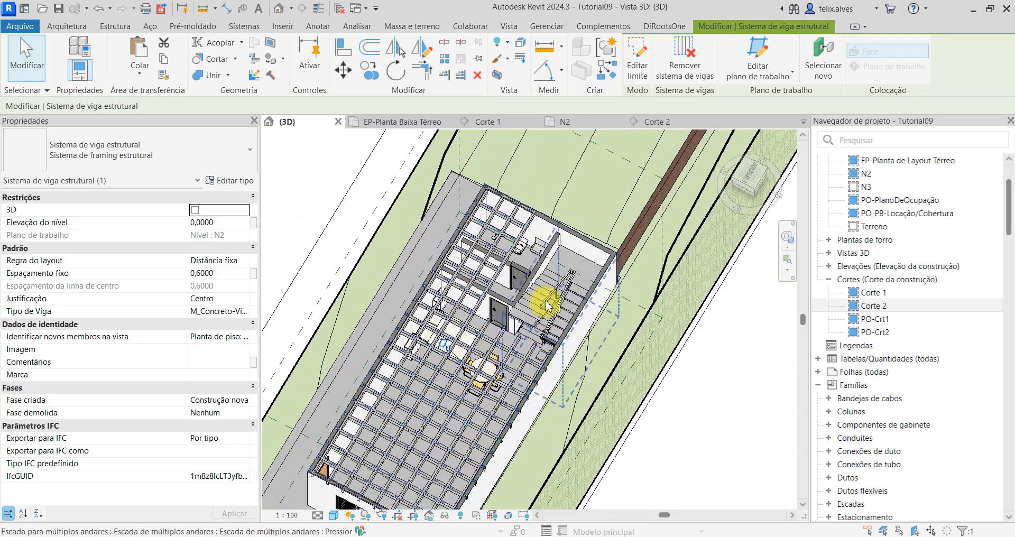
pyautogui.scroll(2, 548, 305)
pyautogui.keyDown('shift'); pyautogui.moveTo(584, 286); pyautogui.dragTo(447, 233, button='middle'); pyautogui.keyUp('shift')
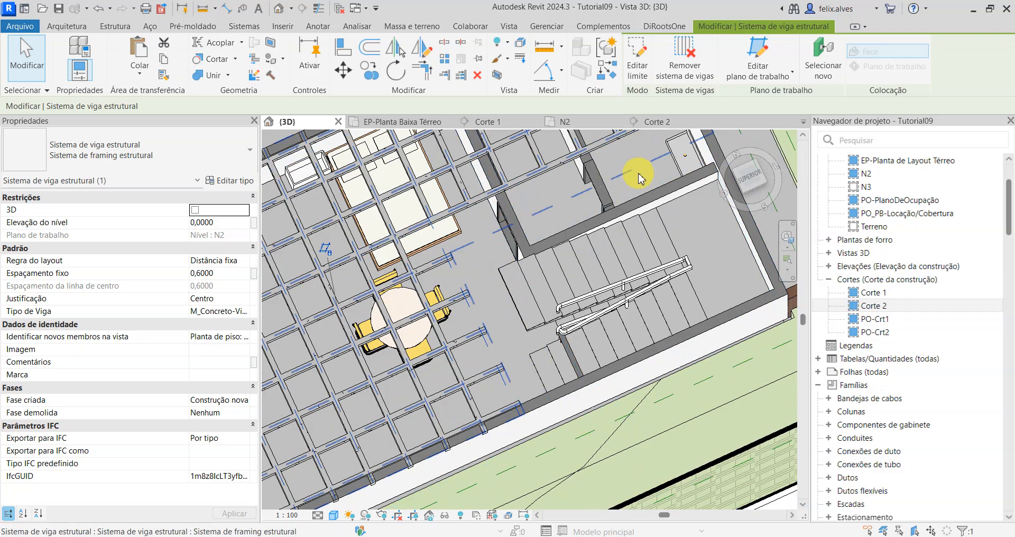
pyautogui.moveTo(643, 171); pyautogui.dragTo(697, 299, button='middle')
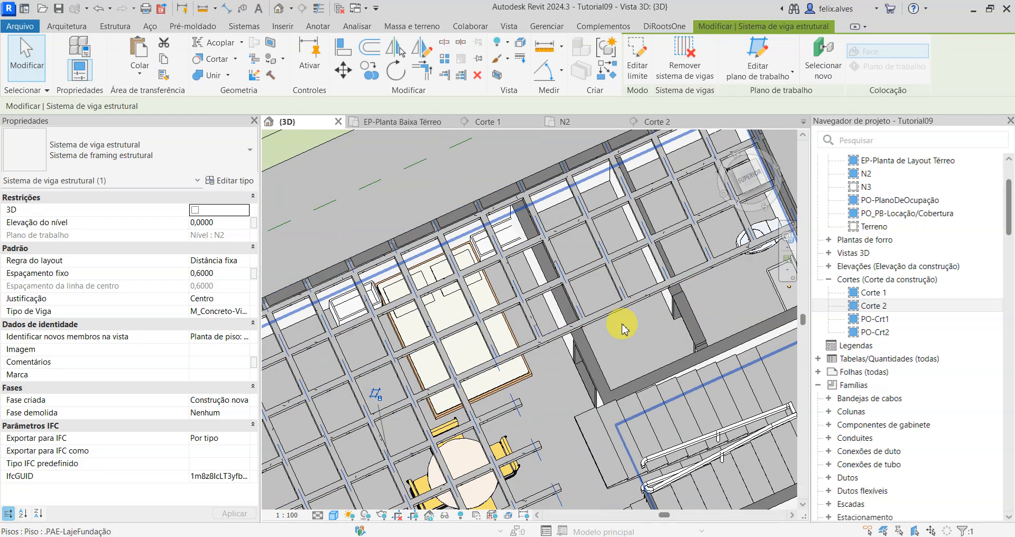
# Step: Examine the east-west rib system's boundary around the staircase in the N2 floor plan and finish it without edits
pyautogui.scroll(1, 623, 330)
pyautogui.click(612, 313)
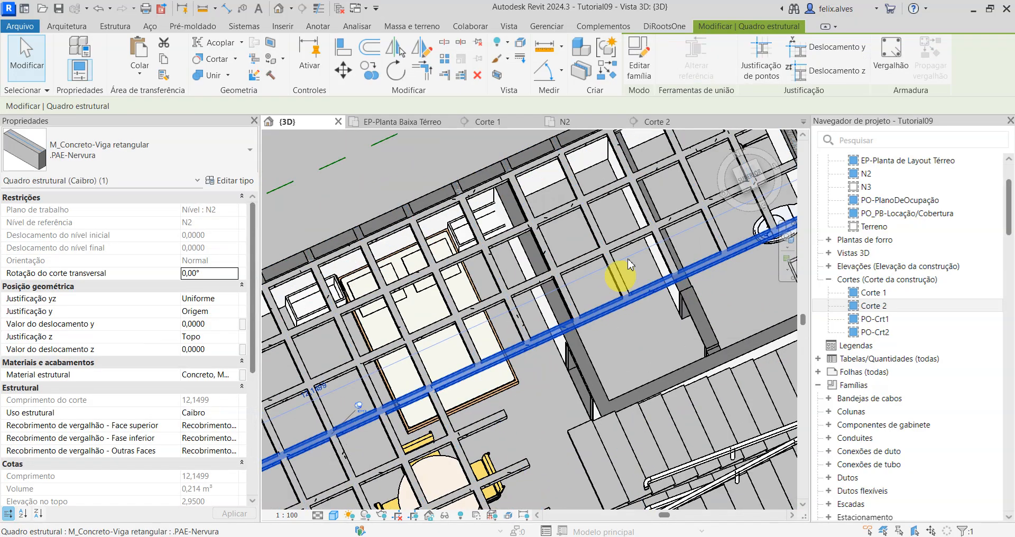
pyautogui.press('Escape')
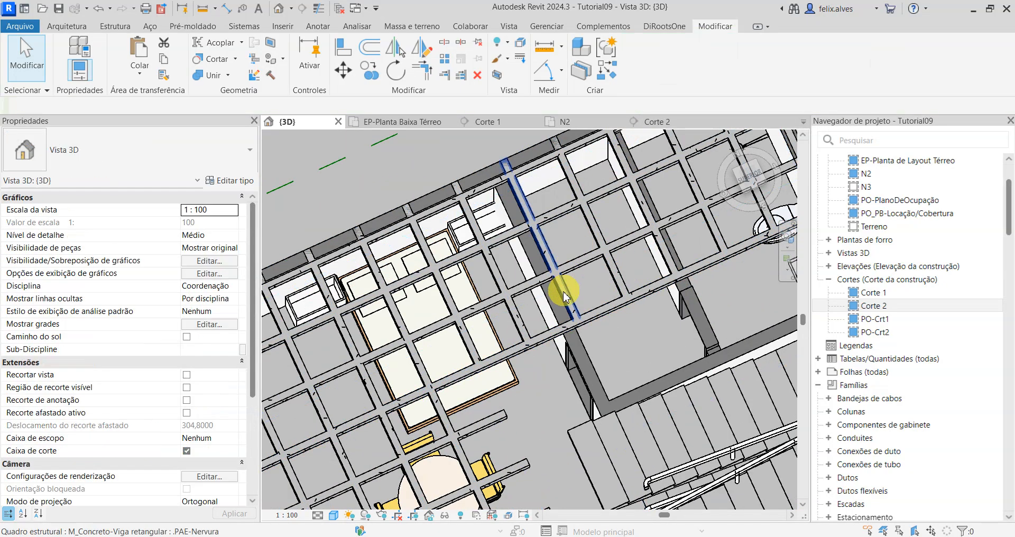
pyautogui.click(536, 286)
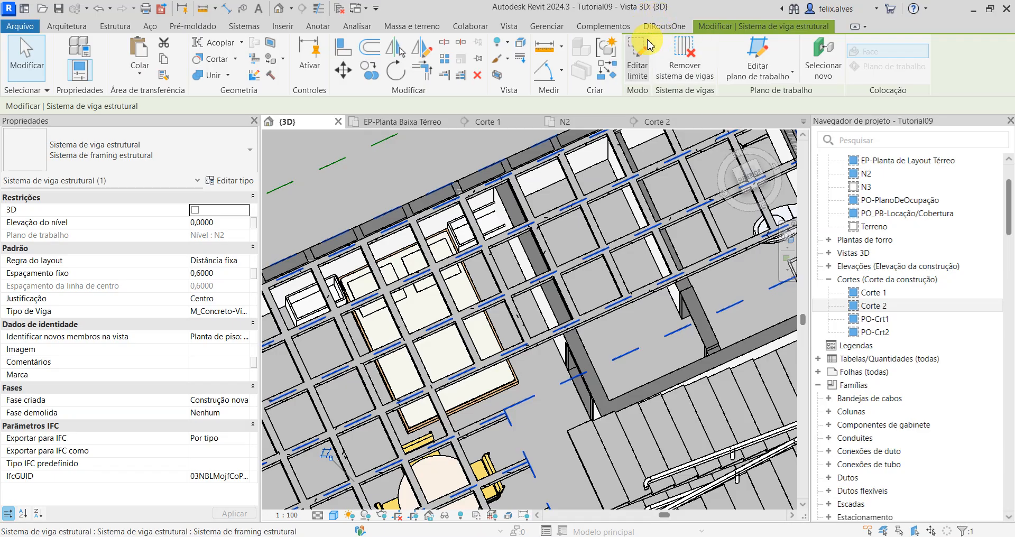
pyautogui.click(649, 54)
pyautogui.scroll(-1, 424, 414)
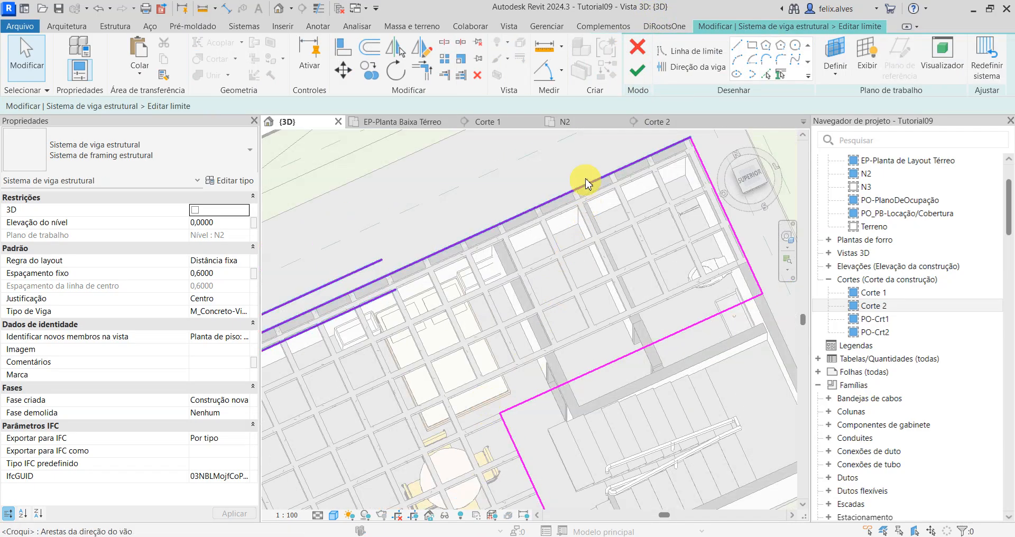
pyautogui.click(574, 125)
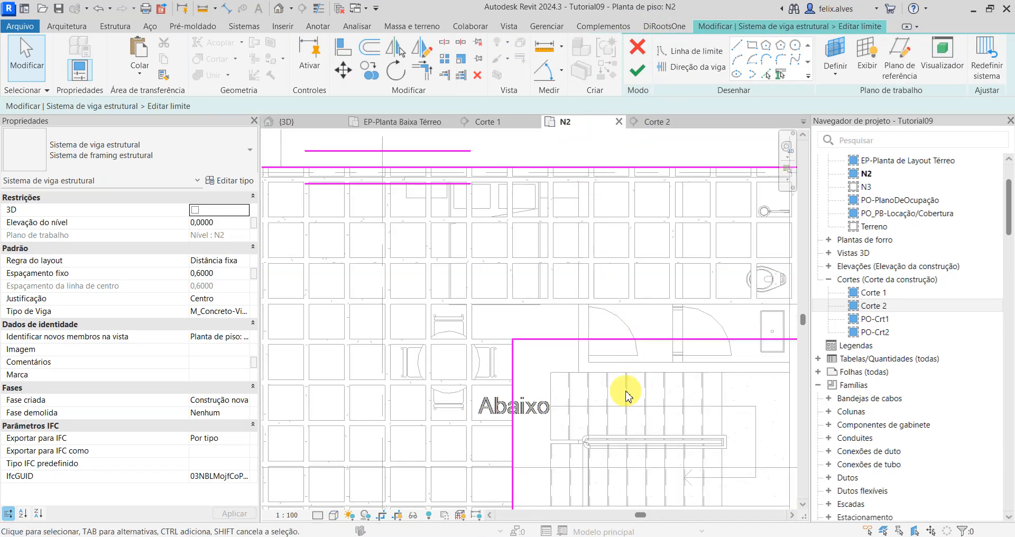
pyautogui.moveTo(619, 344); pyautogui.dragTo(576, 308, button='middle')
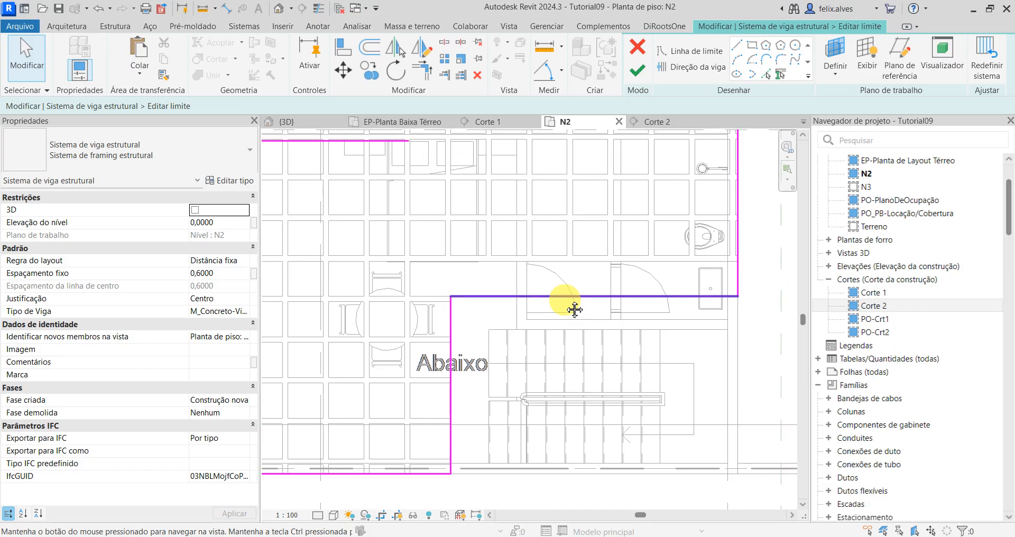
pyautogui.click(645, 70)
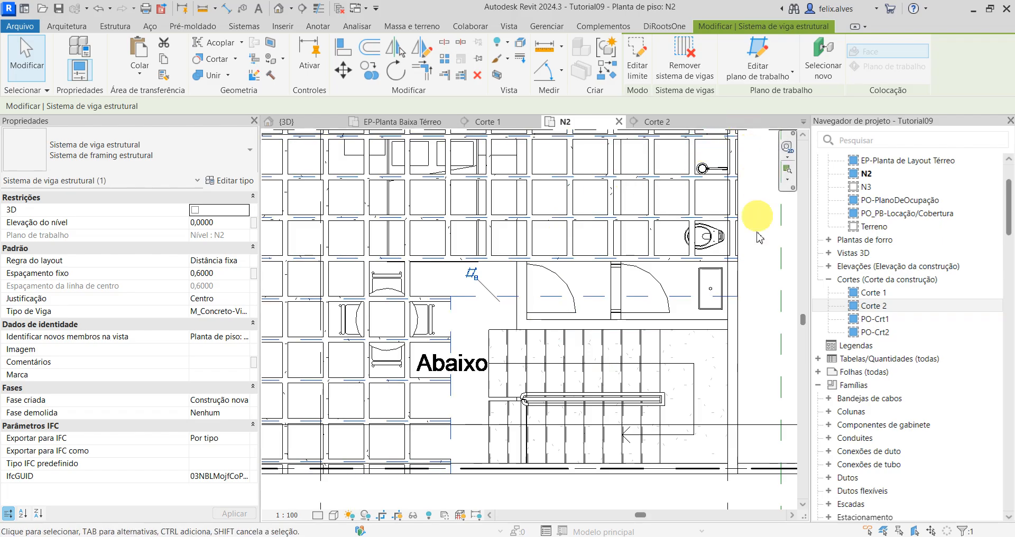
# Step: Start an architectural floor on level N2 based on the .PAE-LajeFundação type
pyautogui.click(758, 275)
pyautogui.scroll(-1, 452, 262)
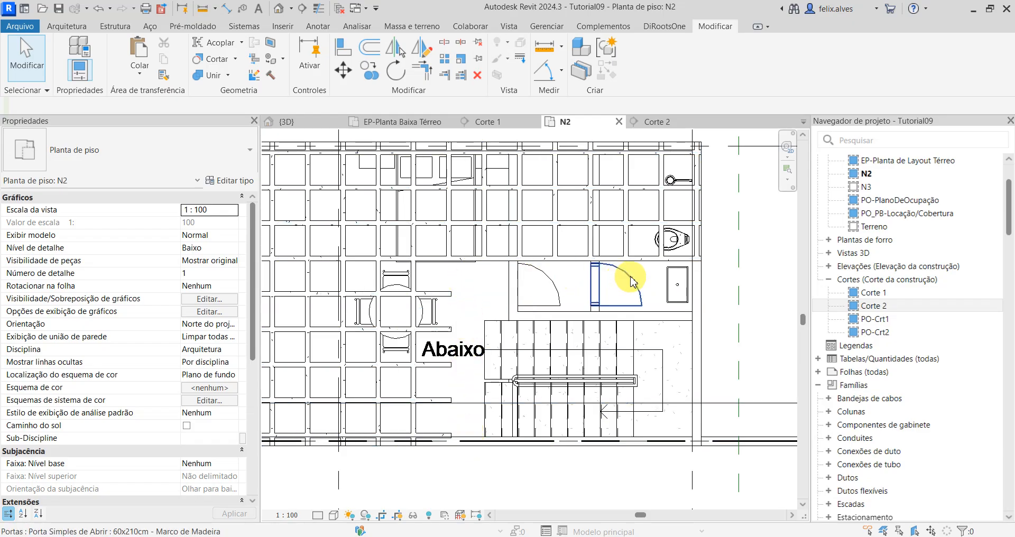
pyautogui.scroll(-1, 390, 345)
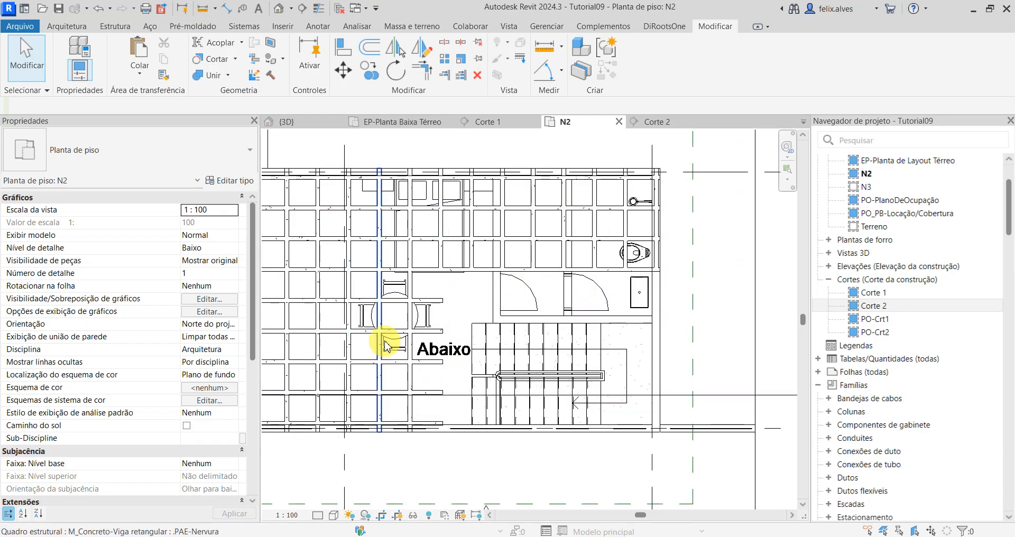
pyautogui.moveTo(448, 329); pyautogui.dragTo(517, 290, button='middle')
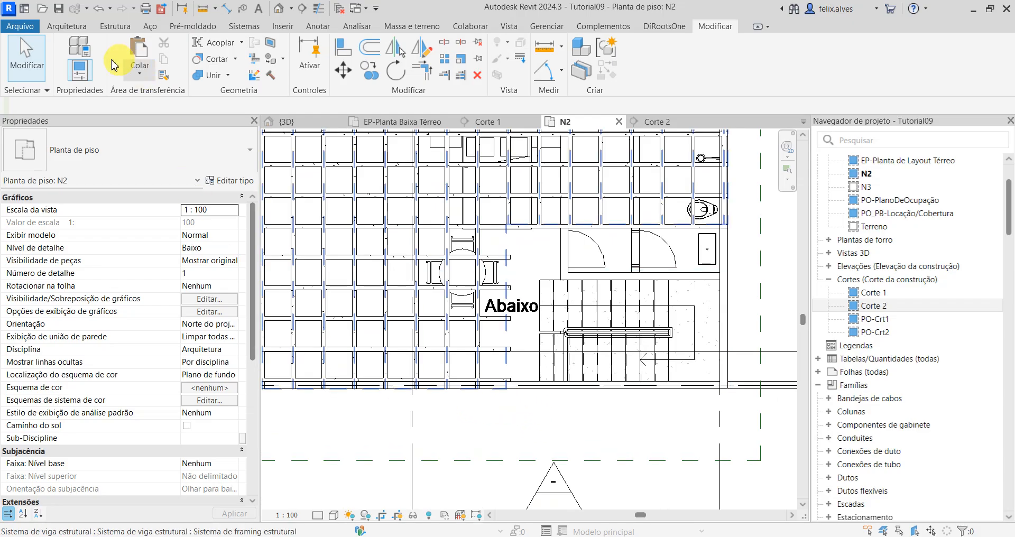
pyautogui.click(69, 26)
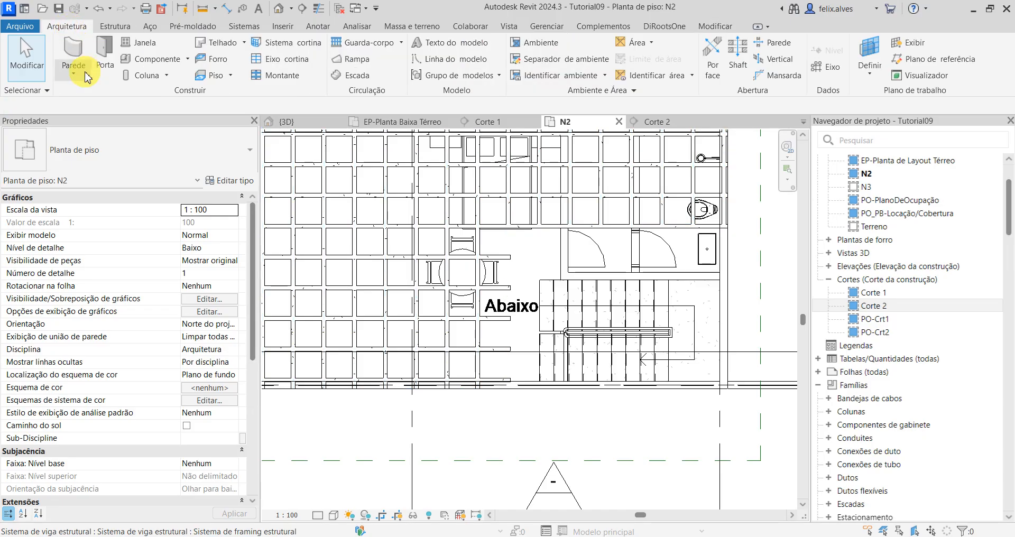
pyautogui.click(226, 80)
pyautogui.click(144, 158)
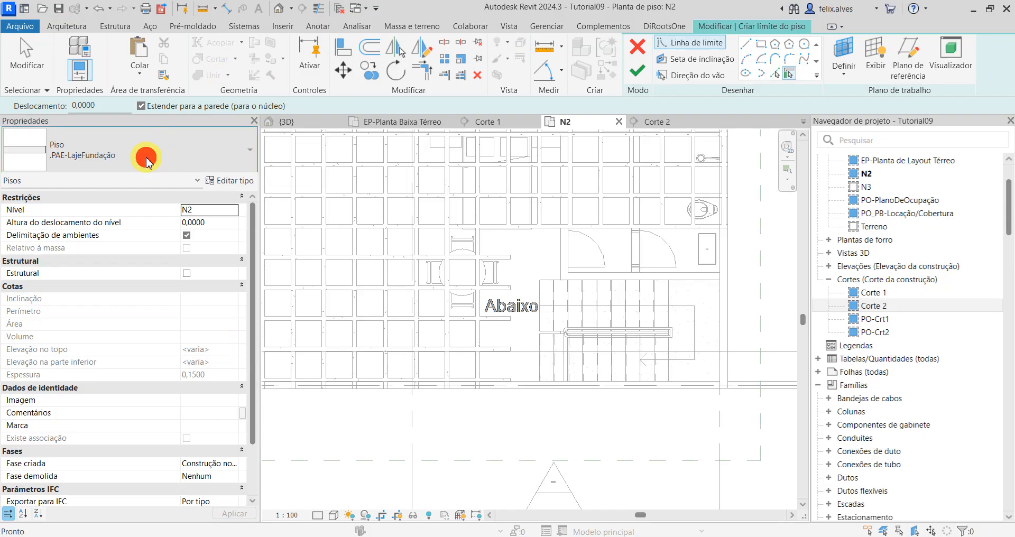
pyautogui.click(149, 164)
pyautogui.click(147, 161)
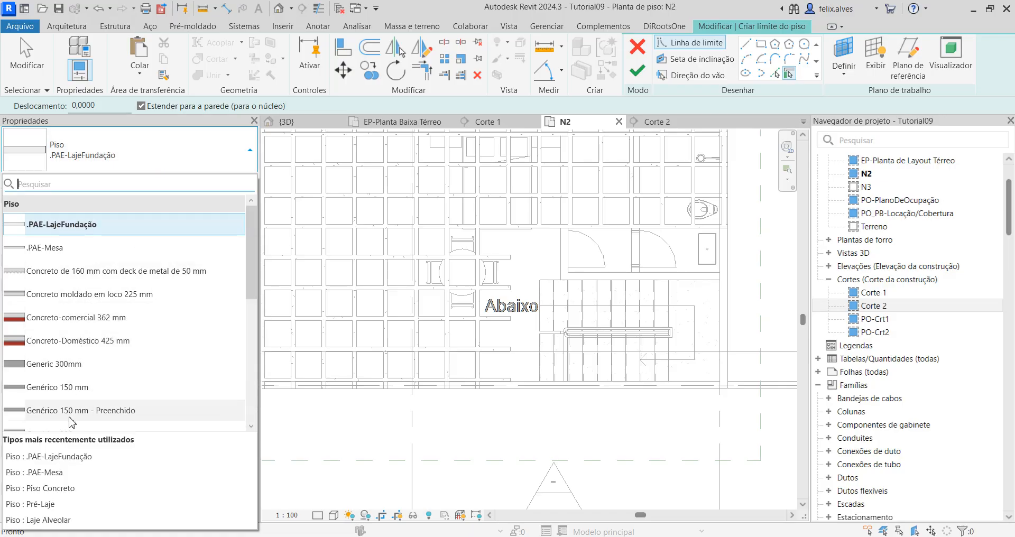
pyautogui.scroll(-3, 71, 421)
pyautogui.scroll(3, 71, 318)
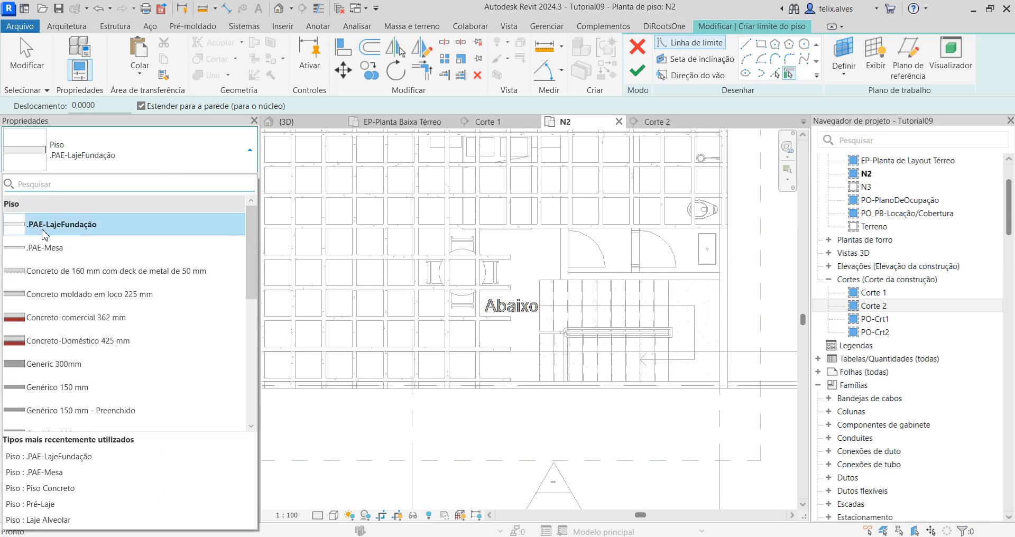
pyautogui.click(96, 226)
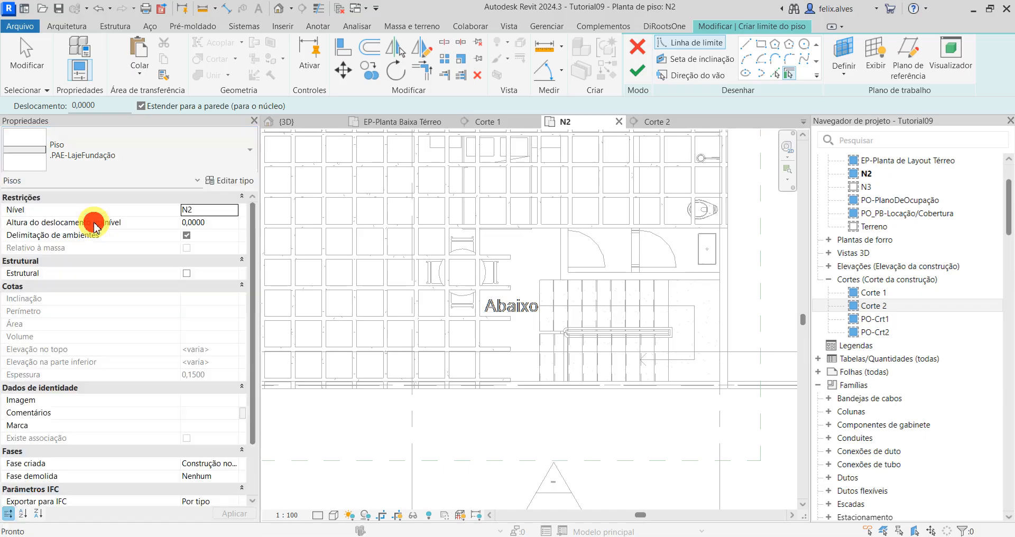
# Step: Duplicate the floor type as .PAE-Viga Faixa and set its concrete structure layer to 0.3 m thick
pyautogui.click(238, 182)
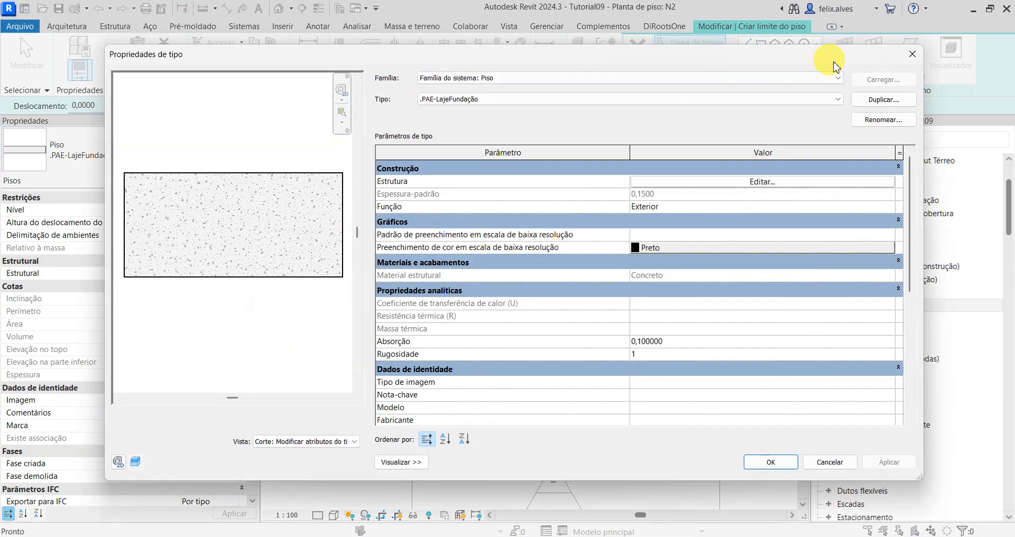
pyautogui.click(878, 100)
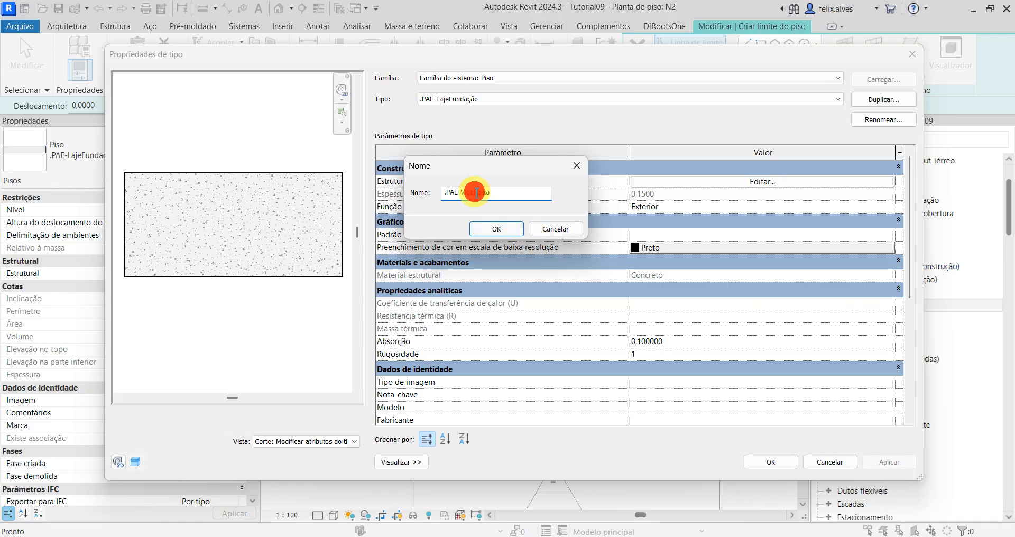
pyautogui.click(500, 228)
pyautogui.click(733, 183)
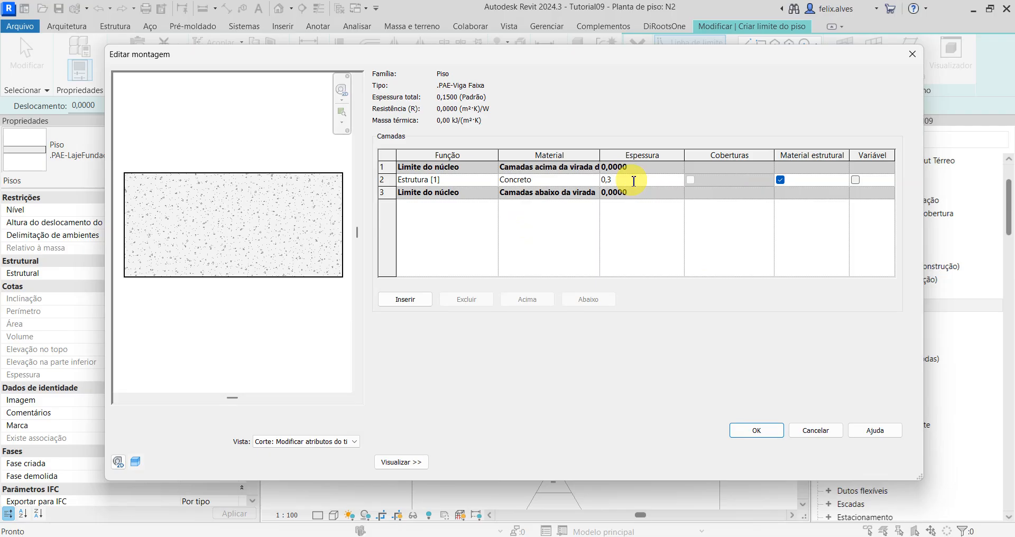
pyautogui.click(765, 429)
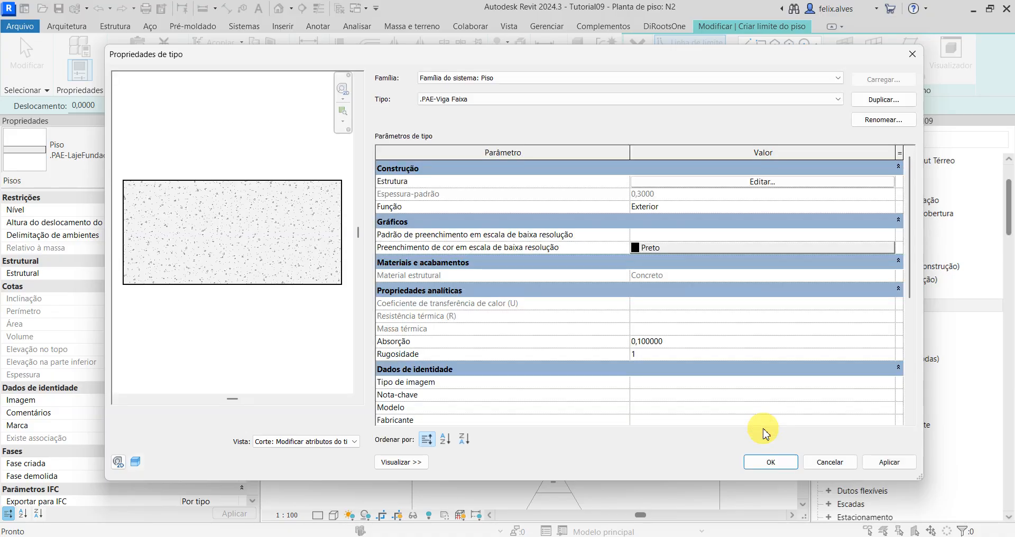
pyautogui.click(905, 464)
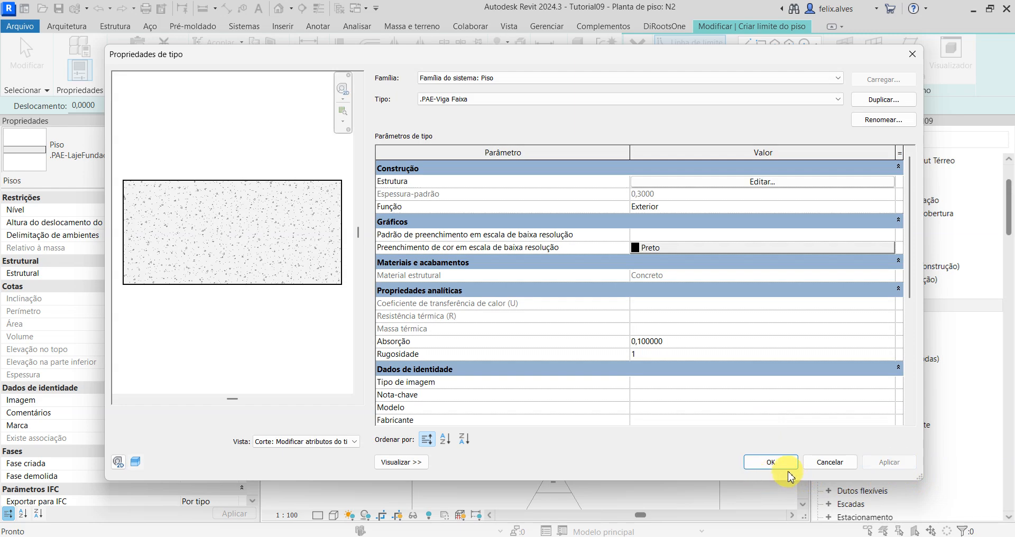
pyautogui.click(773, 463)
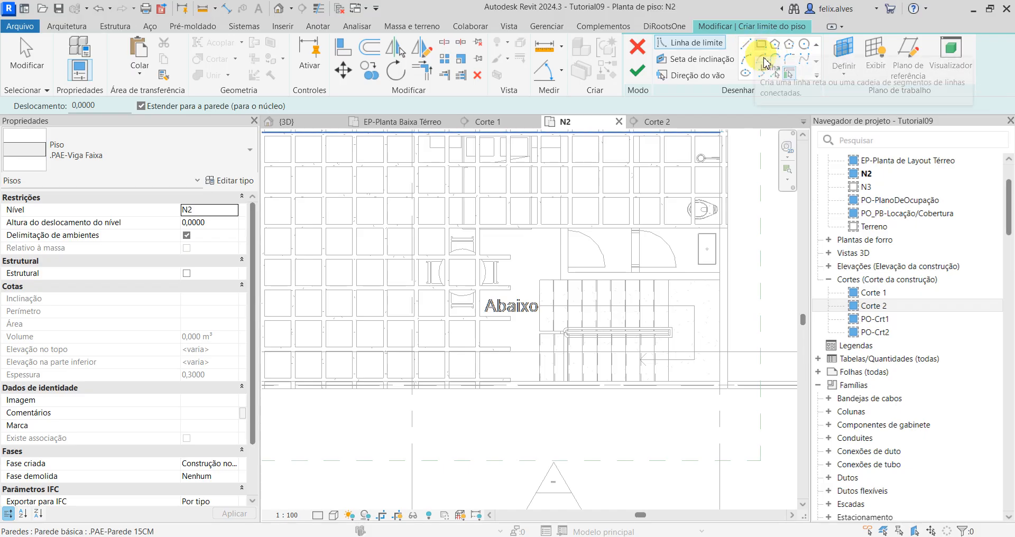
# Step: Pick floor boundary lines from the south face of the rib north of the staircase and the rib ends to its west
pyautogui.click(779, 76)
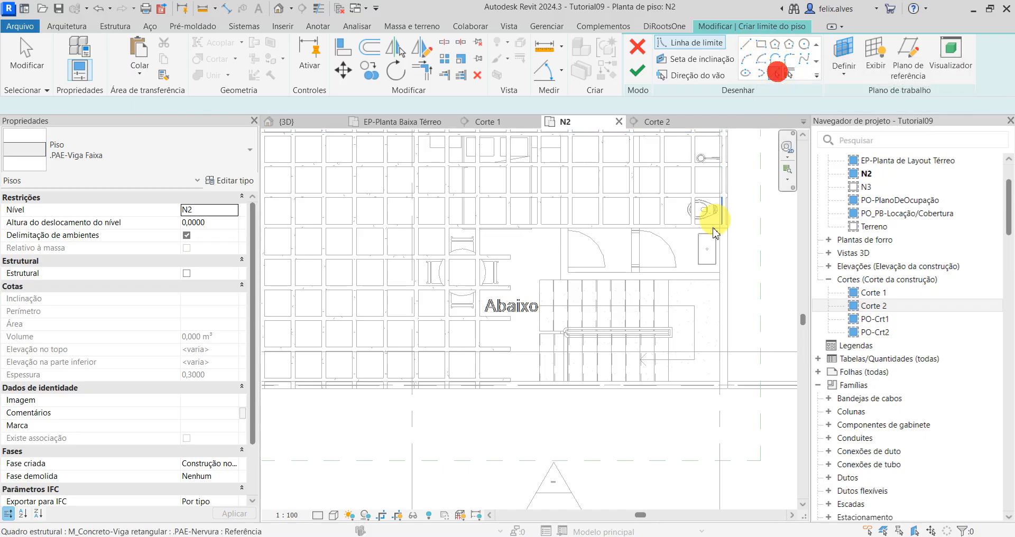
pyautogui.scroll(5, 627, 249)
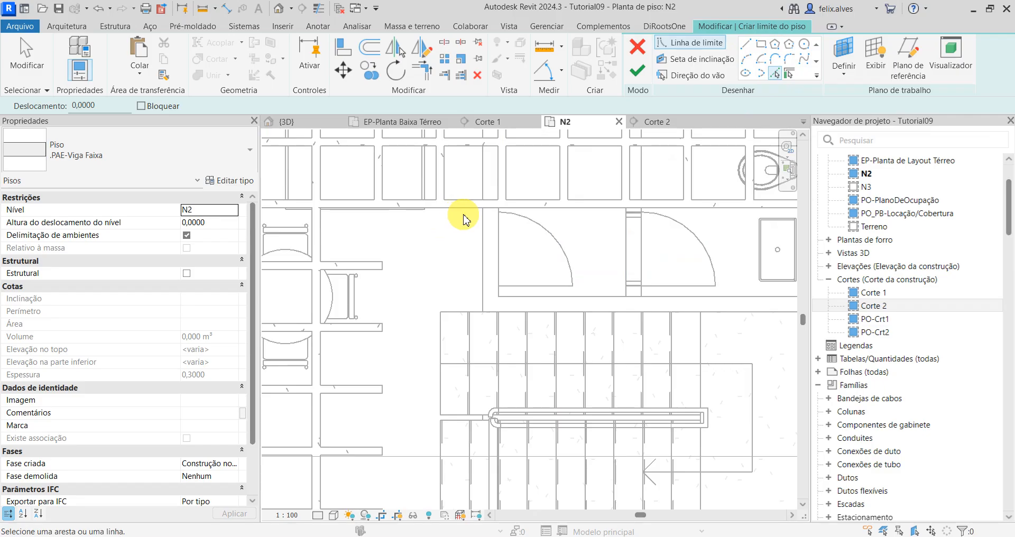
pyautogui.click(463, 208)
pyautogui.click(383, 327)
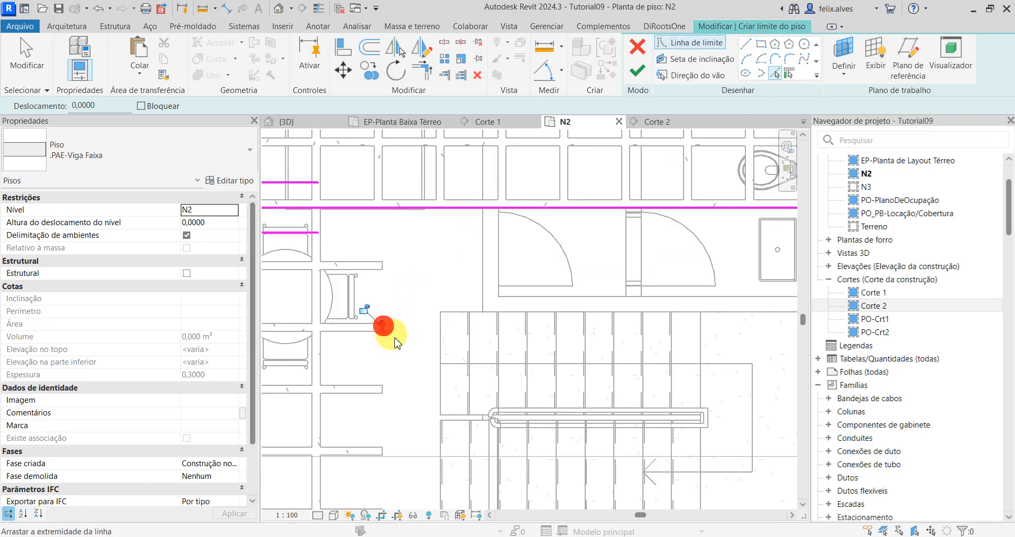
pyautogui.moveTo(408, 356); pyautogui.dragTo(415, 272, button='middle')
# Step: Pick floor boundary lines from the staircase's north and west edges and the south wall's inner face
pyautogui.click(452, 232)
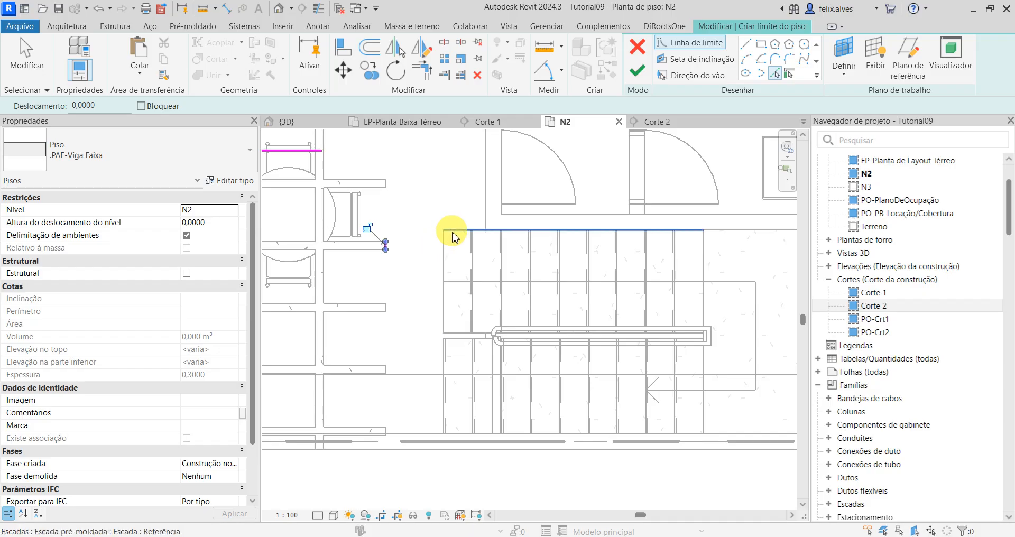
pyautogui.click(447, 272)
pyautogui.moveTo(454, 408); pyautogui.dragTo(453, 367, button='middle')
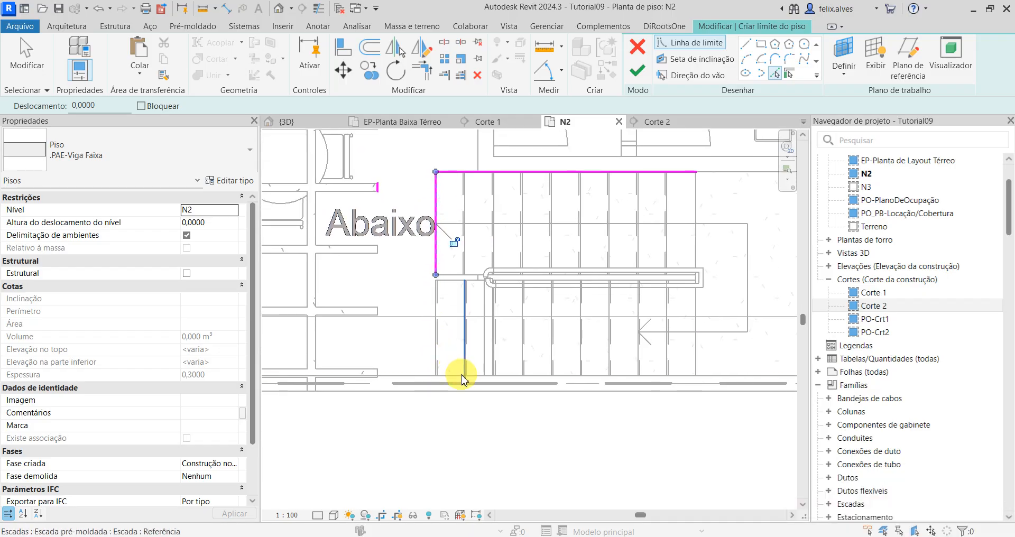
pyautogui.click(450, 376)
pyautogui.scroll(-2, 408, 286)
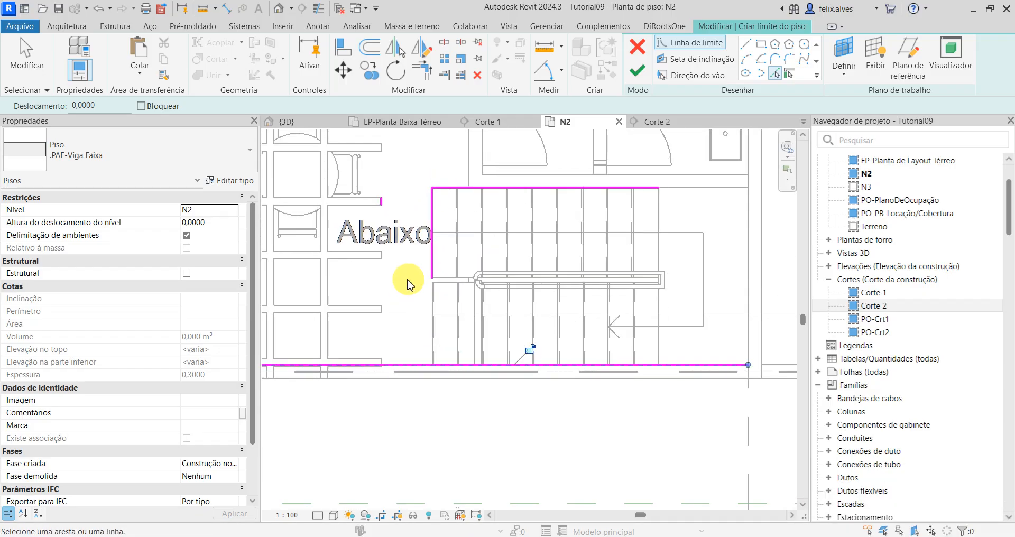
pyautogui.moveTo(408, 286); pyautogui.dragTo(413, 353, button='middle')
# Step: Trim the rib-end line to the north and south boundary lines, and the line along the staircase's west edge to the south line
pyautogui.press('t')
pyautogui.press('r')
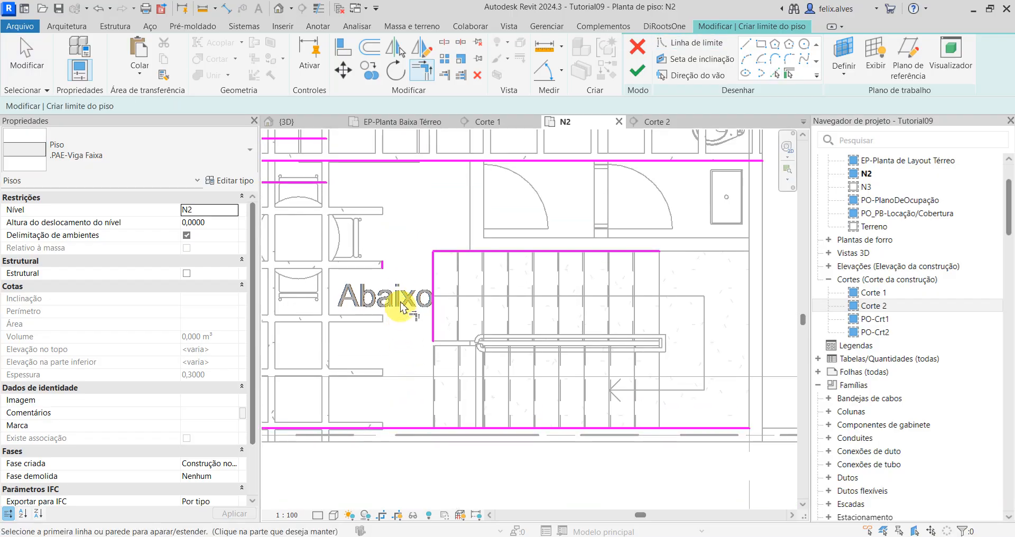
pyautogui.click(382, 267)
pyautogui.click(447, 160)
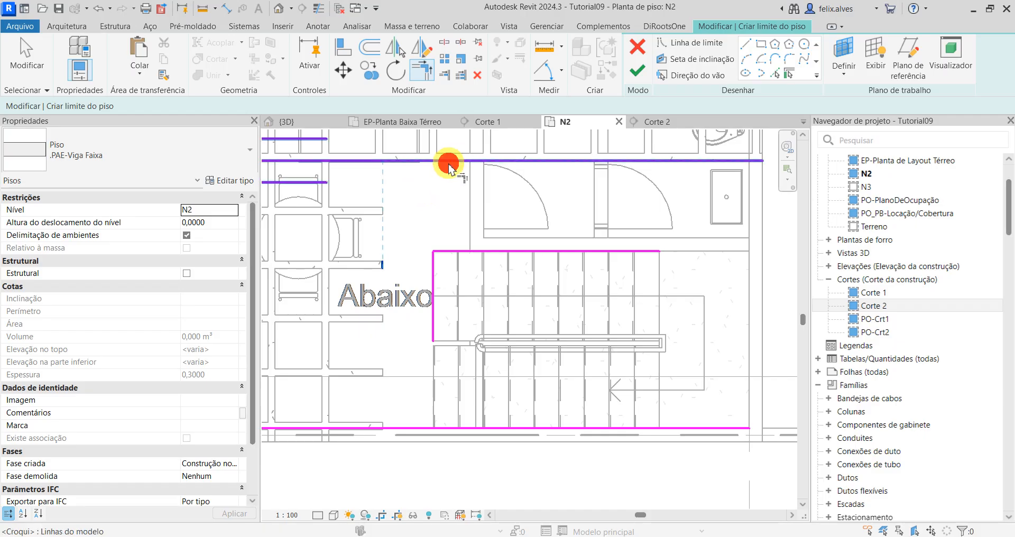
pyautogui.click(385, 222)
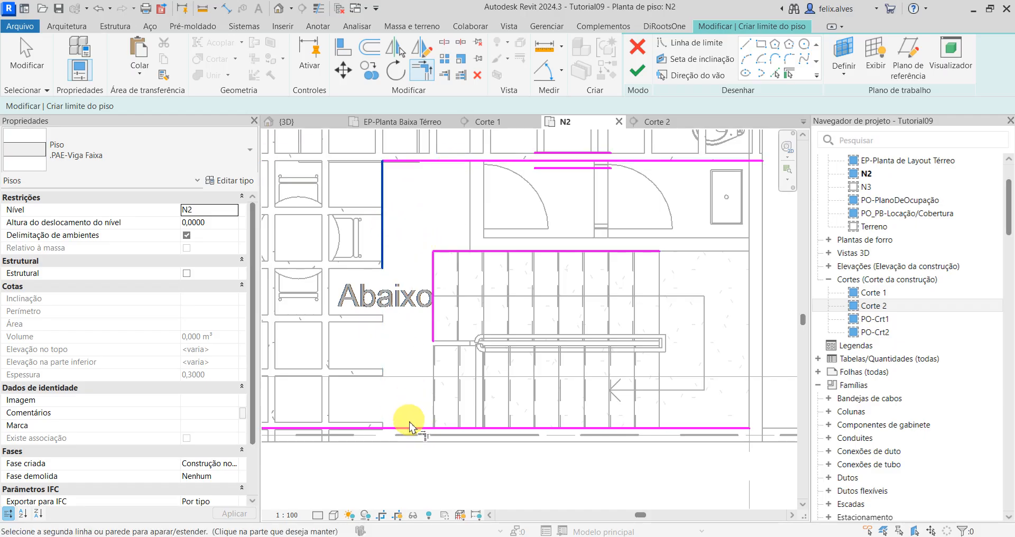
pyautogui.click(412, 426)
pyautogui.click(432, 320)
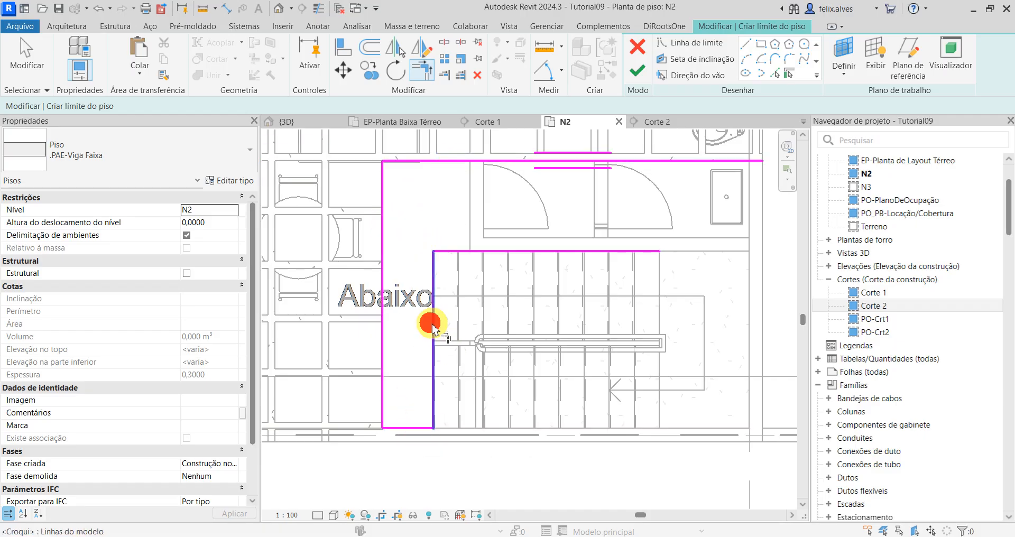
pyautogui.click(463, 251)
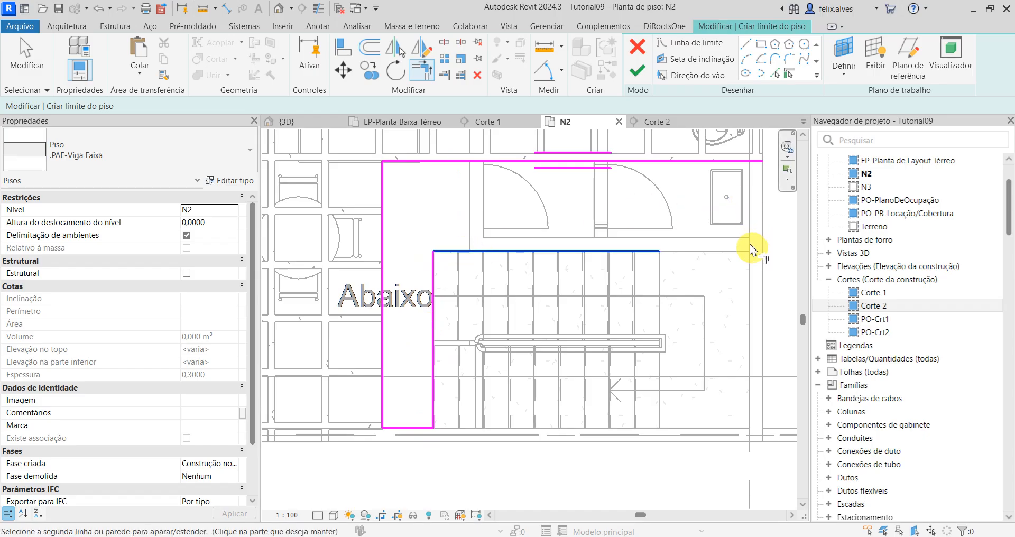
# Step: Pick a floor boundary line from the east wall's outer face
pyautogui.click(775, 77)
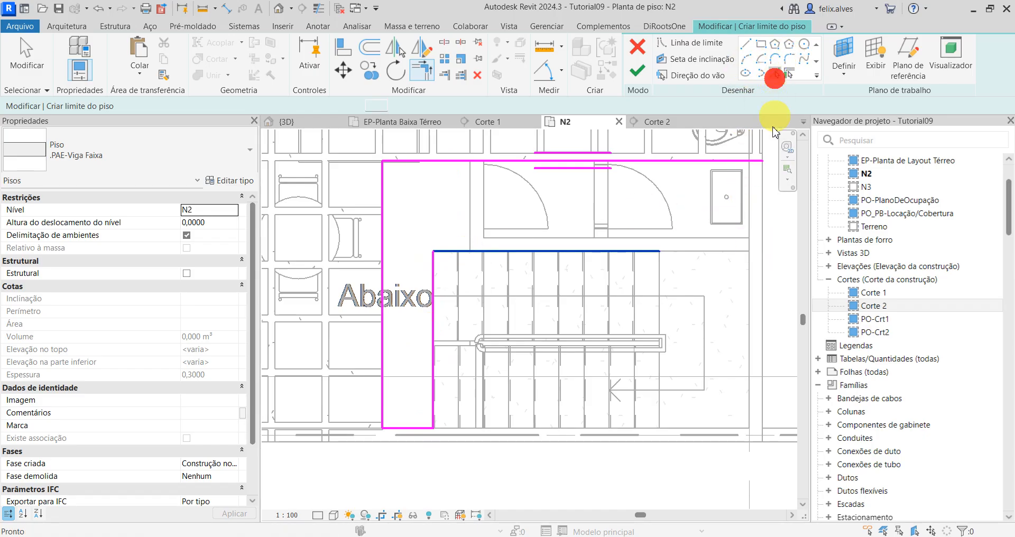
pyautogui.click(765, 216)
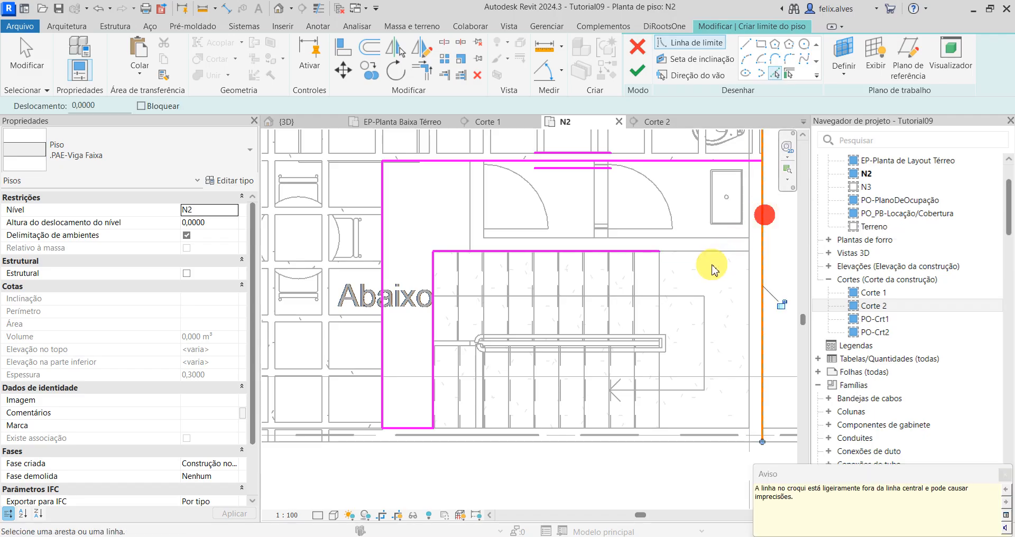
pyautogui.press('Escape')
pyautogui.press('Escape')
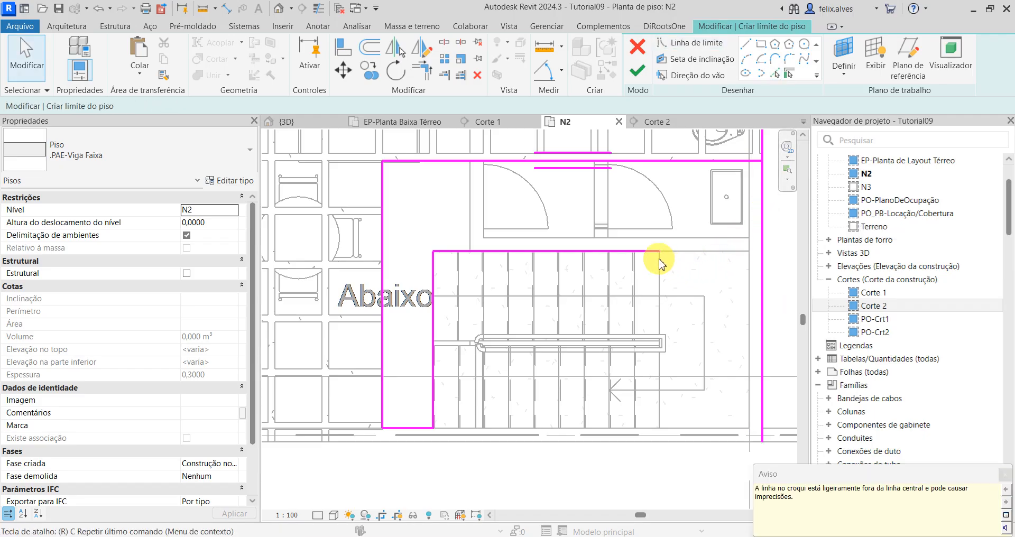
# Step: Trim the boundary line along the staircase's north edge and the east wall line to a corner
pyautogui.press('t')
pyautogui.press('r')
pyautogui.click(652, 250)
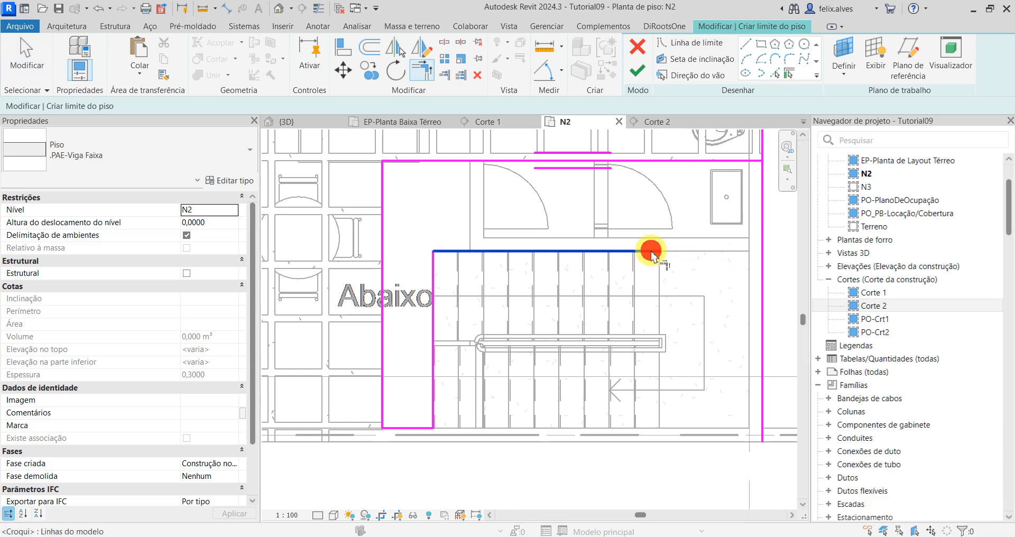
pyautogui.click(765, 206)
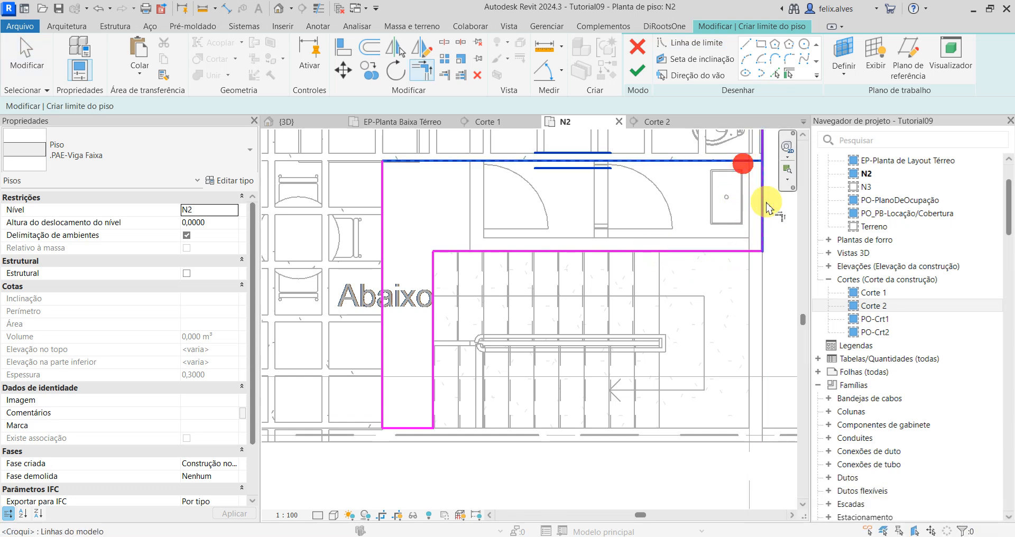
# Step: Finish the floor sketch, attach the walls below to the new floor and accept the warning
pyautogui.click(638, 70)
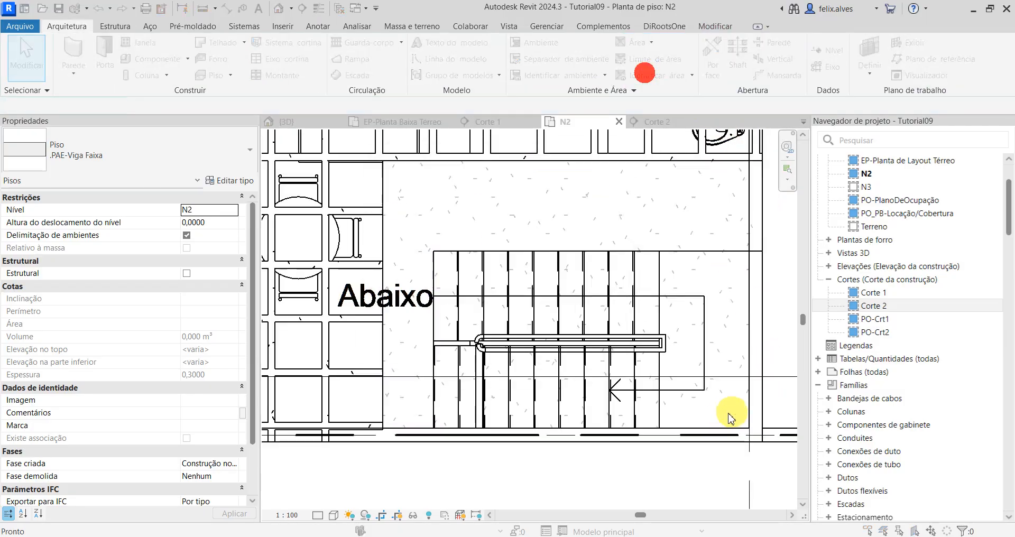
pyautogui.click(510, 238)
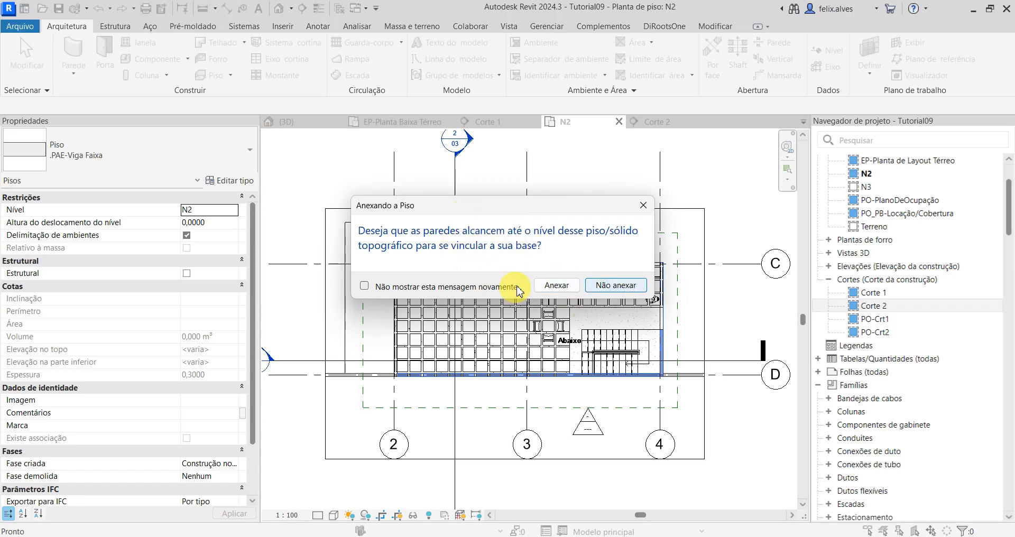
pyautogui.click(558, 287)
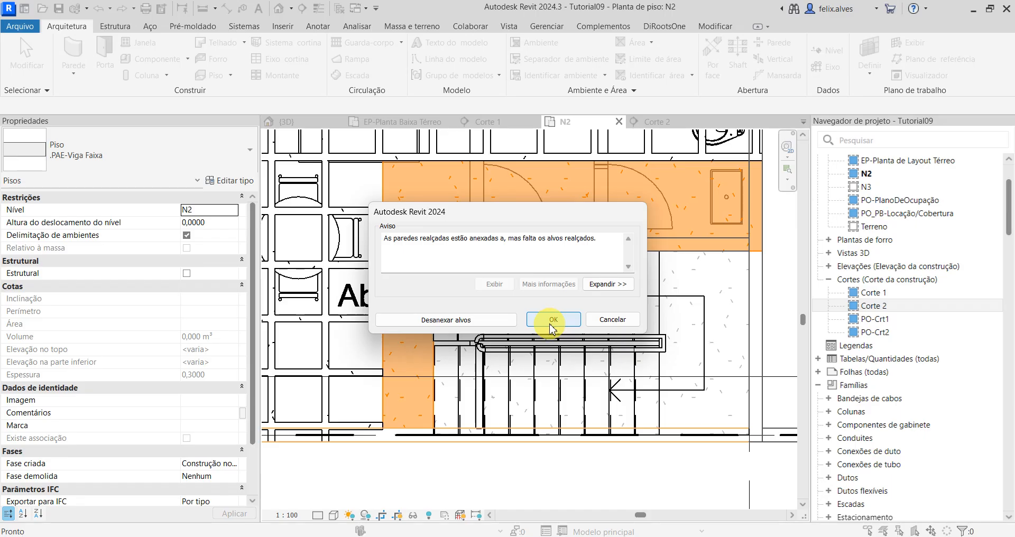
pyautogui.click(553, 327)
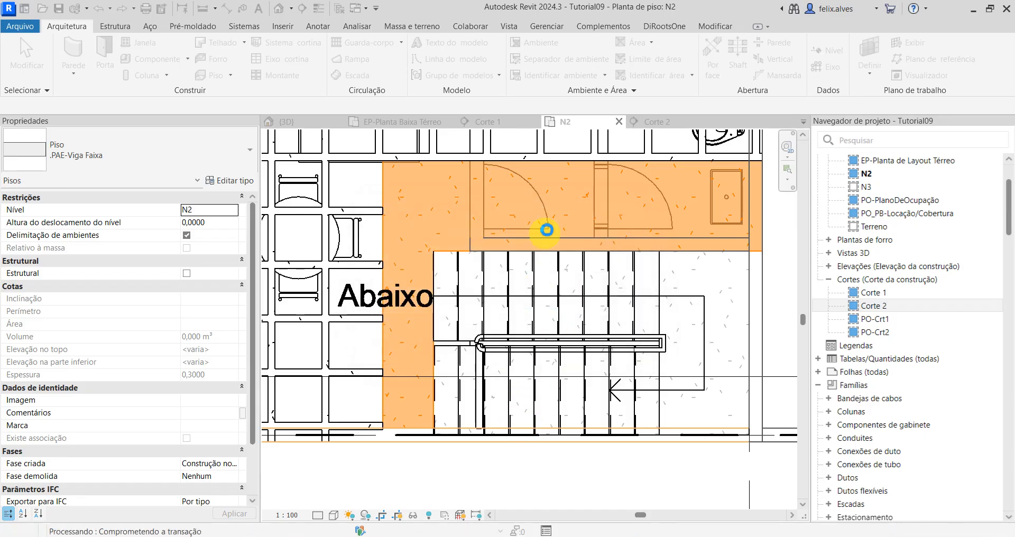
pyautogui.click(548, 213)
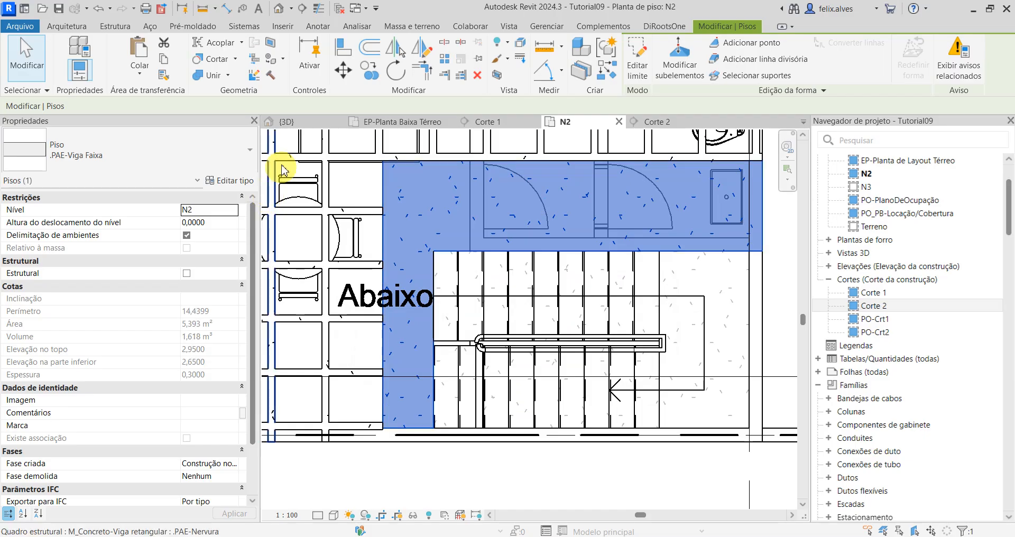
# Step: Examine the new floor around the staircase in the 3D view, especially where its west edge meets the rib ends
pyautogui.click(292, 123)
pyautogui.scroll(-2, 422, 238)
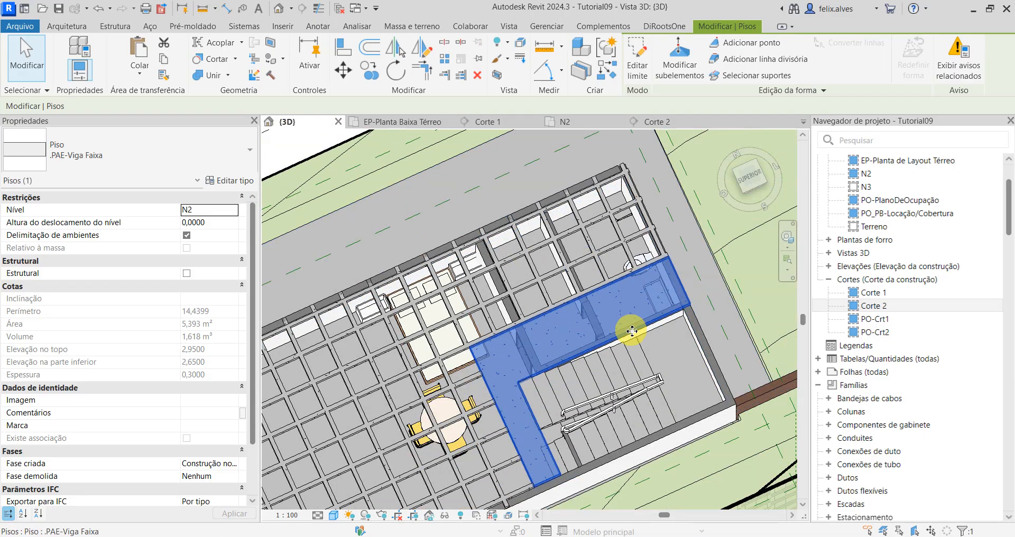
pyautogui.scroll(-2, 449, 200)
pyautogui.click(438, 166)
pyautogui.keyDown('shift'); pyautogui.moveTo(532, 260); pyautogui.dragTo(622, 244, button='middle'); pyautogui.keyUp('shift')
pyautogui.scroll(7, 553, 415)
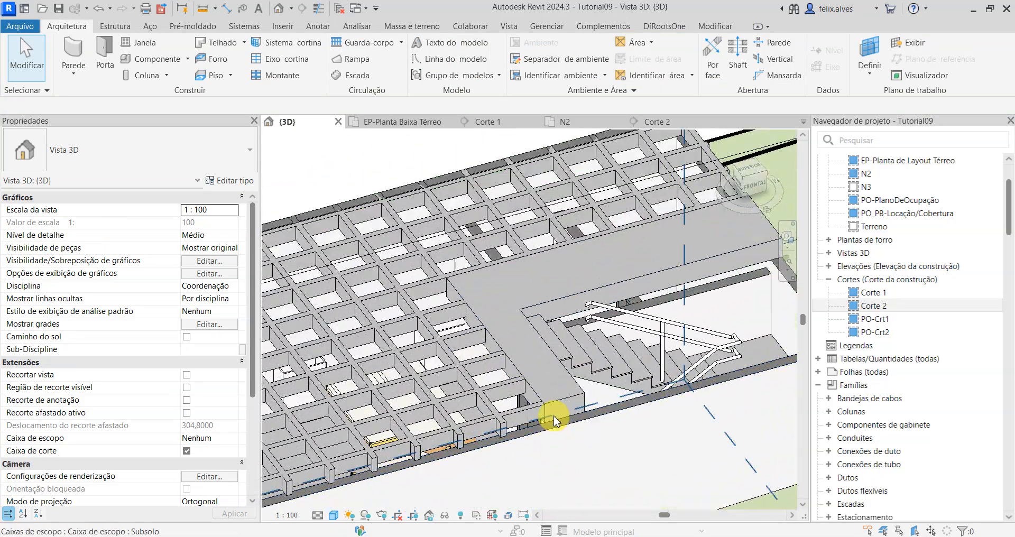
pyautogui.moveTo(573, 313); pyautogui.dragTo(577, 333, button='middle')
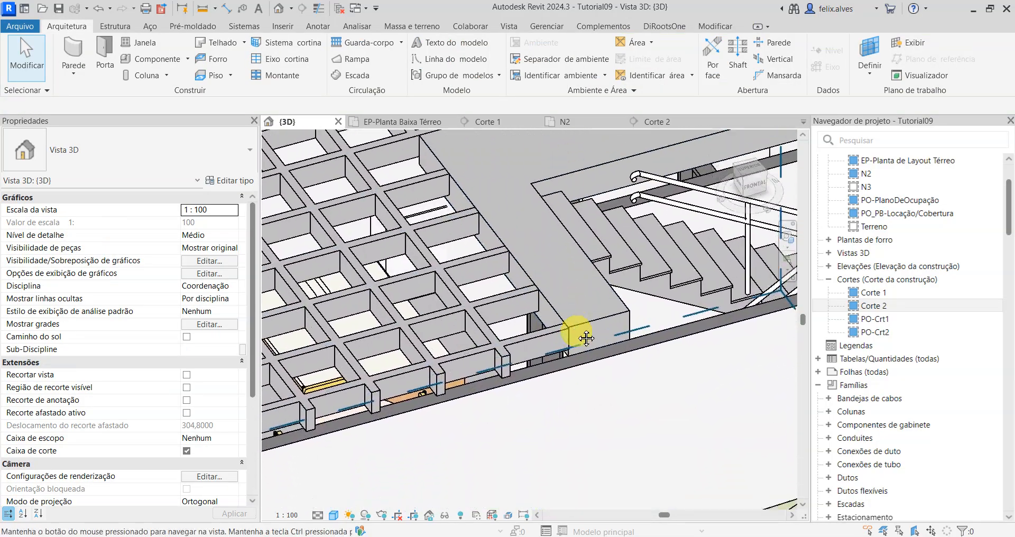
pyautogui.scroll(-3, 589, 288)
pyautogui.keyDown('shift'); pyautogui.moveTo(594, 283); pyautogui.dragTo(464, 267, button='middle'); pyautogui.keyUp('shift')
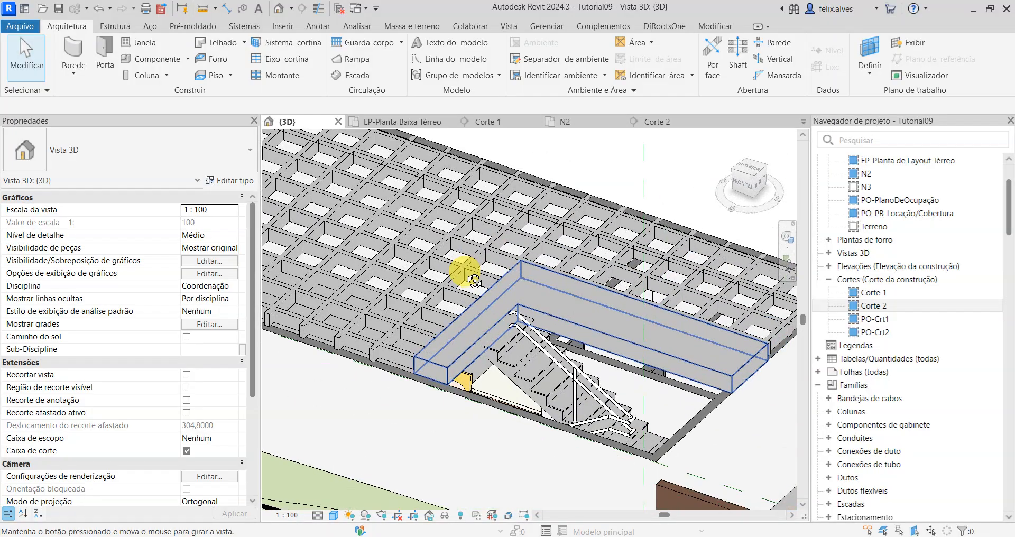
pyautogui.scroll(3, 470, 280)
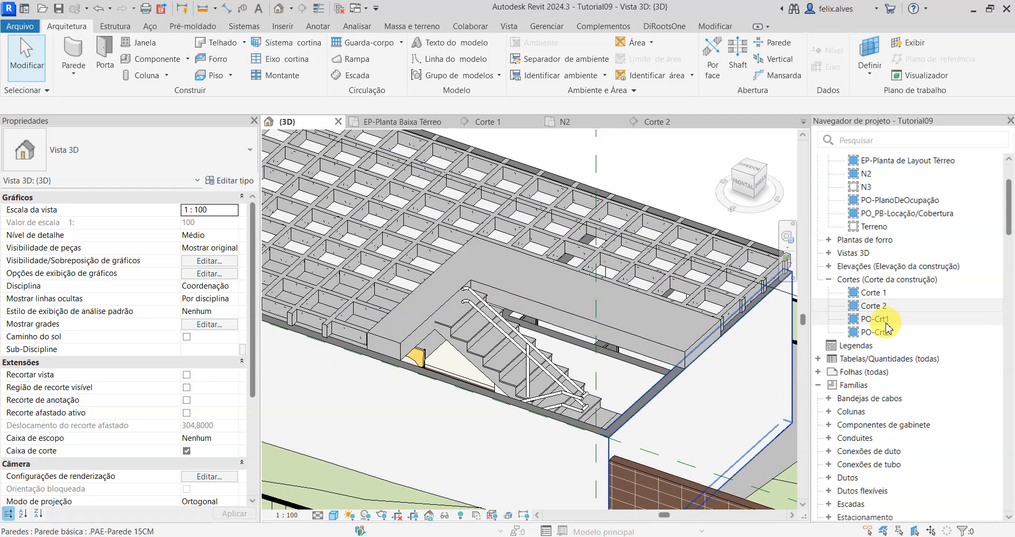
pyautogui.moveTo(426, 325); pyautogui.dragTo(704, 392, button='middle')
pyautogui.scroll(2, 301, 296)
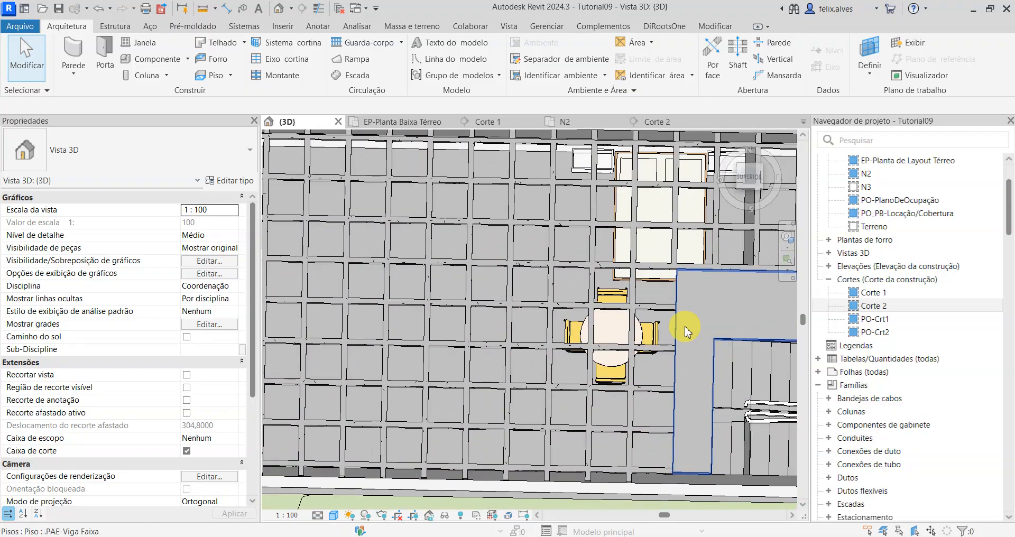
pyautogui.moveTo(691, 332); pyautogui.dragTo(610, 353, button='middle')
pyautogui.scroll(2, 595, 316)
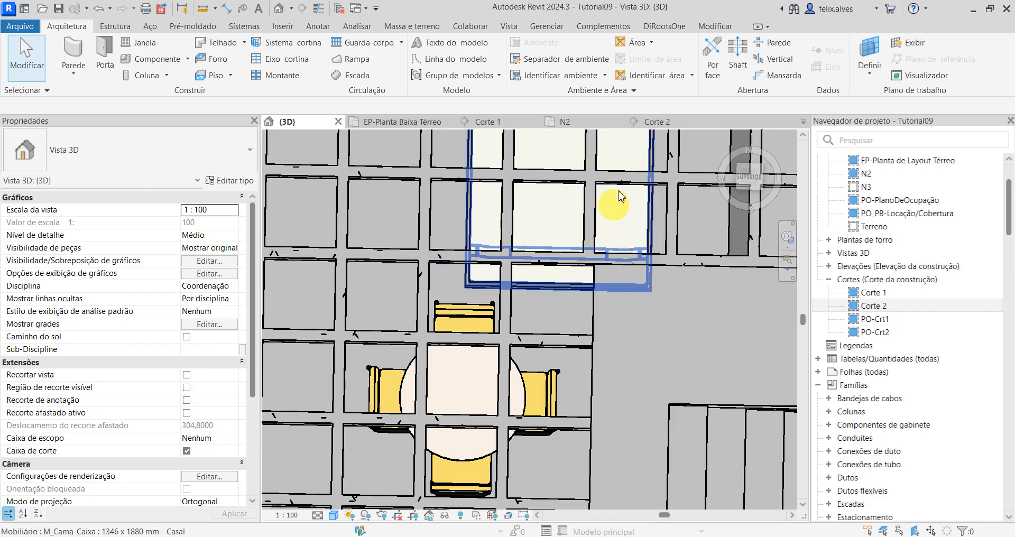
# Step: Edit the floor's boundary in plan N2, aligning its west line with the west face of the adjoining north-south rib
pyautogui.click(585, 125)
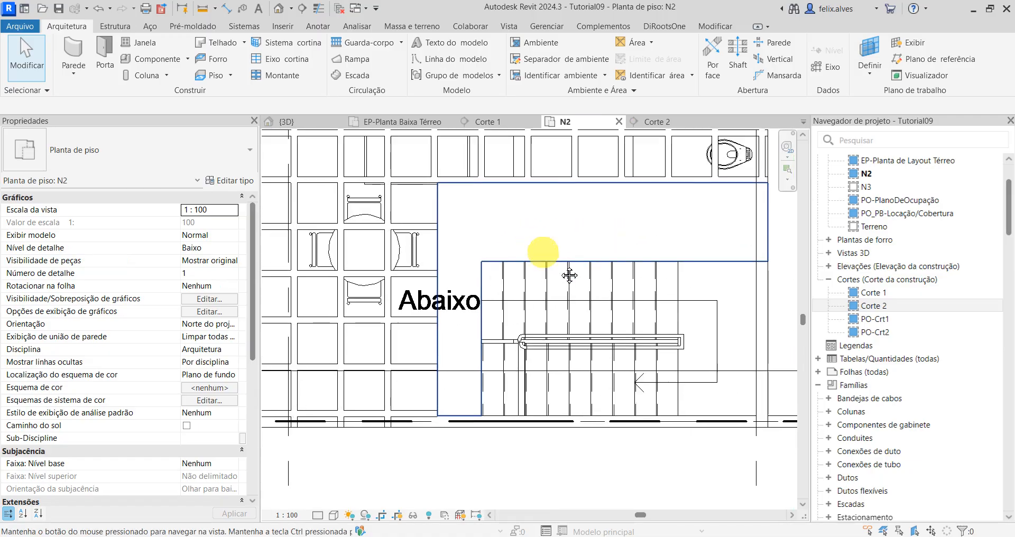
pyautogui.moveTo(570, 276); pyautogui.dragTo(674, 366, button='middle')
pyautogui.scroll(2, 582, 325)
pyautogui.click(556, 312)
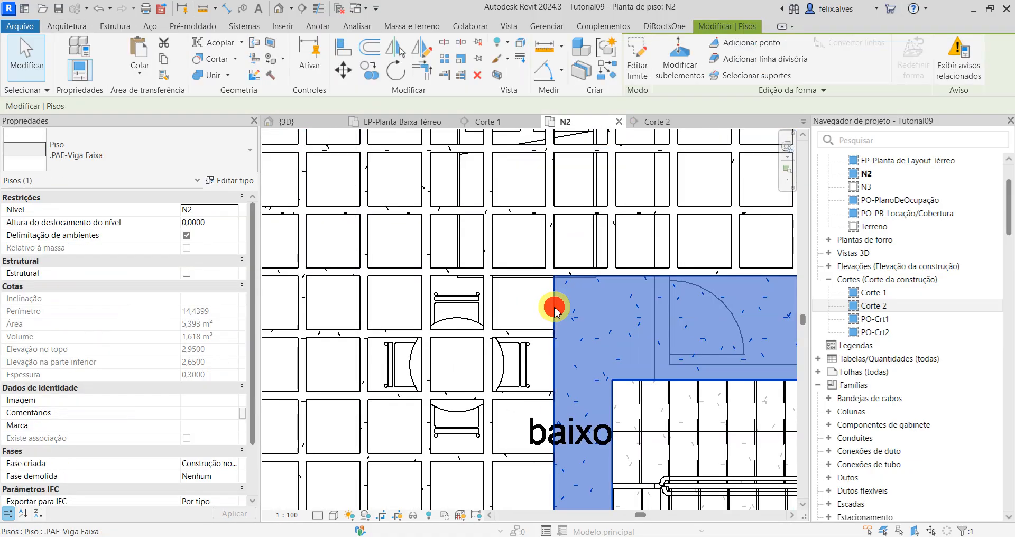
pyautogui.click(642, 50)
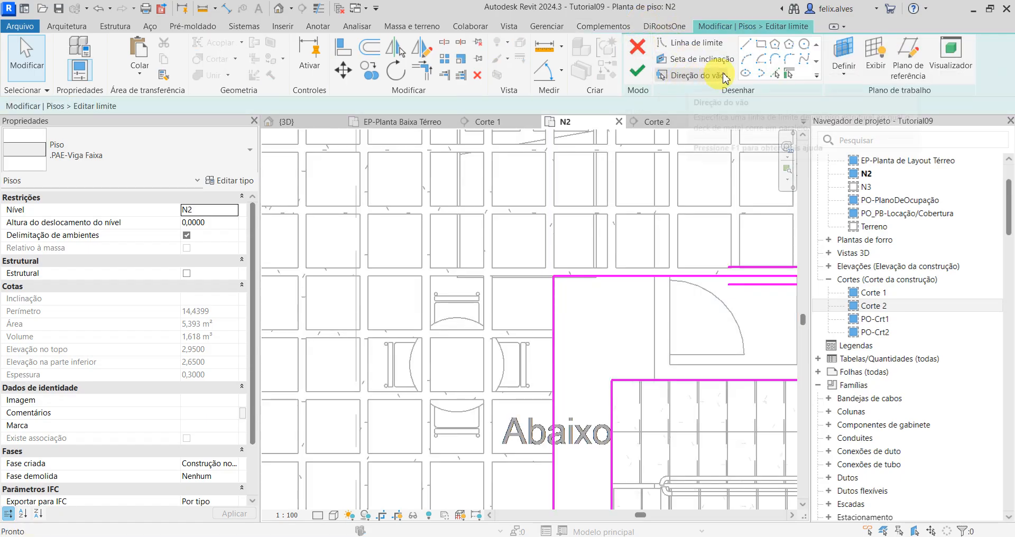
pyautogui.click(342, 48)
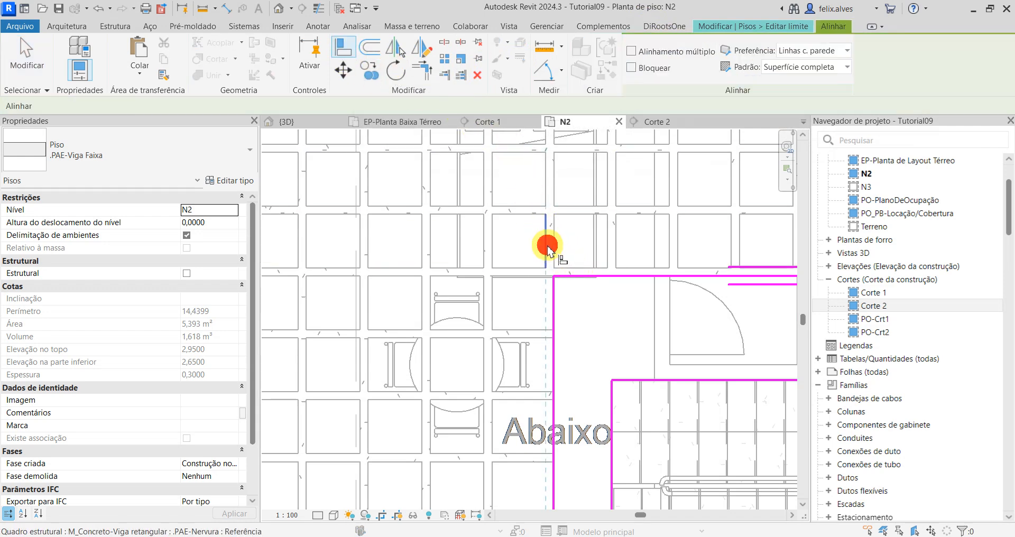
pyautogui.click(554, 318)
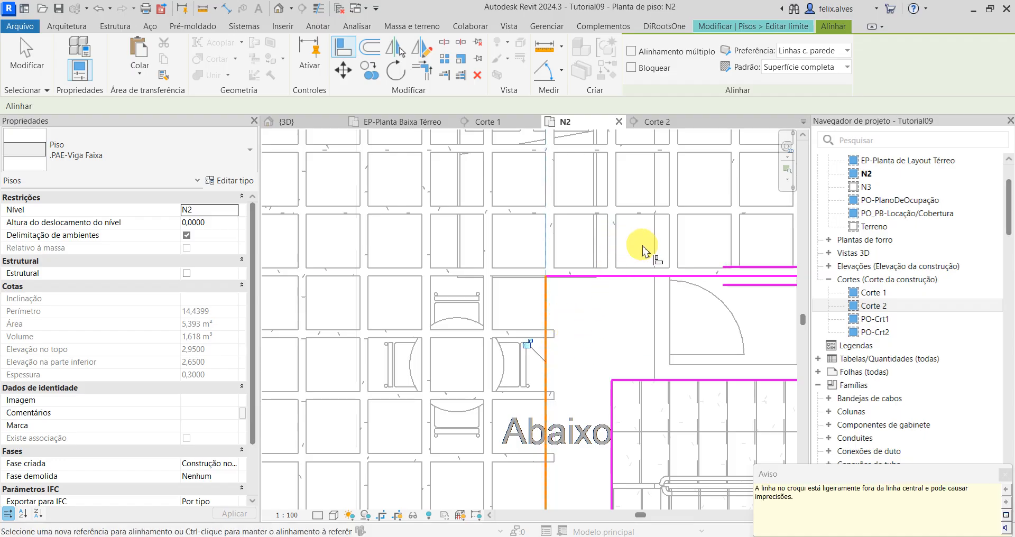
pyautogui.press('Escape')
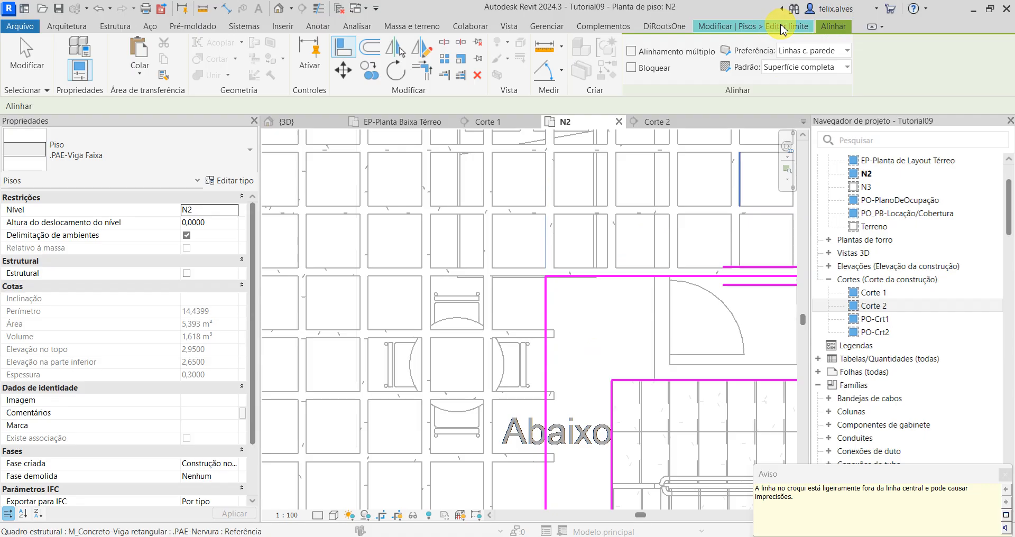
# Step: Finish the floor boundary edit and attach the walls to the floor
pyautogui.scroll(-1, 545, 278)
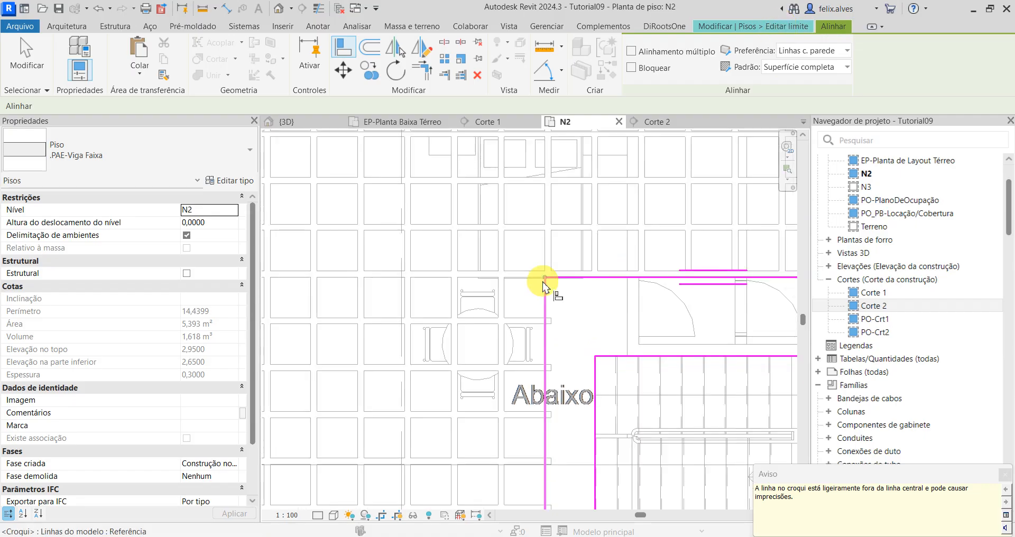
pyautogui.moveTo(545, 283); pyautogui.dragTo(521, 155, button='middle')
pyautogui.click(580, 434)
pyautogui.press('Escape')
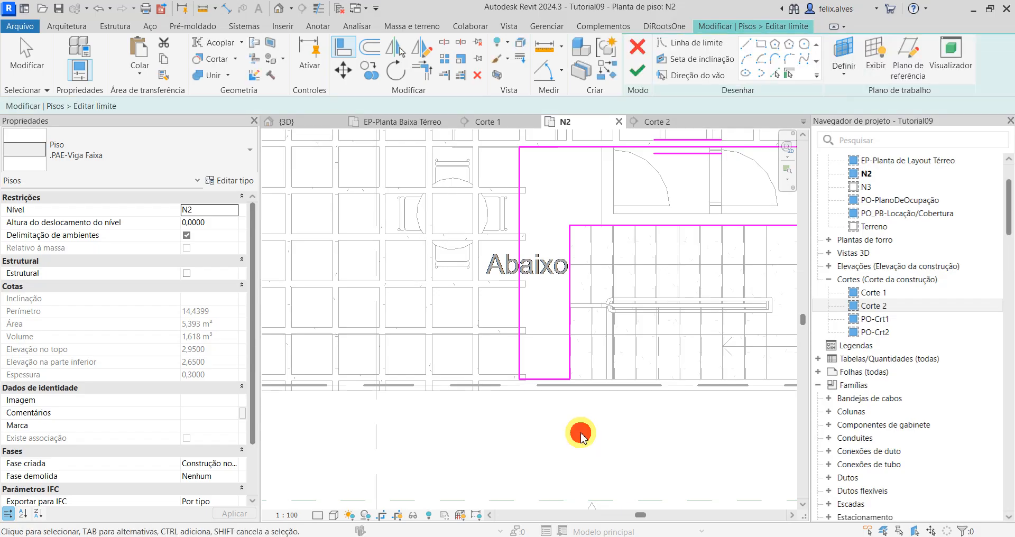
pyautogui.click(637, 73)
pyautogui.scroll(-3, 624, 371)
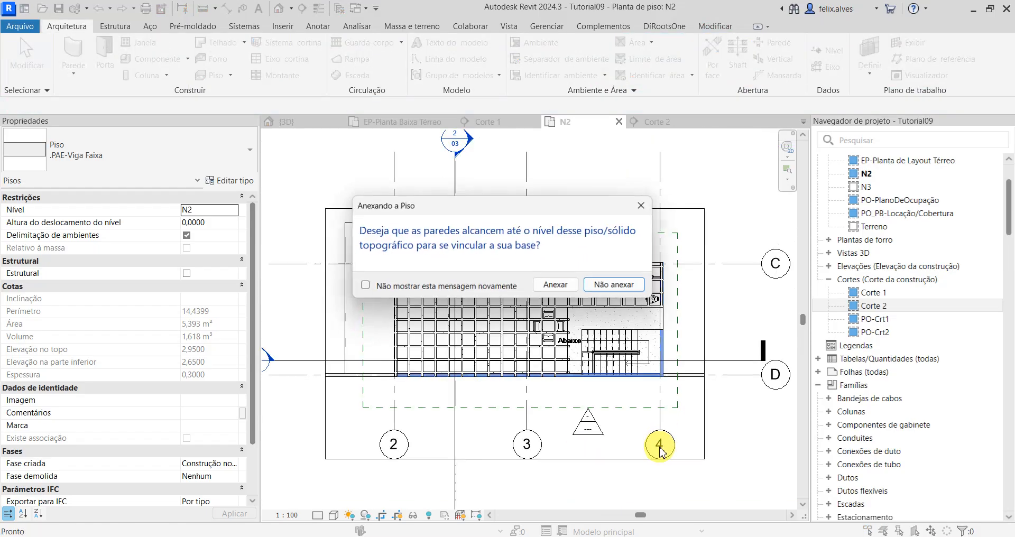
pyautogui.click(558, 286)
pyautogui.scroll(5, 568, 358)
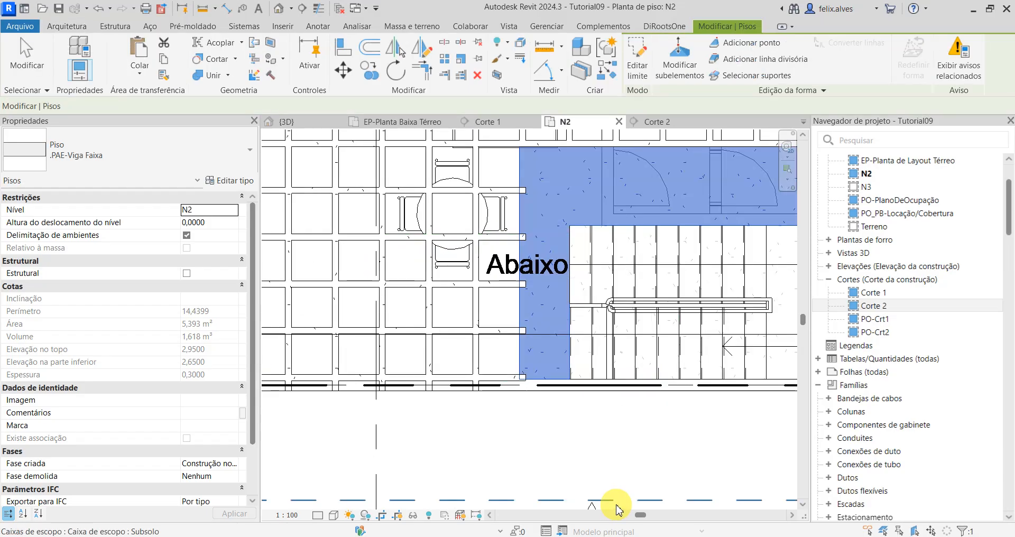
pyautogui.click(531, 413)
# Step: Edit the rib beam system's boundary, aligning its line west of the staircase with the west edge of the .PAE-Viga Faixa floor
pyautogui.scroll(3, 523, 229)
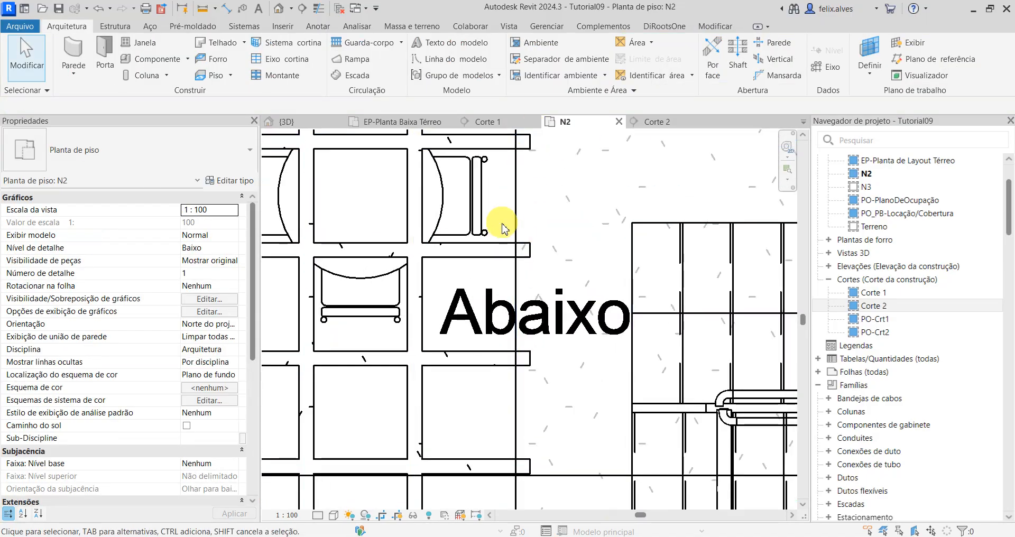
pyautogui.scroll(-3, 502, 224)
pyautogui.moveTo(475, 330); pyautogui.dragTo(515, 470, button='middle')
pyautogui.scroll(2, 537, 331)
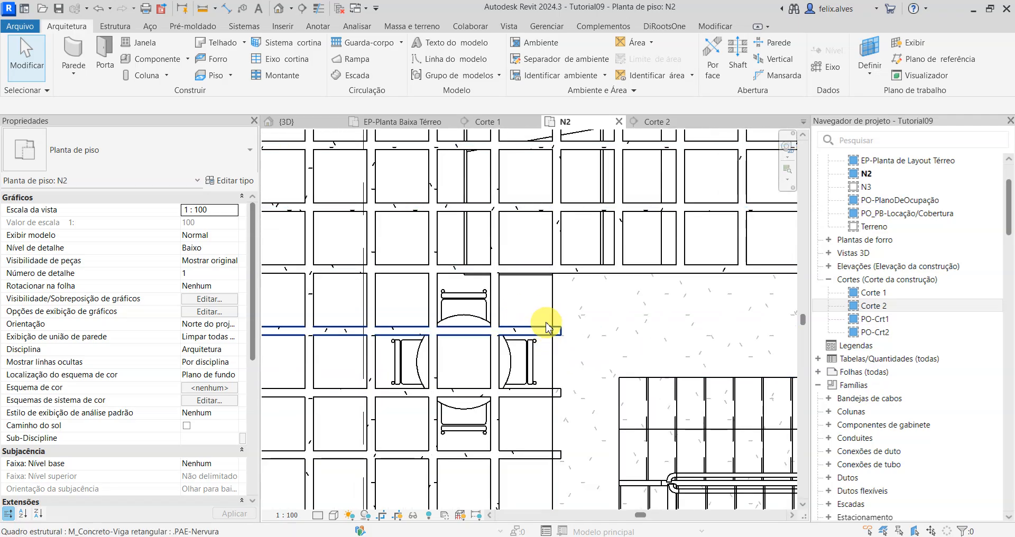
pyautogui.press('Tab')
pyautogui.click(546, 328)
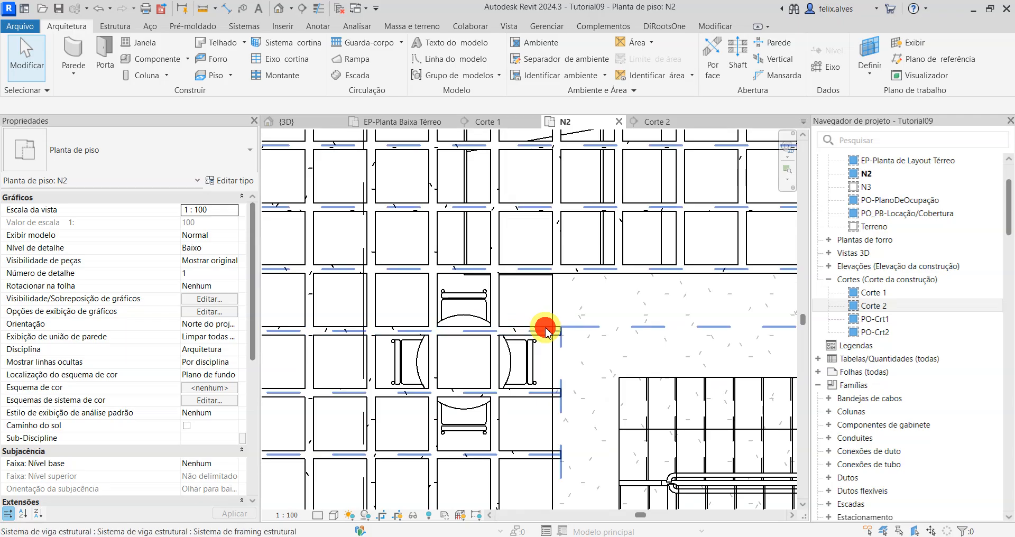
pyautogui.click(640, 53)
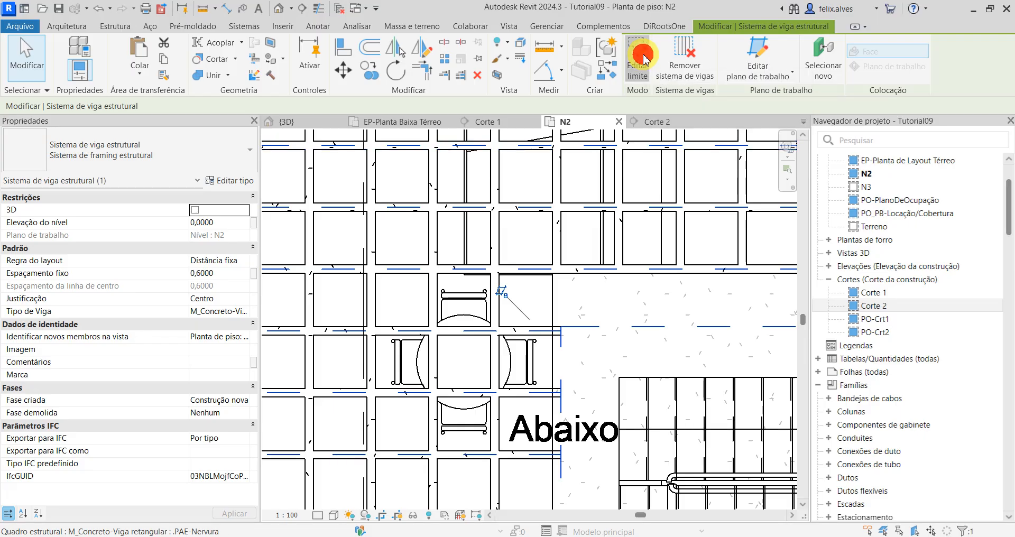
pyautogui.moveTo(576, 372); pyautogui.dragTo(581, 295, button='middle')
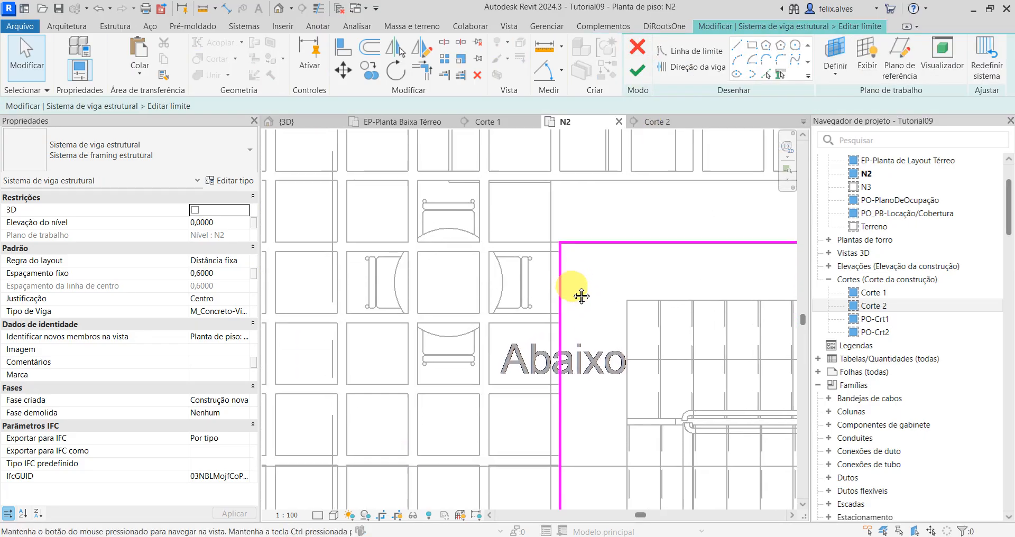
pyautogui.press('a')
pyautogui.press('l')
pyautogui.click(552, 294)
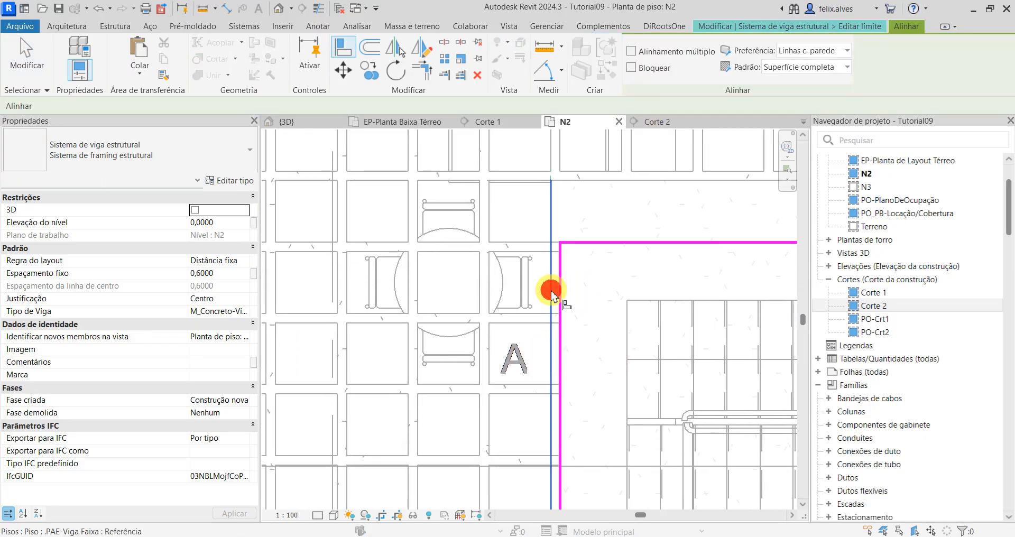
pyautogui.click(560, 294)
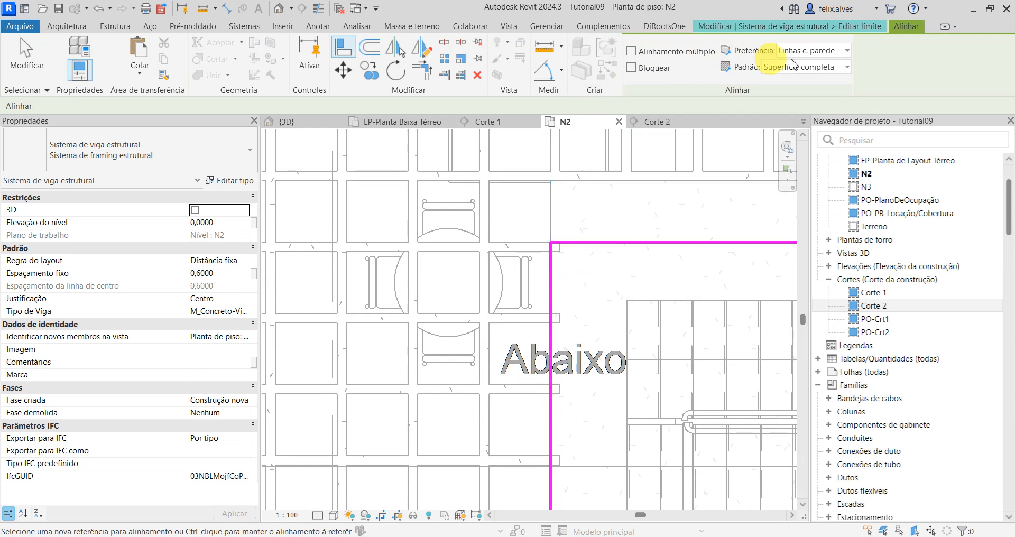
# Step: Finish the beam system's boundary edit and switch to the 3D view
pyautogui.click(858, 27)
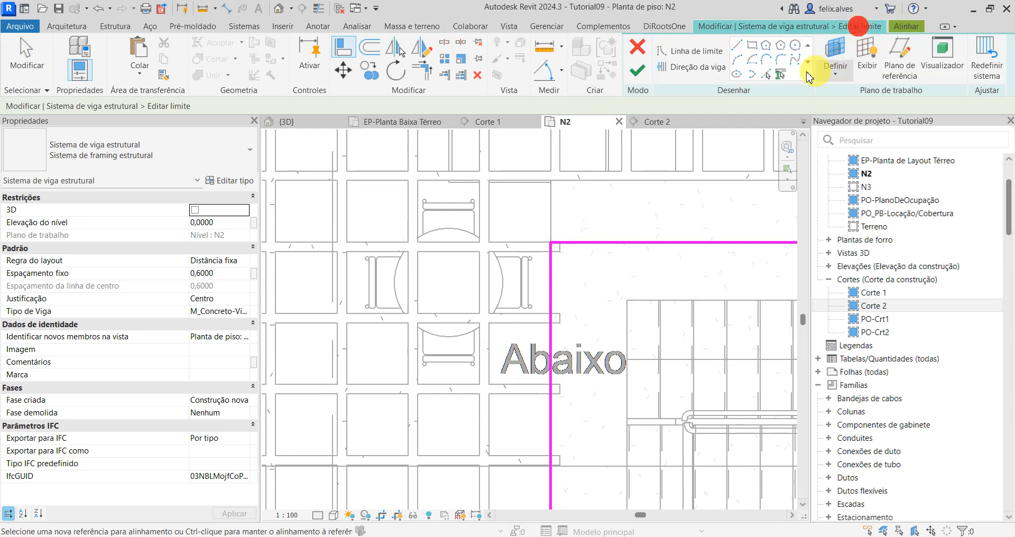
pyautogui.click(634, 73)
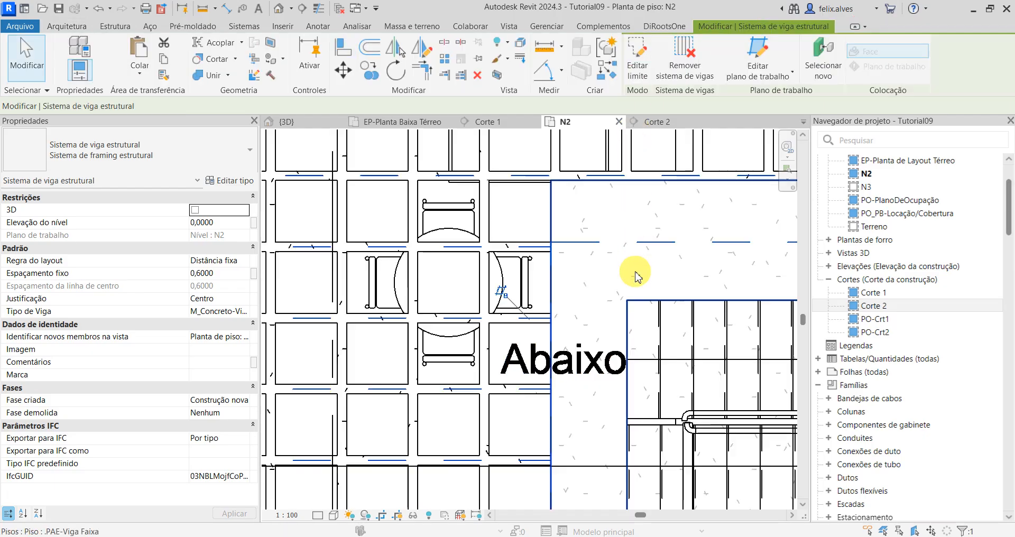
pyautogui.scroll(-4, 635, 272)
pyautogui.moveTo(650, 421); pyautogui.dragTo(587, 389, button='middle')
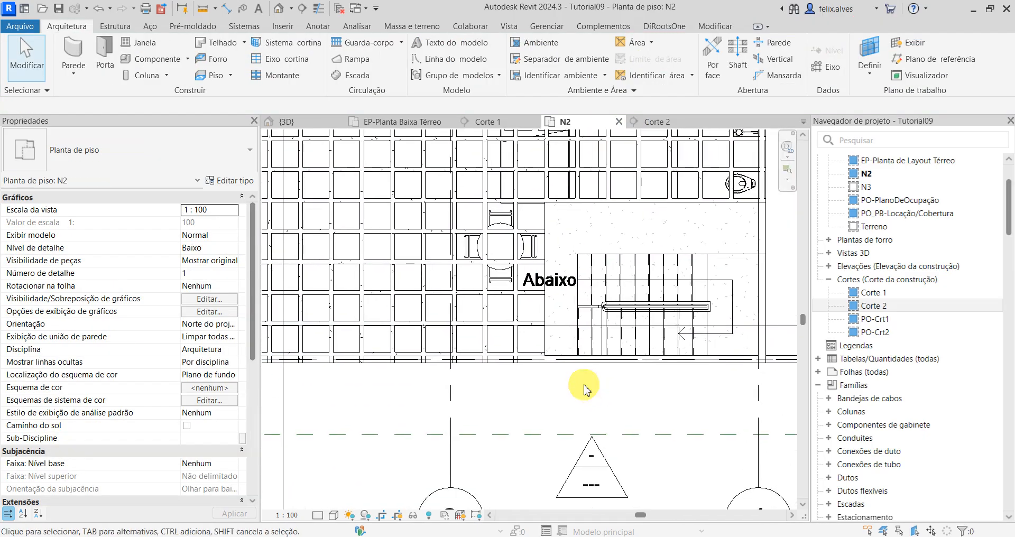
pyautogui.click(288, 122)
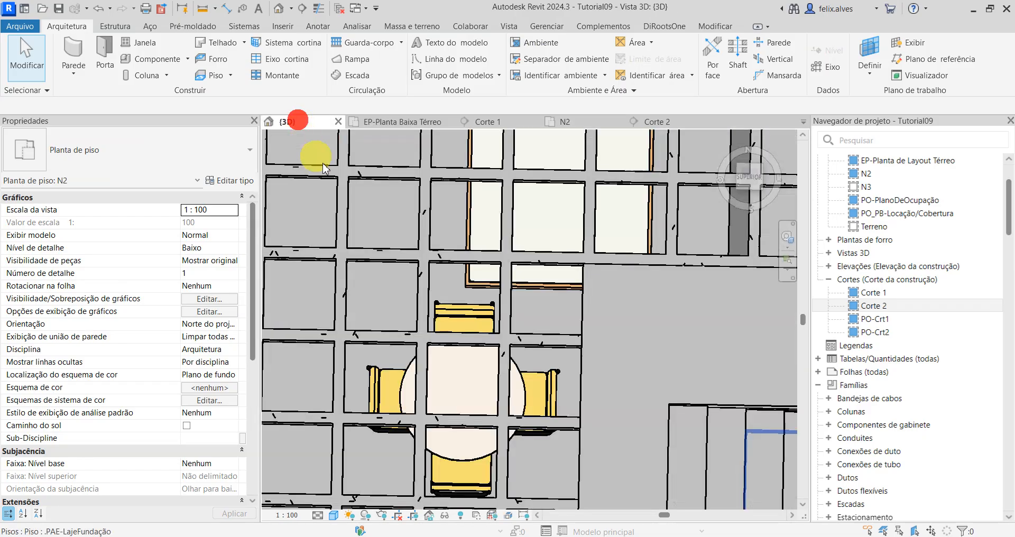
# Step: Inspect in the 3D view how the ribs meet the edge of the .PAE-Viga Faixa floor around the staircase
pyautogui.scroll(3, 537, 334)
pyautogui.keyDown('shift'); pyautogui.moveTo(629, 345); pyautogui.dragTo(594, 414, button='middle'); pyautogui.keyUp('shift')
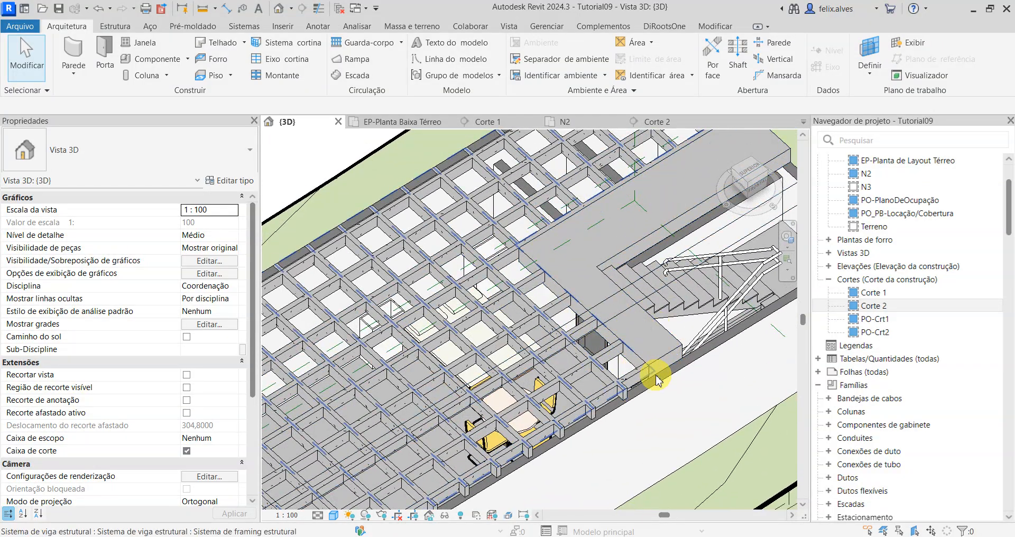
pyautogui.moveTo(633, 355); pyautogui.dragTo(575, 315, button='middle')
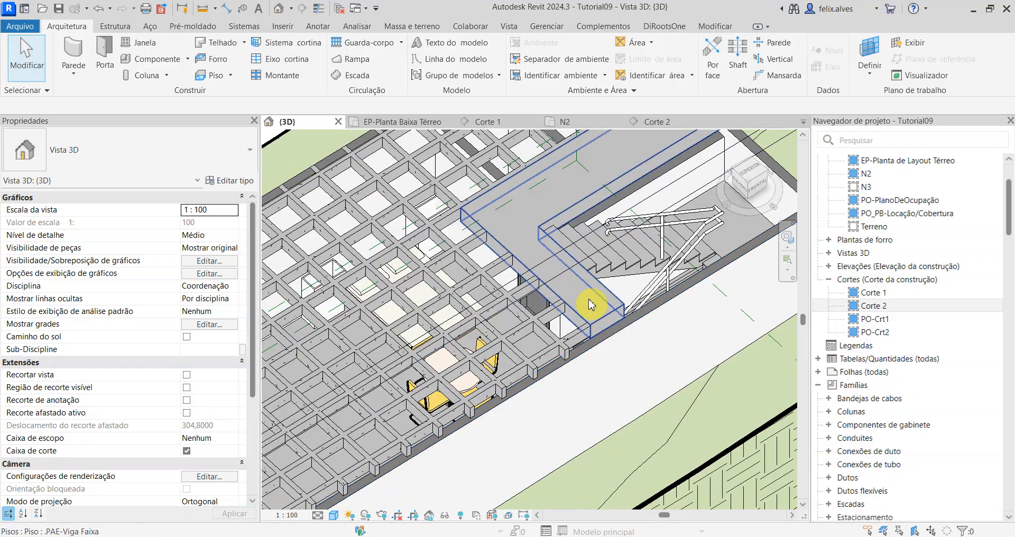
pyautogui.scroll(-3, 581, 281)
pyautogui.scroll(3, 569, 417)
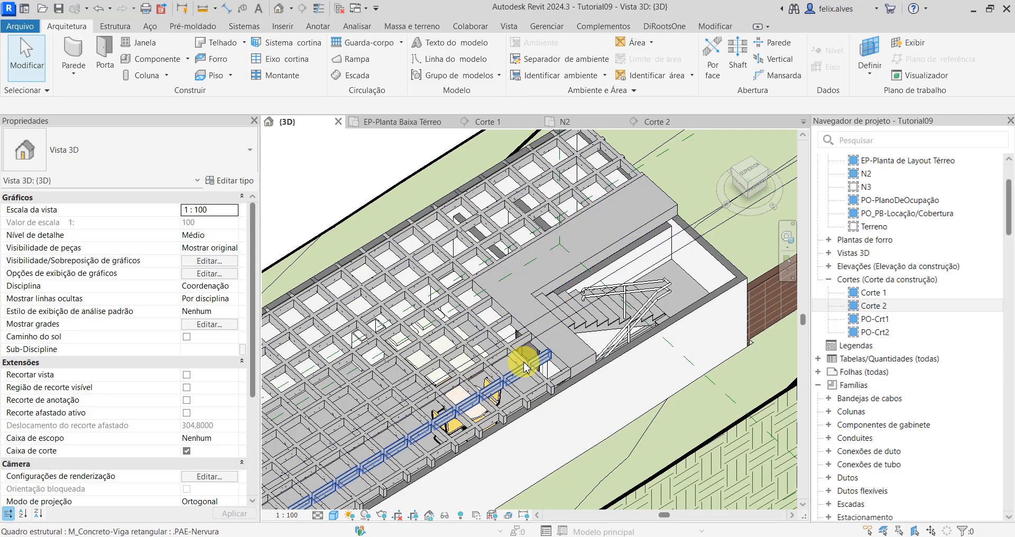
pyautogui.scroll(1, 476, 338)
pyautogui.scroll(2, 485, 199)
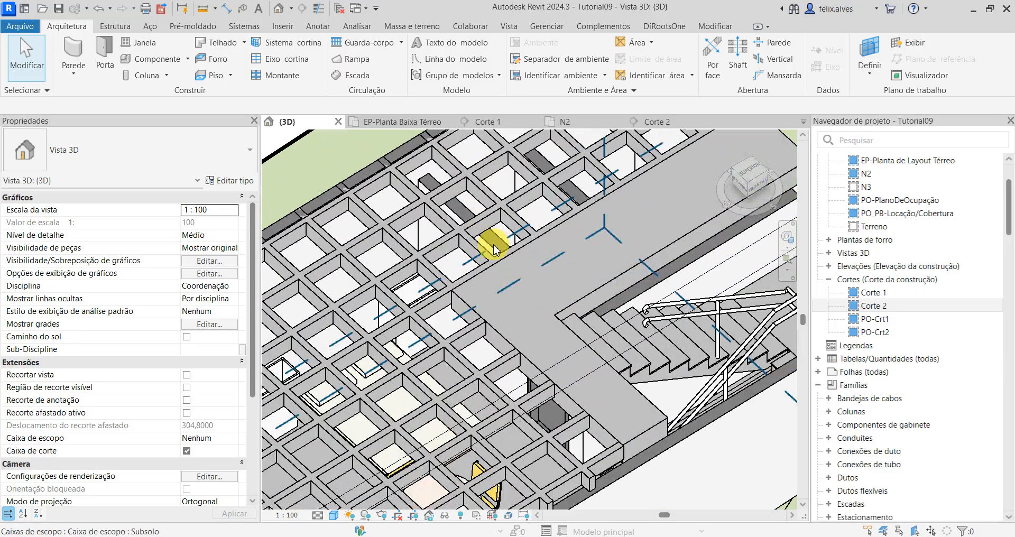
# Step: Open section Corte 1 and examine the depth of the .PAE-Viga Faixa floor against the ribs beside the staircase
pyautogui.click(486, 123)
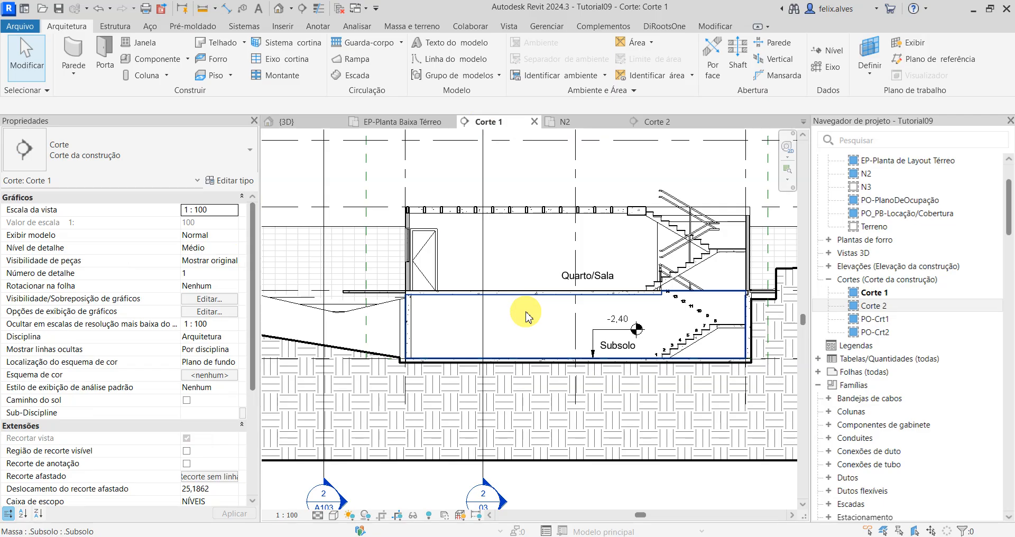
pyautogui.scroll(6, 656, 249)
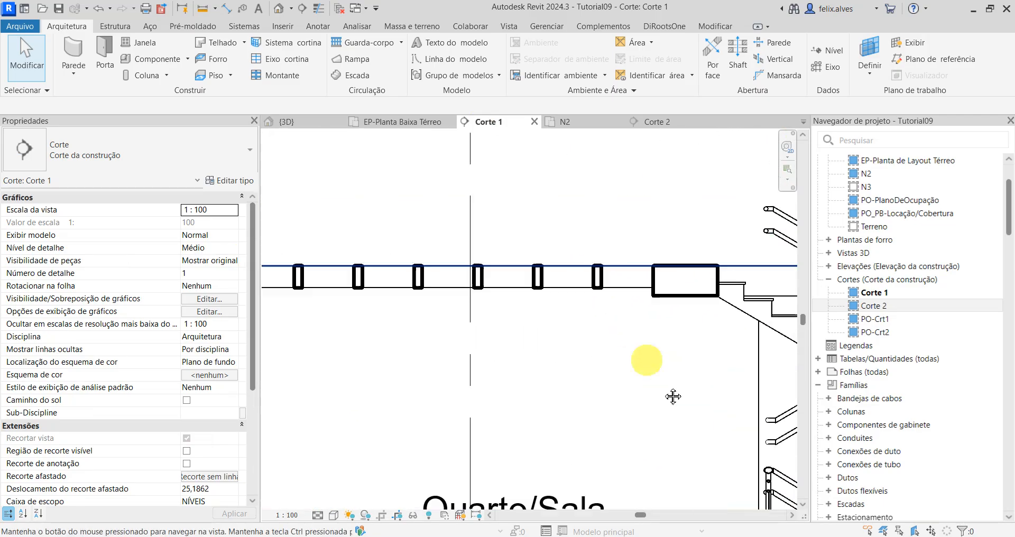
pyautogui.moveTo(673, 397); pyautogui.dragTo(660, 379, button='middle')
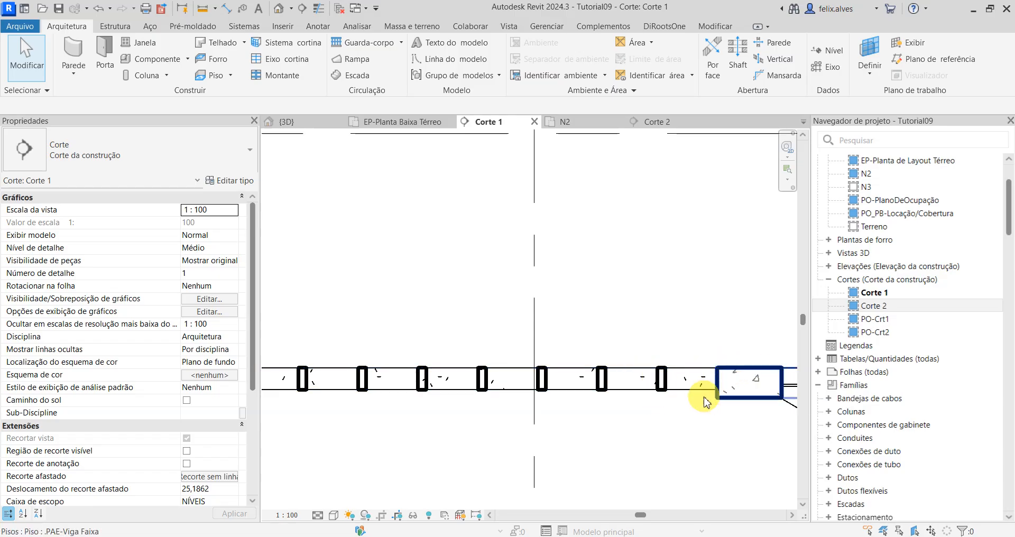
pyautogui.scroll(-4, 701, 400)
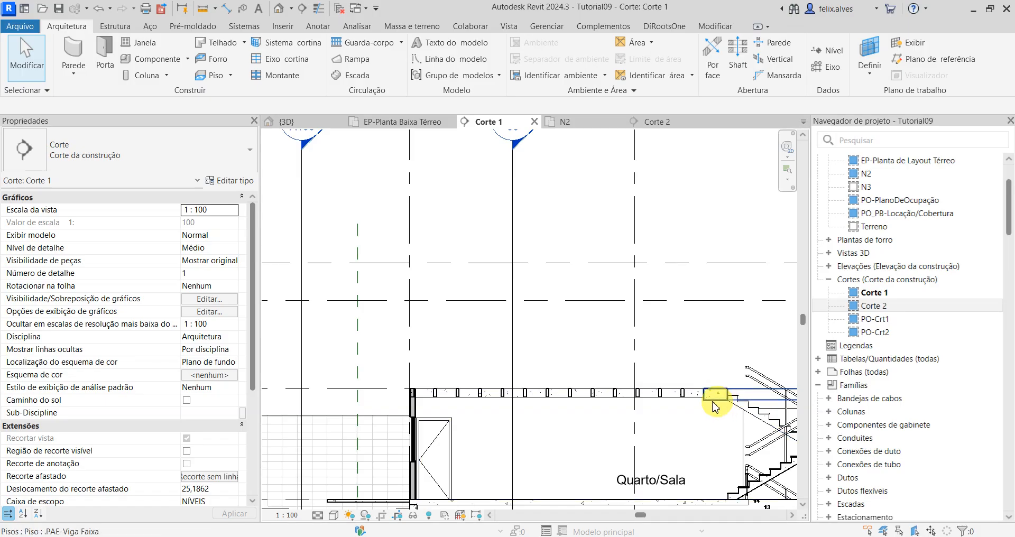
pyautogui.scroll(3, 716, 404)
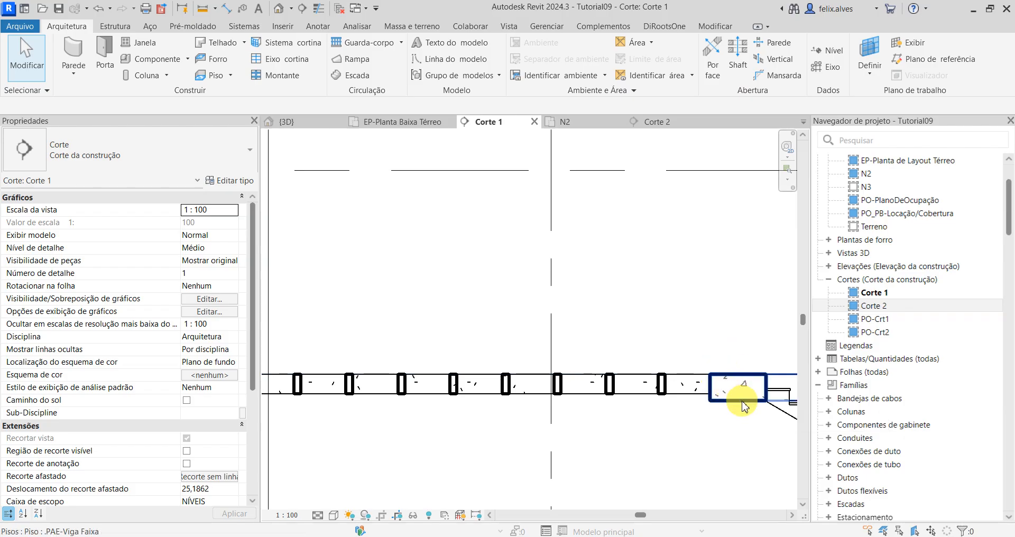
# Step: In the 3D view, set the level elevation of the beam system with the lengthwise ribs to -0,0800
pyautogui.click(310, 121)
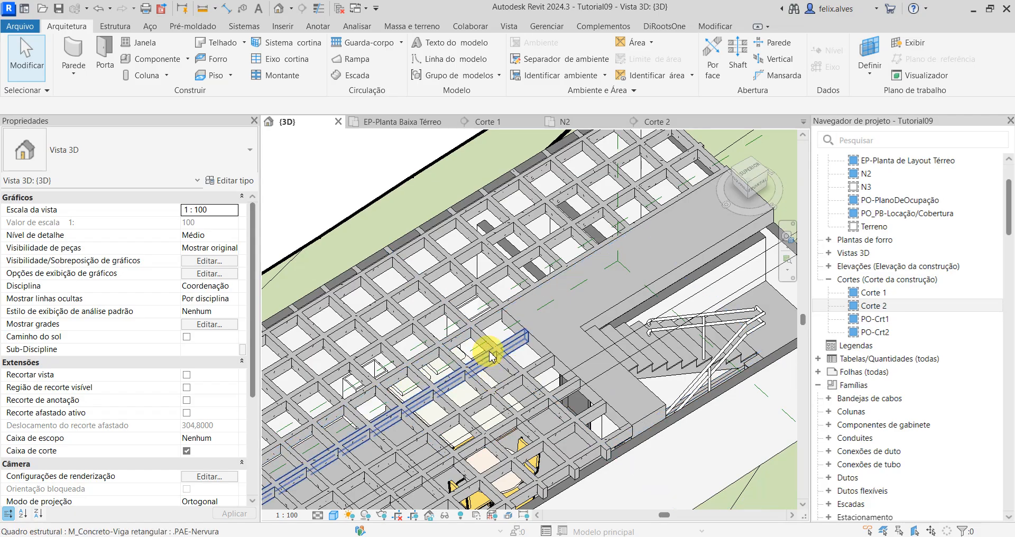
pyautogui.press('Tab')
pyautogui.click(490, 356)
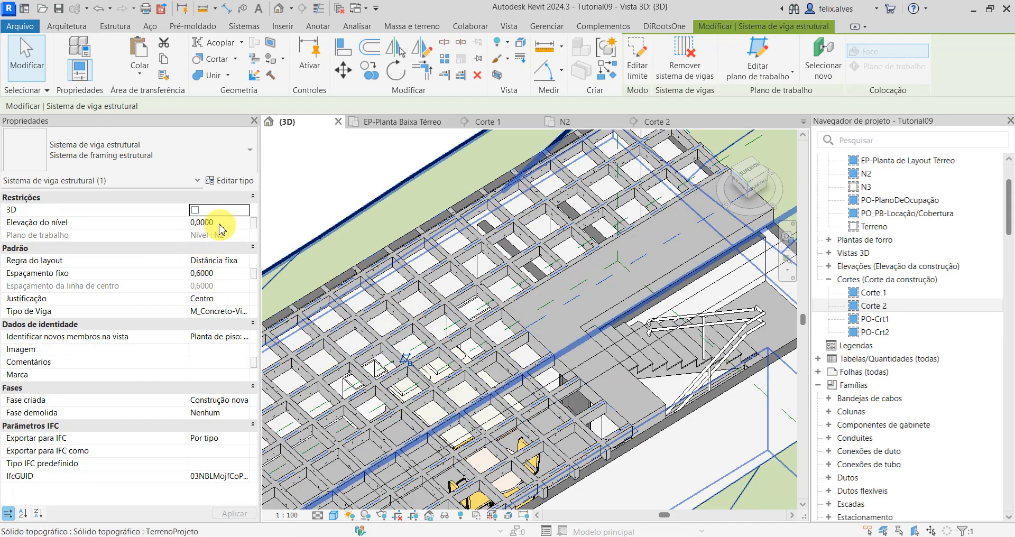
pyautogui.click(199, 224)
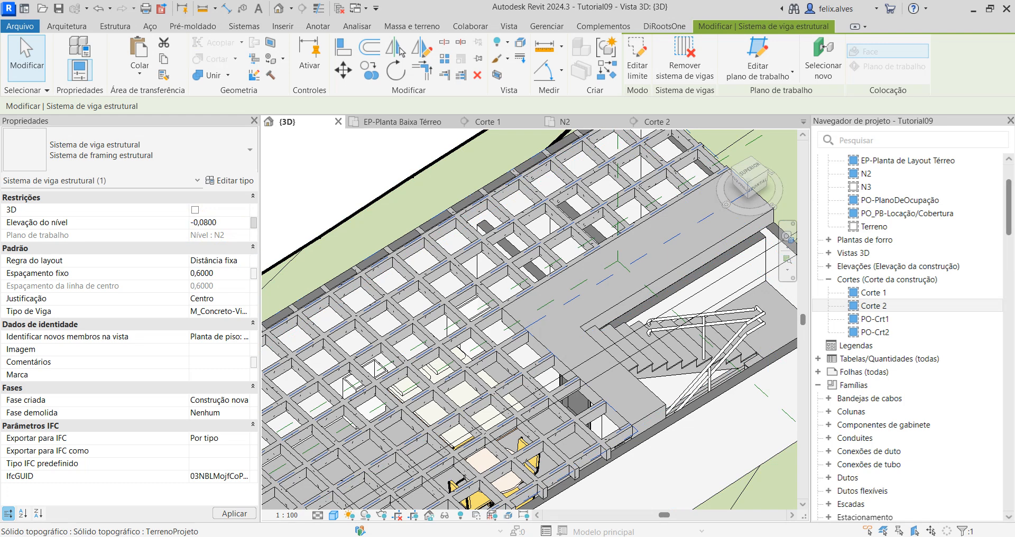
pyautogui.click(239, 516)
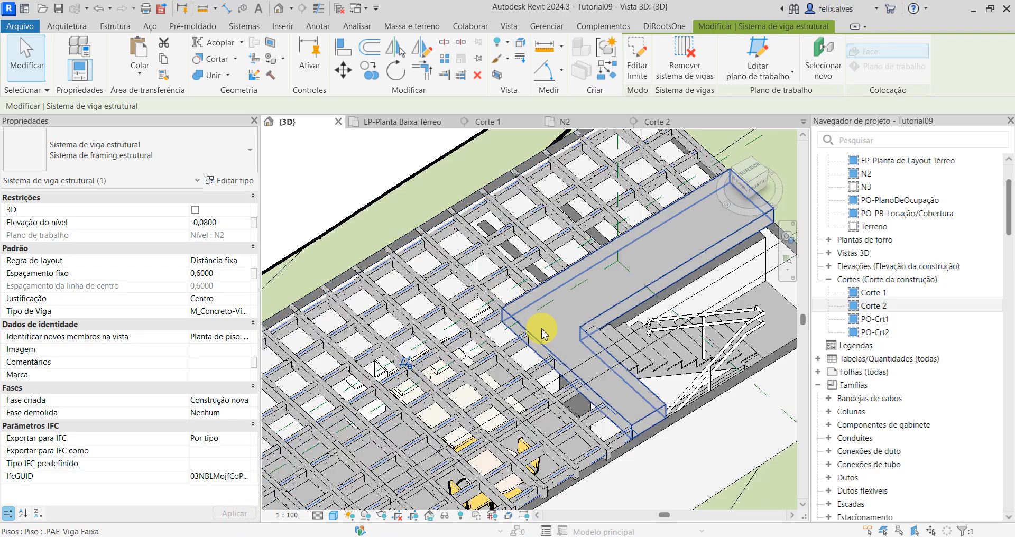
# Step: Set the level elevation of the beam system with the crosswise ribs to -0,0800 as well
pyautogui.scroll(3, 476, 408)
pyautogui.scroll(-2, 706, 389)
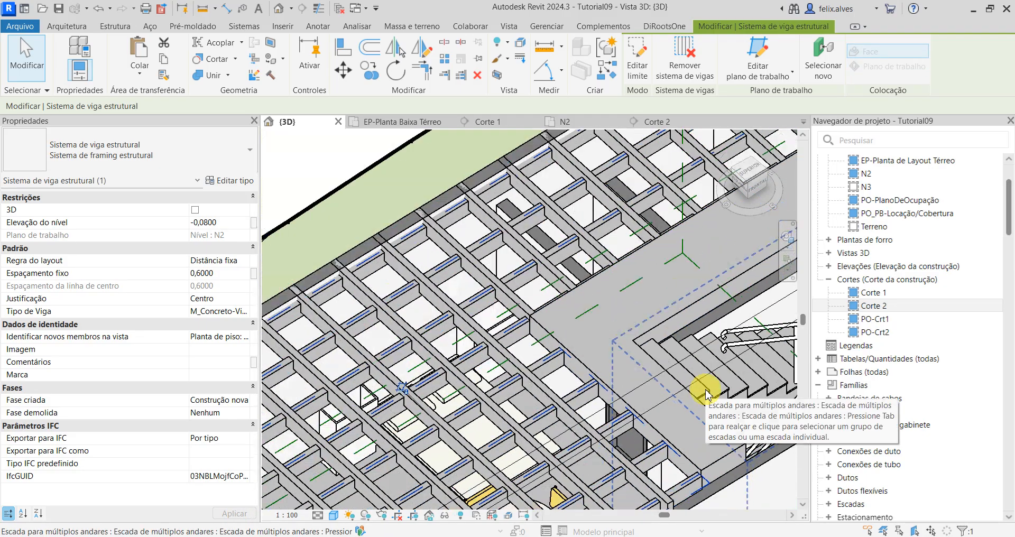
pyautogui.scroll(-1, 583, 380)
pyautogui.keyDown('shift'); pyautogui.moveTo(570, 400); pyautogui.dragTo(659, 465, button='middle'); pyautogui.keyUp('shift')
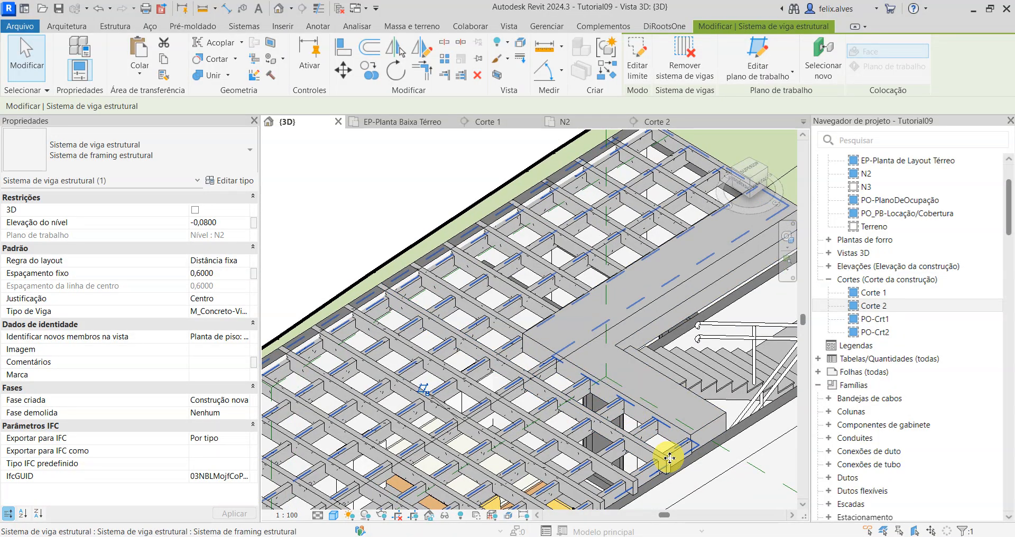
pyautogui.press('Tab')
pyautogui.press('Tab')
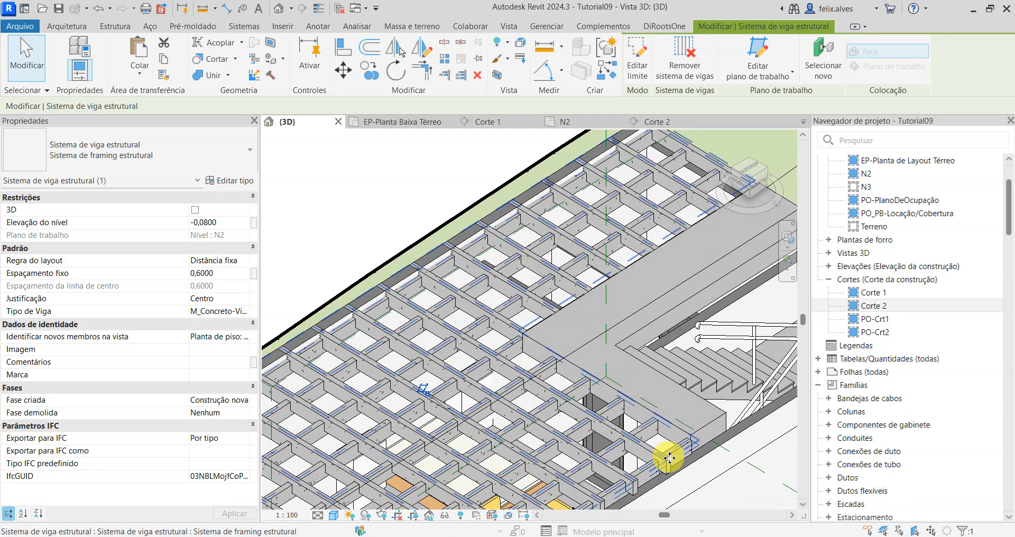
pyautogui.click(669, 458)
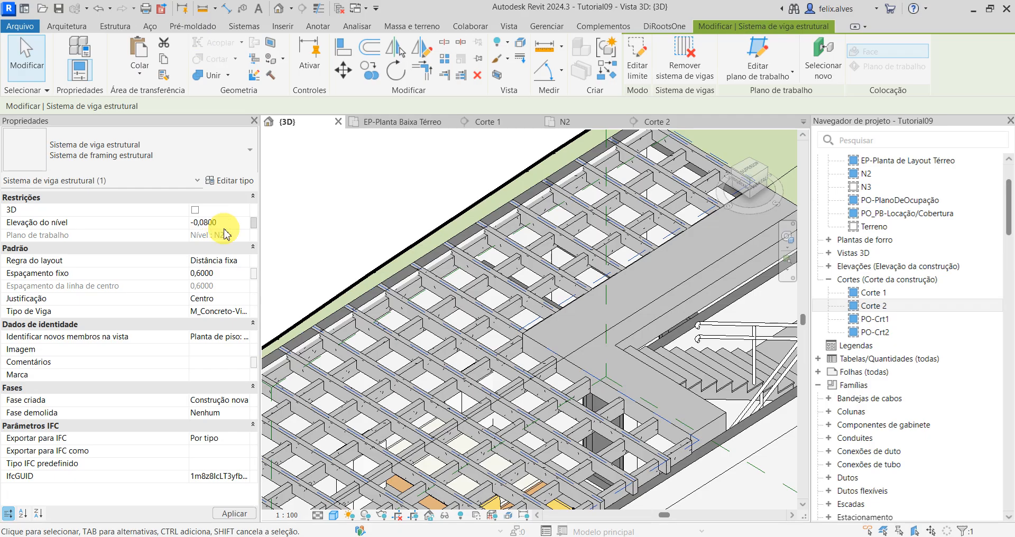
pyautogui.click(244, 513)
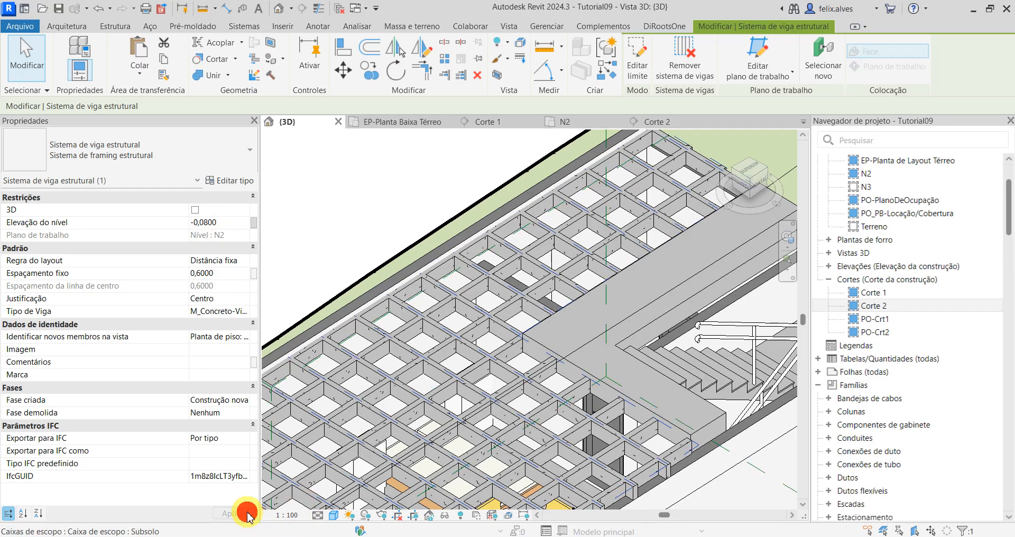
pyautogui.press('Escape')
# Step: Open section Corte 1 and examine the heights of the lowered ribs against the .PAE-Viga Faixa floor and the outer wall
pyautogui.scroll(-2, 628, 423)
pyautogui.moveTo(622, 421); pyautogui.dragTo(559, 286, button='middle')
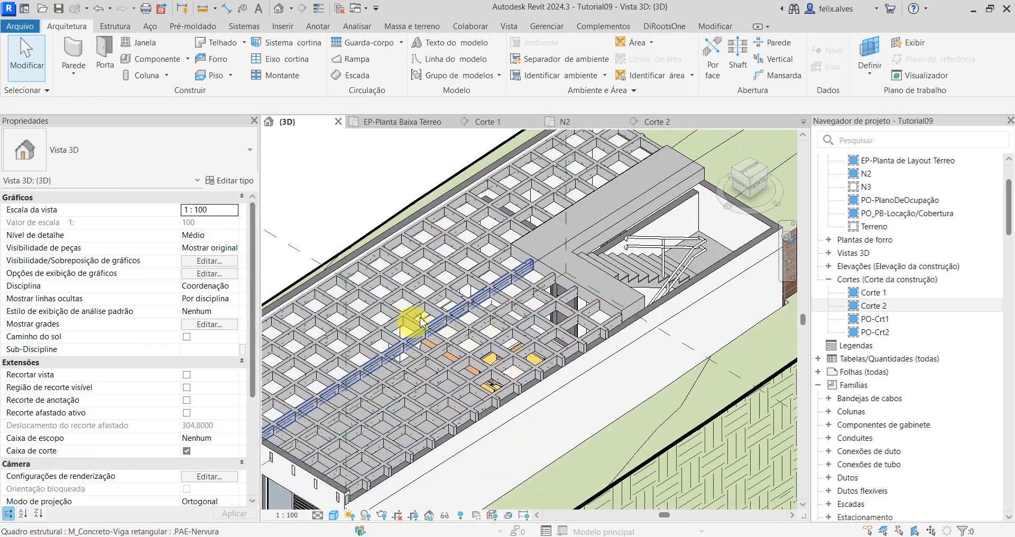
pyautogui.click(486, 123)
pyautogui.scroll(4, 651, 307)
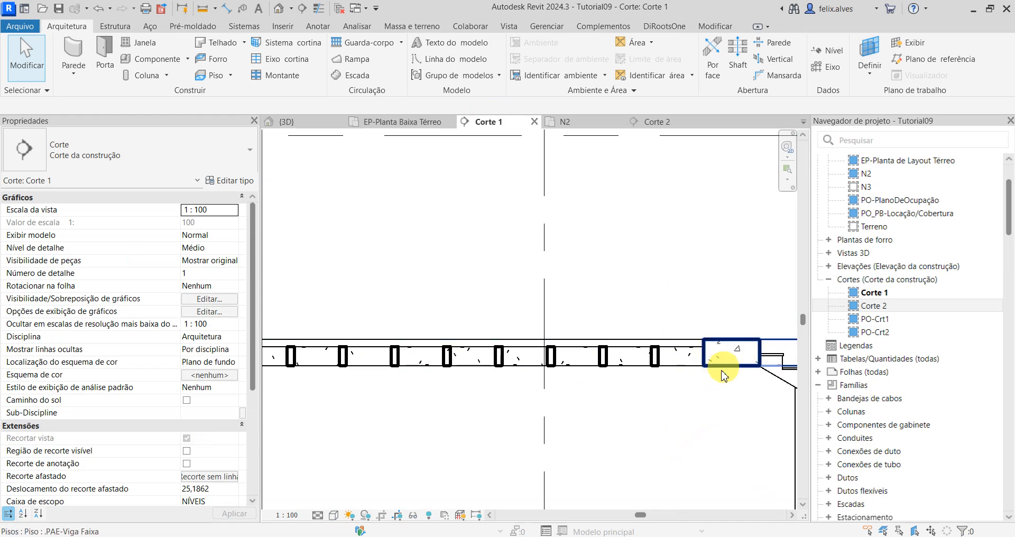
pyautogui.scroll(-2, 709, 399)
pyautogui.scroll(-2, 710, 394)
pyautogui.scroll(2, 330, 399)
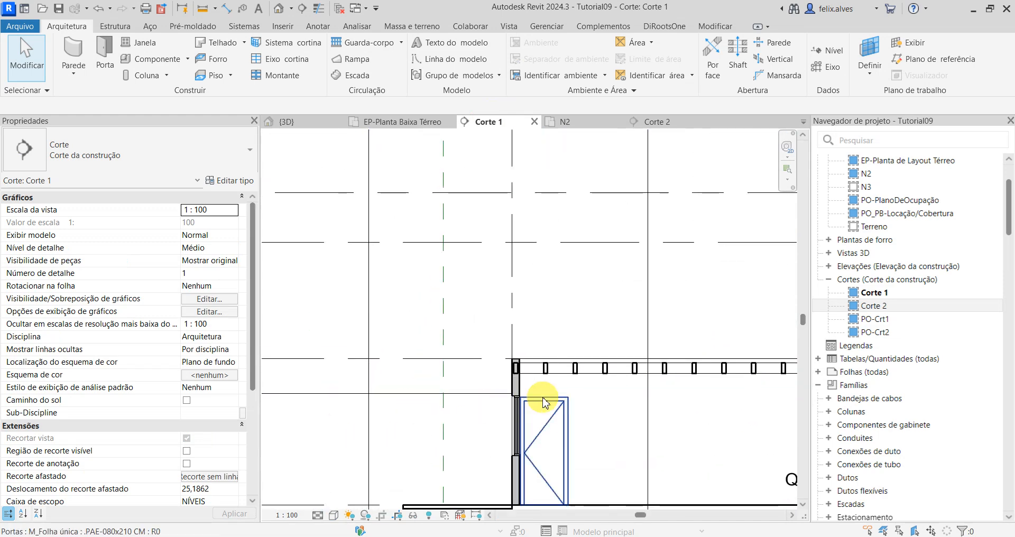
pyautogui.moveTo(555, 402); pyautogui.dragTo(280, 391, button='middle')
pyautogui.scroll(-1, 599, 385)
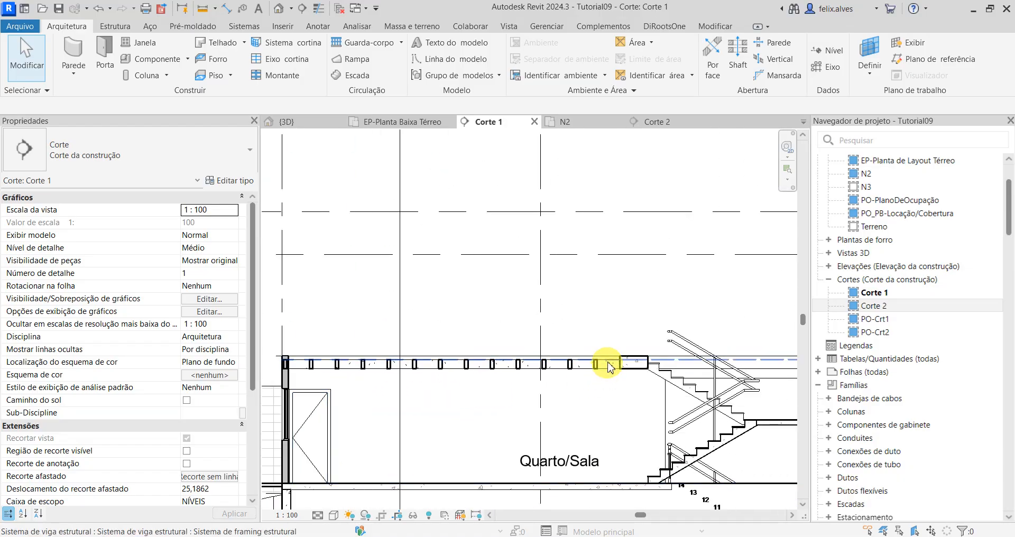
# Step: Open plan N2 and examine how the rib grid is laid out against the outer walls and the staircase floor
pyautogui.click(577, 127)
pyautogui.scroll(-2, 736, 415)
pyautogui.moveTo(639, 422); pyautogui.dragTo(661, 479, button='middle')
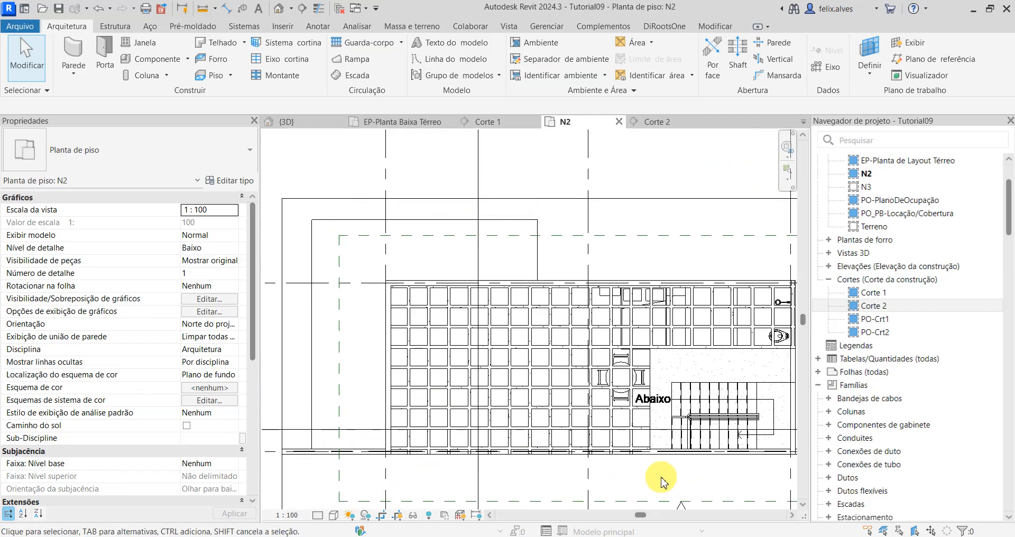
pyautogui.scroll(1, 659, 478)
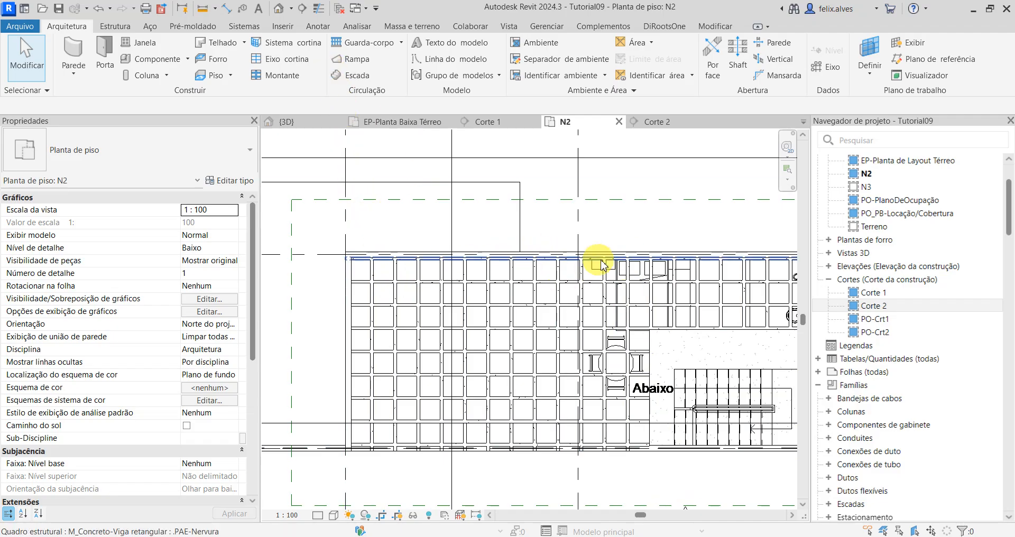
pyautogui.scroll(-3, 521, 286)
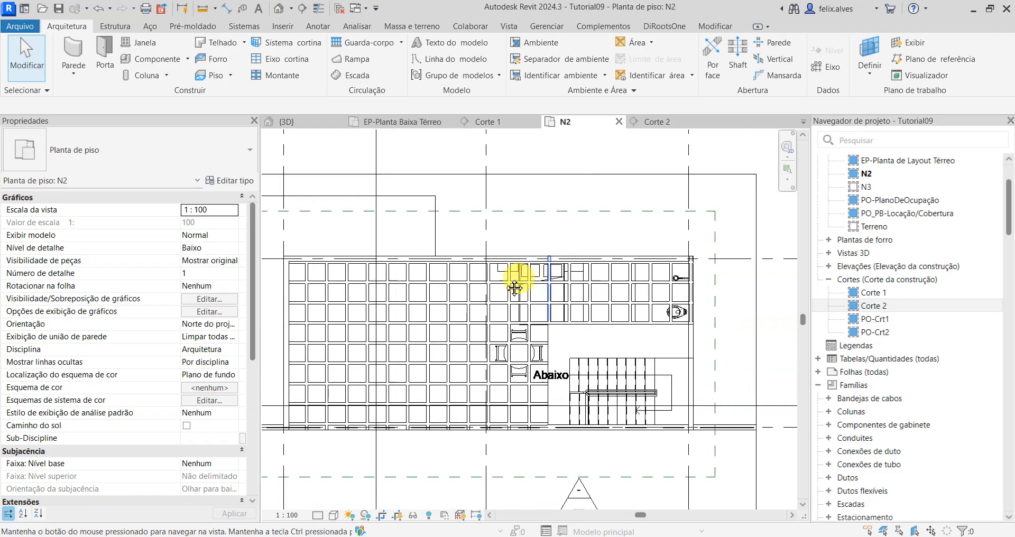
pyautogui.moveTo(474, 277); pyautogui.dragTo(642, 277, button='middle')
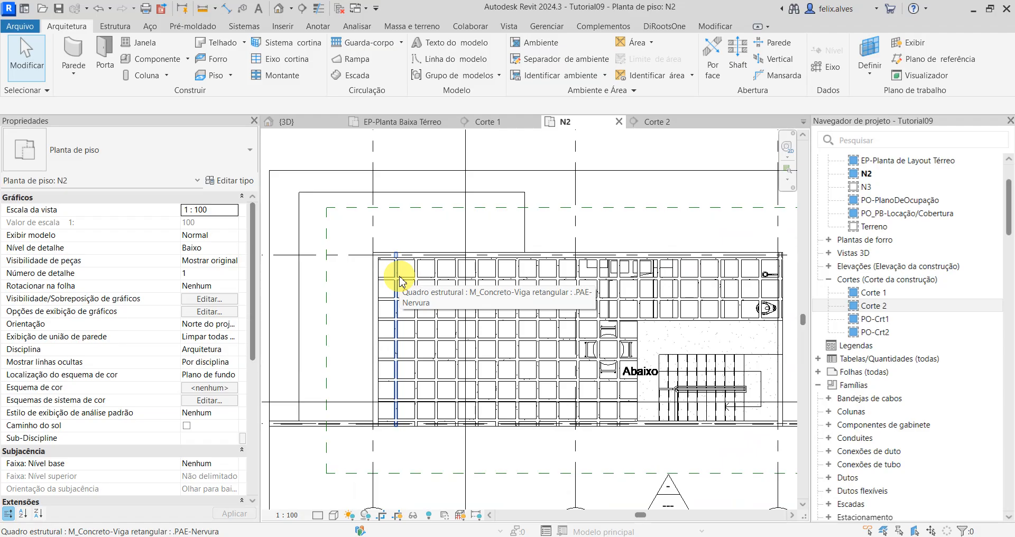
pyautogui.scroll(1, 400, 281)
pyautogui.scroll(1, 386, 259)
pyautogui.scroll(2, 370, 371)
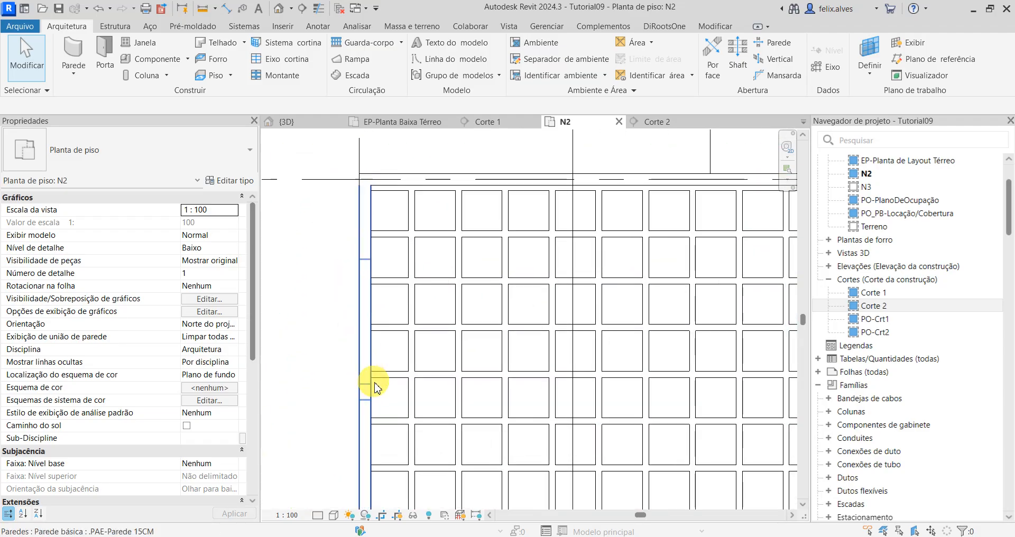
pyautogui.scroll(2, 423, 357)
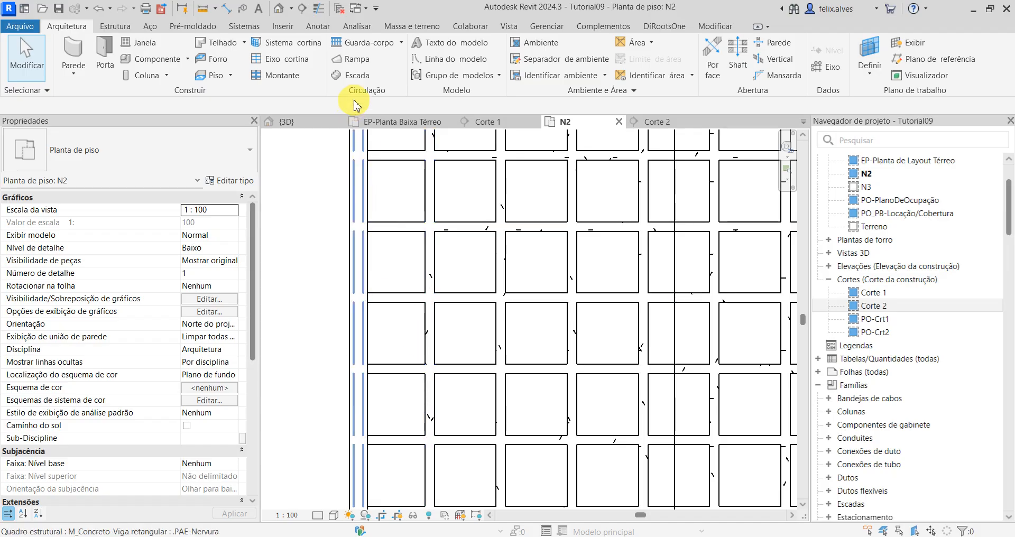
pyautogui.scroll(-3, 465, 286)
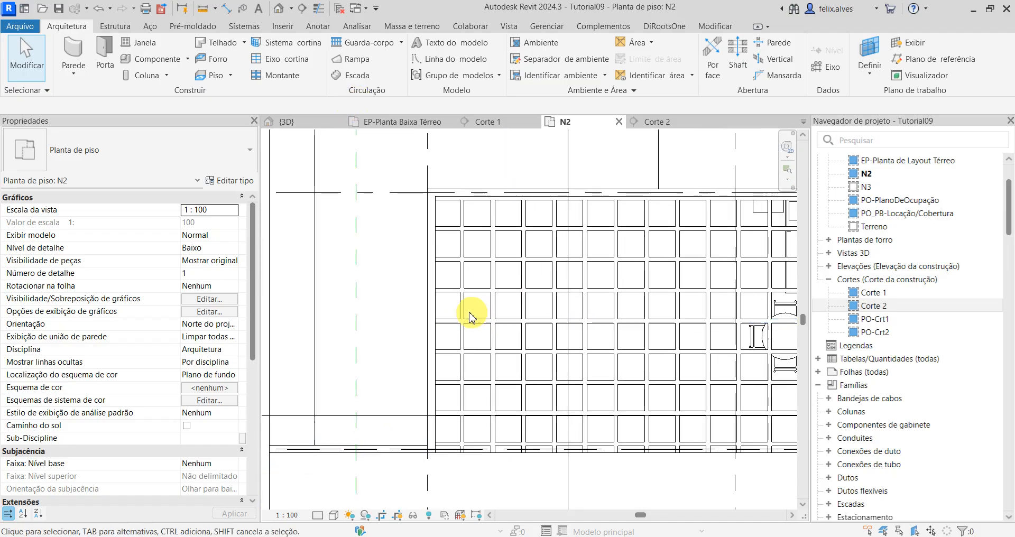
# Step: Measure the axis-to-axis distance between the first two crosswise ribs beside the west wall in plan N2
pyautogui.scroll(4, 437, 206)
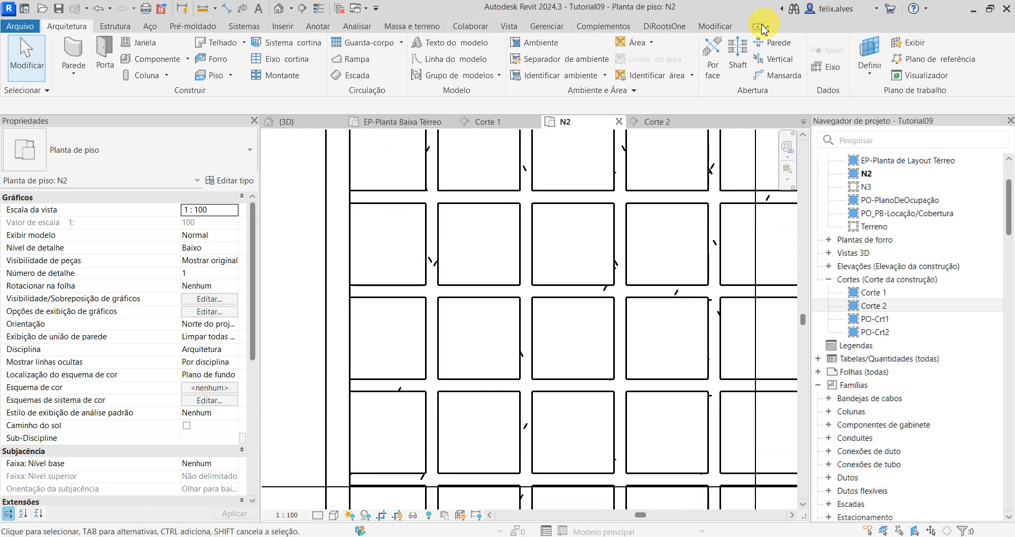
pyautogui.click(717, 26)
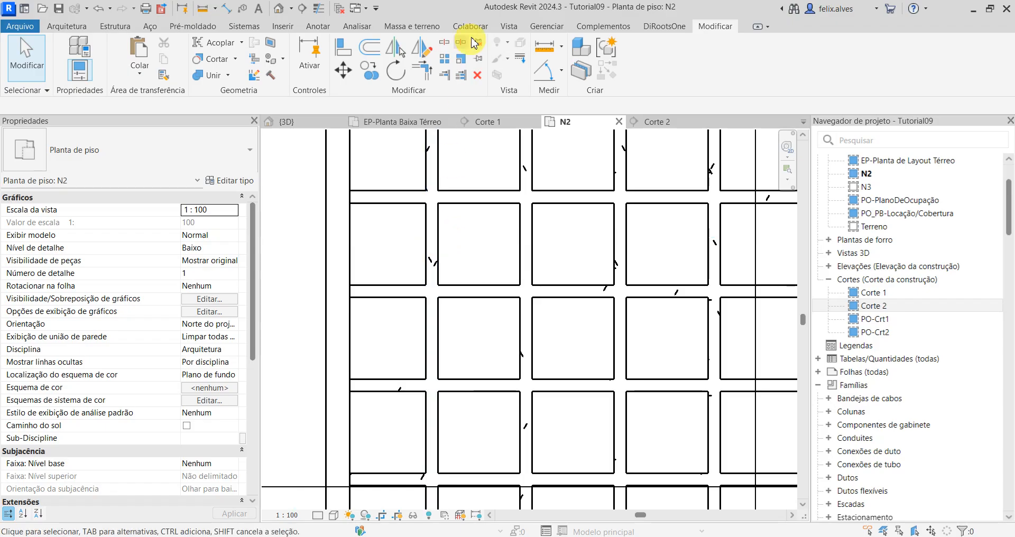
pyautogui.click(545, 48)
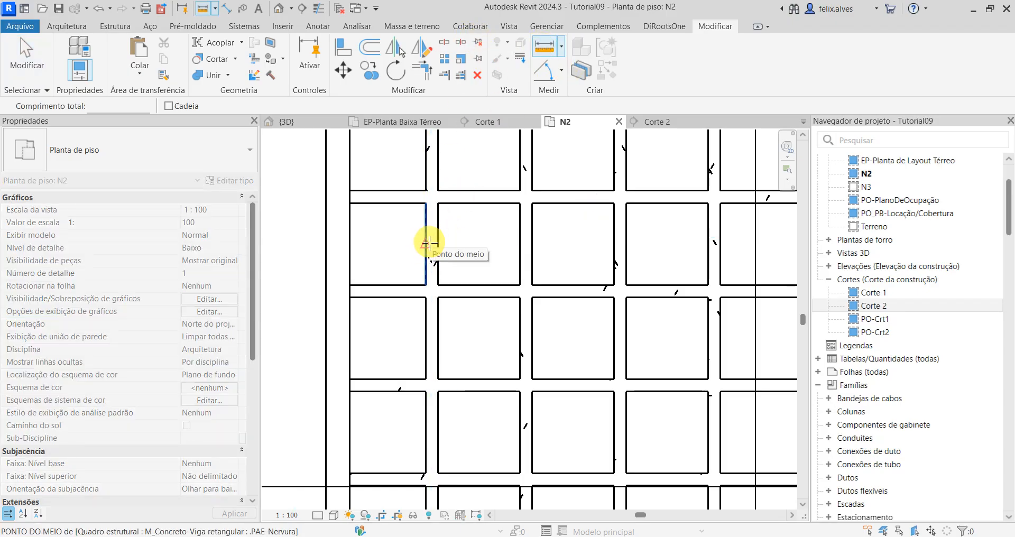
pyautogui.click(430, 243)
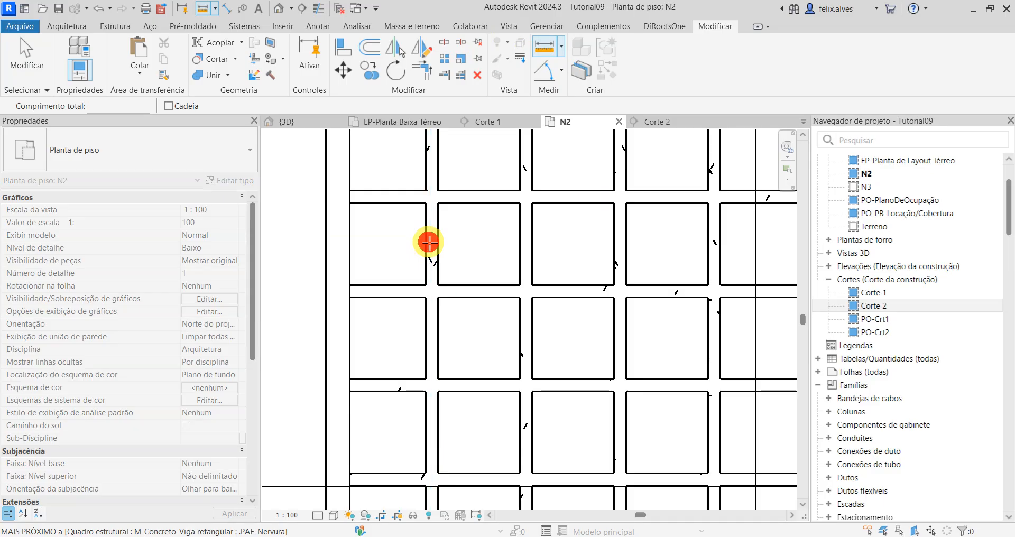
pyautogui.click(531, 234)
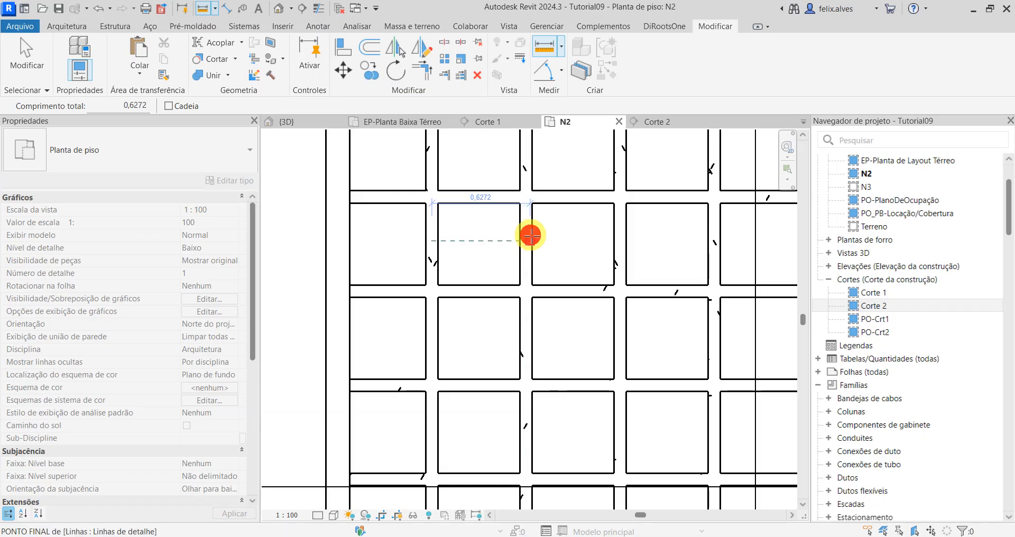
pyautogui.click(526, 233)
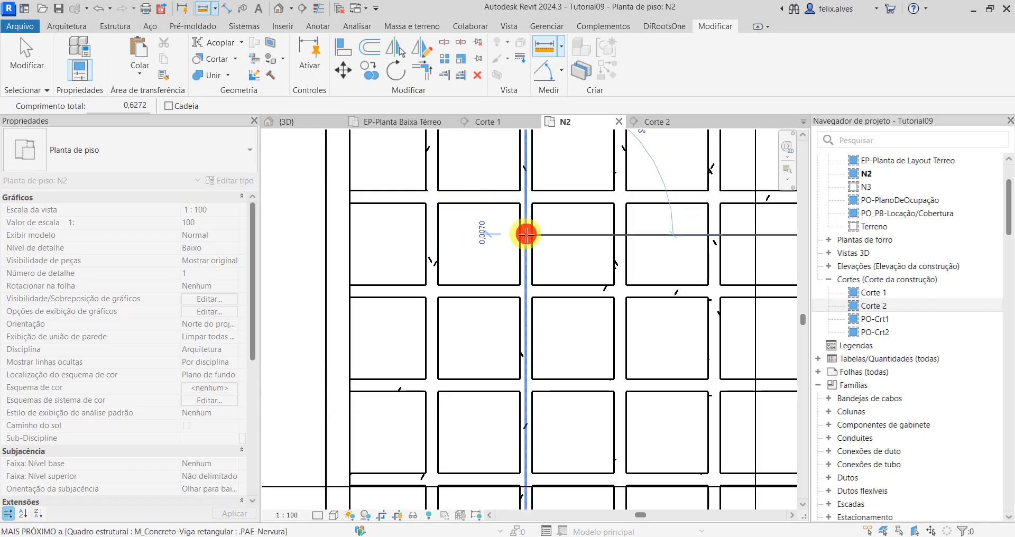
pyautogui.click(433, 233)
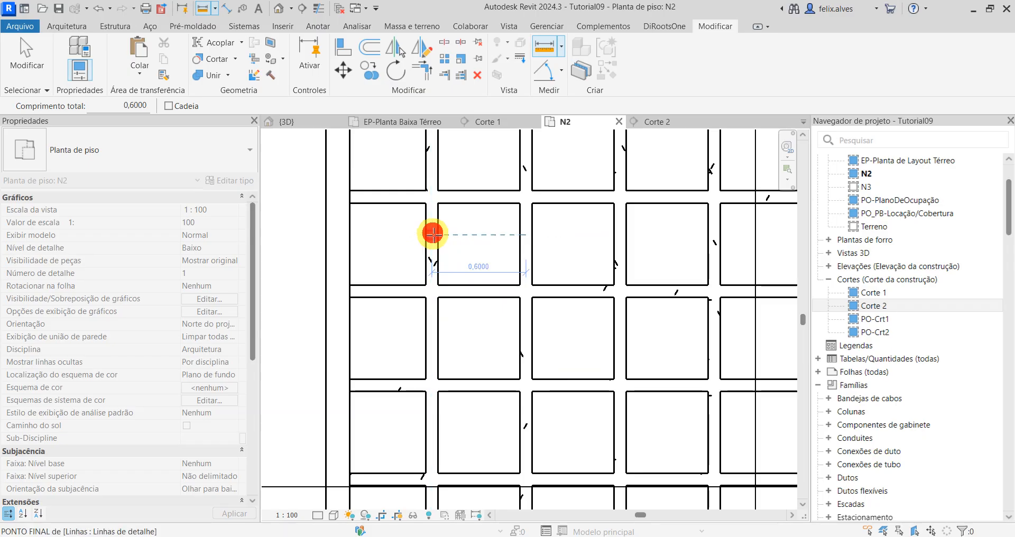
pyautogui.press('Escape')
pyautogui.press('Escape')
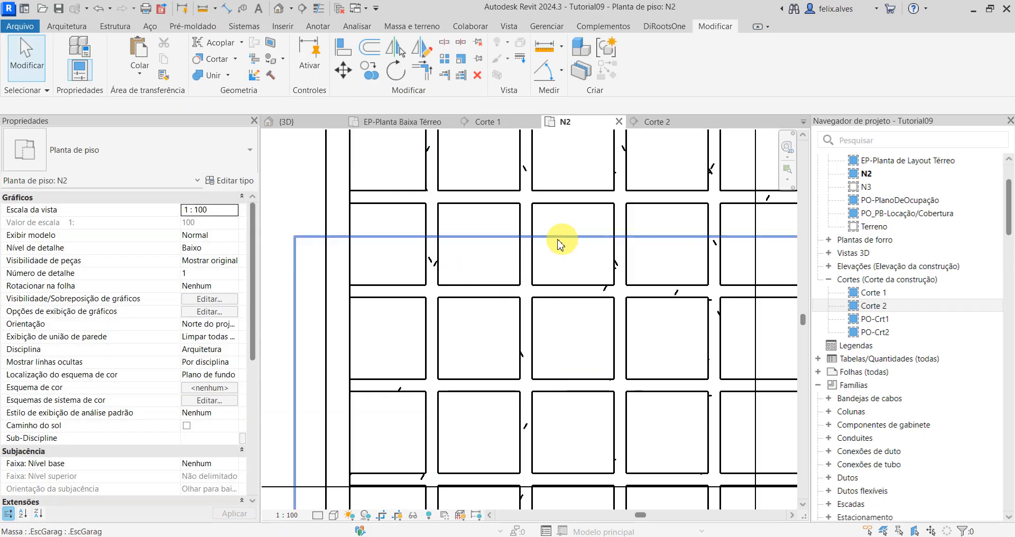
# Step: Measure the distance from the axis of the first crosswise rib to the centreline of the west wall
pyautogui.click(539, 53)
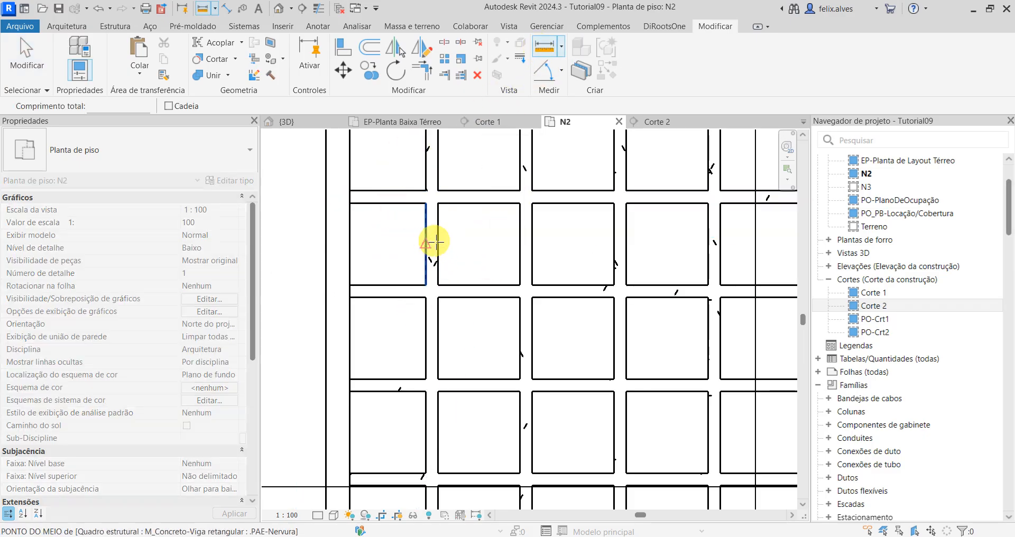
pyautogui.click(432, 241)
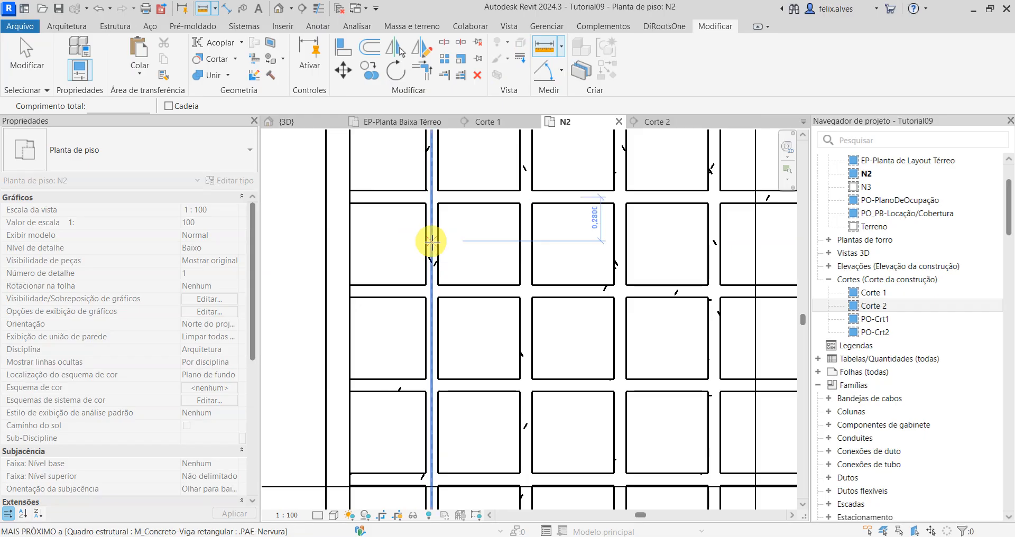
pyautogui.click(343, 241)
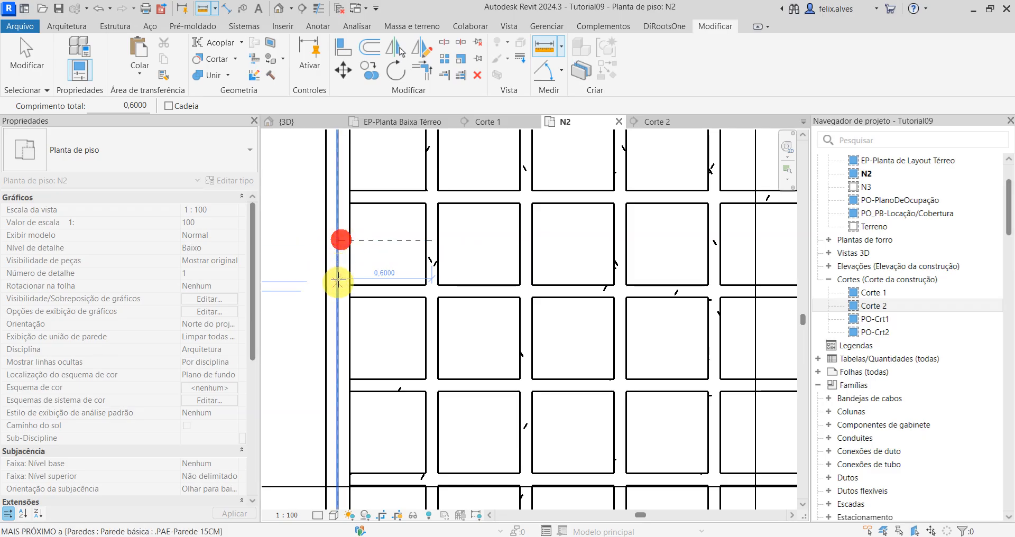
pyautogui.press('Escape')
pyautogui.press('Escape')
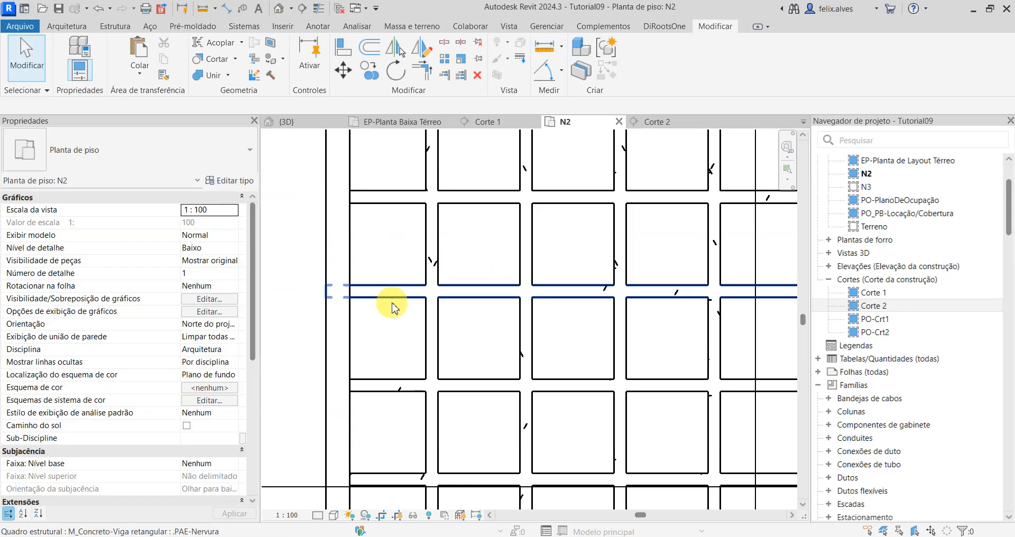
# Step: Open the boundary sketch of the crosswise rib beam system in plan N2 for editing
pyautogui.scroll(-3, 392, 307)
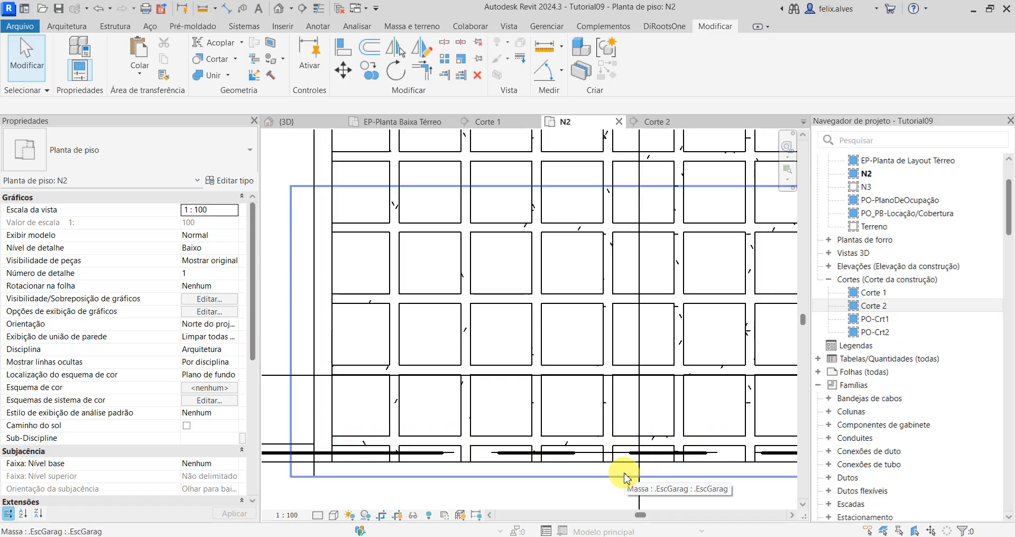
pyautogui.scroll(-1, 622, 352)
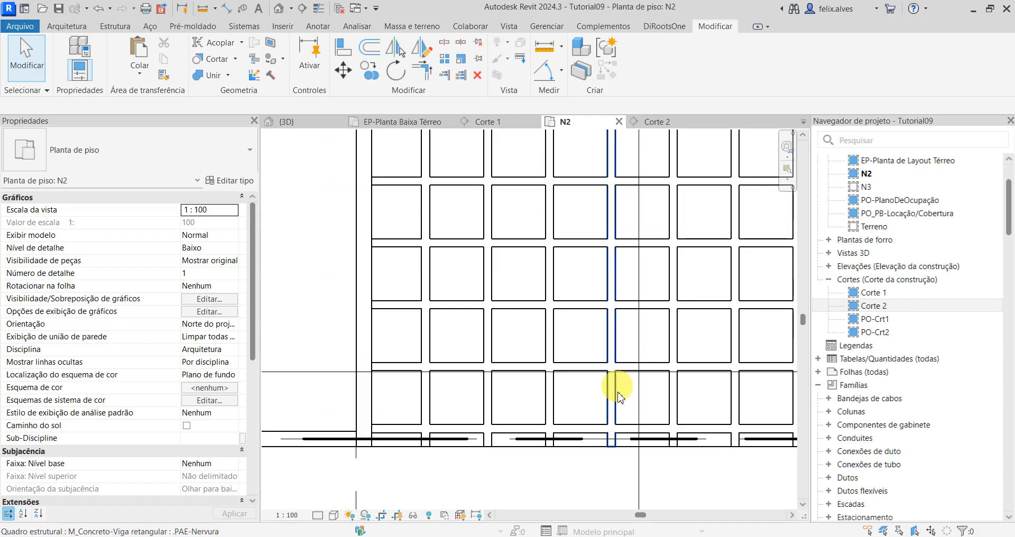
pyautogui.scroll(-3, 629, 438)
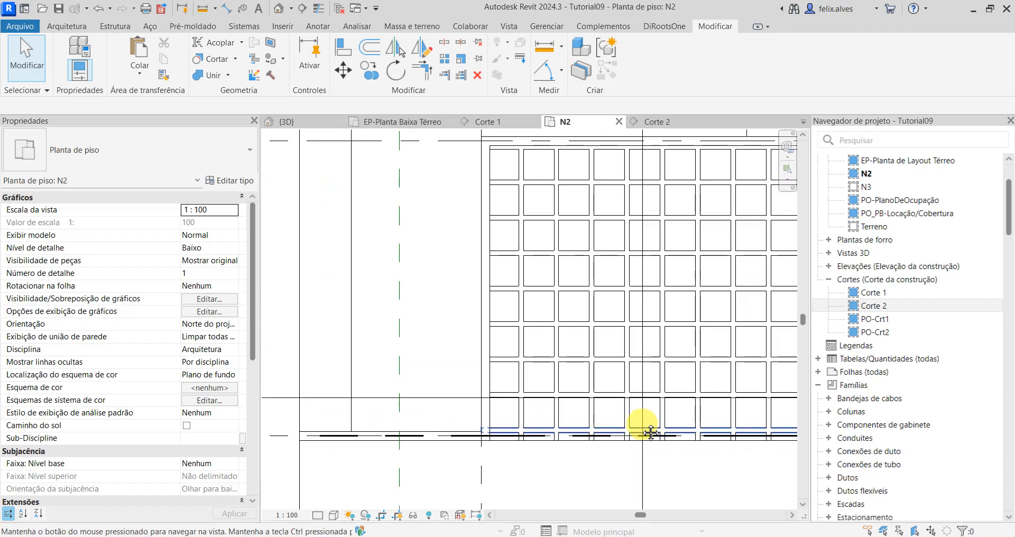
pyautogui.scroll(5, 607, 414)
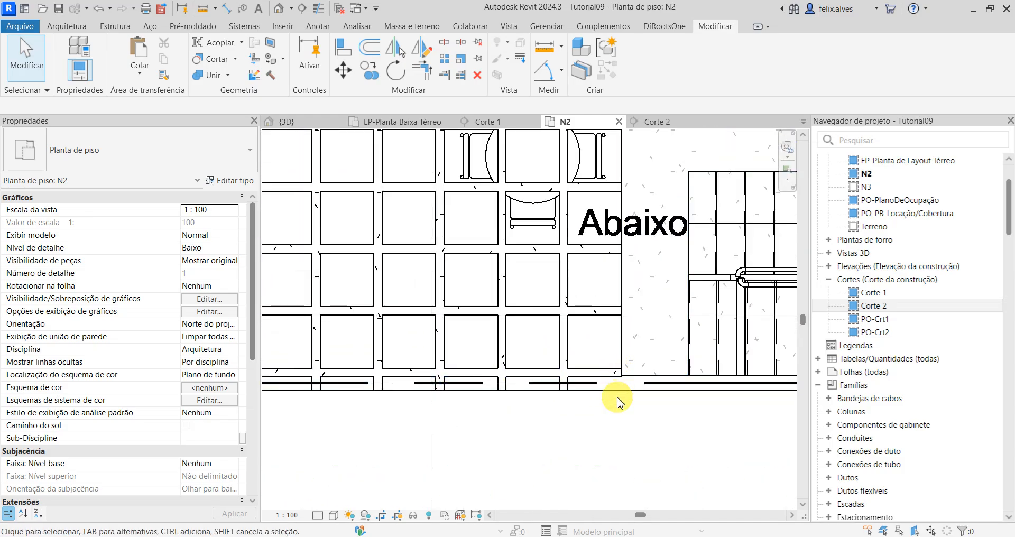
pyautogui.click(565, 351)
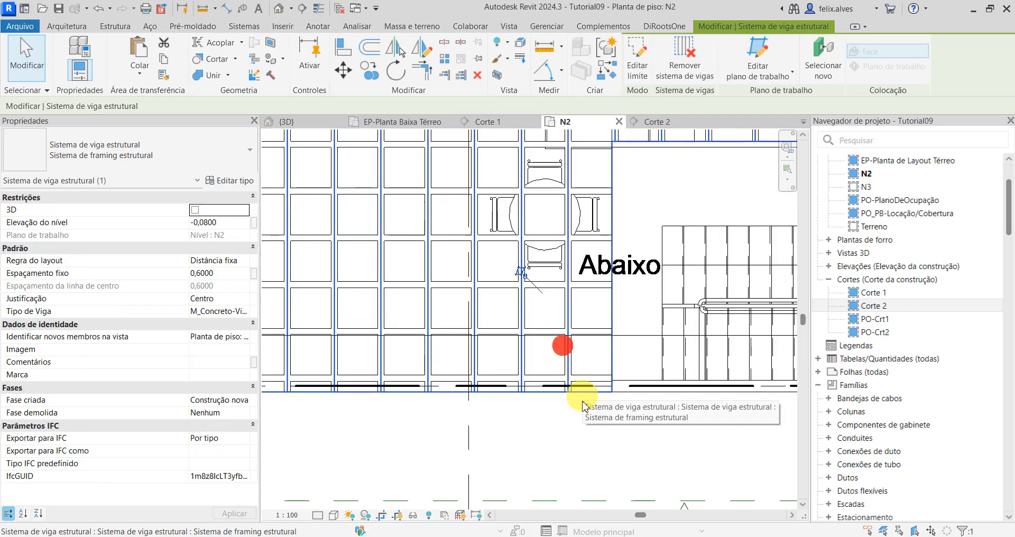
pyautogui.scroll(-3, 563, 344)
pyautogui.moveTo(524, 424)
pyautogui.mouseDown(button='middle')
pyautogui.moveTo(587, 424)
pyautogui.moveTo(619, 409)
pyautogui.mouseUp(button='middle')
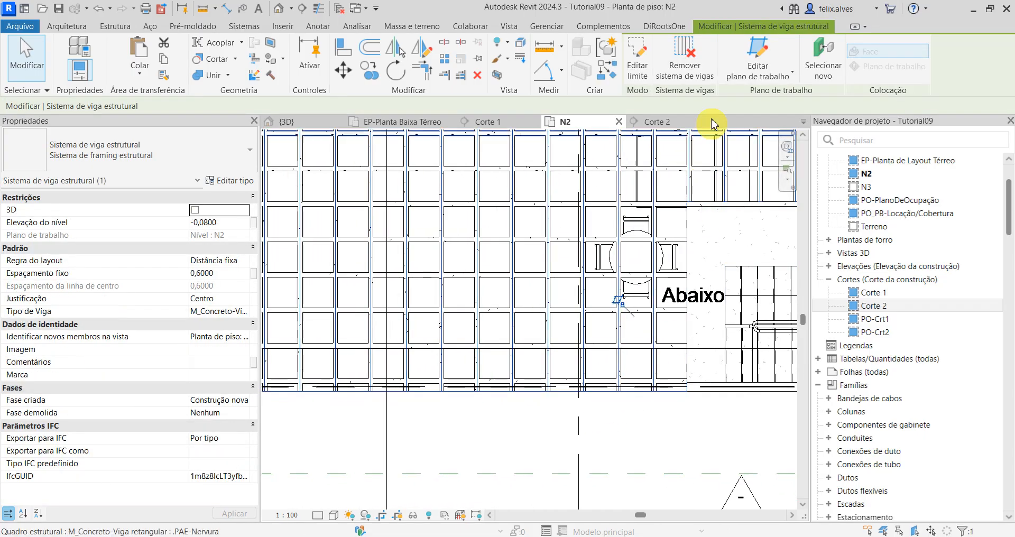
pyautogui.click(642, 57)
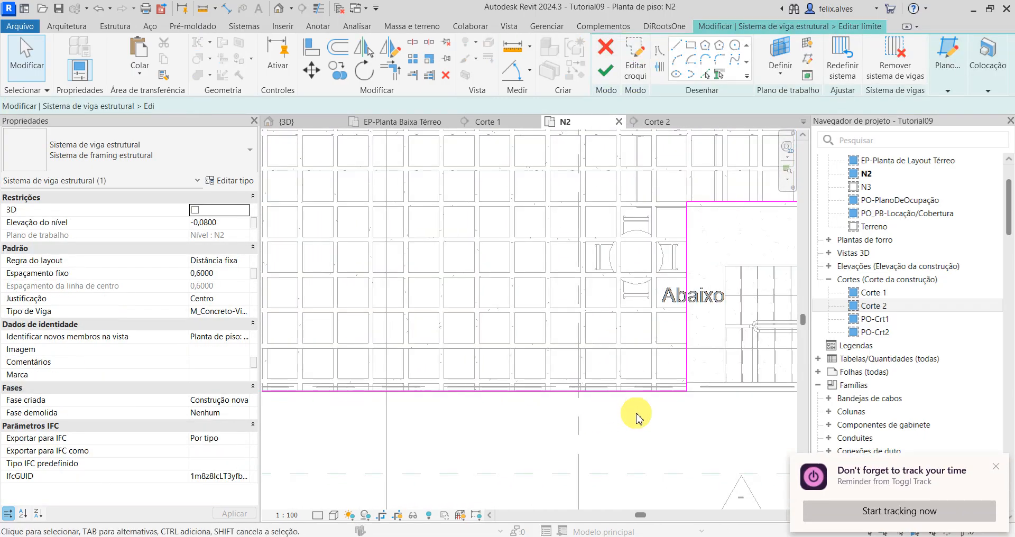
# Step: Align the beam system's south boundary line with the north face of the southernmost lengthwise rib
pyautogui.scroll(1, 637, 415)
pyautogui.press('a')
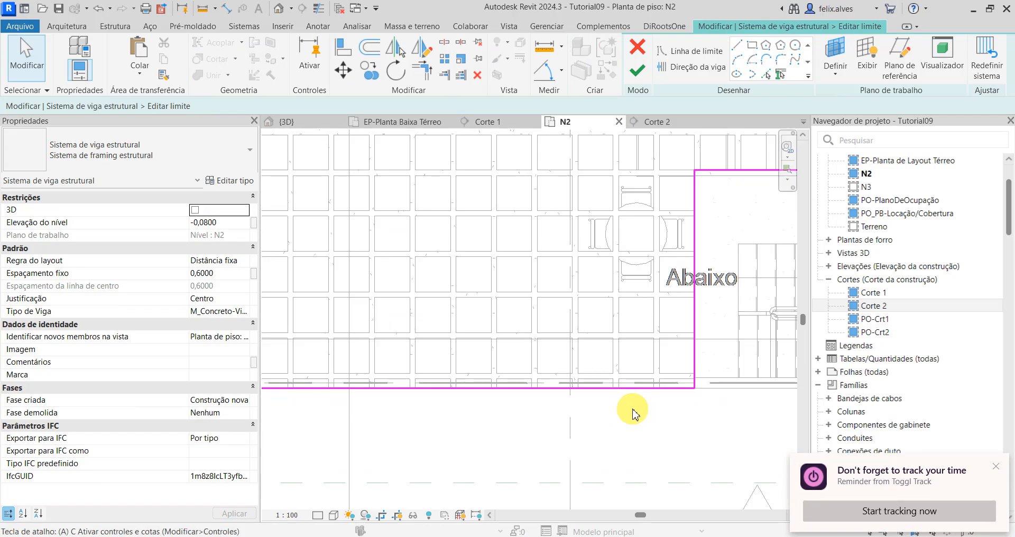
pyautogui.press('l')
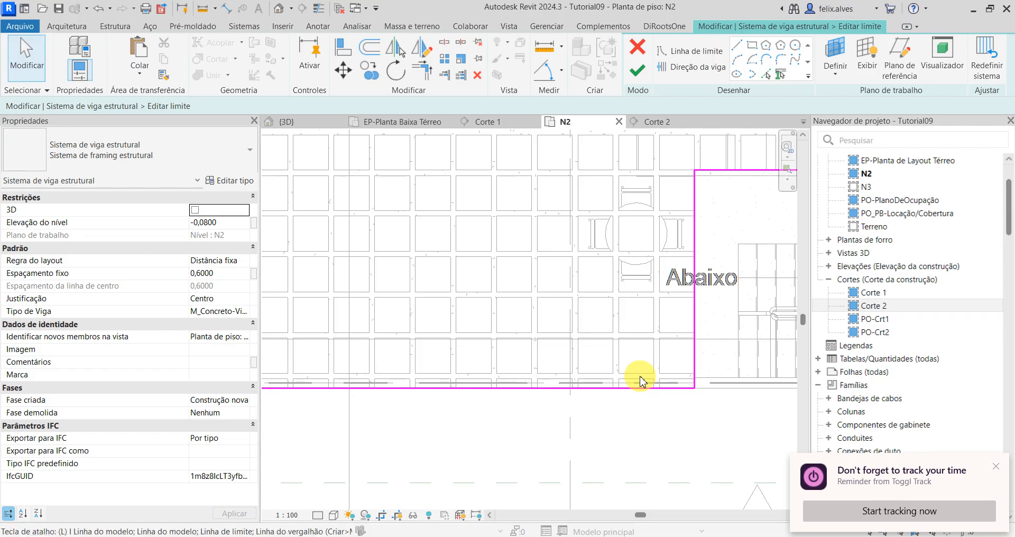
pyautogui.click(345, 46)
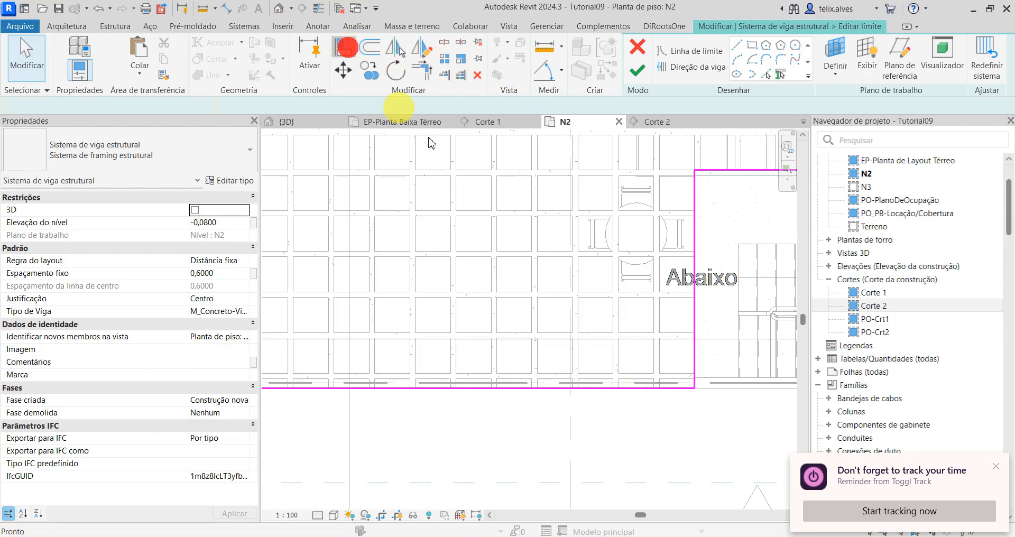
pyautogui.click(635, 375)
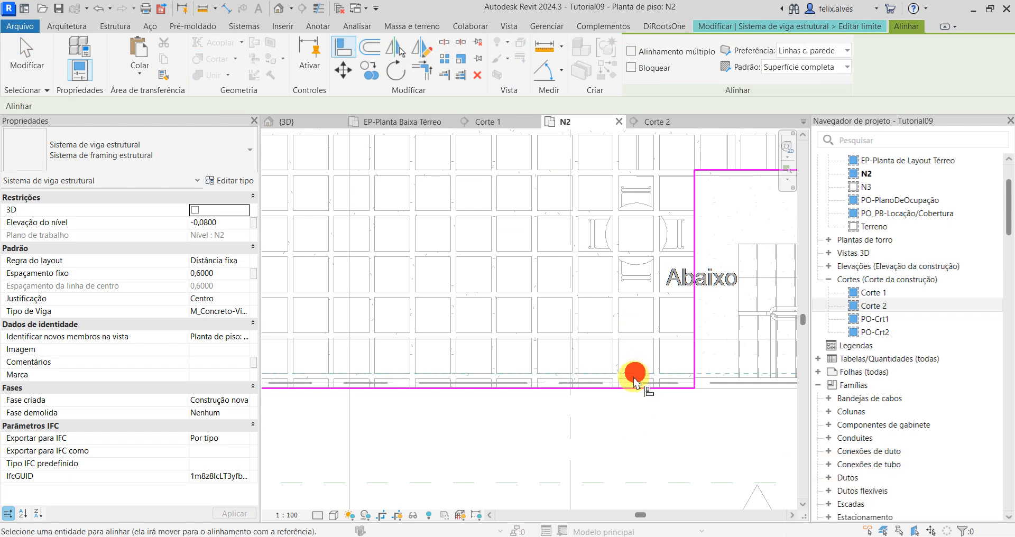
pyautogui.scroll(4, 635, 374)
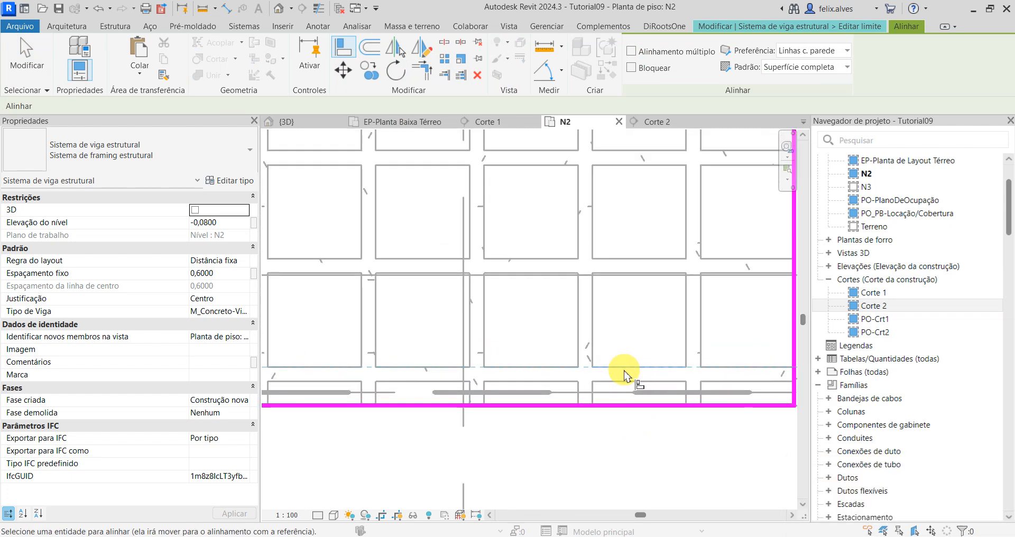
pyautogui.click(628, 382)
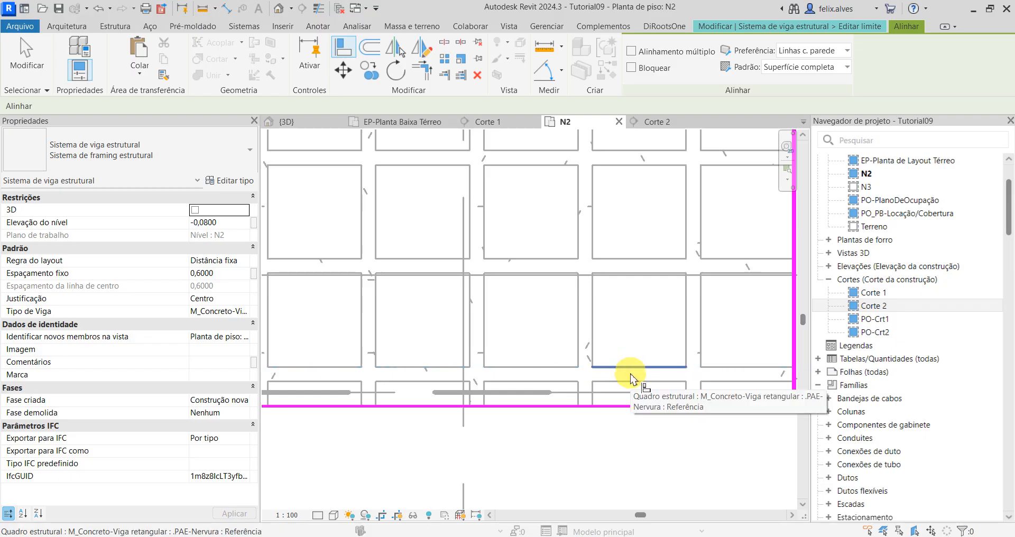
pyautogui.press('Tab')
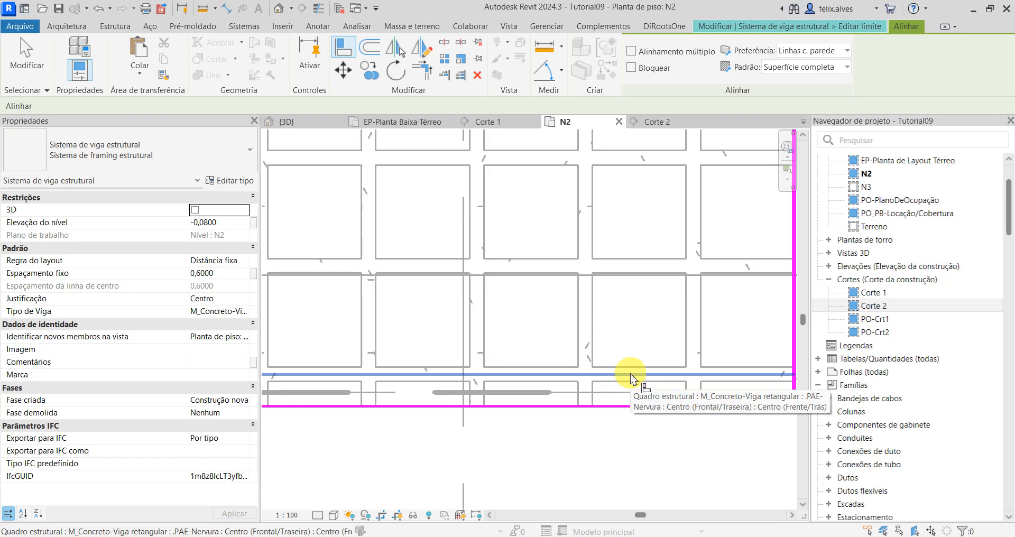
pyautogui.click(634, 366)
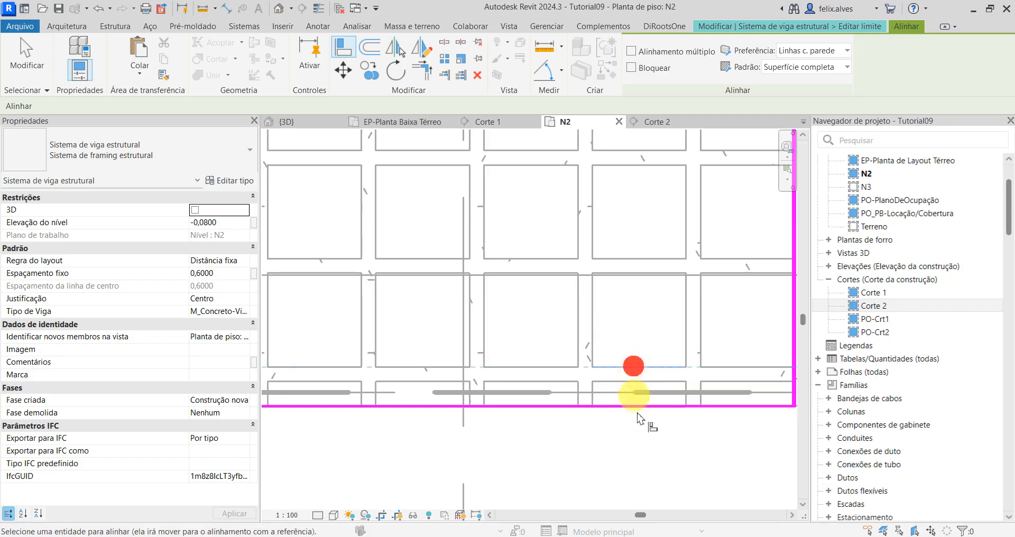
pyautogui.click(640, 407)
pyautogui.scroll(-4, 640, 472)
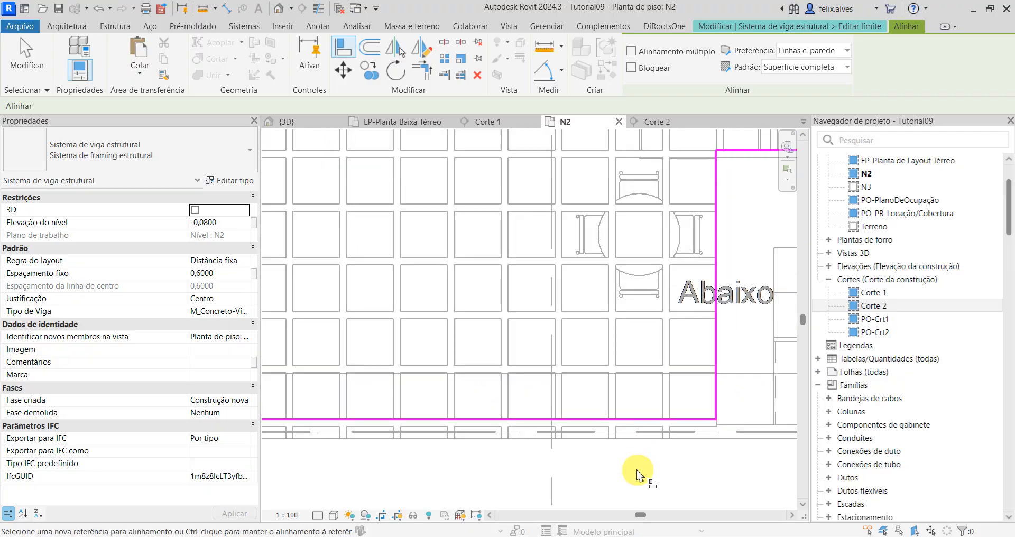
# Step: Align the beam system's west boundary line with the inner face of the west wall and finish the boundary edit
pyautogui.moveTo(472, 451); pyautogui.dragTo(709, 423, button='middle')
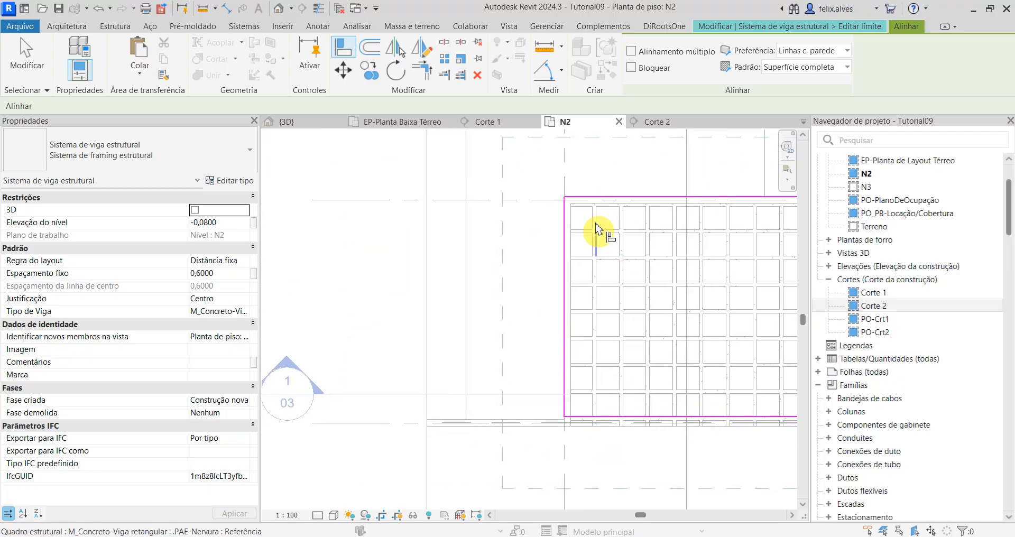
pyautogui.scroll(3, 583, 249)
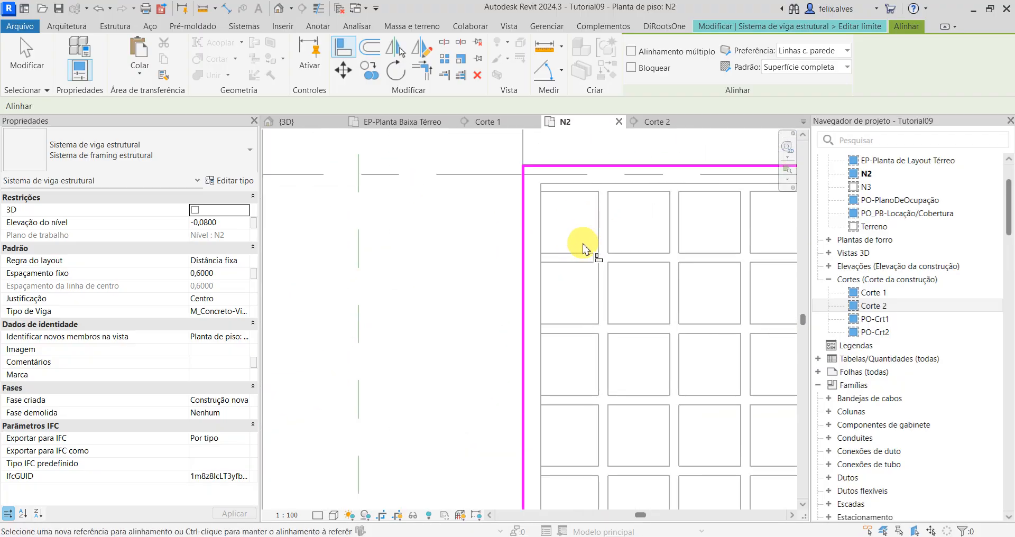
pyautogui.click(541, 331)
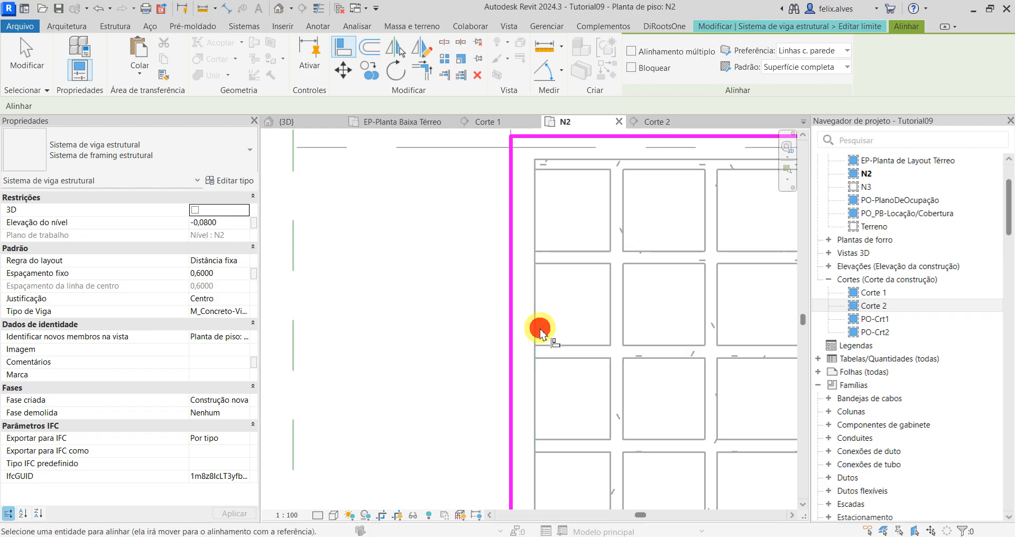
pyautogui.click(509, 332)
pyautogui.scroll(-3, 616, 356)
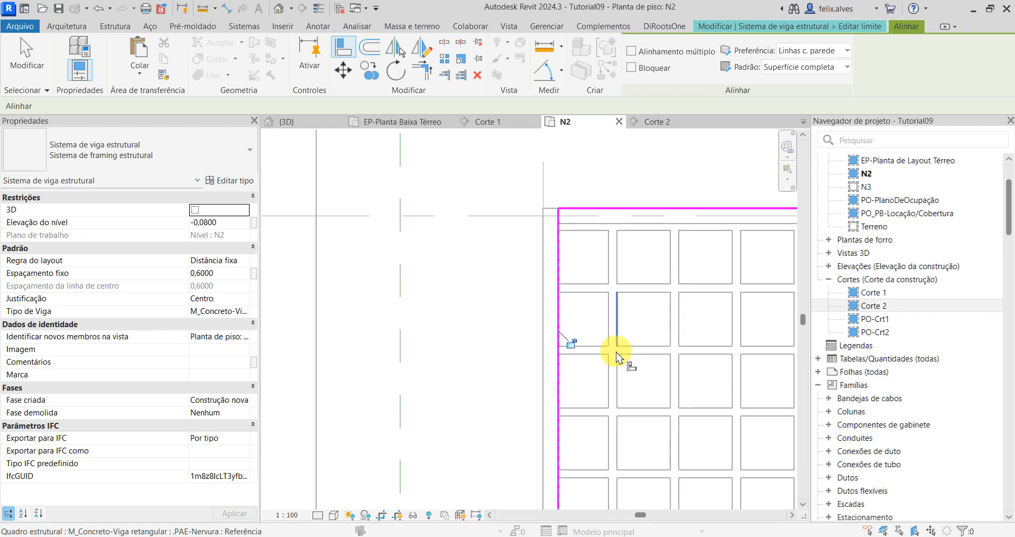
pyautogui.moveTo(613, 350); pyautogui.dragTo(448, 84, button='middle')
pyautogui.scroll(1, 512, 307)
pyautogui.moveTo(504, 328); pyautogui.dragTo(457, 344, button='middle')
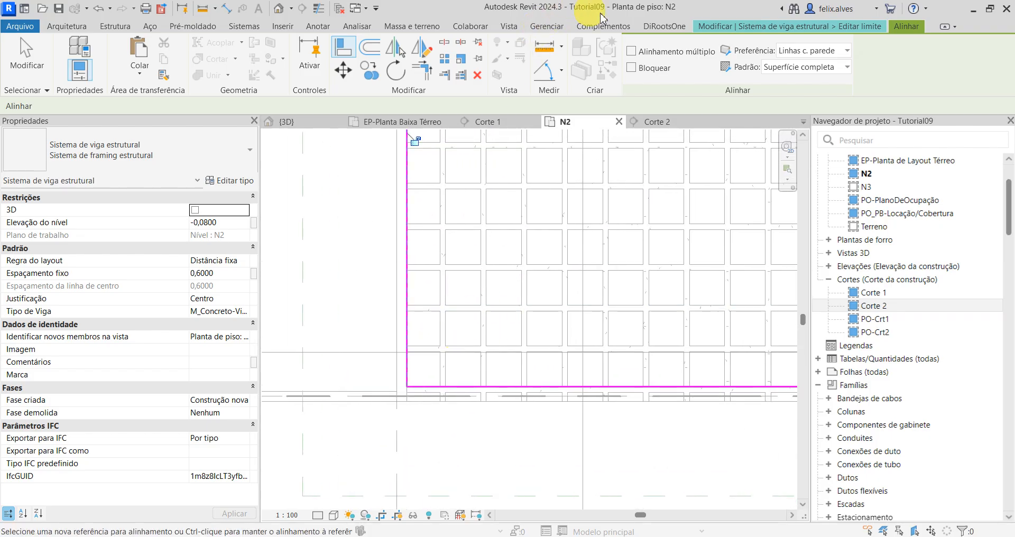
pyautogui.click(862, 29)
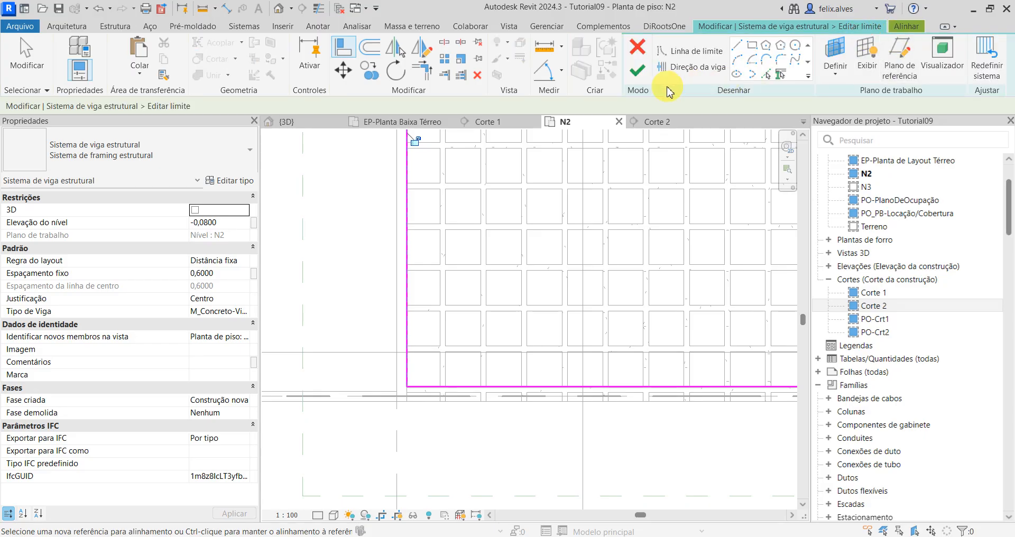
pyautogui.click(648, 76)
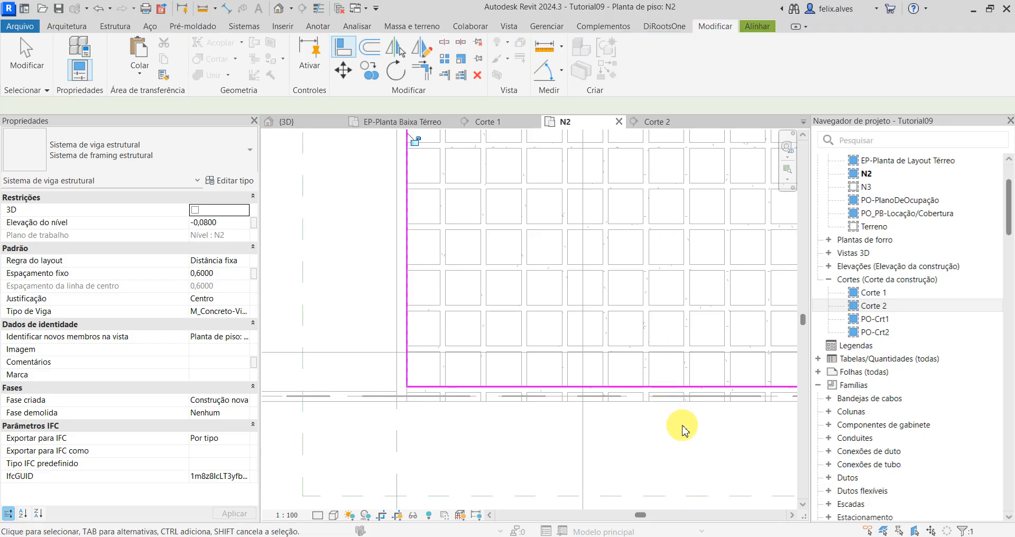
pyautogui.click(656, 418)
# Step: Examine where the crosswise ribs end along the south wall in plan N2
pyautogui.scroll(2, 471, 390)
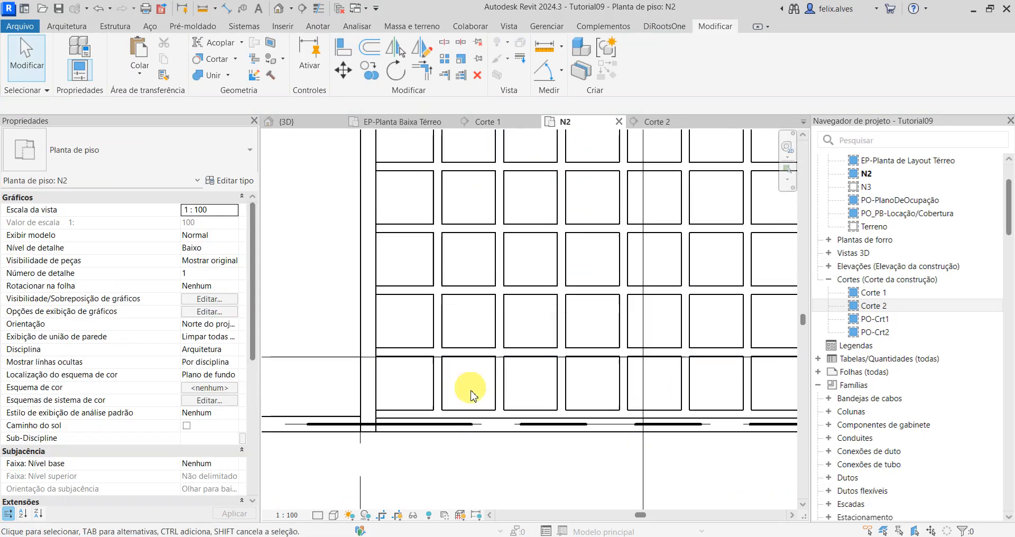
pyautogui.scroll(-4, 497, 468)
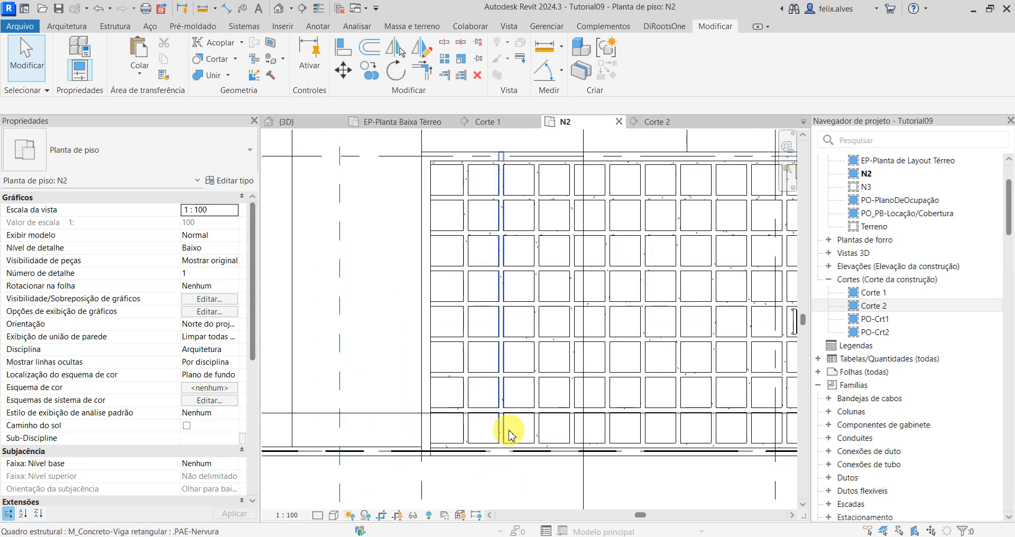
pyautogui.moveTo(451, 426); pyautogui.dragTo(532, 362, button='middle')
pyautogui.scroll(5, 460, 424)
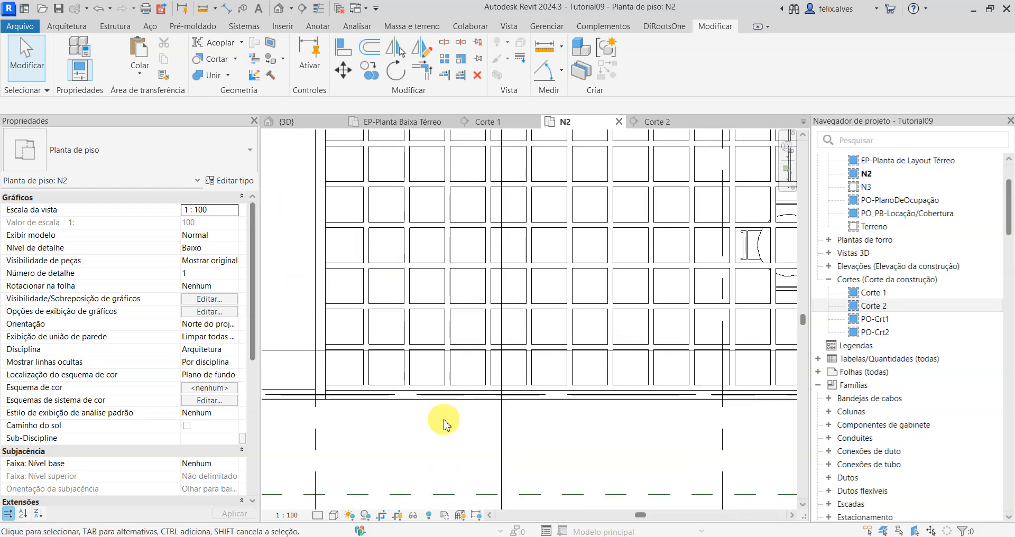
pyautogui.moveTo(465, 390); pyautogui.dragTo(465, 414, button='middle')
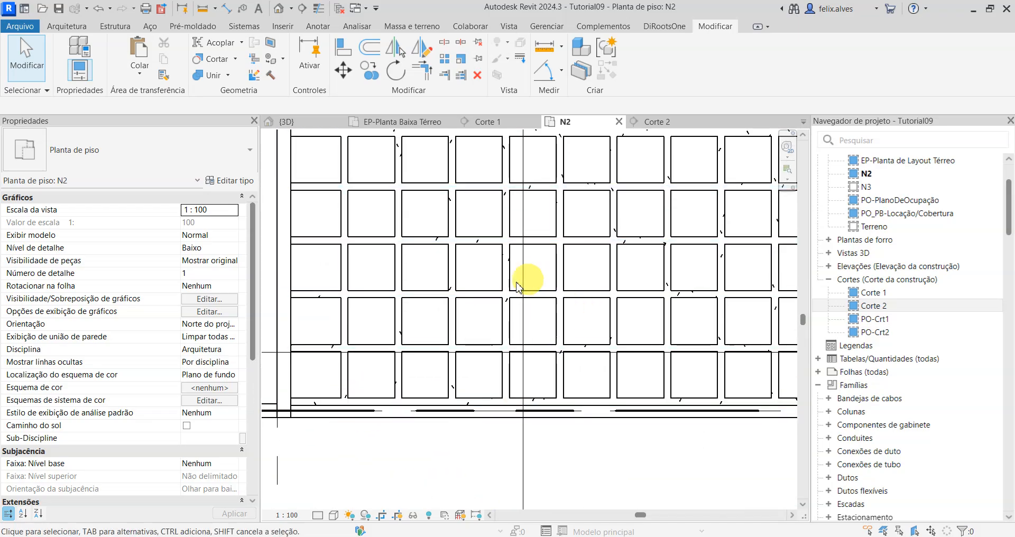
pyautogui.scroll(-2, 480, 309)
pyautogui.scroll(1, 394, 376)
# Step: Open the 3D view and examine the rib grid along the outer wall and beside the staircase
pyautogui.click(279, 122)
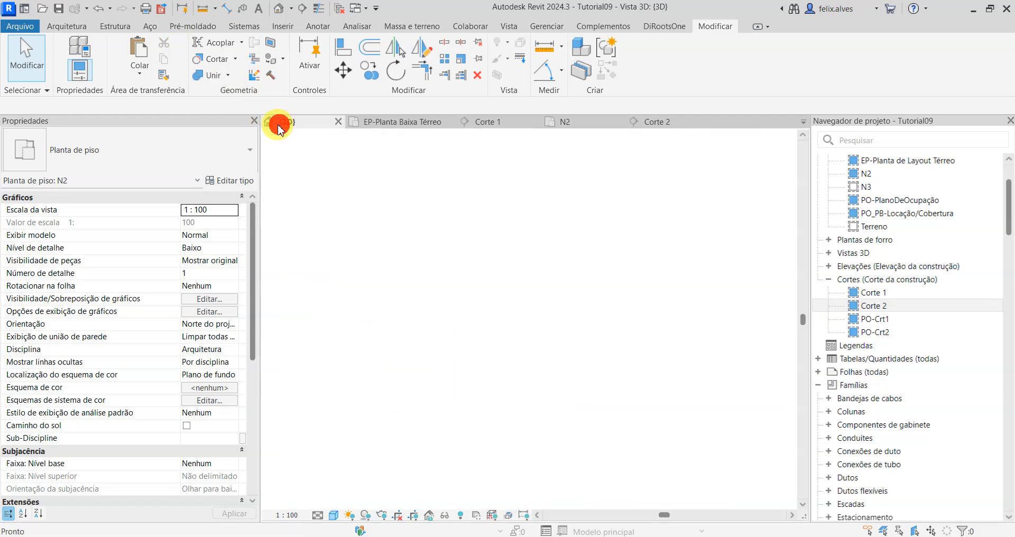
pyautogui.keyDown('shift'); pyautogui.moveTo(483, 392); pyautogui.dragTo(625, 354, button='middle'); pyautogui.keyUp('shift')
pyautogui.scroll(2, 567, 356)
pyautogui.scroll(3, 567, 355)
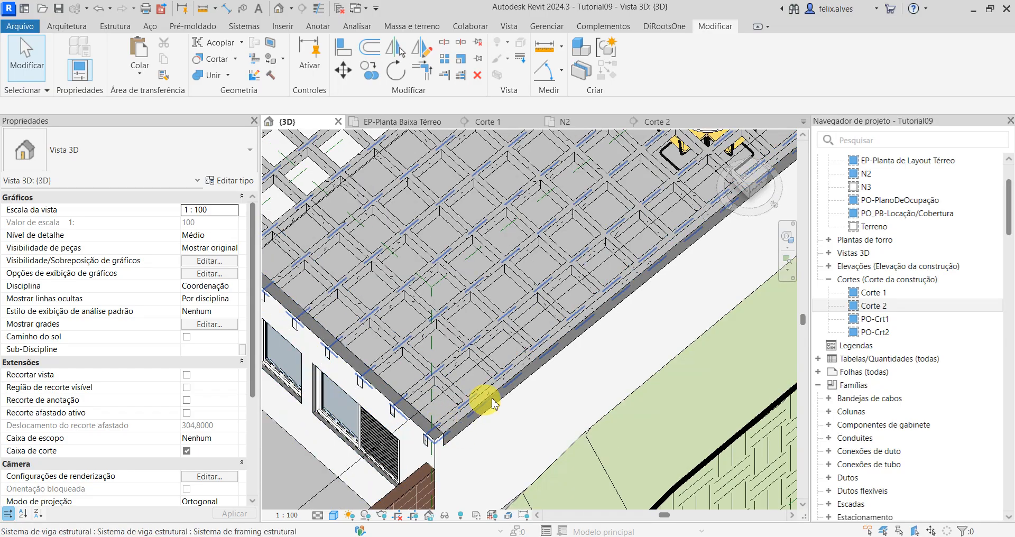
pyautogui.scroll(-2, 637, 286)
pyautogui.moveTo(497, 310); pyautogui.dragTo(266, 421, button='middle')
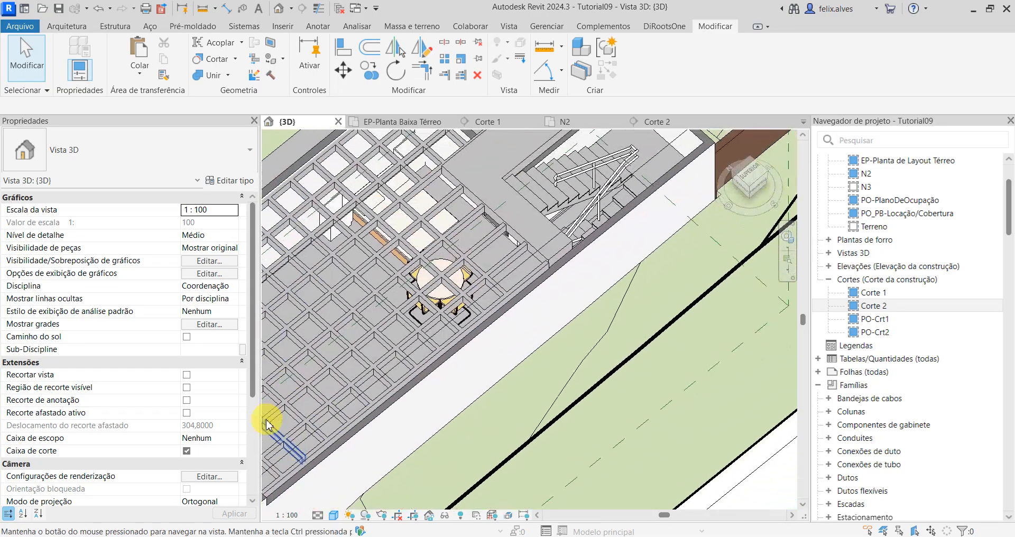
pyautogui.scroll(1, 632, 278)
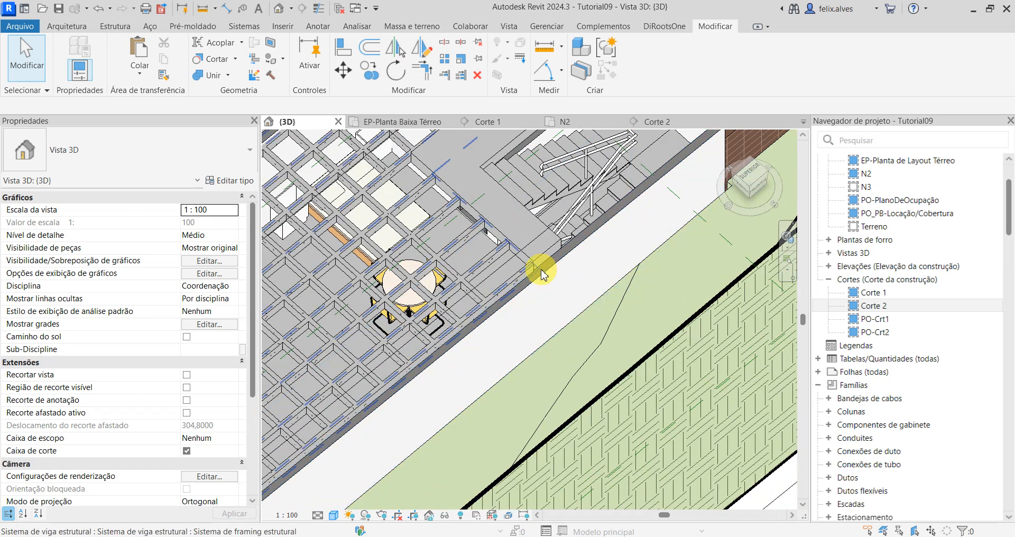
pyautogui.scroll(-1, 554, 266)
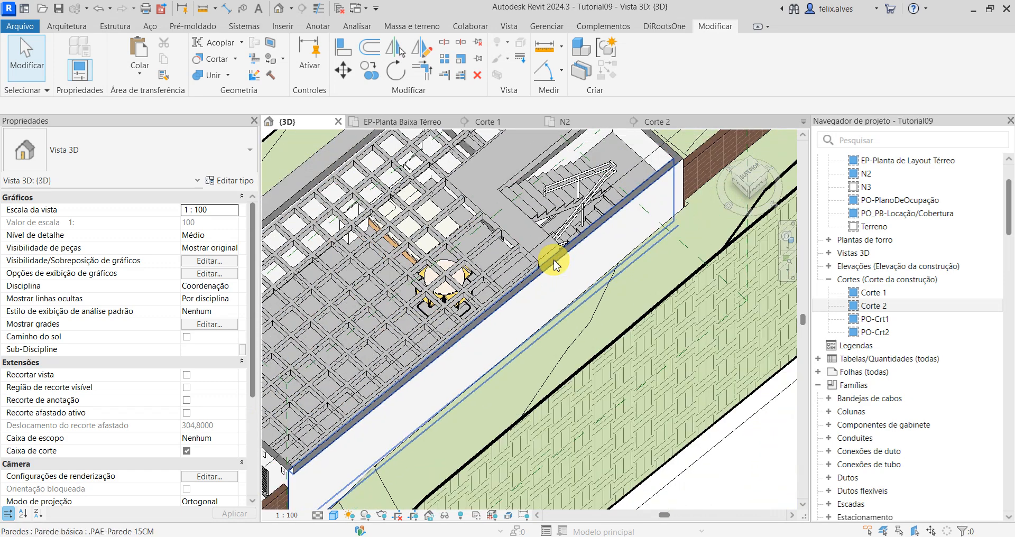
# Step: Start a structural beam in plan N2 and duplicate the .PAE-Nervura type as .PAE-Viga de Borda
pyautogui.click(111, 28)
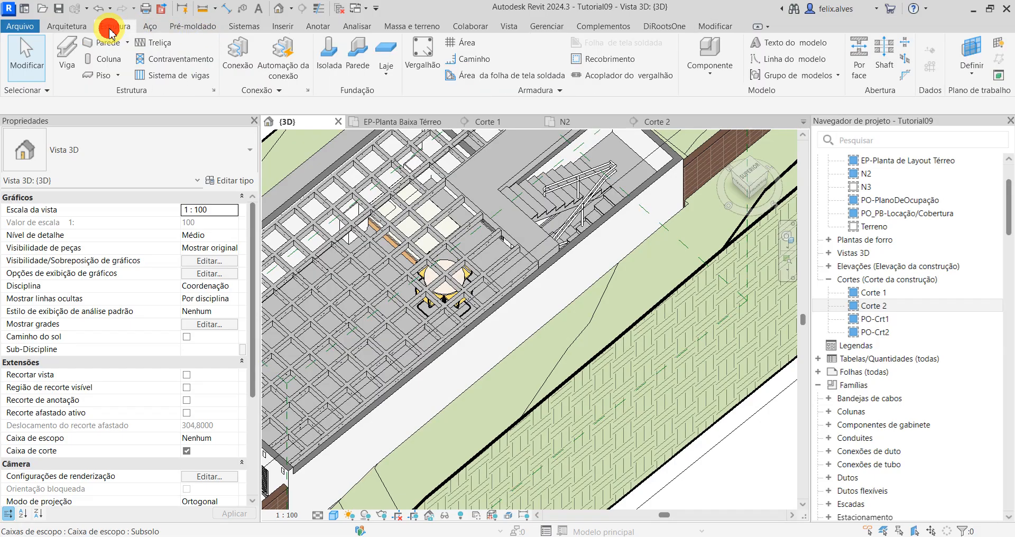
pyautogui.click(67, 53)
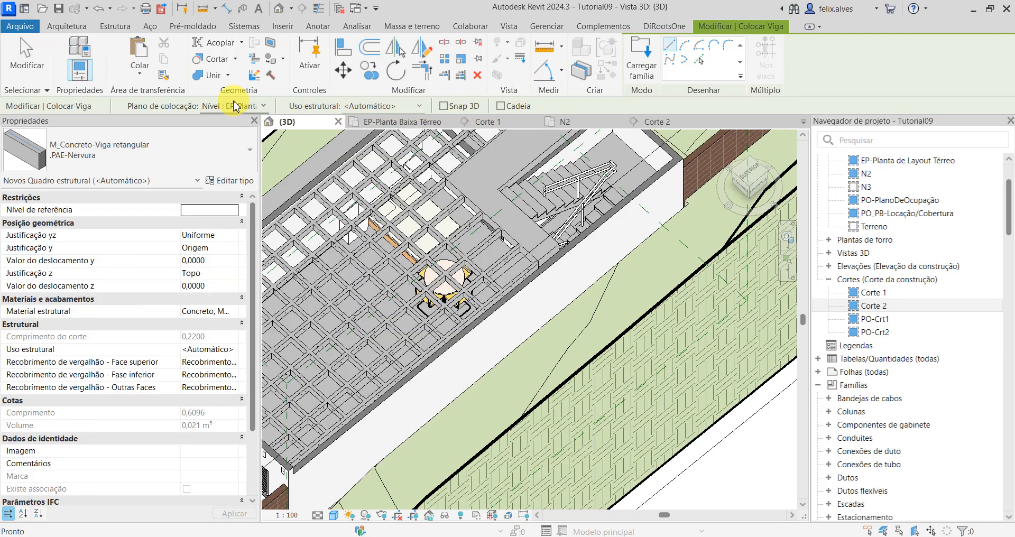
pyautogui.click(566, 123)
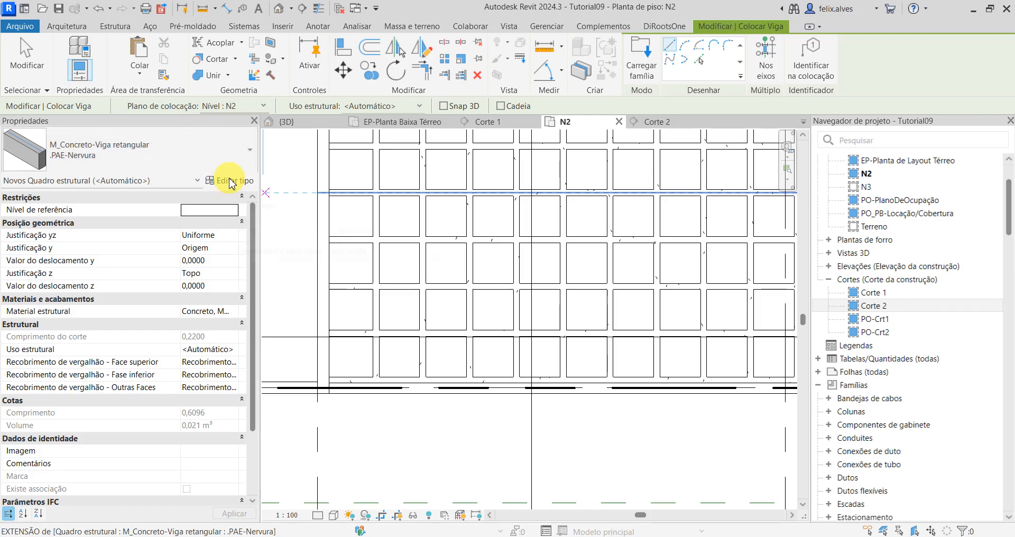
pyautogui.click(231, 180)
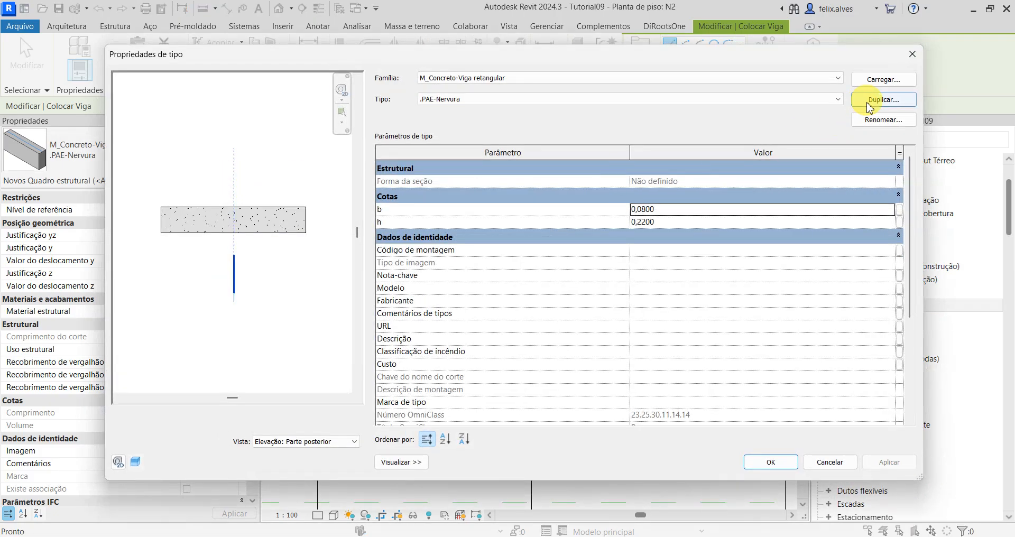
pyautogui.click(872, 101)
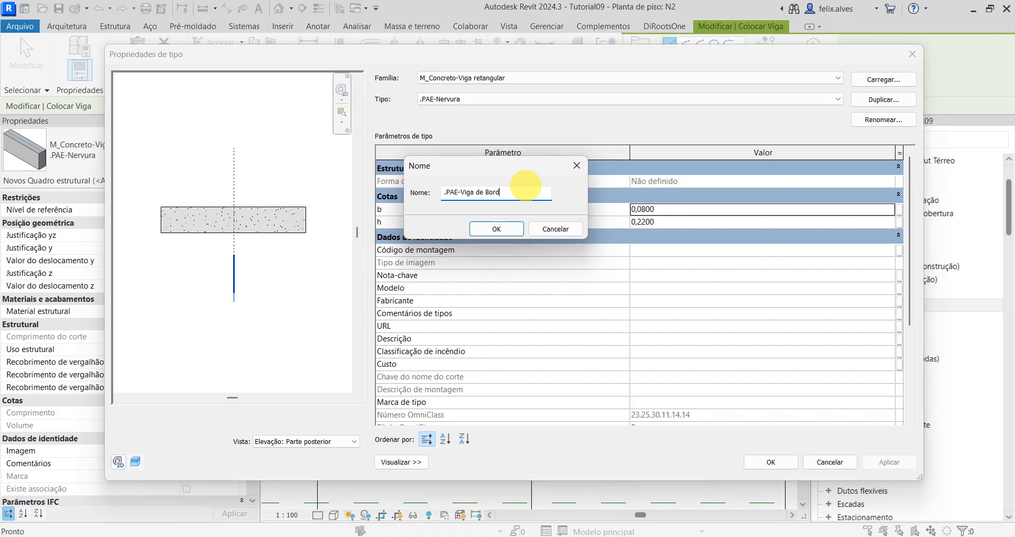
pyautogui.click(498, 230)
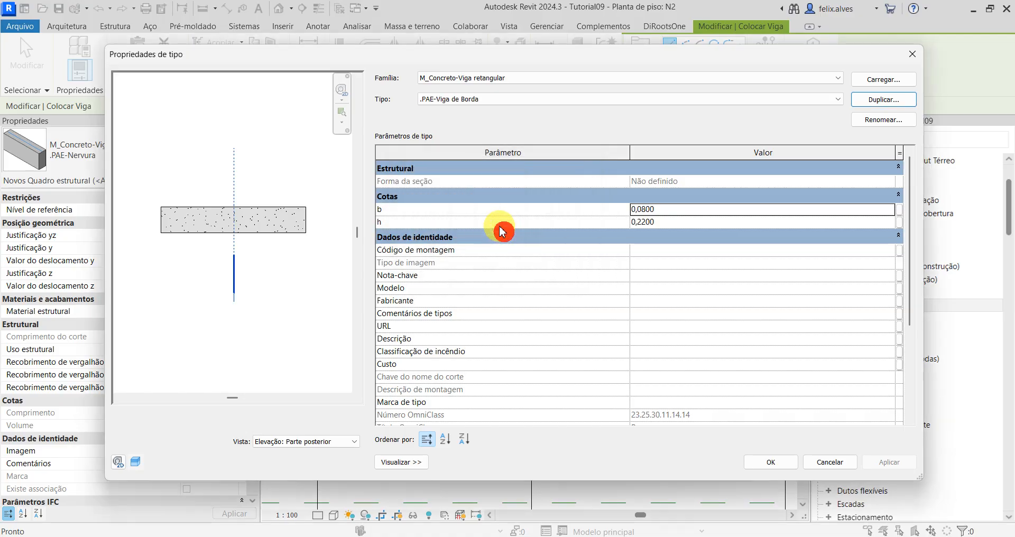
# Step: Set the edge beam type's width b to 0.20 m and height h to 0.30 m, and accept the type properties
pyautogui.click(668, 222)
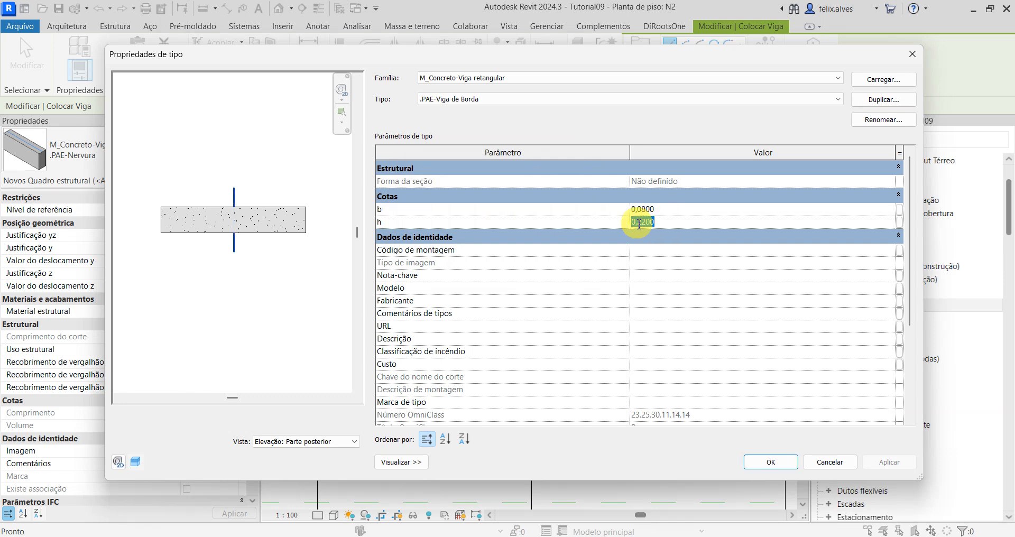
pyautogui.click(673, 210)
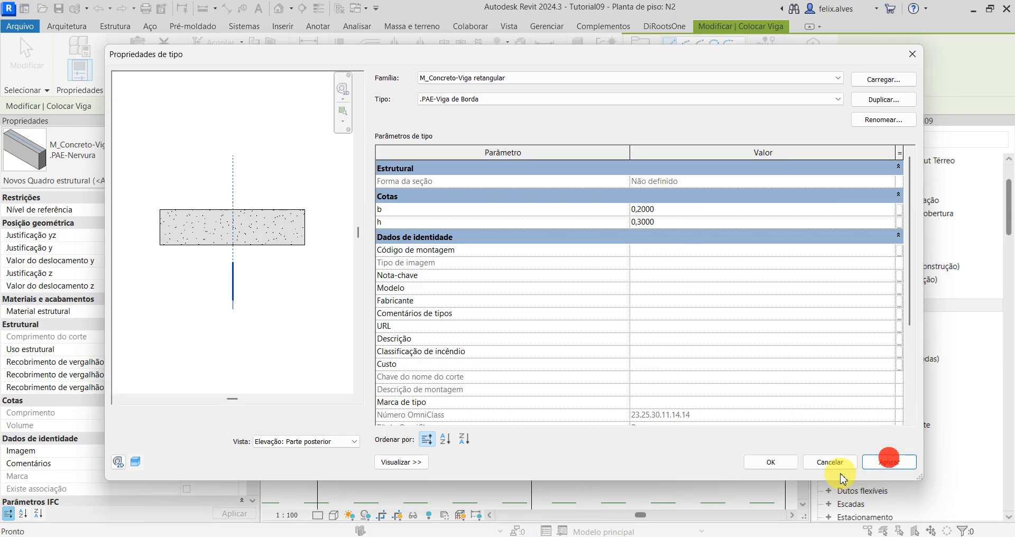
pyautogui.click(777, 463)
# Step: Draw a .PAE-Viga de Borda beam along the south wall axis from axis 2 to slightly beyond axis 4
pyautogui.scroll(-5, 546, 397)
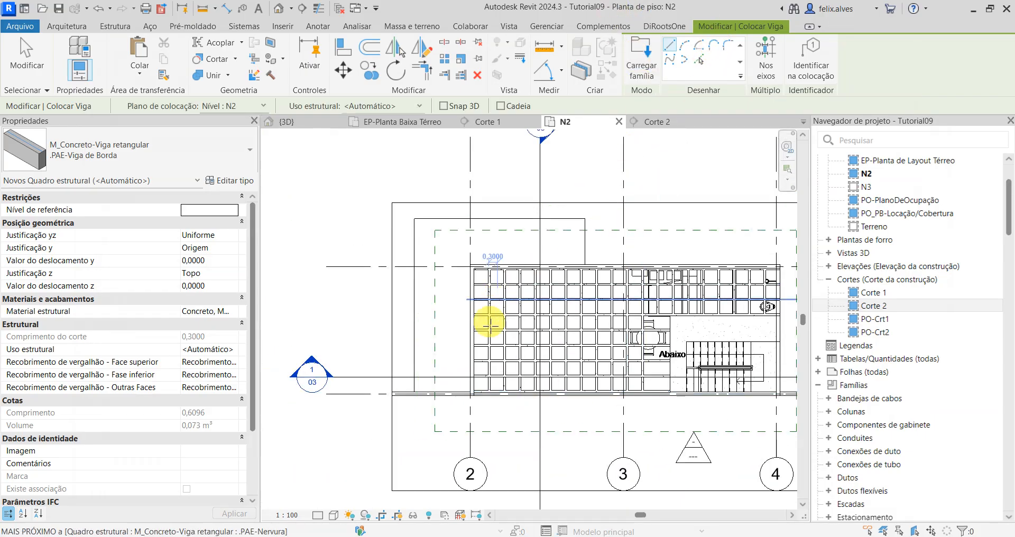
pyautogui.scroll(3, 487, 417)
pyautogui.scroll(2, 444, 484)
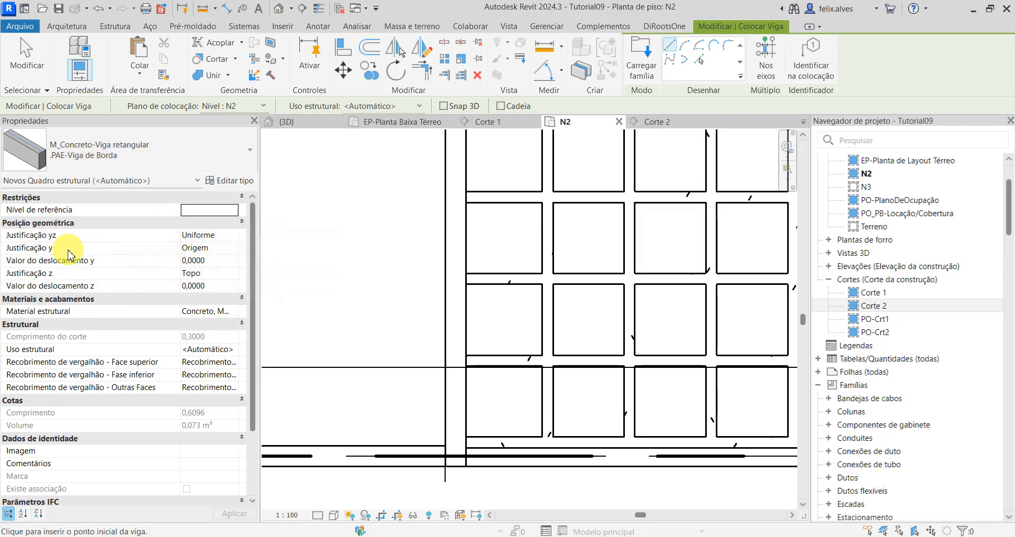
pyautogui.scroll(-2, 69, 253)
pyautogui.scroll(2, 72, 256)
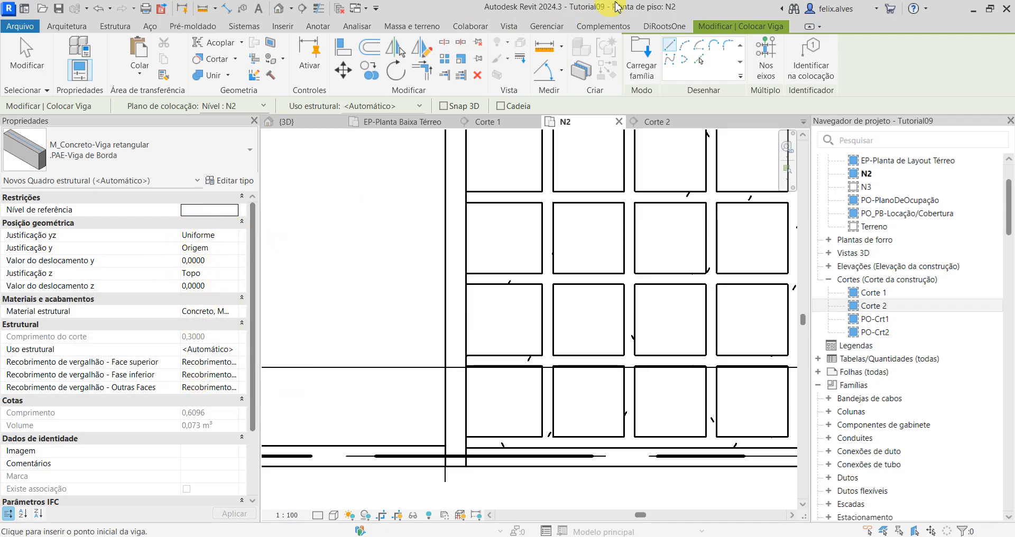
pyautogui.scroll(2, 479, 484)
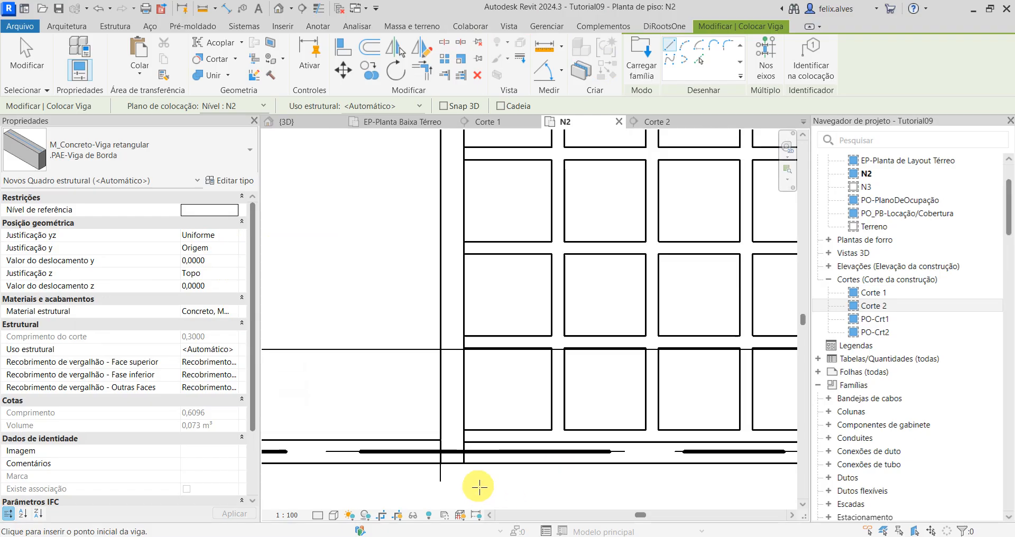
pyautogui.click(432, 444)
pyautogui.scroll(-2, 674, 446)
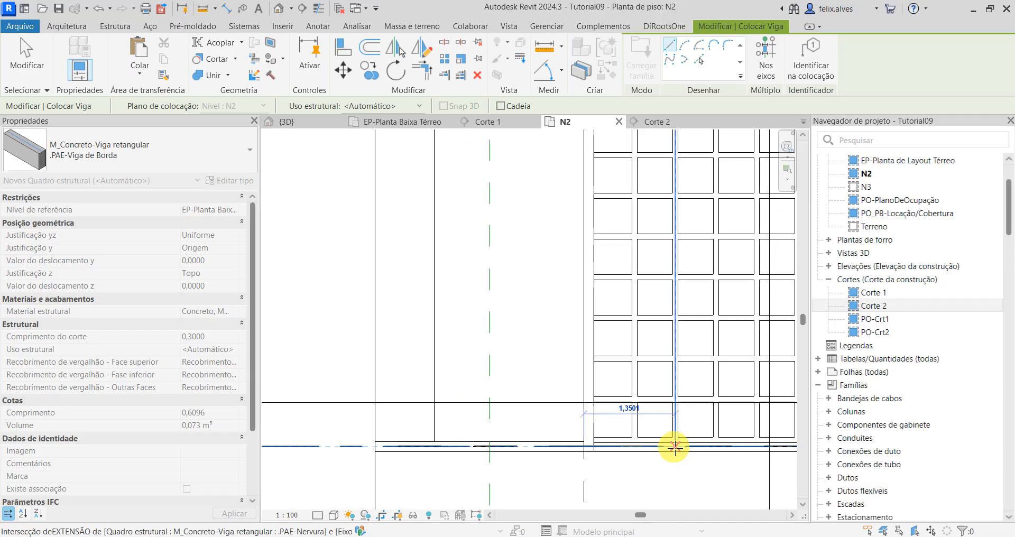
pyautogui.scroll(-5, 675, 447)
pyautogui.moveTo(676, 448); pyautogui.dragTo(324, 390, button='middle')
pyautogui.scroll(4, 696, 393)
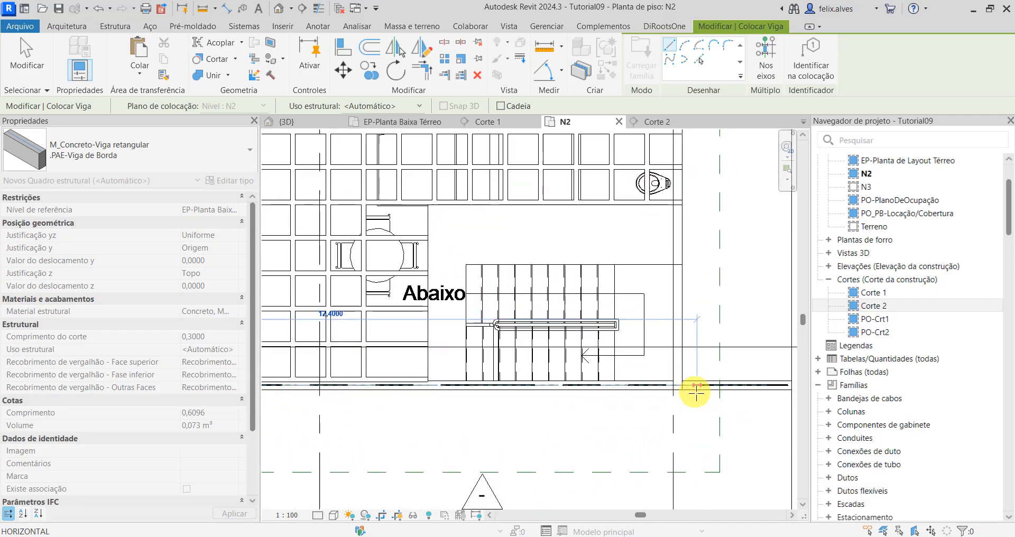
pyautogui.scroll(2, 697, 393)
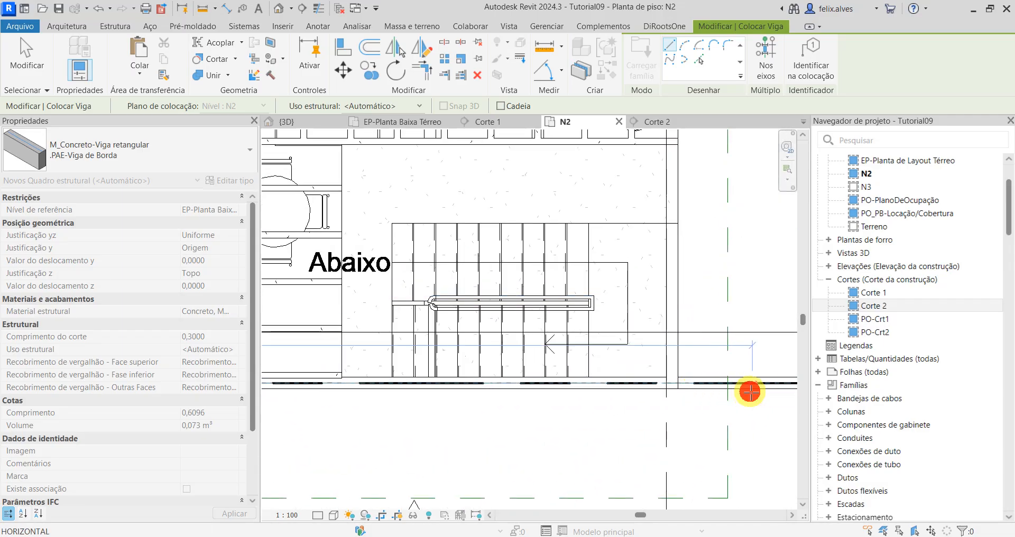
pyautogui.click(751, 392)
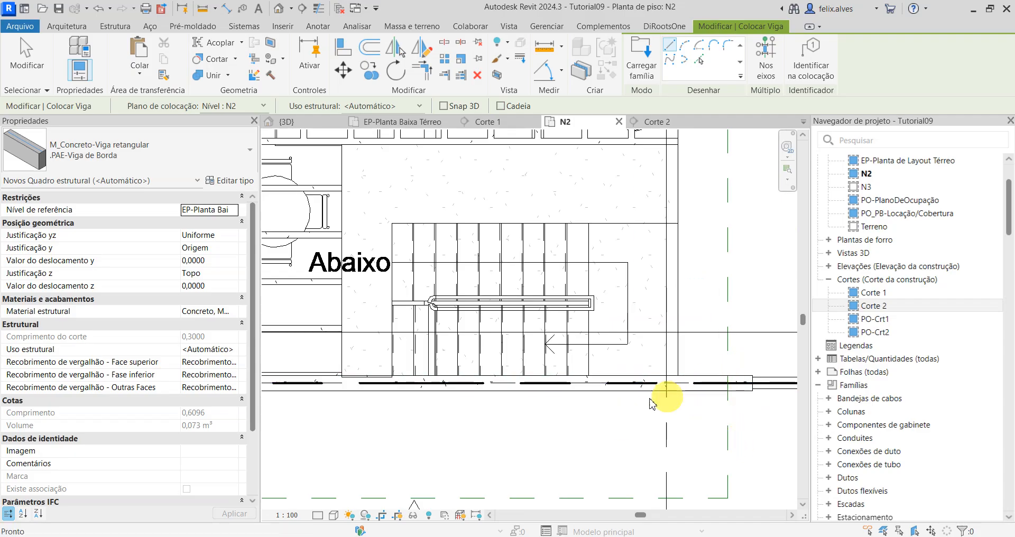
pyautogui.press('Escape')
pyautogui.press('Escape')
# Step: Examine the south edge beam against the rib grid and outer wall in the 3D view
pyautogui.click(307, 121)
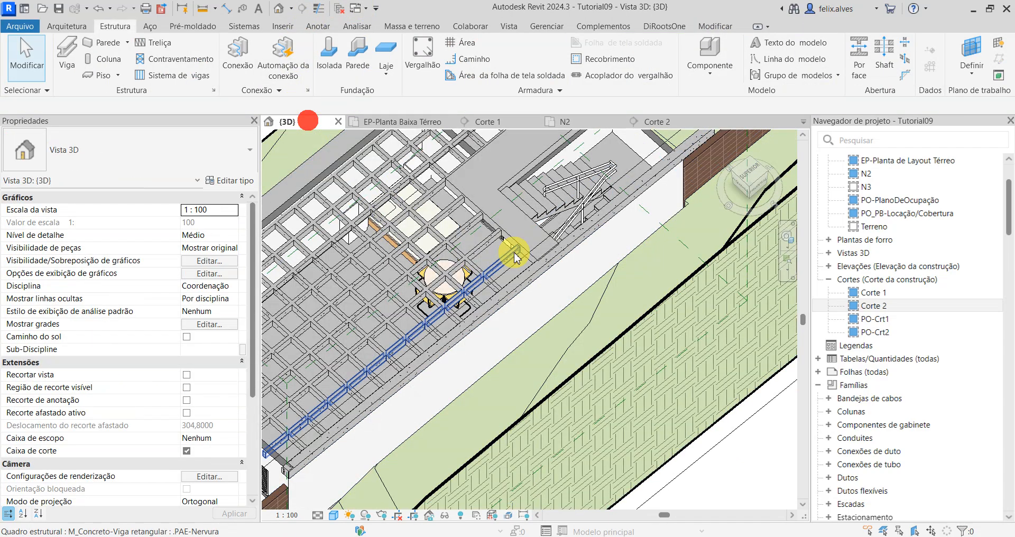
pyautogui.scroll(-2, 514, 253)
pyautogui.scroll(2, 307, 373)
pyautogui.keyDown('shift'); pyautogui.moveTo(457, 365); pyautogui.dragTo(484, 301, button='middle'); pyautogui.keyUp('shift')
pyautogui.scroll(-2, 676, 259)
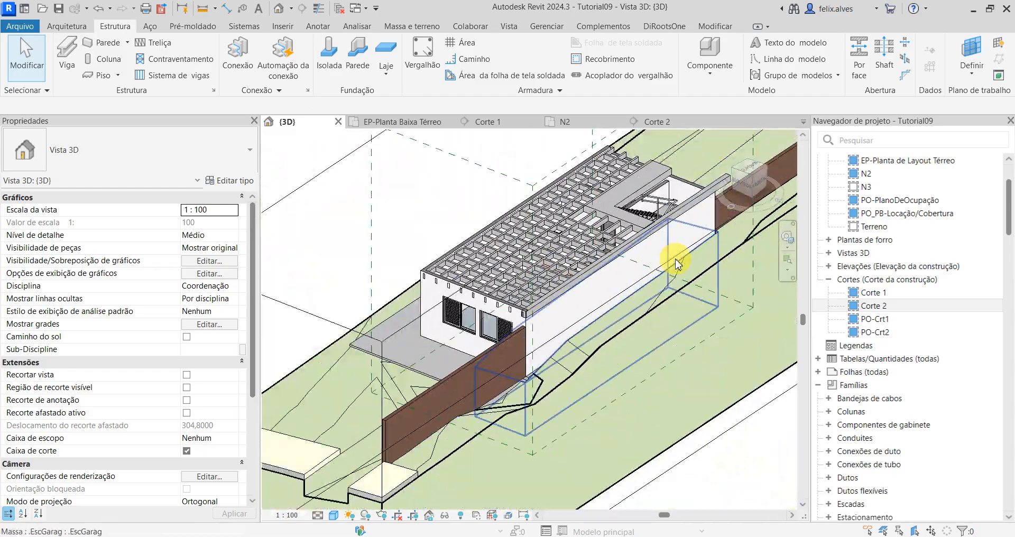
pyautogui.keyDown('shift'); pyautogui.moveTo(676, 260); pyautogui.dragTo(675, 291, button='middle'); pyautogui.keyUp('shift')
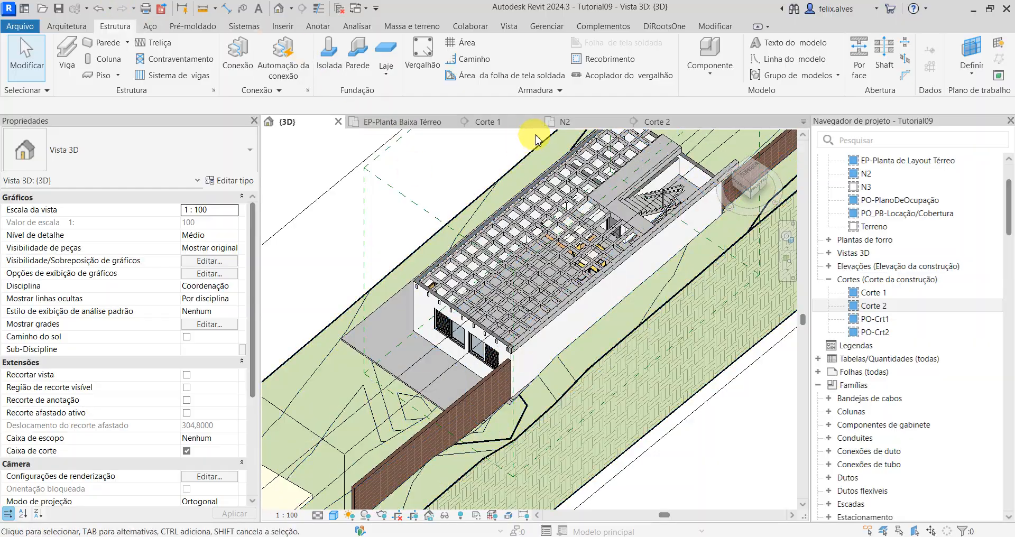
# Step: Draw an edge beam in plan N2 along axis 4, from just south of the south beam to just past the north wall
pyautogui.click(563, 122)
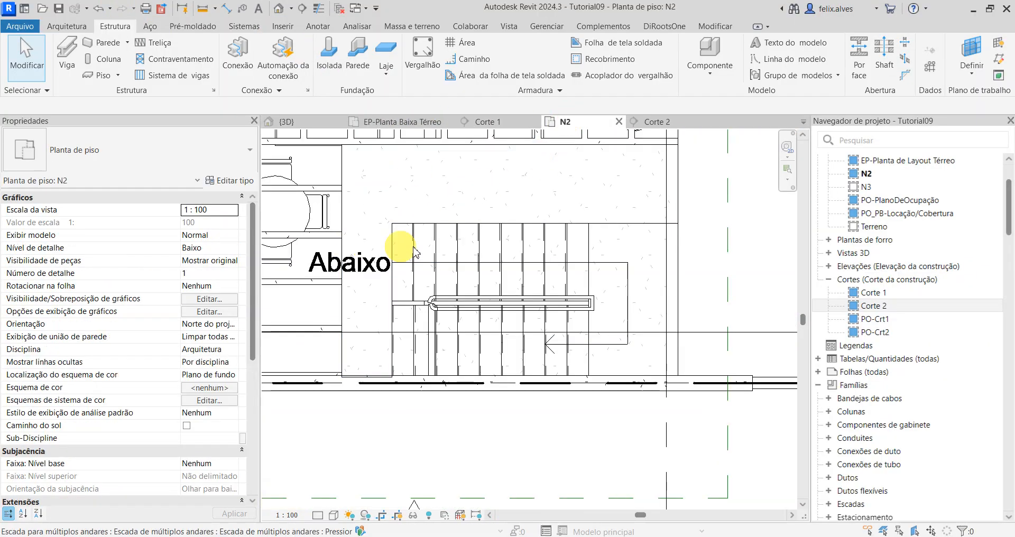
pyautogui.click(80, 51)
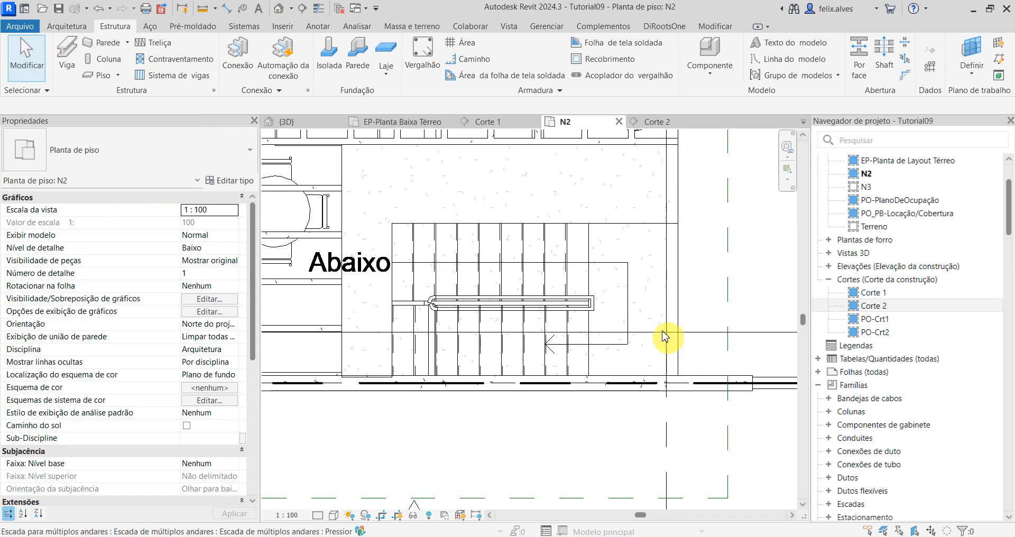
pyautogui.click(72, 57)
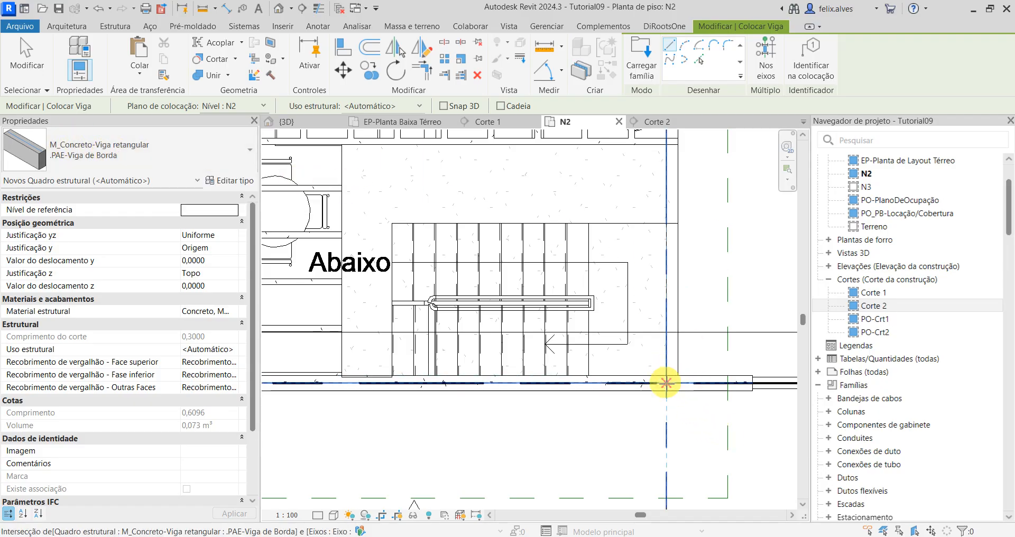
pyautogui.click(667, 416)
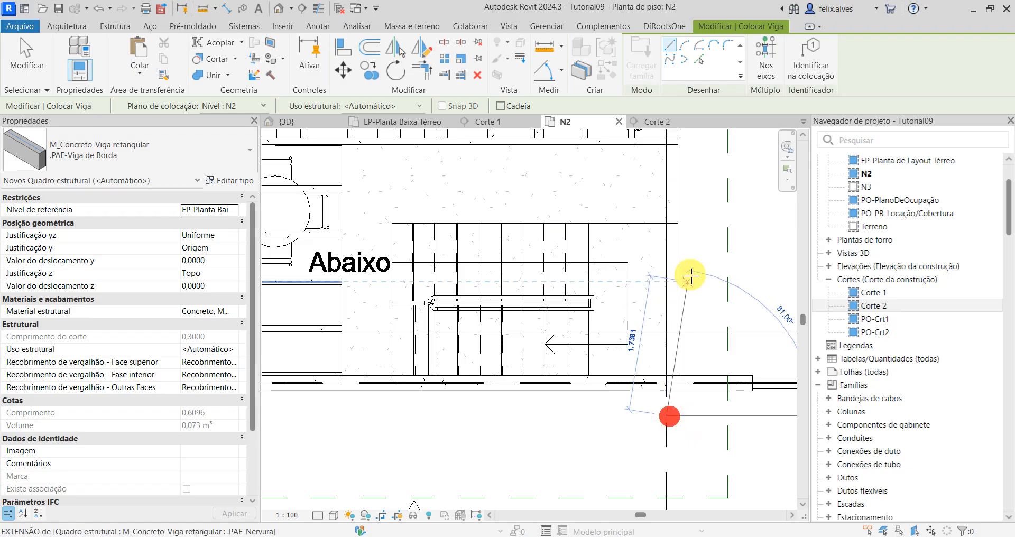
pyautogui.scroll(-6, 666, 253)
pyautogui.moveTo(681, 276); pyautogui.dragTo(724, 482, button='middle')
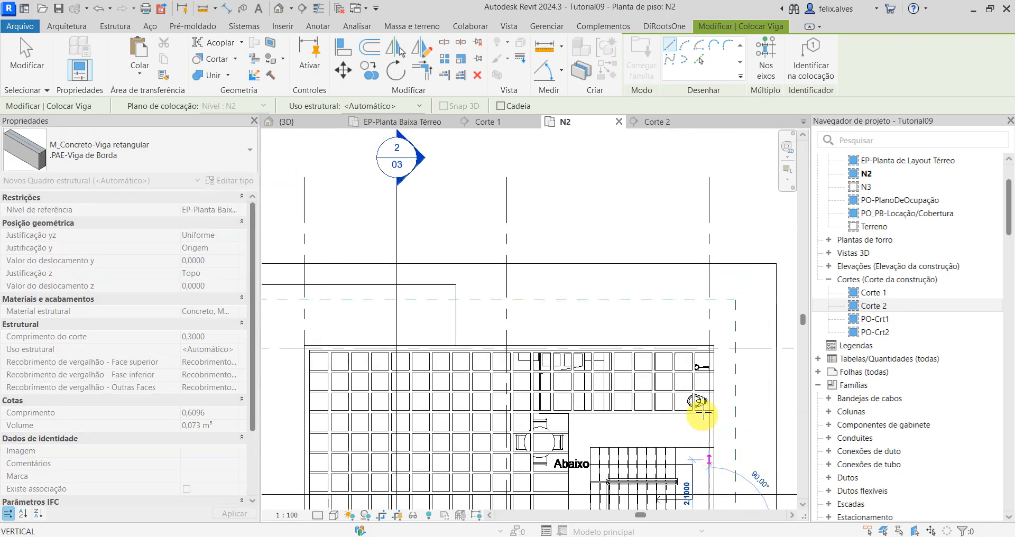
pyautogui.scroll(1, 707, 339)
pyautogui.click(711, 311)
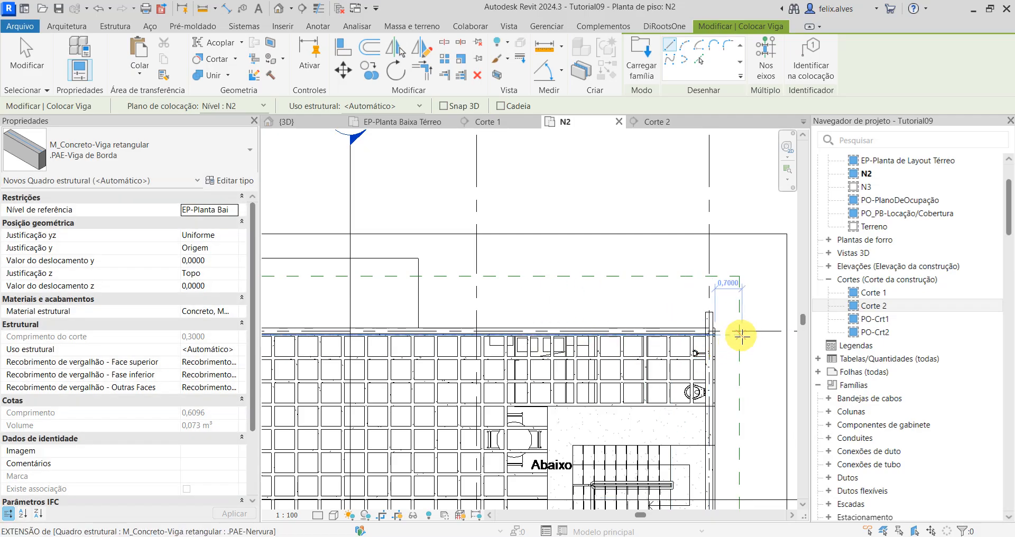
# Step: Draw an edge beam about 12.8 m long along the north wall axis, from beyond axis 4 to just past axis 2
pyautogui.scroll(1, 741, 334)
pyautogui.click(719, 328)
pyautogui.scroll(-2, 487, 323)
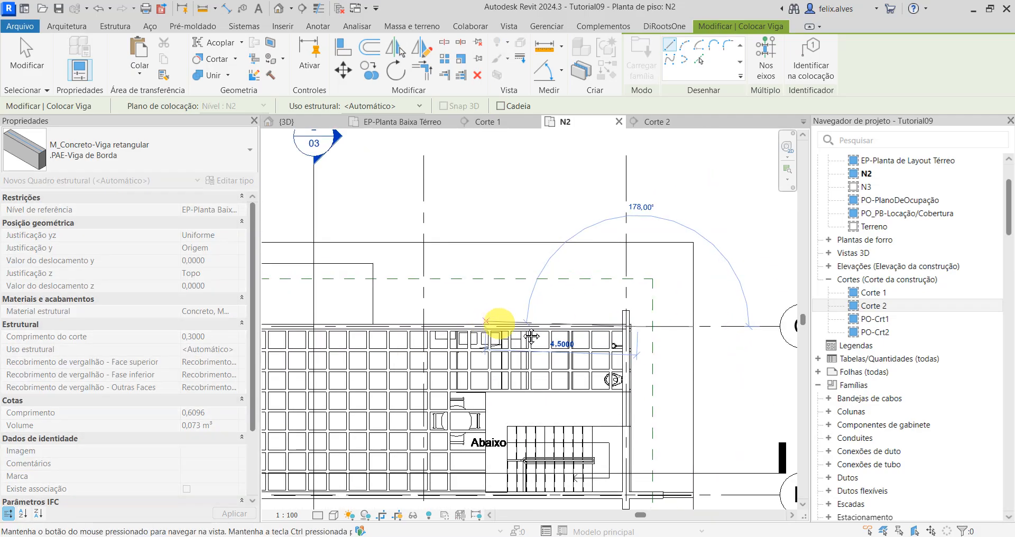
pyautogui.scroll(2, 582, 365)
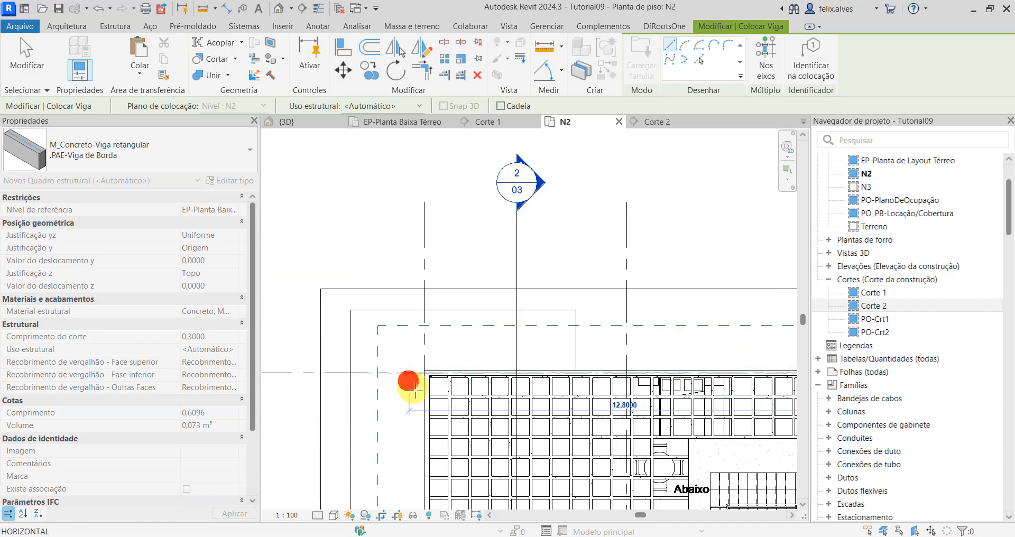
pyautogui.click(408, 374)
# Step: Draw an edge beam about 6 m long along axis 2, extending past both the south and north beams
pyautogui.scroll(-1, 416, 449)
pyautogui.moveTo(421, 449); pyautogui.dragTo(434, 315, button='middle')
pyautogui.scroll(4, 434, 343)
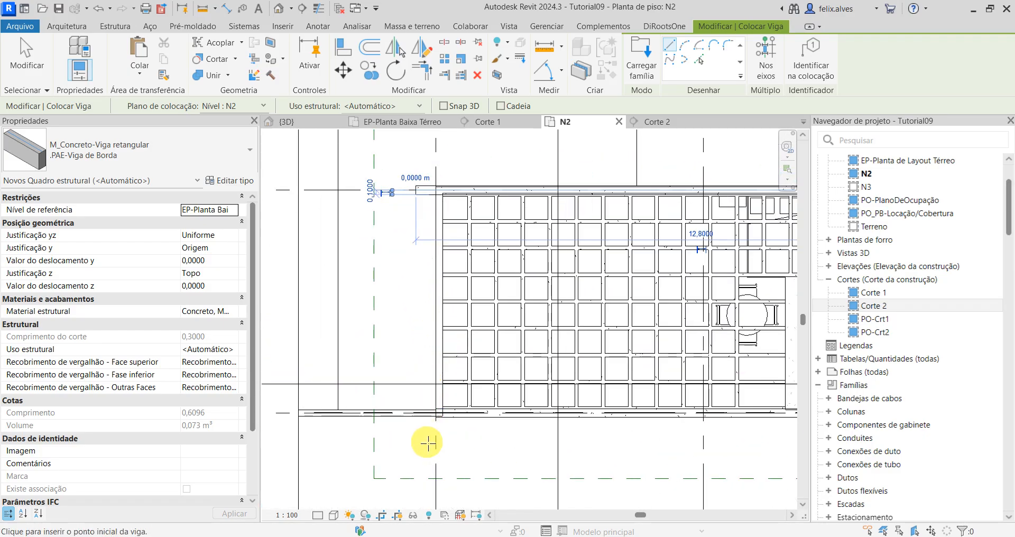
pyautogui.click(441, 424)
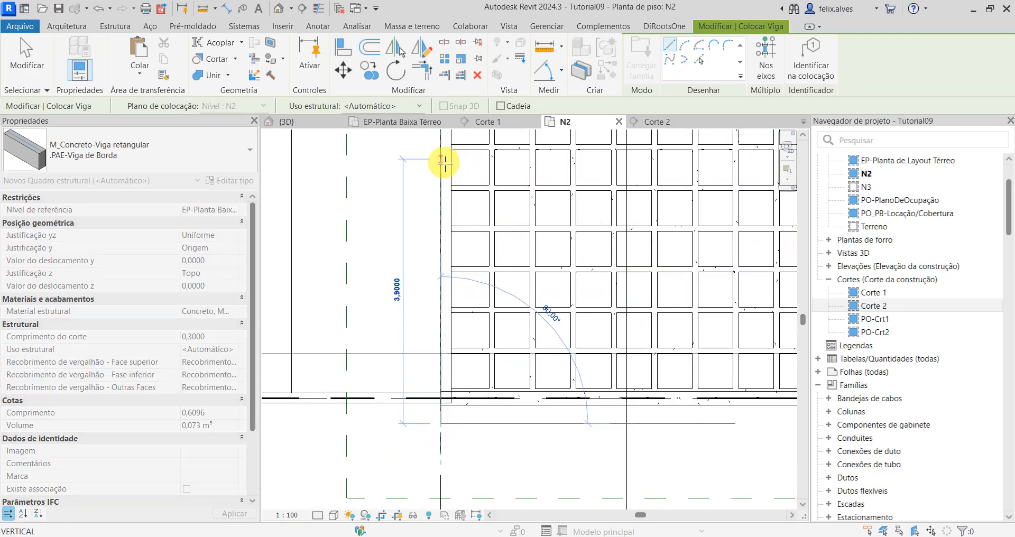
pyautogui.scroll(-2, 452, 179)
pyautogui.moveTo(453, 186); pyautogui.dragTo(466, 371, button='middle')
pyautogui.scroll(1, 475, 381)
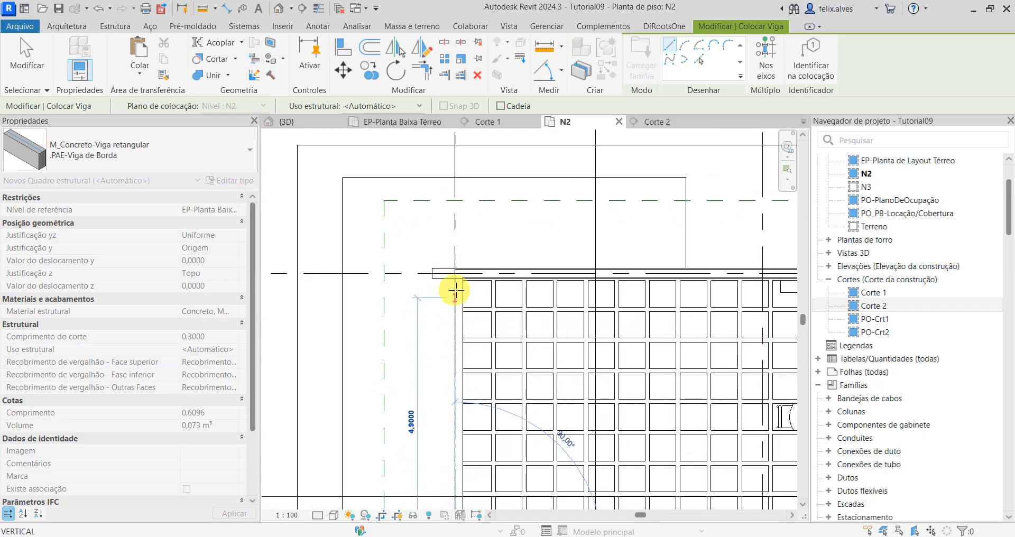
pyautogui.click(452, 244)
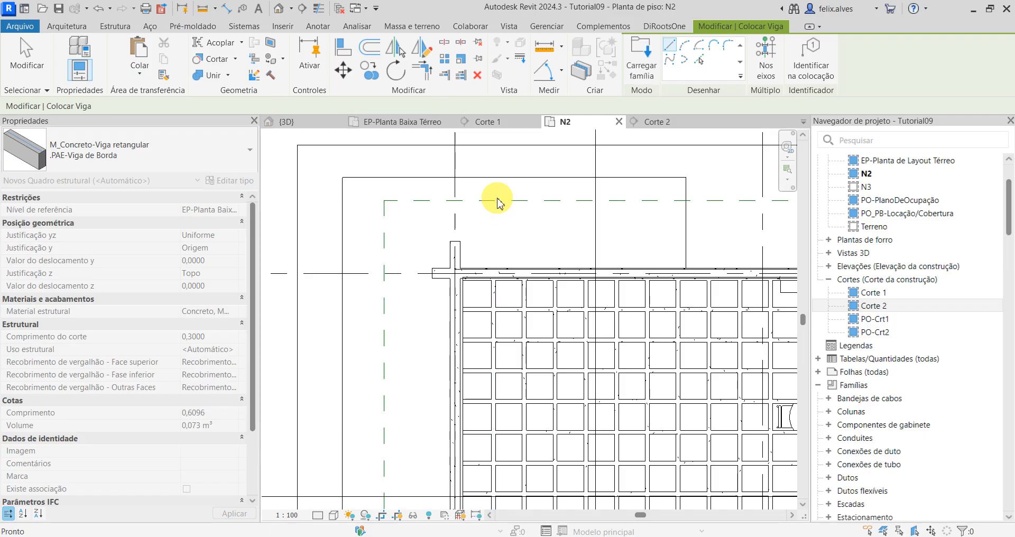
pyautogui.press('Escape')
pyautogui.press('Escape')
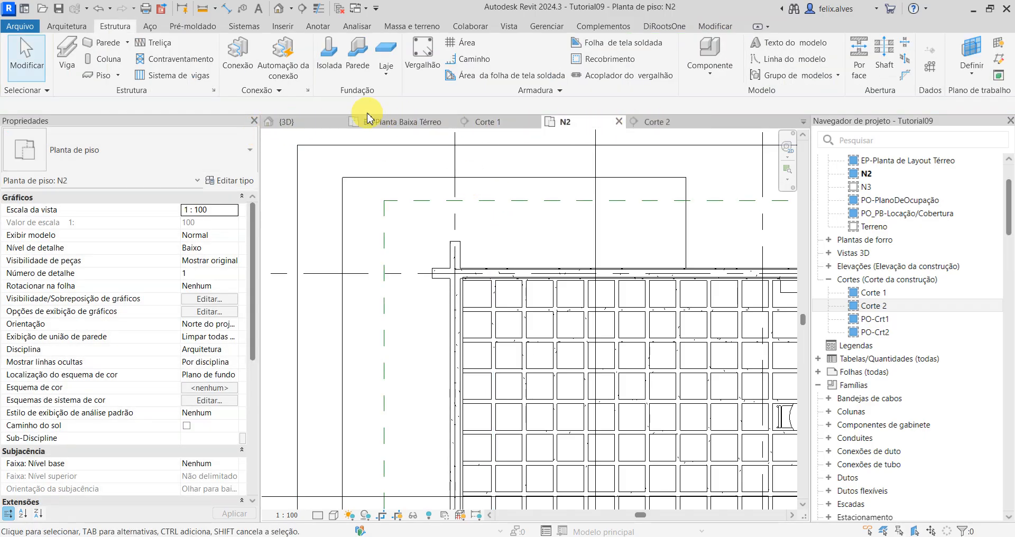
# Step: Trim the west and north edge beams to a clean corner at their intersection in the 3D view
pyautogui.click(294, 122)
pyautogui.scroll(5, 431, 265)
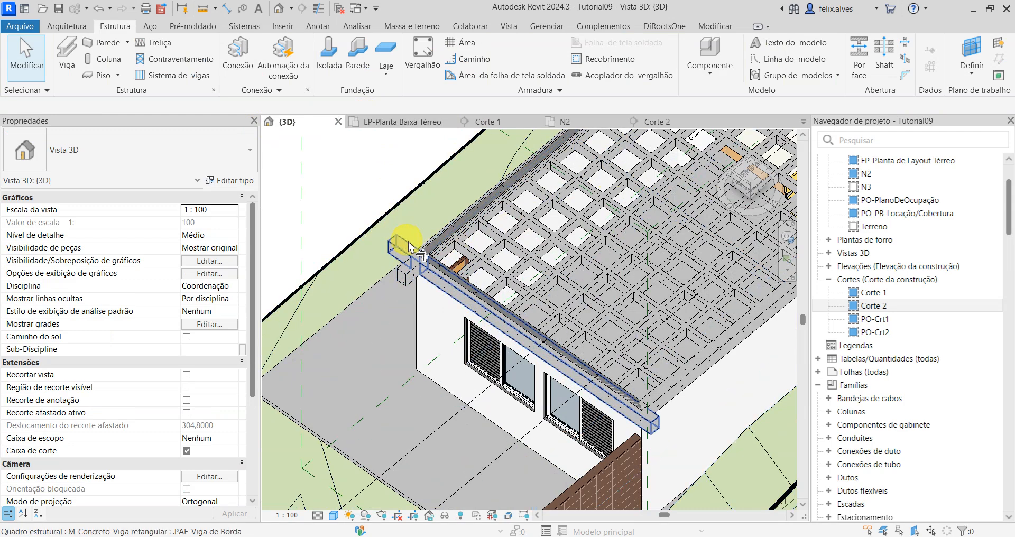
pyautogui.press('t')
pyautogui.press('r')
pyautogui.click(455, 290)
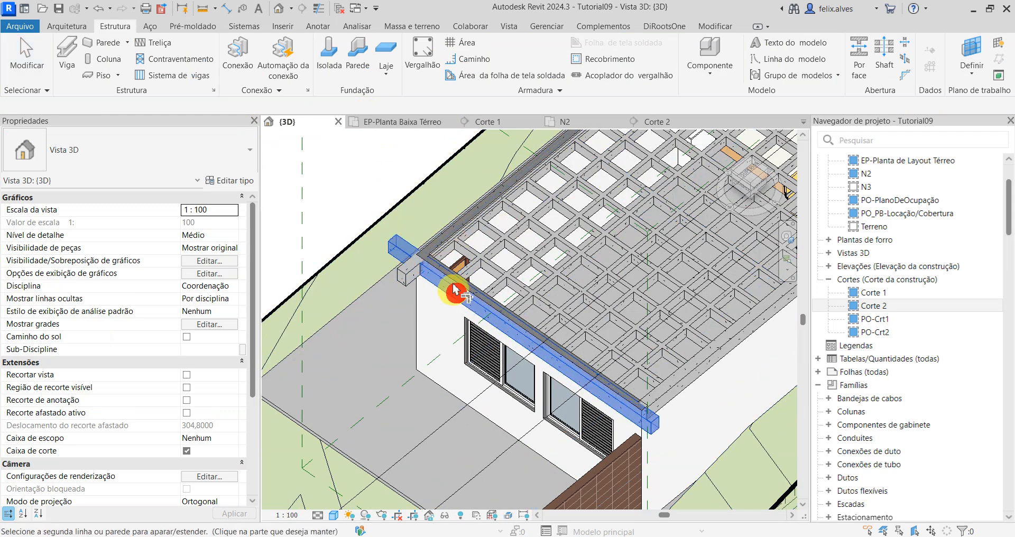
pyautogui.click(442, 235)
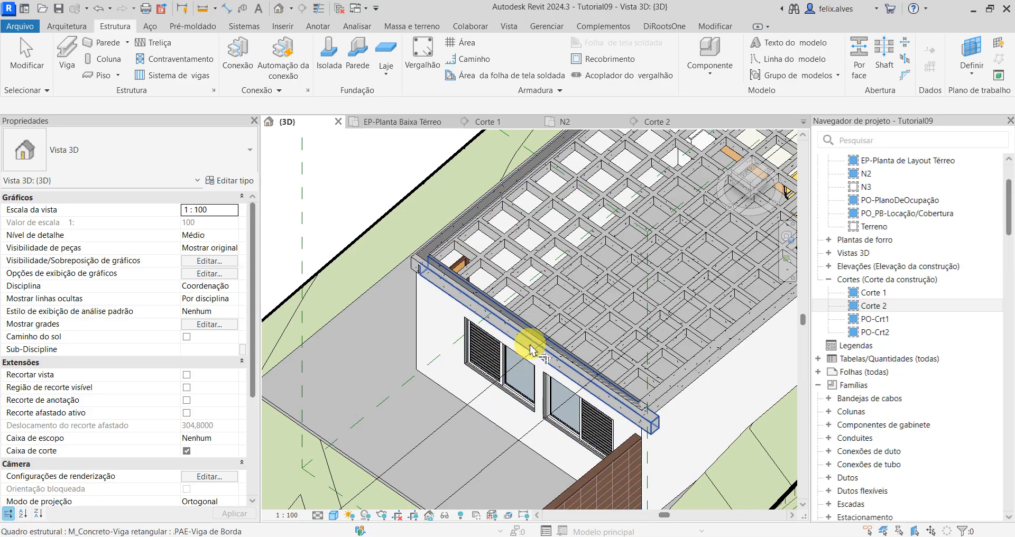
# Step: Trim the south edge beam to clean corners with the west and east edge beams
pyautogui.click(709, 26)
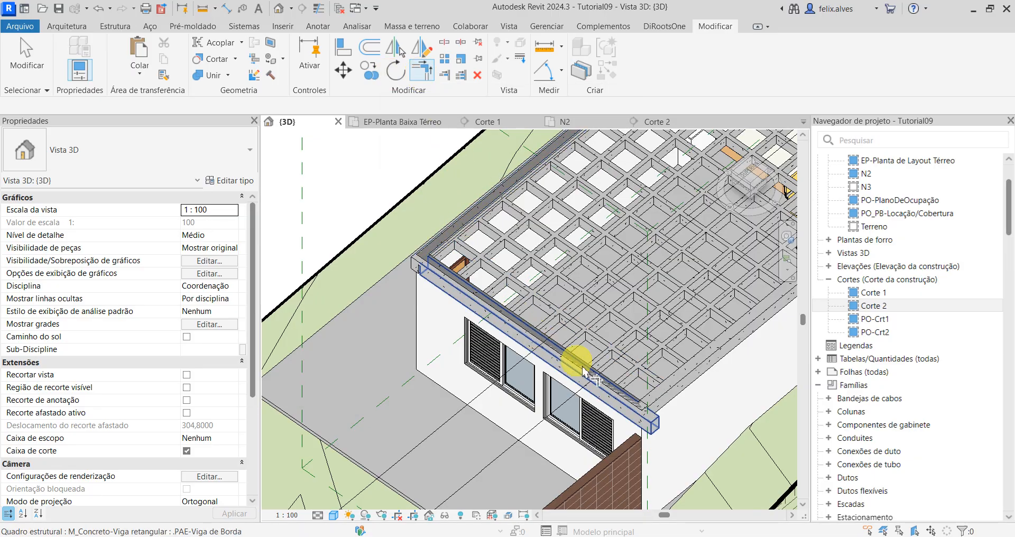
pyautogui.click(635, 412)
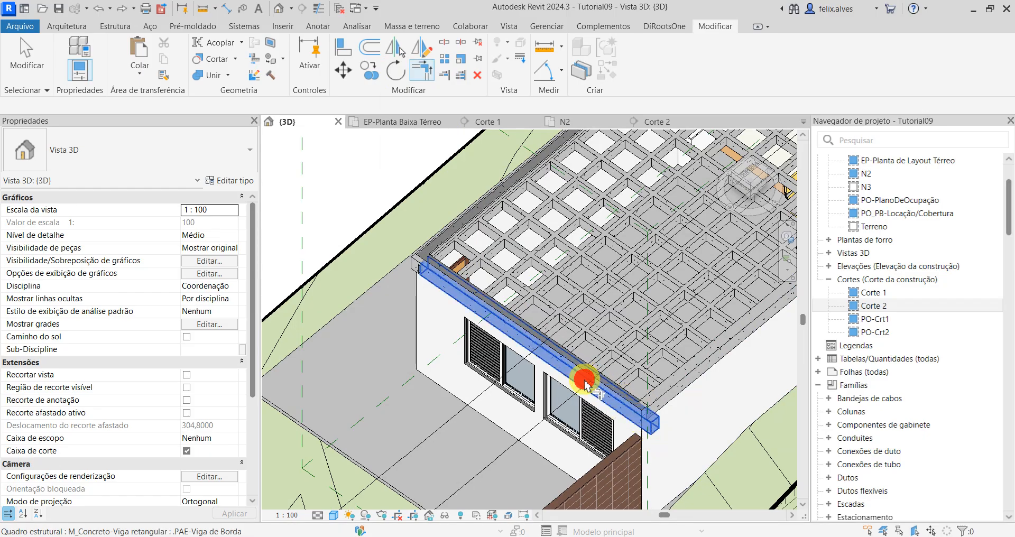
pyautogui.scroll(-1, 696, 411)
pyautogui.moveTo(687, 421); pyautogui.dragTo(264, 534, button='middle')
pyautogui.scroll(3, 545, 275)
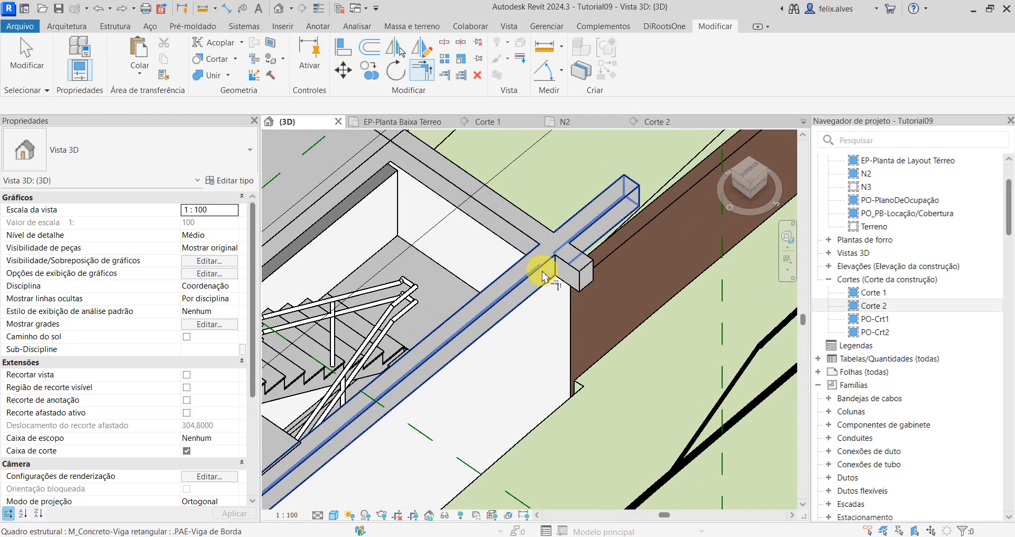
pyautogui.click(541, 268)
pyautogui.click(534, 245)
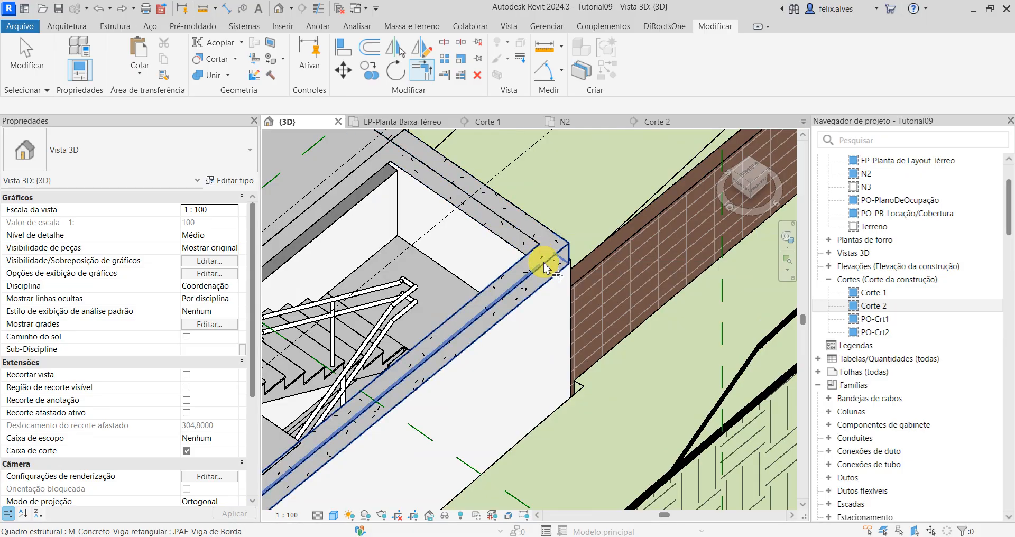
# Step: Trim the north and east edge beams to a clean corner at their intersection and finish trimming
pyautogui.scroll(-2, 546, 261)
pyautogui.moveTo(485, 227); pyautogui.dragTo(700, 439, button='middle')
pyautogui.scroll(2, 523, 326)
pyautogui.scroll(1, 529, 336)
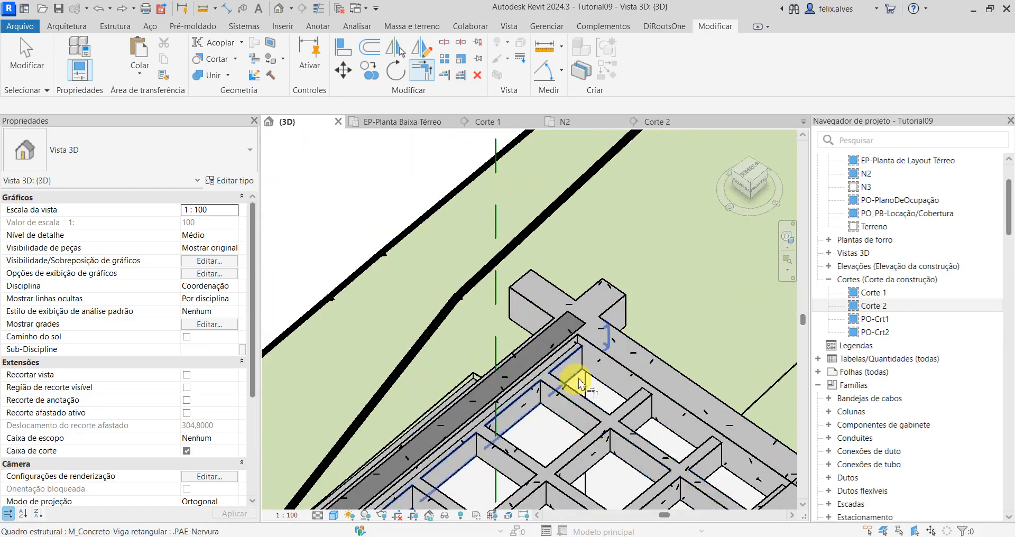
pyautogui.click(526, 371)
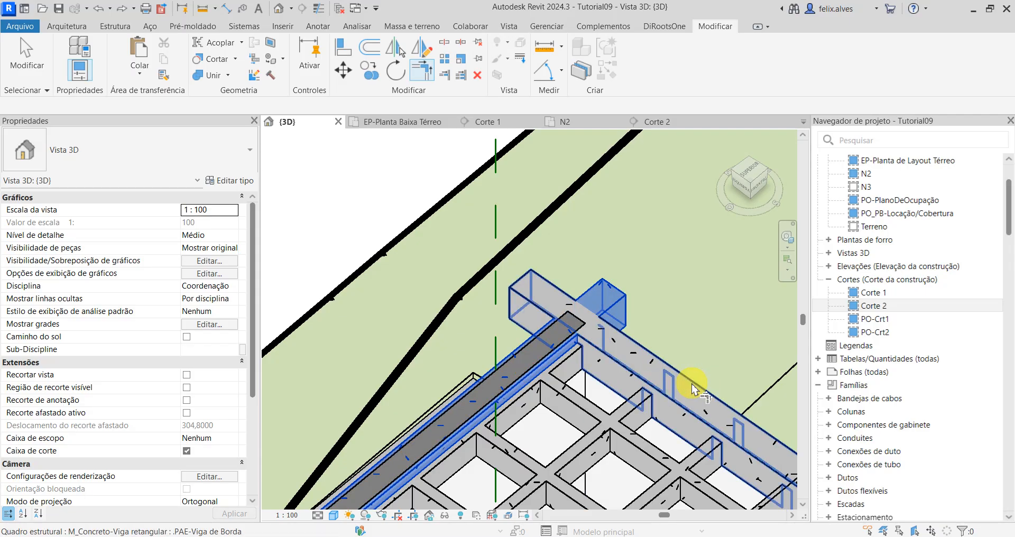
pyautogui.press('Escape')
pyautogui.moveTo(676, 386); pyautogui.dragTo(638, 203, button='middle')
pyautogui.scroll(-8, 634, 211)
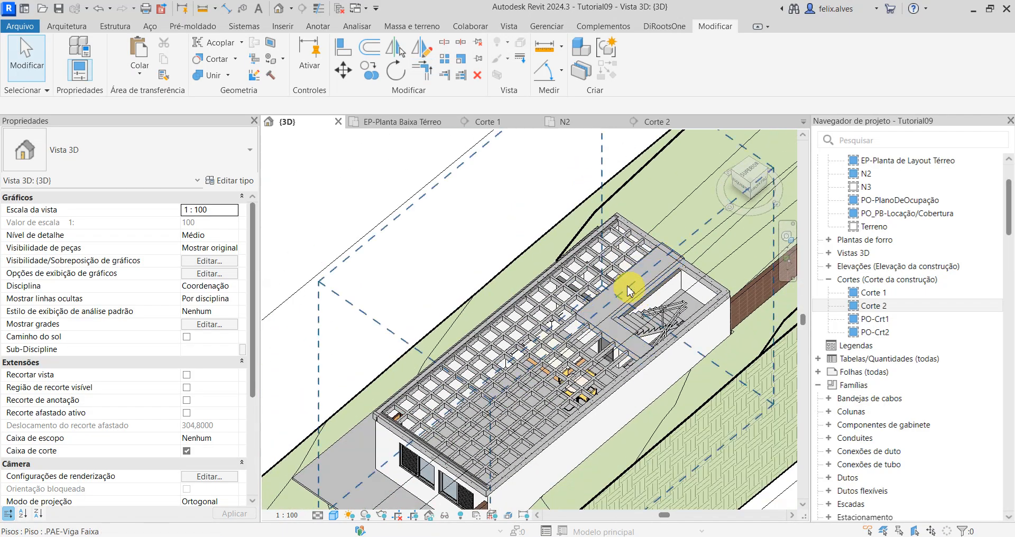
# Step: Try to align the west edge beam above the window with the wall face in section Corte 1
pyautogui.scroll(5, 661, 265)
pyautogui.keyDown('shift'); pyautogui.moveTo(639, 333); pyautogui.dragTo(548, 137, button='middle'); pyautogui.keyUp('shift')
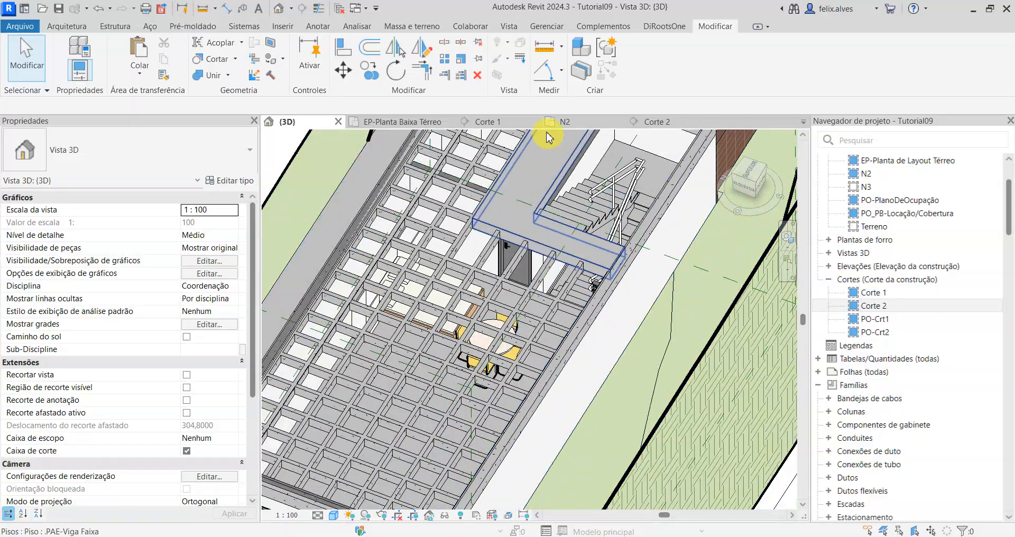
pyautogui.click(501, 128)
pyautogui.scroll(2, 582, 295)
pyautogui.scroll(5, 379, 340)
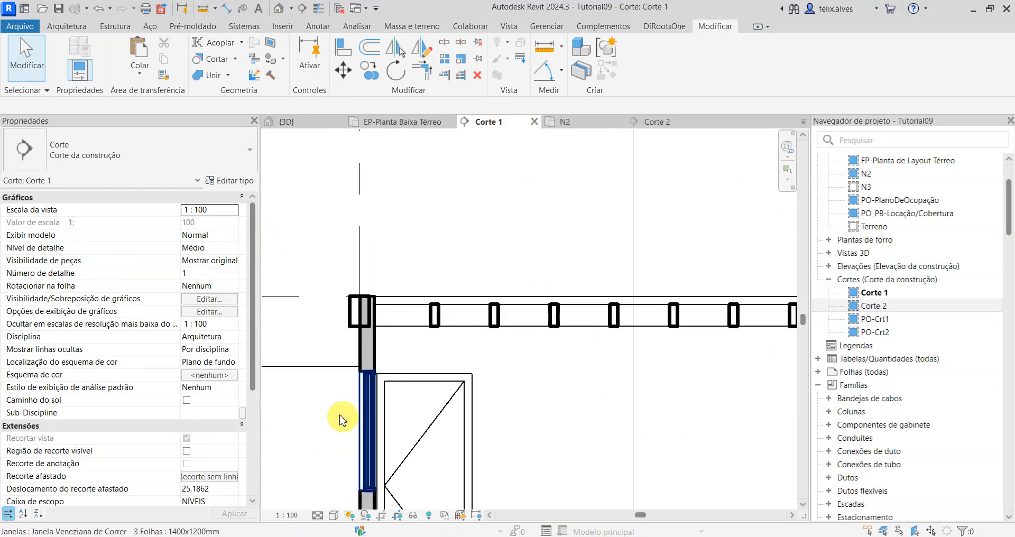
pyautogui.scroll(3, 349, 352)
pyautogui.press('l')
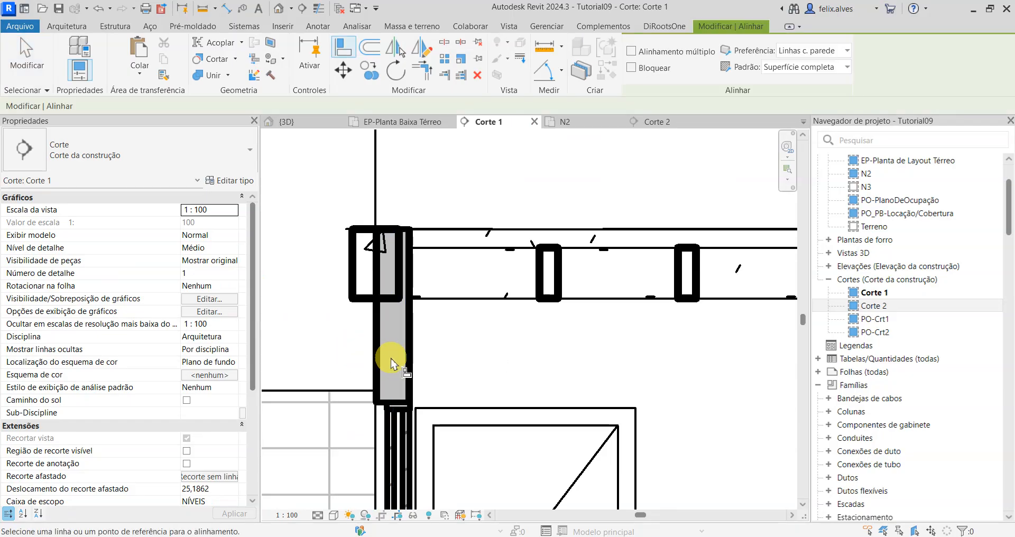
pyautogui.click(377, 353)
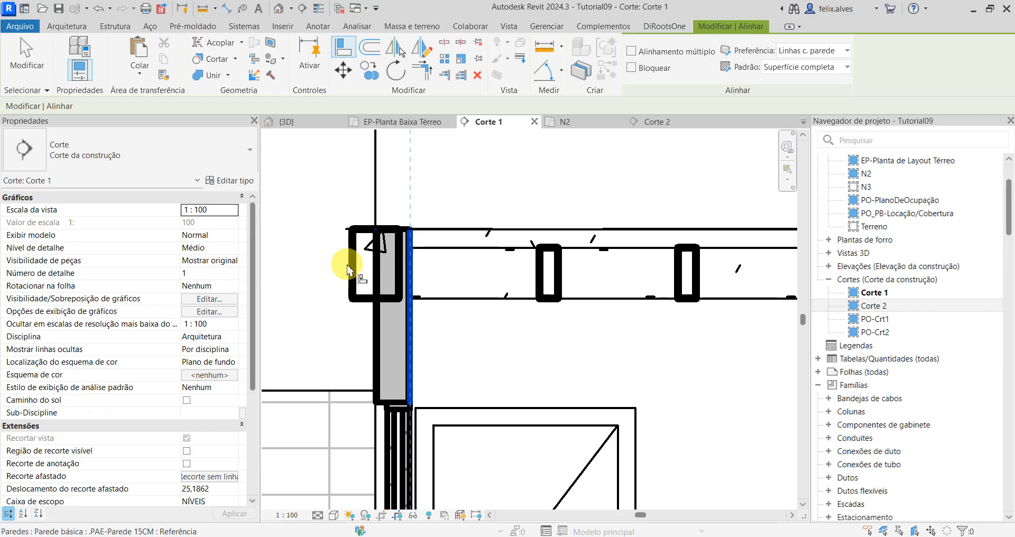
pyautogui.click(354, 265)
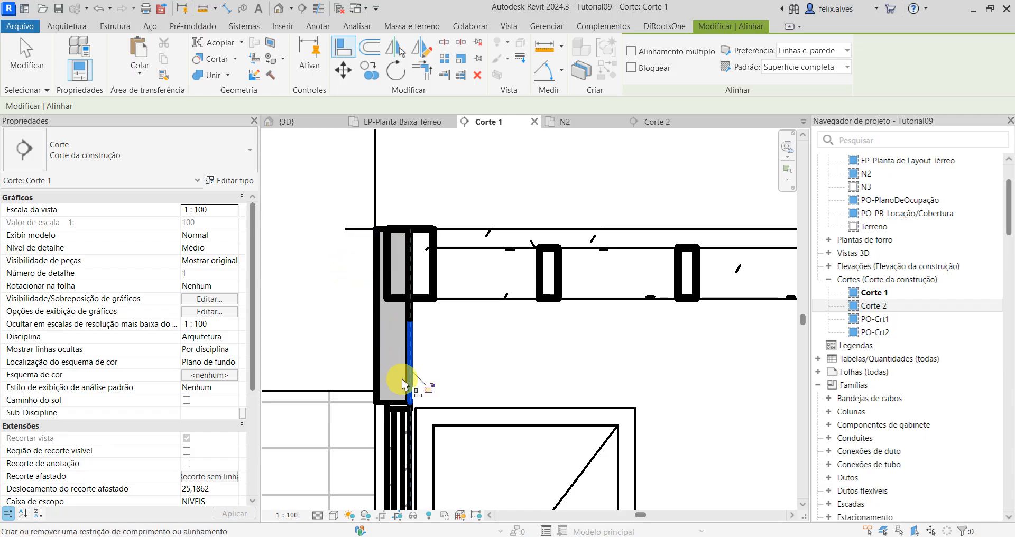
pyautogui.click(379, 353)
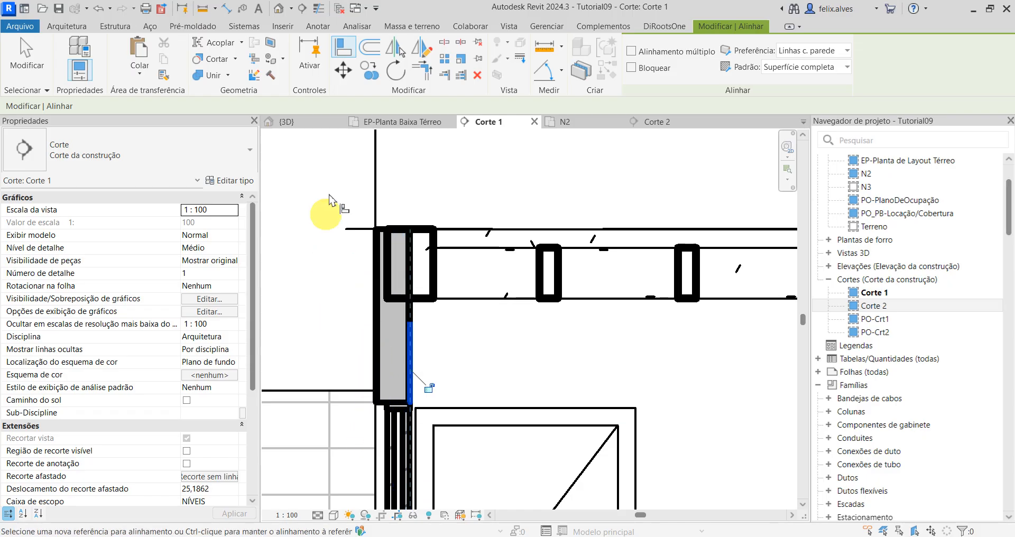
pyautogui.click(423, 189)
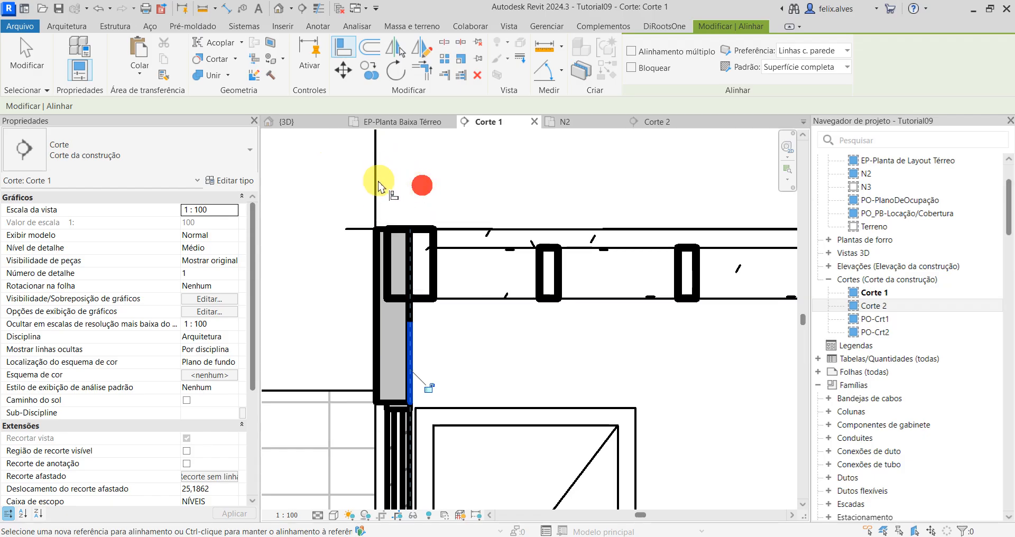
pyautogui.scroll(-4, 373, 200)
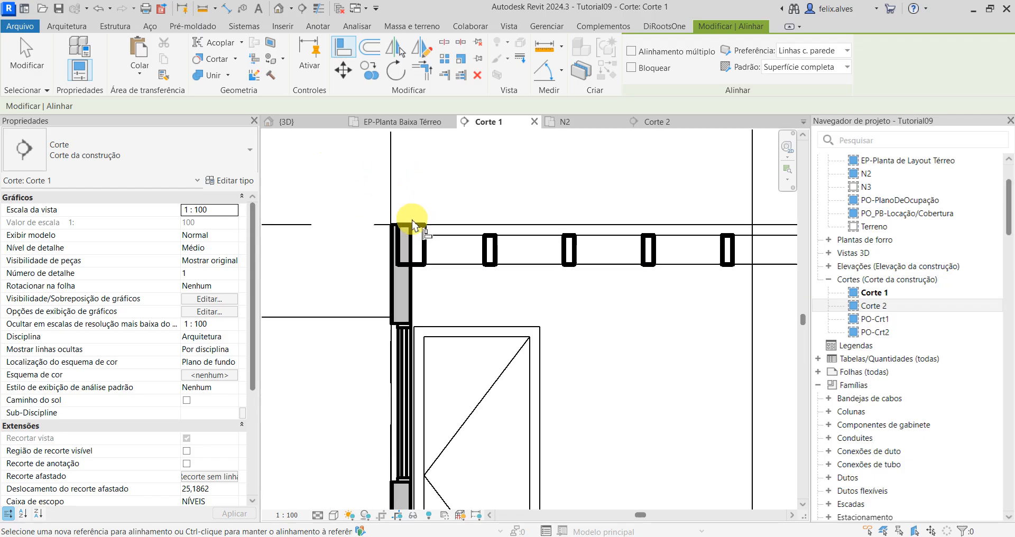
pyautogui.click(403, 261)
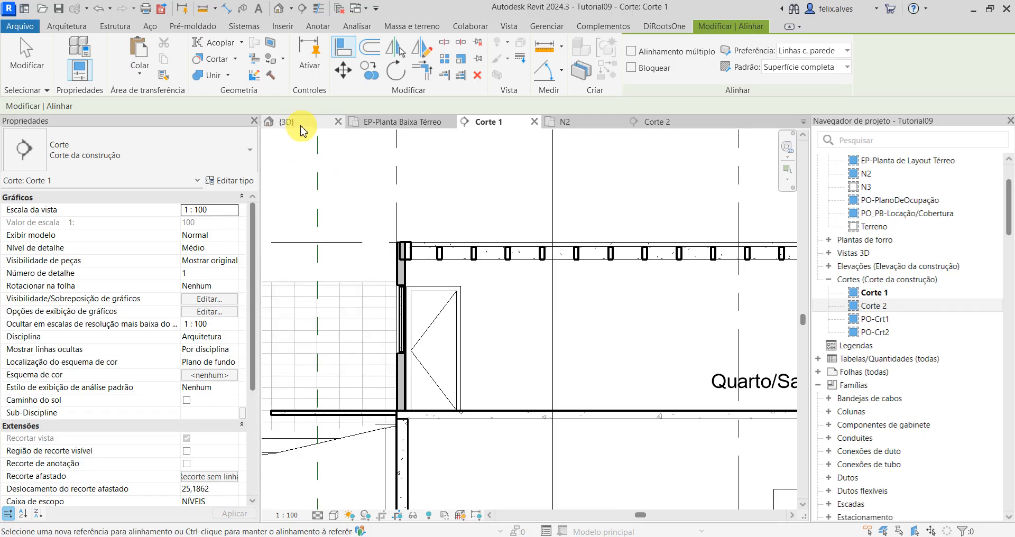
# Step: Examine in the 3D view how the west and north edge beams sit relative to the outer wall faces
pyautogui.click(301, 124)
pyautogui.keyDown('shift'); pyautogui.moveTo(482, 288); pyautogui.dragTo(594, 317, button='middle'); pyautogui.keyUp('shift')
pyautogui.scroll(8, 578, 403)
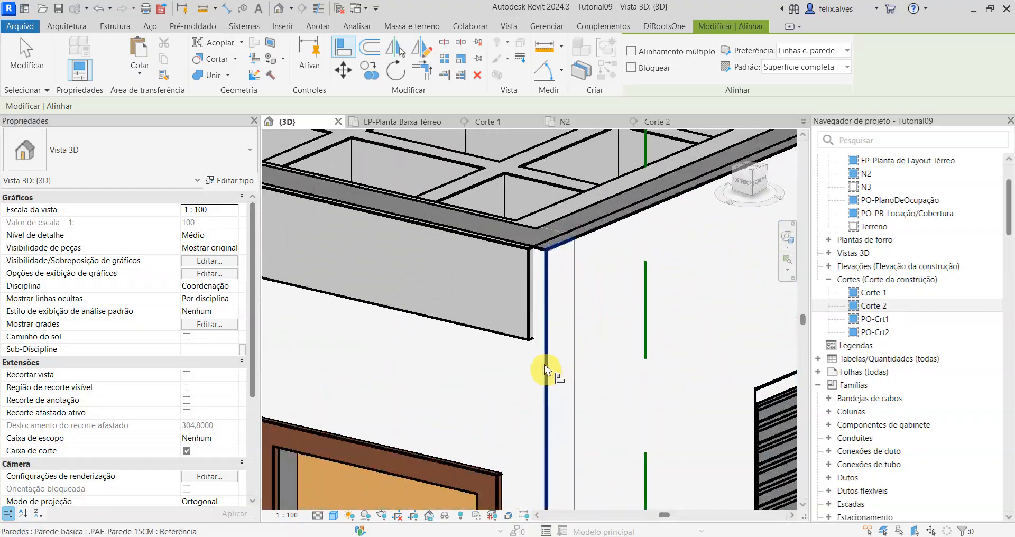
pyautogui.keyDown('shift'); pyautogui.moveTo(546, 370); pyautogui.dragTo(541, 373, button='middle'); pyautogui.keyUp('shift')
pyautogui.scroll(-6, 500, 416)
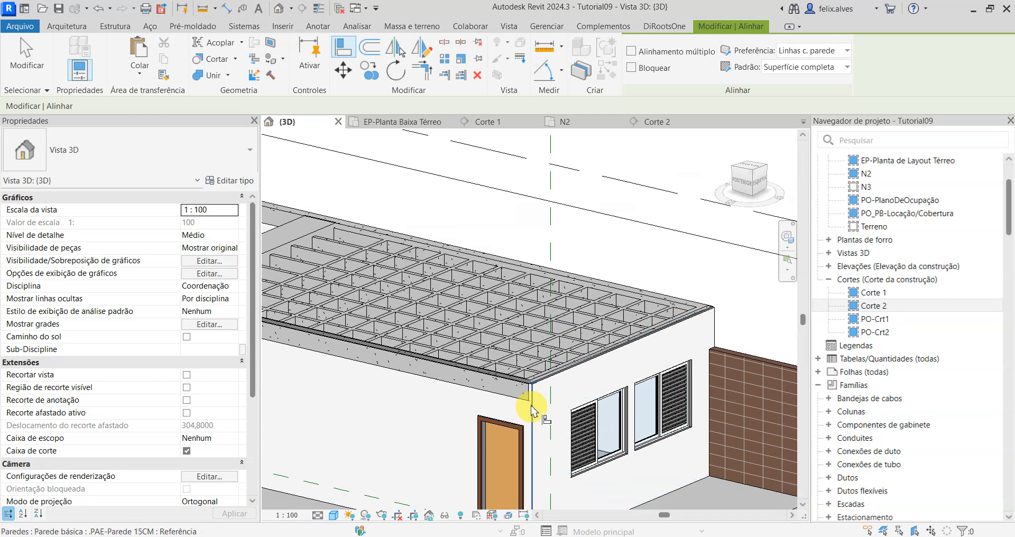
pyautogui.scroll(-4, 439, 453)
pyautogui.moveTo(430, 455); pyautogui.dragTo(578, 398, button='middle')
pyautogui.scroll(1, 574, 405)
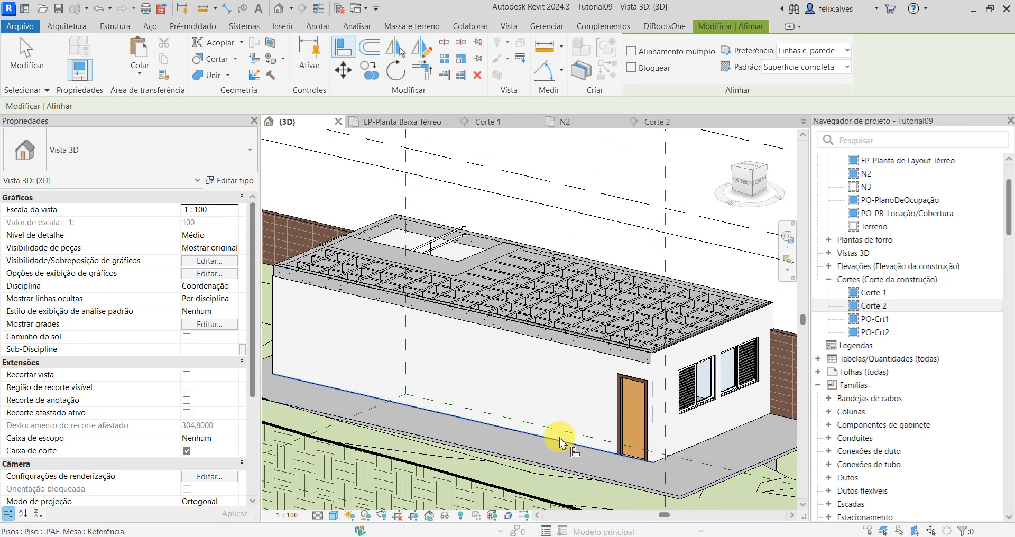
pyautogui.click(556, 439)
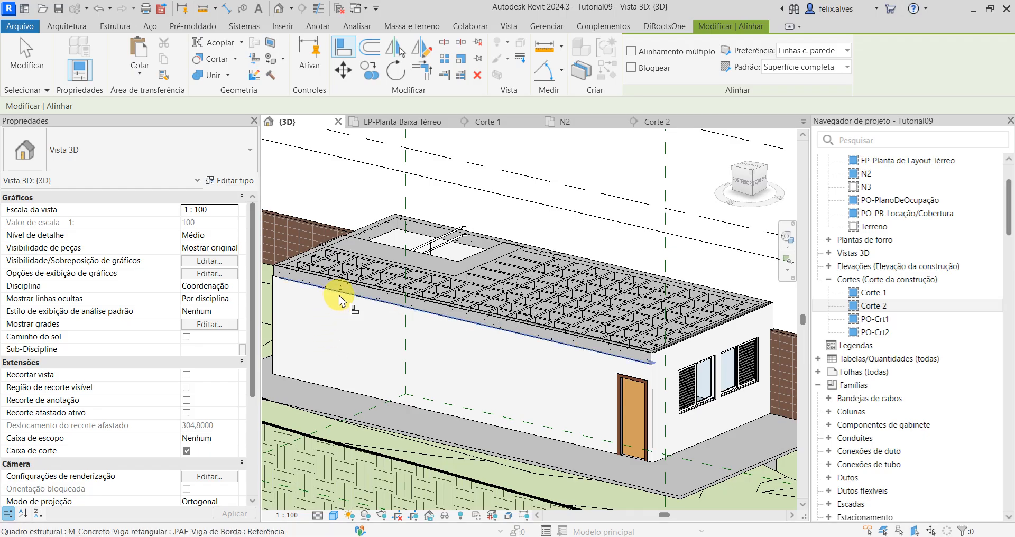
pyautogui.press('Escape')
# Step: Align the east and south edge beams with the outer faces of the walls below them in the 3D view
pyautogui.keyDown('shift'); pyautogui.moveTo(417, 324); pyautogui.dragTo(517, 374, button='middle'); pyautogui.keyUp('shift')
pyautogui.press('a')
pyautogui.press('l')
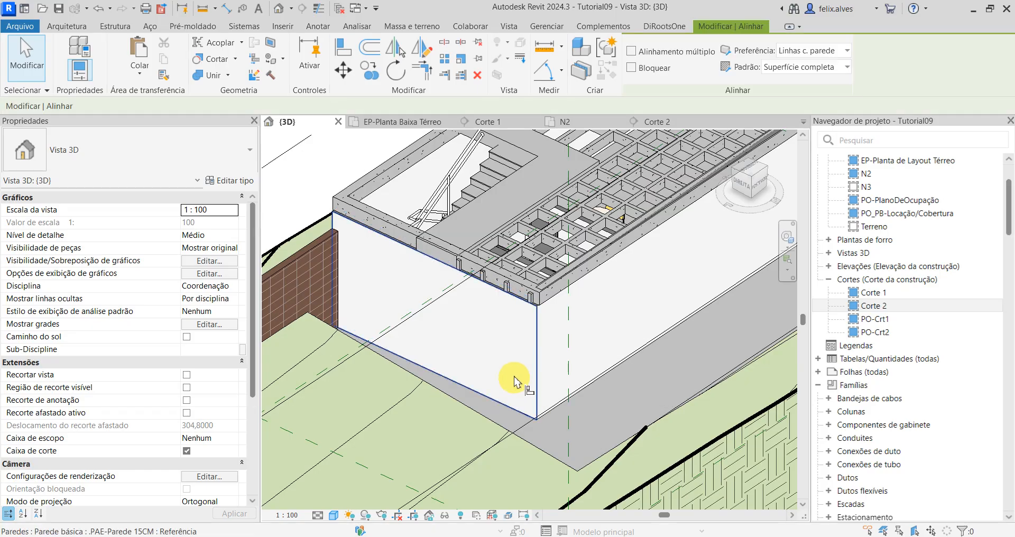
pyautogui.click(515, 365)
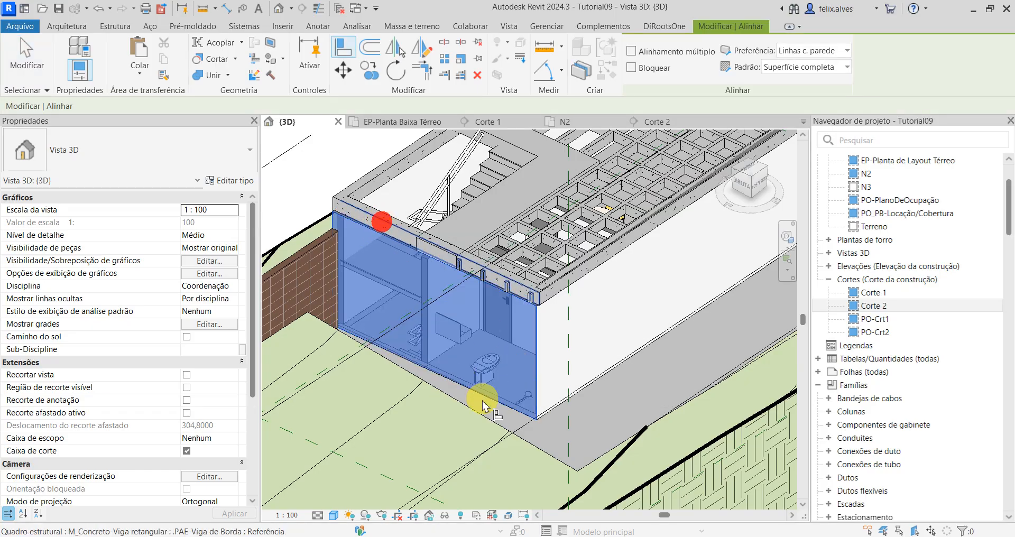
pyautogui.click(492, 416)
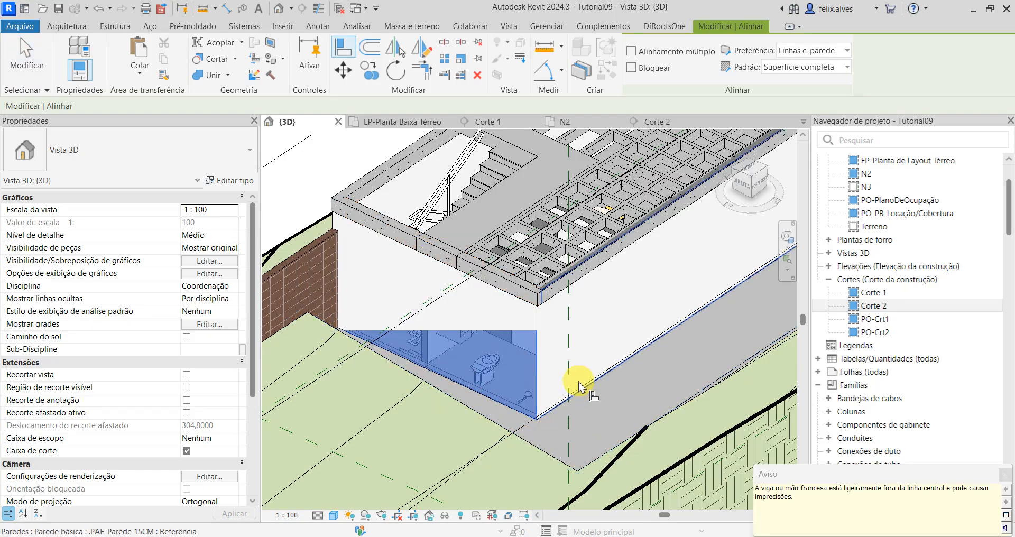
pyautogui.keyDown('shift'); pyautogui.moveTo(512, 375); pyautogui.dragTo(482, 258, button='middle'); pyautogui.keyUp('shift')
pyautogui.click(482, 252)
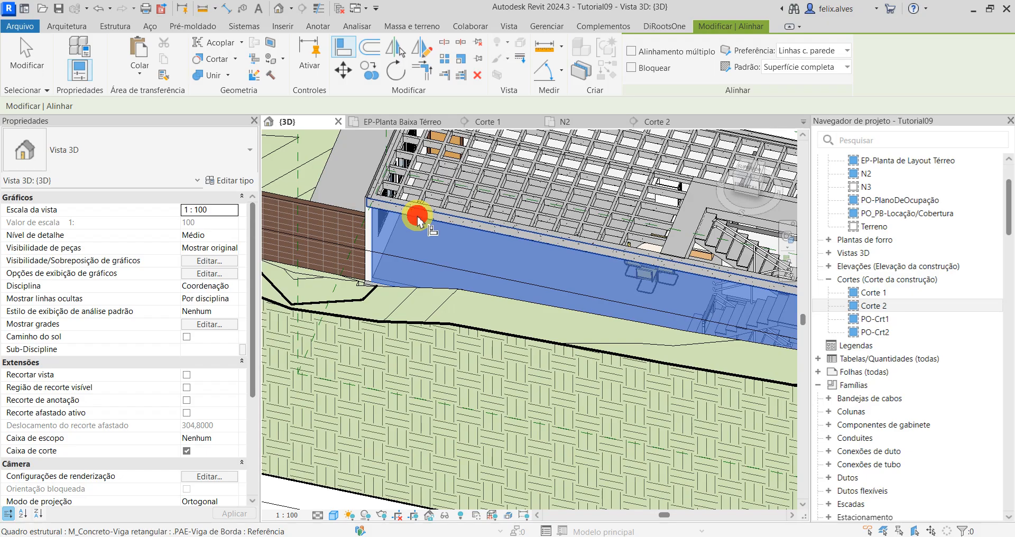
# Step: Align the west edge beam above the windows with the outer face of its wall
pyautogui.keyDown('shift'); pyautogui.moveTo(363, 227); pyautogui.dragTo(333, 324, button='middle'); pyautogui.keyUp('shift')
pyautogui.scroll(1, 332, 318)
pyautogui.click(290, 325)
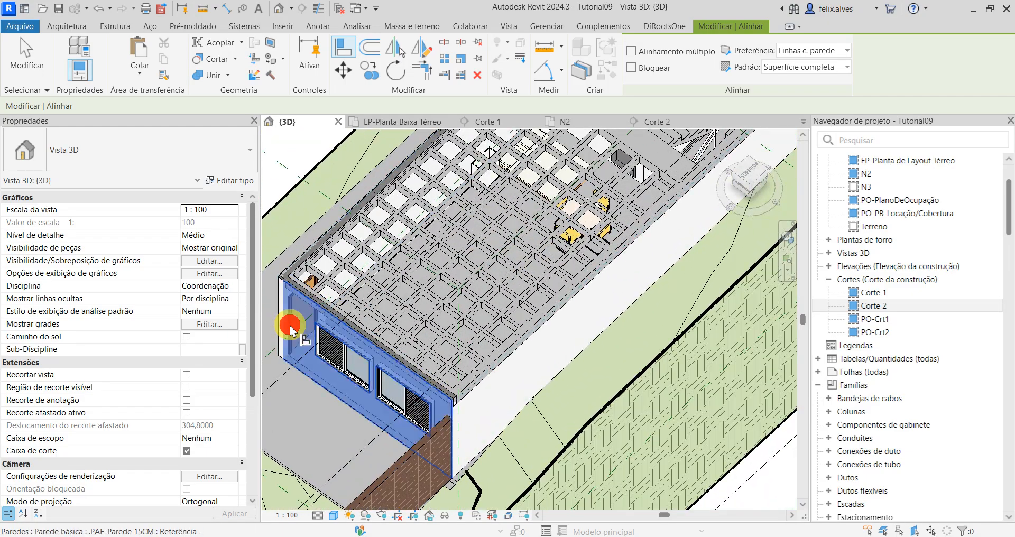
pyautogui.scroll(1, 415, 388)
pyautogui.scroll(4, 414, 392)
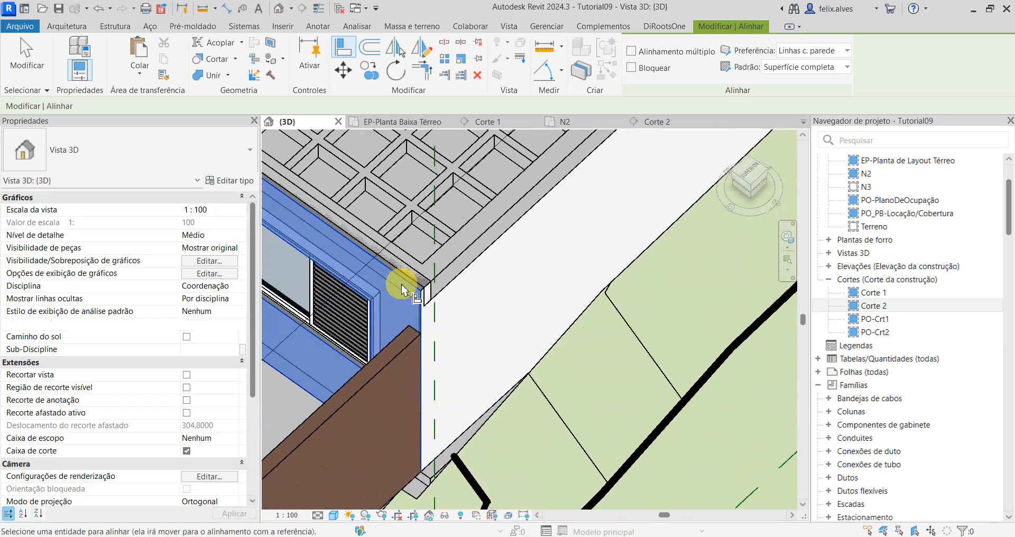
pyautogui.click(429, 307)
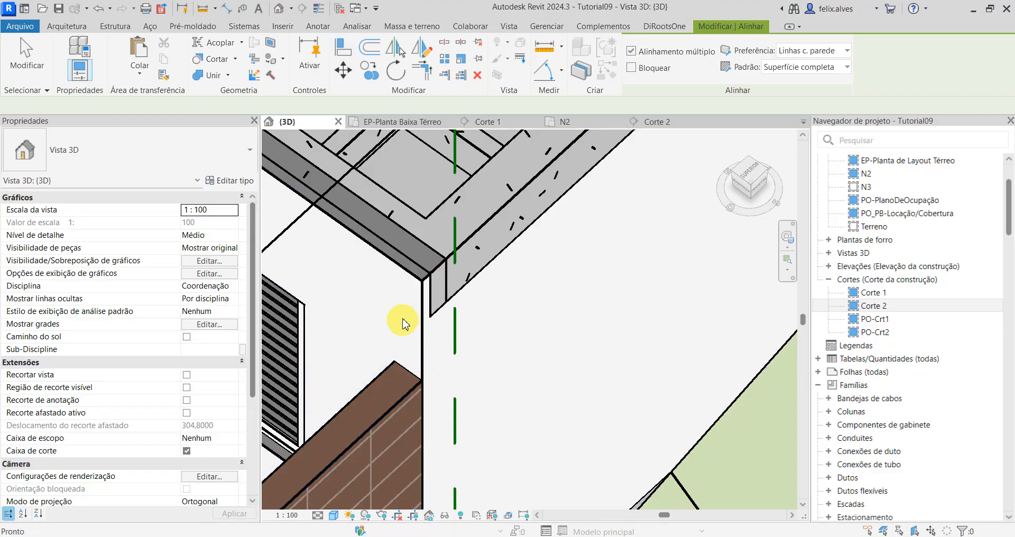
pyautogui.click(399, 285)
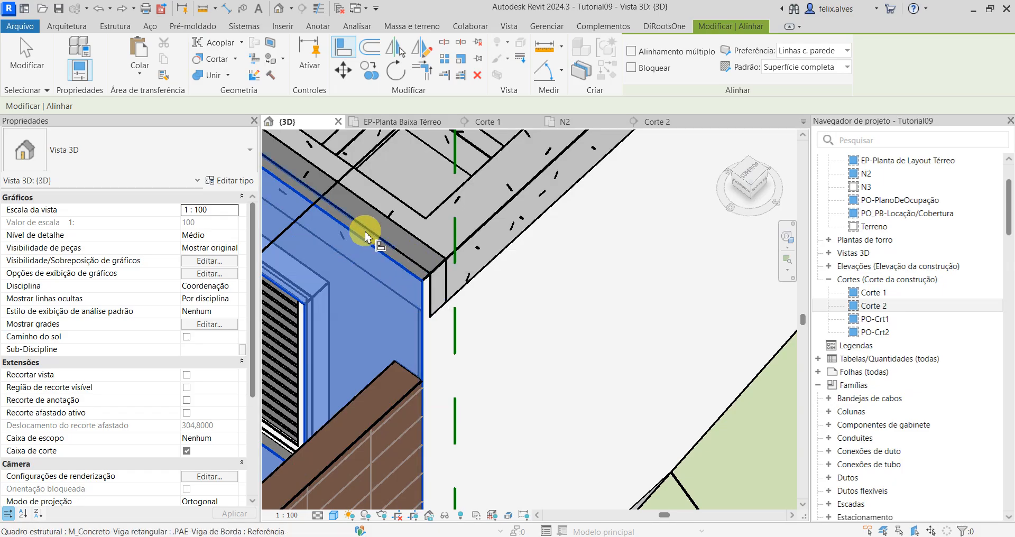
pyautogui.scroll(-4, 370, 233)
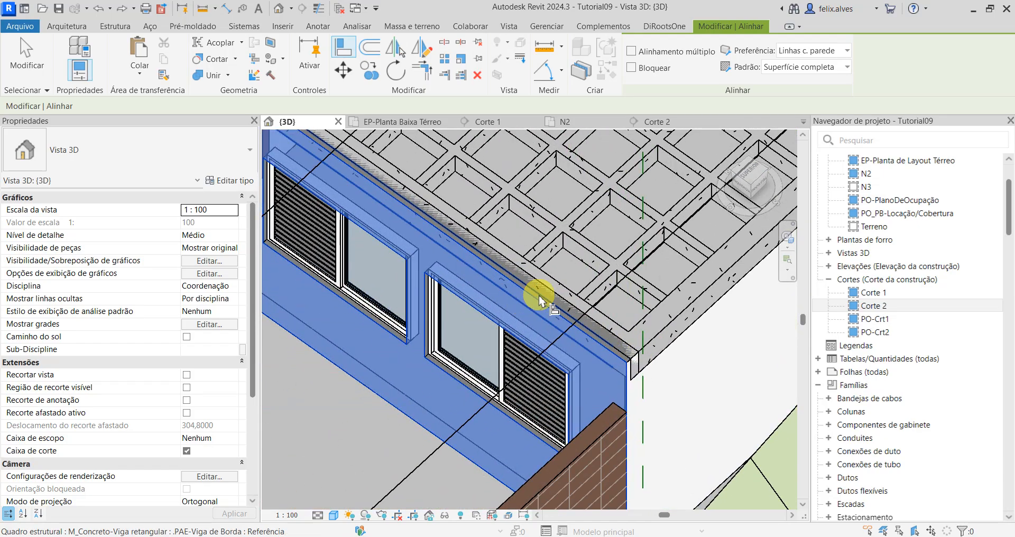
pyautogui.click(541, 299)
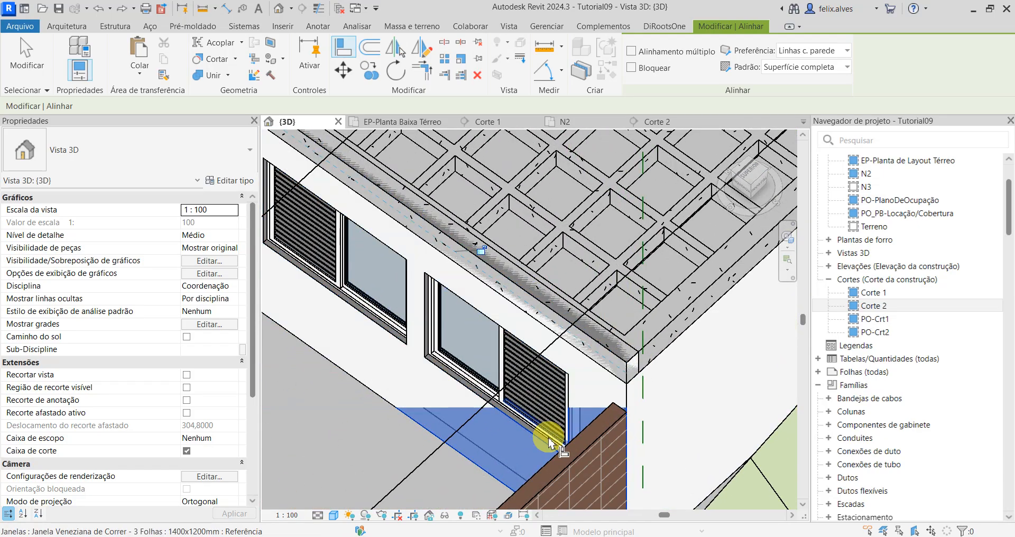
# Step: Align the north edge beam with the outer face of the long wall containing the door, and end the alignment
pyautogui.scroll(-3, 465, 318)
pyautogui.keyDown('shift'); pyautogui.moveTo(360, 325); pyautogui.dragTo(393, 316, button='middle'); pyautogui.keyUp('shift')
pyautogui.scroll(-1, 515, 322)
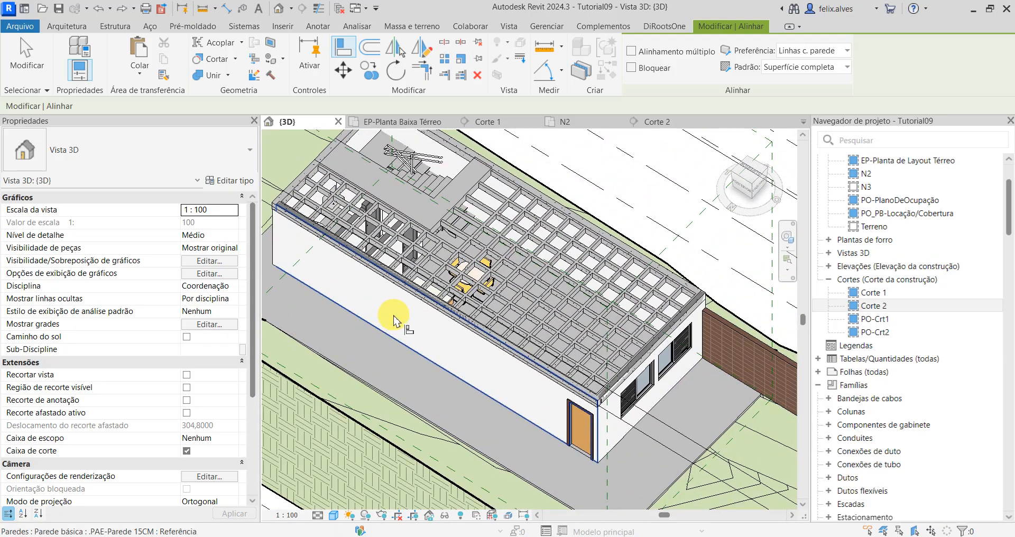
pyautogui.click(392, 317)
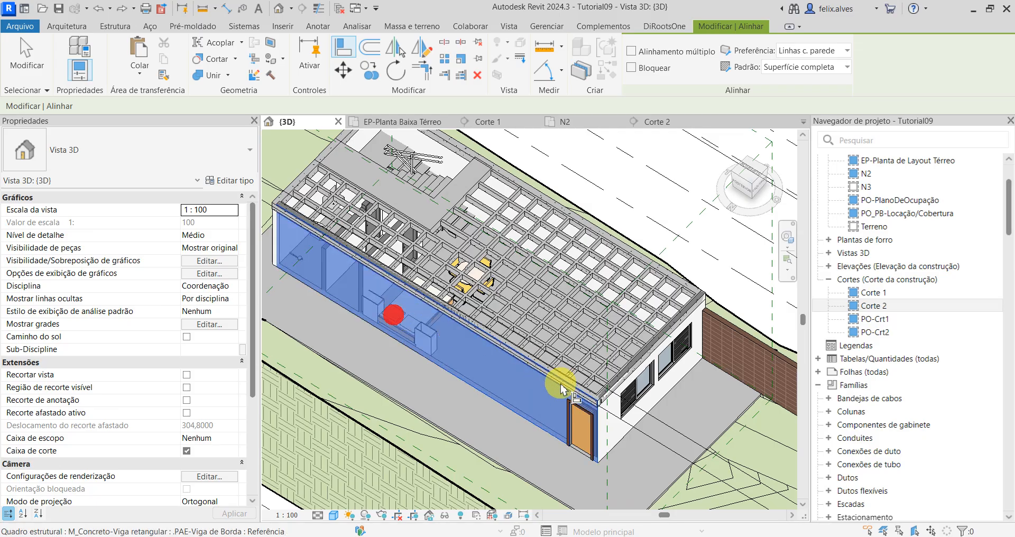
pyautogui.scroll(3, 616, 381)
pyautogui.click(554, 369)
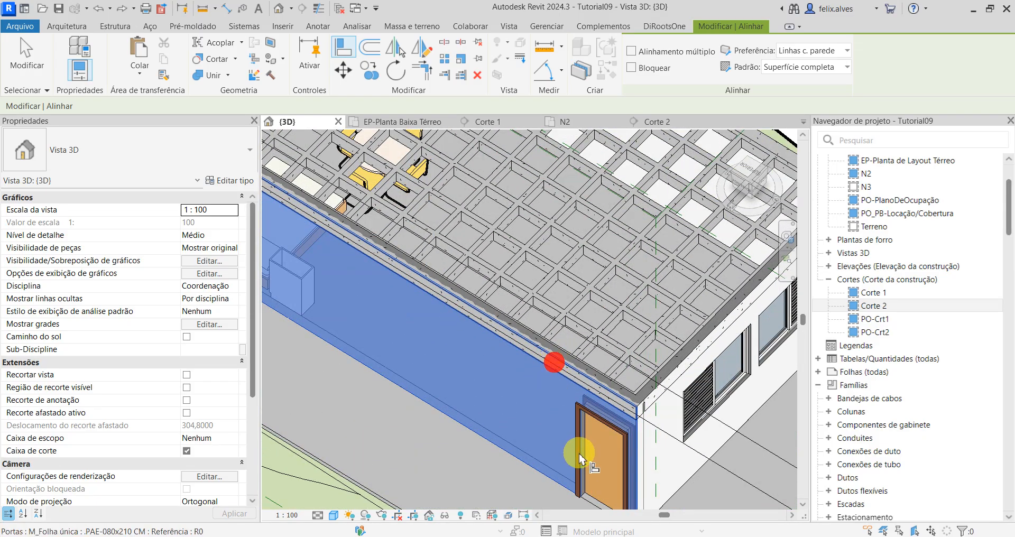
pyautogui.scroll(-2, 503, 386)
pyautogui.press('Escape')
pyautogui.scroll(-3, 573, 346)
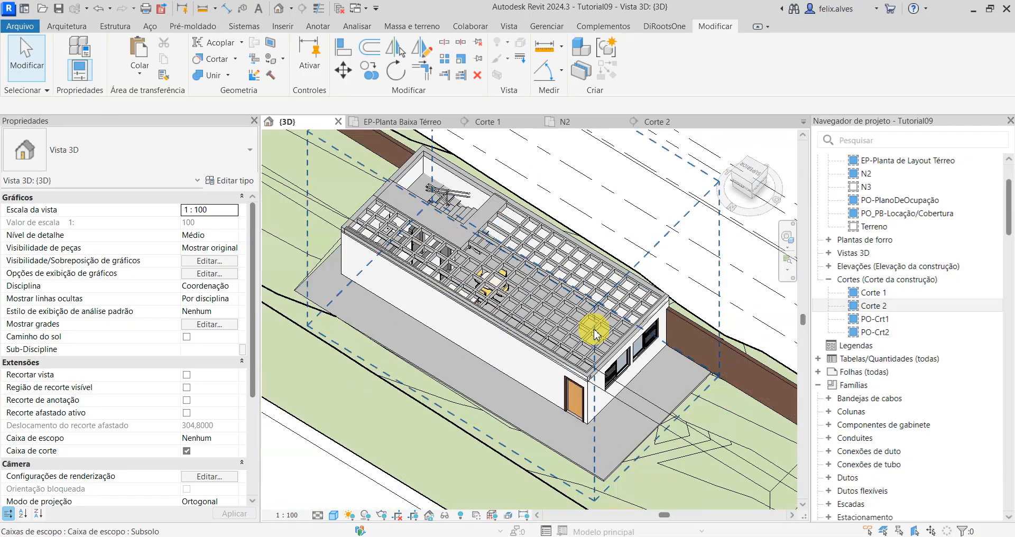
pyautogui.keyDown('shift'); pyautogui.moveTo(594, 333); pyautogui.dragTo(507, 363, button='middle'); pyautogui.keyUp('shift')
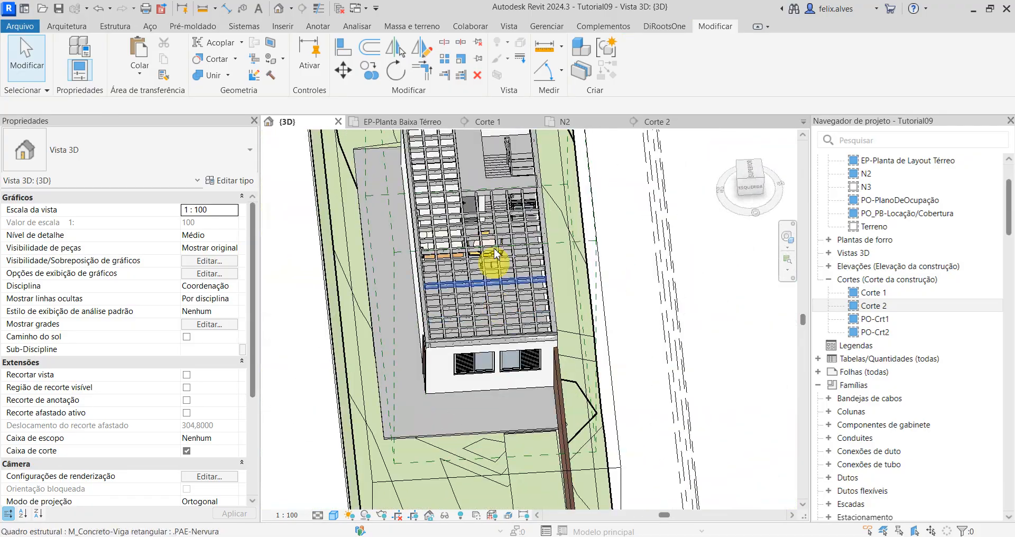
# Step: Examine in section Corte 1 how the edge beam overlaps the outer wall beneath it, and return to the 3D view
pyautogui.click(497, 127)
pyautogui.scroll(3, 486, 341)
pyautogui.moveTo(301, 192); pyautogui.dragTo(394, 368, button='middle')
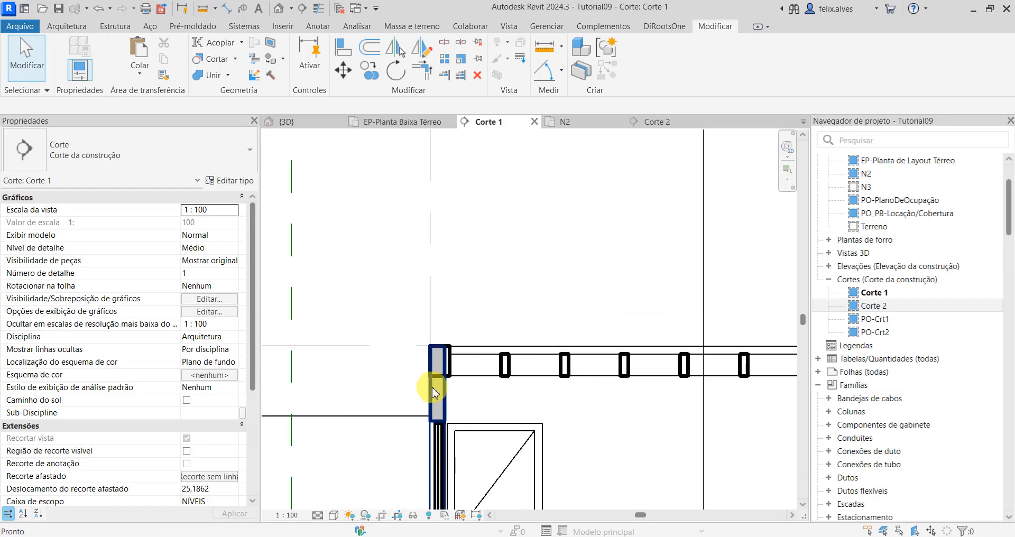
pyautogui.scroll(3, 433, 389)
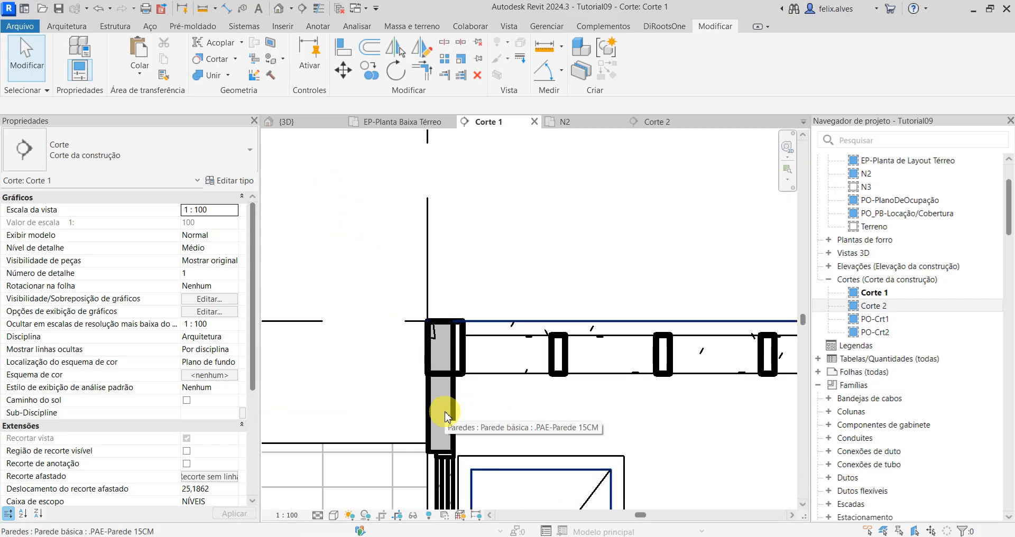
pyautogui.scroll(-2, 446, 416)
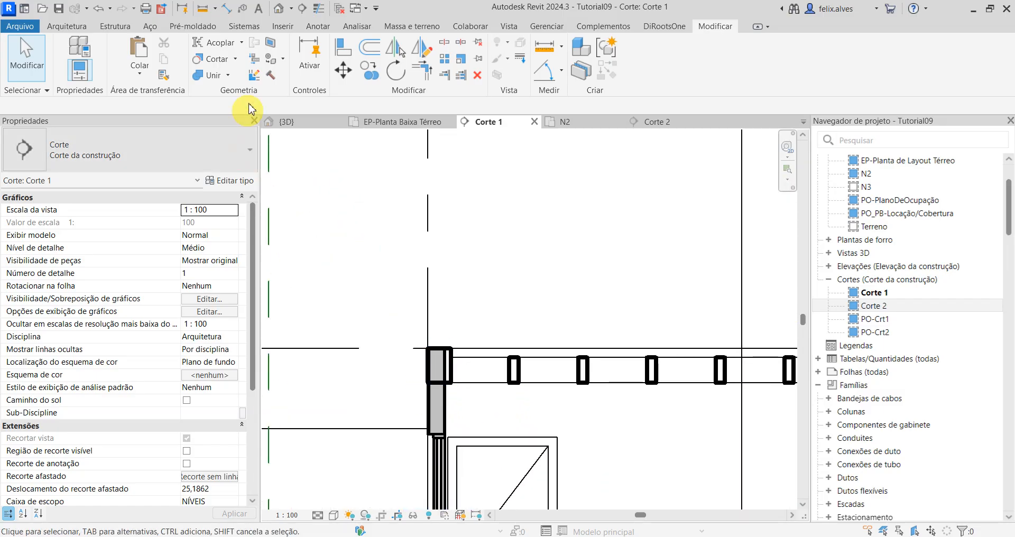
pyautogui.click(414, 126)
pyautogui.click(317, 121)
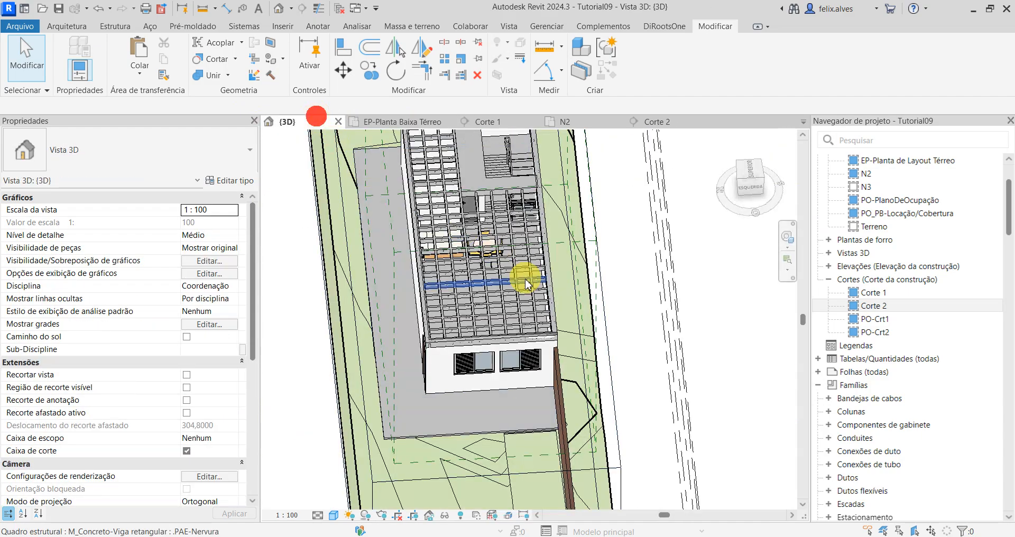
# Step: Try to attach the tops of the four connected .PAE-Parede 15CM outer walls to the edge beam above the long wall with the door
pyautogui.keyDown('shift'); pyautogui.moveTo(517, 272); pyautogui.dragTo(561, 358, button='middle'); pyautogui.keyUp('shift')
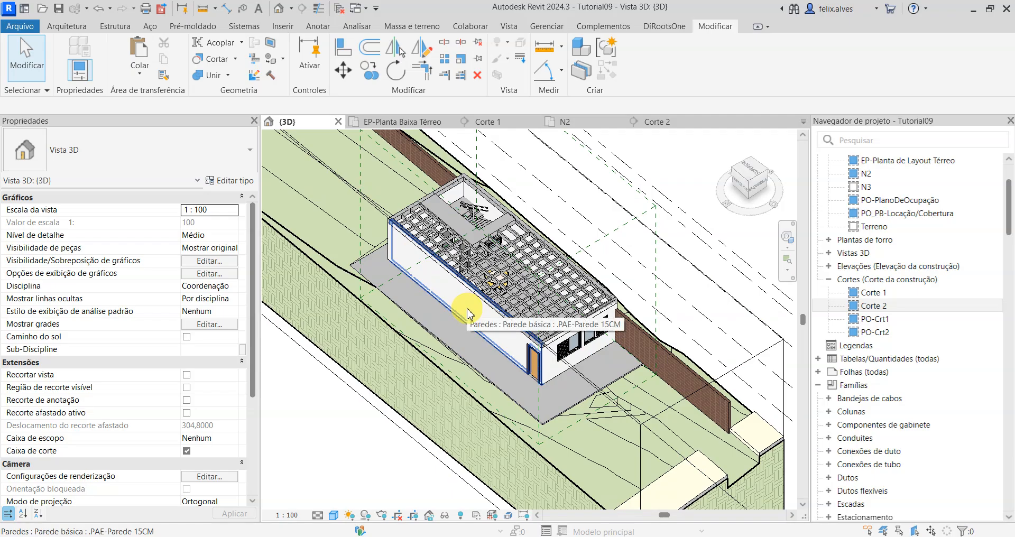
pyautogui.press('Tab')
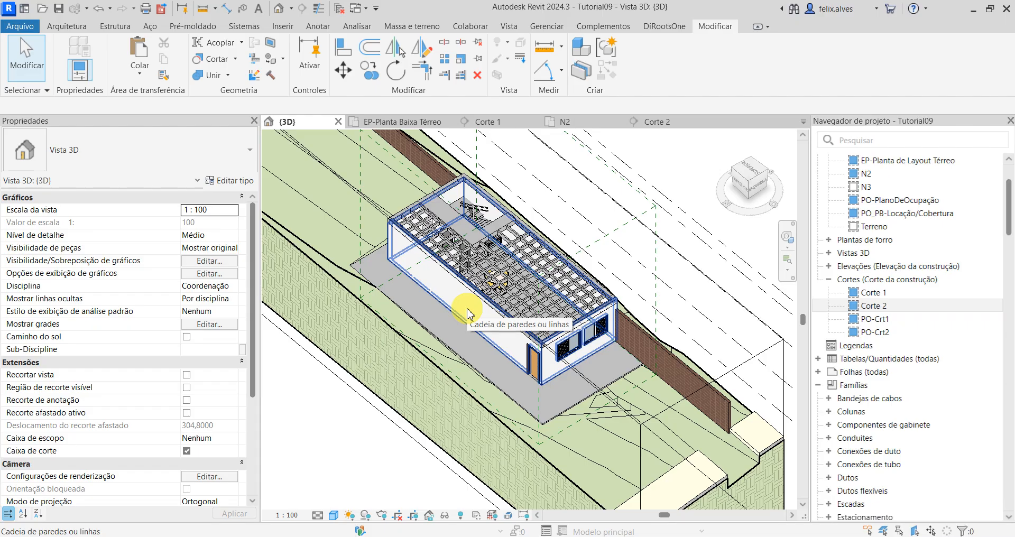
pyautogui.click(467, 313)
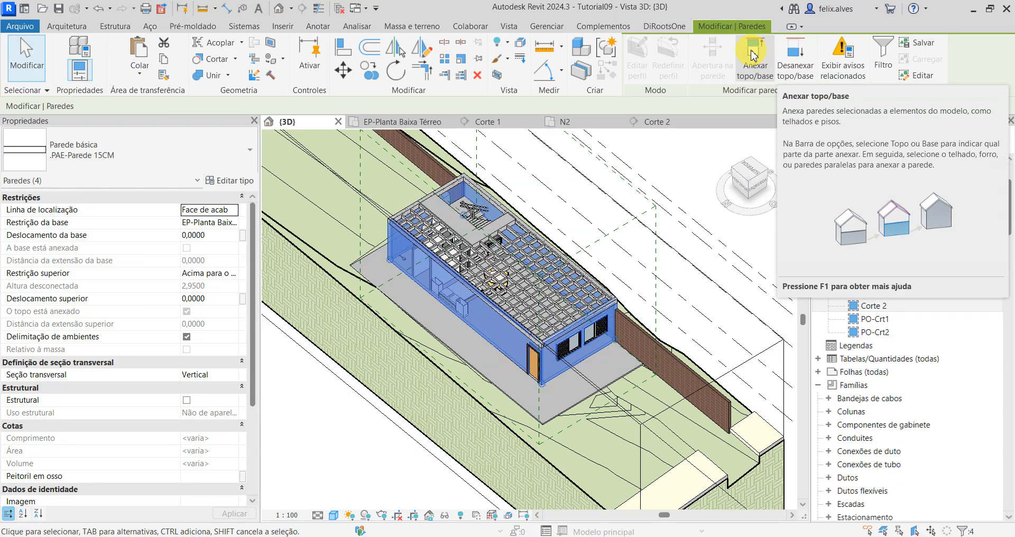
pyautogui.click(754, 55)
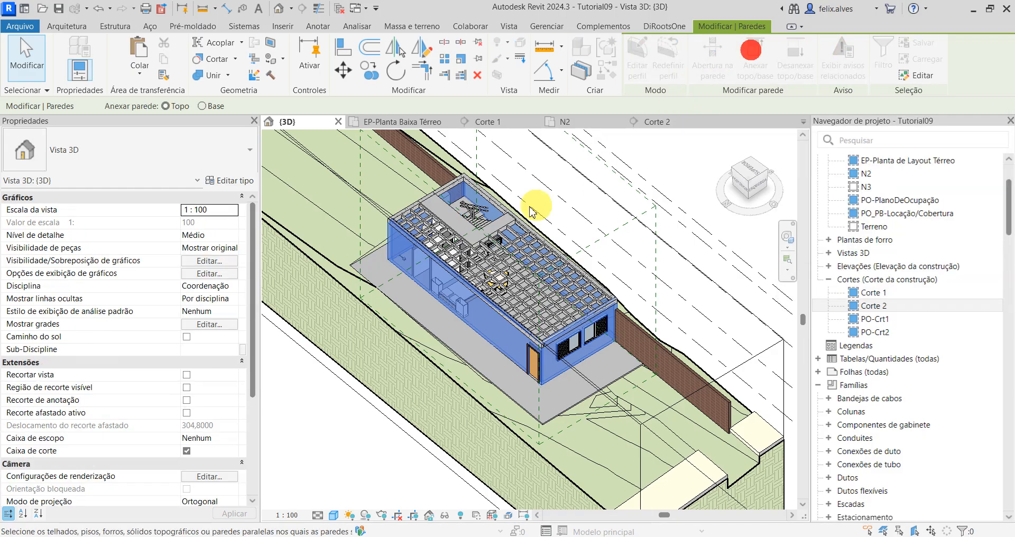
pyautogui.scroll(3, 483, 310)
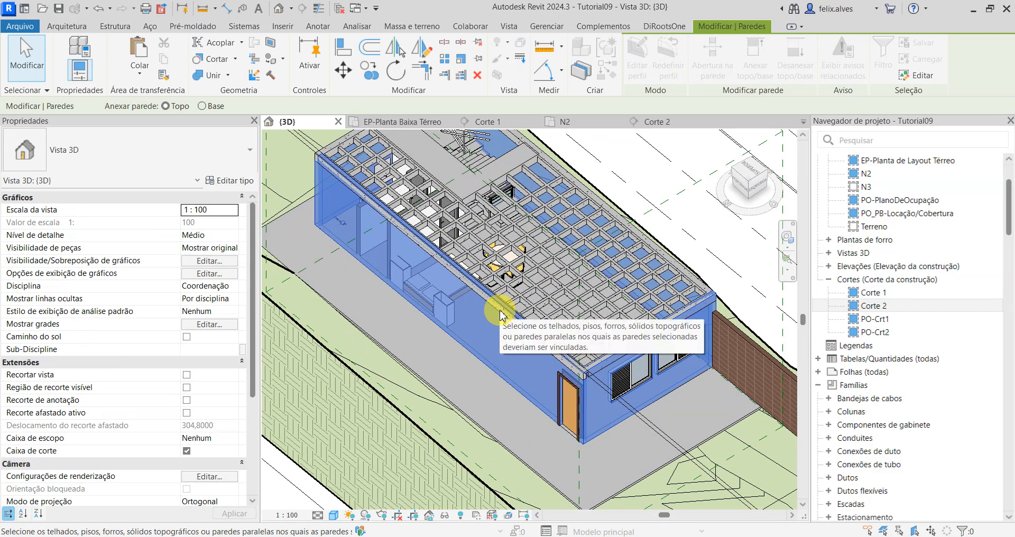
pyautogui.click(500, 316)
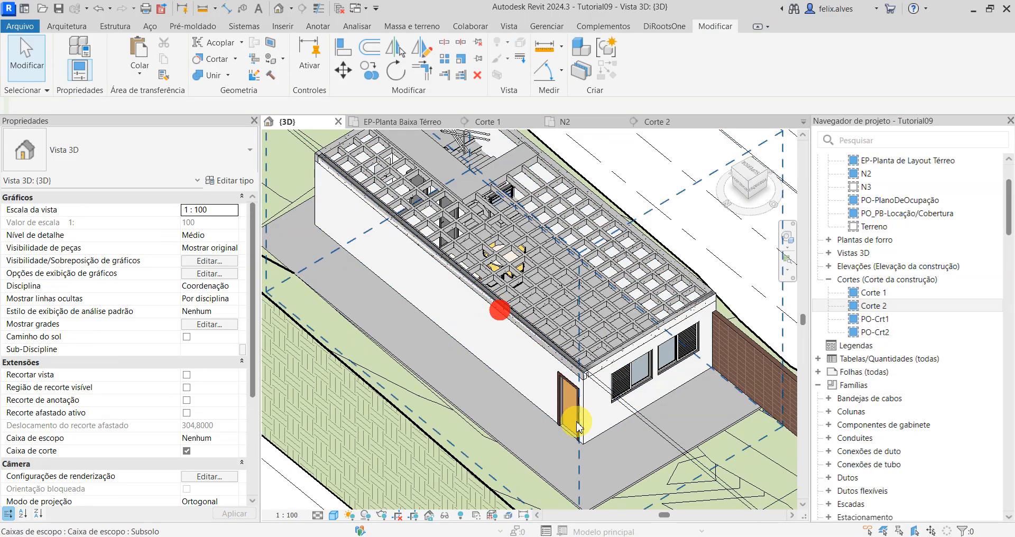
# Step: Try to attach the tops of the four connected outer walls to the edge beam beside the stair opening
pyautogui.keyDown('shift'); pyautogui.moveTo(464, 359); pyautogui.dragTo(588, 345, button='middle'); pyautogui.keyUp('shift')
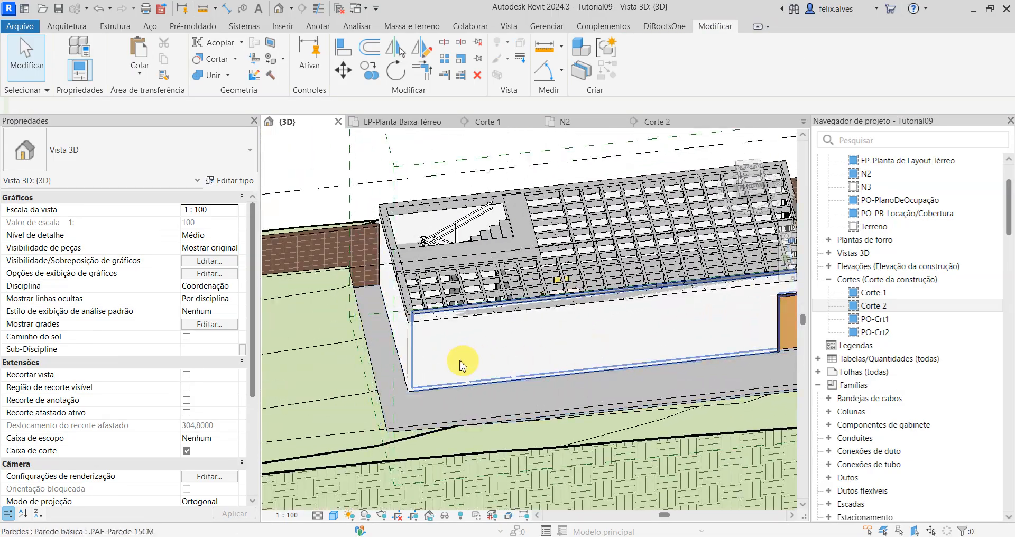
pyautogui.scroll(2, 390, 370)
pyautogui.moveTo(455, 378); pyautogui.dragTo(619, 438, button='middle')
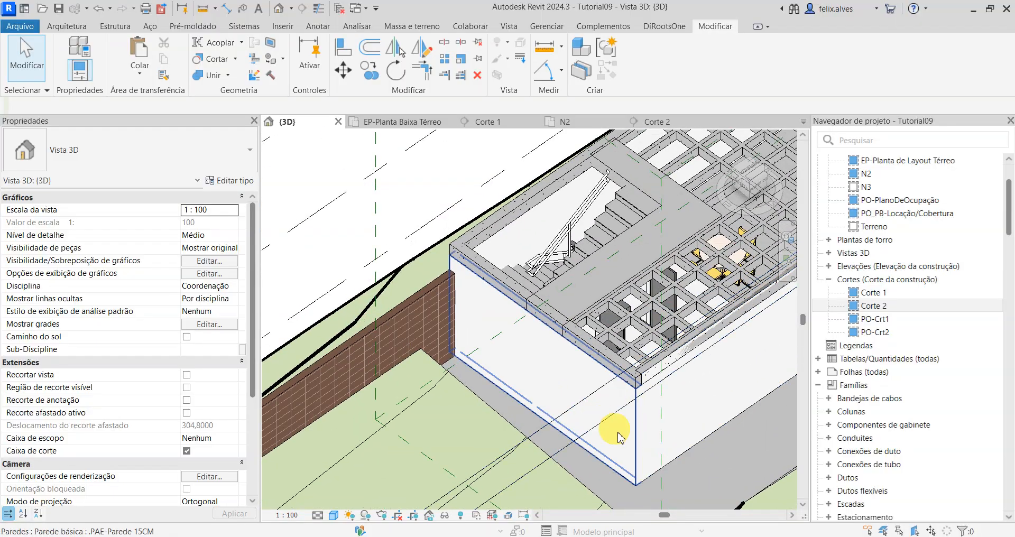
pyautogui.press('Tab')
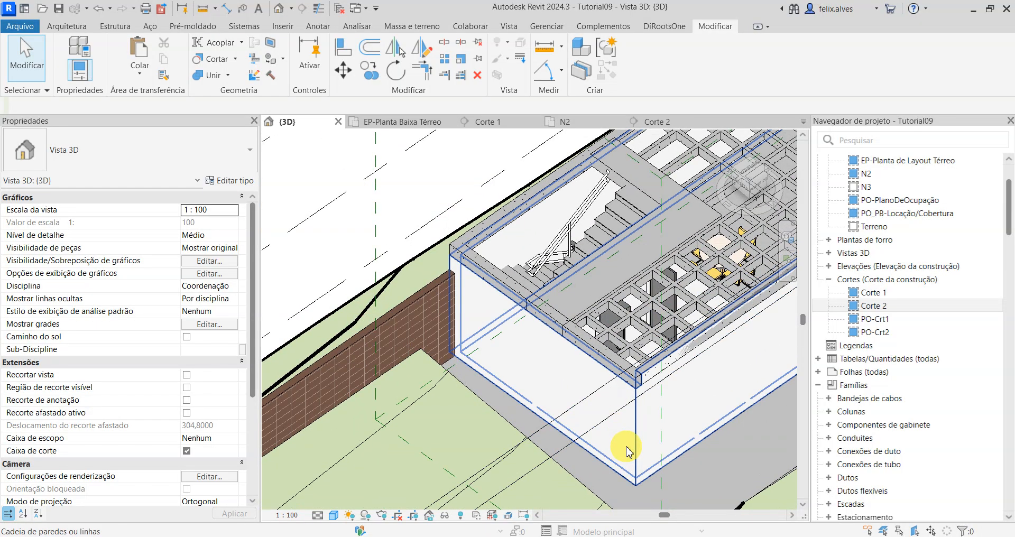
pyautogui.click(624, 447)
pyautogui.click(753, 80)
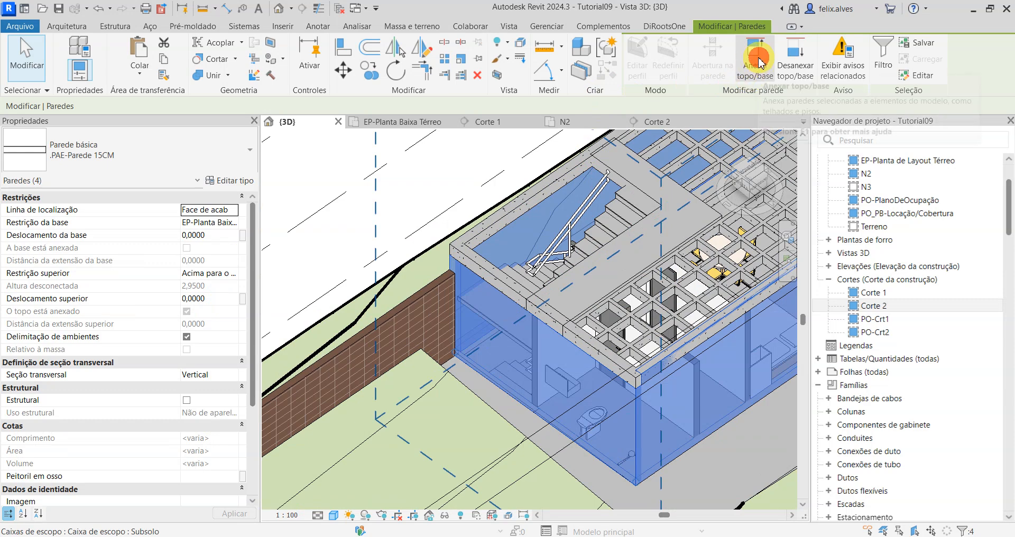
pyautogui.click(504, 281)
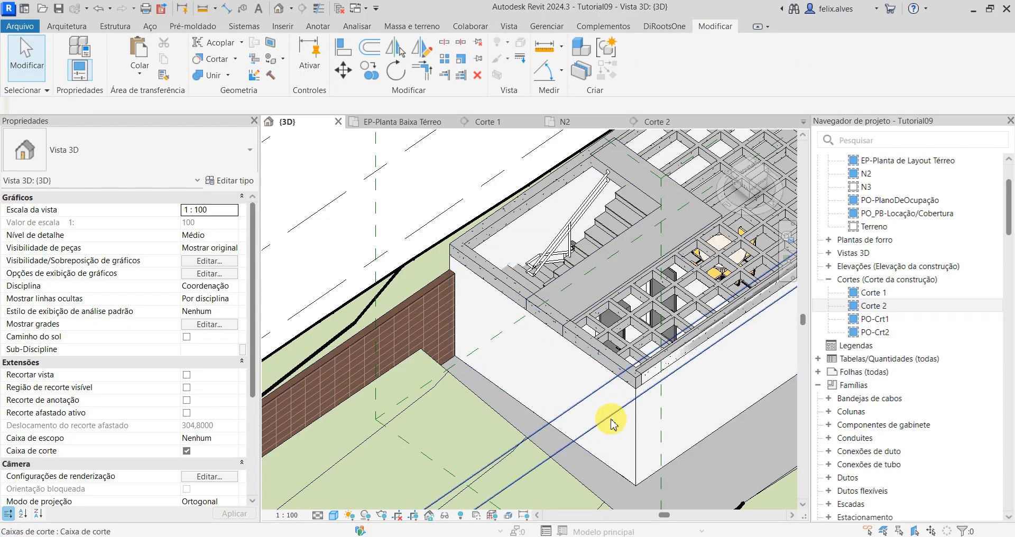
# Step: Try to attach the top of only the short end wall beside the stairs to its edge beam
pyautogui.click(629, 443)
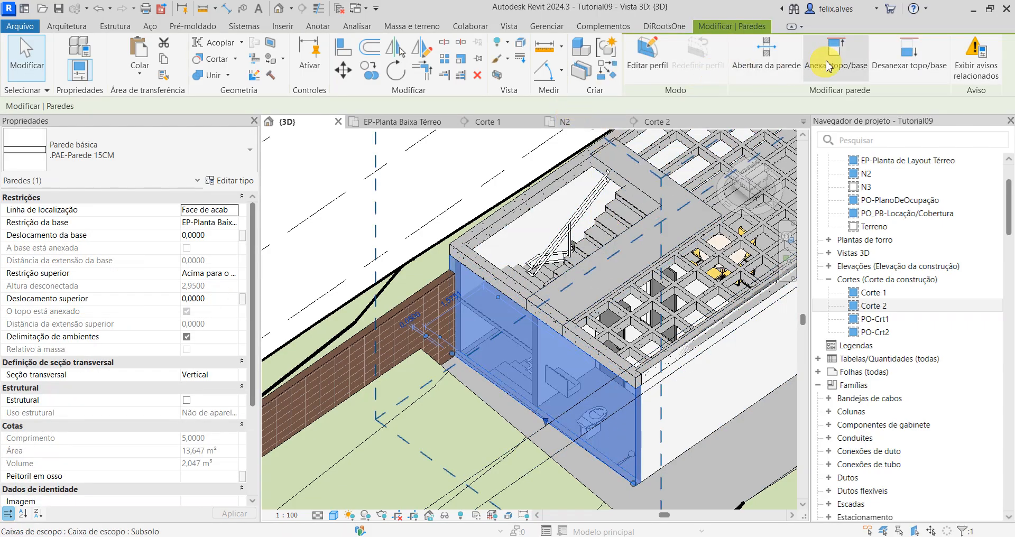
pyautogui.click(835, 54)
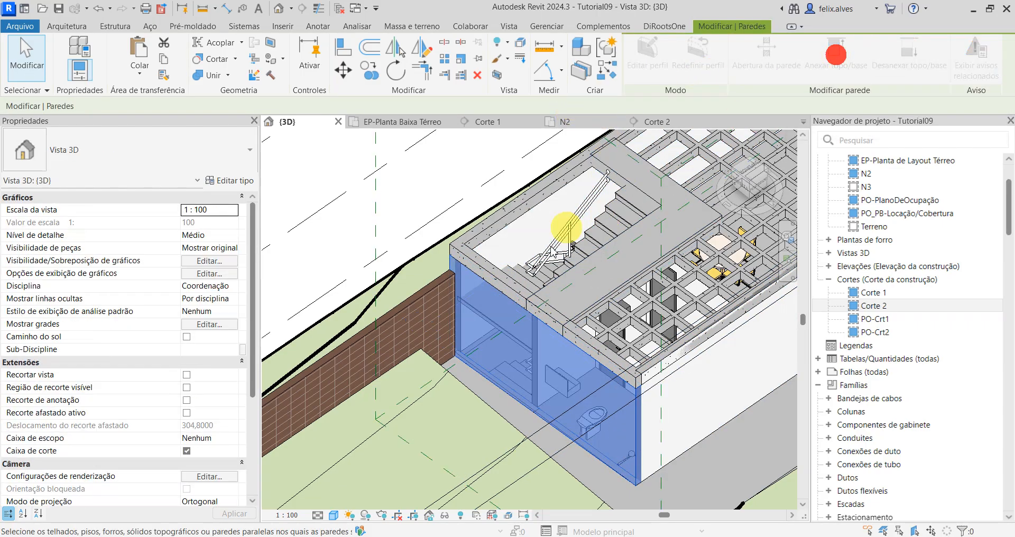
pyautogui.click(489, 273)
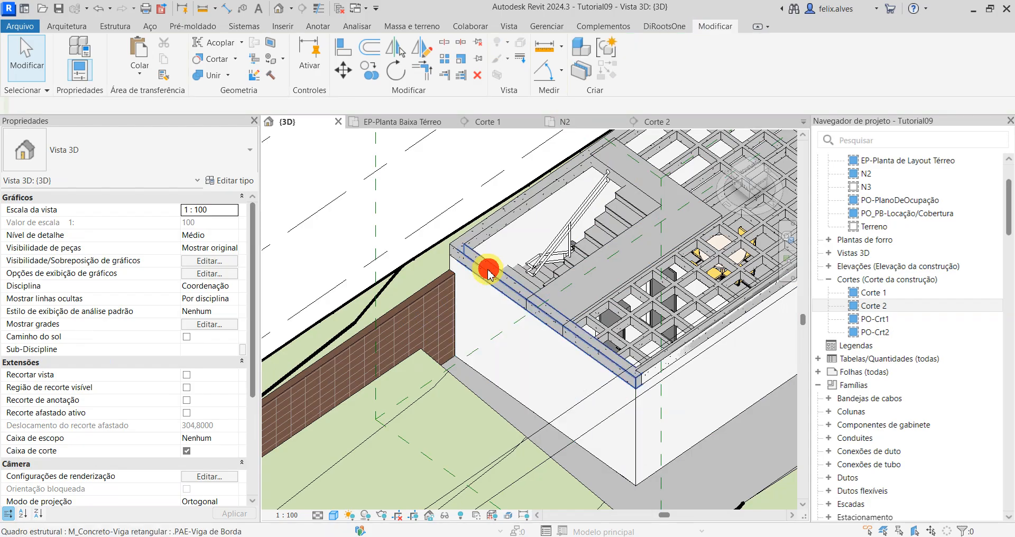
# Step: Try to detach the tops of the four connected outer walls from the edge beam at the stair end
pyautogui.press('Tab')
pyautogui.click(534, 365)
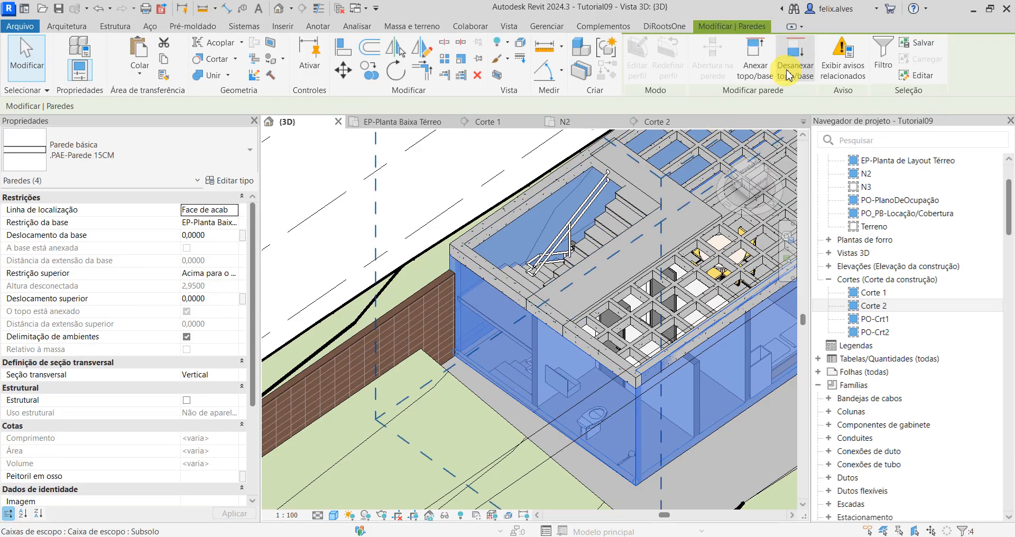
pyautogui.click(788, 53)
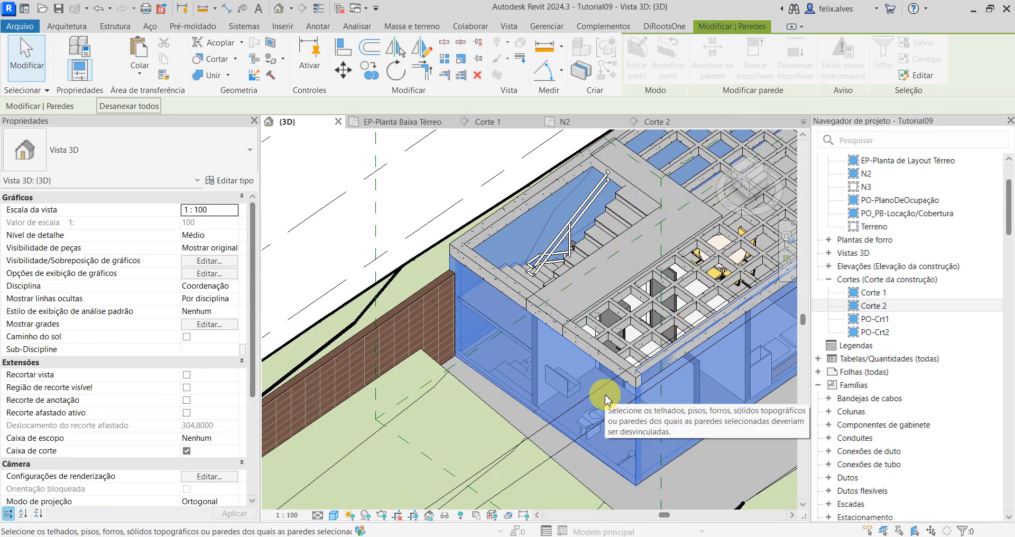
pyautogui.click(634, 394)
# Step: Attach the top of the short stair-end wall to the edge beam directly above it
pyautogui.click(521, 340)
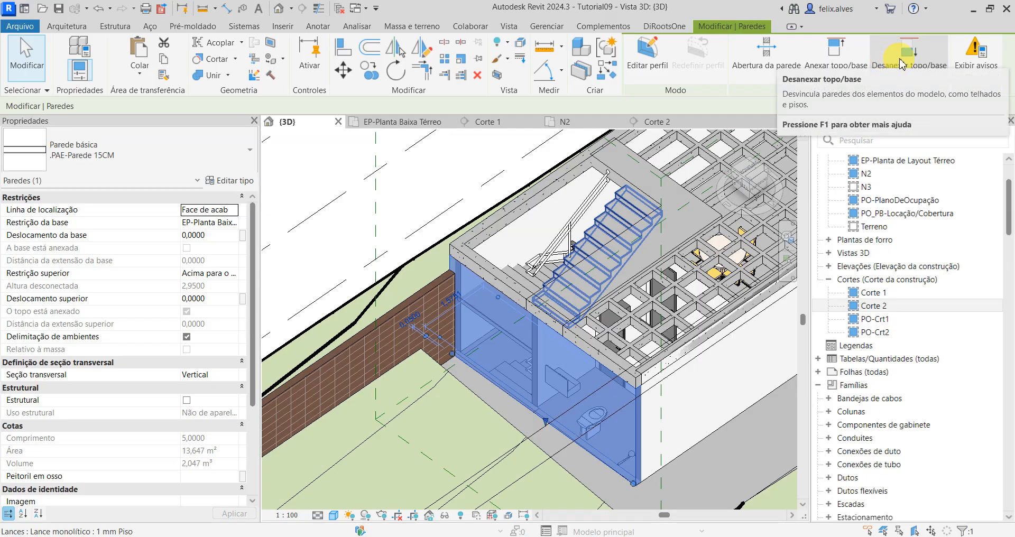
pyautogui.click(909, 59)
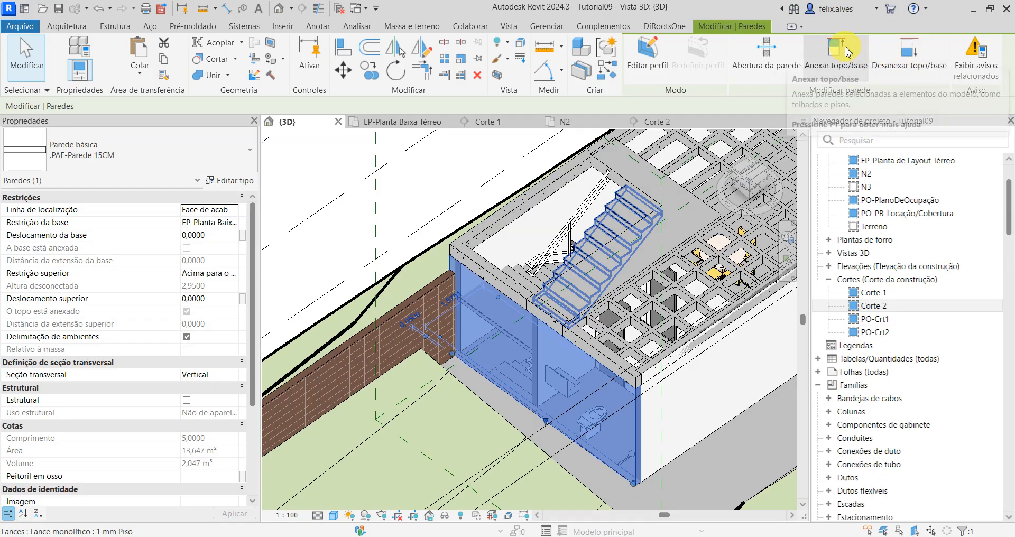
pyautogui.click(506, 289)
# Step: Attach the top of the long wall containing the door to the .PAE-Viga de Borda beam above it
pyautogui.scroll(-1, 624, 378)
pyautogui.moveTo(618, 380); pyautogui.dragTo(403, 340, button='middle')
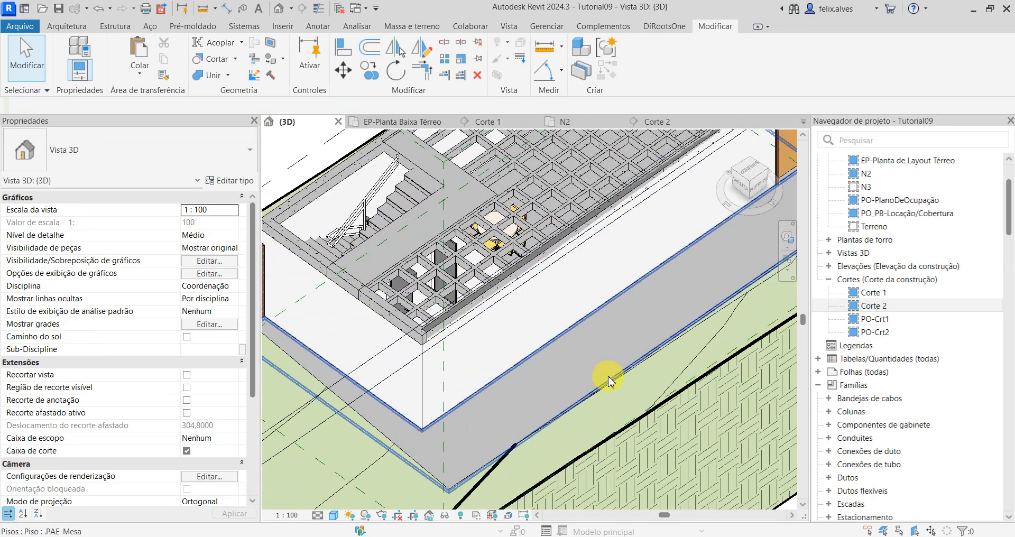
pyautogui.click(519, 332)
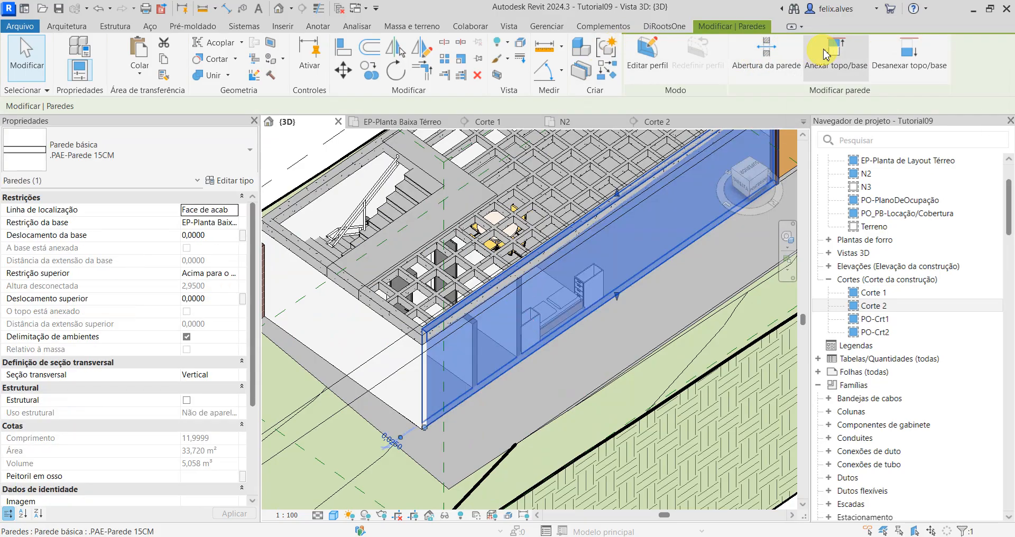
pyautogui.click(834, 53)
pyautogui.click(469, 314)
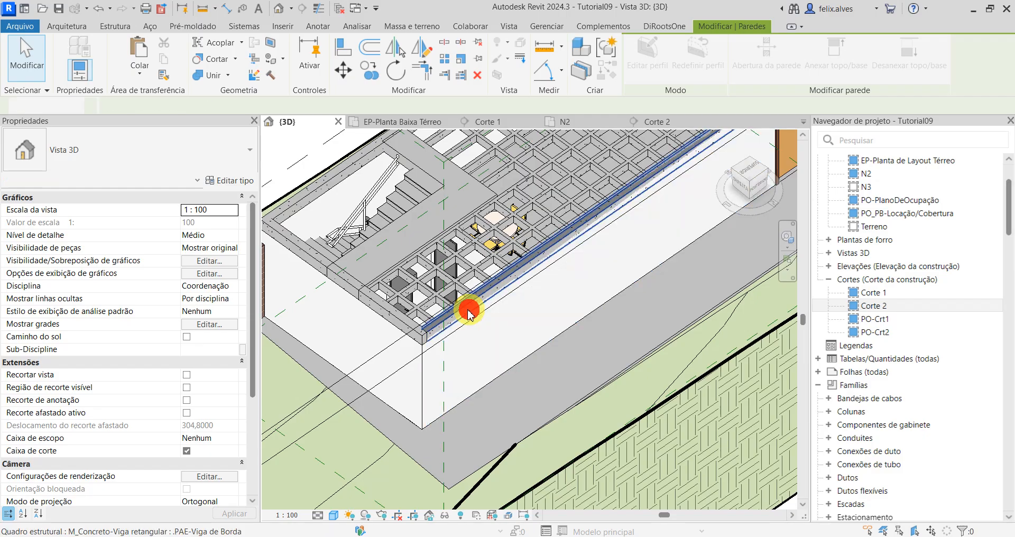
# Step: Attach the top of the short wall with the two windows to the edge beam above it
pyautogui.scroll(2, 515, 345)
pyautogui.keyDown('shift'); pyautogui.moveTo(523, 333); pyautogui.dragTo(431, 345, button='middle'); pyautogui.keyUp('shift')
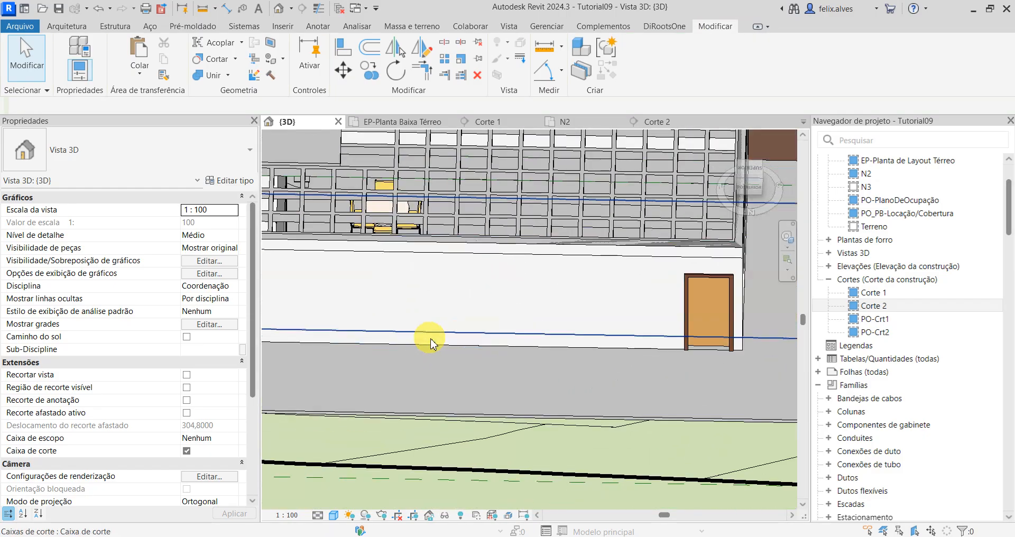
pyautogui.scroll(-1, 430, 344)
pyautogui.keyDown('shift'); pyautogui.moveTo(581, 311); pyautogui.dragTo(595, 184, button='middle'); pyautogui.keyUp('shift')
pyautogui.scroll(2, 547, 298)
pyautogui.scroll(1, 530, 243)
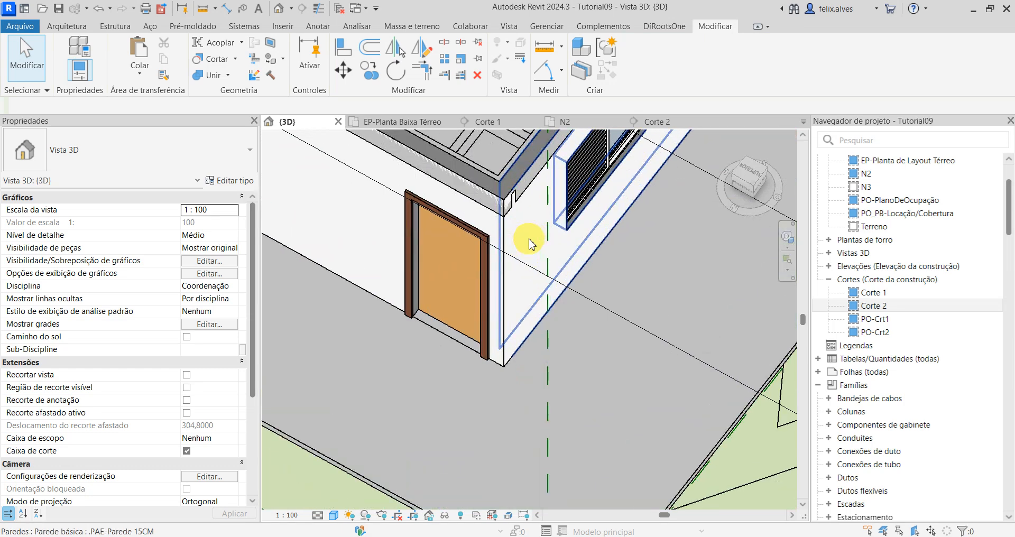
pyautogui.click(529, 238)
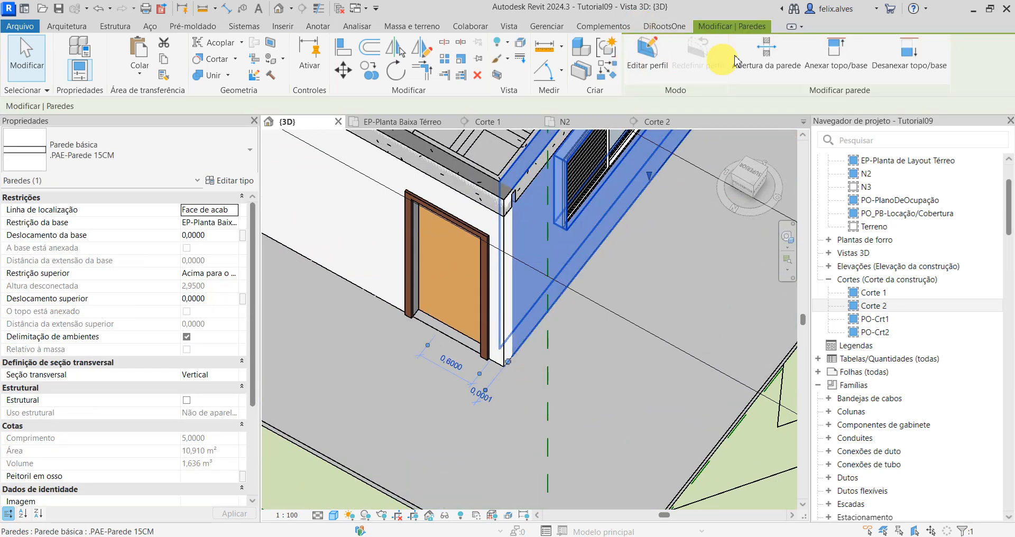
pyautogui.click(829, 50)
pyautogui.click(524, 178)
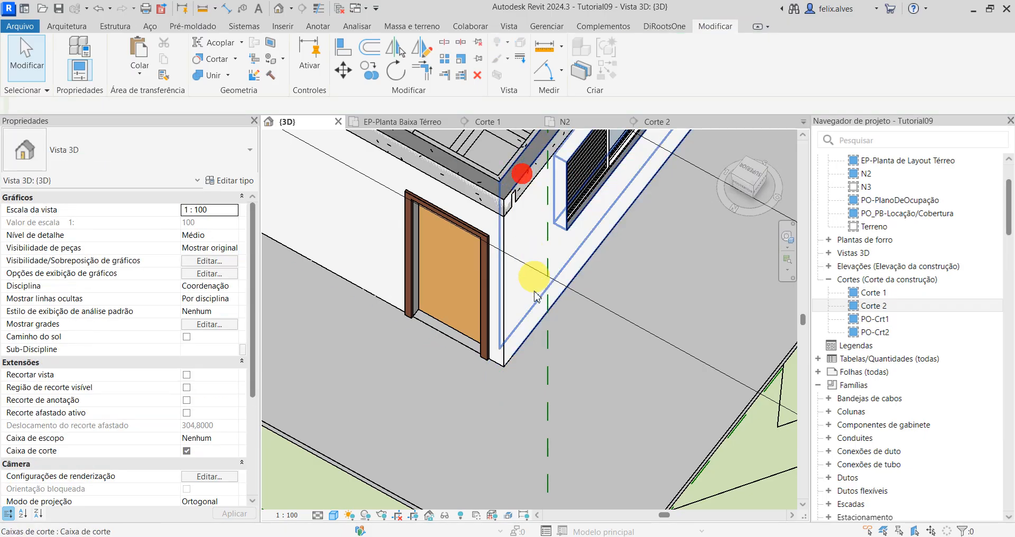
# Step: Inspect the attached walls in 3D and check the wall-to-beam junction closely in section Corte 1
pyautogui.scroll(-2, 551, 320)
pyautogui.keyDown('shift'); pyautogui.moveTo(551, 319); pyautogui.dragTo(529, 255, button='middle'); pyautogui.keyUp('shift')
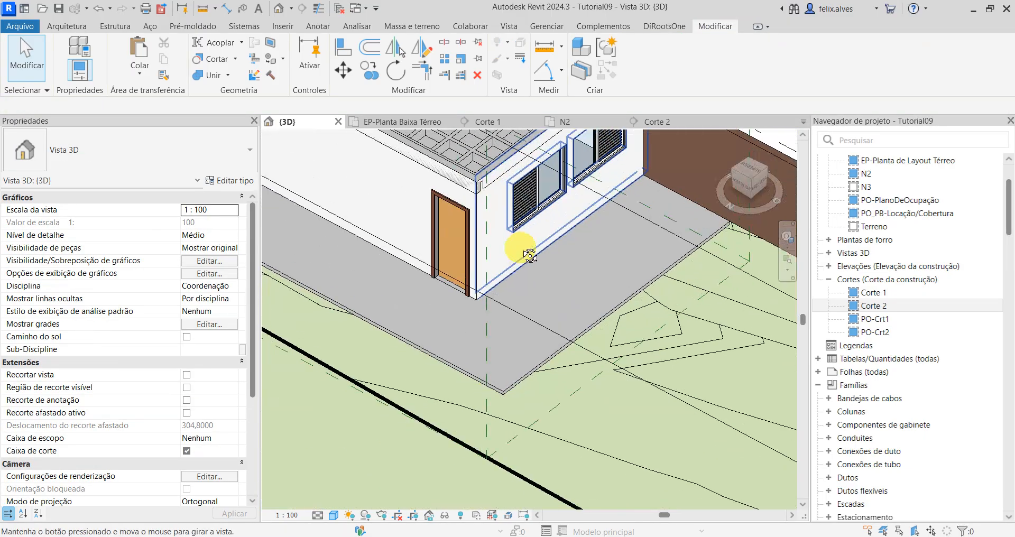
pyautogui.moveTo(548, 296); pyautogui.dragTo(584, 421, button='middle')
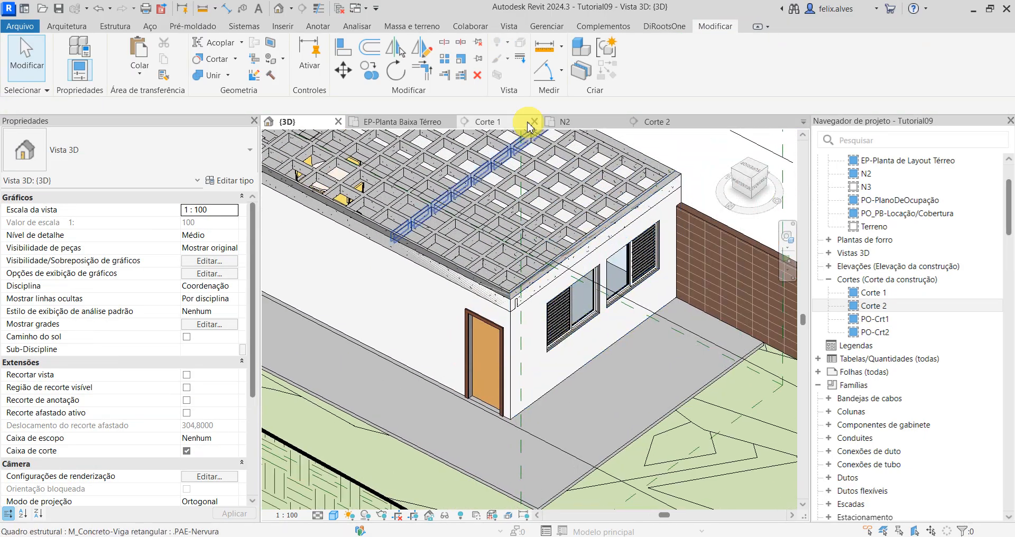
pyautogui.click(496, 121)
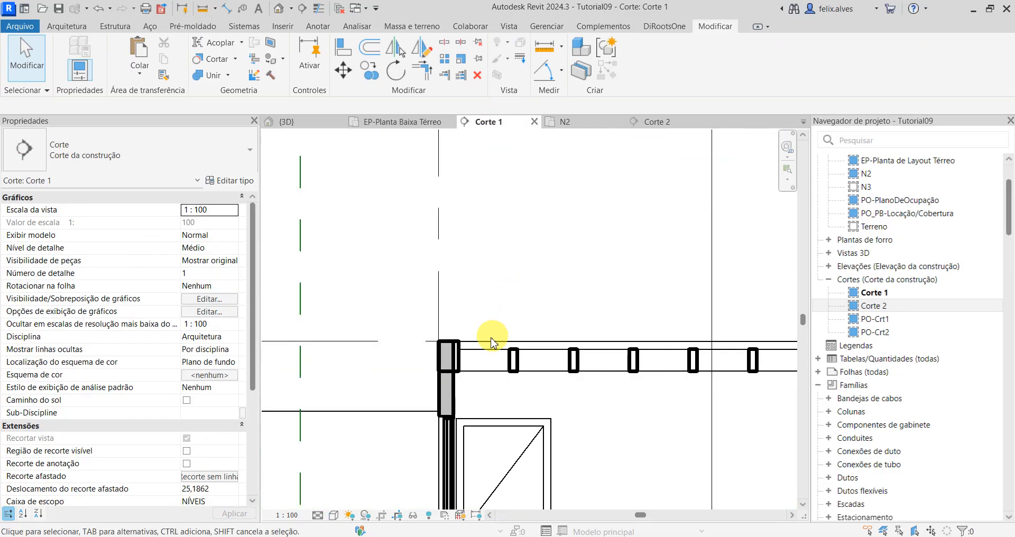
pyautogui.scroll(1, 492, 343)
pyautogui.scroll(2, 476, 378)
pyautogui.press('a')
pyautogui.press('l')
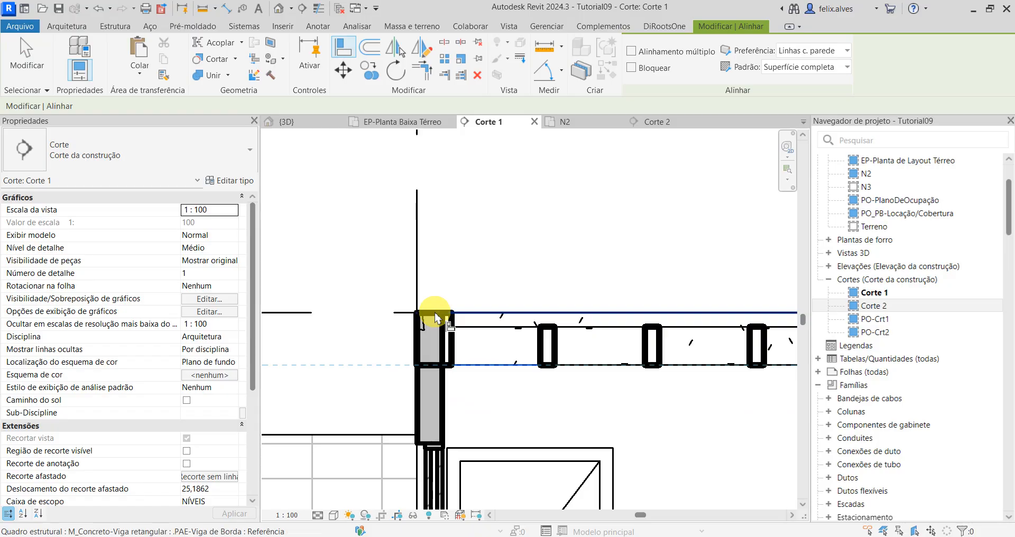
pyautogui.press('Escape')
# Step: Detach the tops of the three outer .PAE-Parede 15CM walls from the edge beams in section Corte 1
pyautogui.click(442, 400)
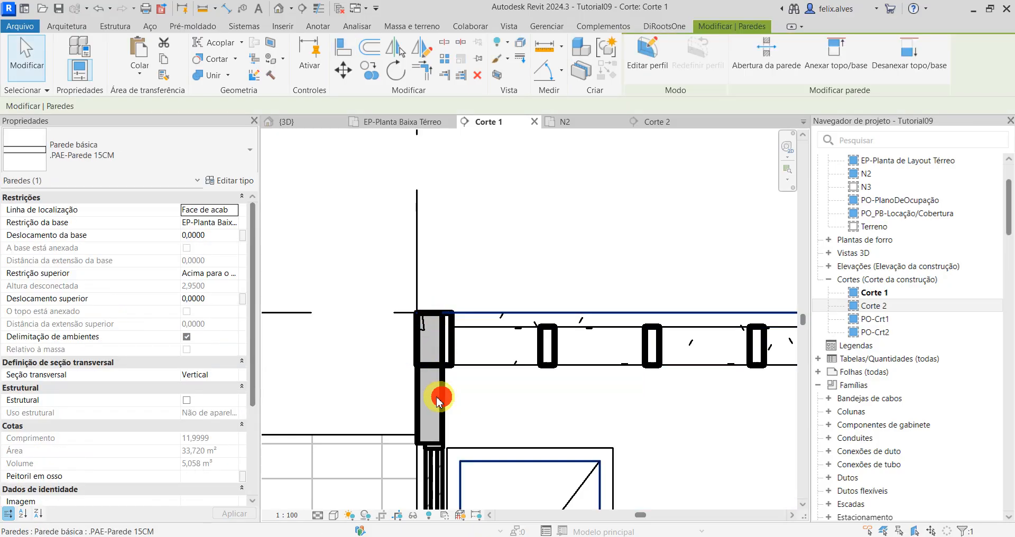
pyautogui.press('Escape')
pyautogui.click(444, 398)
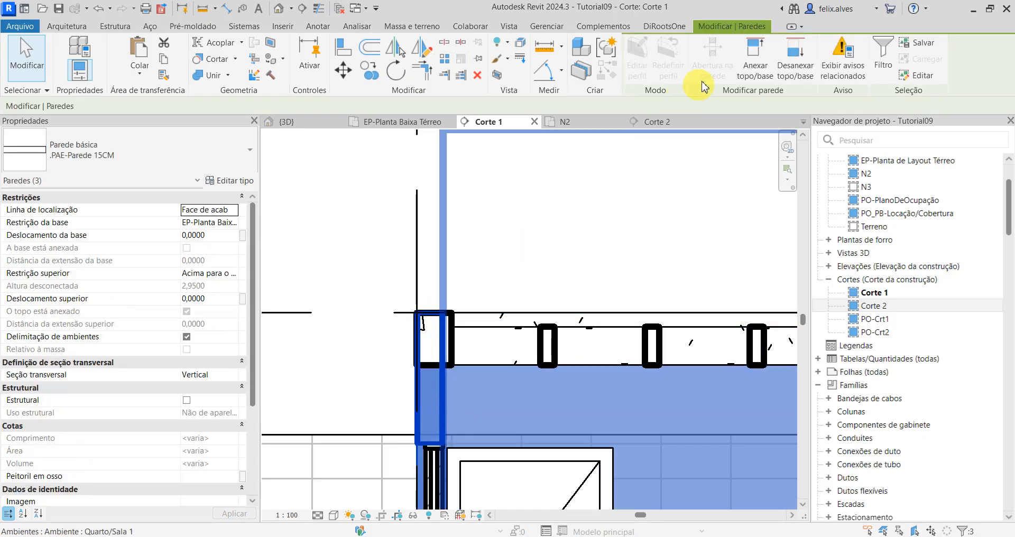
pyautogui.click(804, 55)
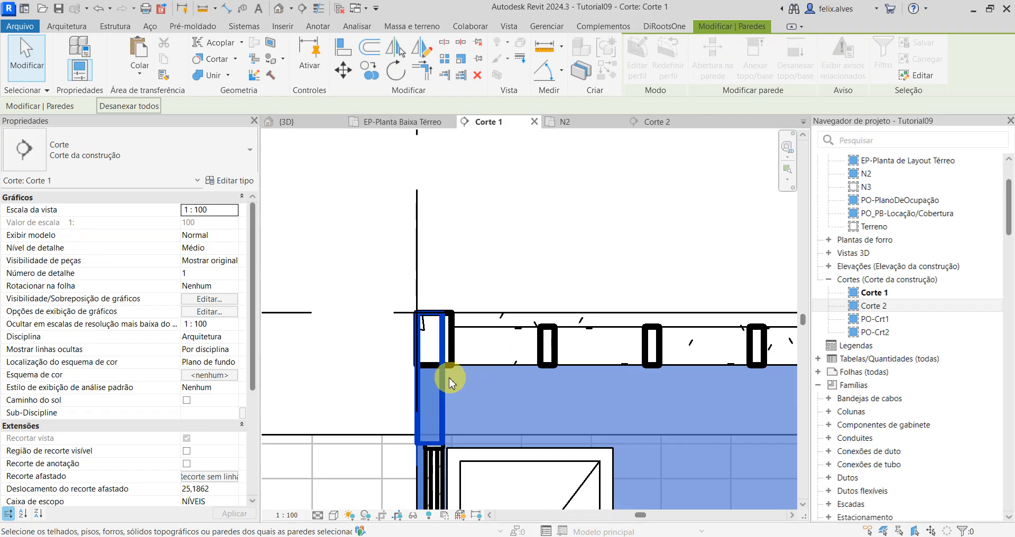
pyautogui.click(492, 257)
pyautogui.click(443, 393)
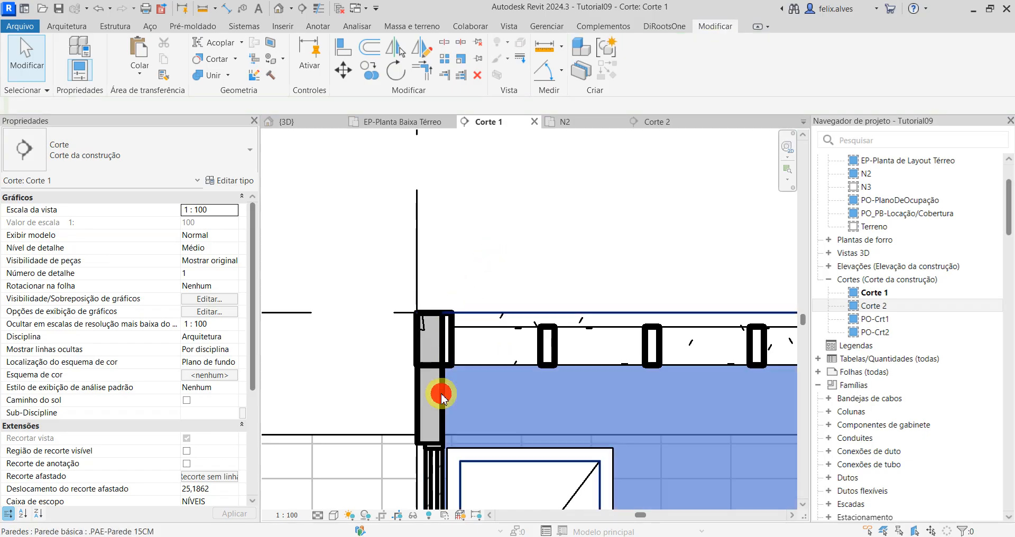
pyautogui.click(439, 390)
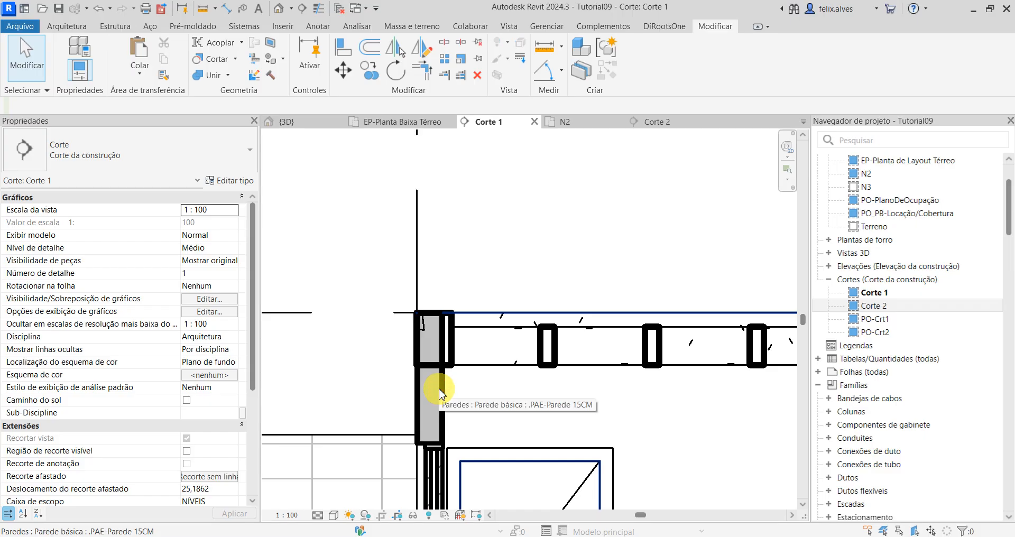
# Step: Stretch the top of the short wall cut in Corte 1 upward past the edge beam
pyautogui.click(424, 387)
pyautogui.click(421, 390)
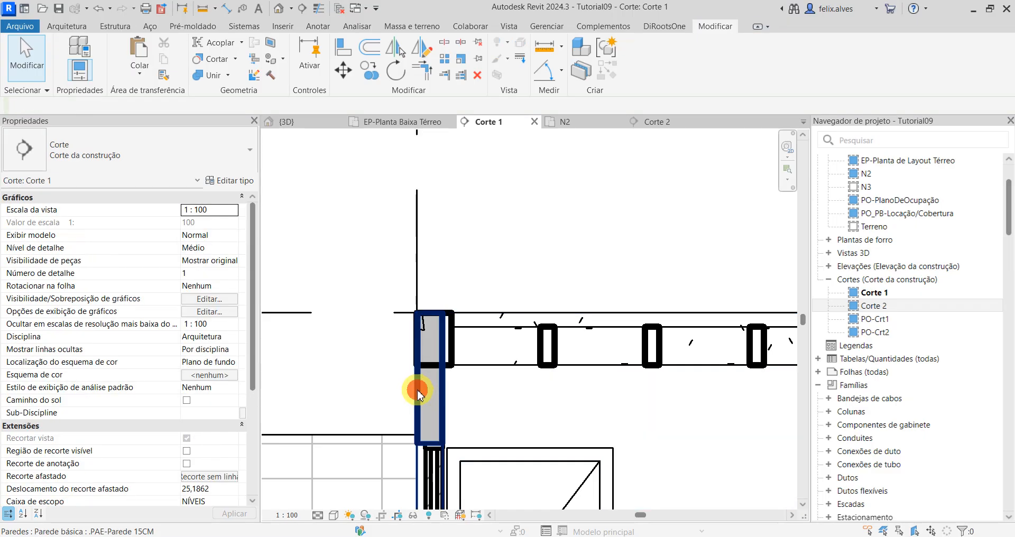
pyautogui.click(418, 393)
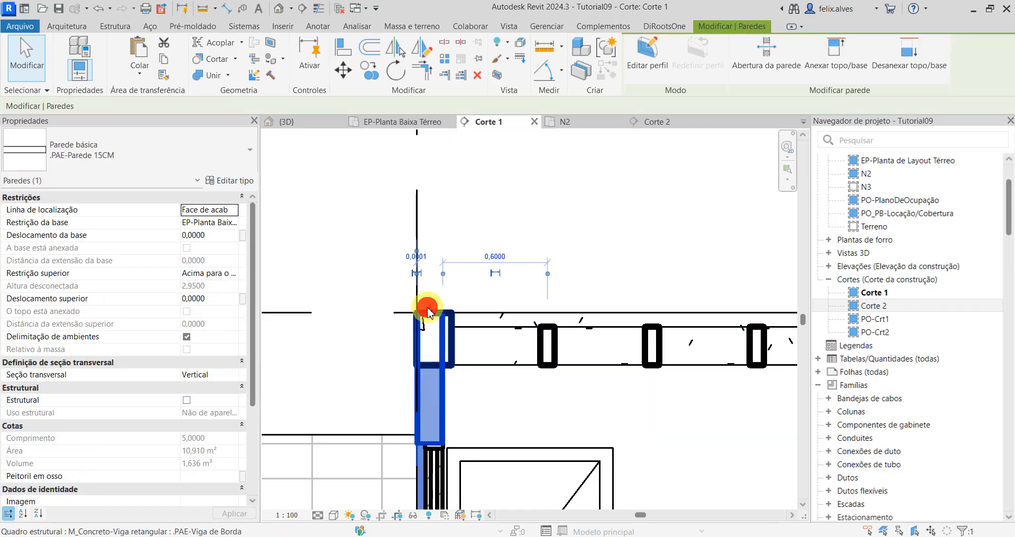
pyautogui.click(428, 312)
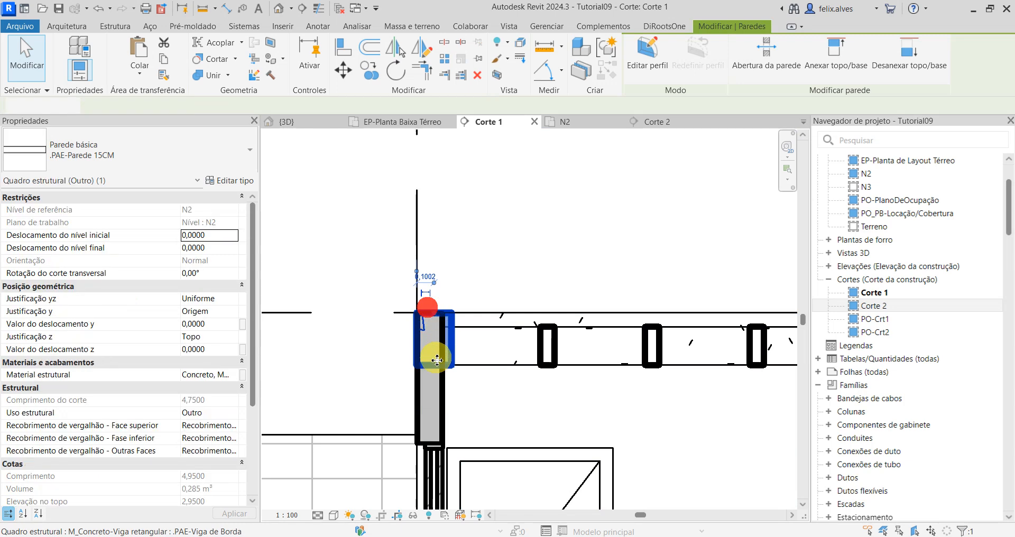
pyautogui.click(459, 406)
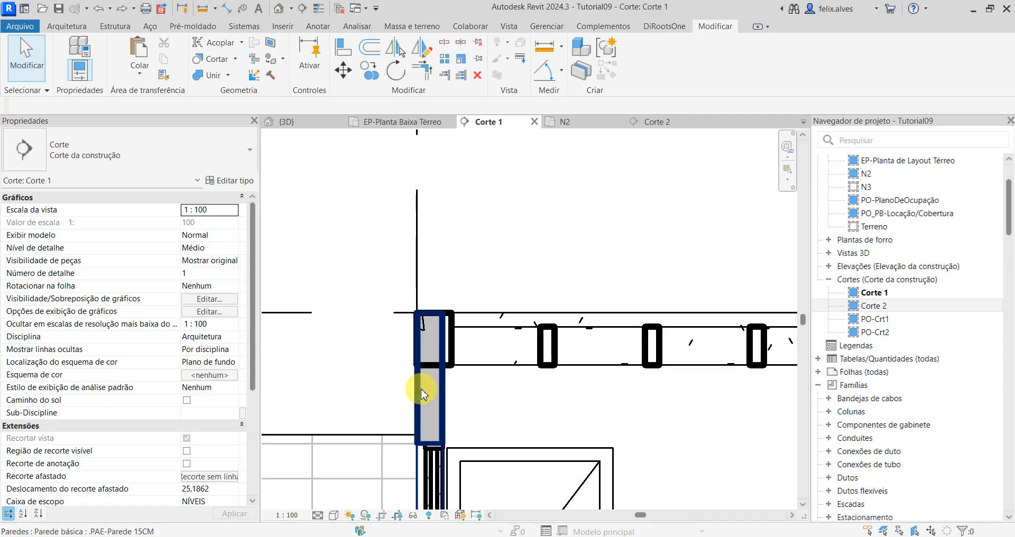
pyautogui.click(422, 391)
pyautogui.moveTo(429, 307); pyautogui.dragTo(430, 307)
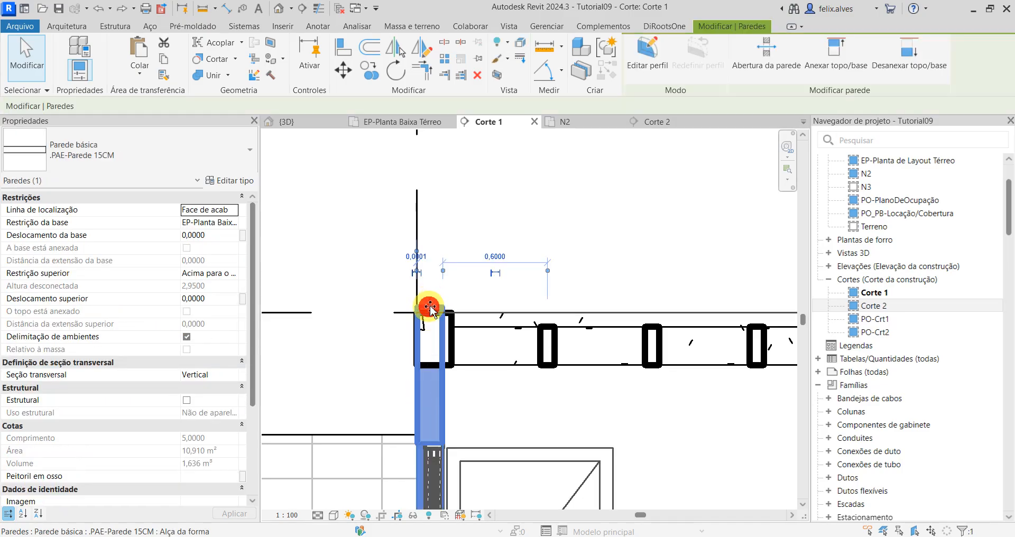
pyautogui.moveTo(429, 247); pyautogui.dragTo(429, 242)
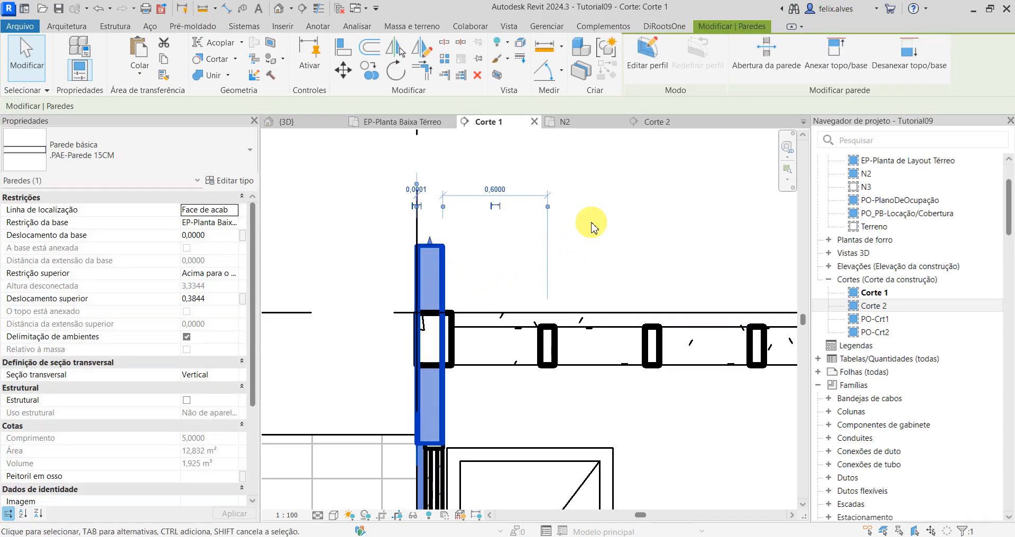
pyautogui.click(625, 246)
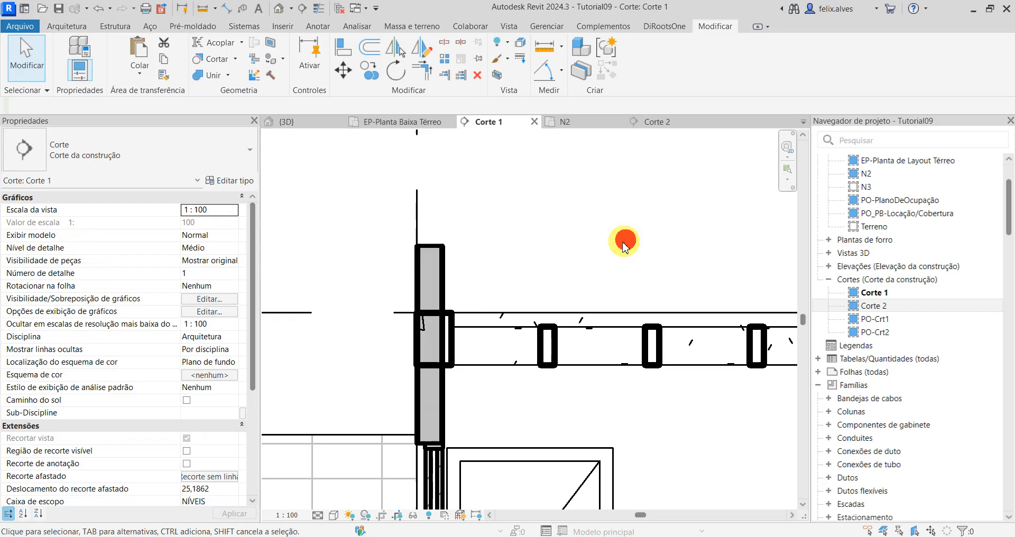
# Step: Show thin lines and align the top of the short wall with the underside of the edge beam
pyautogui.click(318, 9)
pyautogui.press('a')
pyautogui.press('l')
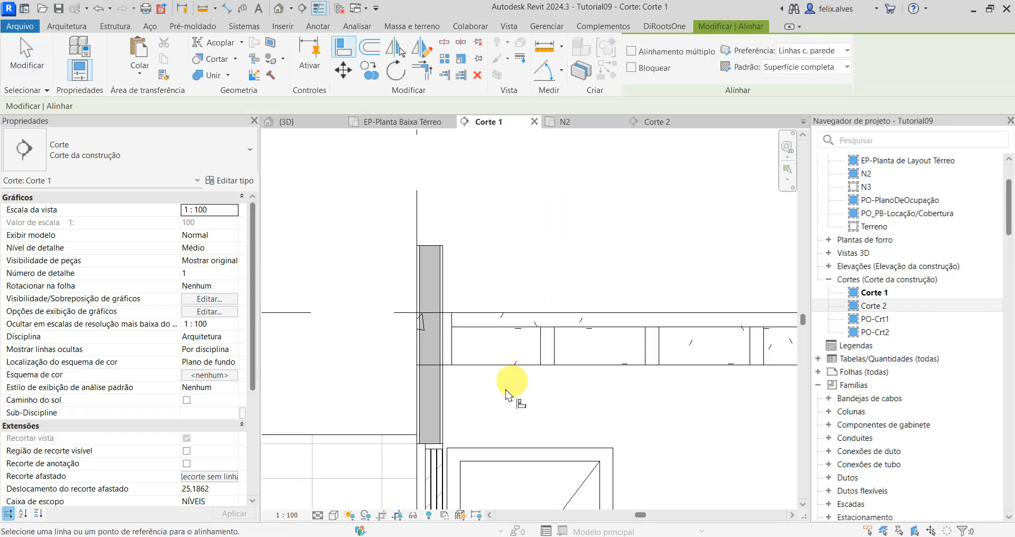
pyautogui.click(437, 247)
pyautogui.press('Escape')
pyautogui.press('Escape')
# Step: Detach the top of the long wall on grid C from its edge beam in section Corte 2
pyautogui.scroll(-5, 538, 350)
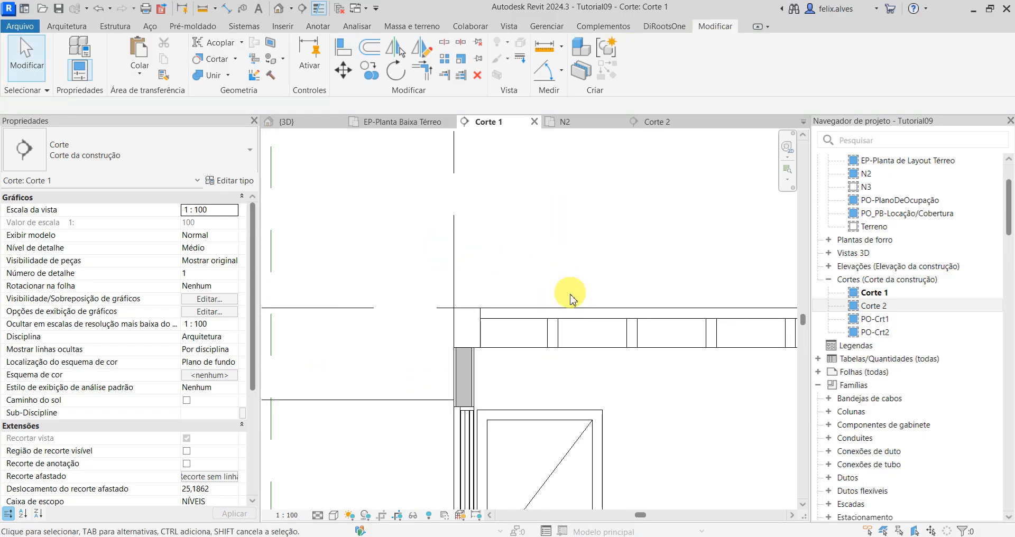
pyautogui.scroll(8, 538, 351)
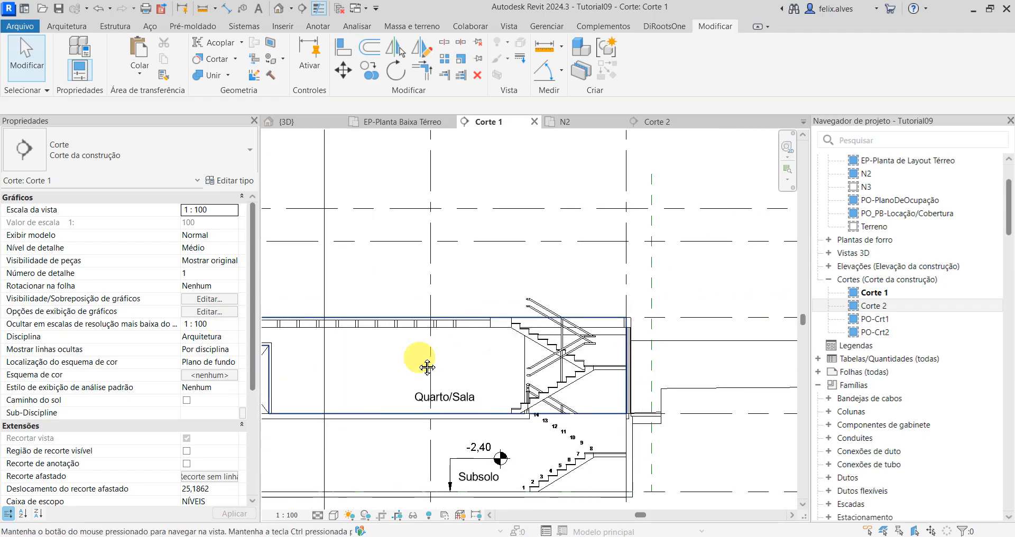
pyautogui.scroll(-5, 568, 303)
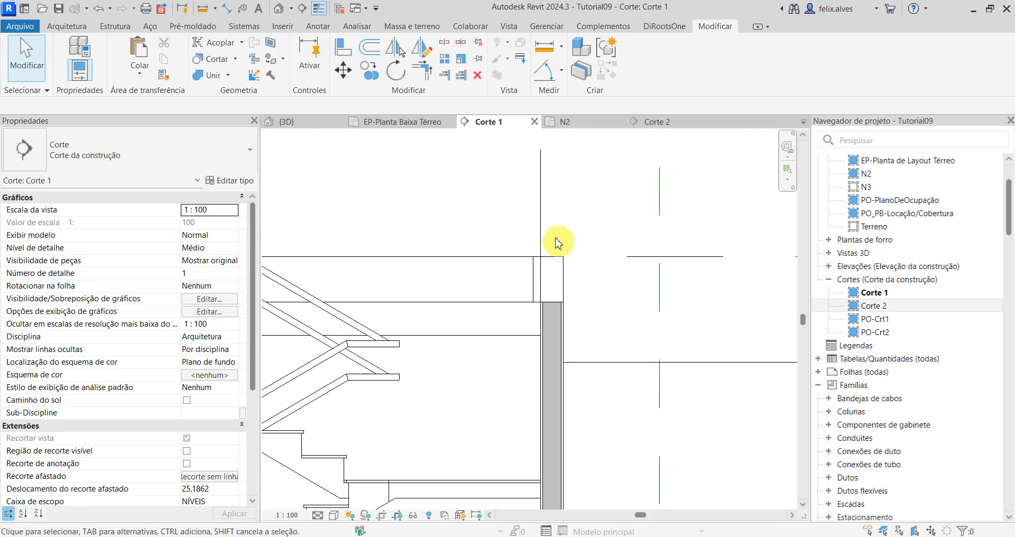
pyautogui.click(659, 121)
pyautogui.scroll(8, 665, 306)
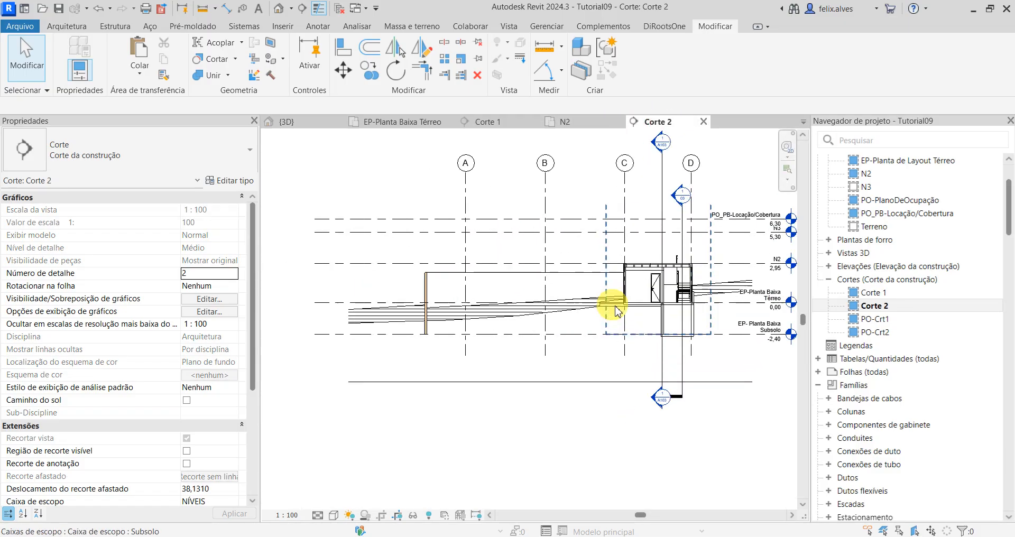
pyautogui.scroll(1, 591, 339)
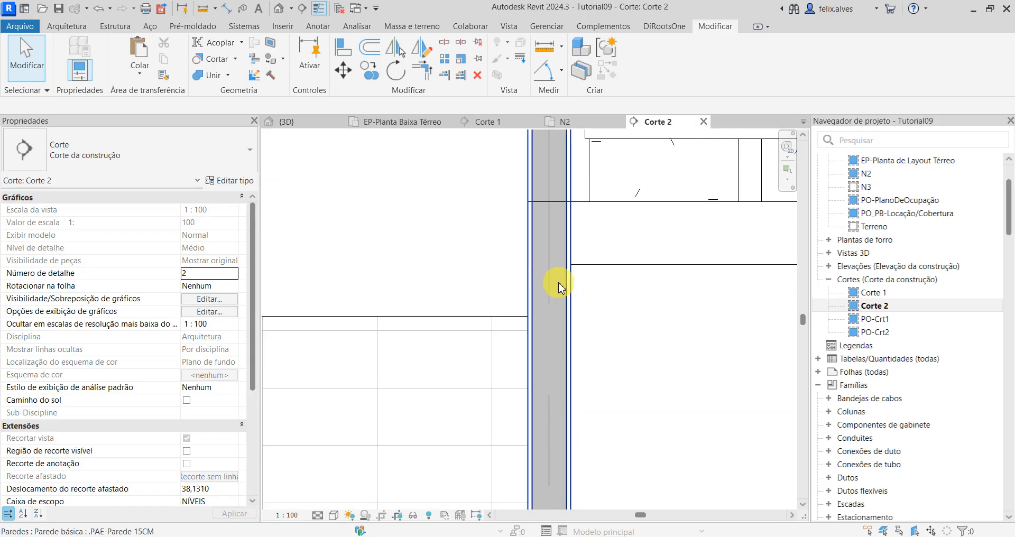
pyautogui.click(560, 288)
pyautogui.scroll(-3, 559, 285)
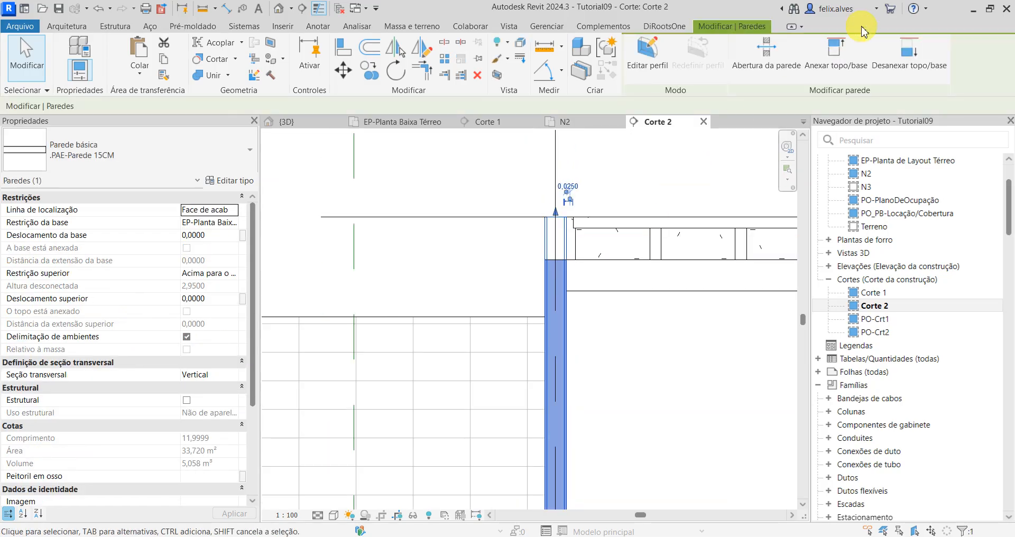
pyautogui.click(902, 57)
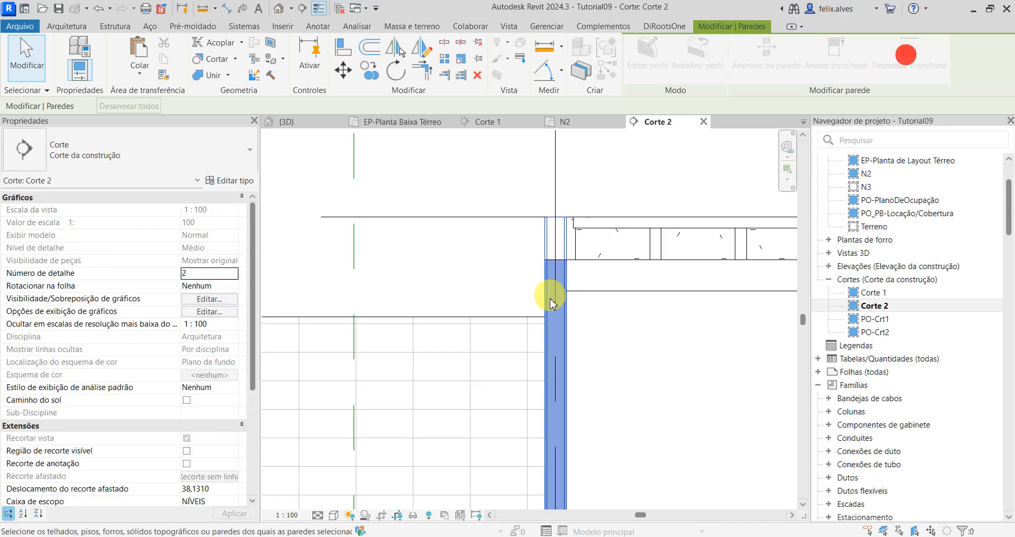
pyautogui.click(567, 321)
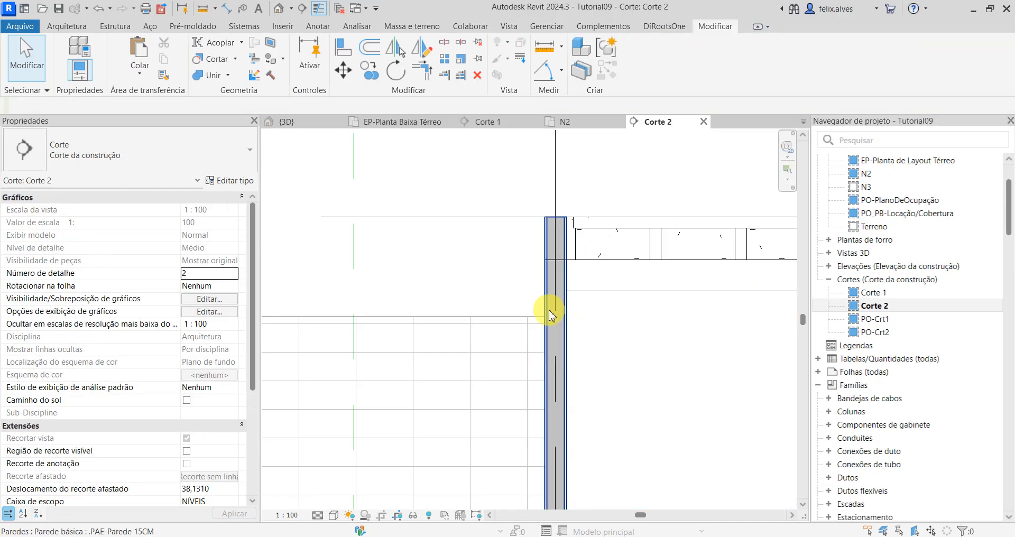
# Step: Stretch the long wall's top above the edge beam and align it with the beam's underside
pyautogui.click(550, 316)
pyautogui.moveTo(554, 212); pyautogui.dragTo(551, 165)
pyautogui.click(636, 180)
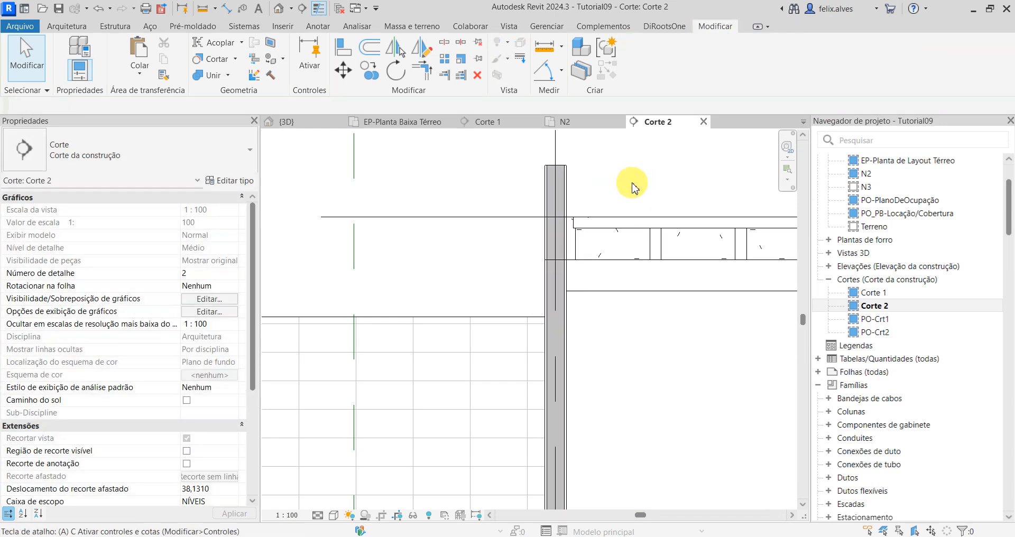
pyautogui.press('a')
pyautogui.press('l')
pyautogui.scroll(1, 556, 264)
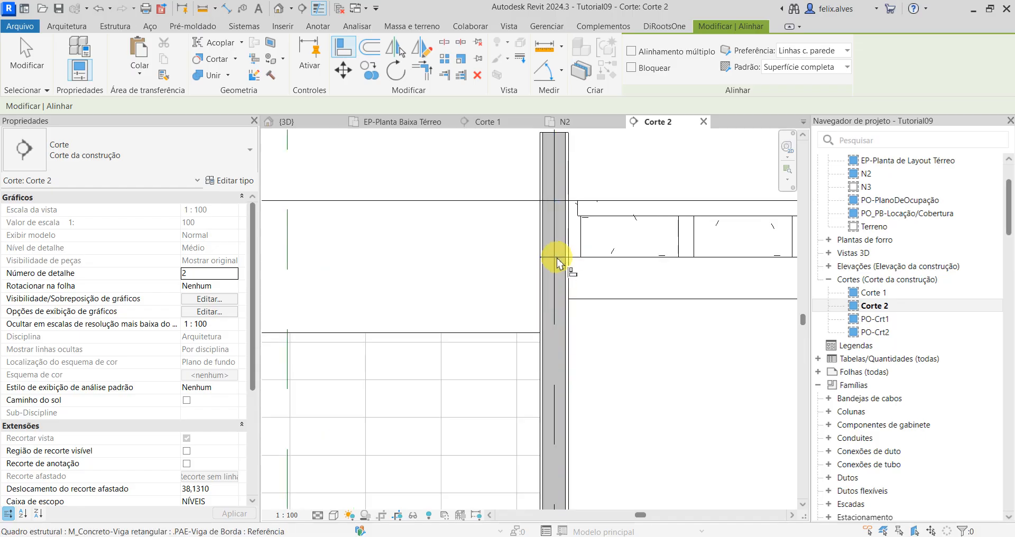
pyautogui.click(562, 136)
pyautogui.scroll(-1, 613, 325)
pyautogui.press('Escape')
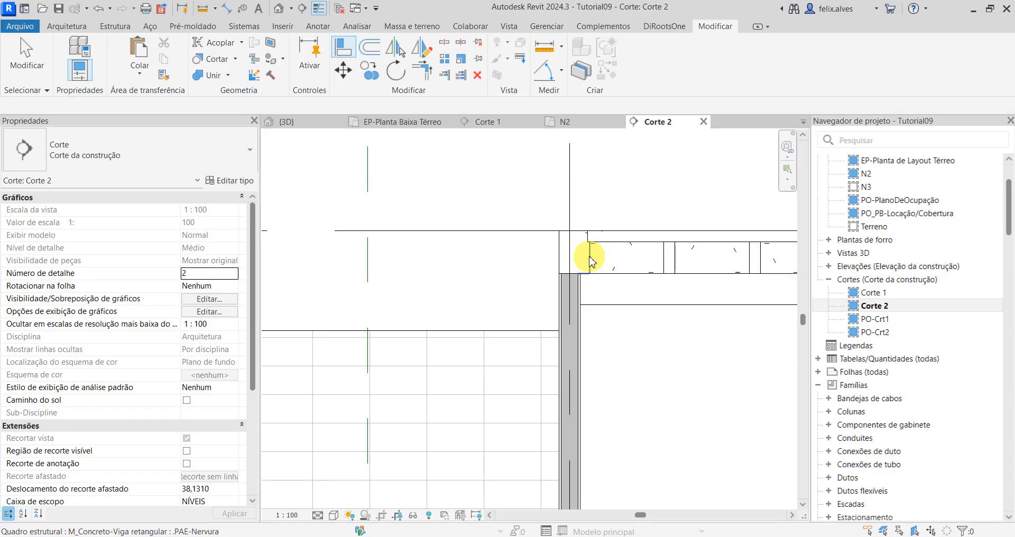
# Step: Turn off thin lines and check the wall-to-edge-beam junction on the opposite side of section Corte 2
pyautogui.click(320, 11)
pyautogui.scroll(-6, 545, 319)
pyautogui.moveTo(563, 341); pyautogui.dragTo(379, 342, button='middle')
pyautogui.scroll(1, 654, 259)
pyautogui.scroll(3, 571, 370)
pyautogui.scroll(4, 526, 402)
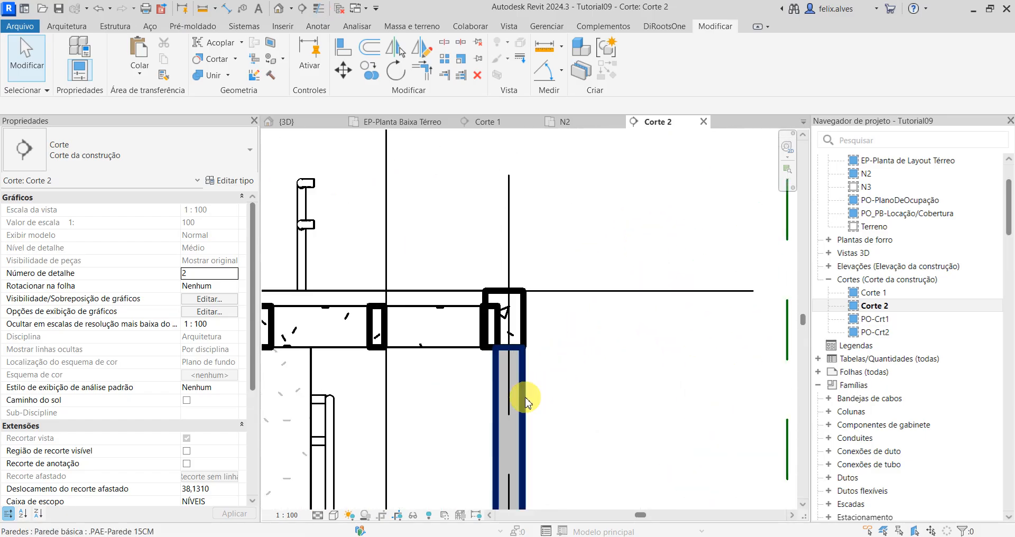
pyautogui.scroll(-2, 526, 402)
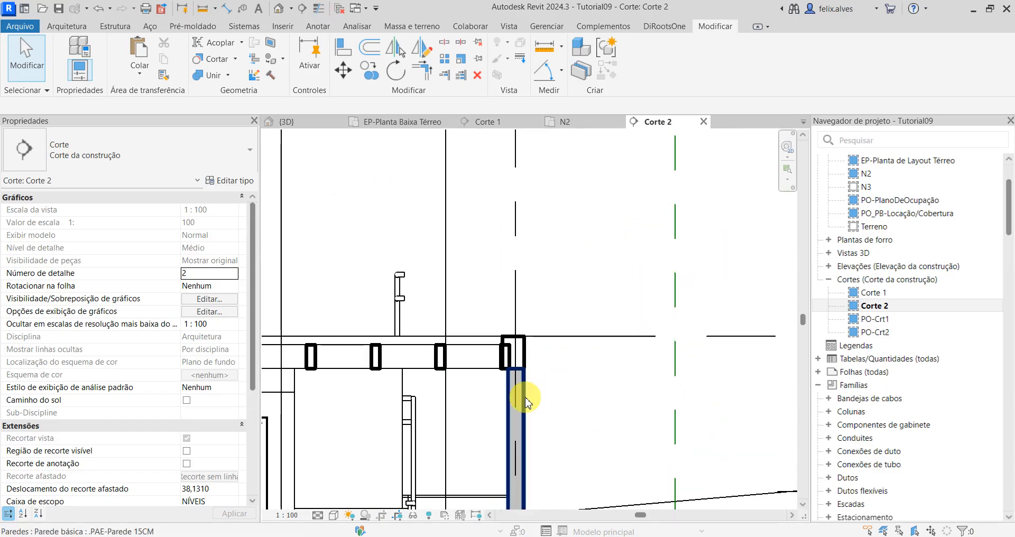
# Step: Inspect the finished walls, the perimeter edge beams and the slab area around the stair opening in 3D
pyautogui.click(309, 121)
pyautogui.scroll(2, 415, 345)
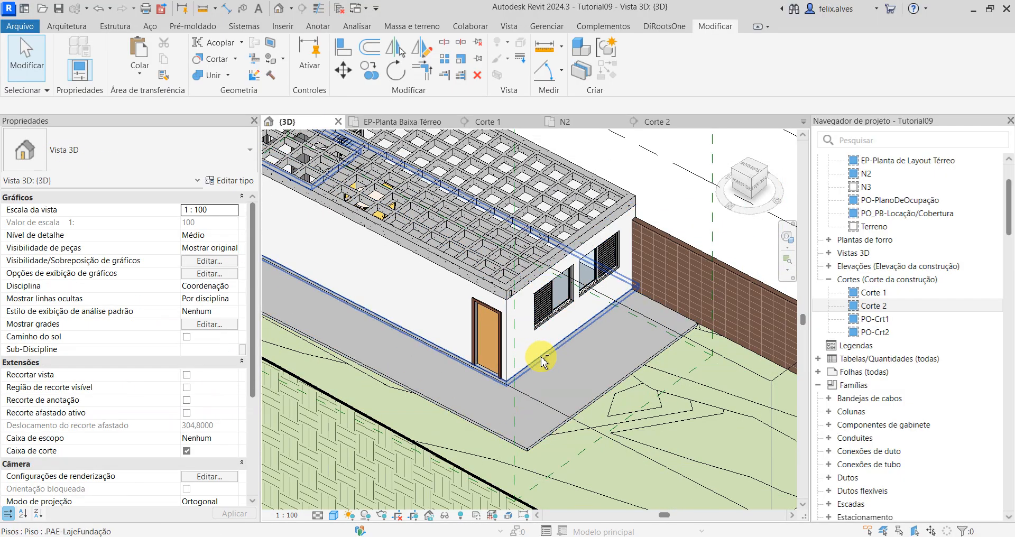
pyautogui.keyDown('shift'); pyautogui.moveTo(545, 361); pyautogui.dragTo(500, 354, button='middle'); pyautogui.keyUp('shift')
pyautogui.scroll(-3, 500, 354)
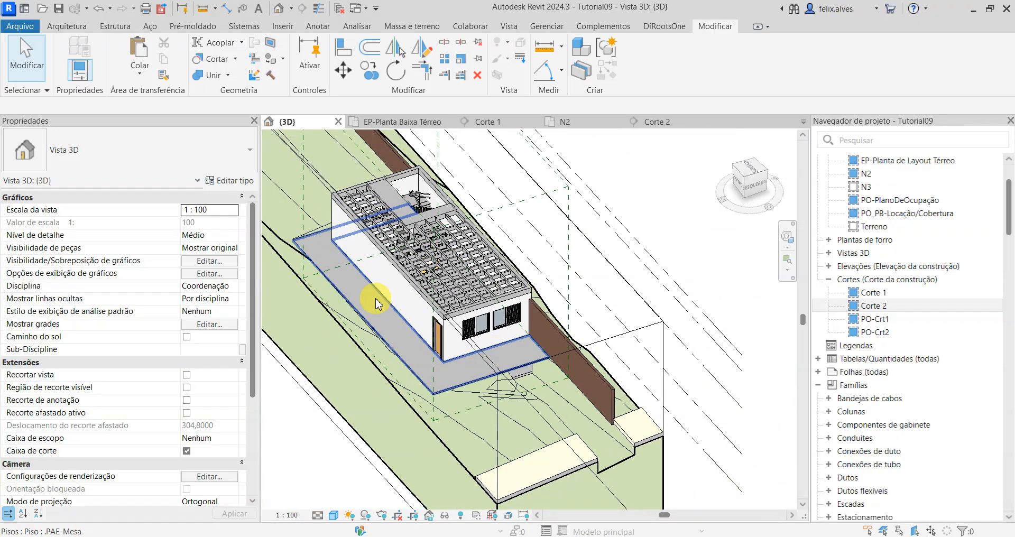
pyautogui.moveTo(376, 302); pyautogui.dragTo(503, 374, button='middle')
pyautogui.scroll(4, 524, 233)
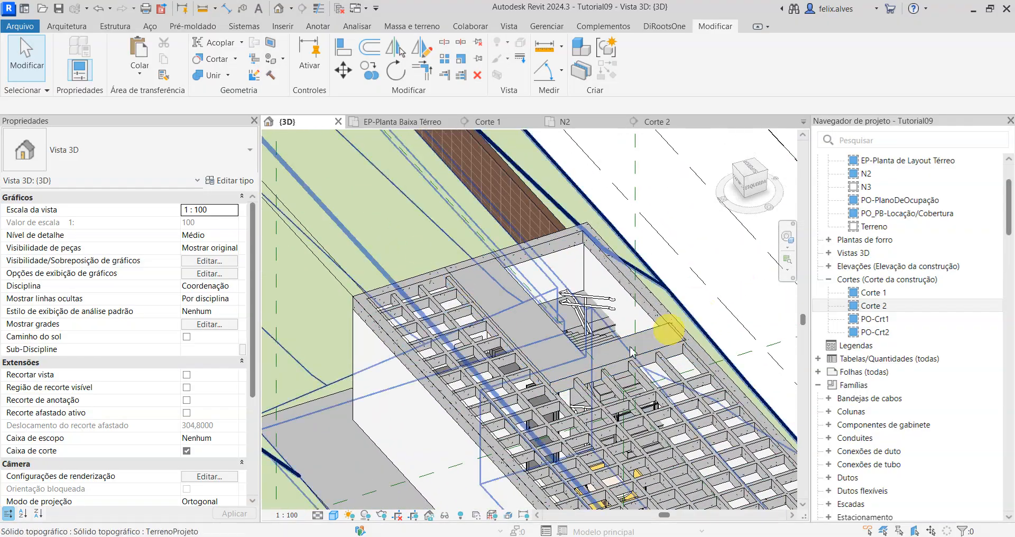
pyautogui.scroll(3, 646, 351)
pyautogui.scroll(-1, 653, 373)
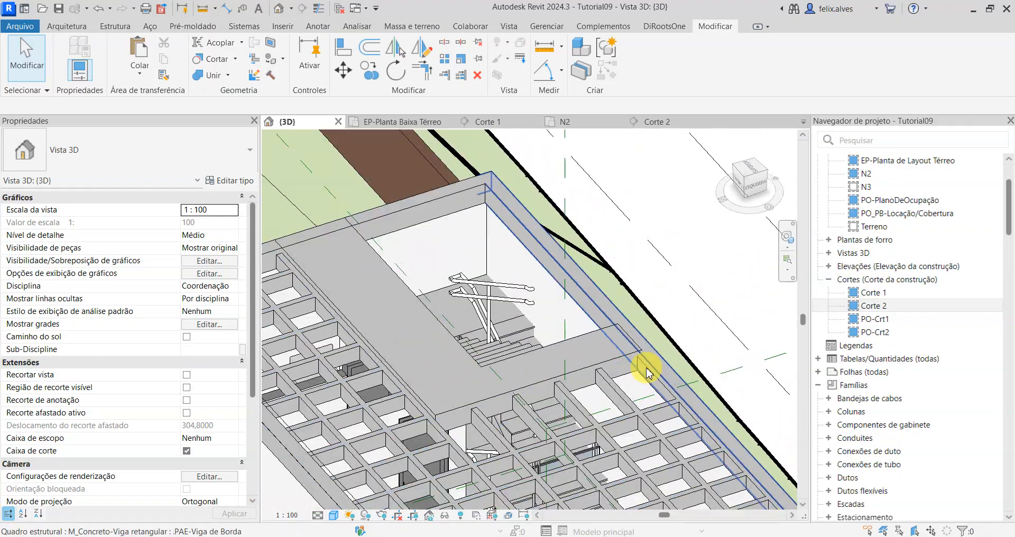
pyautogui.scroll(-2, 647, 373)
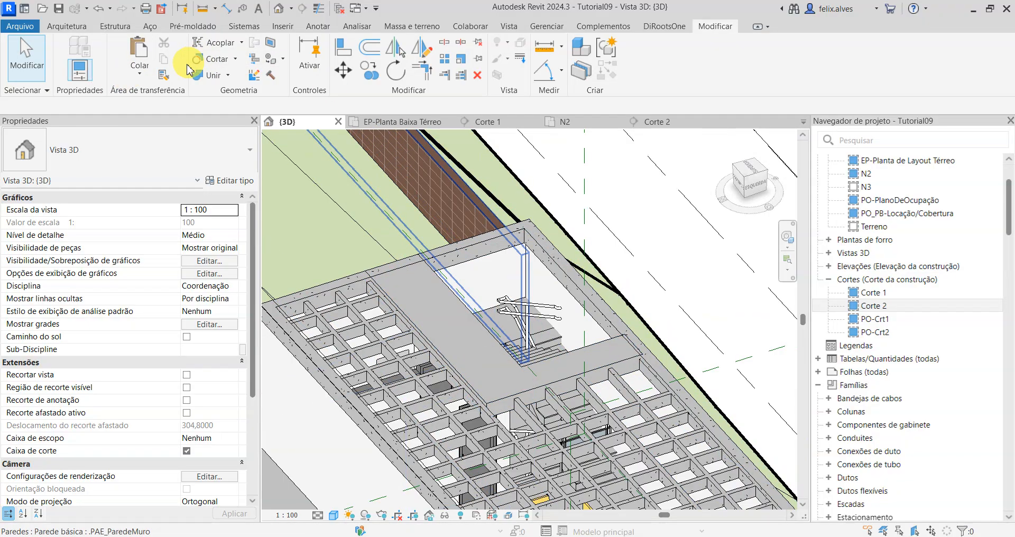
# Step: Join the .PAE-Viga Faixa floor around the stair opening with the edge beams at both of its ends
pyautogui.click(222, 77)
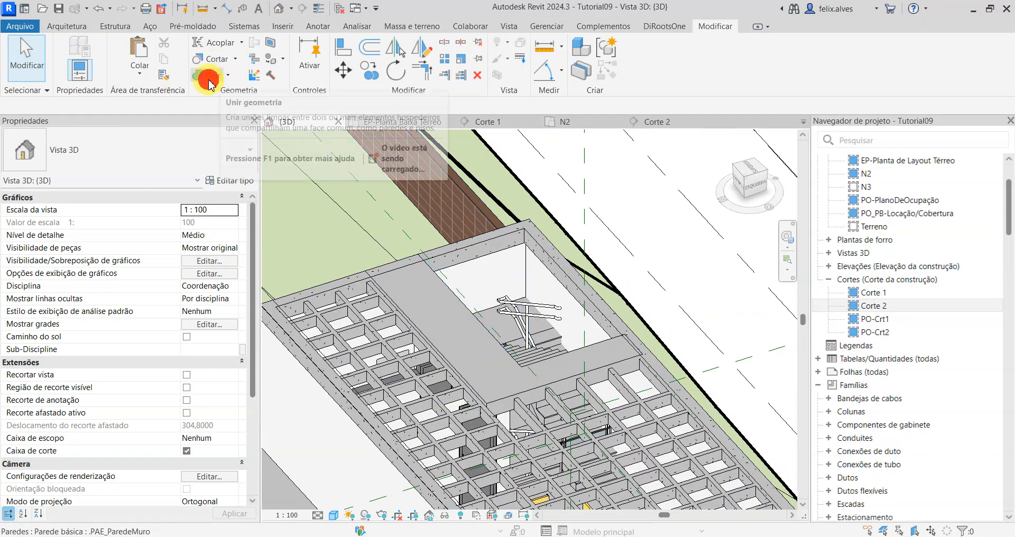
pyautogui.click(619, 349)
pyautogui.click(657, 359)
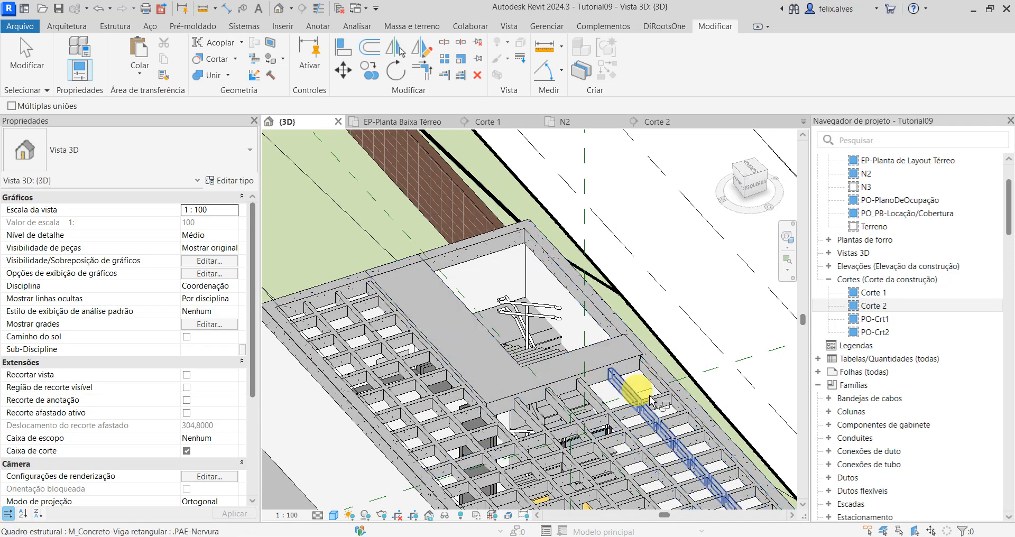
pyautogui.click(434, 286)
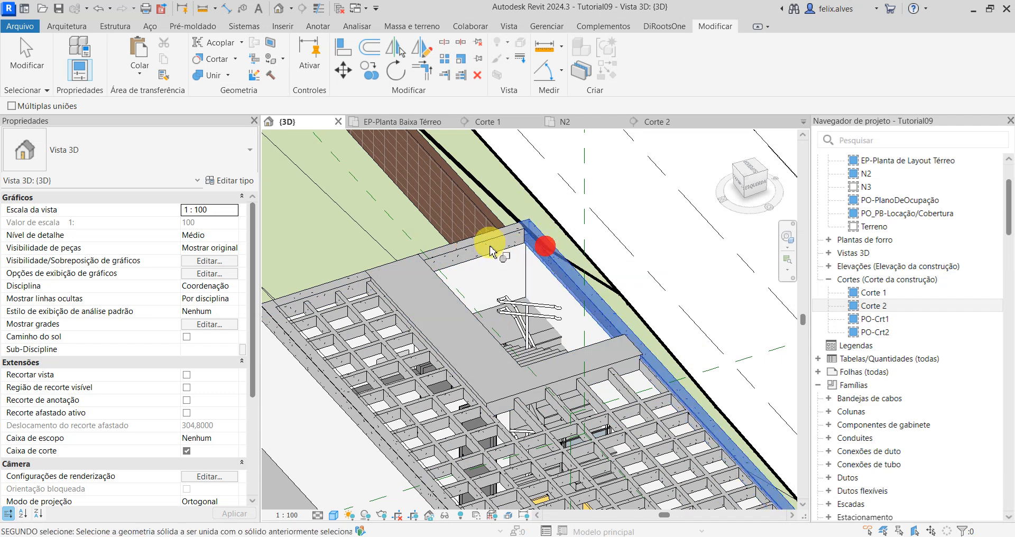
pyautogui.click(483, 236)
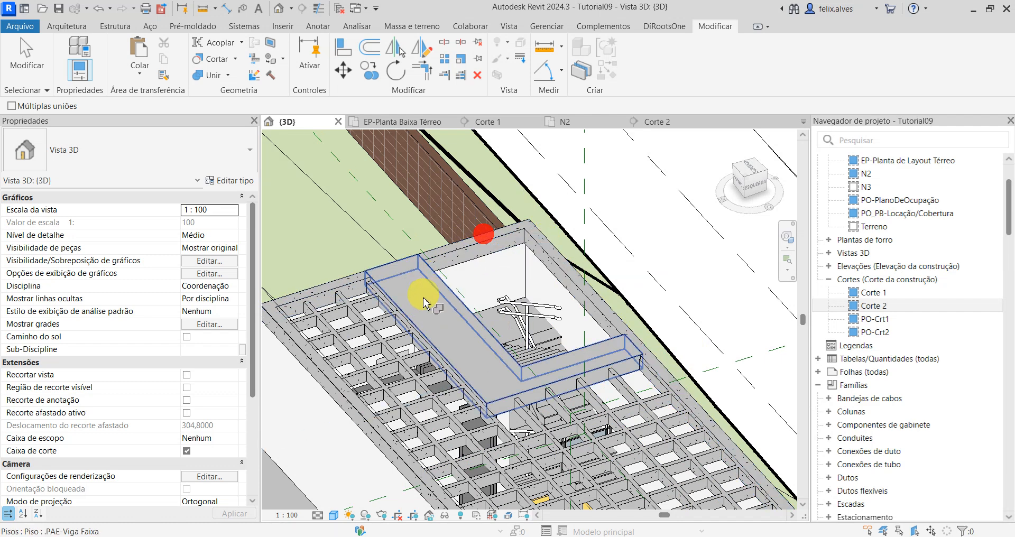
pyautogui.scroll(-1, 423, 303)
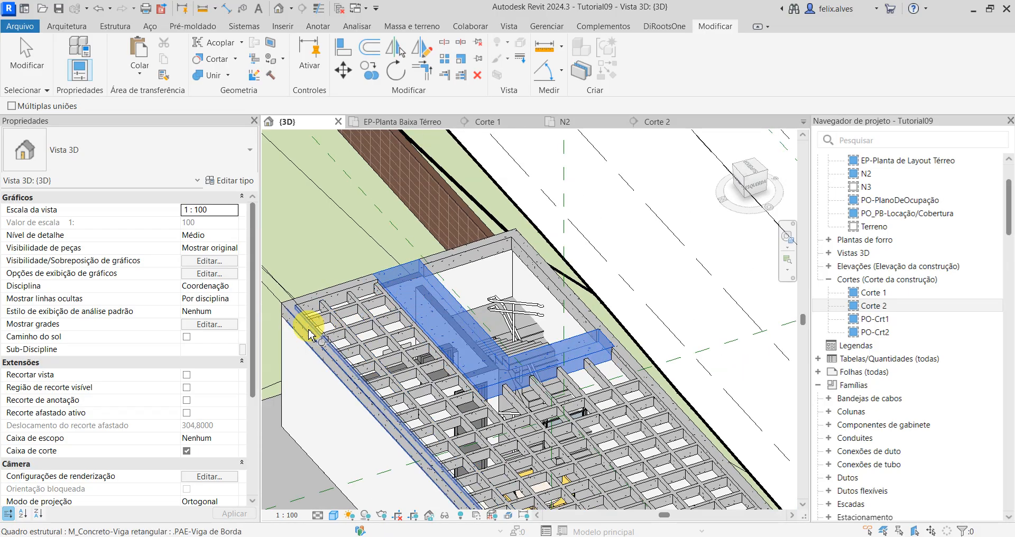
pyautogui.scroll(-4, 309, 334)
pyautogui.press('Escape')
pyautogui.press('Escape')
# Step: Start a new architectural floor in plan view N2 using the .PAE-Mesa type
pyautogui.scroll(2, 413, 408)
pyautogui.moveTo(401, 429); pyautogui.dragTo(433, 299, button='middle')
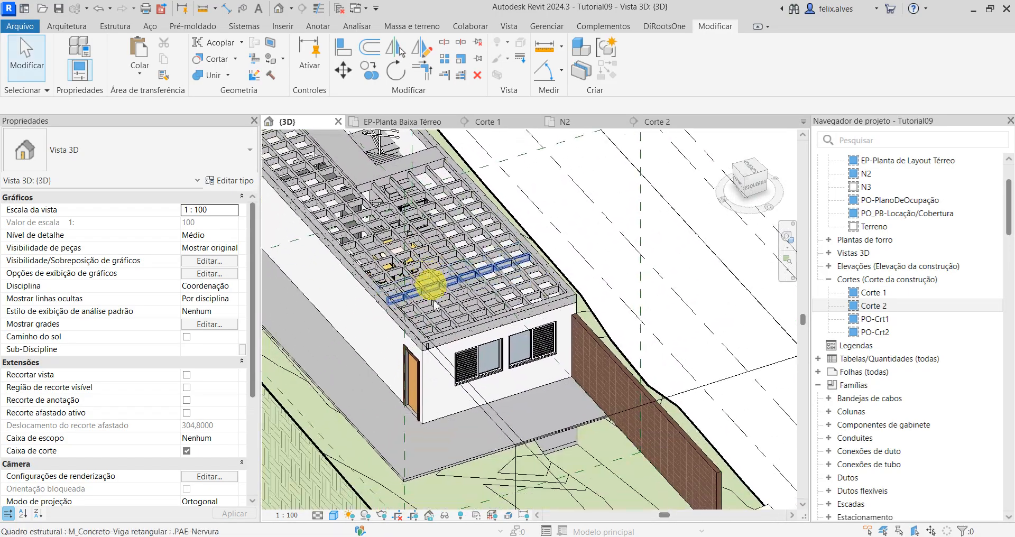
pyautogui.scroll(3, 434, 304)
pyautogui.scroll(-5, 458, 351)
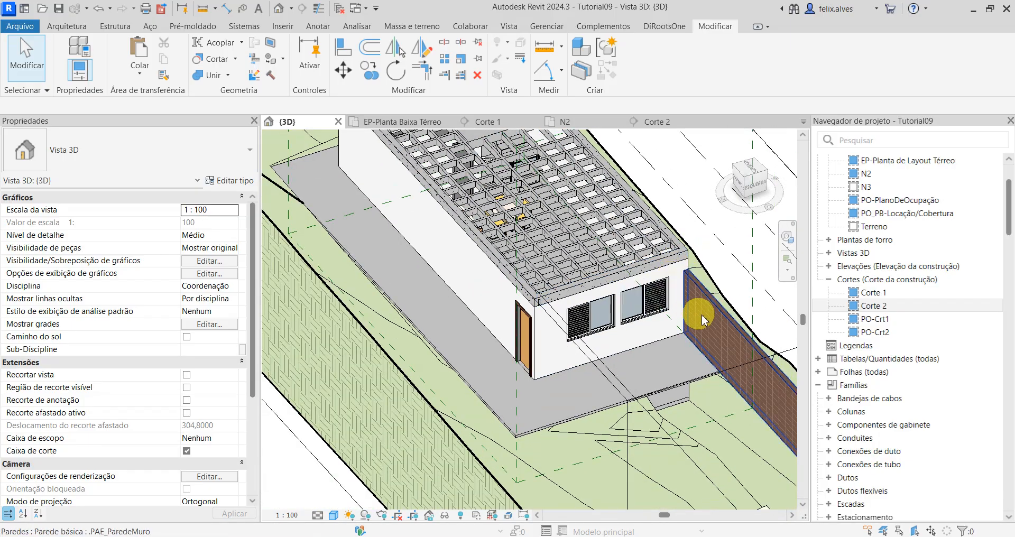
pyautogui.keyDown('shift'); pyautogui.moveTo(697, 296); pyautogui.dragTo(513, 212, button='middle'); pyautogui.keyUp('shift')
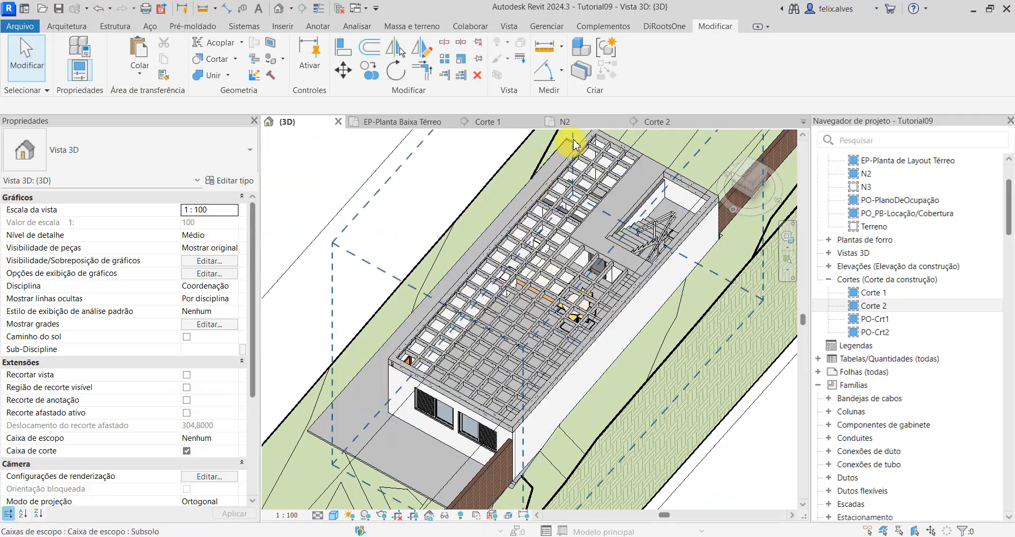
pyautogui.click(568, 122)
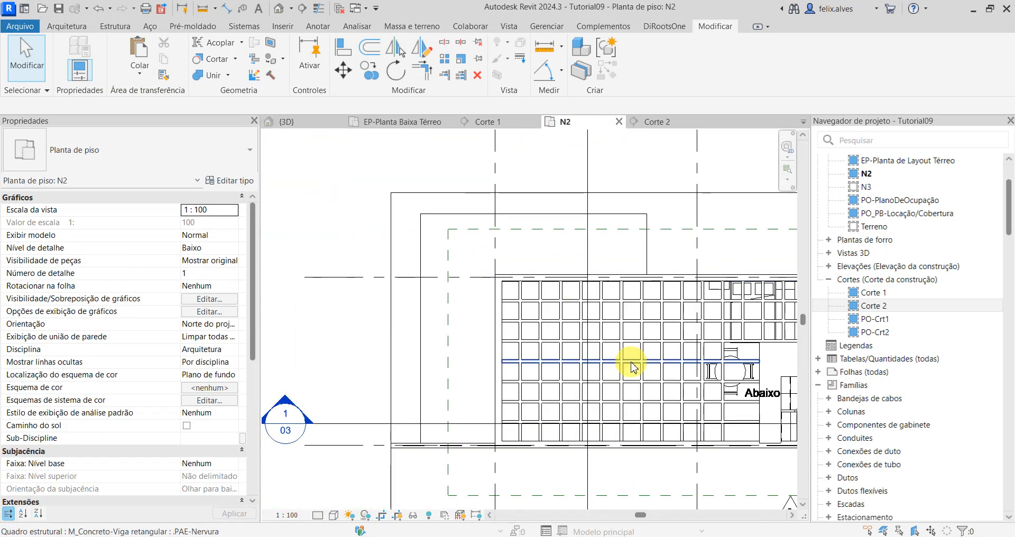
pyautogui.moveTo(627, 357); pyautogui.dragTo(459, 305, button='middle')
pyautogui.scroll(1, 459, 257)
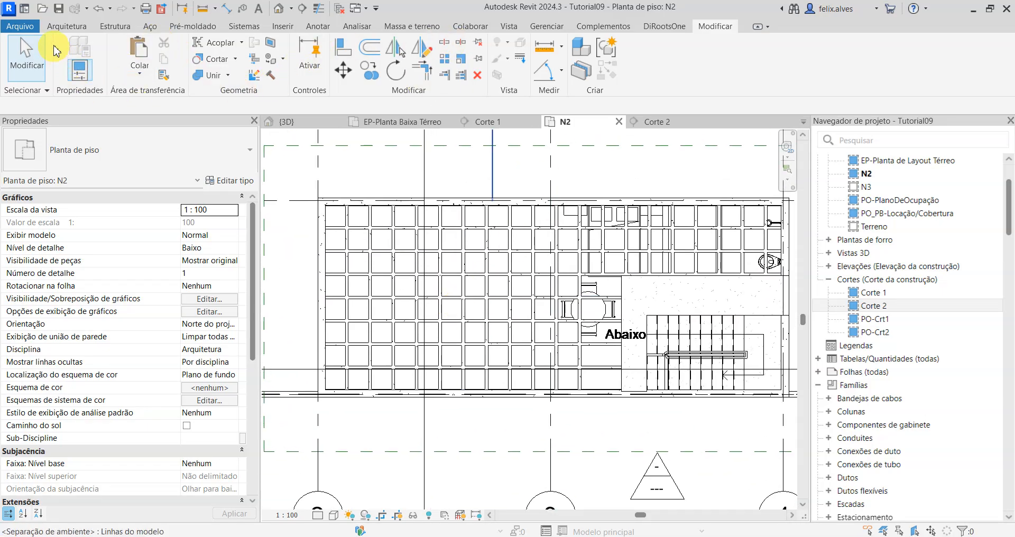
pyautogui.click(63, 26)
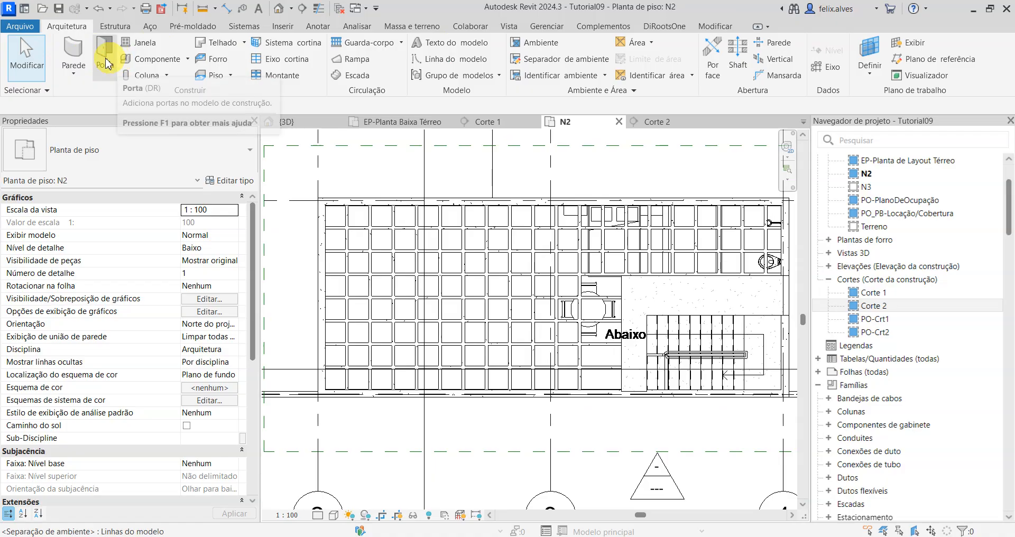
pyautogui.click(214, 79)
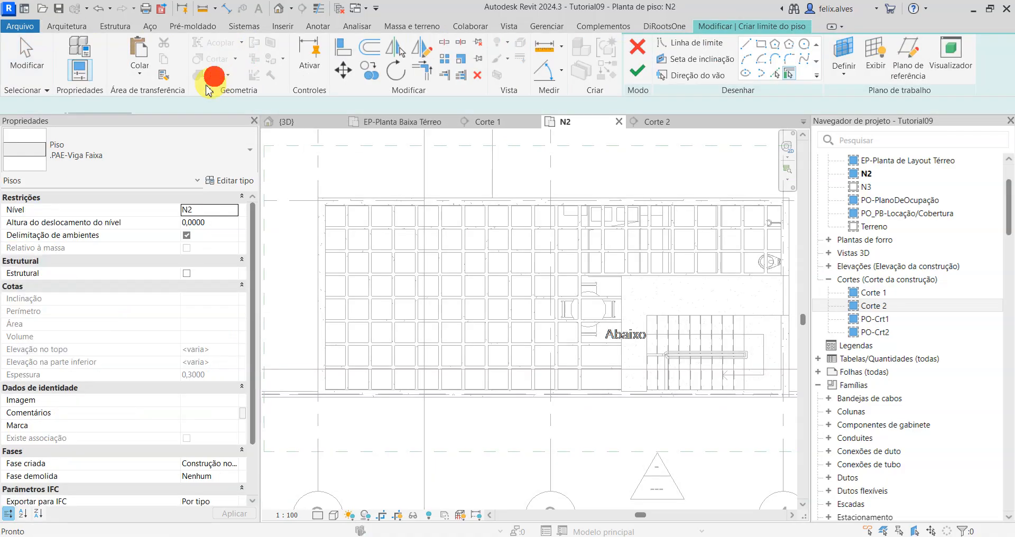
pyautogui.click(109, 159)
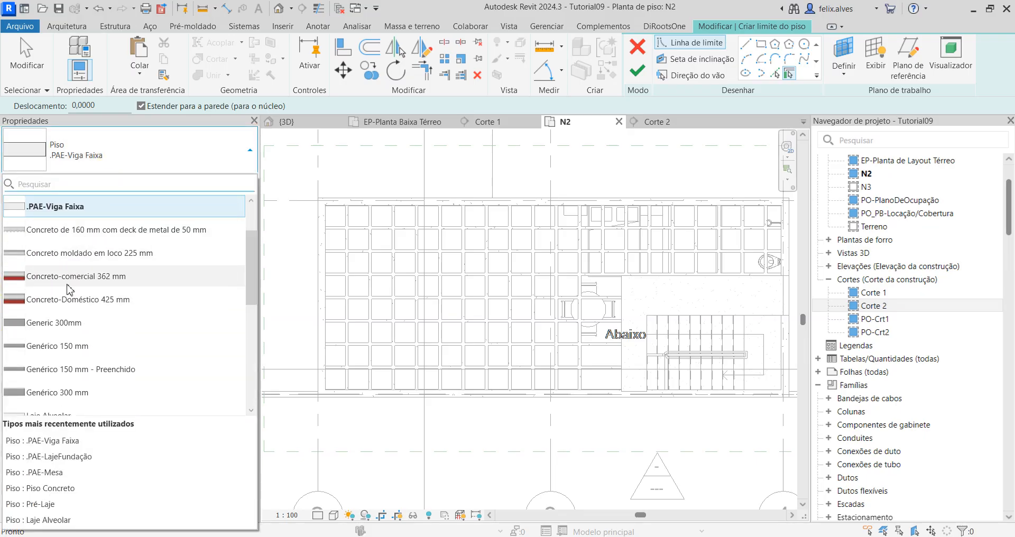
pyautogui.scroll(1, 68, 291)
pyautogui.click(67, 247)
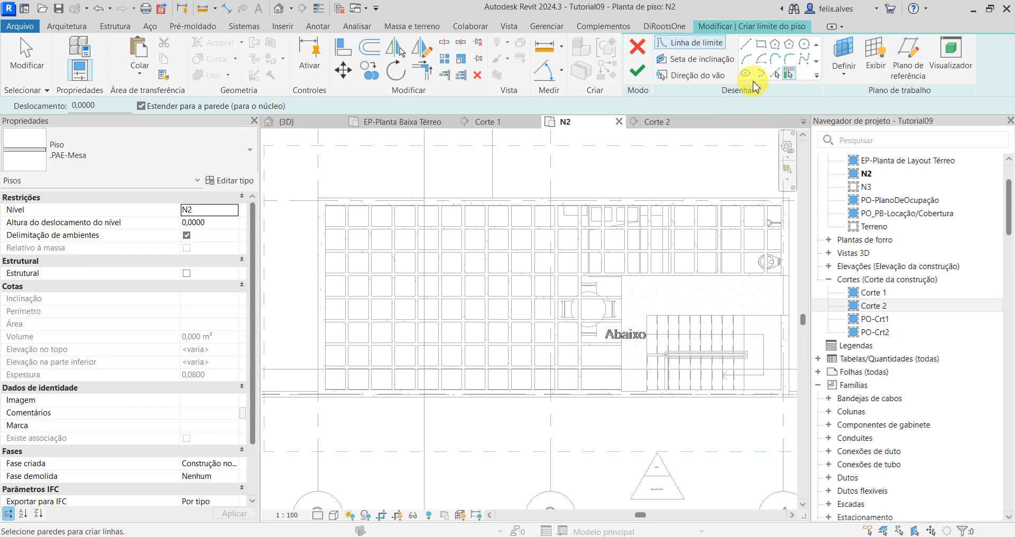
# Step: Draw the first floor boundary line along the stair-side edge beam's inner face, from the .PAE-Viga Faixa corner to the far end beam
pyautogui.click(749, 48)
pyautogui.scroll(6, 589, 408)
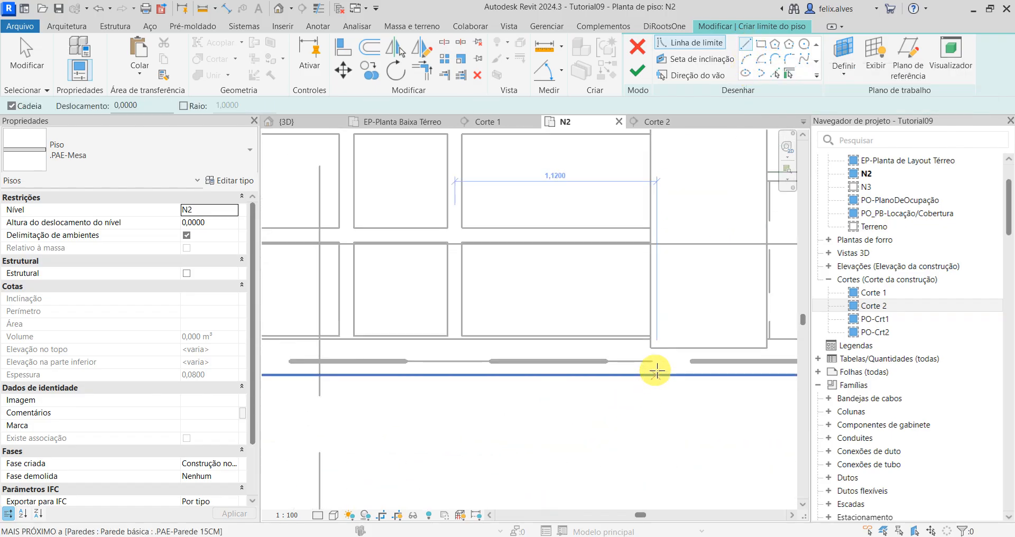
pyautogui.scroll(3, 647, 357)
pyautogui.scroll(-3, 648, 333)
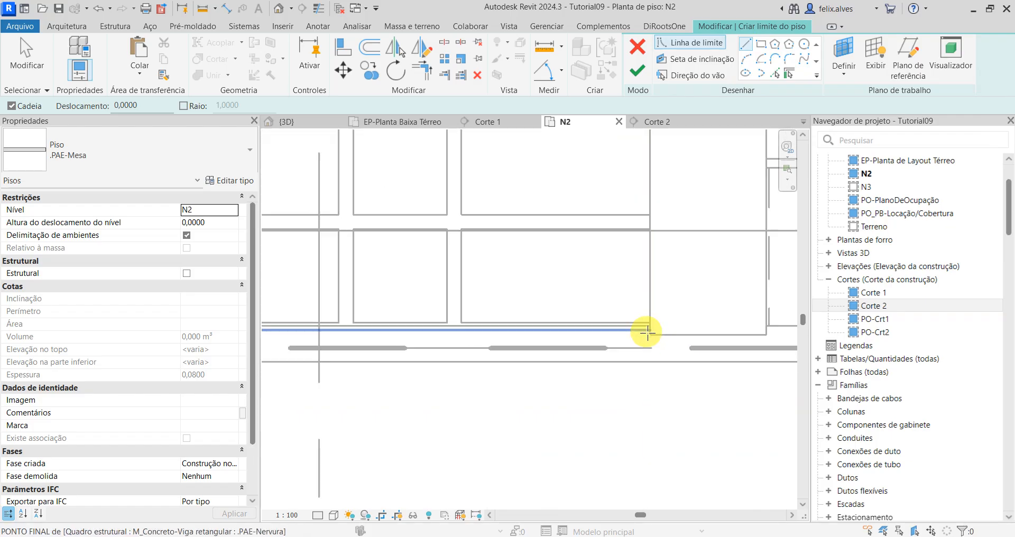
pyautogui.scroll(2, 647, 333)
pyautogui.click(650, 322)
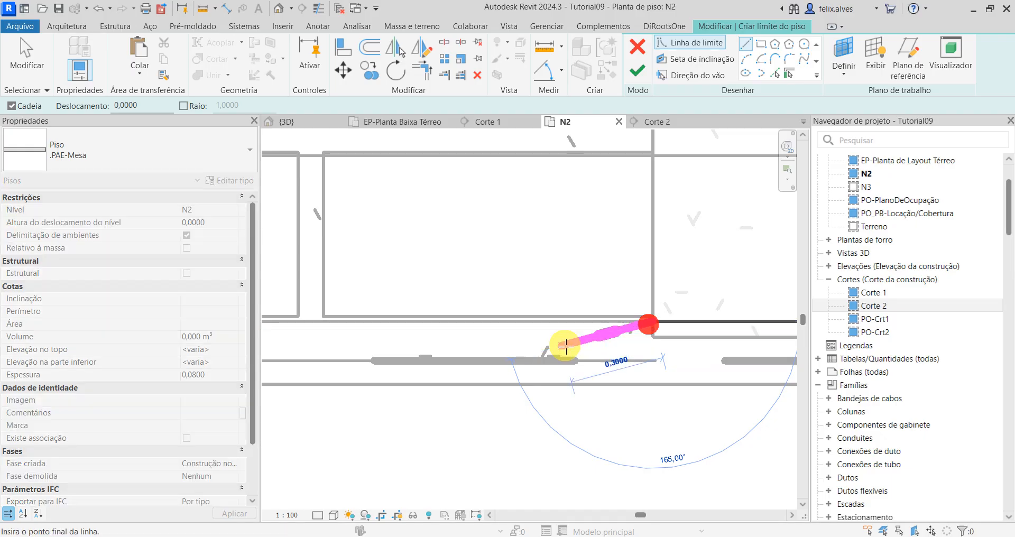
pyautogui.scroll(-3, 555, 345)
pyautogui.scroll(-1, 424, 354)
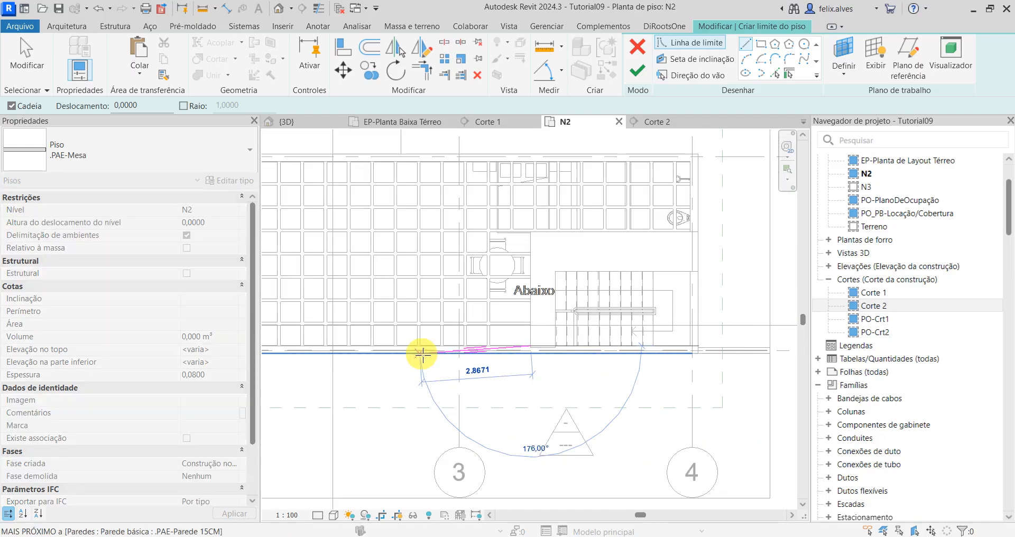
pyautogui.moveTo(369, 341); pyautogui.dragTo(704, 356, button='middle')
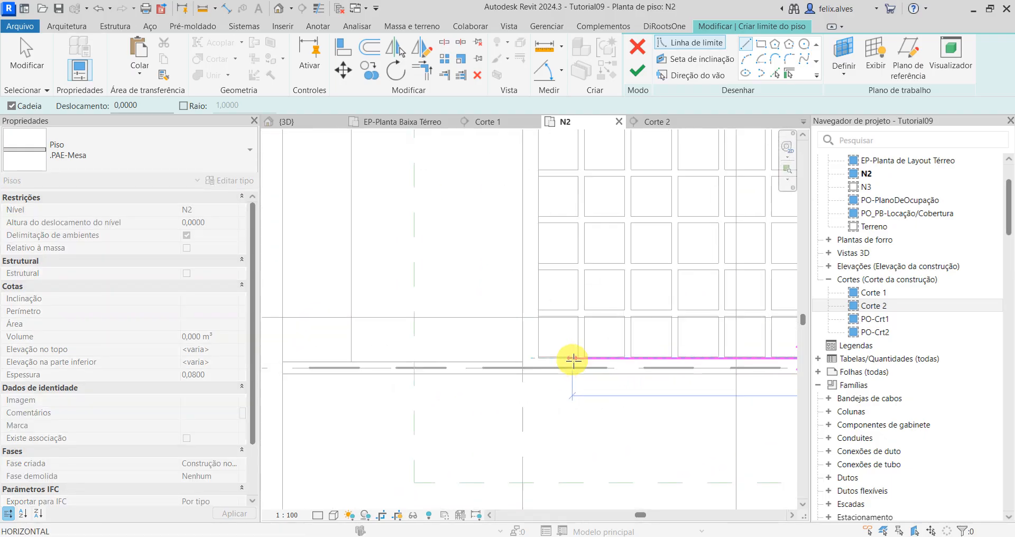
pyautogui.scroll(3, 569, 357)
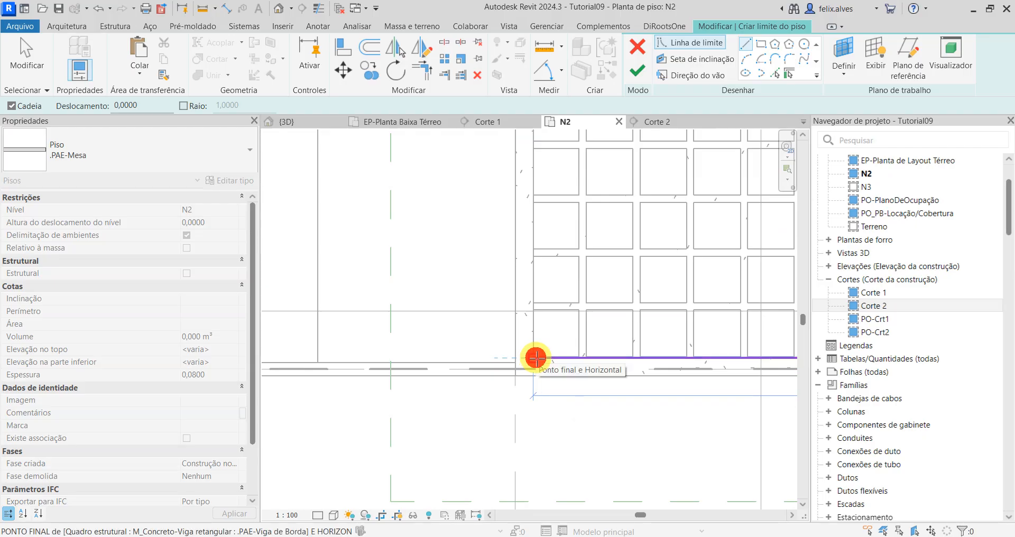
pyautogui.click(537, 358)
# Step: Continue the floor boundary along the inner faces of the end beam and the opposite long edge beam to the corner by the bathroom
pyautogui.scroll(-3, 562, 261)
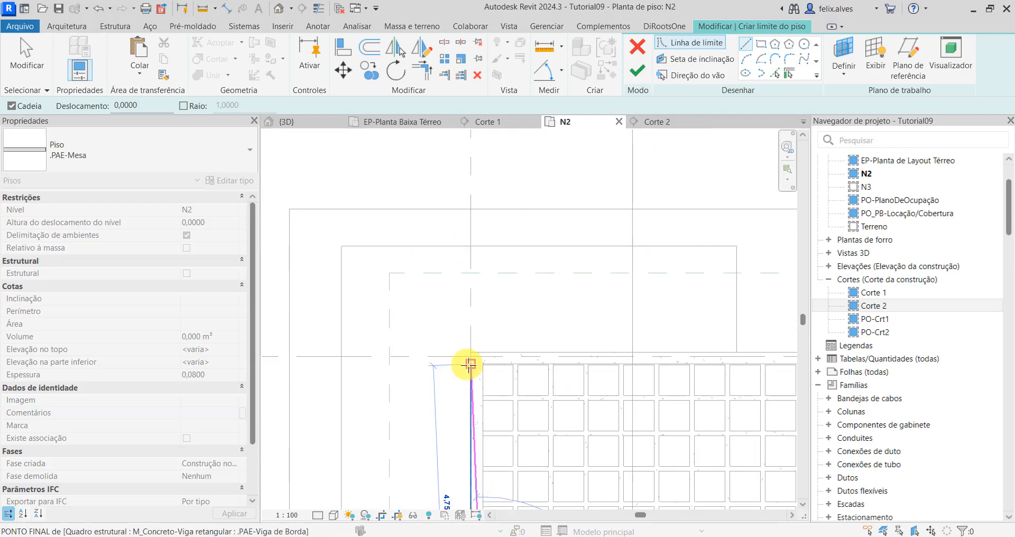
pyautogui.scroll(3, 478, 370)
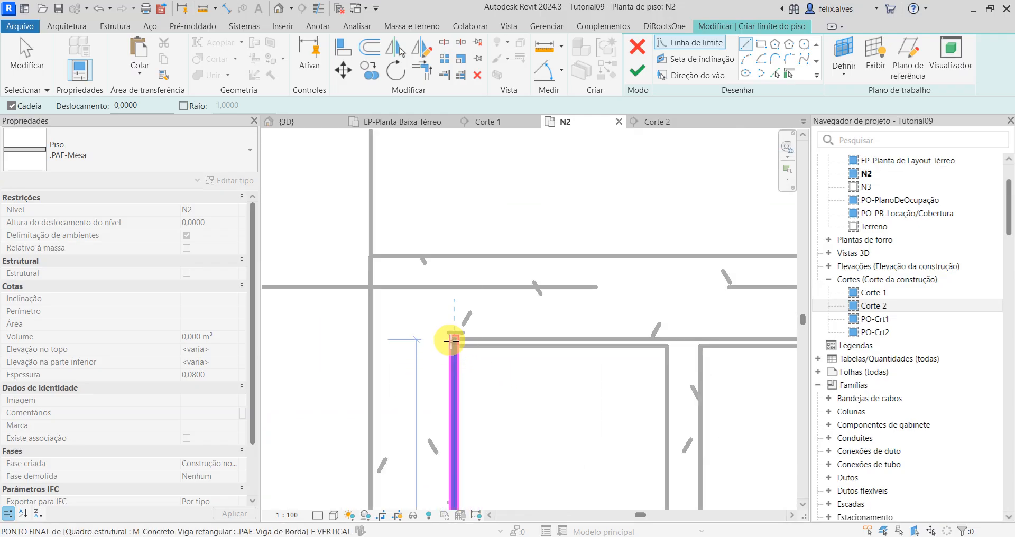
pyautogui.scroll(-6, 660, 351)
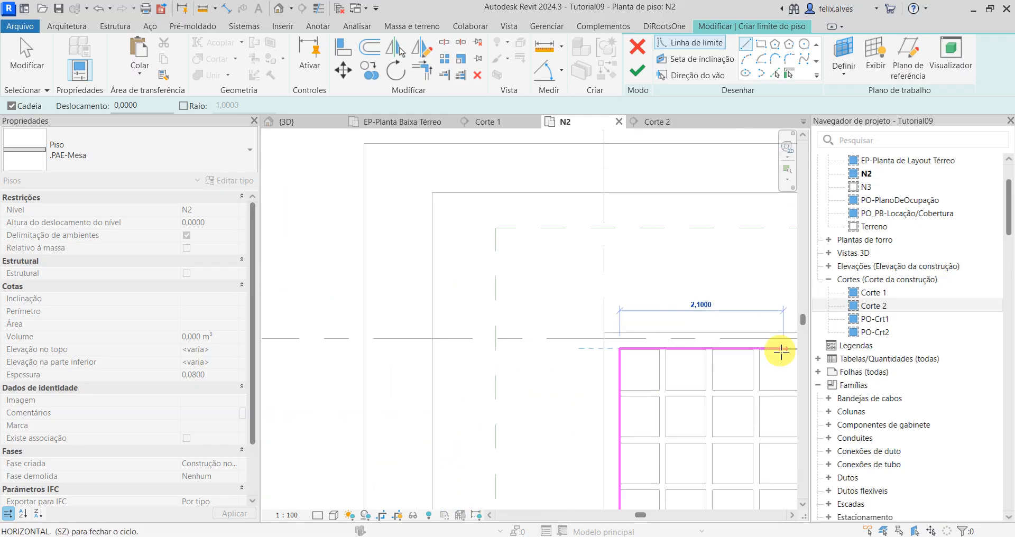
pyautogui.moveTo(734, 349); pyautogui.dragTo(406, 259, button='middle')
pyautogui.scroll(-3, 476, 260)
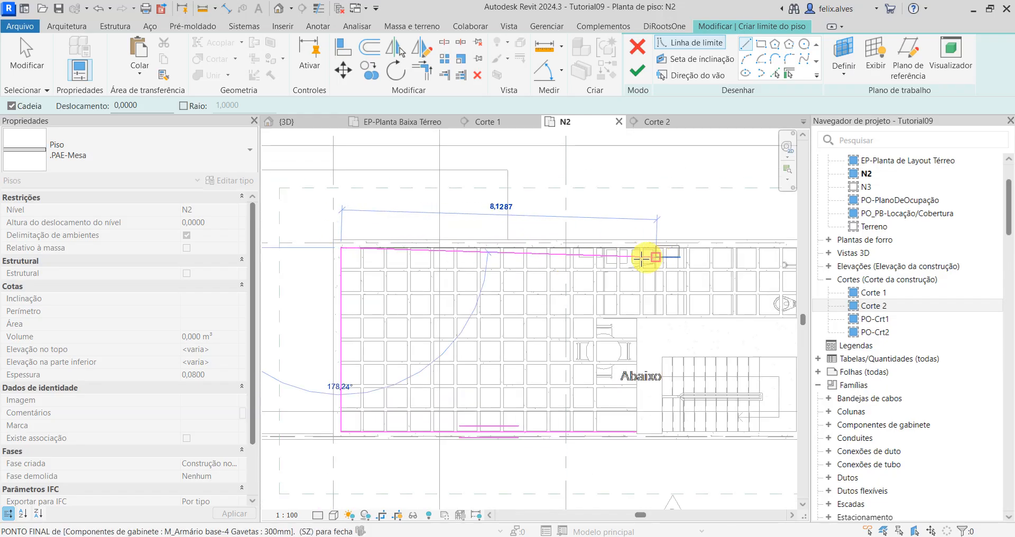
pyautogui.scroll(3, 428, 261)
pyautogui.scroll(2, 542, 263)
pyautogui.scroll(5, 562, 227)
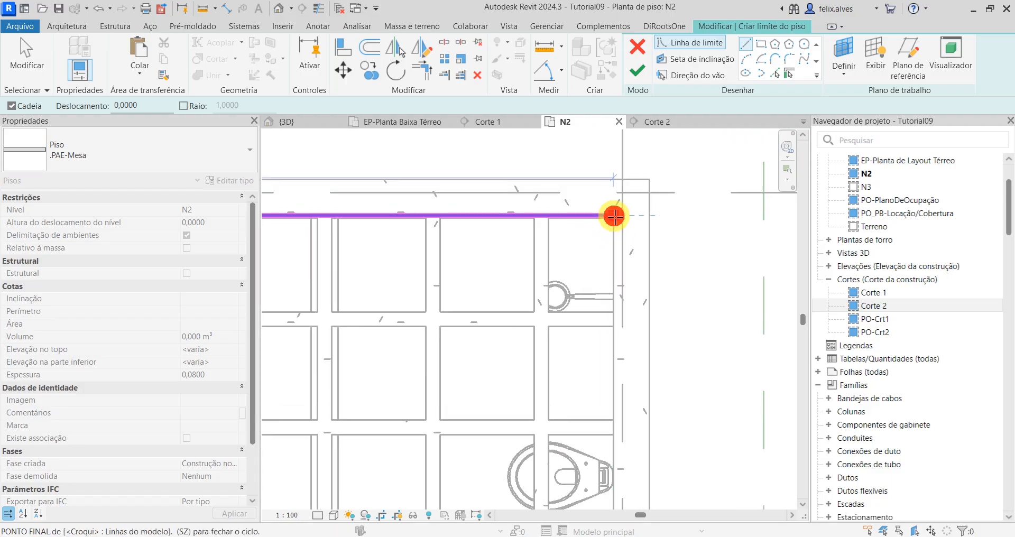
pyautogui.click(615, 217)
# Step: Continue the boundary along the bathroom-side end beam to the .PAE-Viga Faixa, then about 4.12 m along its edge to the inner corner
pyautogui.scroll(-2, 636, 415)
pyautogui.moveTo(638, 423)
pyautogui.mouseDown(button='middle')
pyautogui.moveTo(637, 408)
pyautogui.moveTo(770, 205)
pyautogui.moveTo(796, 198)
pyautogui.mouseUp(button='middle')
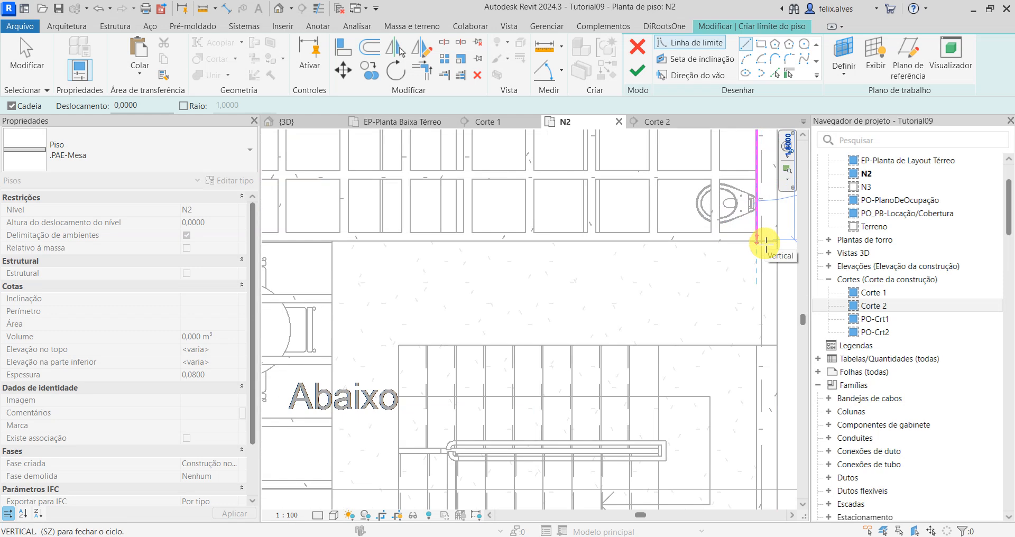
pyautogui.scroll(2, 766, 243)
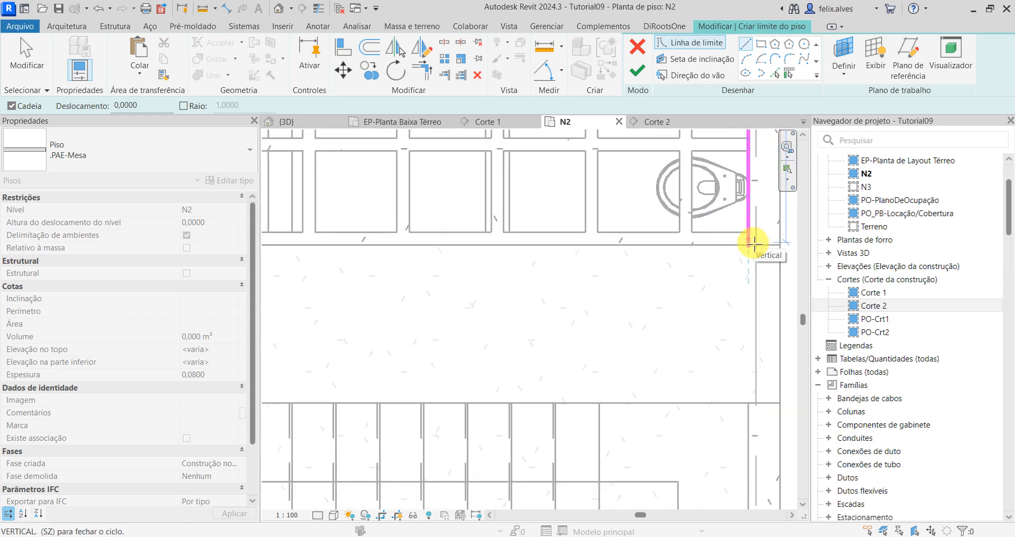
pyautogui.click(751, 244)
pyautogui.scroll(-3, 471, 295)
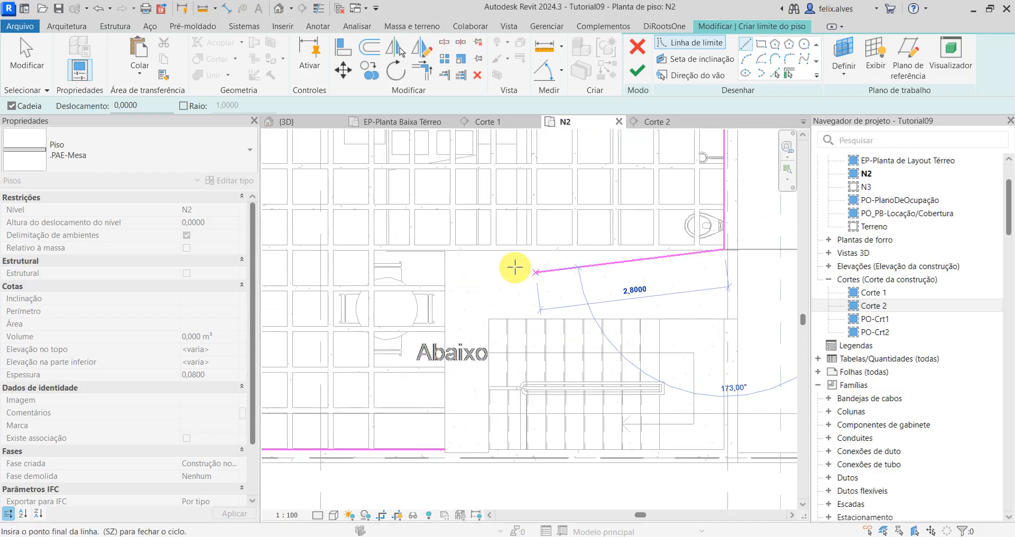
pyautogui.scroll(1, 488, 259)
pyautogui.scroll(2, 437, 247)
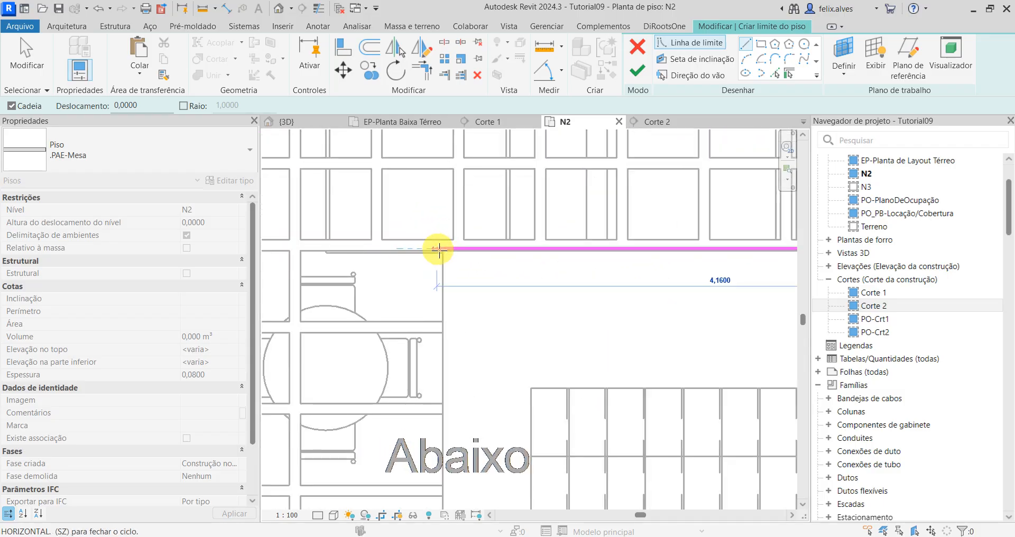
pyautogui.click(444, 250)
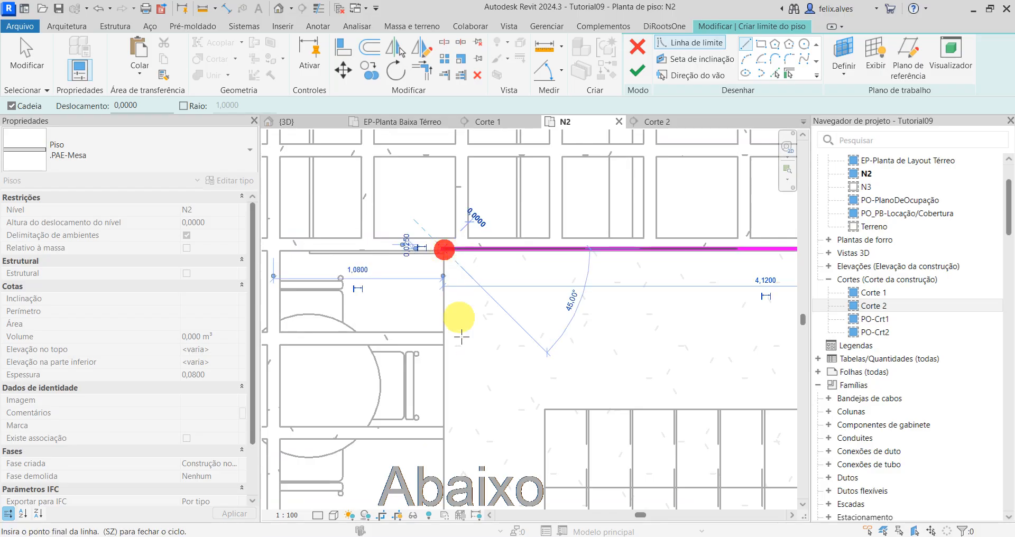
# Step: Close the boundary along the remaining .PAE-Viga Faixa edge back to the starting point and finish the .PAE-Mesa floor
pyautogui.scroll(-1, 465, 387)
pyautogui.moveTo(469, 387); pyautogui.dragTo(490, 210, button='middle')
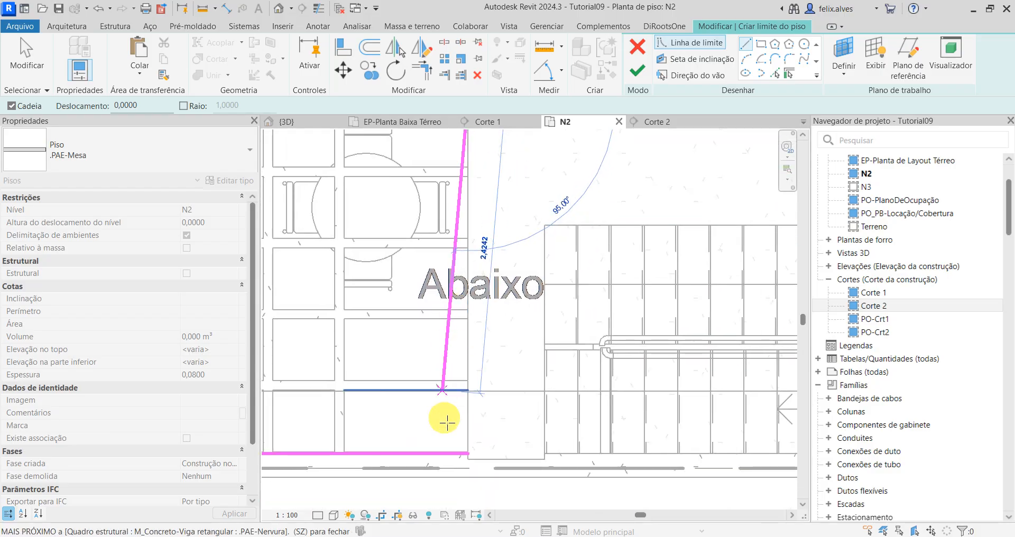
pyautogui.click(468, 454)
pyautogui.press('Escape')
pyautogui.press('Escape')
pyautogui.scroll(-4, 529, 421)
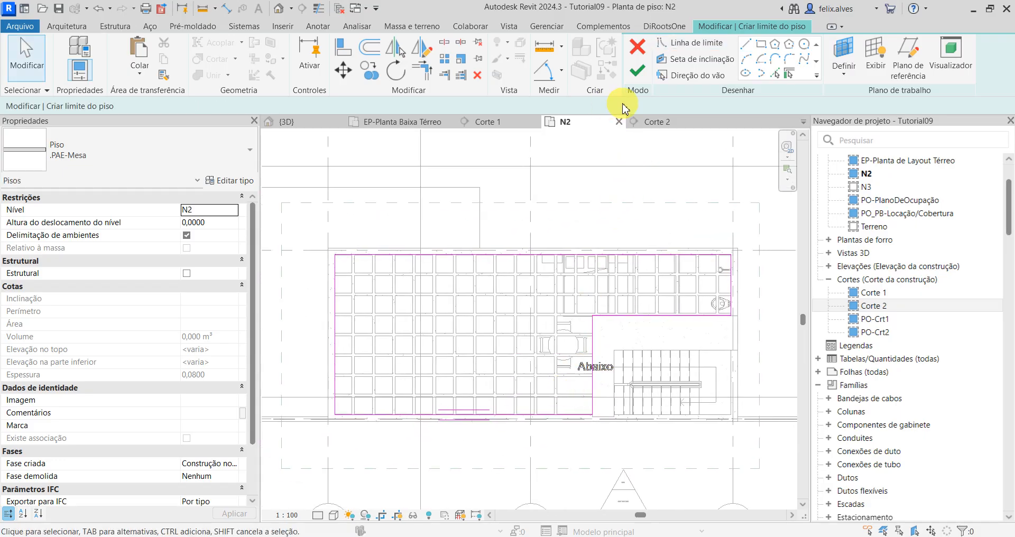
pyautogui.click(638, 74)
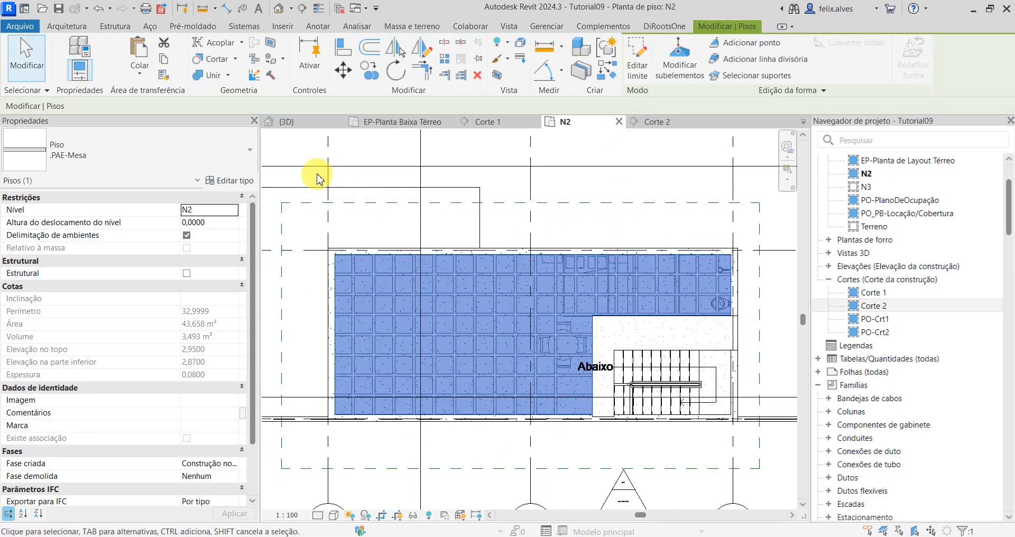
# Step: Inspect the new .PAE-Mesa floor and the surrounding edge beams of the slab in the 3D view
pyautogui.click(314, 149)
pyautogui.click(289, 123)
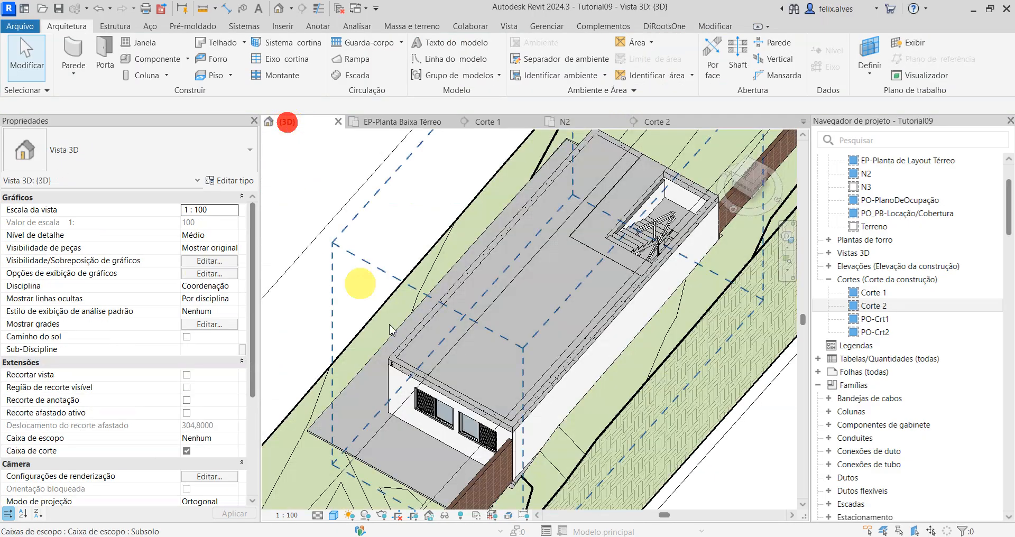
pyautogui.scroll(5, 500, 465)
pyautogui.scroll(3, 680, 479)
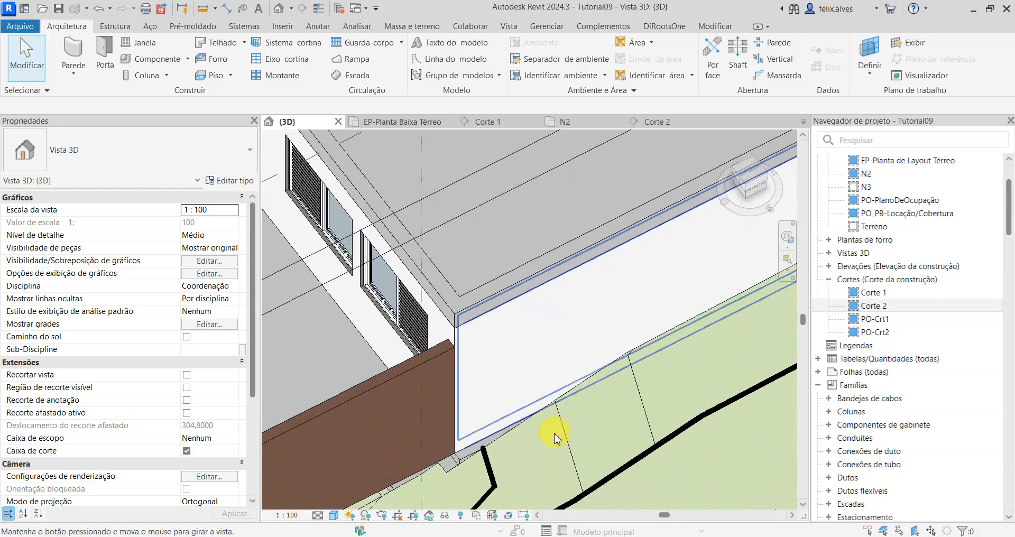
pyautogui.scroll(2, 549, 335)
pyautogui.scroll(-1, 550, 335)
pyautogui.keyDown('shift'); pyautogui.moveTo(559, 342); pyautogui.dragTo(614, 488, button='middle'); pyautogui.keyUp('shift')
pyautogui.scroll(3, 503, 377)
pyautogui.scroll(-3, 482, 354)
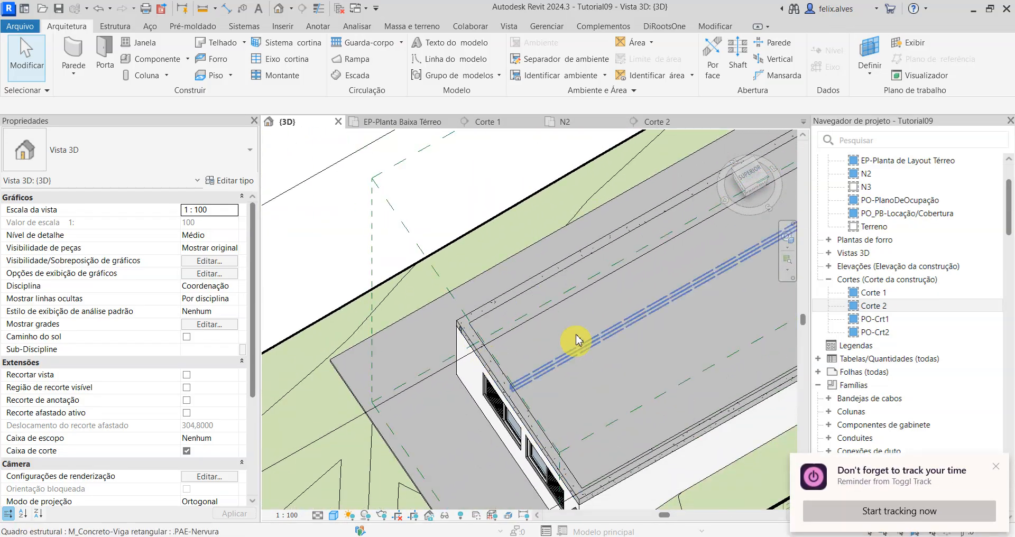
pyautogui.scroll(-2, 585, 333)
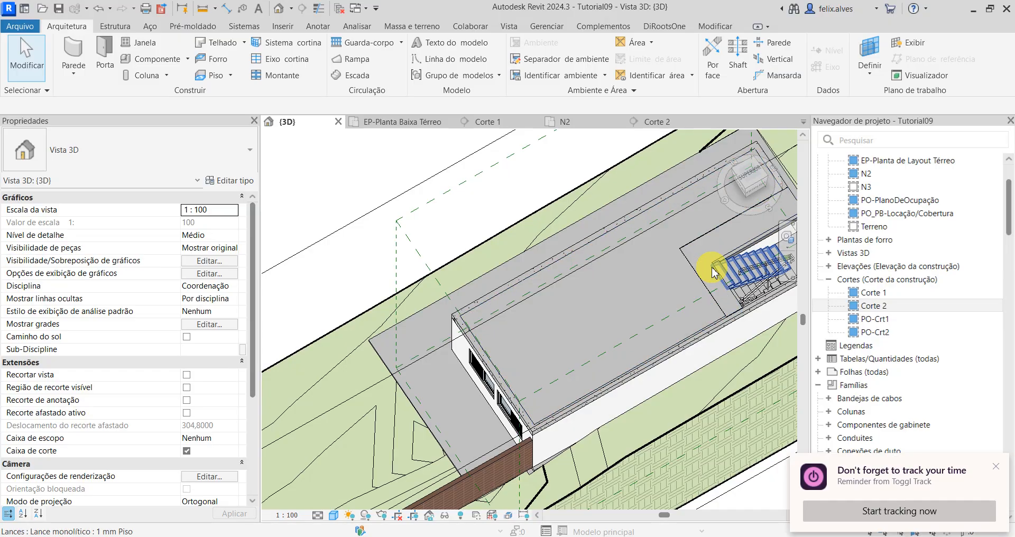
# Step: Join the geometry of the .PAE-Viga Faixa floor around the stair with the .PAE-Mesa floor
pyautogui.click(716, 28)
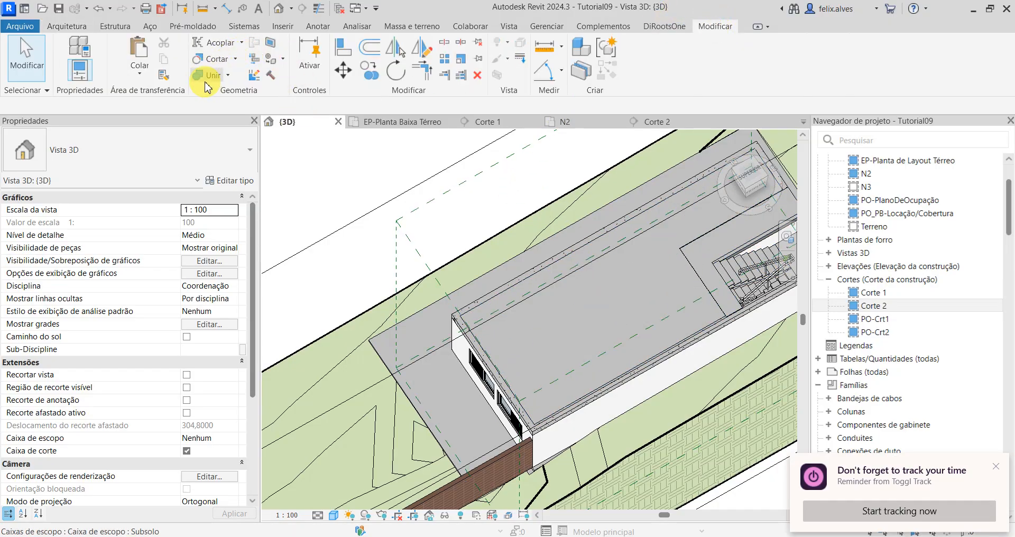
pyautogui.click(697, 285)
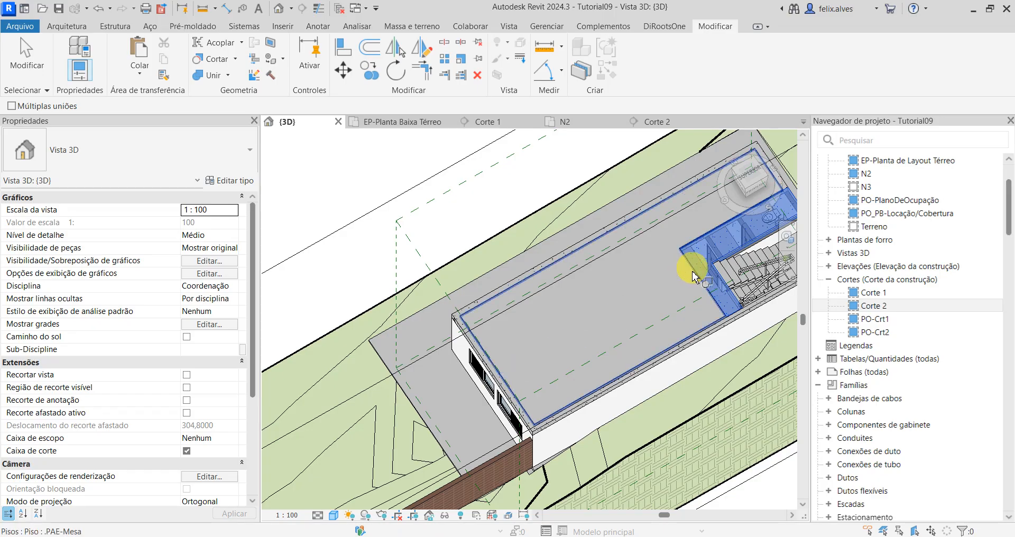
pyautogui.click(691, 270)
pyautogui.press('Escape')
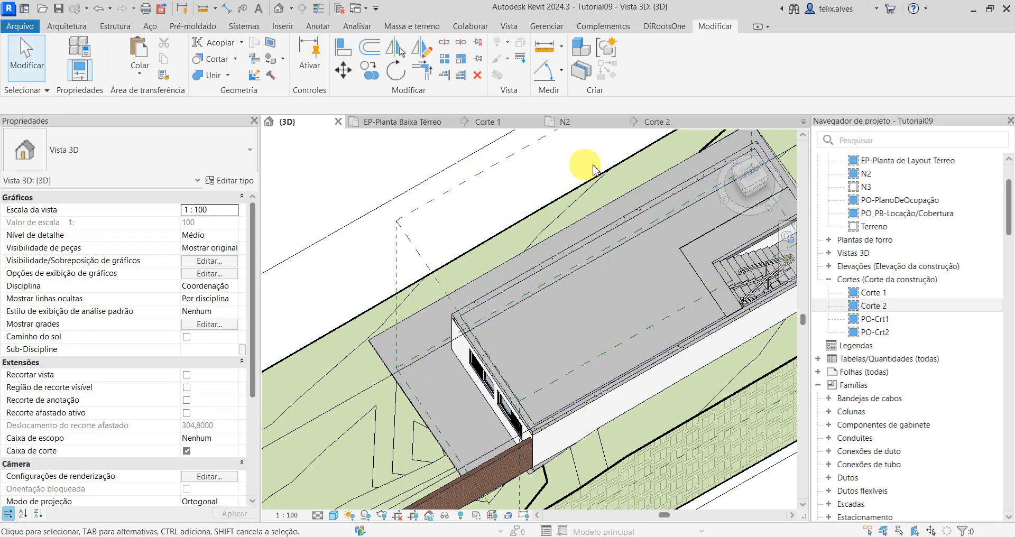
# Step: Switch the N2 floor plan to a wireframe display that reveals the ribs beneath the .PAE-Mesa floor
pyautogui.click(577, 124)
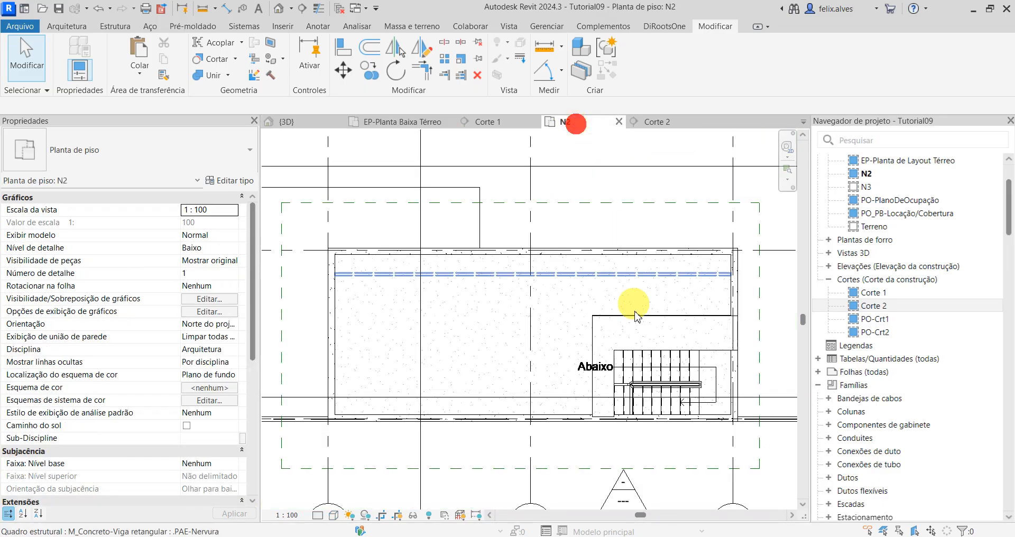
pyautogui.scroll(2, 616, 318)
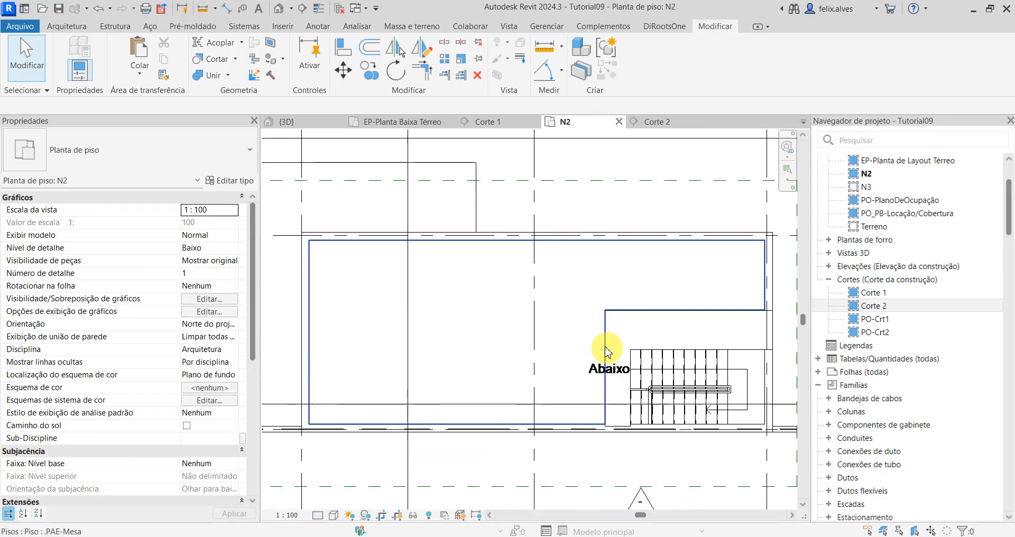
pyautogui.click(339, 517)
pyautogui.click(349, 436)
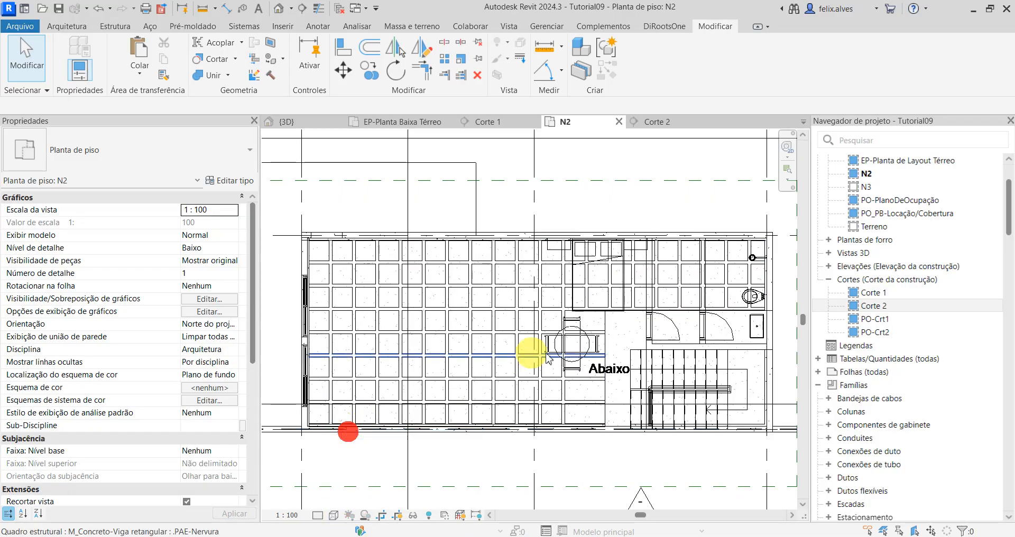
# Step: Select the structural beam system that contains the .PAE-Nervura ribs on N2 and open its boundary for editing
pyautogui.scroll(1, 628, 474)
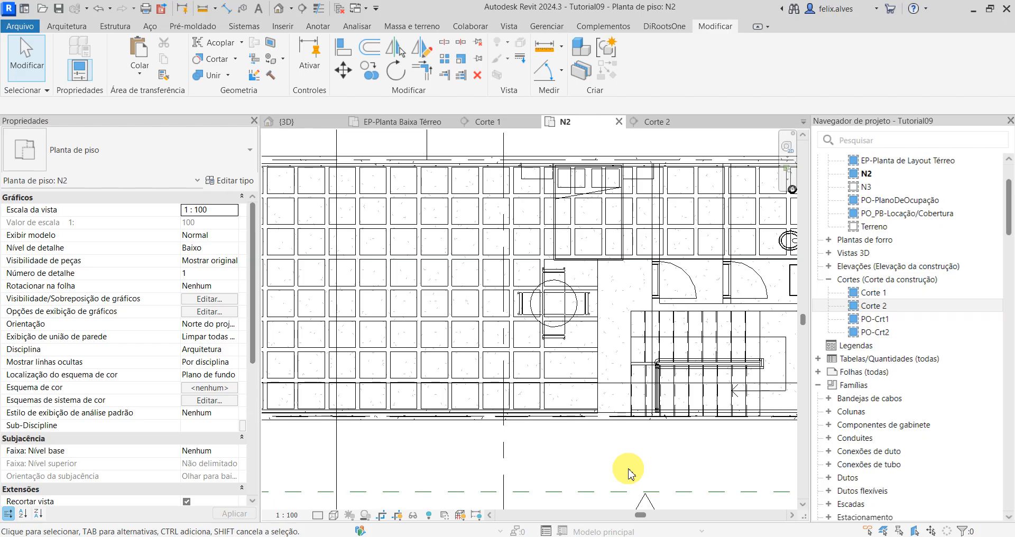
pyautogui.scroll(2, 581, 244)
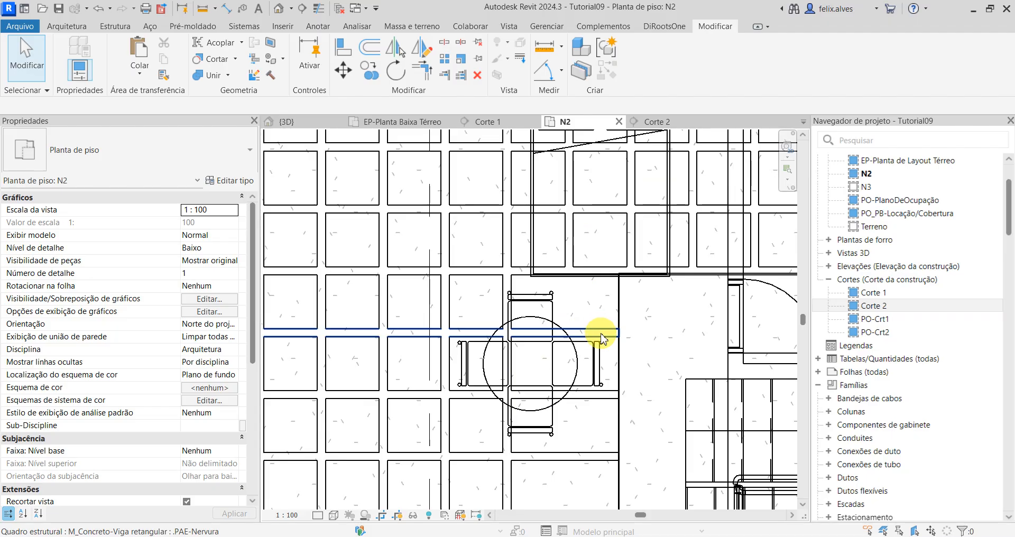
pyautogui.scroll(-2, 597, 337)
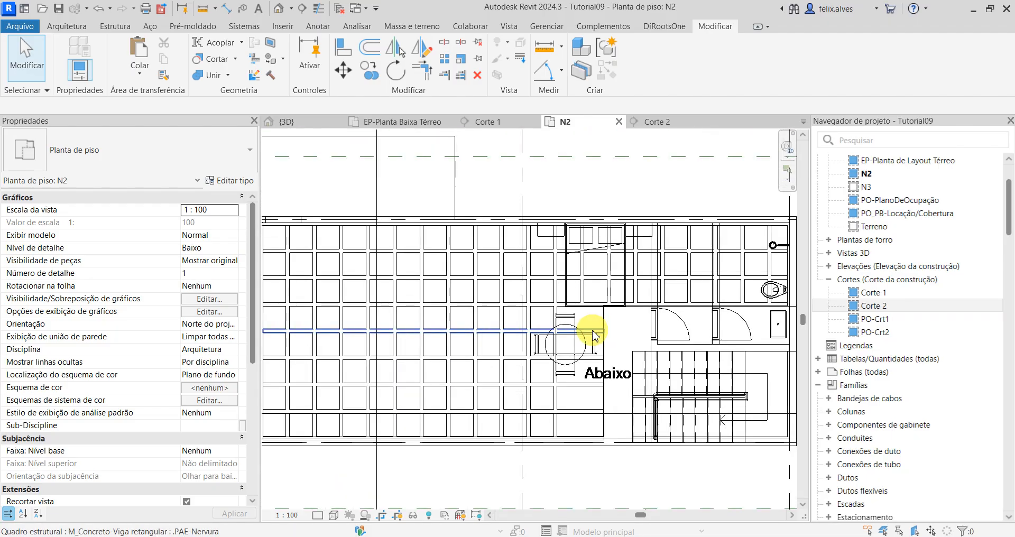
pyautogui.moveTo(618, 337); pyautogui.dragTo(707, 312, button='middle')
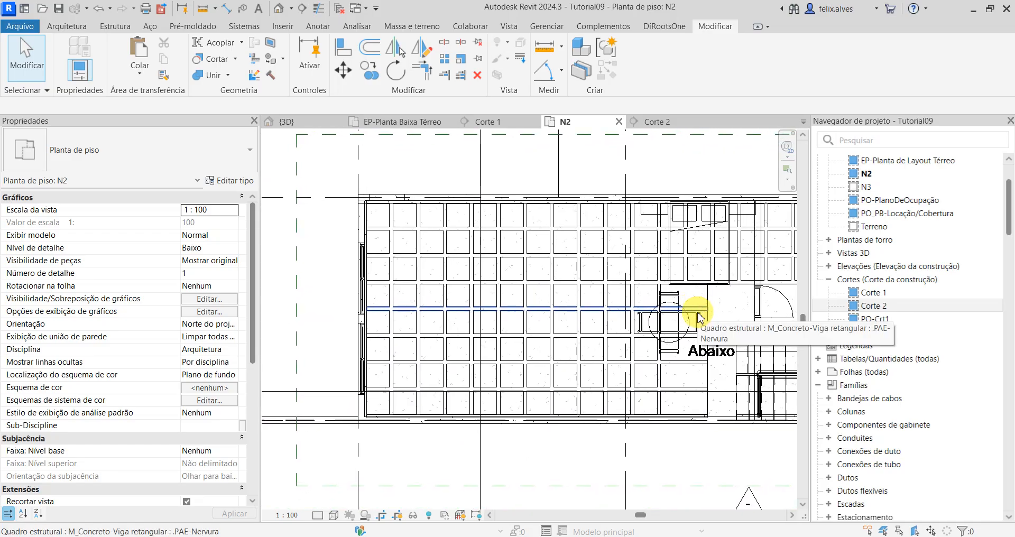
pyautogui.press('Tab')
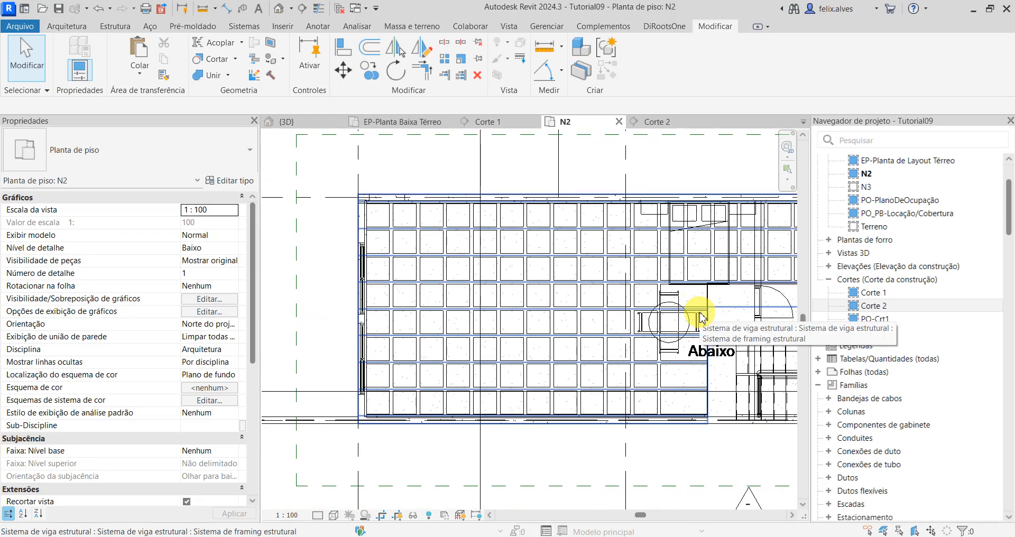
pyautogui.click(702, 318)
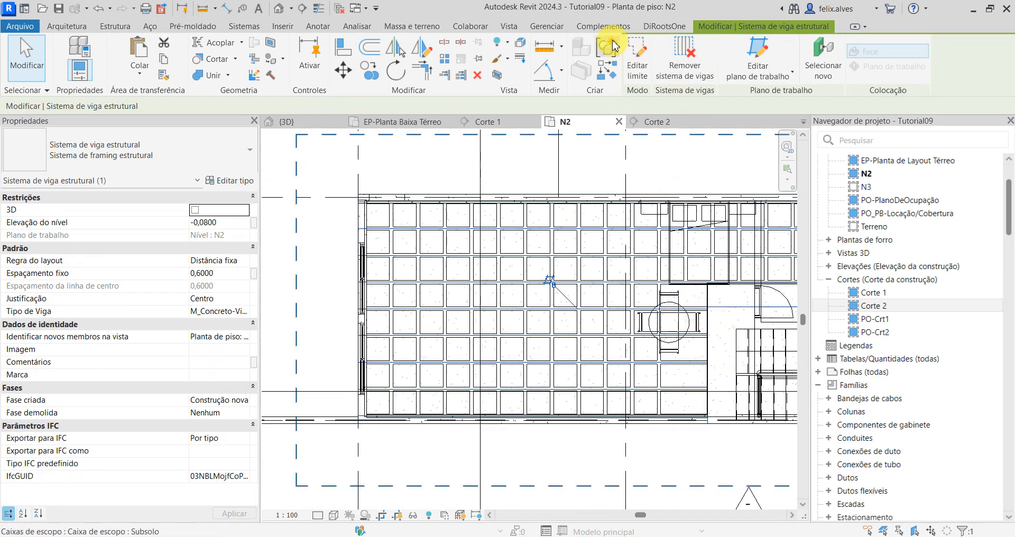
pyautogui.click(638, 55)
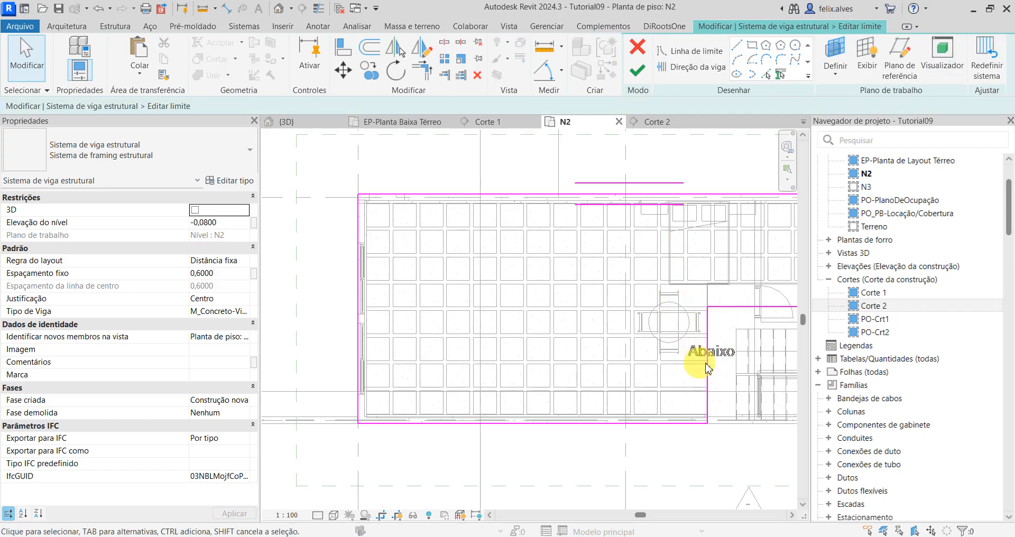
pyautogui.moveTo(721, 359); pyautogui.dragTo(633, 312, button='middle')
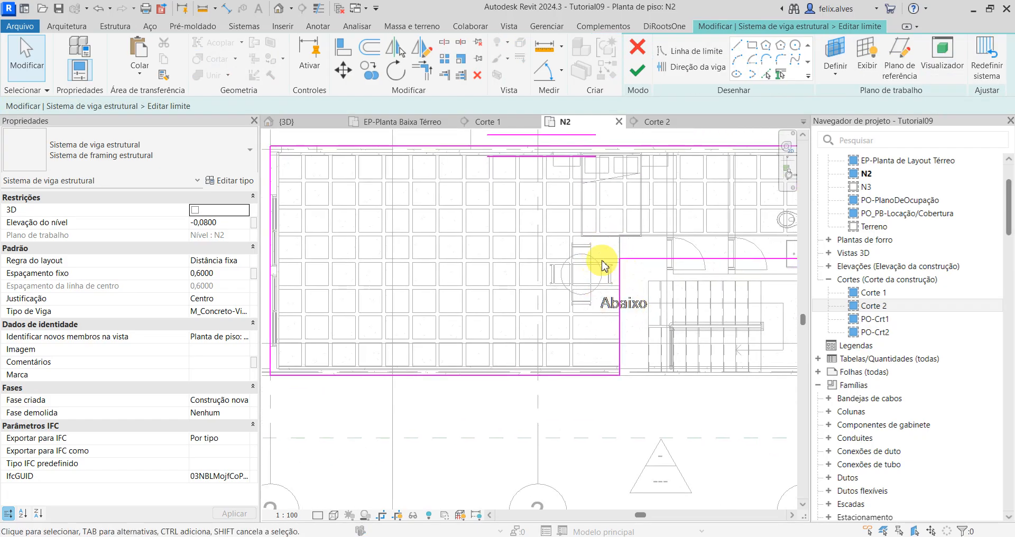
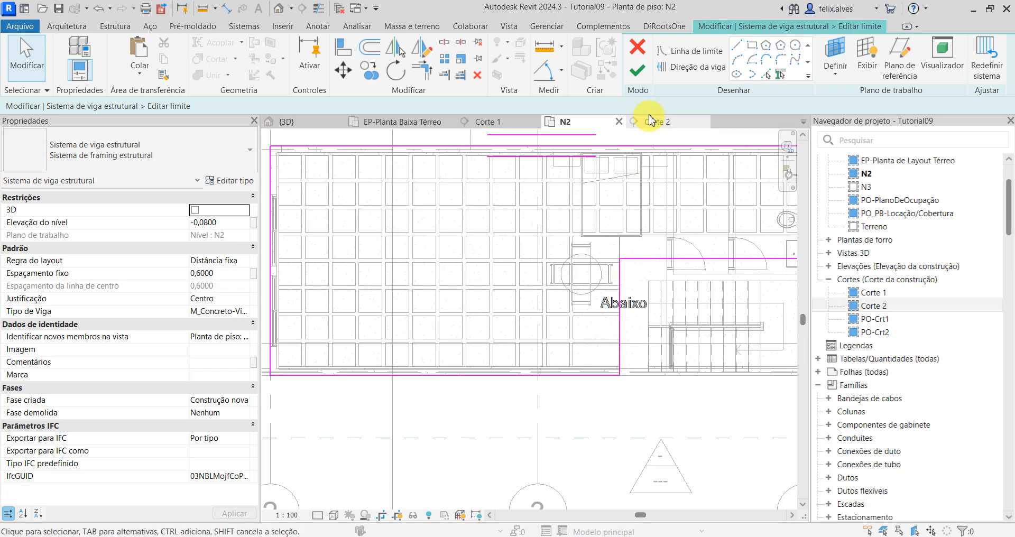
# Step: Finish the rib beam system's boundary edit and save the project
pyautogui.click(638, 70)
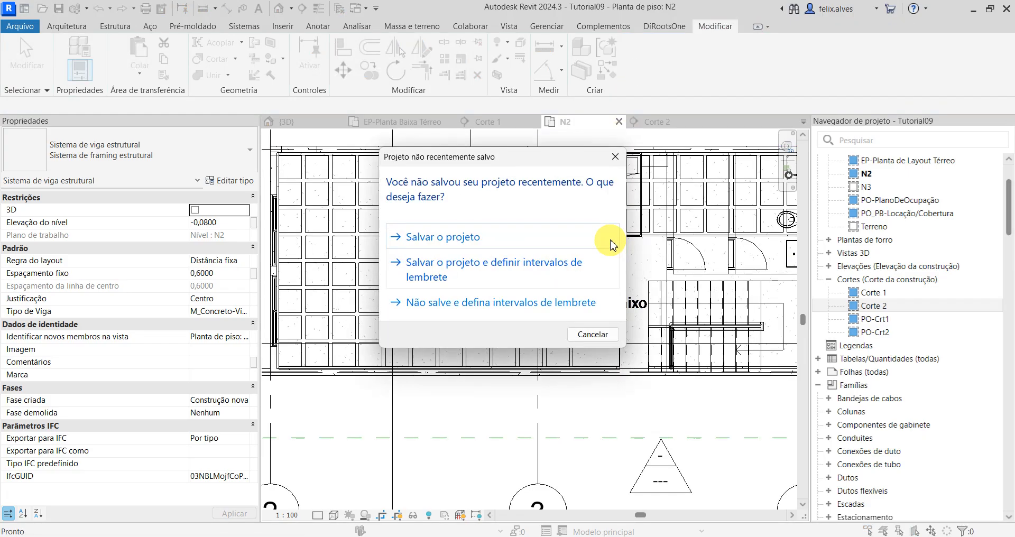
pyautogui.click(450, 231)
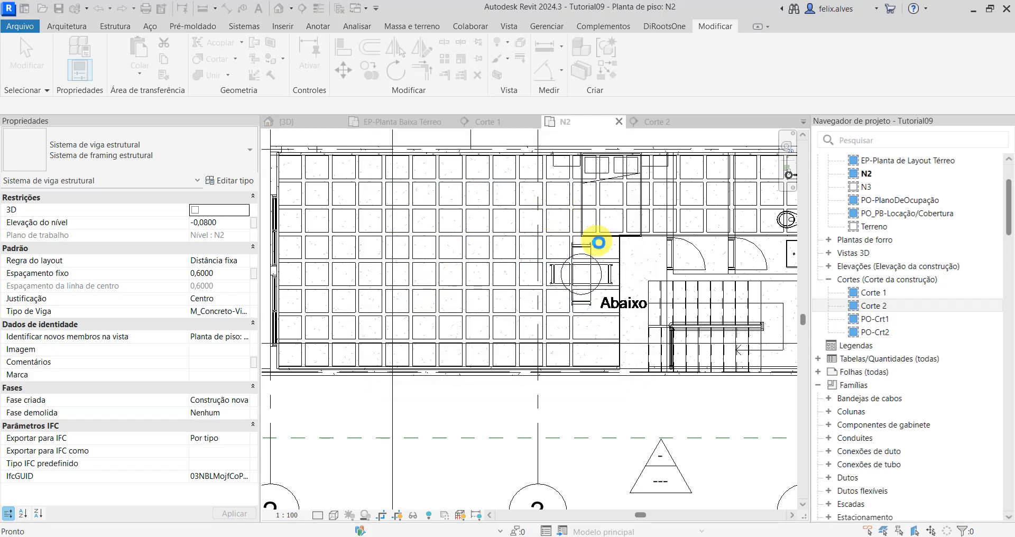
# Step: Examine the boundary sketch of the beam system that holds the vertical .PAE-Nervura ribs, leaving it unmodified
pyautogui.click(605, 233)
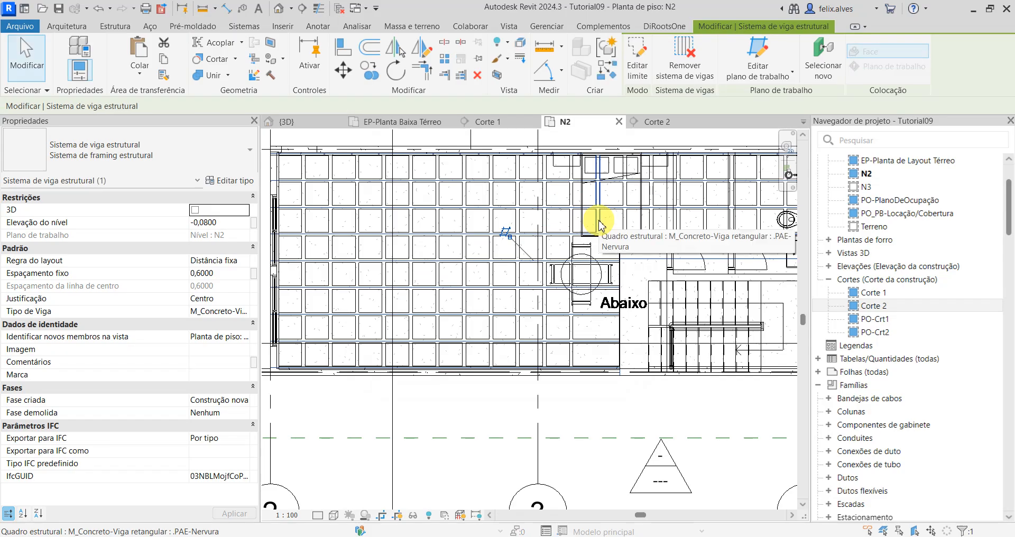
pyautogui.click(599, 224)
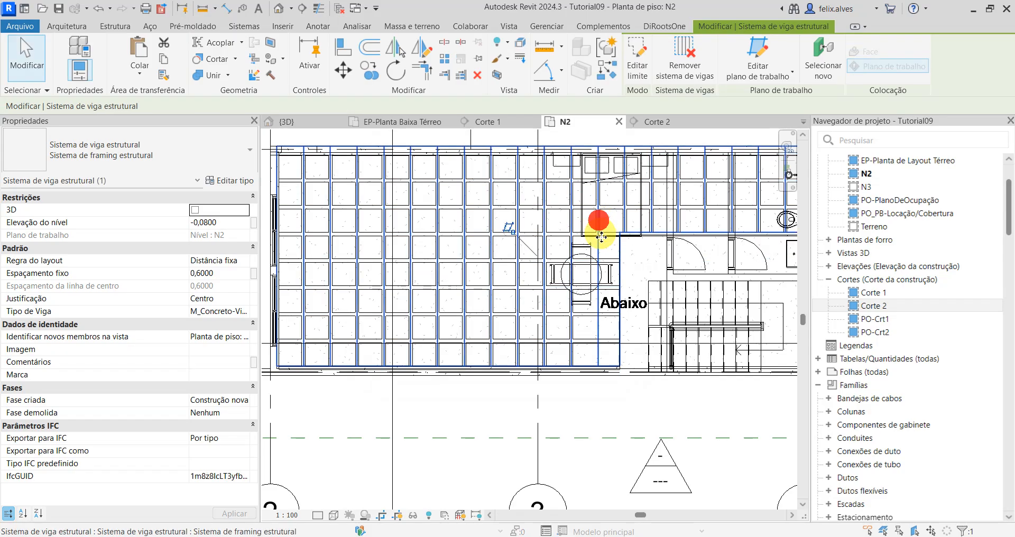
pyautogui.press('Escape')
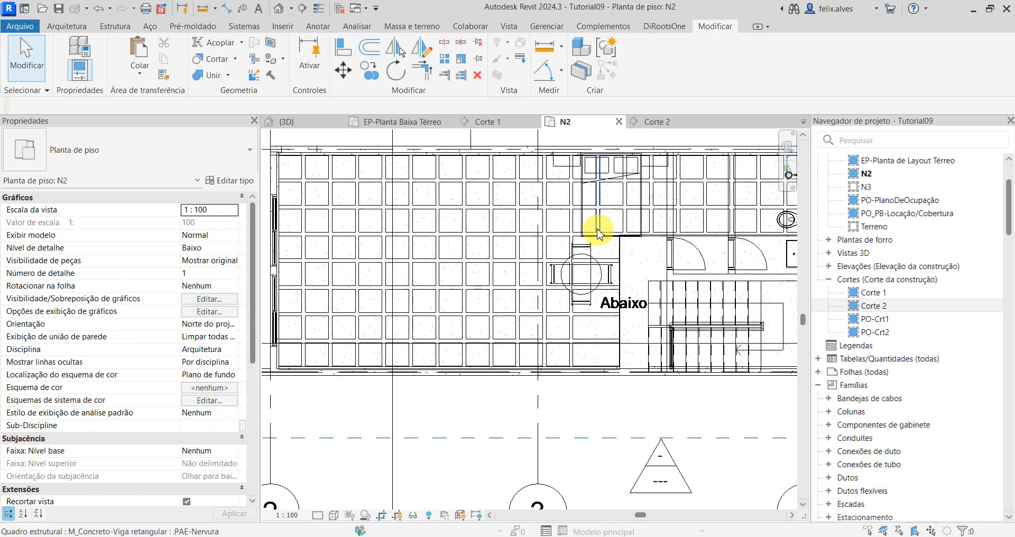
pyautogui.click(602, 246)
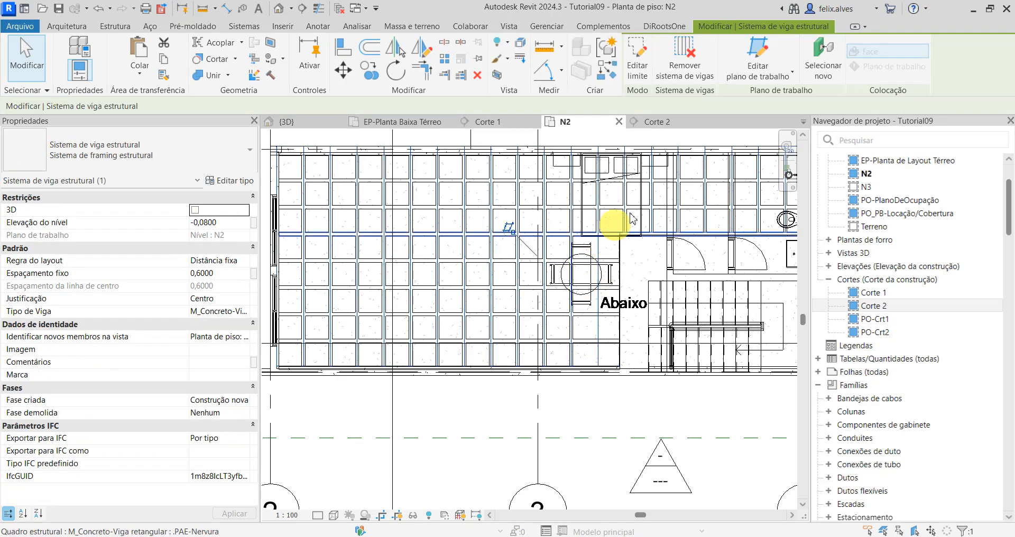
pyautogui.click(643, 71)
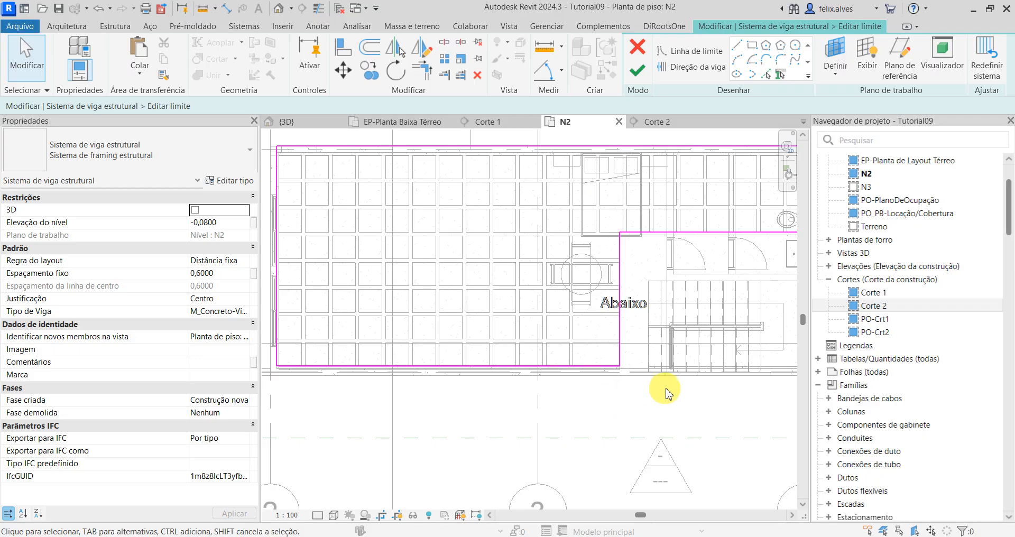
pyautogui.click(639, 67)
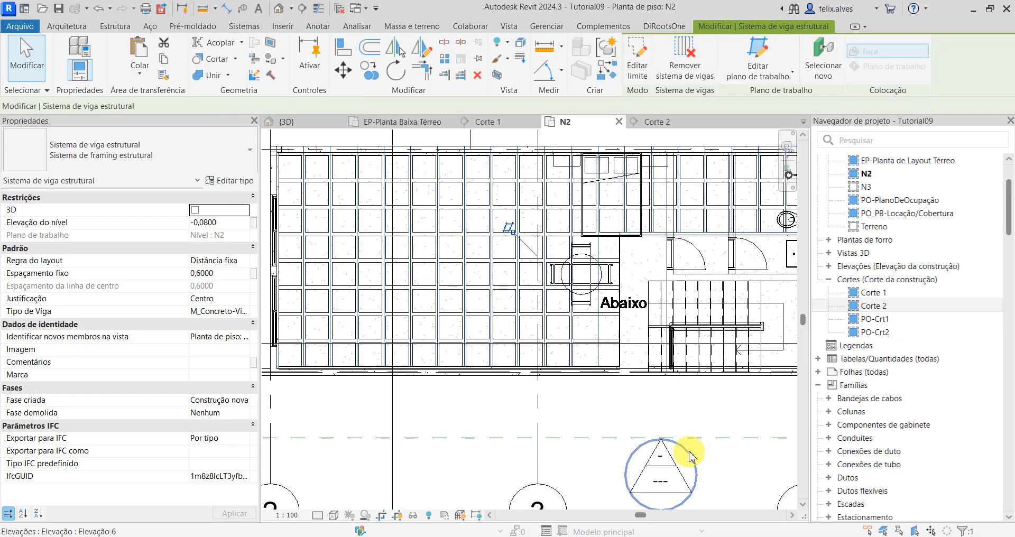
pyautogui.click(613, 407)
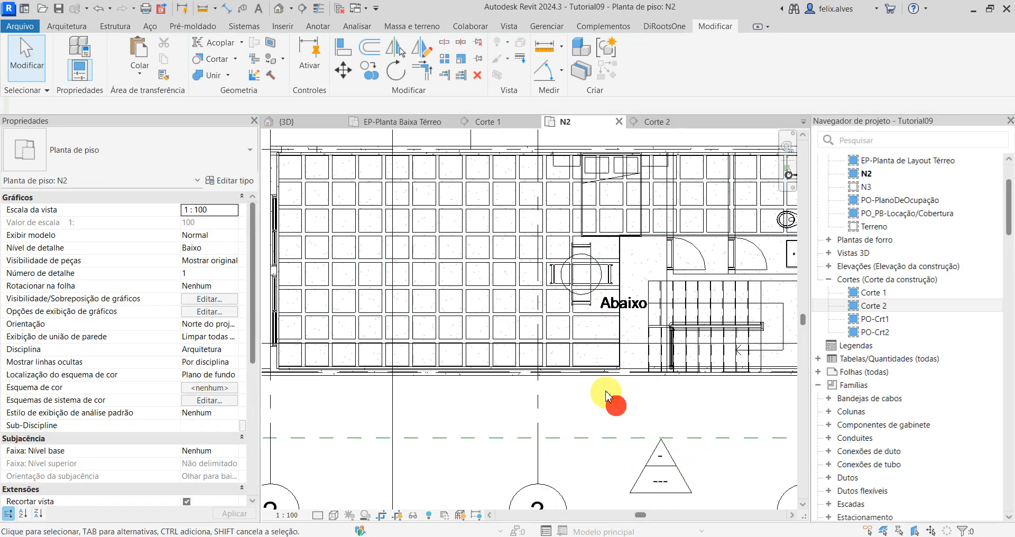
# Step: Select the beam system of the vertical .PAE-Nervura ribs beside the stair and open its boundary for editing
pyautogui.scroll(2, 612, 404)
pyautogui.click(600, 350)
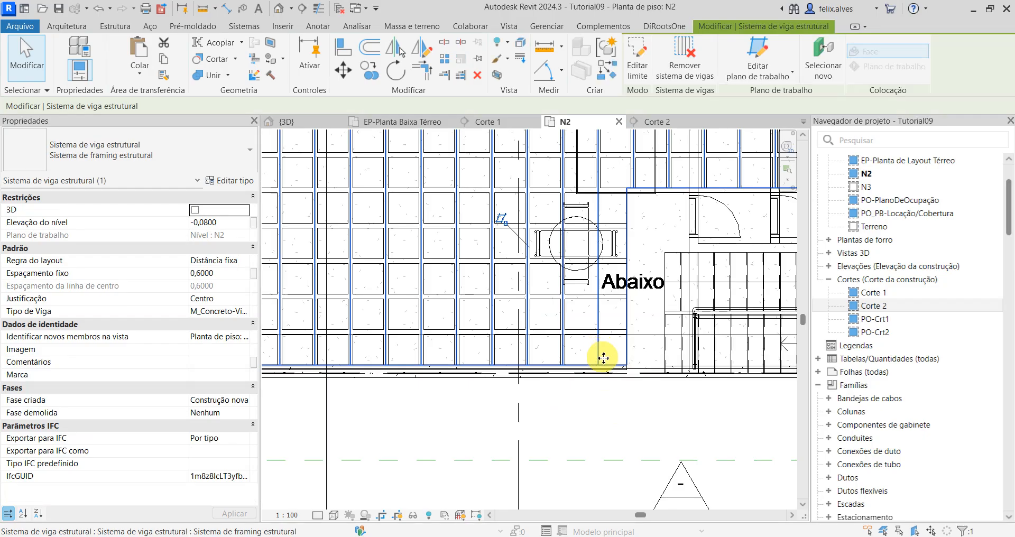
pyautogui.click(643, 73)
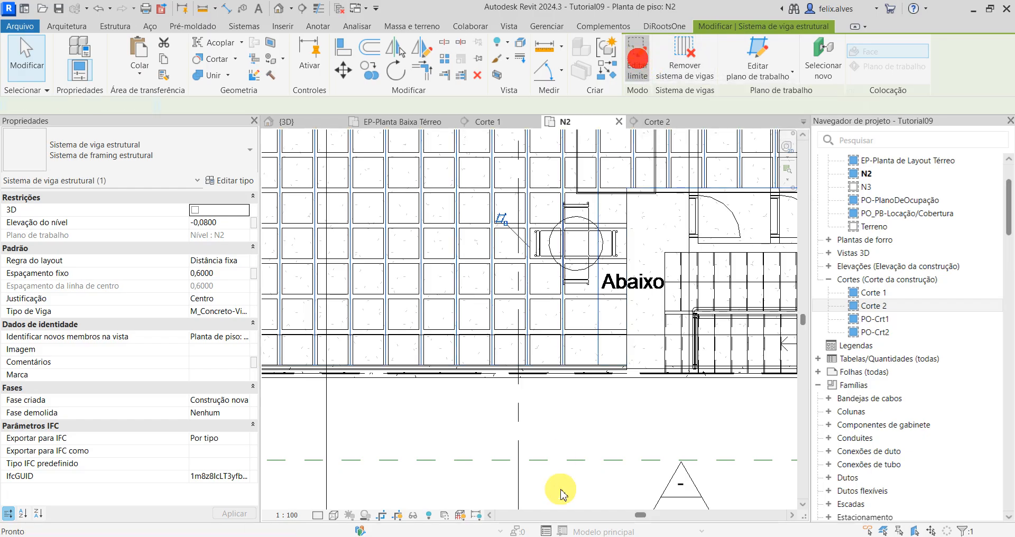
# Step: Try the Número fixo layout rule on the vertical rib beam system and return it to Distância fixa
pyautogui.click(242, 262)
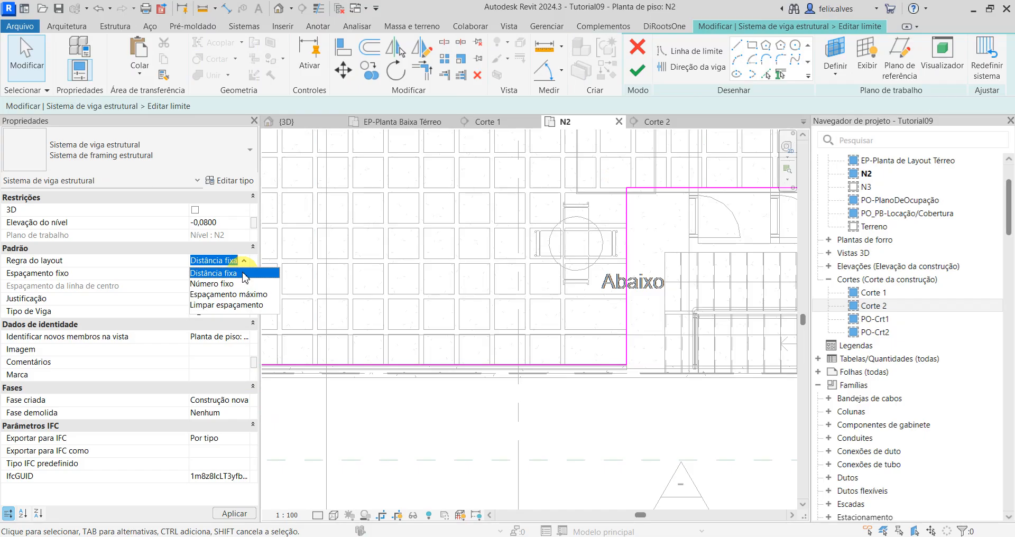
pyautogui.click(212, 284)
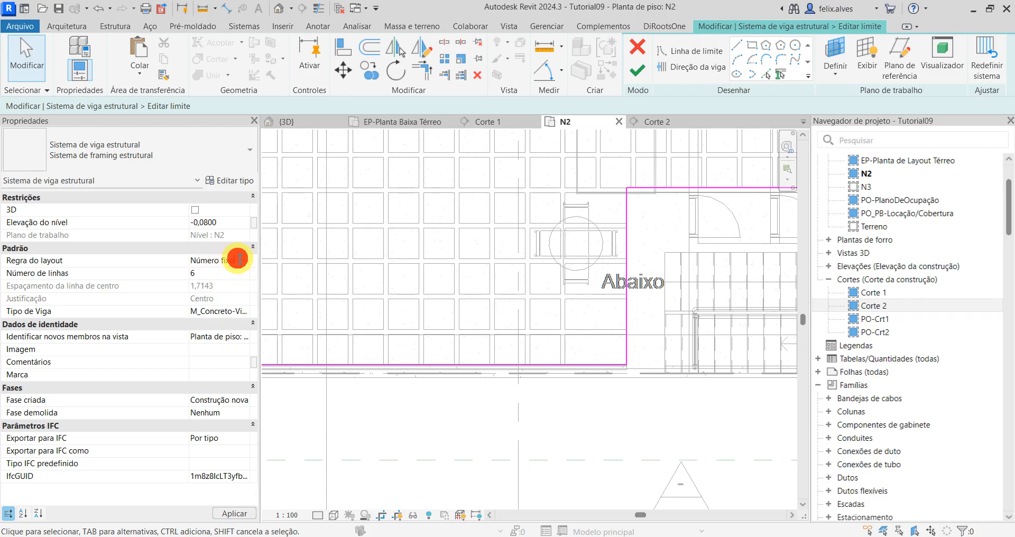
pyautogui.click(244, 262)
pyautogui.click(229, 275)
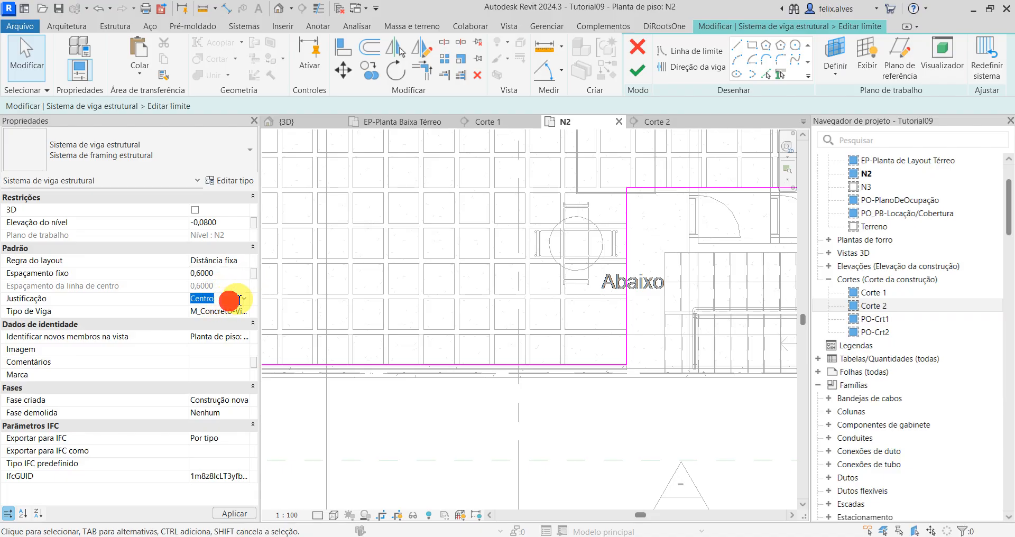
# Step: Set the vertical rib beam system's justification to Linha de direção and finish the boundary edit
pyautogui.click(244, 303)
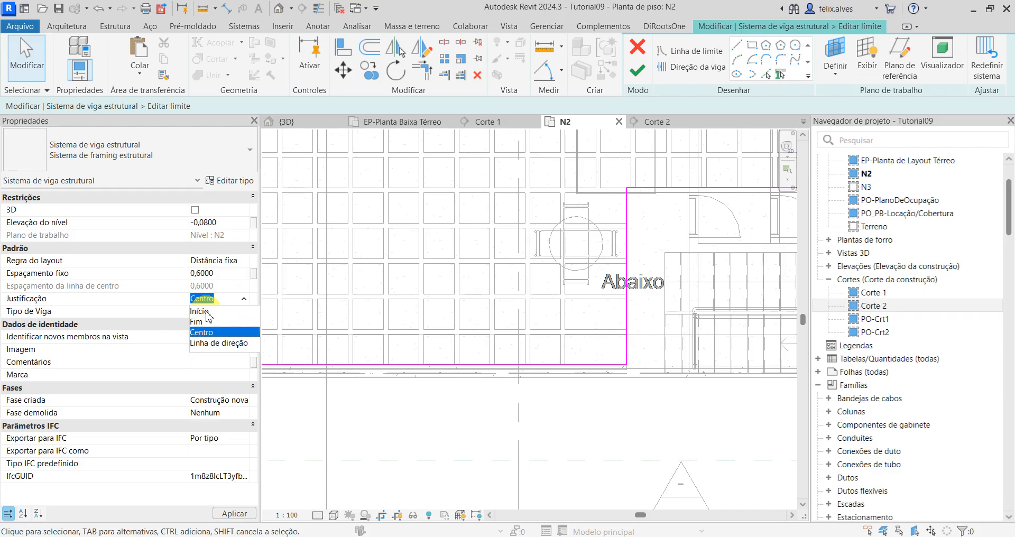
pyautogui.scroll(-2, 434, 325)
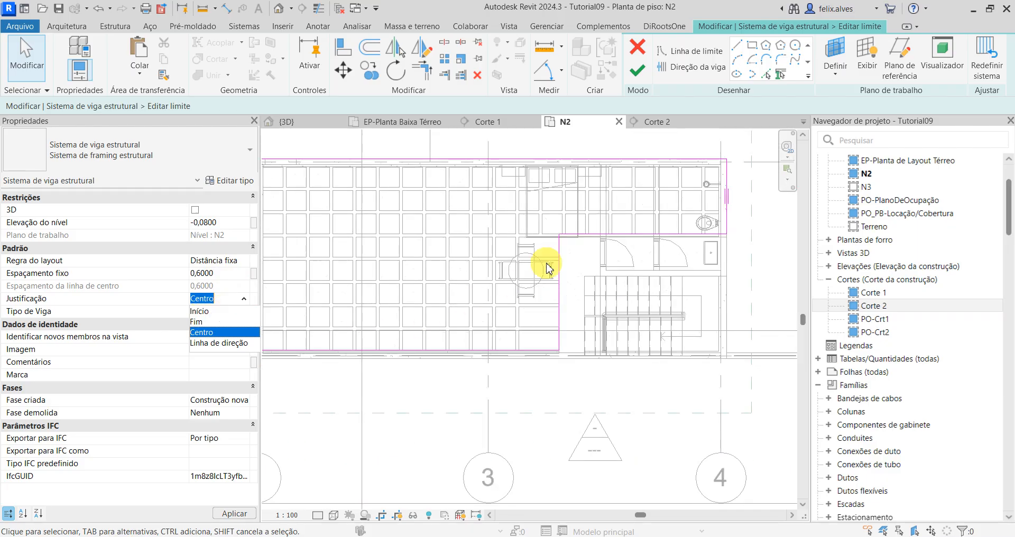
pyautogui.scroll(-2, 324, 333)
pyautogui.click(245, 301)
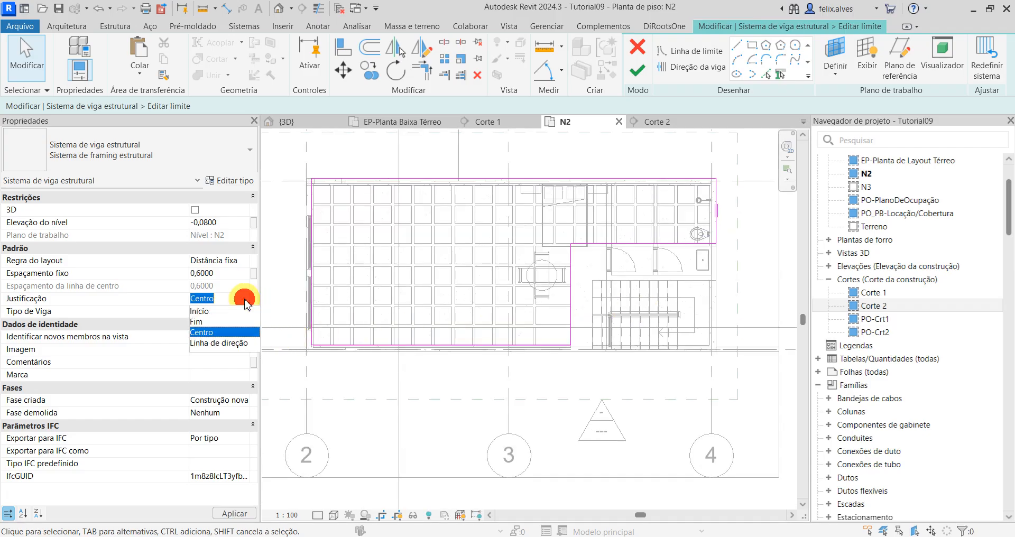
pyautogui.click(224, 343)
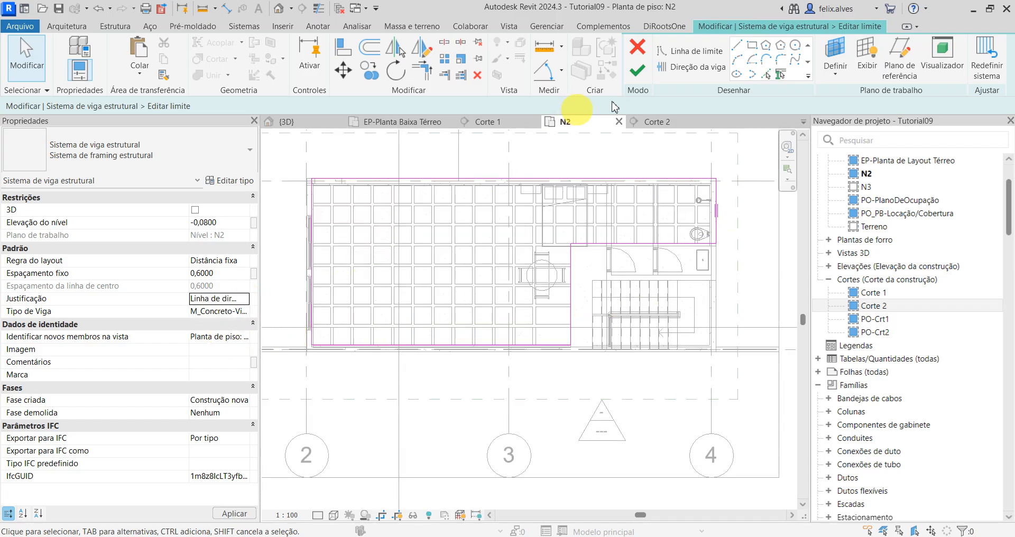
pyautogui.click(639, 68)
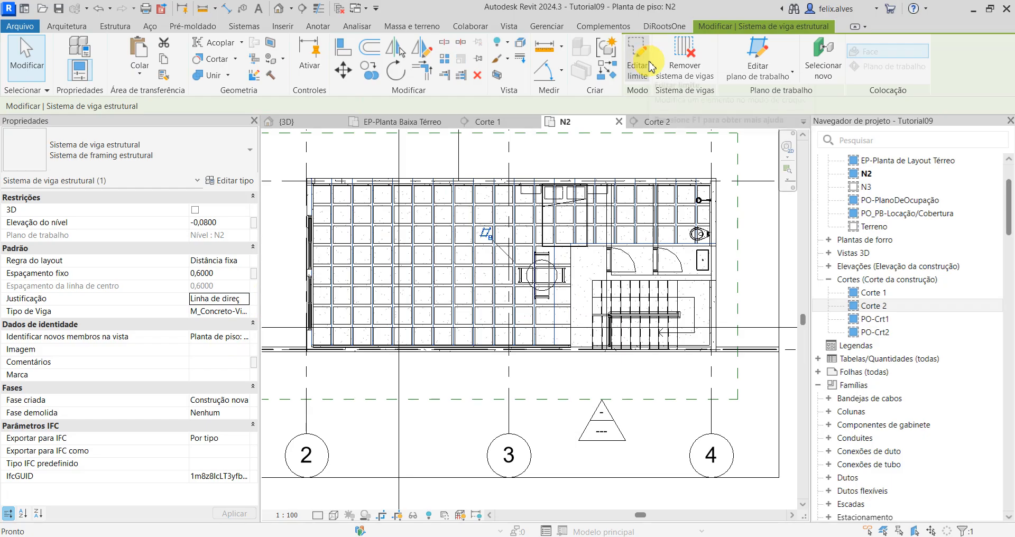
# Step: Reopen the vertical rib system's boundary, align its vertical line beside the stair with the adjacent .PAE-Nervura rib above, and finish the edit
pyautogui.scroll(3, 688, 243)
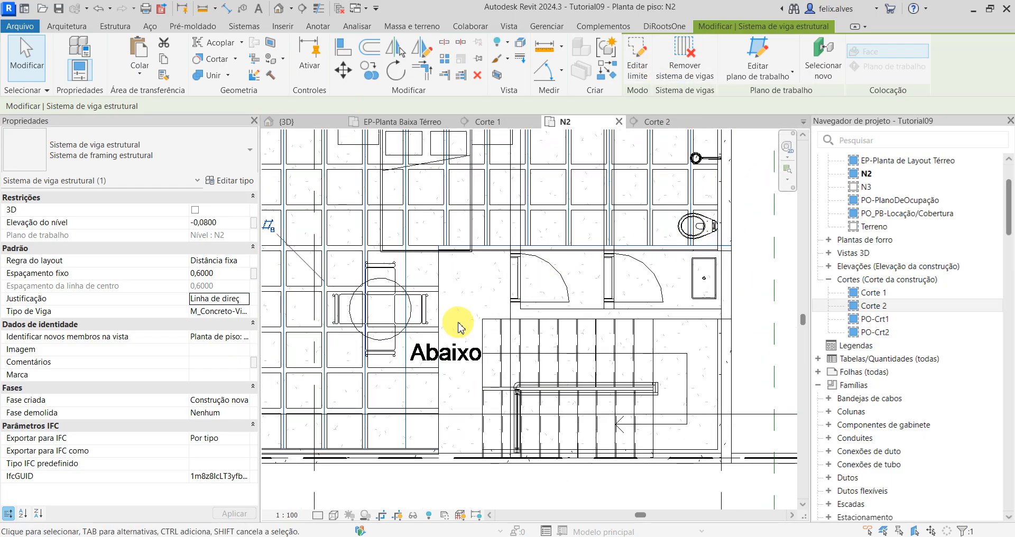
pyautogui.moveTo(460, 324); pyautogui.dragTo(555, 381, button='middle')
pyautogui.scroll(2, 573, 335)
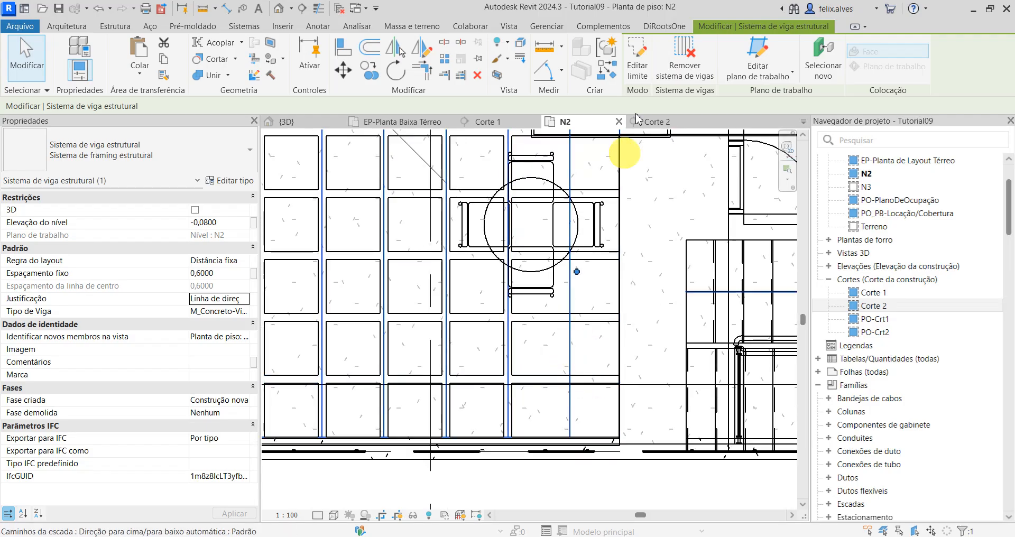
pyautogui.click(637, 61)
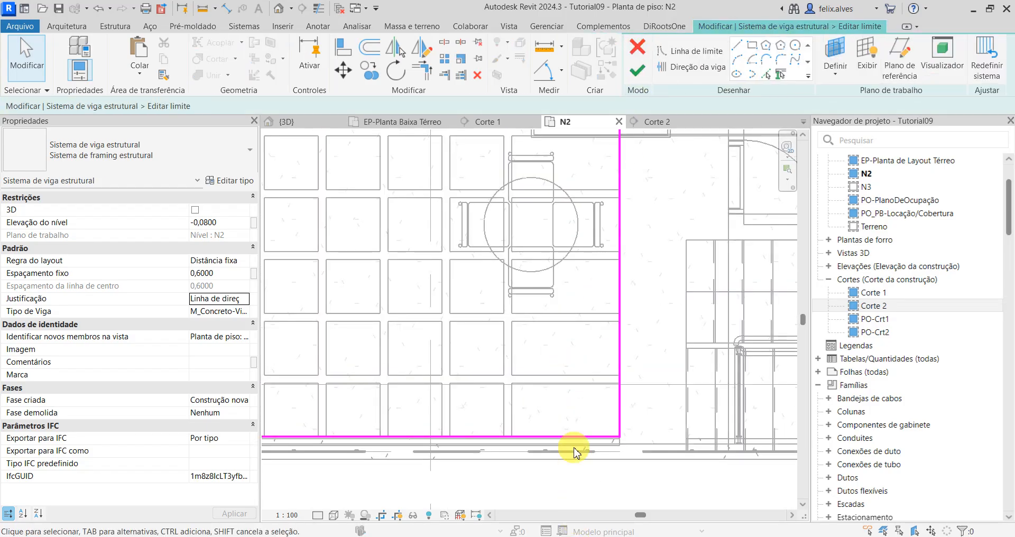
pyautogui.scroll(-1, 574, 448)
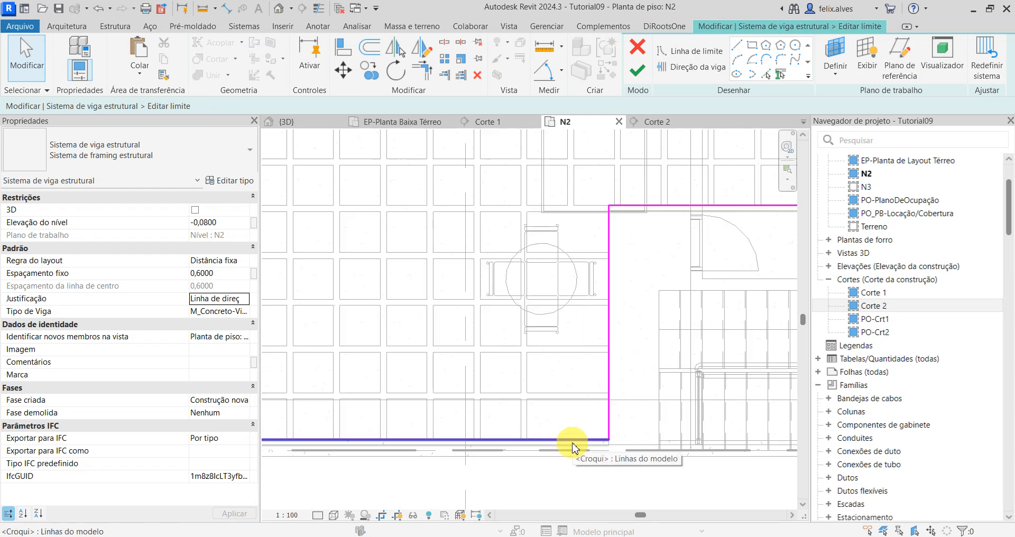
pyautogui.scroll(-1, 605, 380)
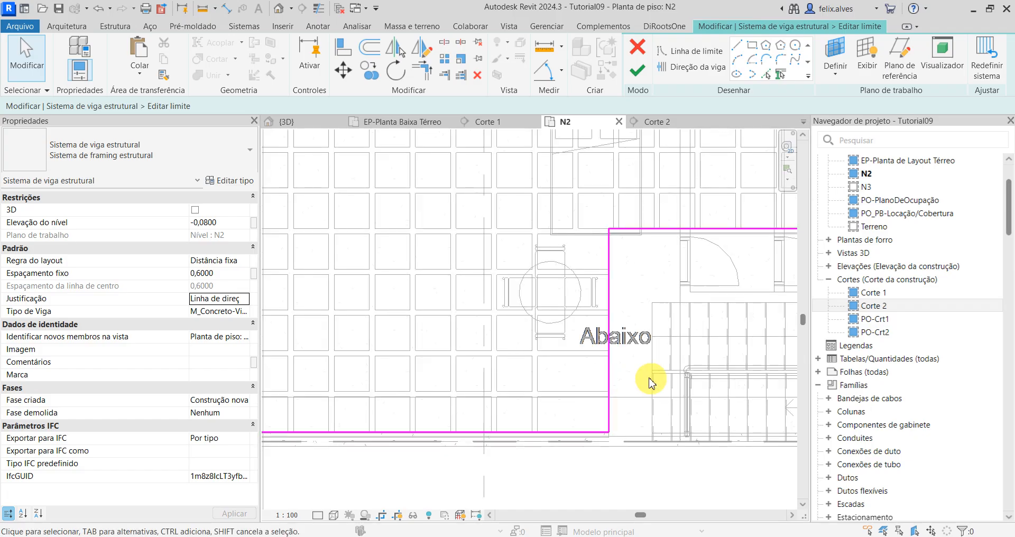
pyautogui.moveTo(649, 378); pyautogui.dragTo(527, 411, button='middle')
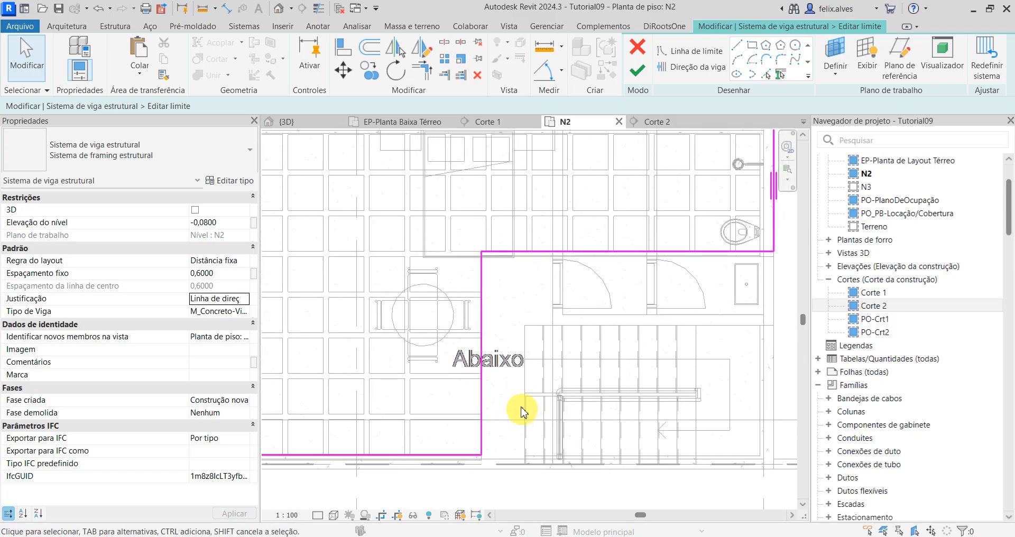
pyautogui.press('a')
pyautogui.press('l')
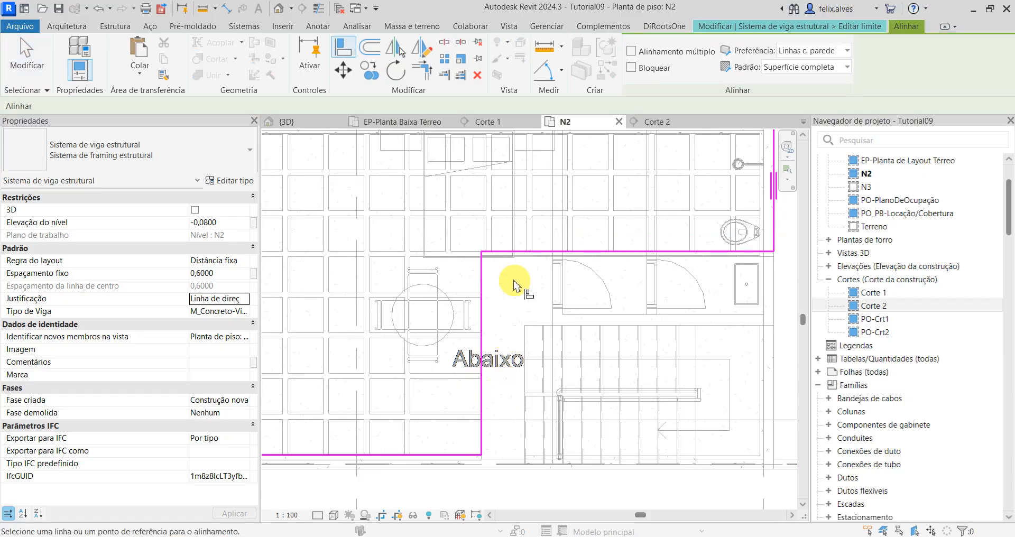
pyautogui.click(488, 243)
pyautogui.click(481, 276)
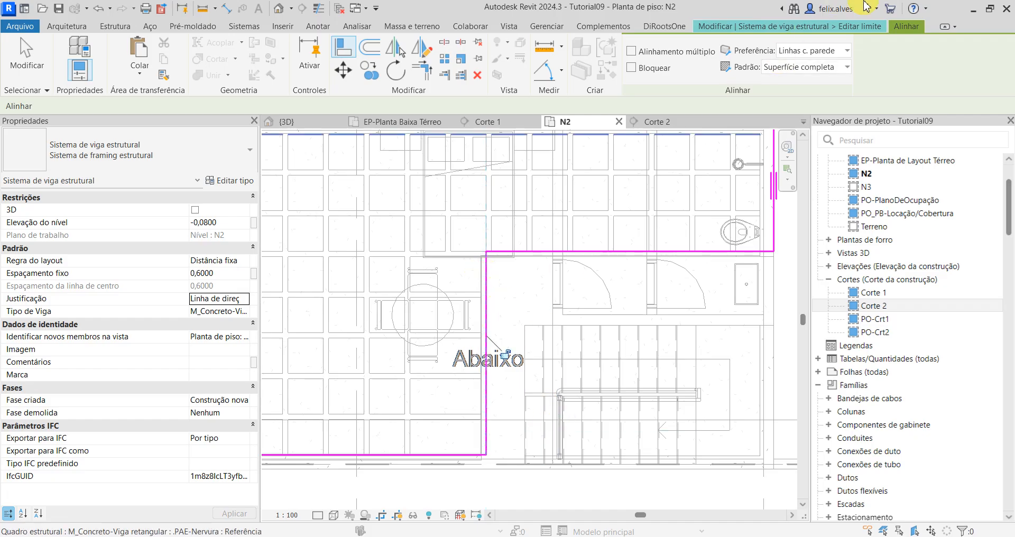
pyautogui.click(823, 25)
pyautogui.click(640, 72)
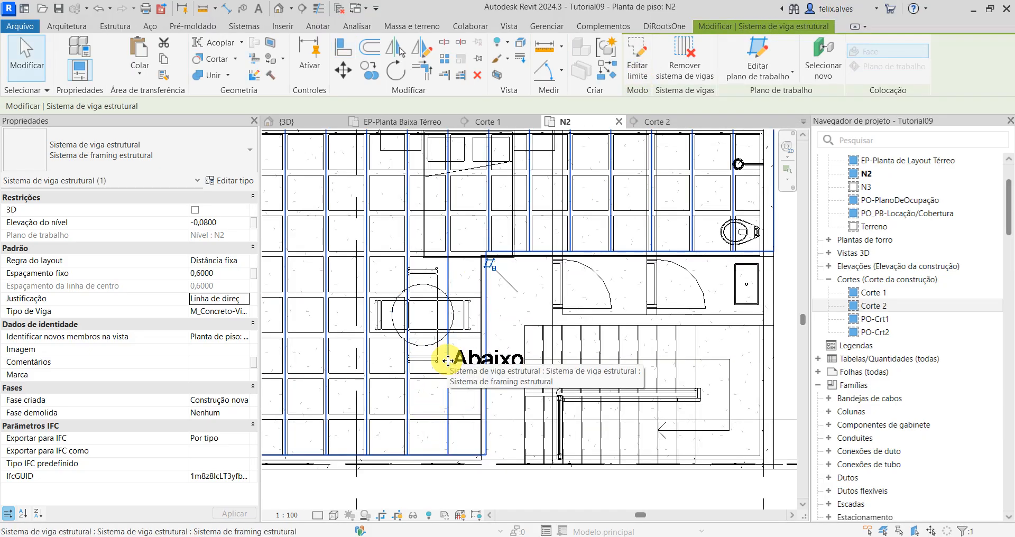
# Step: Deselect the beam system and switch the N2 floor plan's visual style to Linha oculta
pyautogui.scroll(-2, 449, 361)
pyautogui.click(480, 447)
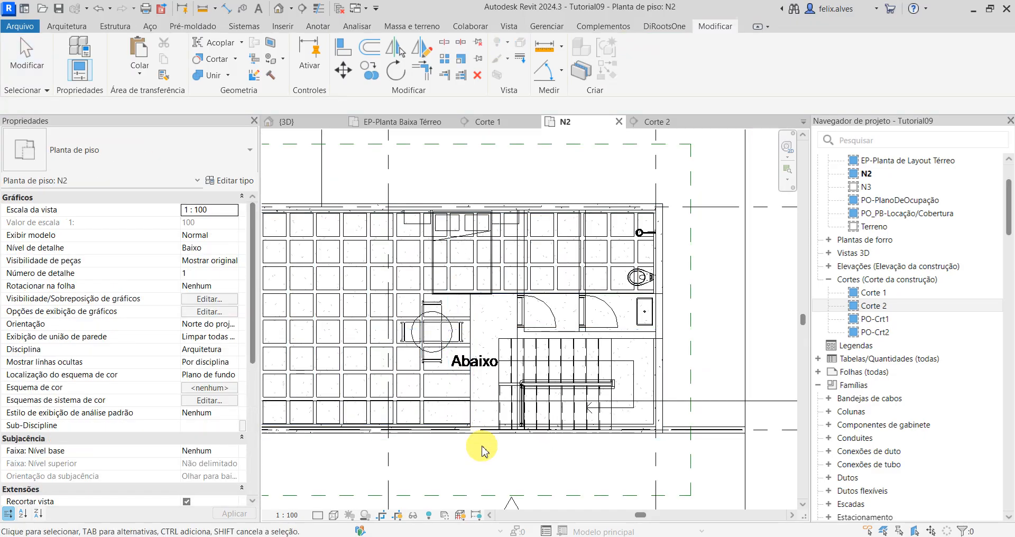
pyautogui.scroll(-1, 480, 447)
pyautogui.moveTo(464, 448); pyautogui.dragTo(575, 398, button='middle')
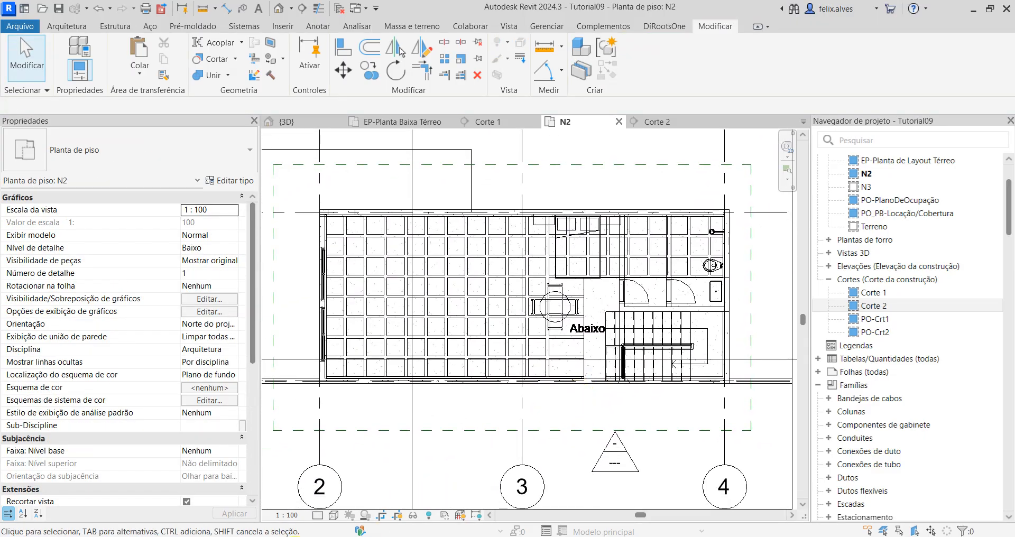
pyautogui.click(333, 517)
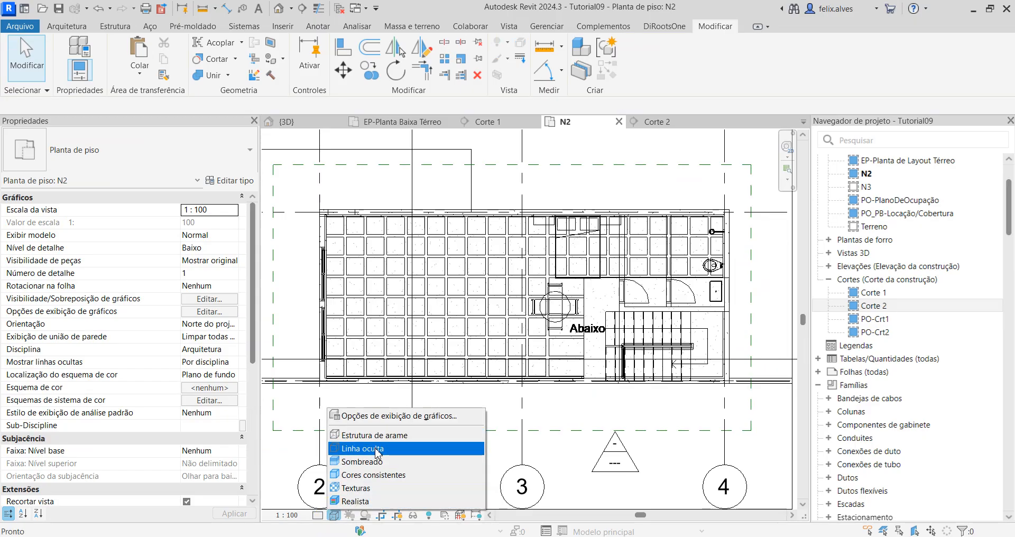
pyautogui.click(366, 449)
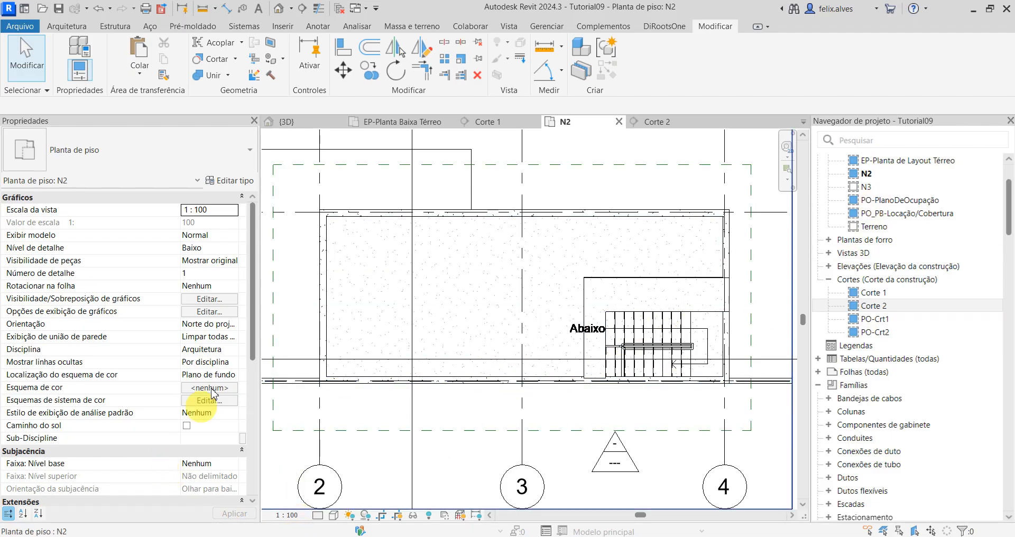
pyautogui.scroll(-2, 517, 354)
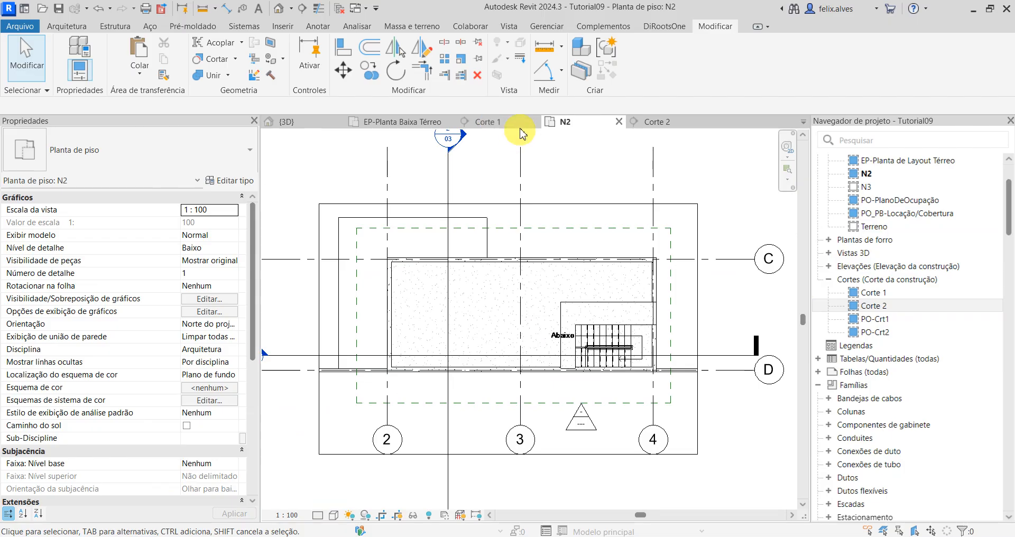
# Step: Examine the ribs, the slab and the solid strip beside the stair in section Corte 1
pyautogui.click(502, 121)
pyautogui.scroll(-6, 482, 392)
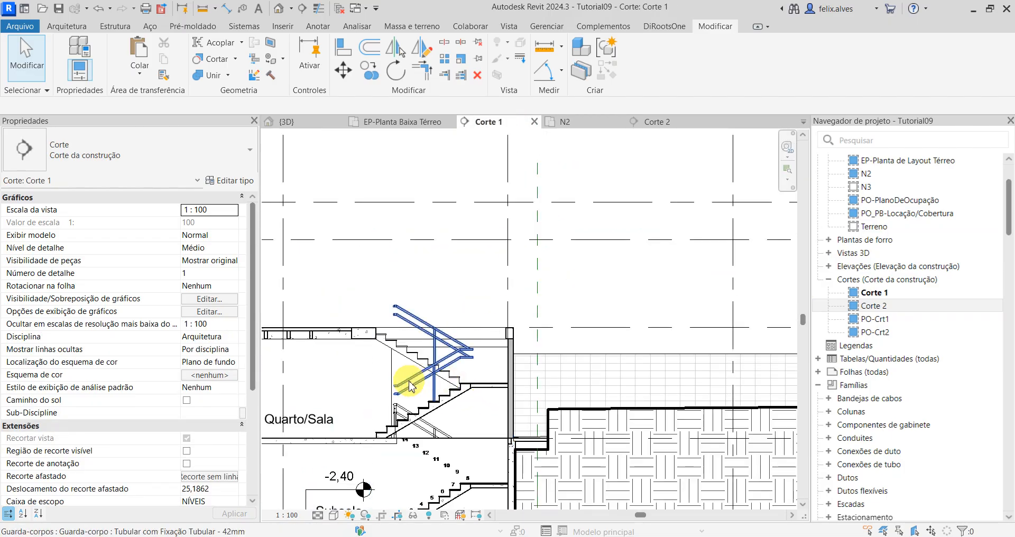
pyautogui.moveTo(407, 385); pyautogui.dragTo(574, 382, button='middle')
pyautogui.scroll(3, 480, 330)
pyautogui.scroll(4, 480, 333)
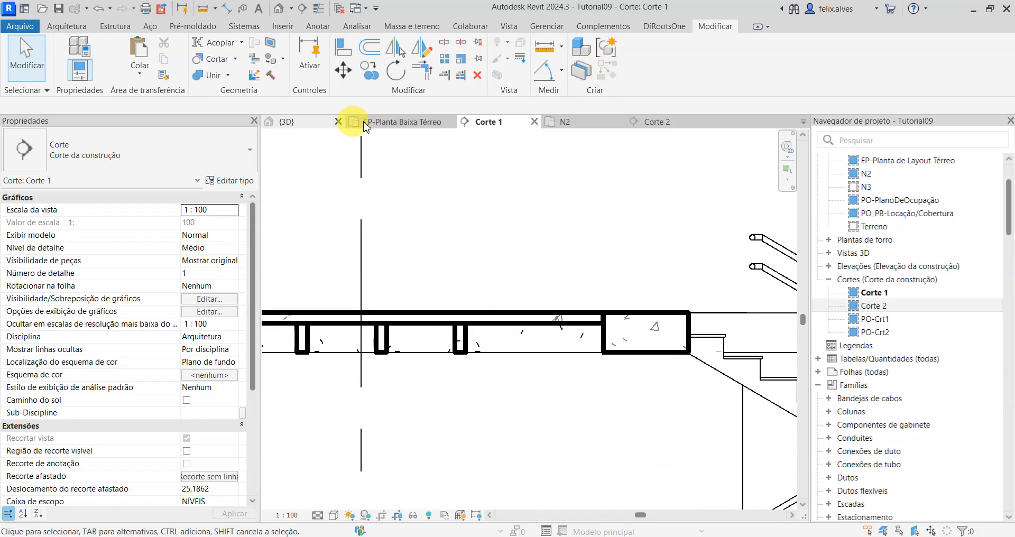
# Step: Open the 3D view and select the structural beam system with the vertical ribs beside the stair opening
pyautogui.click(408, 123)
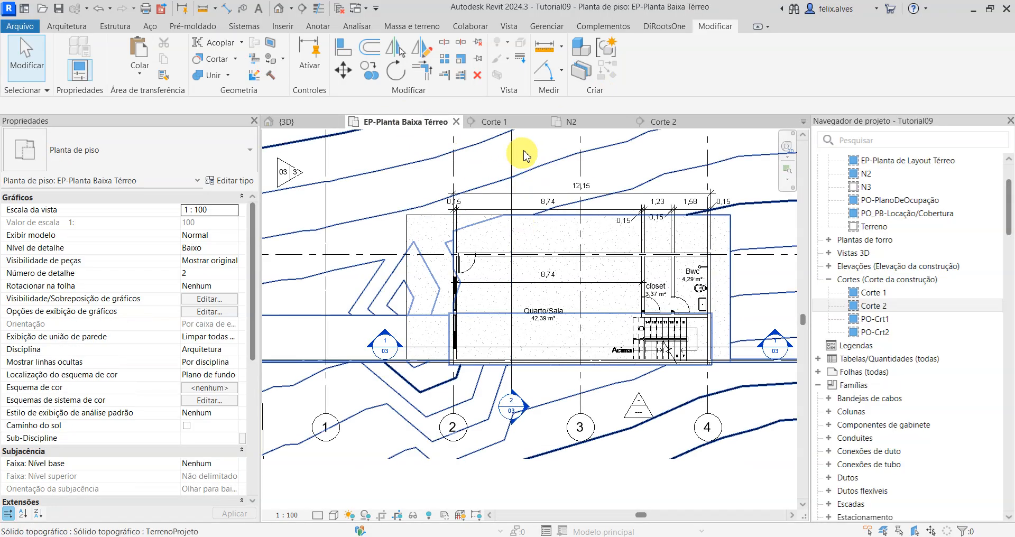
pyautogui.click(571, 125)
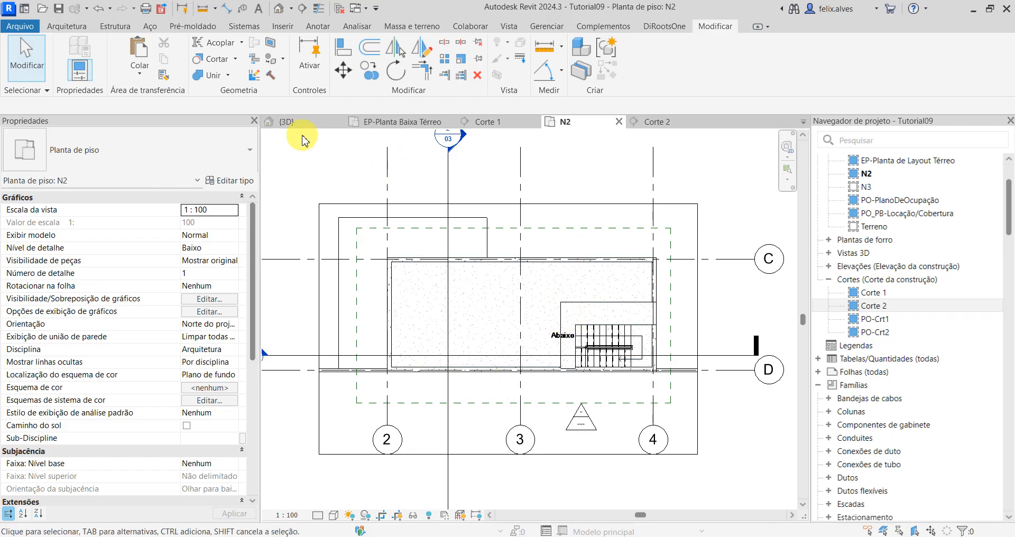
pyautogui.click(306, 119)
pyautogui.scroll(3, 479, 343)
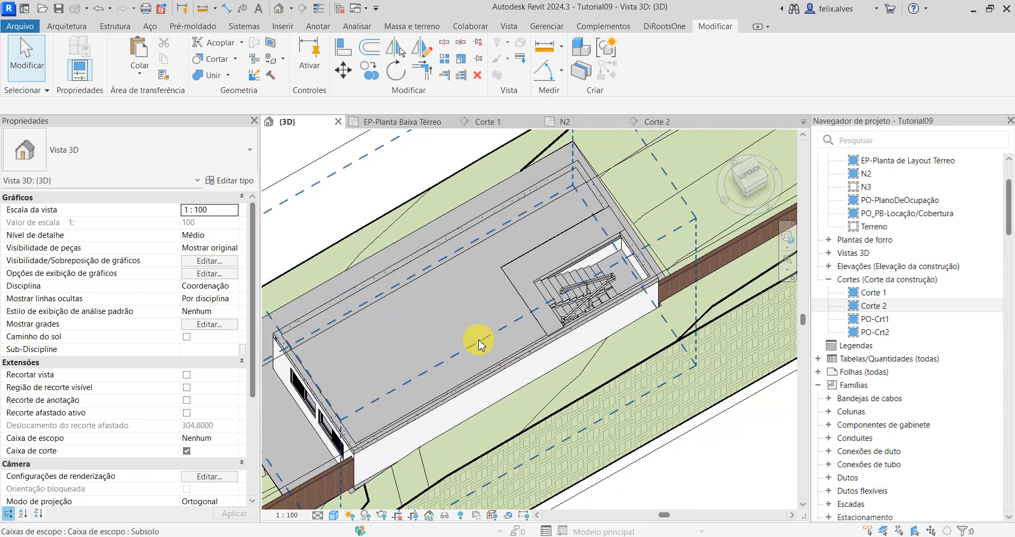
pyautogui.scroll(3, 597, 294)
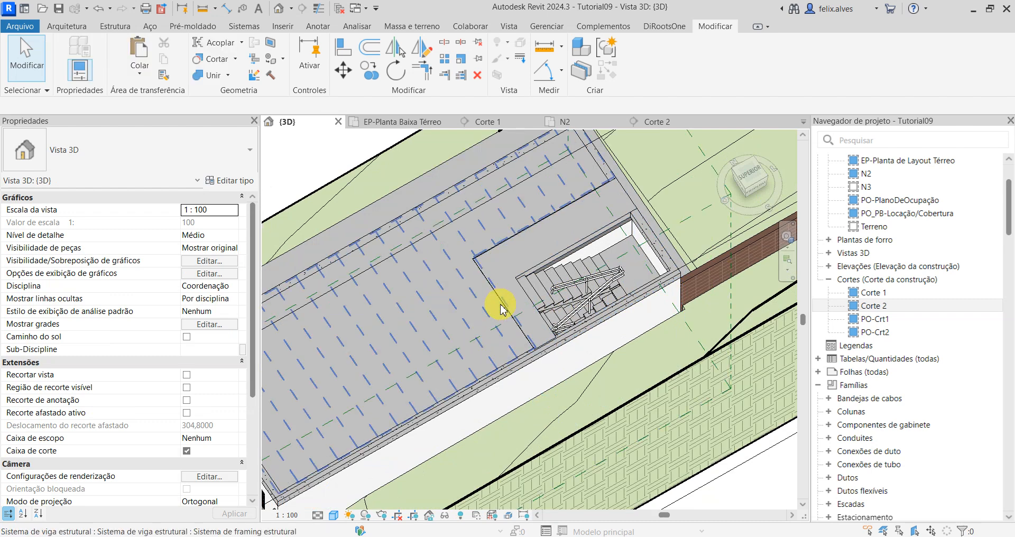
pyautogui.click(500, 307)
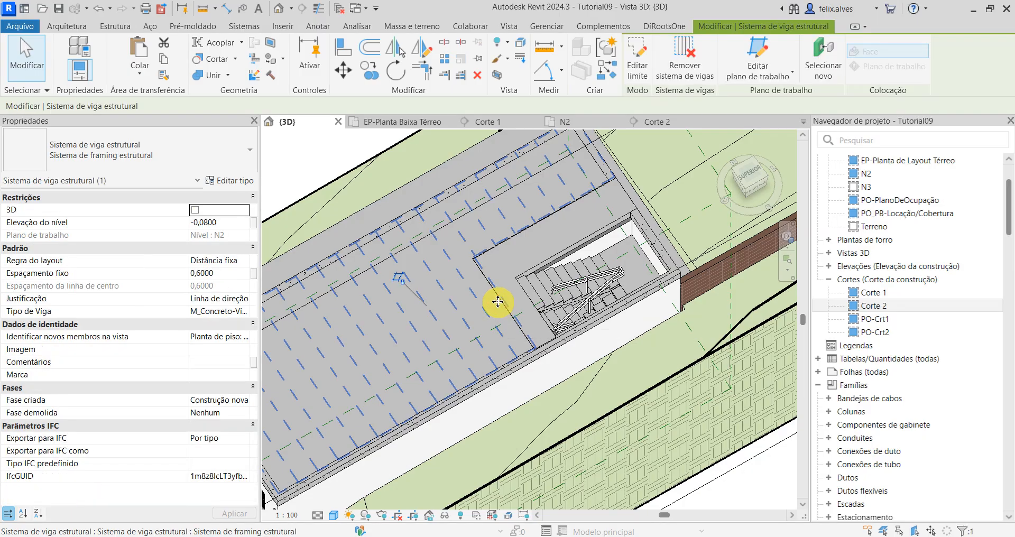
# Step: Switch to the N2 floor plan and set its visual style to Estrutura de arame
pyautogui.click(559, 123)
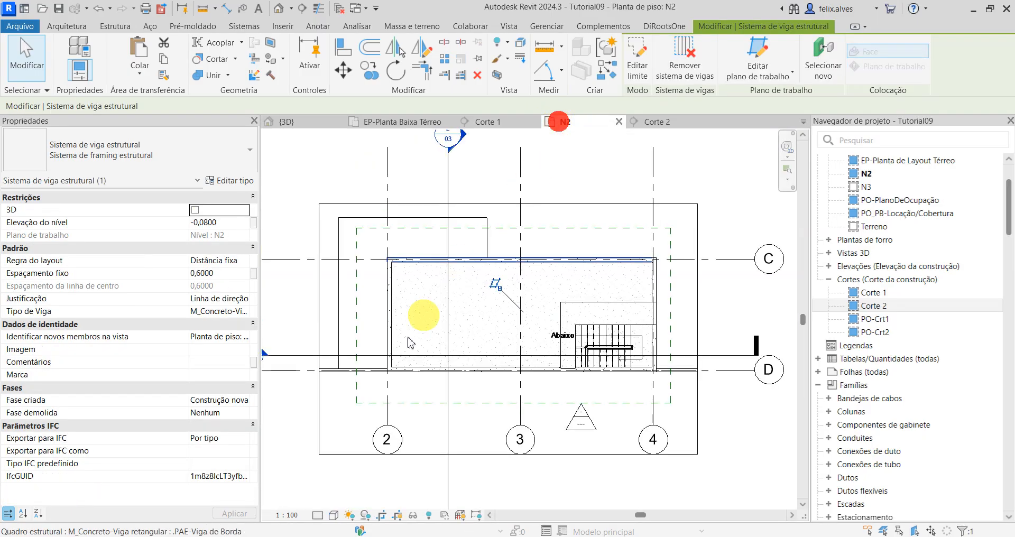
pyautogui.click(333, 516)
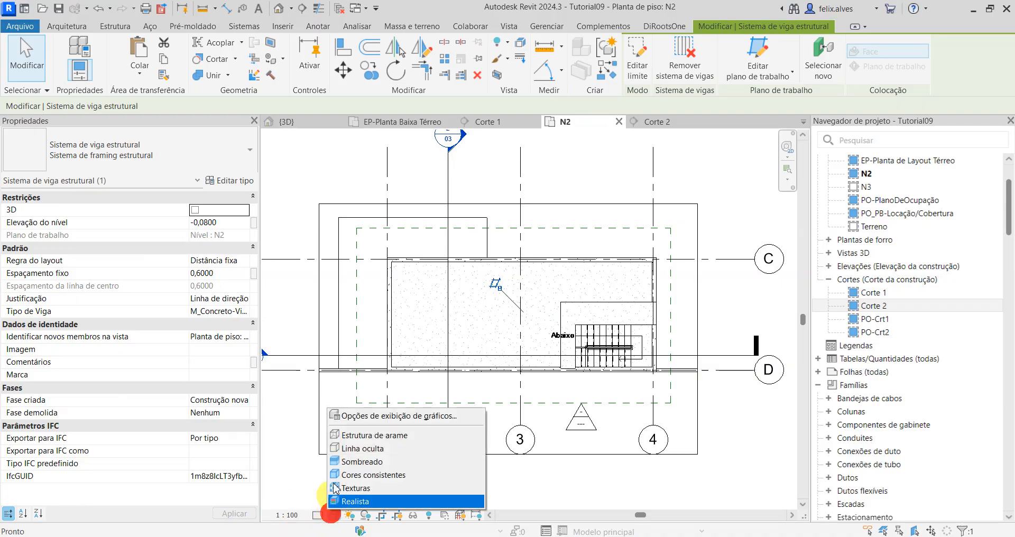
pyautogui.click(350, 439)
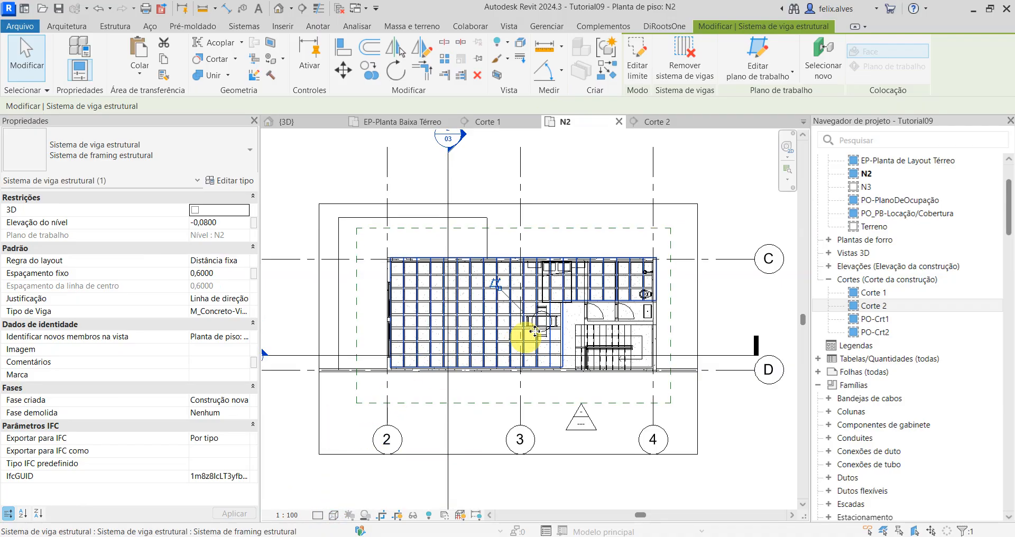
# Step: Edit the selected rib system's boundary, align its vertical line beside the stair with the .PAE-Nervura rib running under the dining table, and finish the edit
pyautogui.scroll(5, 623, 279)
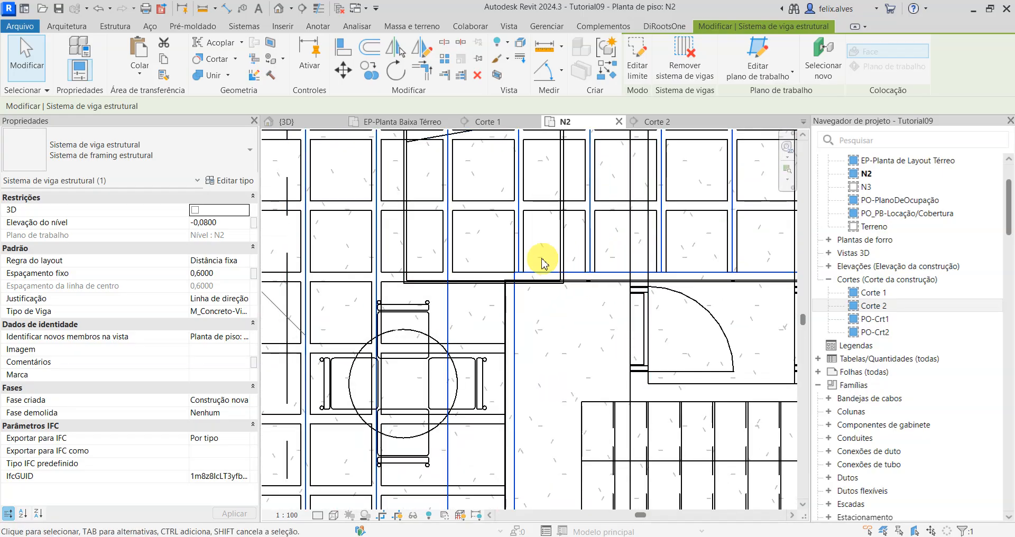
pyautogui.scroll(-2, 523, 254)
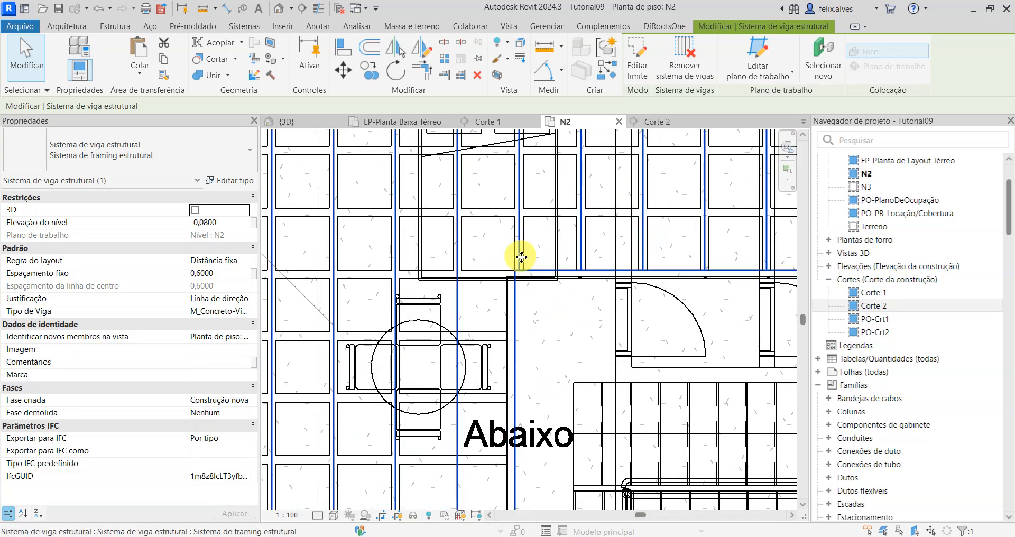
pyautogui.scroll(-1, 521, 255)
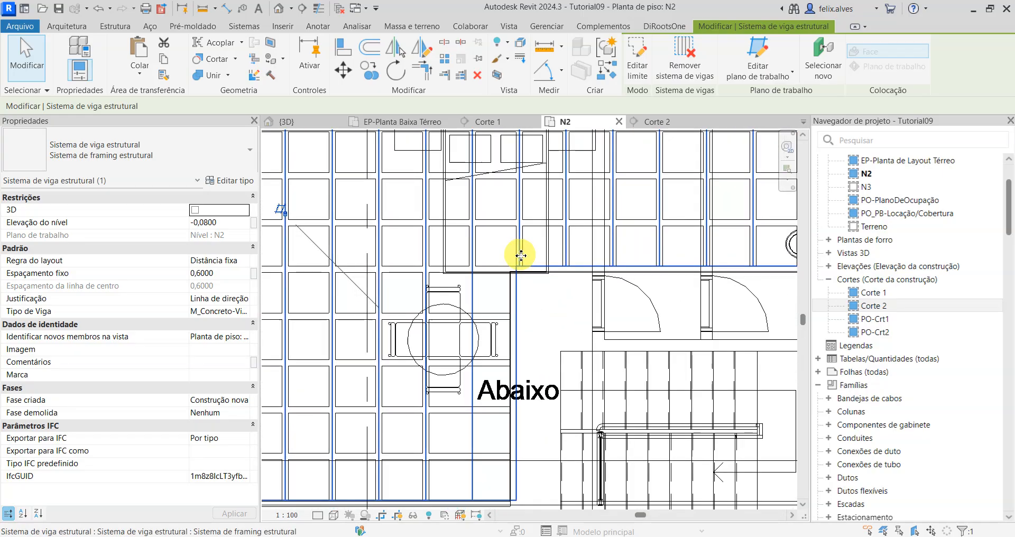
pyautogui.click(638, 59)
pyautogui.scroll(-2, 577, 376)
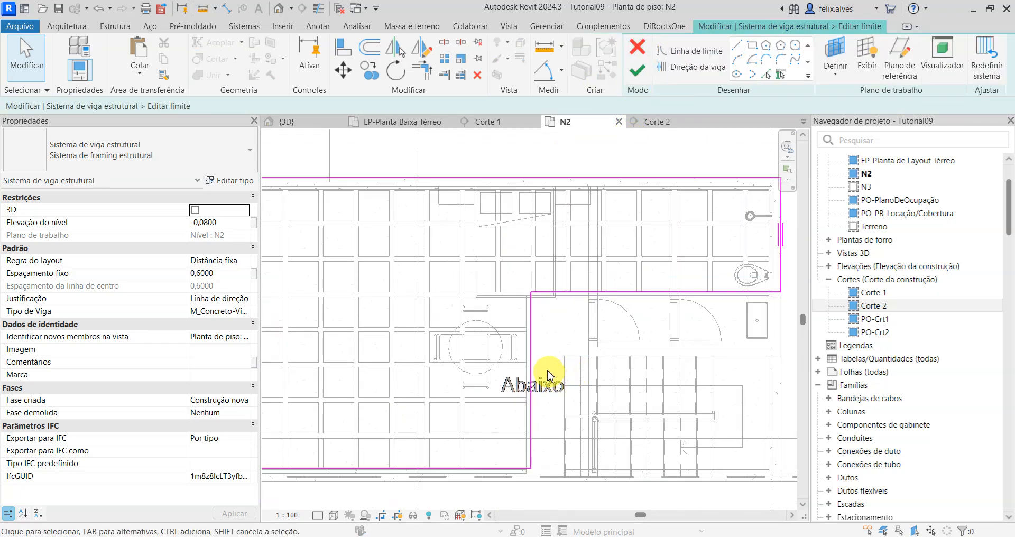
pyautogui.moveTo(550, 377); pyautogui.dragTo(526, 328, button='middle')
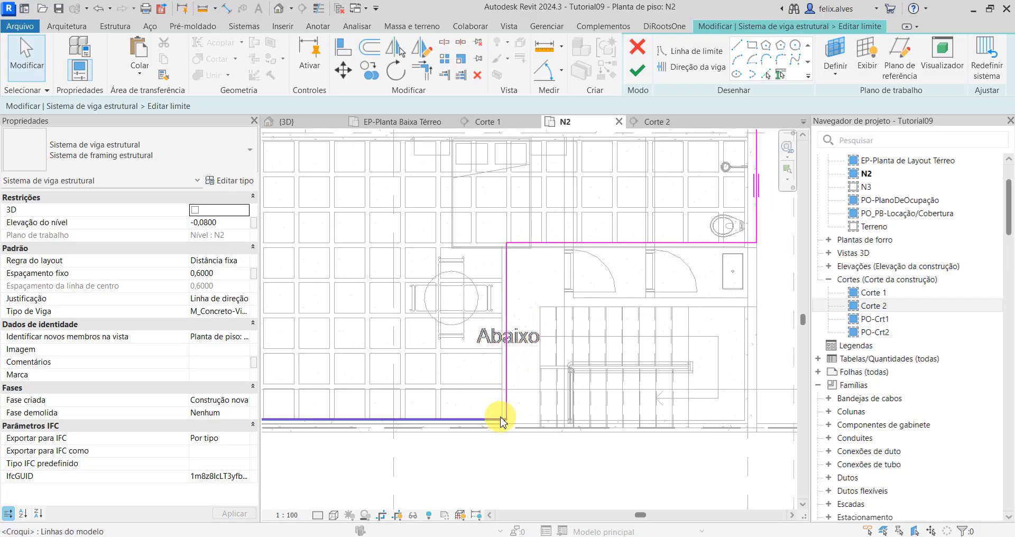
pyautogui.moveTo(540, 420); pyautogui.dragTo(644, 441, button='middle')
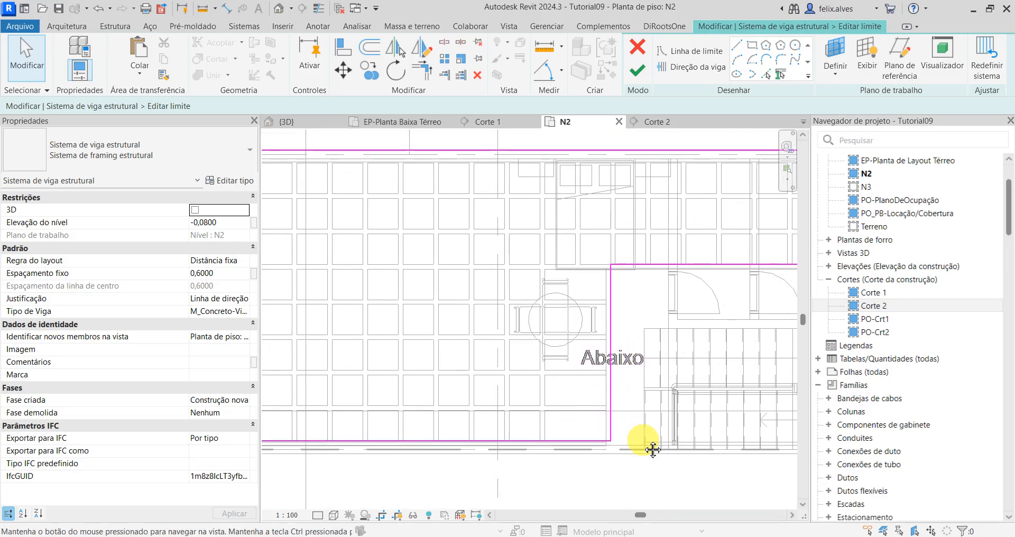
pyautogui.scroll(1, 643, 440)
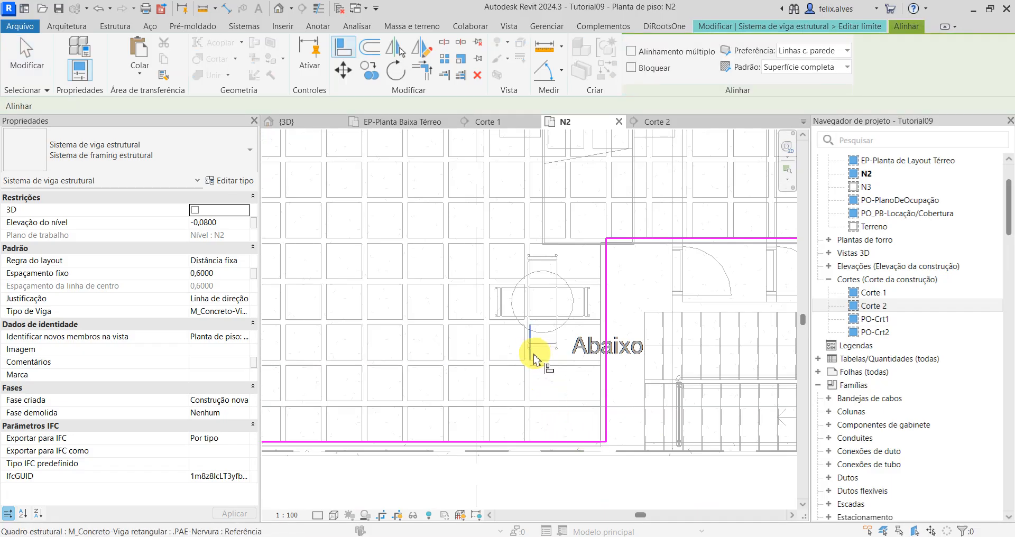
pyautogui.click(534, 378)
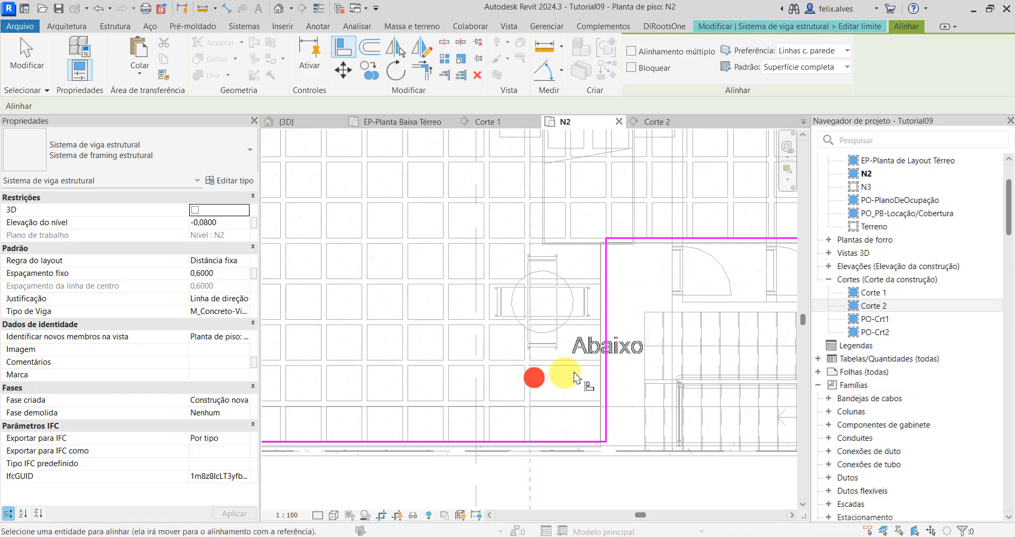
pyautogui.click(606, 374)
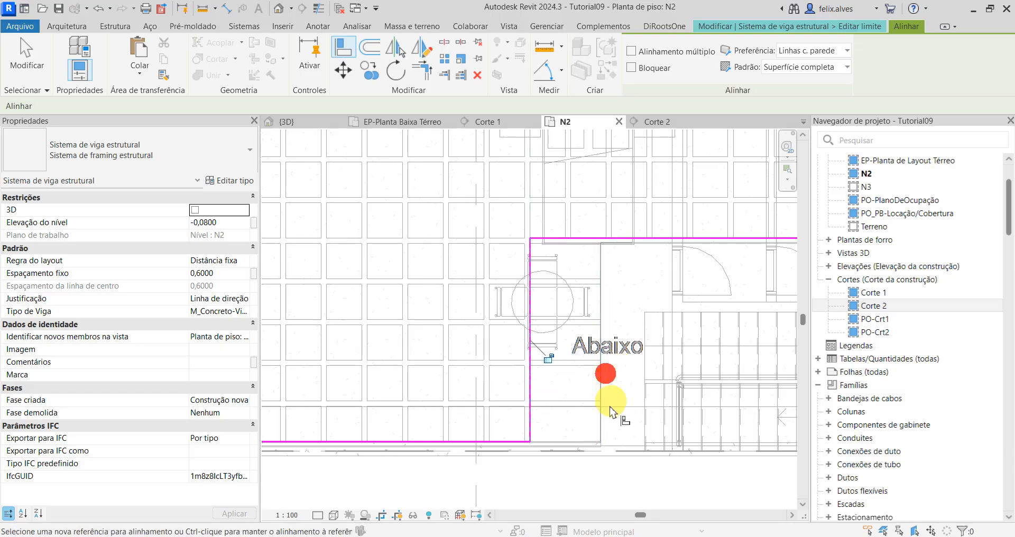
pyautogui.click(870, 28)
pyautogui.click(633, 79)
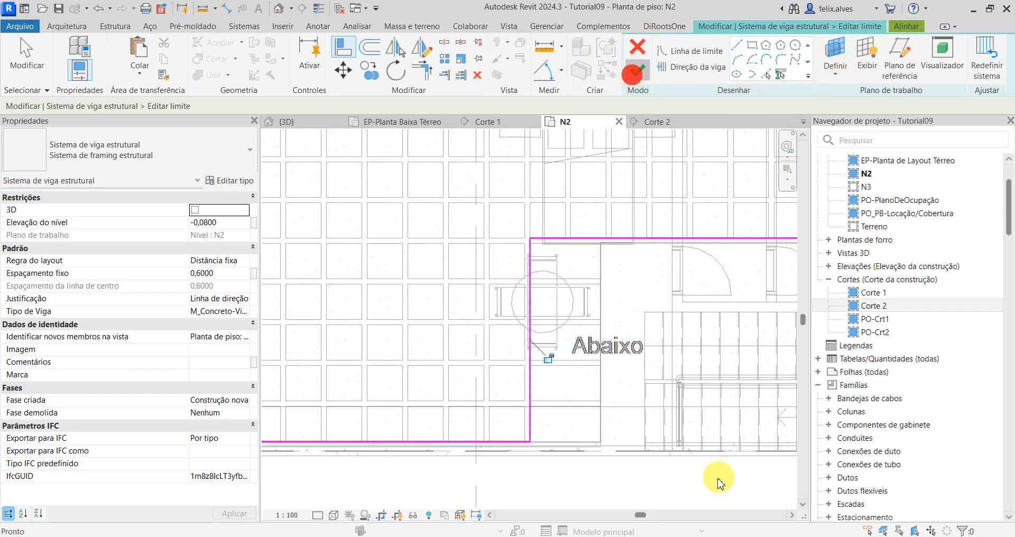
# Step: Reopen the boundary and try to align its vertical line with the next vertical rib toward the stair, then finish the edit
pyautogui.scroll(2, 585, 401)
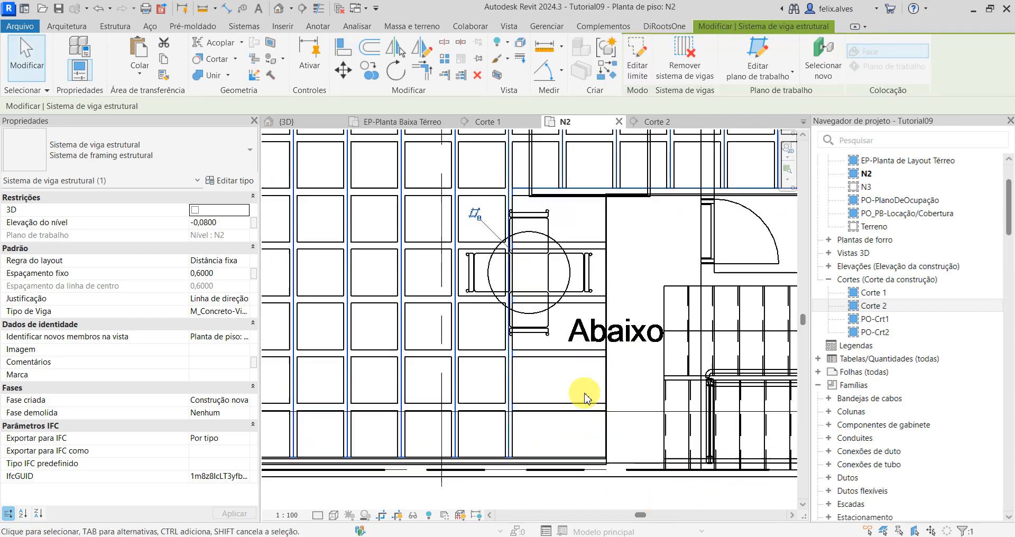
pyautogui.scroll(-2, 558, 415)
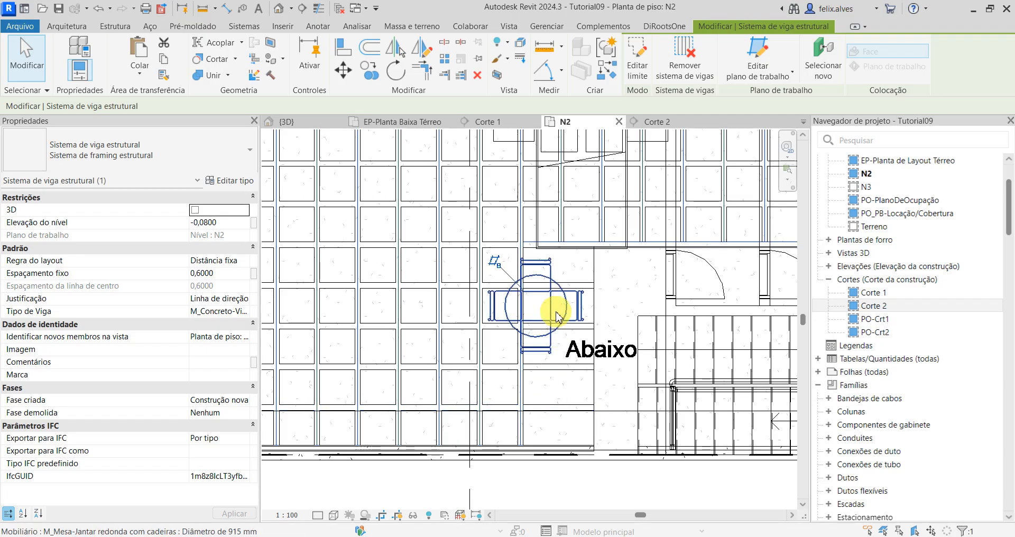
pyautogui.click(637, 53)
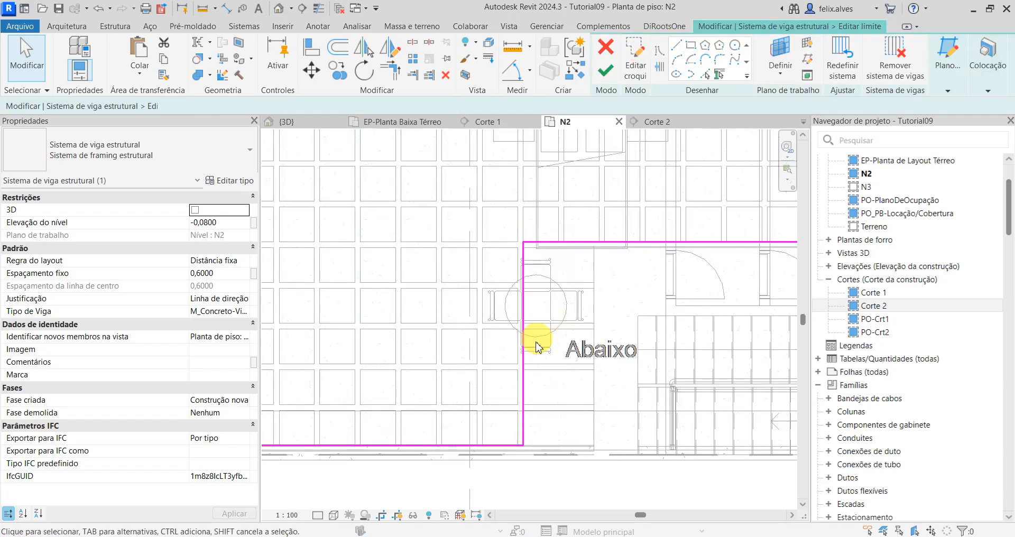
pyautogui.press('l')
pyautogui.scroll(1, 558, 227)
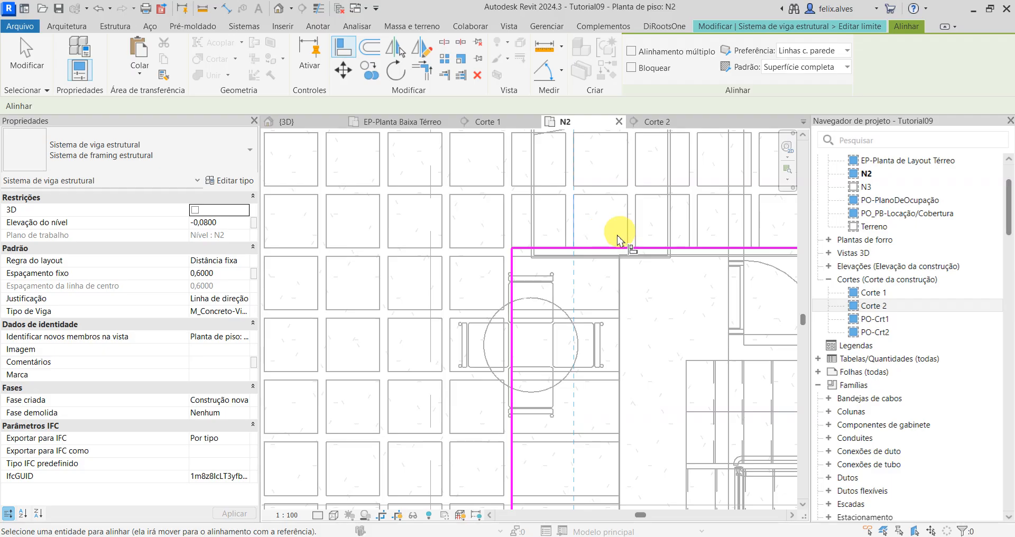
pyautogui.click(855, 25)
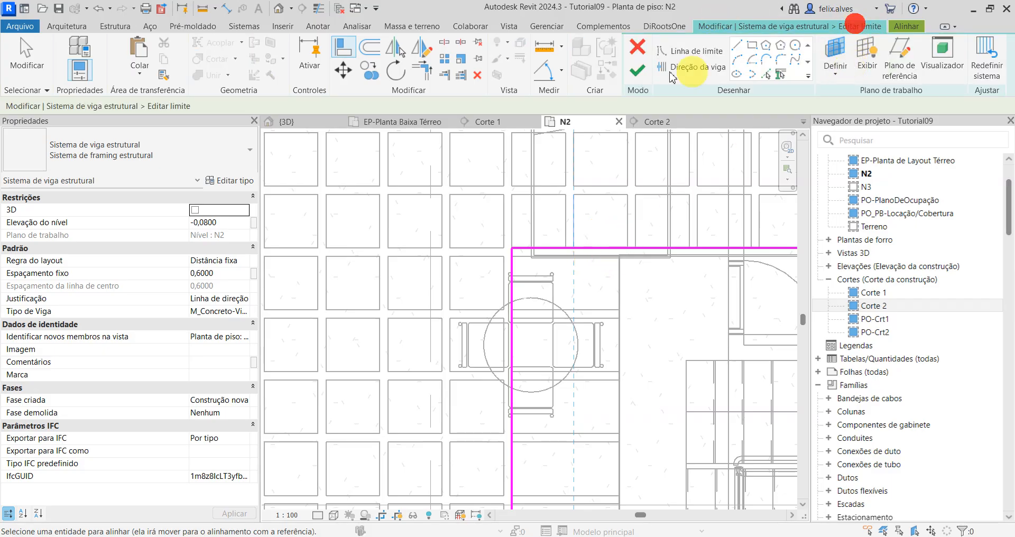
pyautogui.click(644, 72)
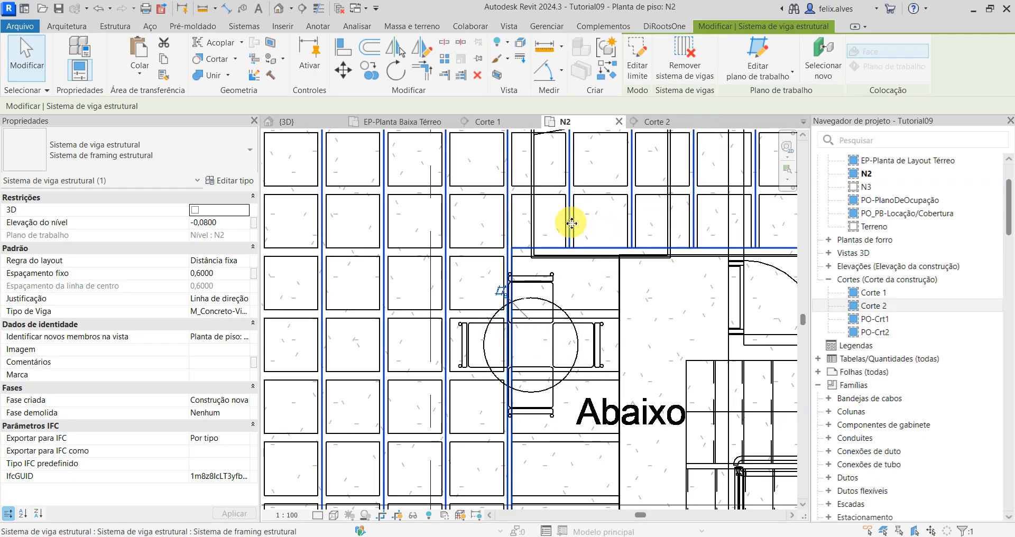
# Step: Reselect the vertical rib system, reopen its boundary, and move the vertical line from the dining table to the slab edge beside the stair
pyautogui.press('Escape')
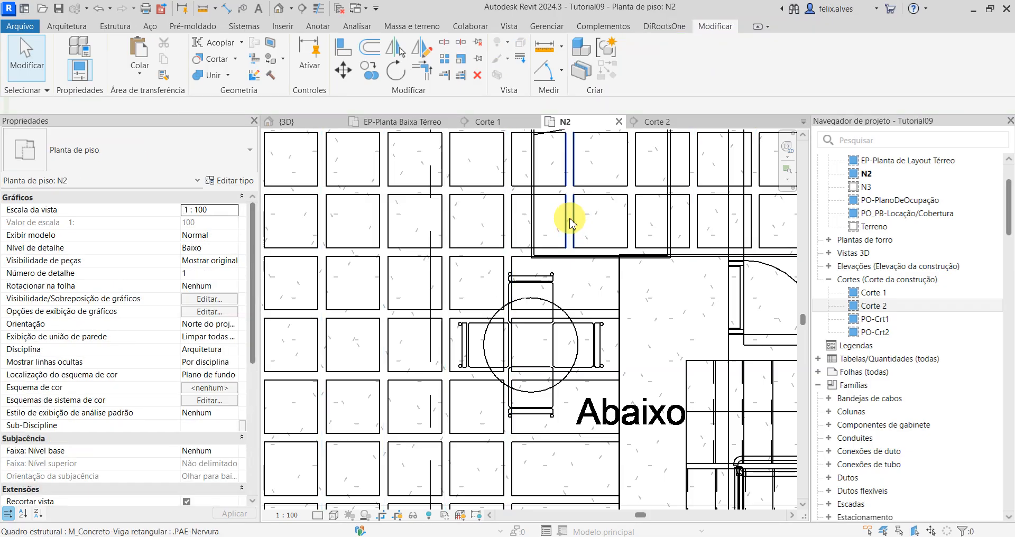
pyautogui.click(570, 220)
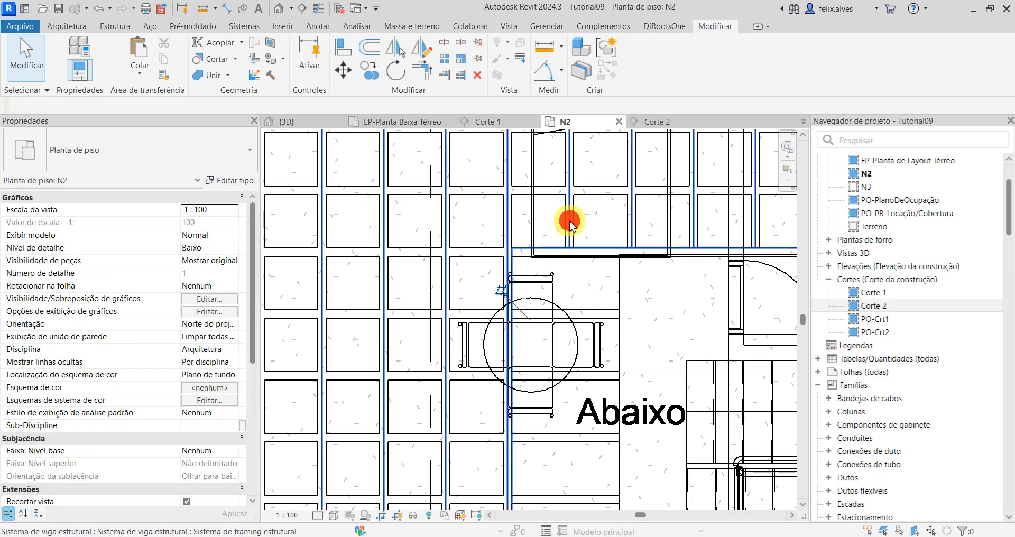
pyautogui.click(647, 59)
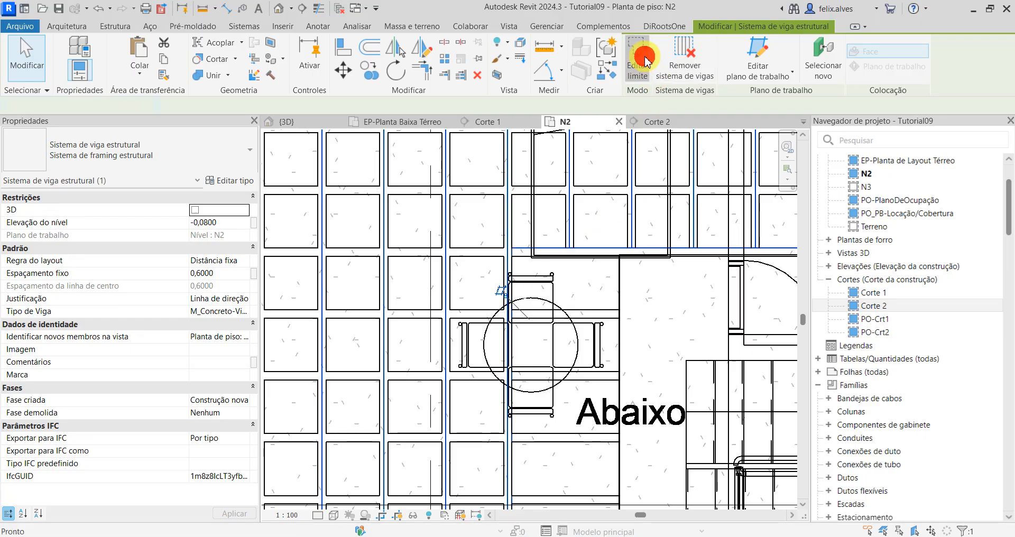
pyautogui.click(512, 415)
pyautogui.click(513, 420)
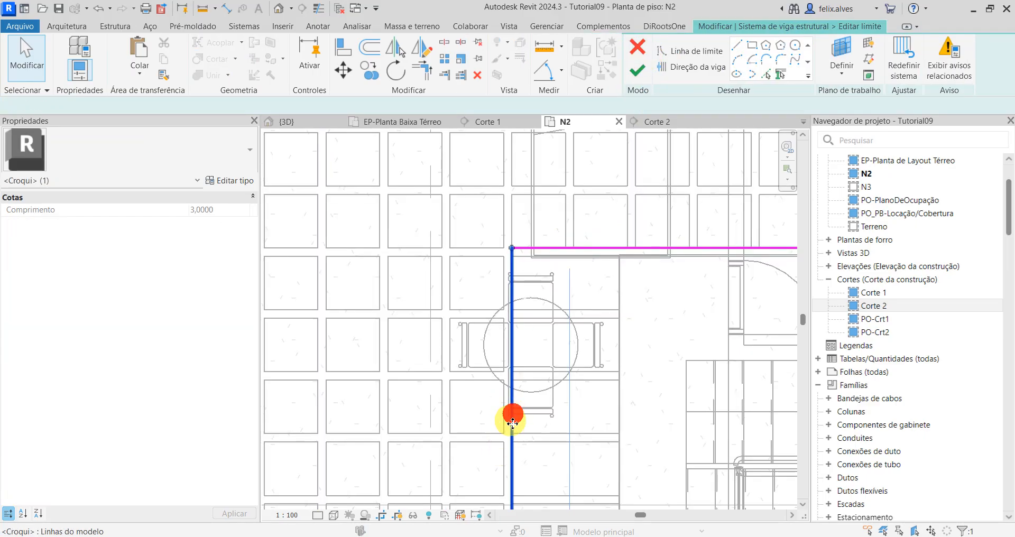
pyautogui.moveTo(510, 416); pyautogui.dragTo(624, 409)
pyautogui.click(661, 410)
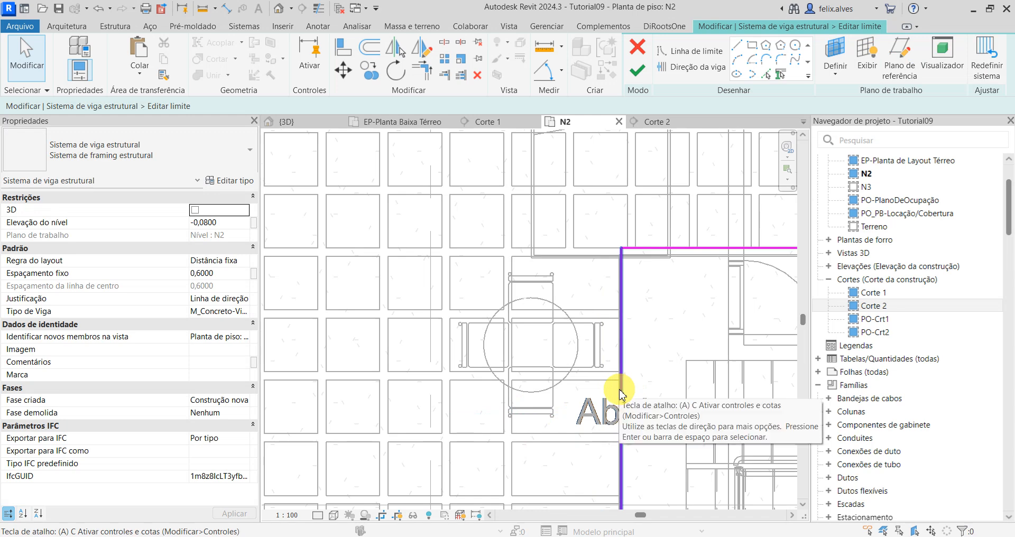
# Step: Move the boundary's vertical line toward the stair, then align it with the line at the ends of the horizontal ribs
pyautogui.scroll(-3, 622, 395)
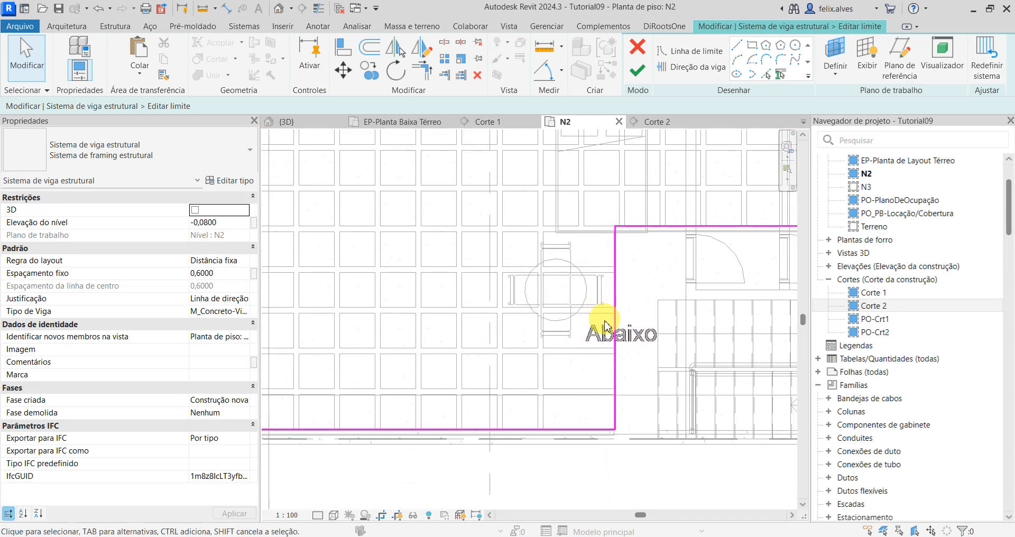
pyautogui.click(614, 372)
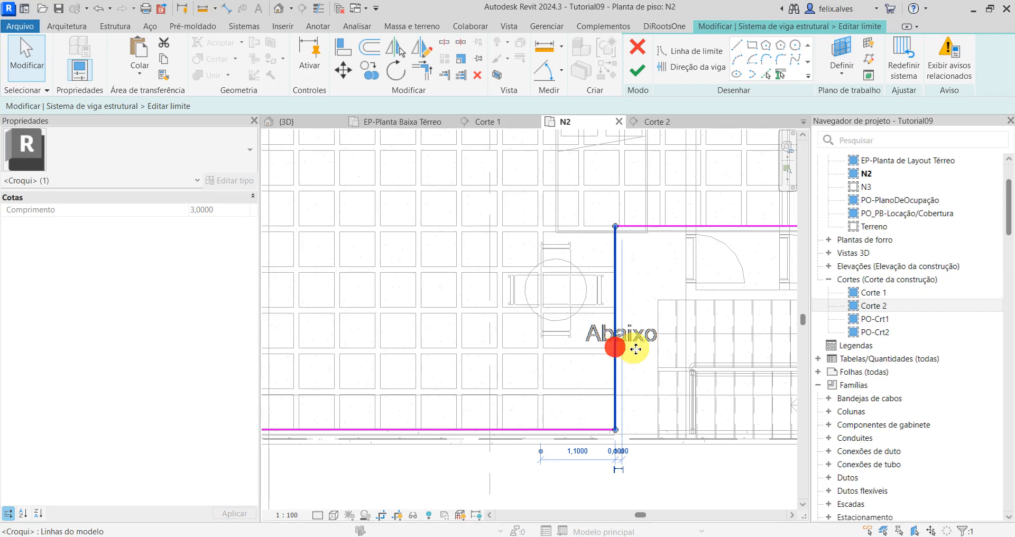
pyautogui.moveTo(635, 349); pyautogui.dragTo(645, 351)
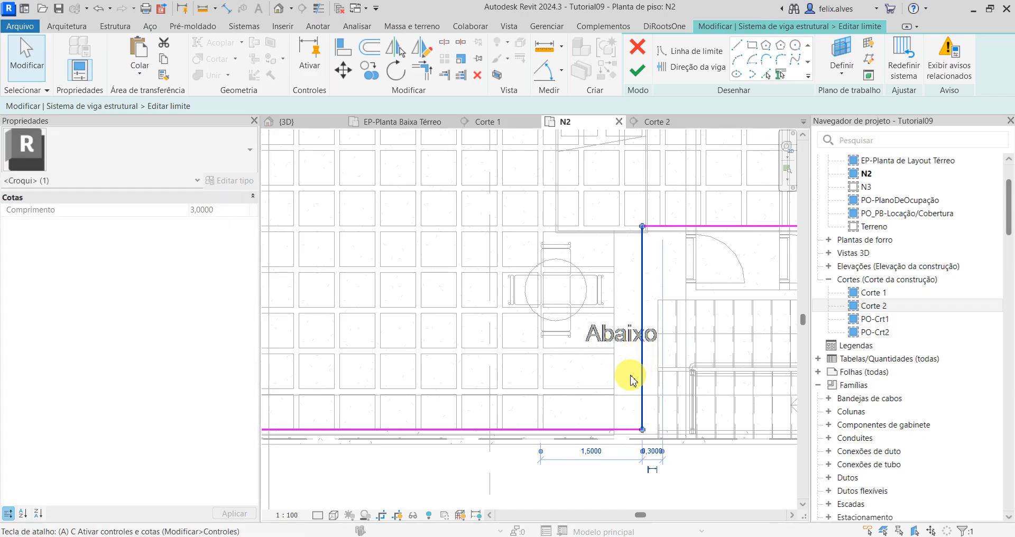
pyautogui.press('a')
pyautogui.press('l')
pyautogui.click(642, 375)
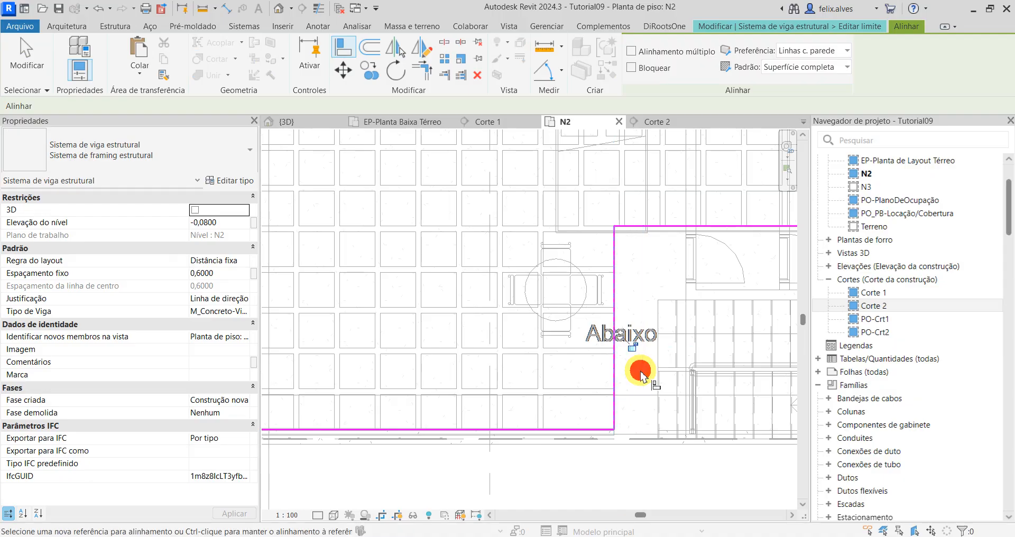
pyautogui.press('Escape')
pyautogui.scroll(-2, 616, 370)
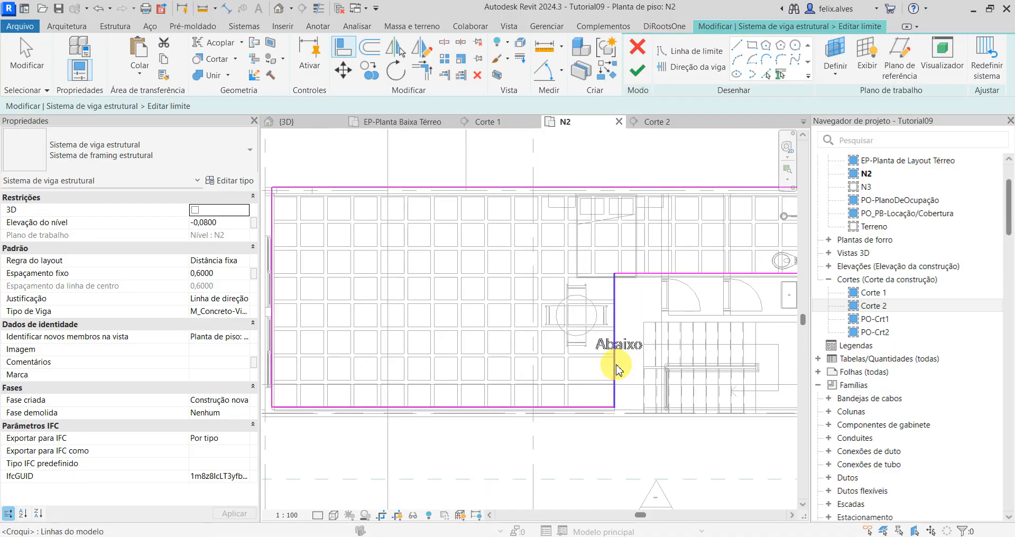
pyautogui.moveTo(652, 355); pyautogui.dragTo(719, 363, button='middle')
pyautogui.scroll(-1, 661, 386)
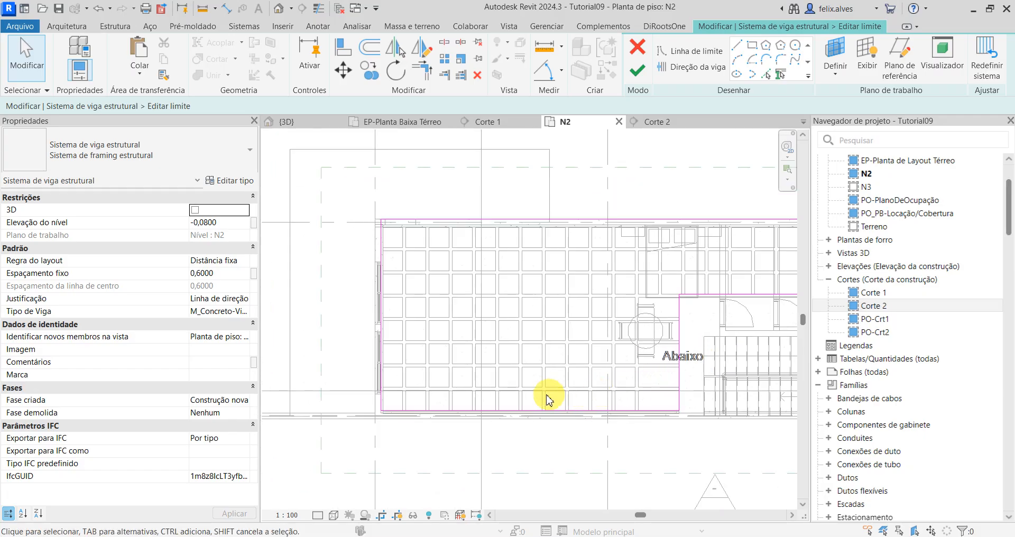
# Step: Align the rib system boundary's short-side line and lower long-side line with the outer faces of the slab's edge beams
pyautogui.moveTo(548, 399); pyautogui.dragTo(506, 404, button='middle')
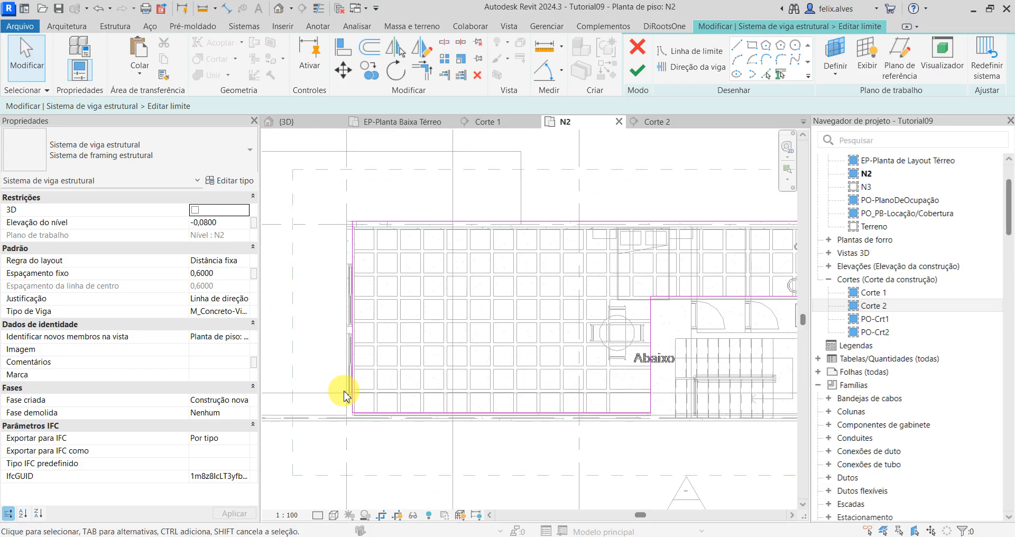
pyautogui.press('a')
pyautogui.press('l')
pyautogui.scroll(5, 346, 399)
pyautogui.click(352, 406)
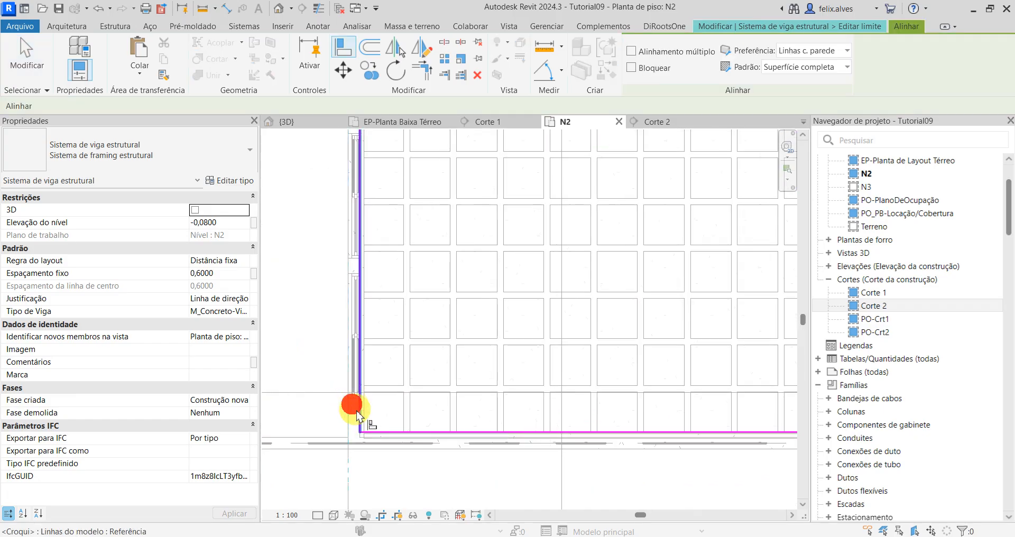
pyautogui.click(354, 415)
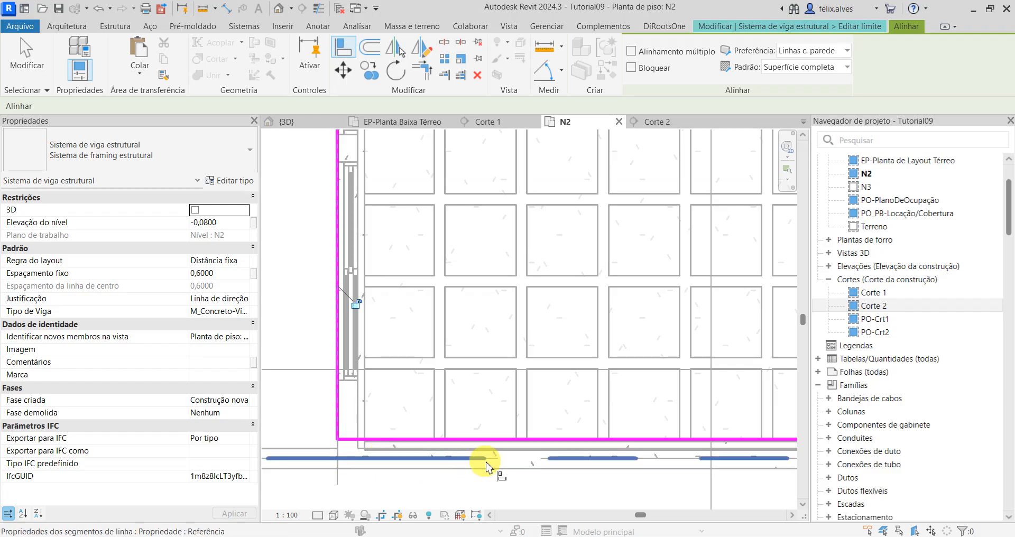
pyautogui.click(500, 468)
pyautogui.click(507, 437)
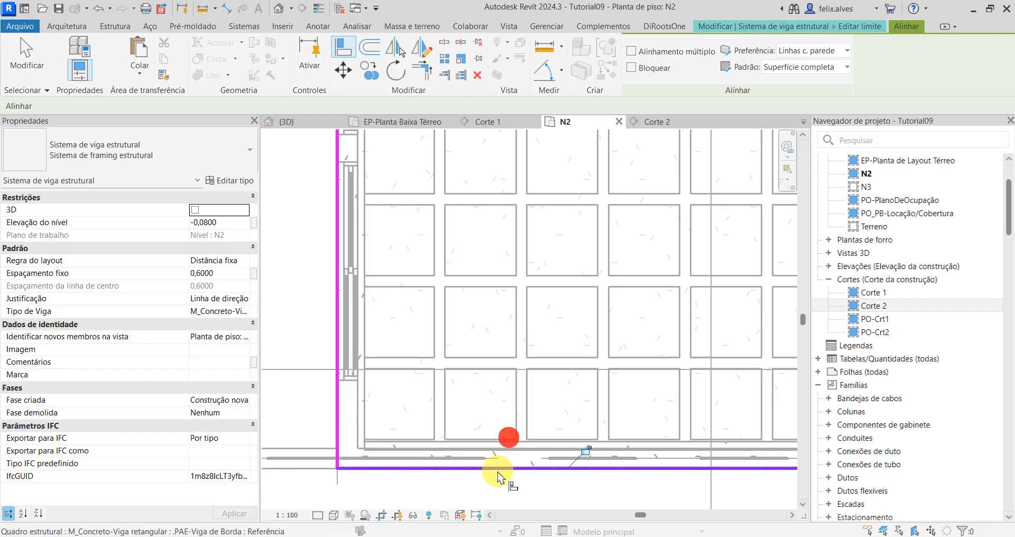
# Step: Check the boundary beside the stair, finish the boundary edit and deselect the rib system
pyautogui.scroll(-4, 503, 466)
pyautogui.scroll(4, 626, 430)
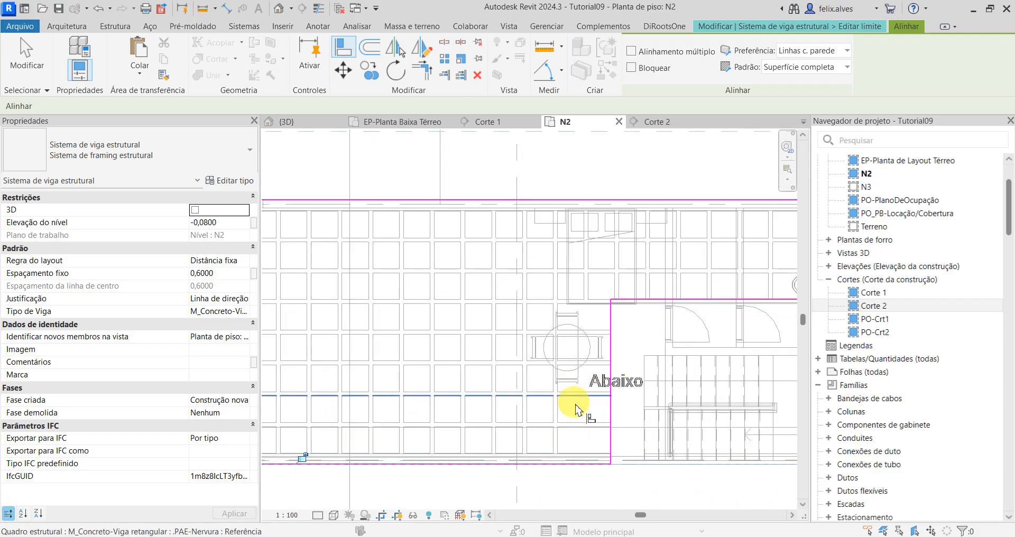
pyautogui.scroll(-1, 579, 413)
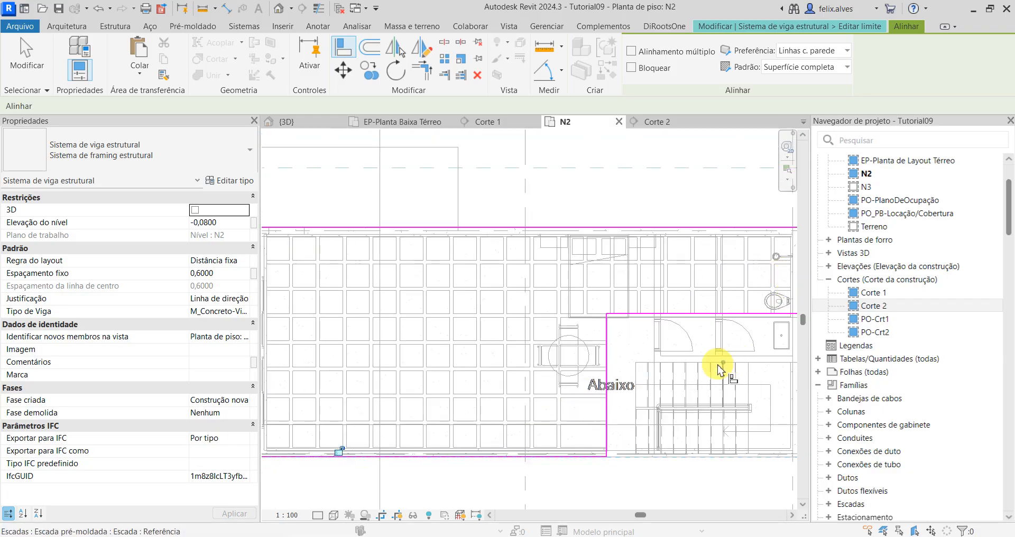
pyautogui.moveTo(721, 401); pyautogui.dragTo(730, 381, button='middle')
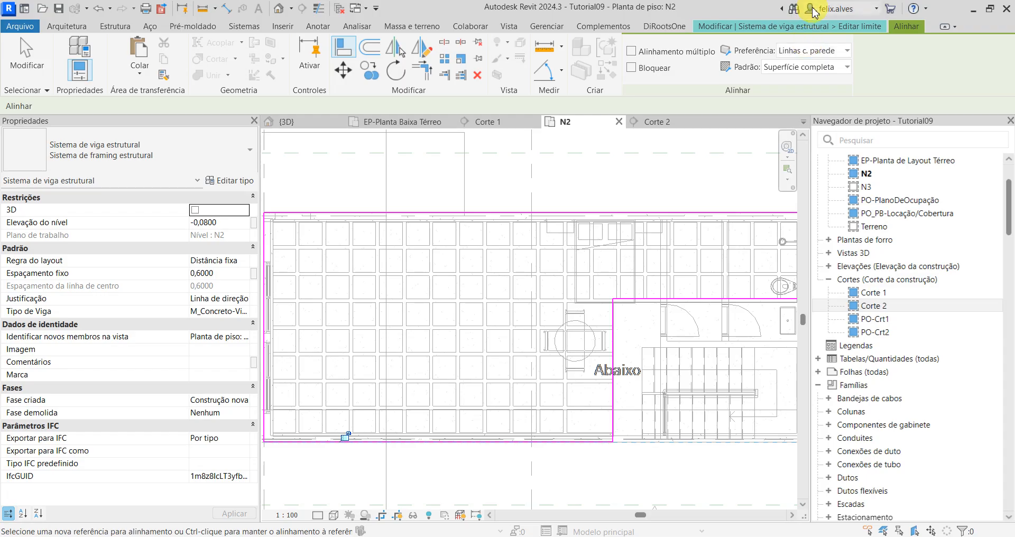
pyautogui.click(858, 26)
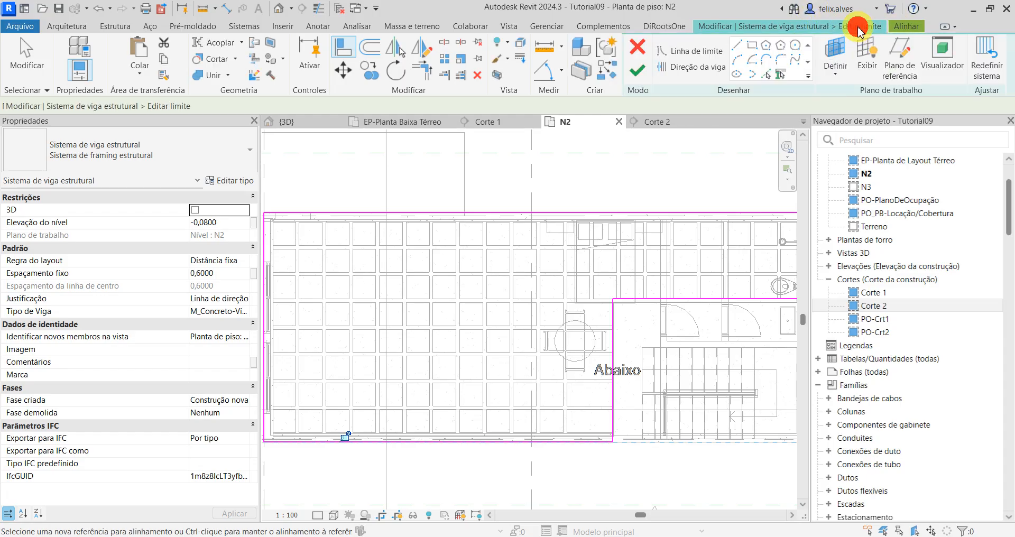
pyautogui.click(645, 73)
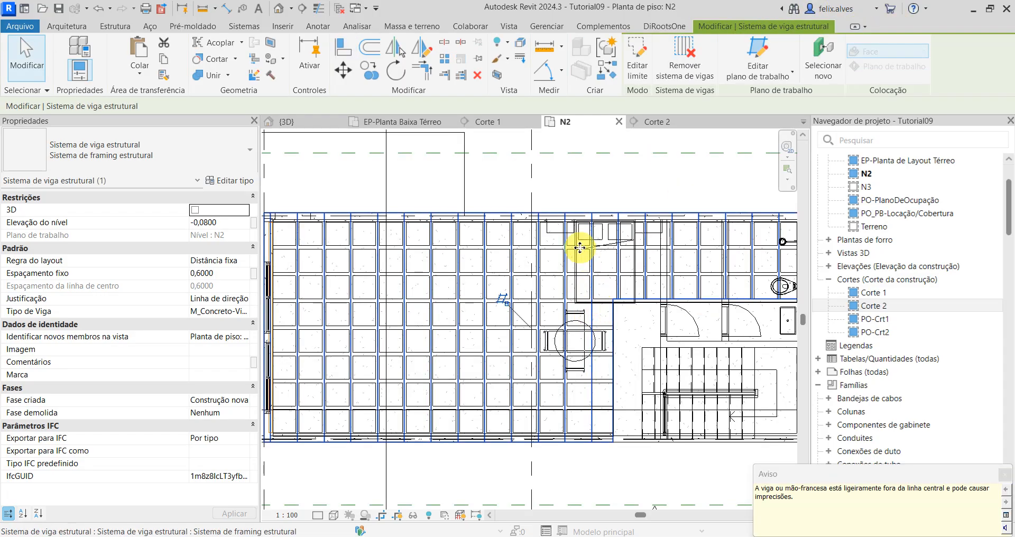
pyautogui.scroll(-2, 577, 243)
pyautogui.click(363, 185)
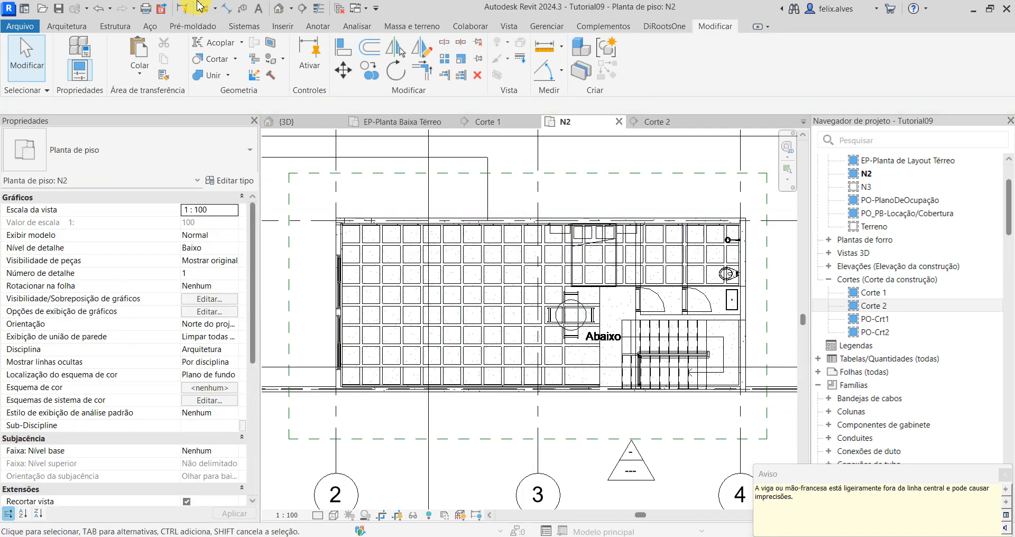
# Step: Switch to the 3D view and examine the .PAE-Viga de Borda beam at the slab corner above the windows
pyautogui.click(285, 121)
pyautogui.keyDown('shift'); pyautogui.moveTo(408, 262); pyautogui.dragTo(267, 295, button='middle'); pyautogui.keyUp('shift')
pyautogui.scroll(3, 313, 352)
pyautogui.scroll(5, 457, 360)
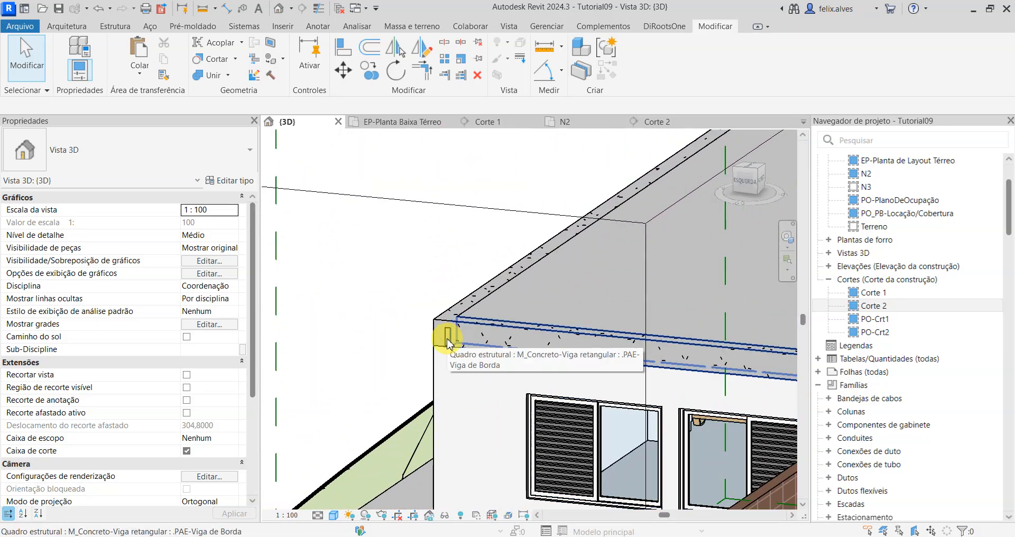
pyautogui.click(448, 342)
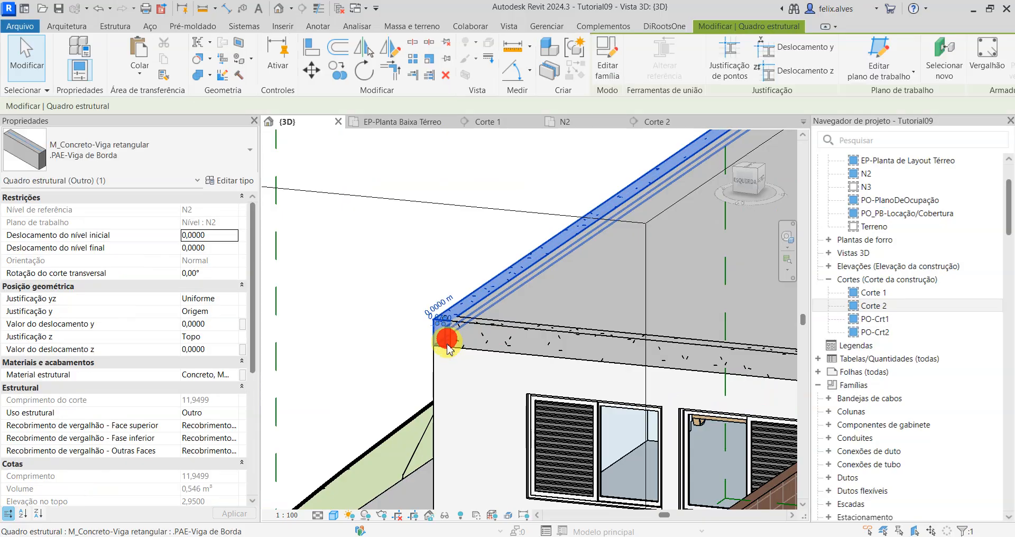
pyautogui.scroll(-5, 448, 345)
pyautogui.press('Escape')
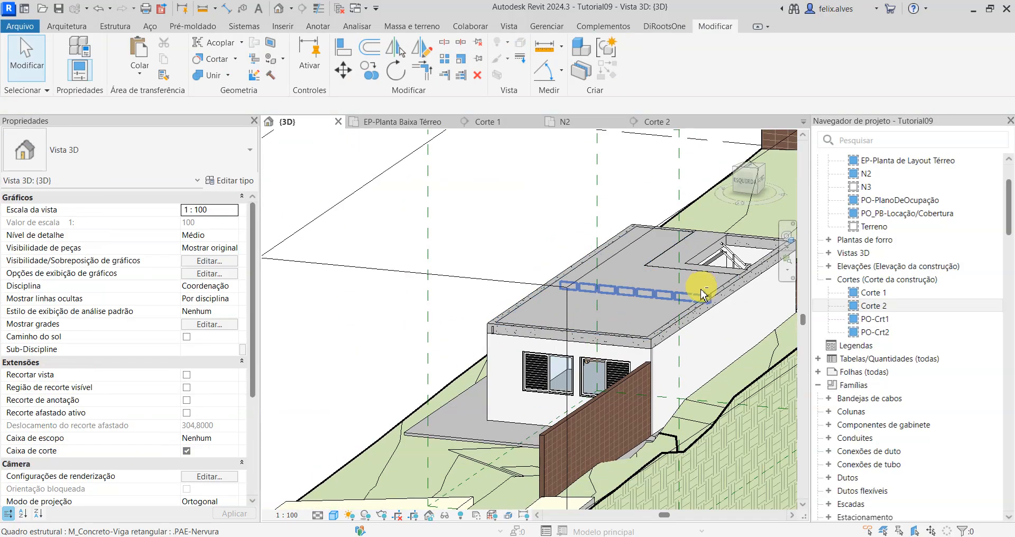
# Step: Hide the .PAE-Mesa floor element in the 3D view so the ribs underneath are exposed
pyautogui.keyDown('shift'); pyautogui.moveTo(703, 284); pyautogui.dragTo(730, 272, button='middle'); pyautogui.keyUp('shift')
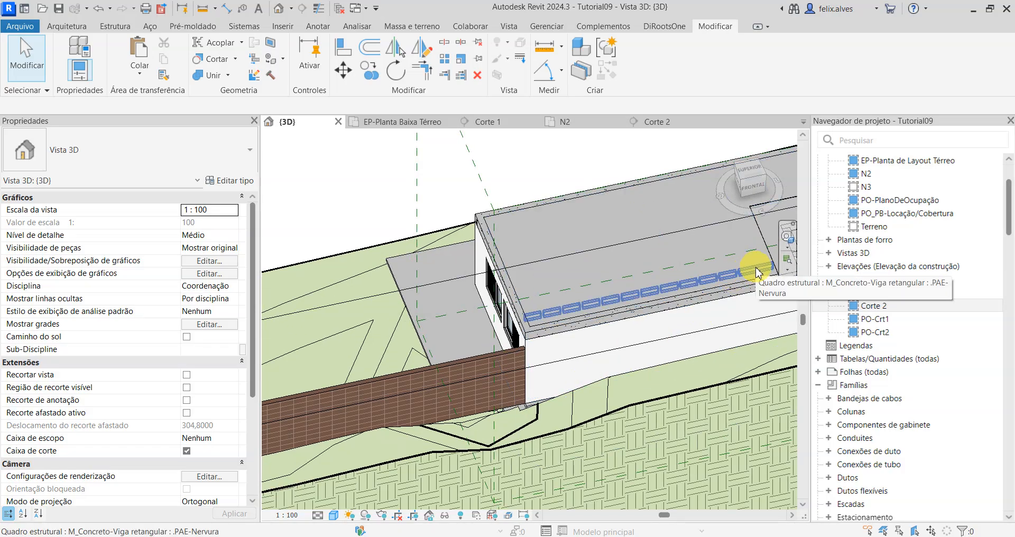
pyautogui.click(757, 278)
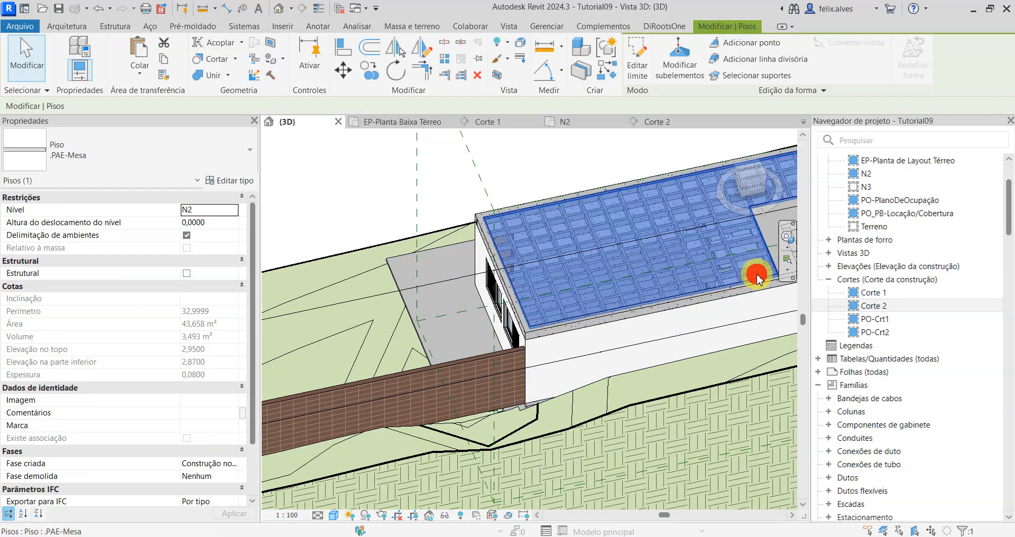
pyautogui.rightClick(758, 274)
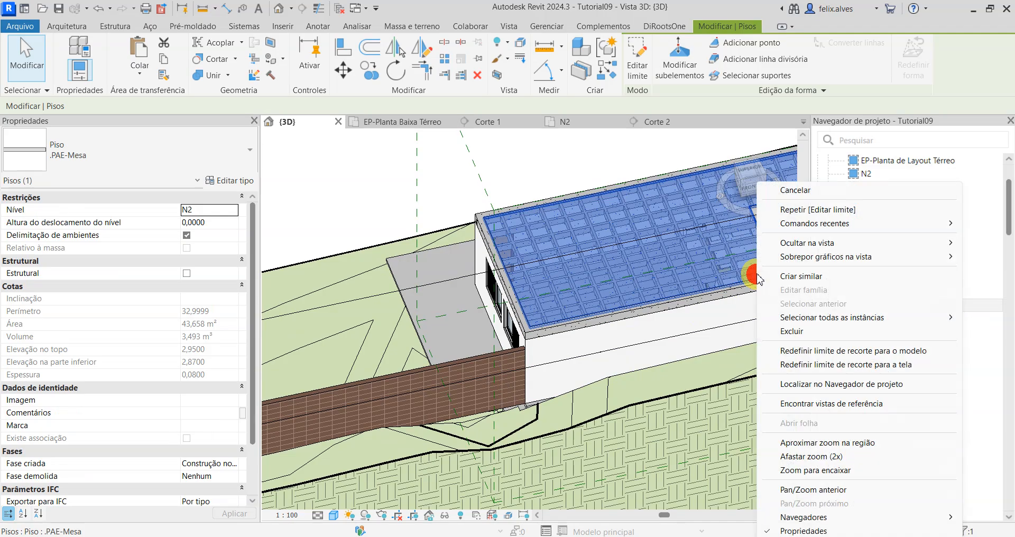
pyautogui.moveTo(821, 247)
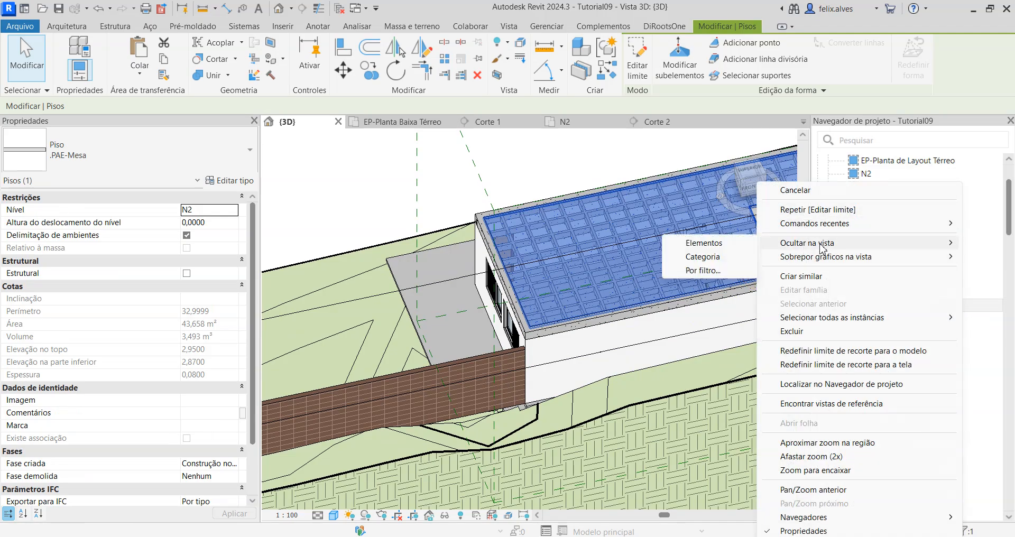
pyautogui.click(725, 248)
pyautogui.scroll(5, 730, 212)
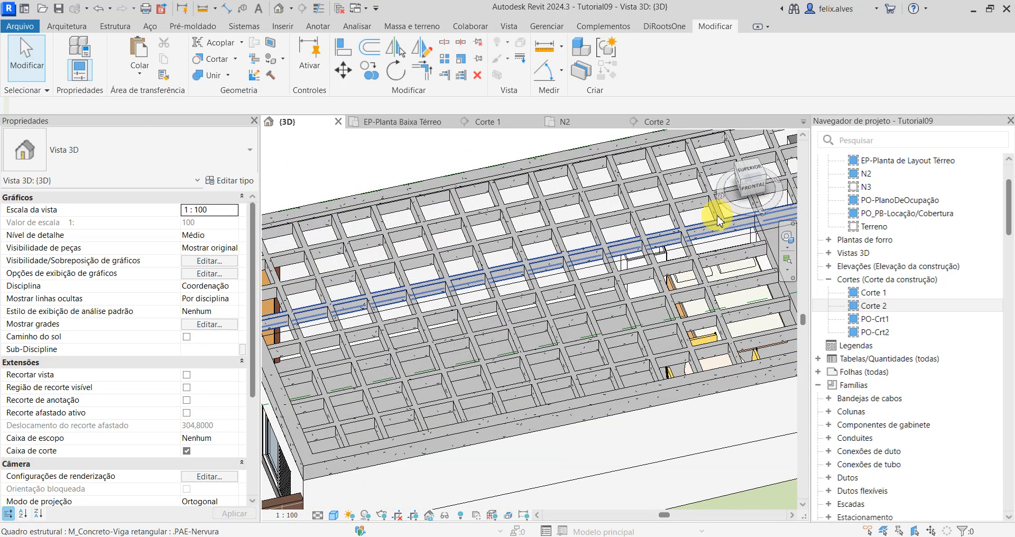
# Step: Unpin the short .PAE-Nervura rib beside the stair and extend its free end past the dining table to the opposite edge beam
pyautogui.click(723, 221)
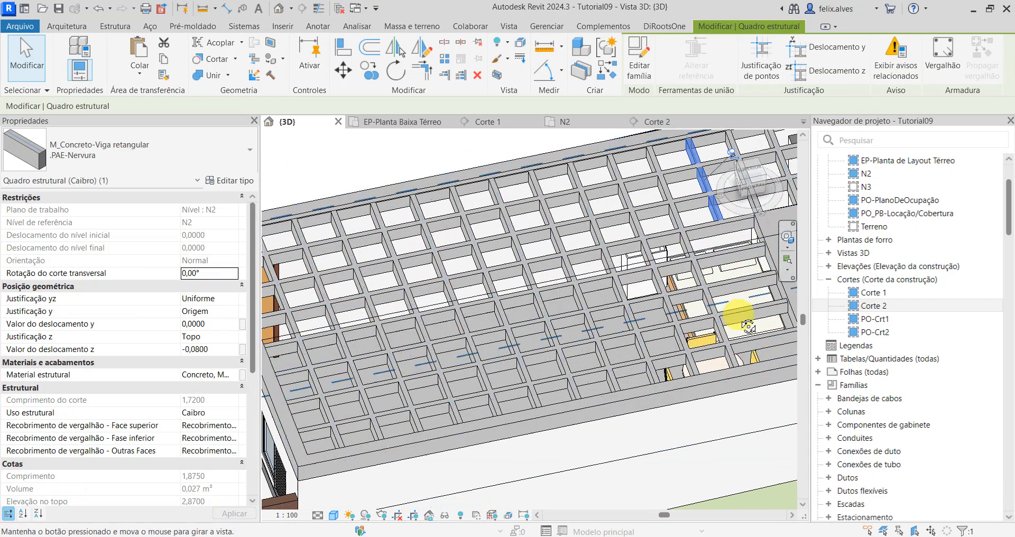
pyautogui.keyDown('shift'); pyautogui.moveTo(749, 326); pyautogui.dragTo(614, 134, button='middle'); pyautogui.keyUp('shift')
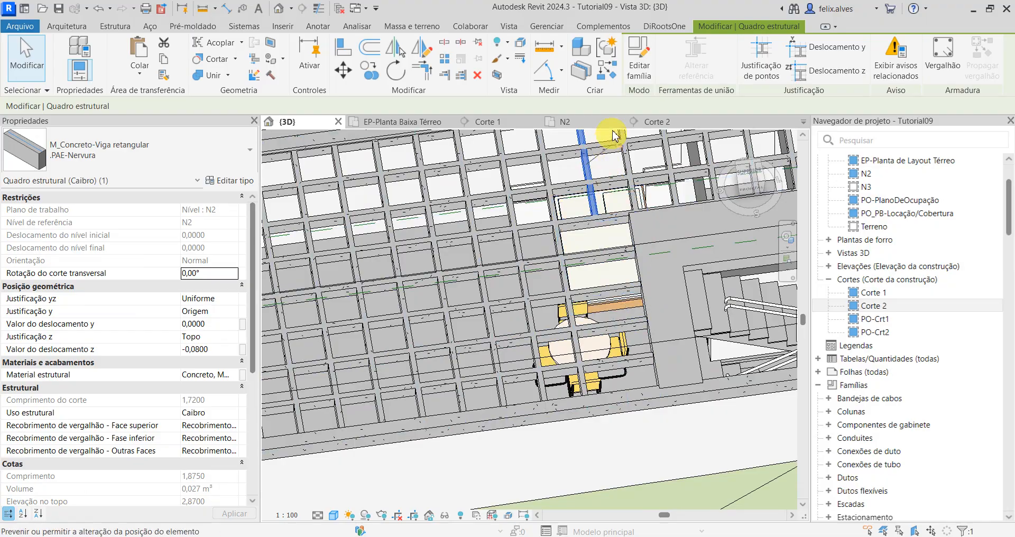
pyautogui.keyDown('shift'); pyautogui.moveTo(671, 271); pyautogui.dragTo(663, 251, button='middle'); pyautogui.keyUp('shift')
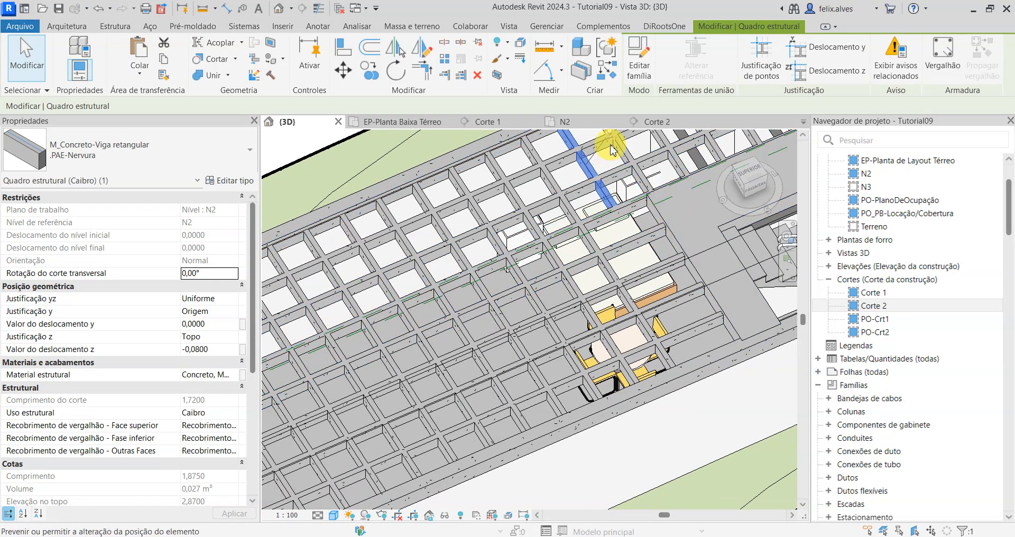
pyautogui.moveTo(624, 200); pyautogui.dragTo(622, 222, button='middle')
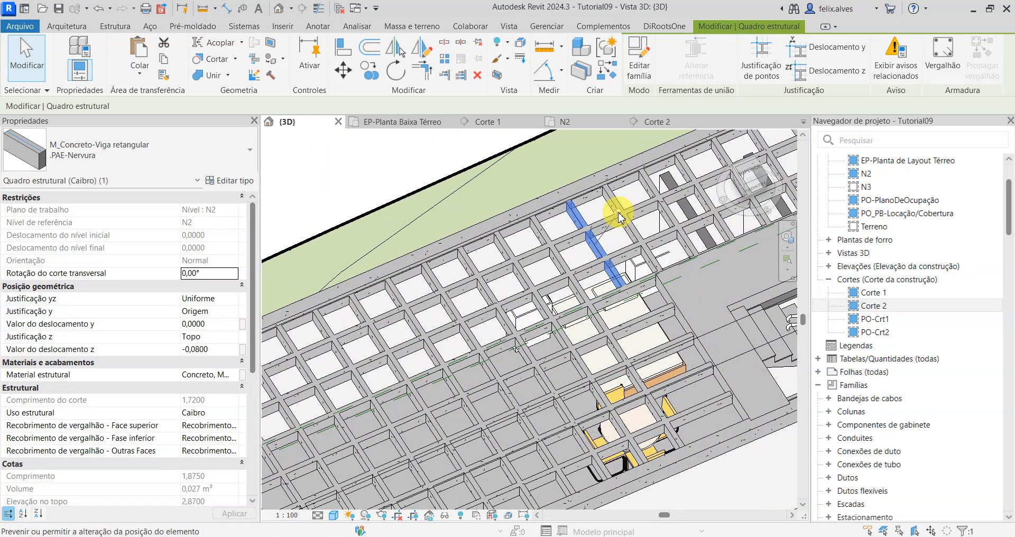
pyautogui.click(619, 214)
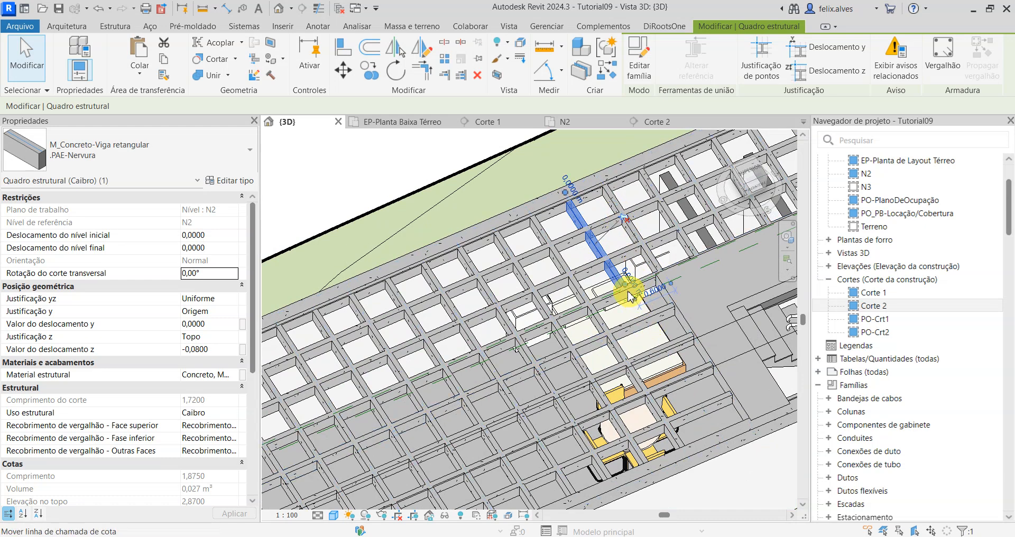
pyautogui.moveTo(624, 285); pyautogui.dragTo(730, 439)
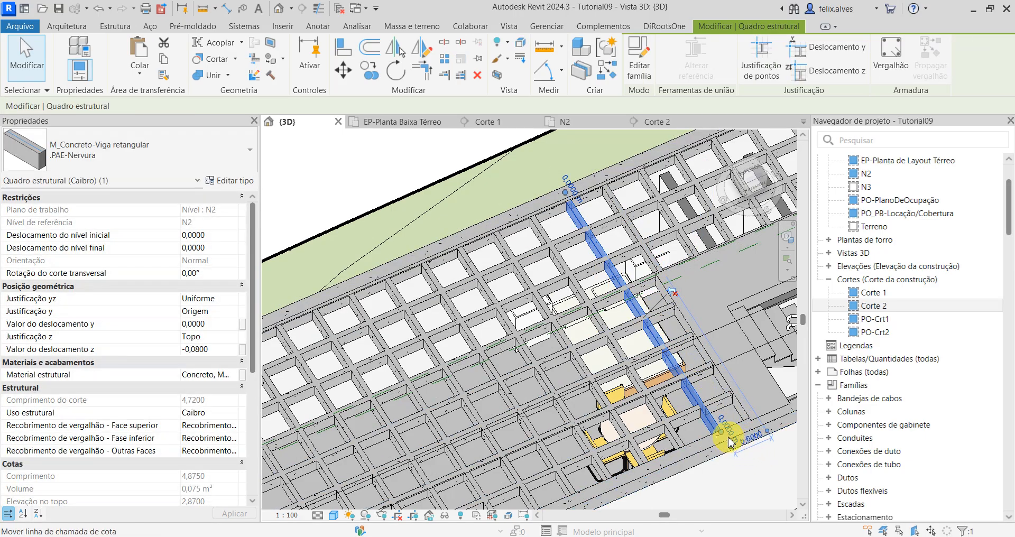
pyautogui.press('Escape')
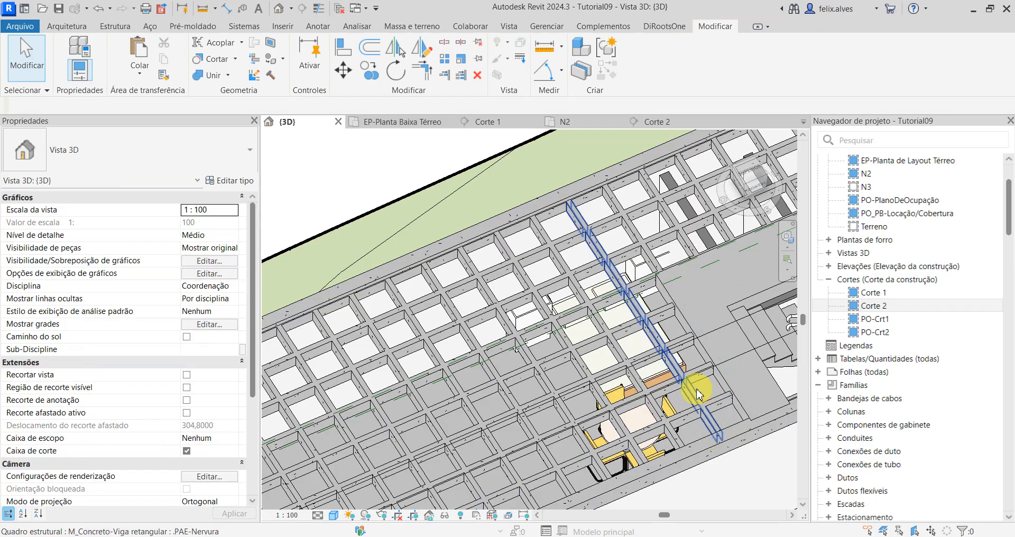
# Step: Pin the extended rib beside the stair back in place and deselect it
pyautogui.click(693, 397)
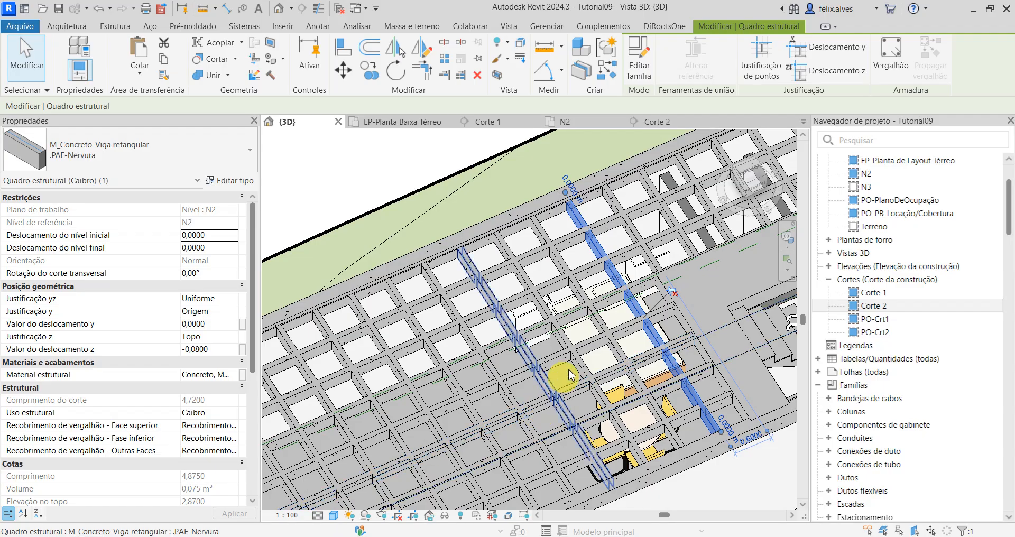
pyautogui.click(675, 296)
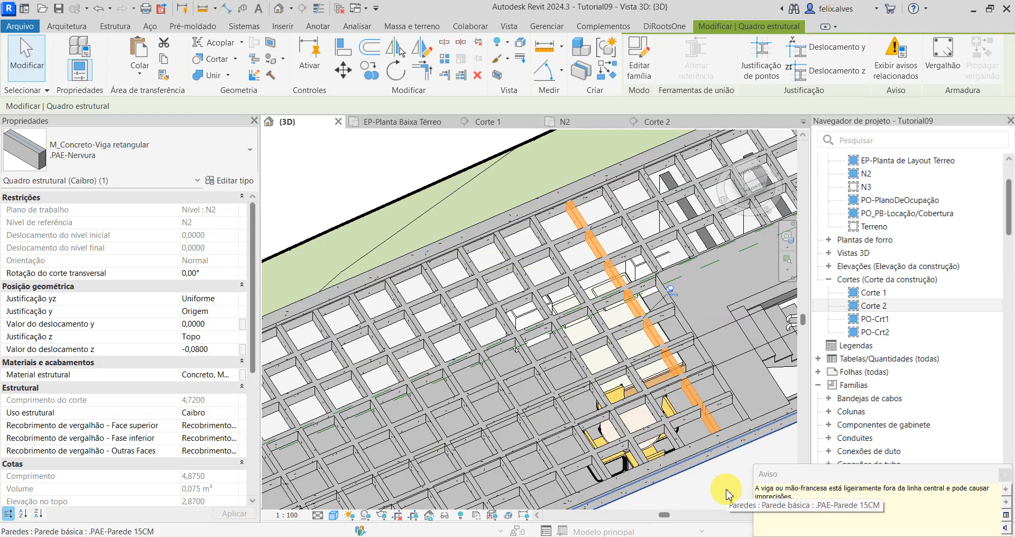
pyautogui.click(726, 490)
pyautogui.press('Escape')
pyautogui.scroll(-1, 701, 358)
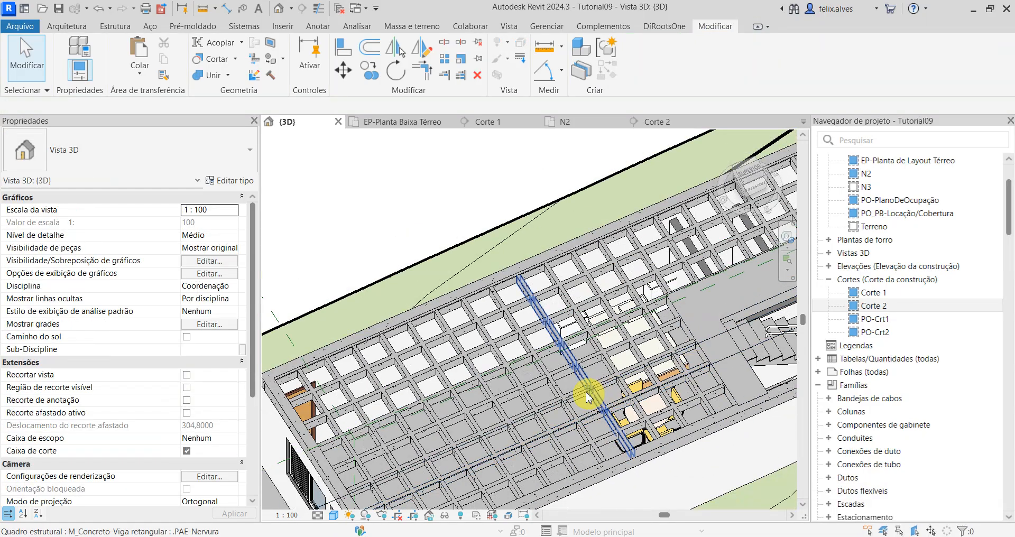
# Step: Unpin the .PAE-Nervura rib running alongside the far long edge beam of the slab
pyautogui.scroll(-2, 589, 397)
pyautogui.moveTo(565, 372); pyautogui.dragTo(519, 280, button='middle')
pyautogui.scroll(3, 311, 269)
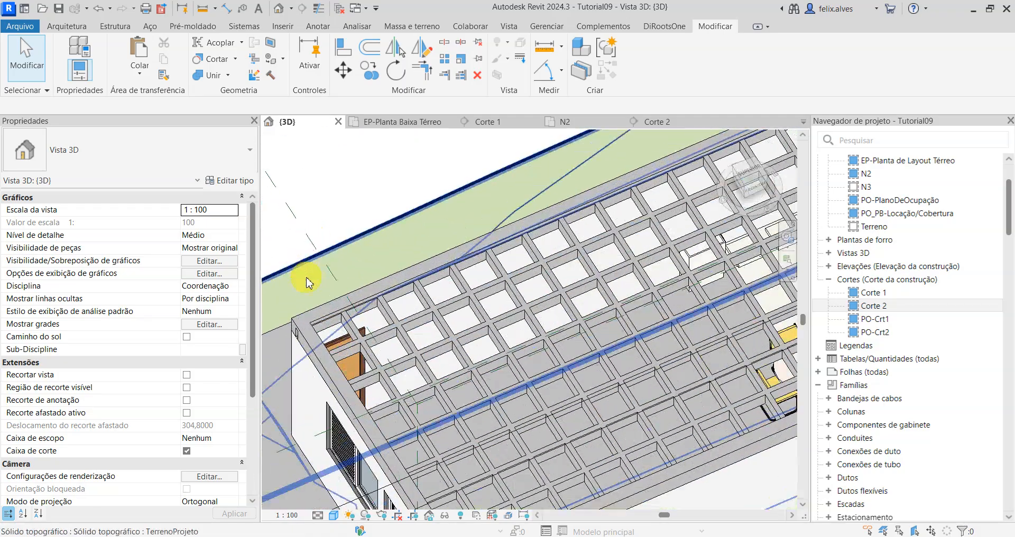
pyautogui.scroll(2, 317, 307)
pyautogui.click(337, 352)
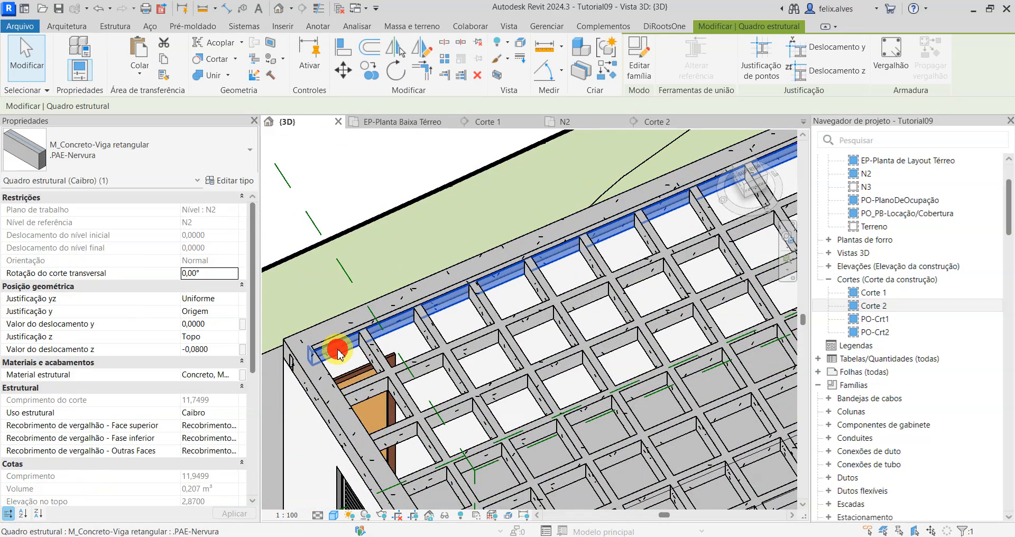
pyautogui.scroll(-3, 337, 352)
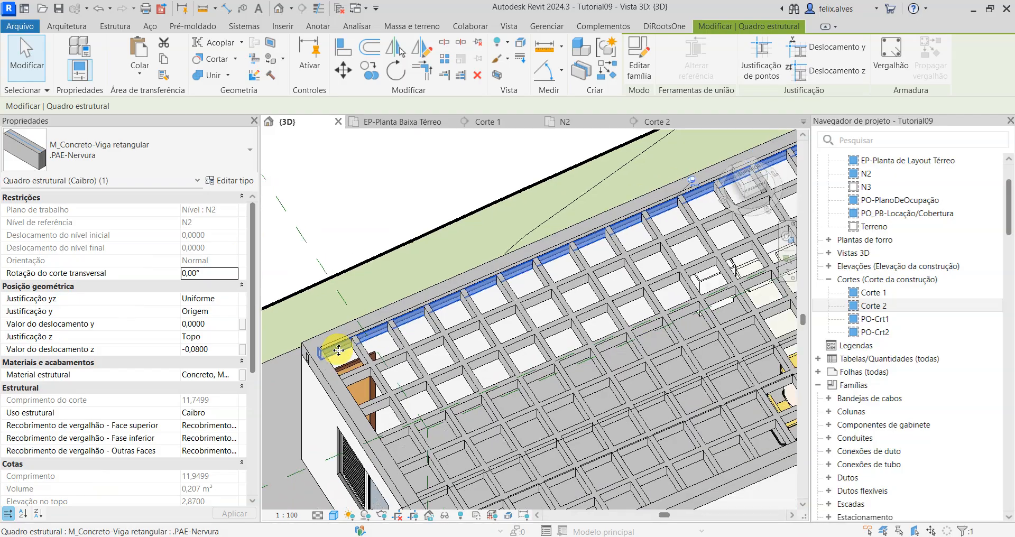
pyautogui.scroll(-1, 338, 350)
pyautogui.scroll(-1, 339, 351)
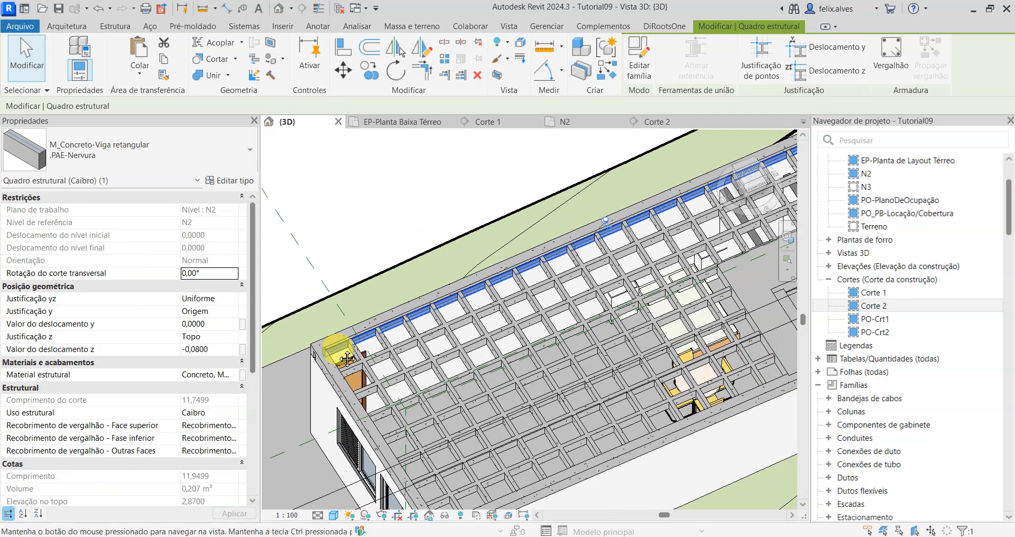
pyautogui.scroll(-2, 347, 359)
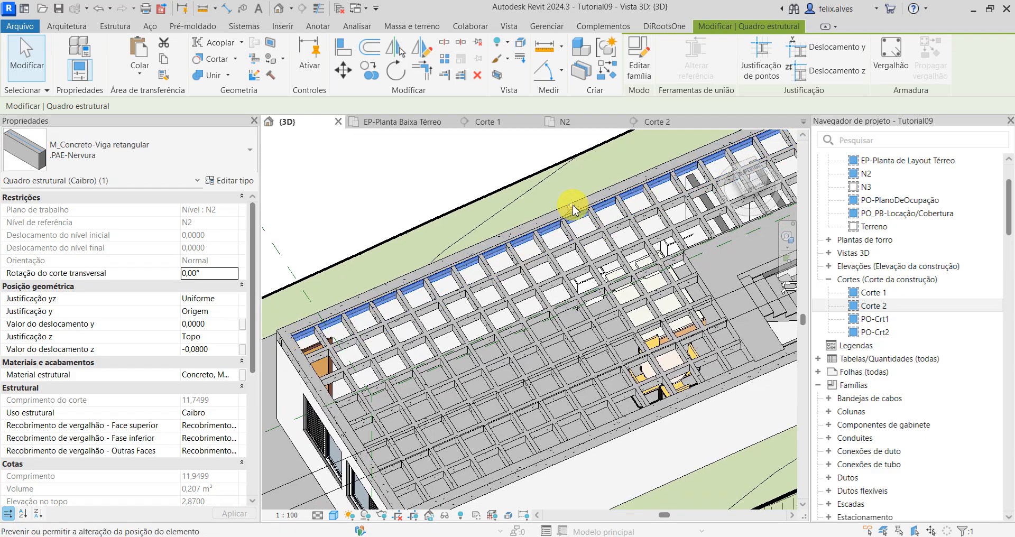
pyautogui.click(574, 209)
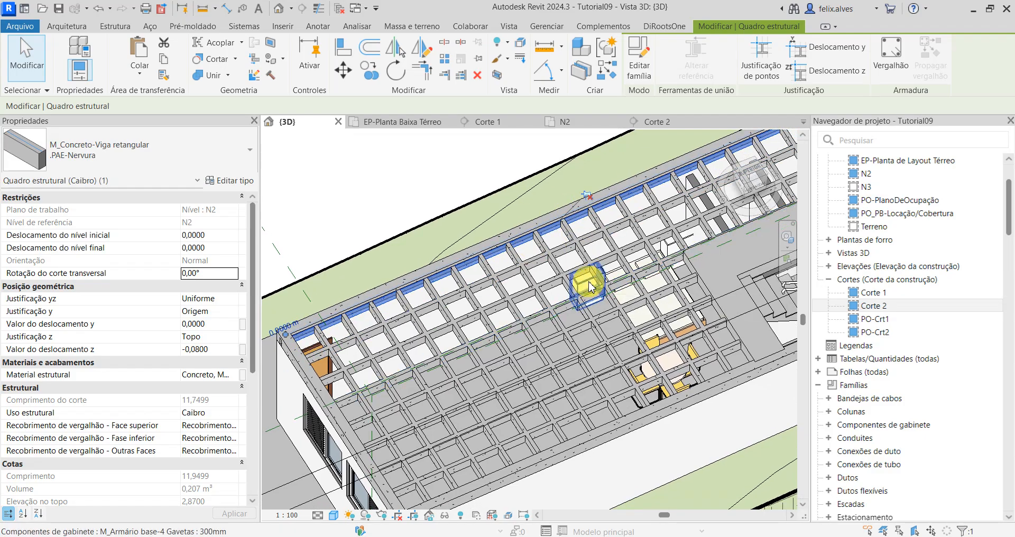
pyautogui.press('Escape')
pyautogui.scroll(6, 317, 296)
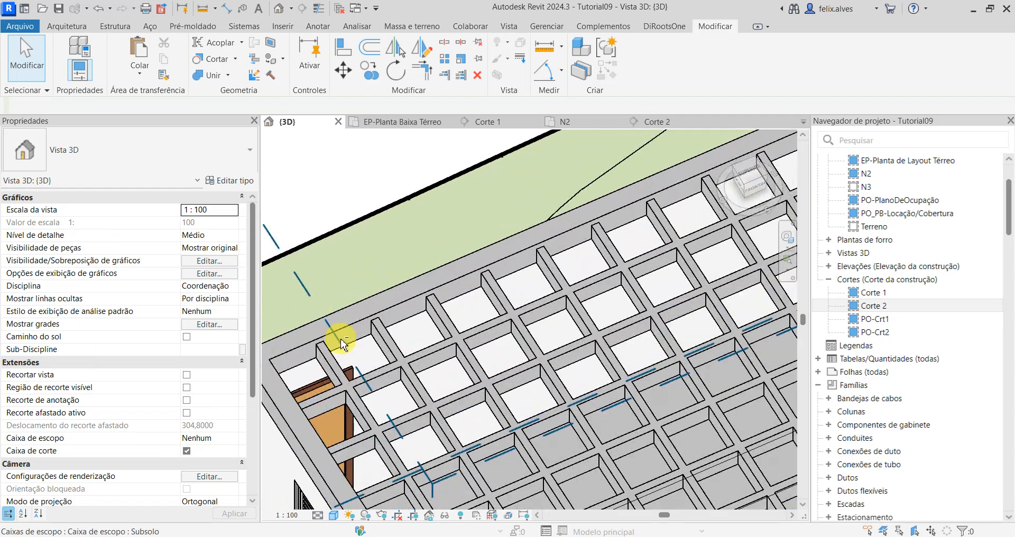
# Step: In the N2 floor plan, measure from the first lengthwise rib to the far long edge beam
pyautogui.keyDown('shift'); pyautogui.moveTo(458, 267); pyautogui.dragTo(381, 332, button='middle'); pyautogui.keyUp('shift')
pyautogui.moveTo(437, 349); pyautogui.dragTo(363, 444, button='middle')
pyautogui.scroll(3, 554, 229)
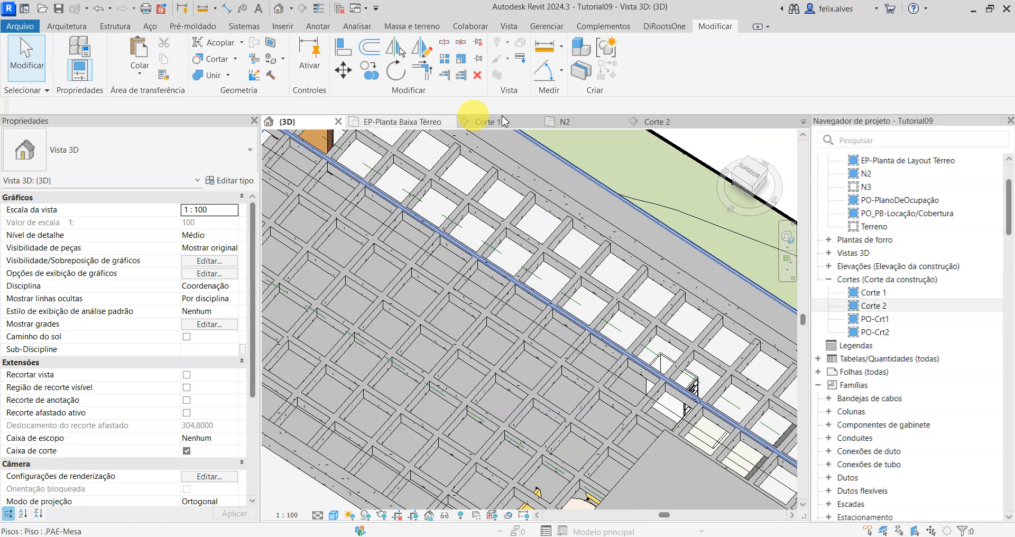
pyautogui.click(578, 122)
pyautogui.scroll(3, 377, 318)
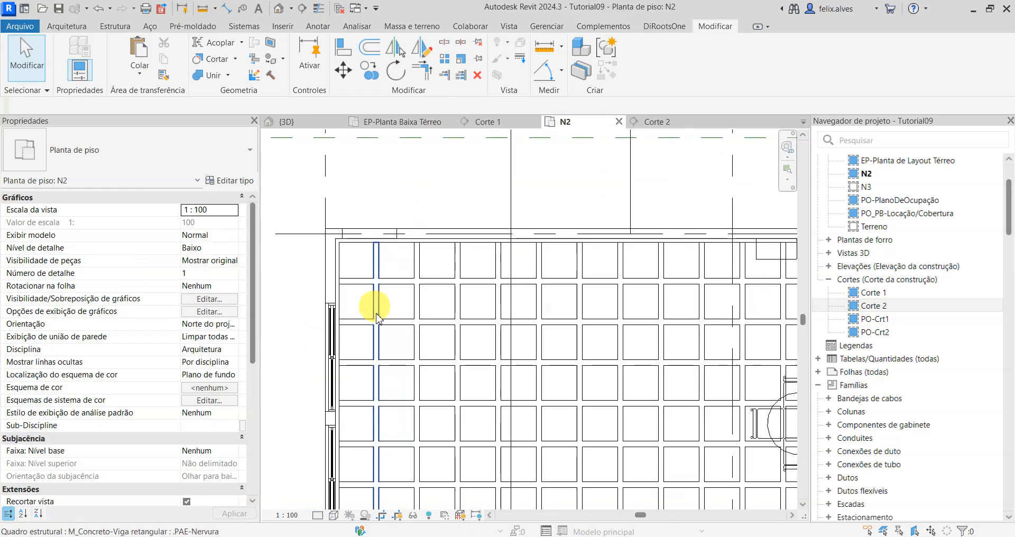
pyautogui.scroll(2, 377, 318)
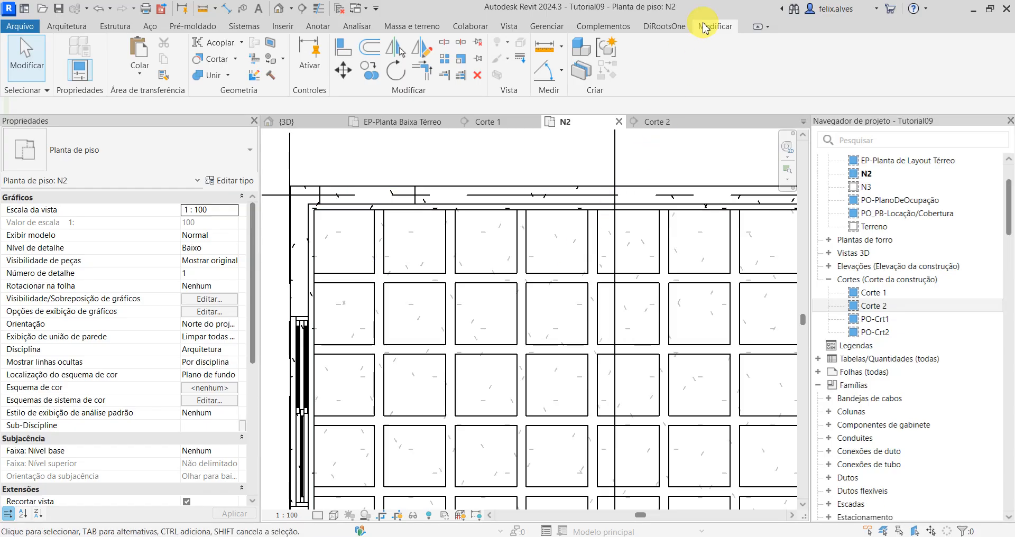
pyautogui.click(345, 274)
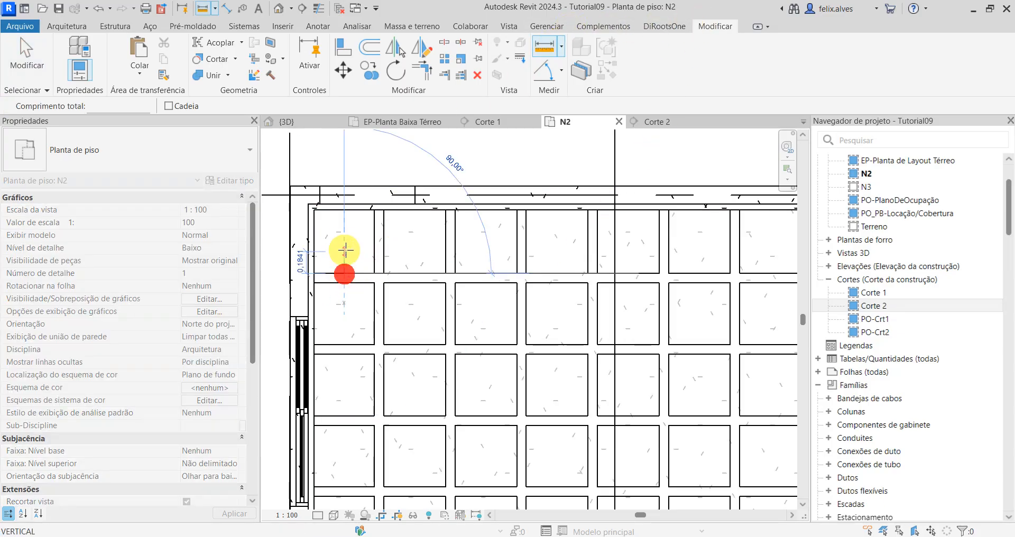
pyautogui.click(343, 210)
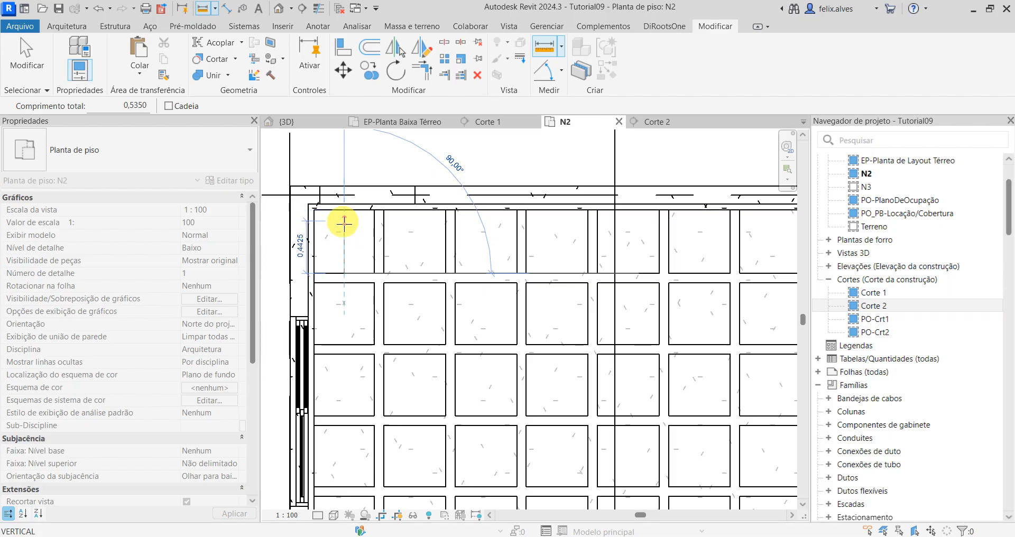
pyautogui.press('Escape')
pyautogui.press('Escape')
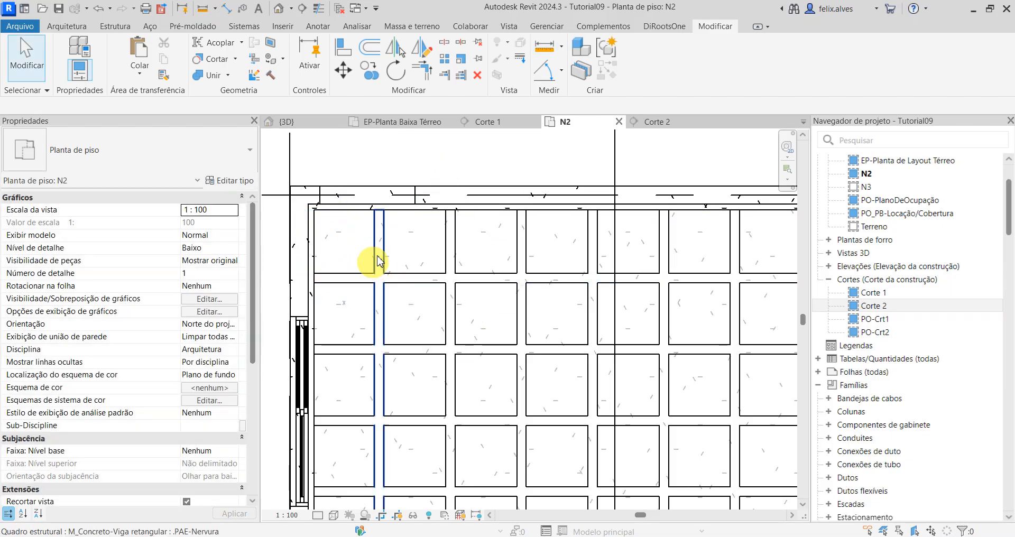
# Step: Edit the crosswise ribs' beam system boundary in N2, aligning its far long side with the slab-side face of the first lengthwise rib
pyautogui.press('Tab')
pyautogui.press('Tab')
pyautogui.press('Tab')
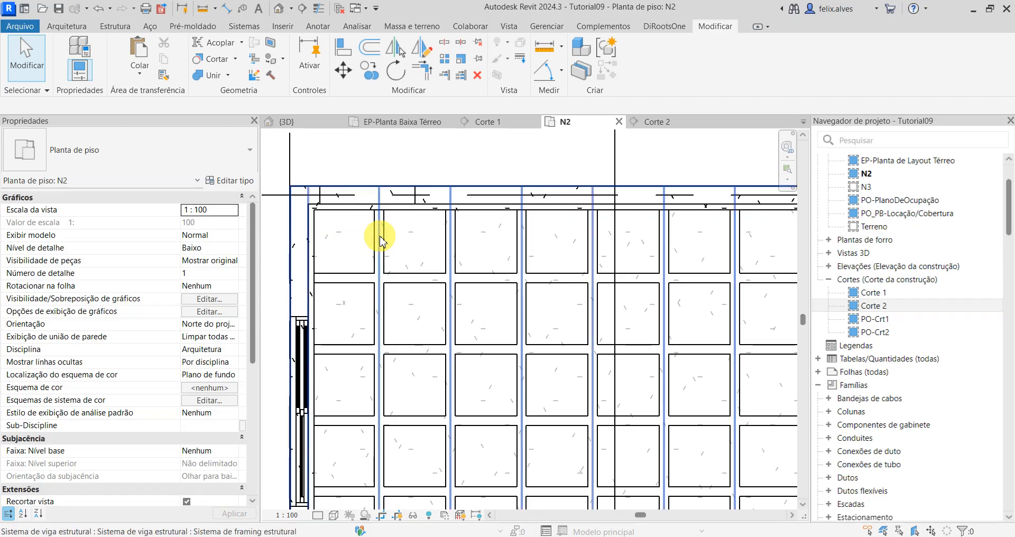
pyautogui.click(380, 238)
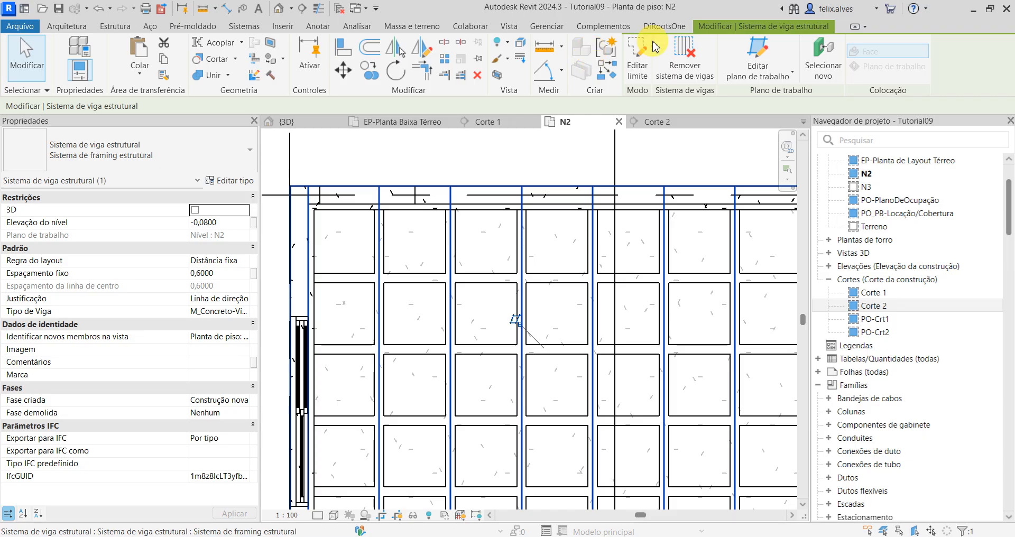
pyautogui.click(640, 53)
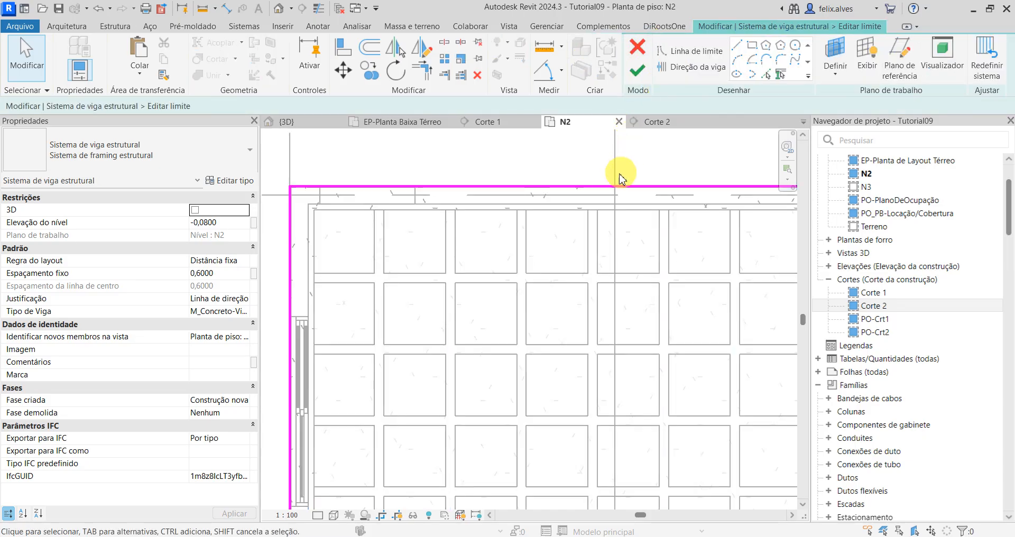
pyautogui.press('a')
pyautogui.press('l')
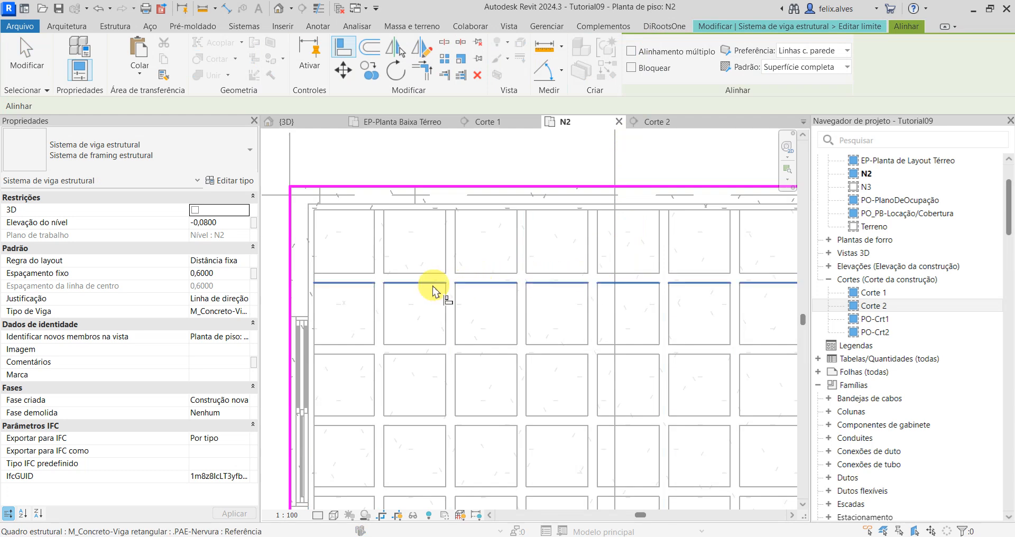
pyautogui.click(442, 188)
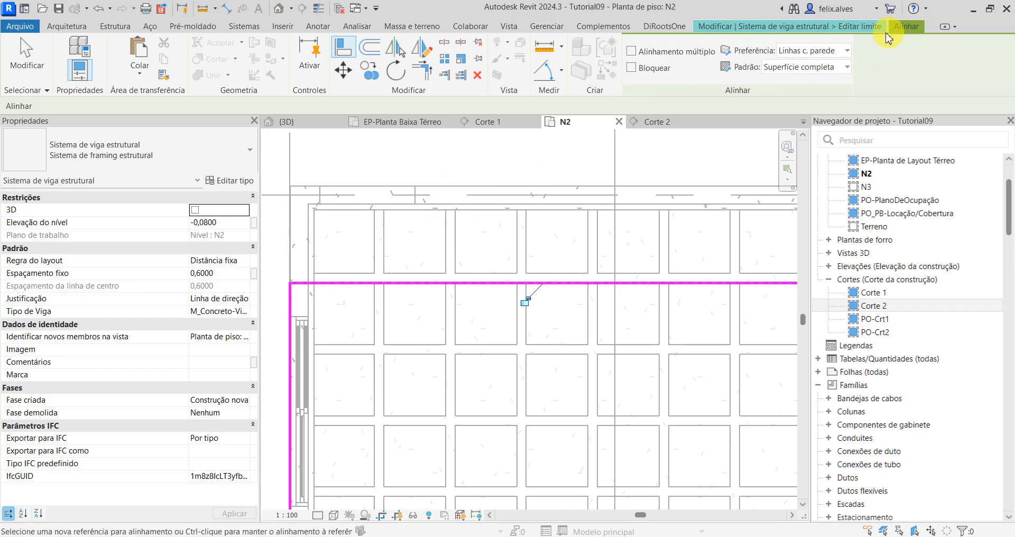
pyautogui.click(853, 27)
pyautogui.click(645, 72)
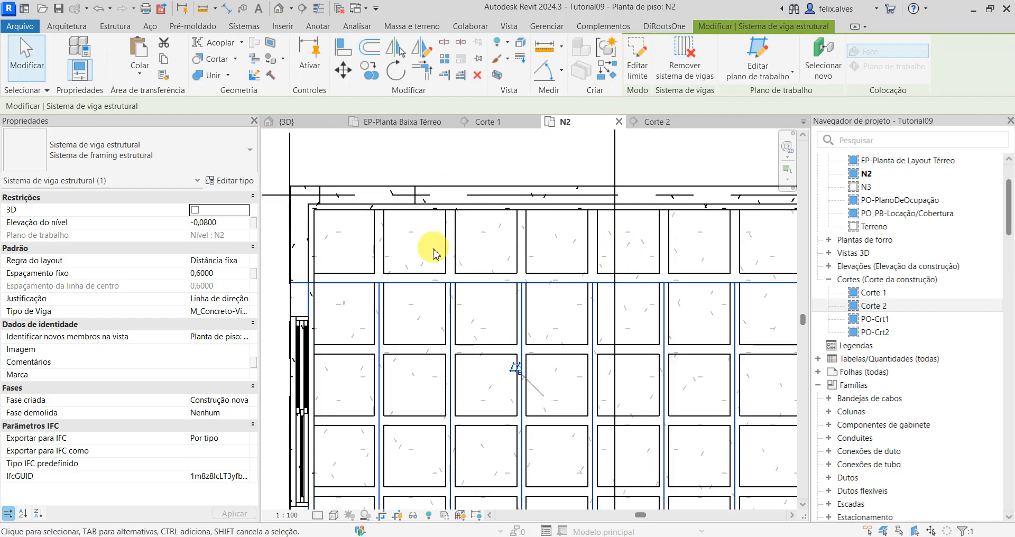
pyautogui.click(412, 254)
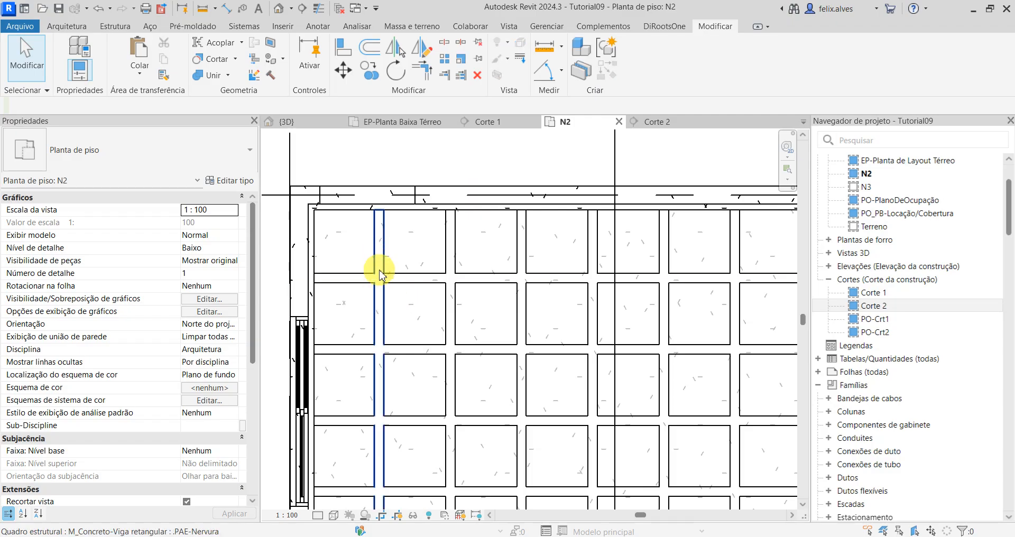
pyautogui.click(380, 271)
pyautogui.press('Escape')
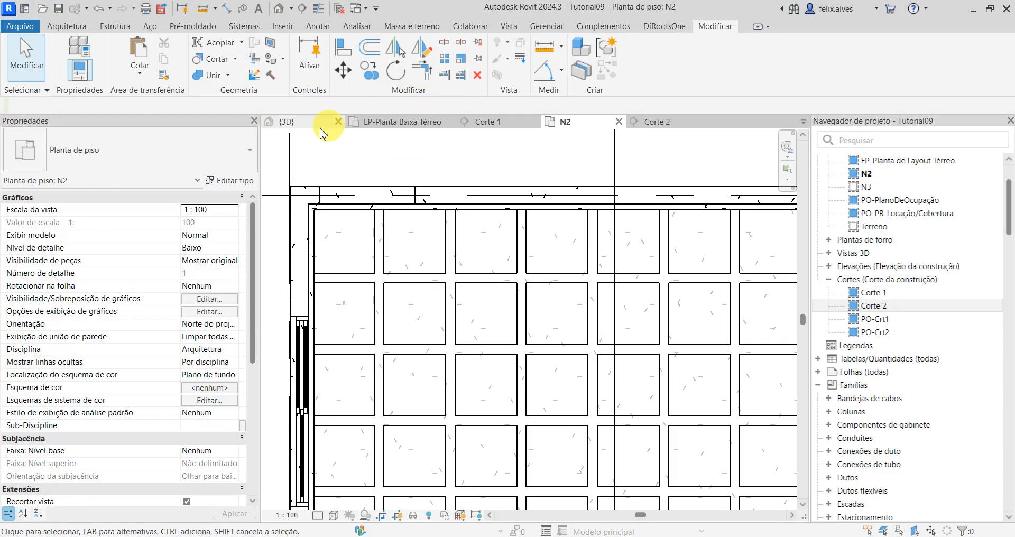
# Step: In the 3D view, select the beam system of the lengthwise ribs at the slab corner above the door
pyautogui.click(301, 122)
pyautogui.scroll(-5, 429, 179)
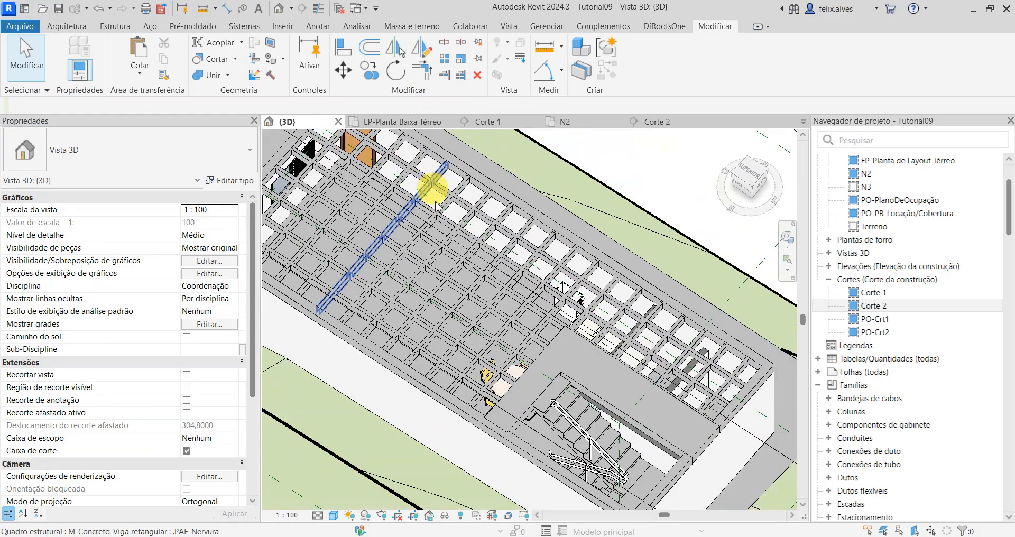
pyautogui.keyDown('shift'); pyautogui.moveTo(431, 186); pyautogui.dragTo(553, 259, button='middle'); pyautogui.keyUp('shift')
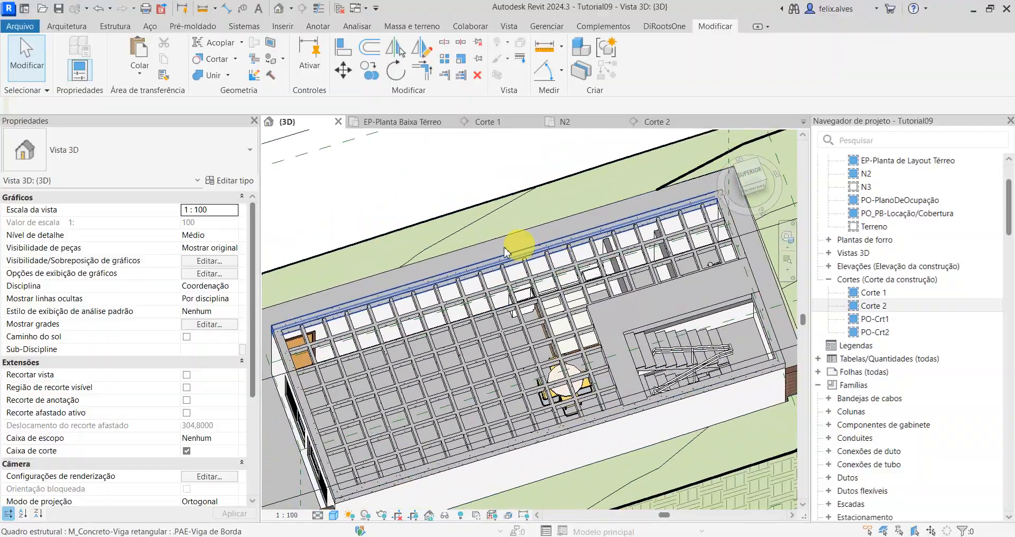
pyautogui.scroll(5, 291, 346)
pyautogui.moveTo(374, 339); pyautogui.dragTo(476, 323, button='middle')
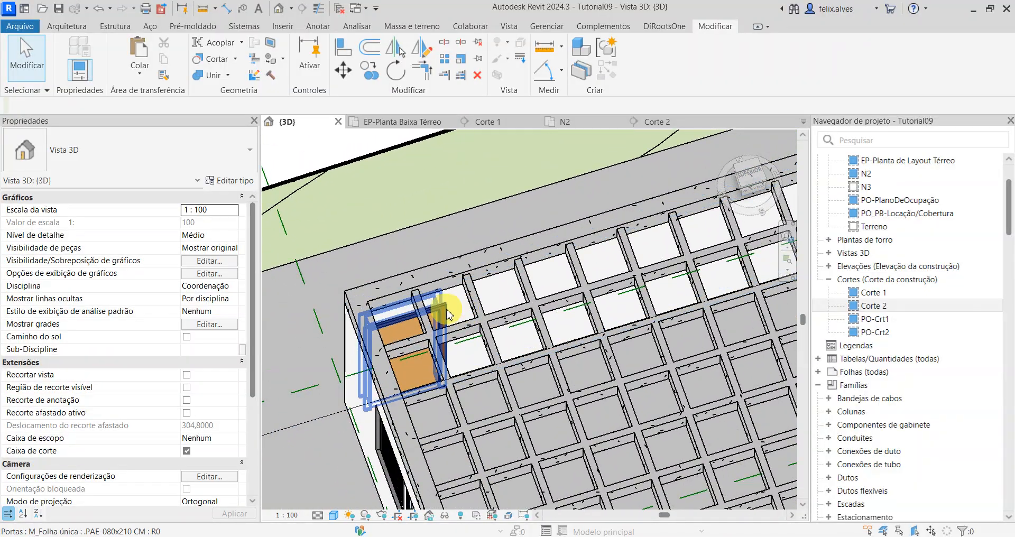
pyautogui.press('Tab')
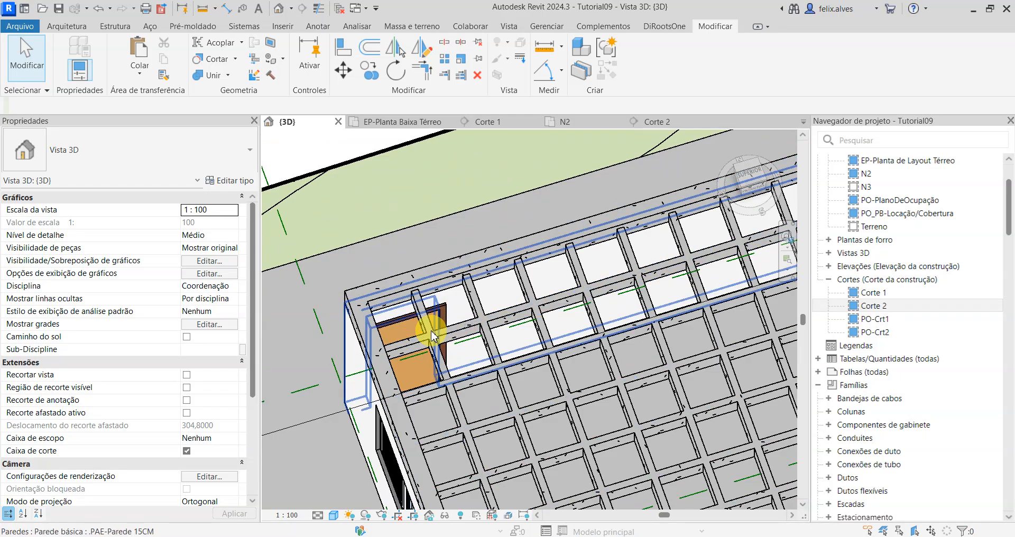
pyautogui.press('Tab')
pyautogui.press('Tab')
pyautogui.press('Tab')
pyautogui.press('Tab')
pyautogui.press('Tab')
pyautogui.press('Tab')
pyautogui.press('Tab')
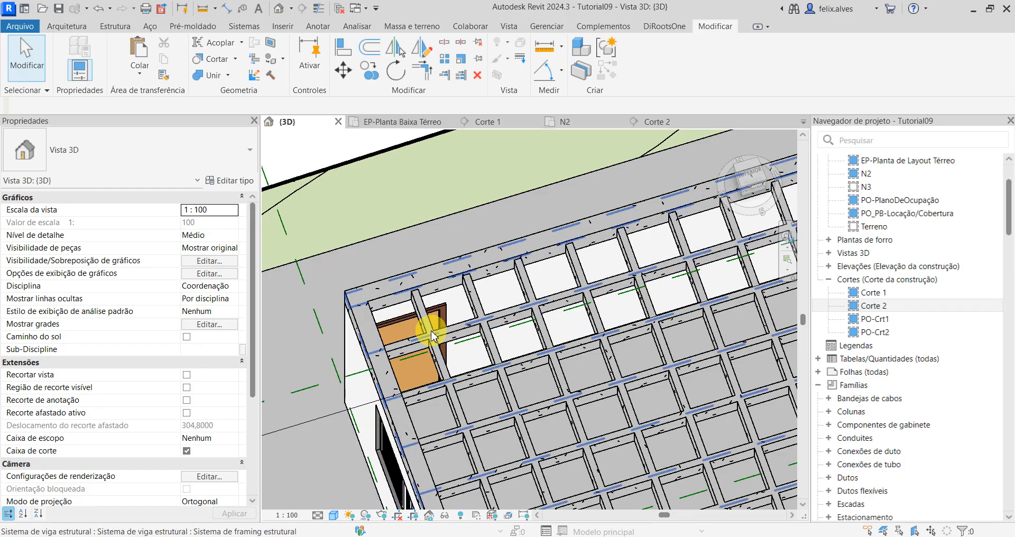
pyautogui.click(432, 335)
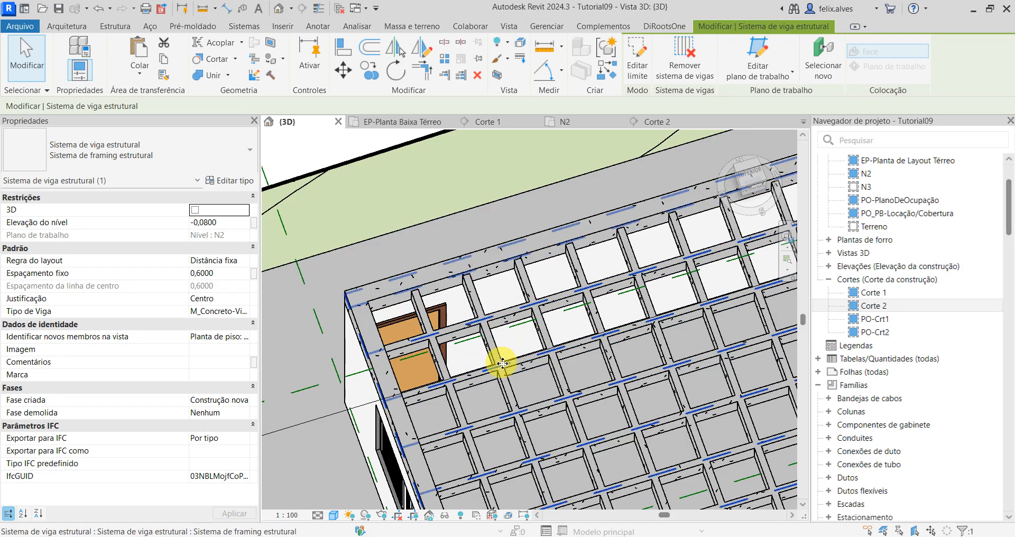
# Step: Select the crosswise ribs' beam system in 3D and examine its boundary along the first lengthwise rib
pyautogui.press('Tab')
pyautogui.press('Tab')
pyautogui.press('Tab')
pyautogui.press('Tab')
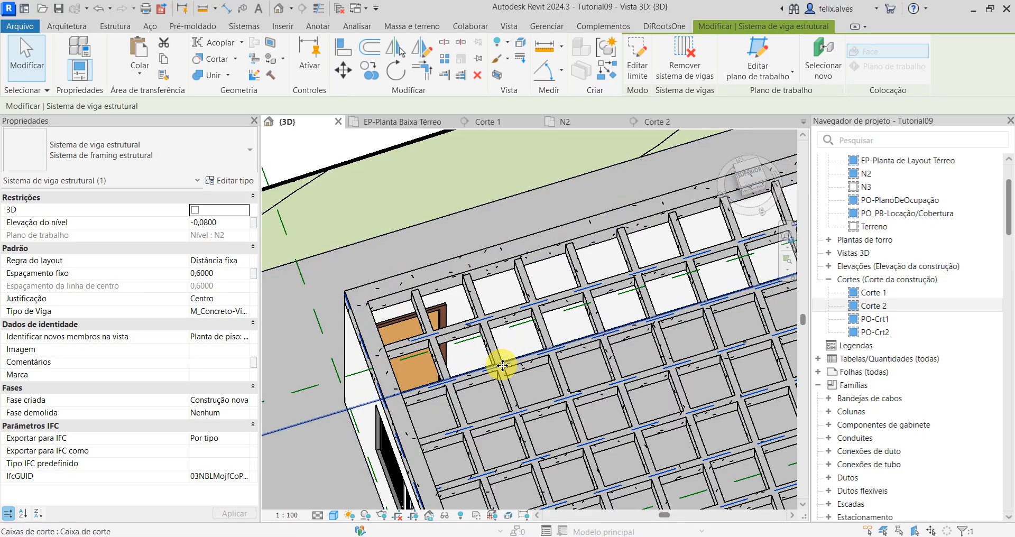
pyautogui.press('Tab')
pyautogui.press('Tab')
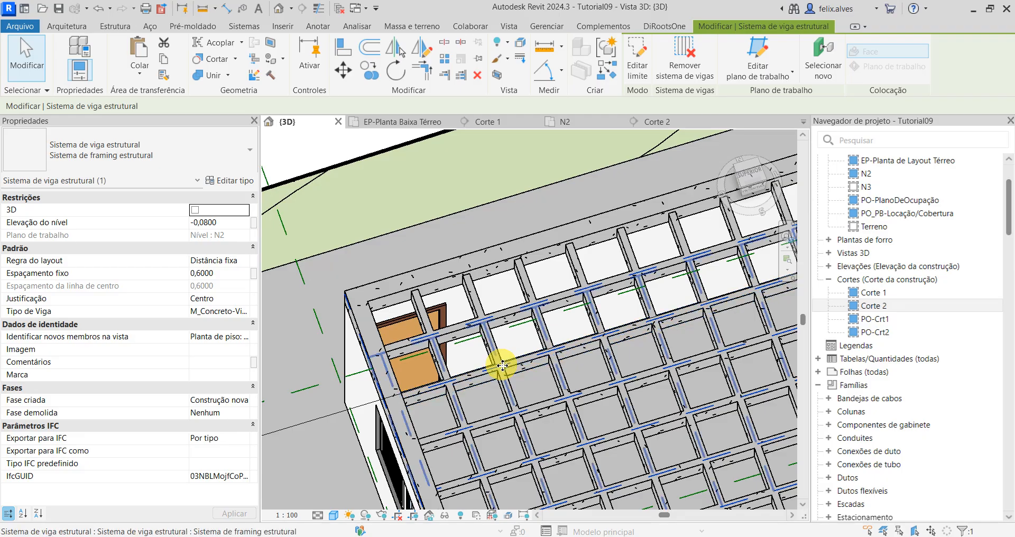
pyautogui.click(503, 365)
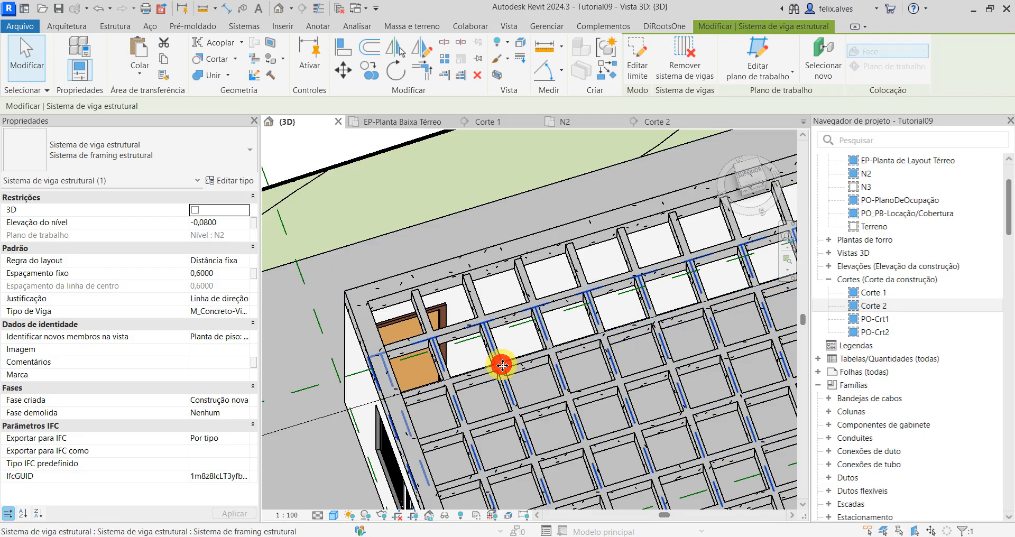
pyautogui.scroll(-3, 508, 370)
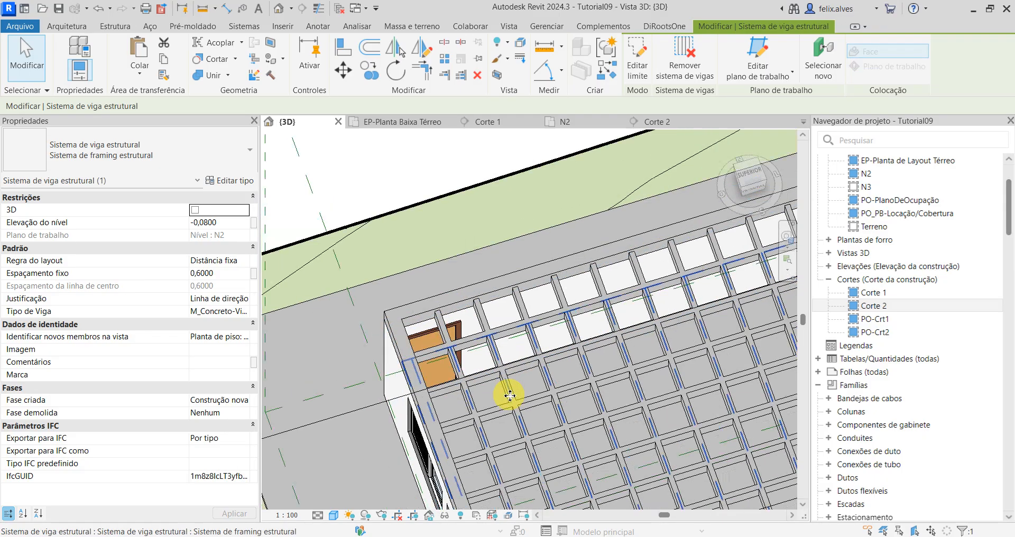
pyautogui.moveTo(510, 392); pyautogui.dragTo(466, 386, button='middle')
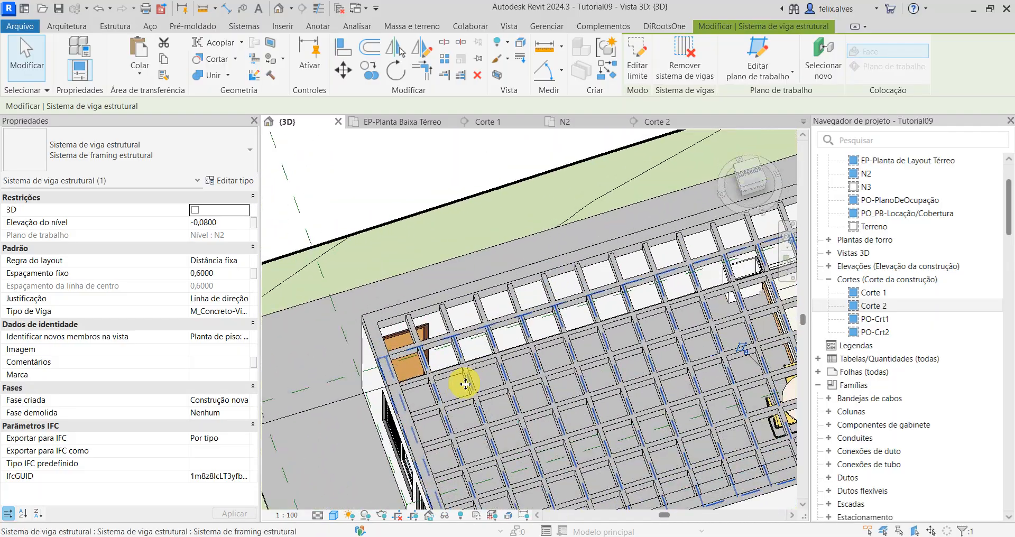
# Step: Check the end of the second crosswise .PAE-Nervura rib from the door corner against the edge beam and clear the selection
pyautogui.scroll(2, 459, 332)
pyautogui.click(442, 316)
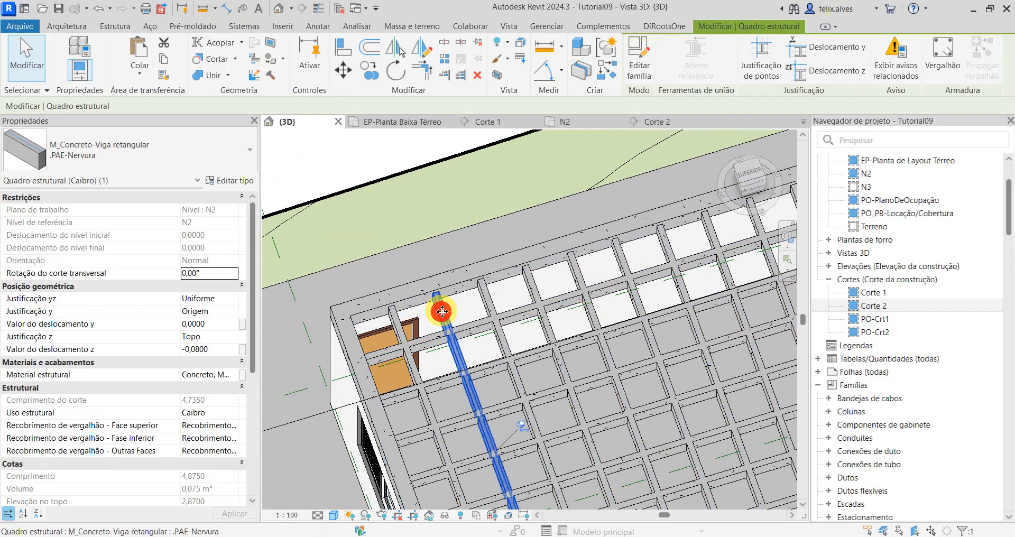
pyautogui.scroll(-1, 442, 312)
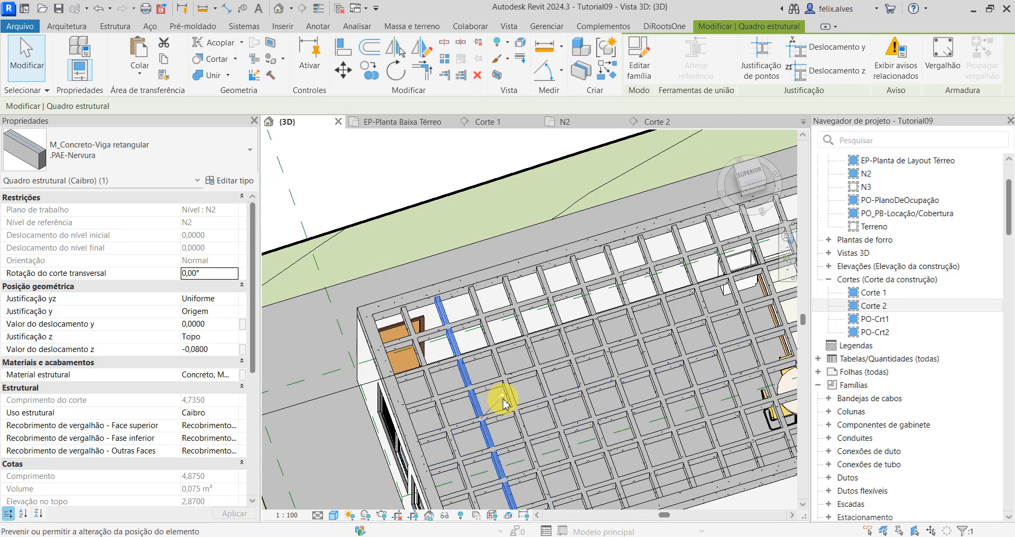
pyautogui.scroll(-1, 503, 398)
pyautogui.press('Escape')
pyautogui.scroll(-2, 510, 359)
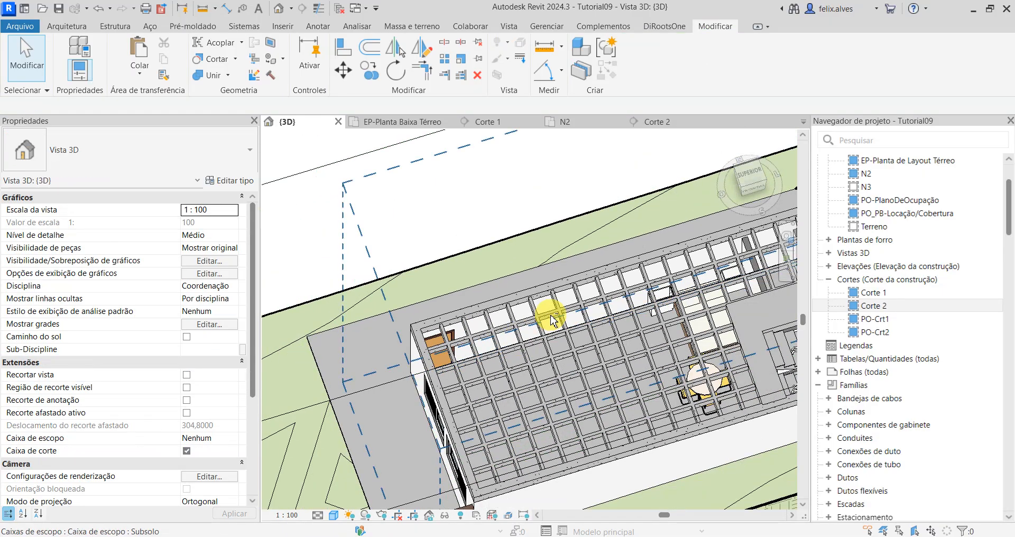
# Step: Start a .PAE-Mesa floor in N2 with a rectangular boundary, placing its first corner at the inner corner of the edge beams near grid C
pyautogui.keyDown('shift'); pyautogui.moveTo(550, 315); pyautogui.dragTo(521, 319, button='middle'); pyautogui.keyUp('shift')
pyautogui.click(567, 125)
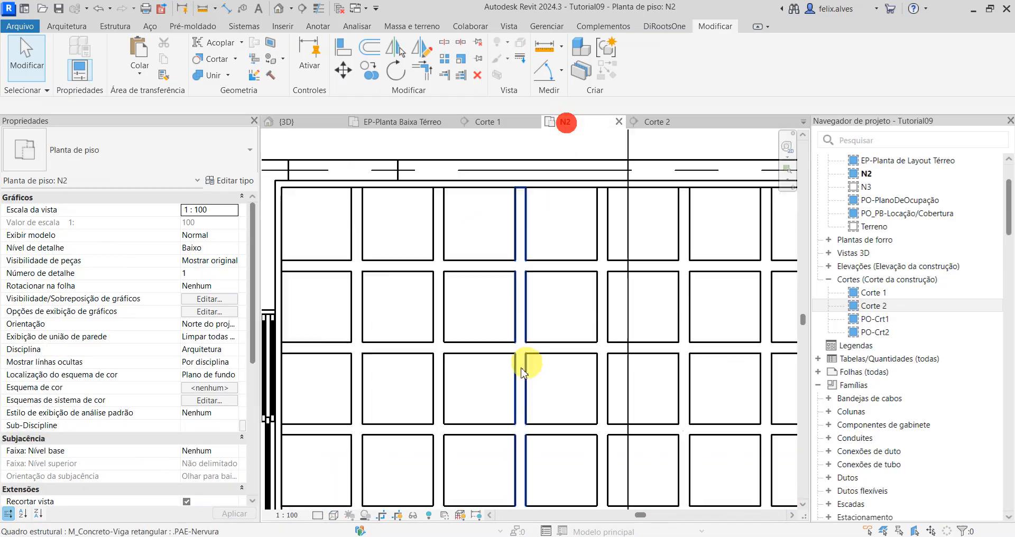
pyautogui.scroll(-1, 521, 367)
pyautogui.moveTo(443, 319); pyautogui.dragTo(399, 381, button='middle')
pyautogui.scroll(-1, 356, 344)
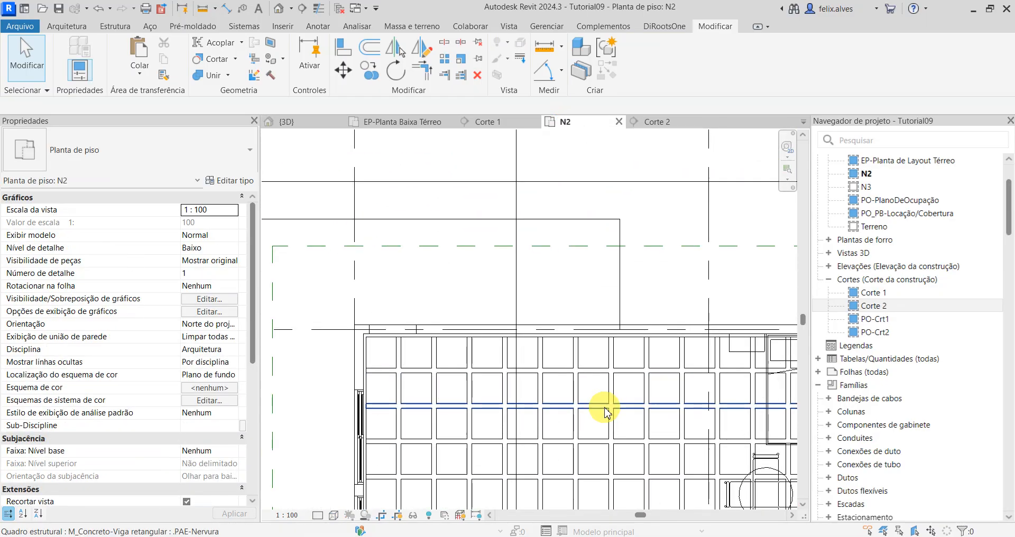
pyautogui.moveTo(605, 408); pyautogui.dragTo(529, 392, button='middle')
pyautogui.scroll(1, 373, 370)
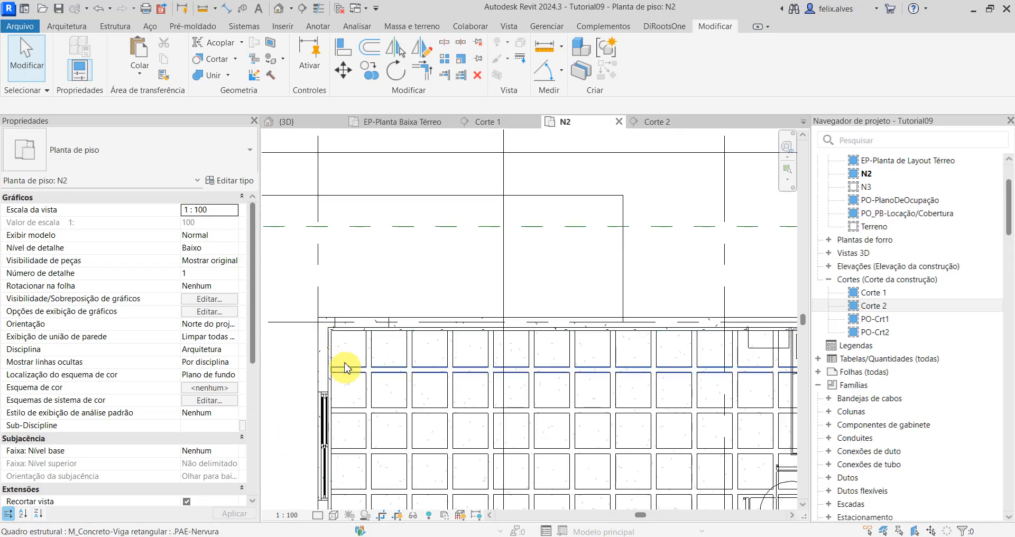
pyautogui.click(57, 29)
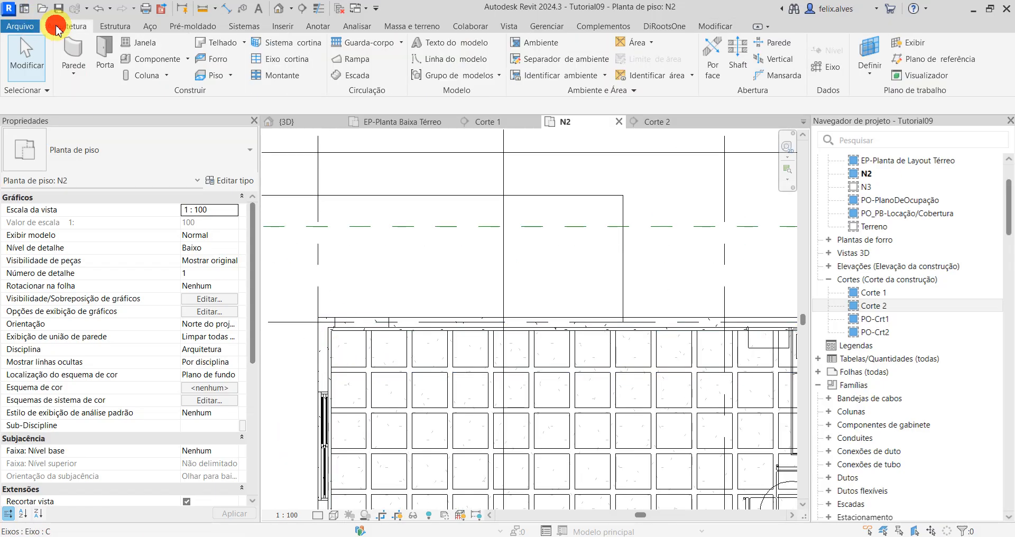
pyautogui.click(227, 76)
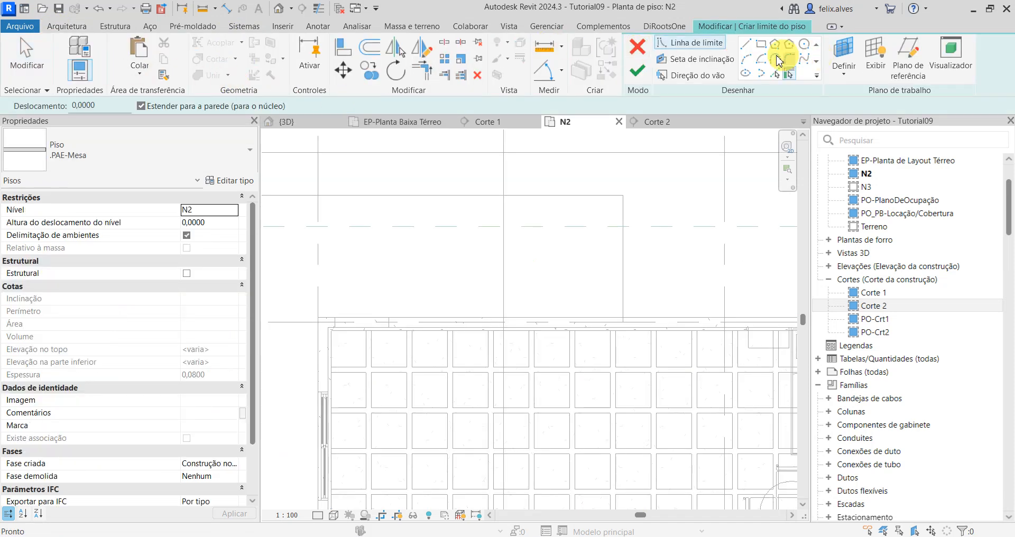
pyautogui.scroll(4, 433, 314)
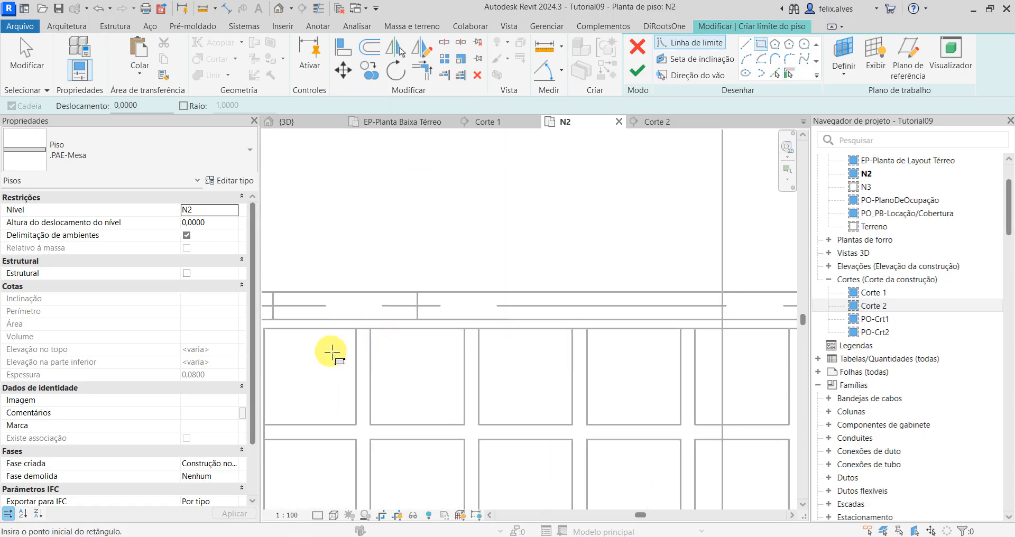
pyautogui.click(443, 320)
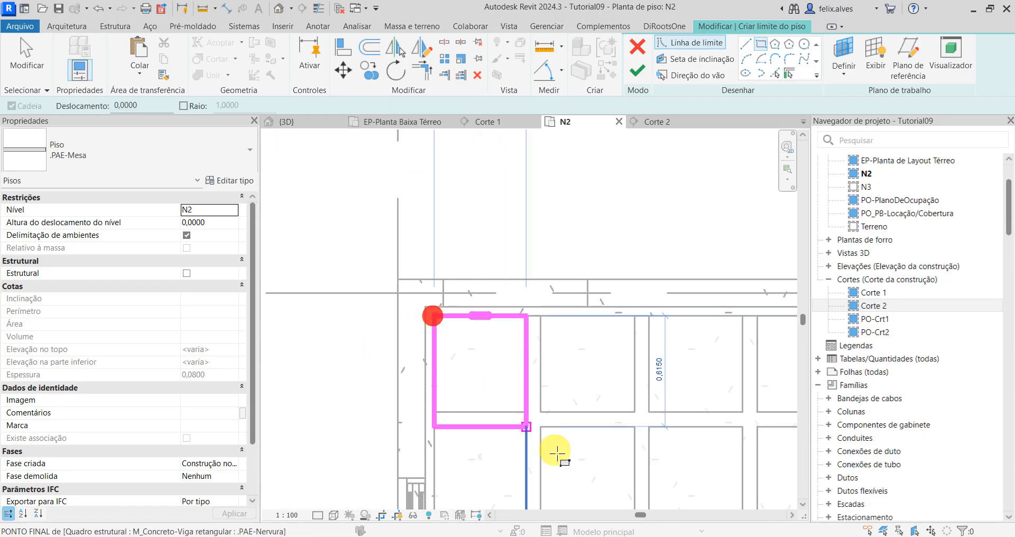
# Step: Complete the floor rectangle at the first lengthwise rib's end by the far short edge beam and finish the sketch
pyautogui.scroll(-2, 531, 420)
pyautogui.moveTo(565, 414); pyautogui.dragTo(391, 380, button='middle')
pyautogui.scroll(-2, 391, 380)
pyautogui.scroll(-3, 453, 378)
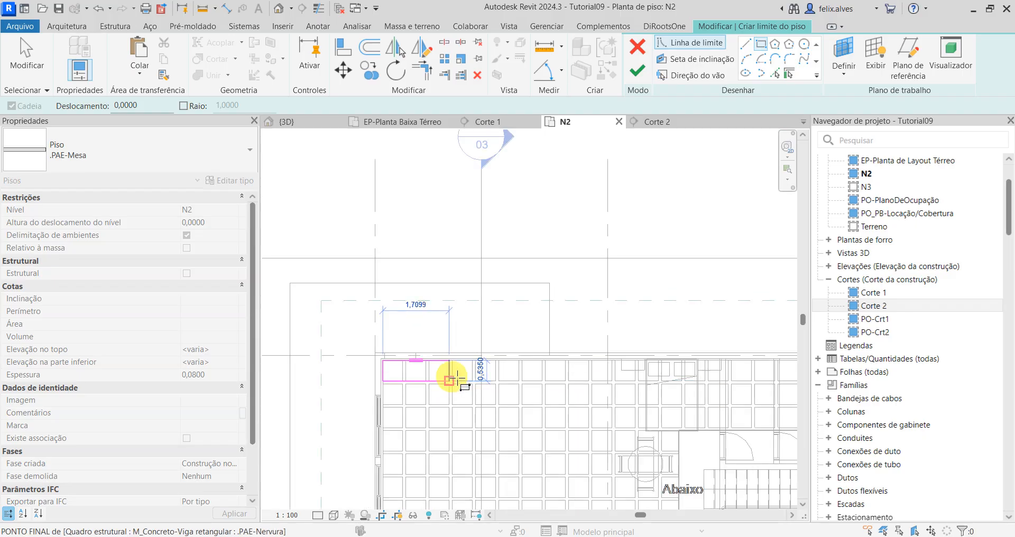
pyautogui.scroll(2, 734, 384)
pyautogui.scroll(3, 741, 385)
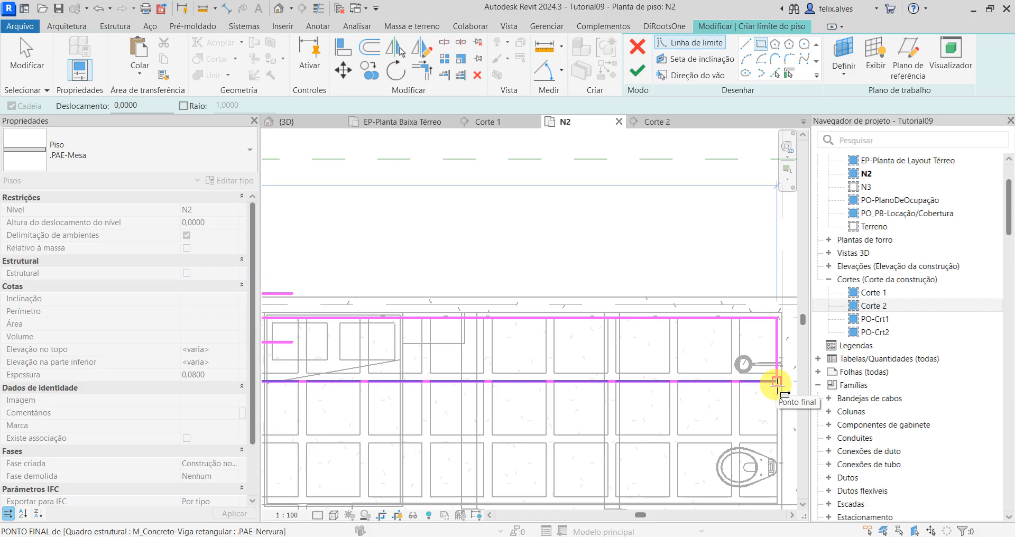
pyautogui.click(777, 381)
pyautogui.scroll(-2, 748, 386)
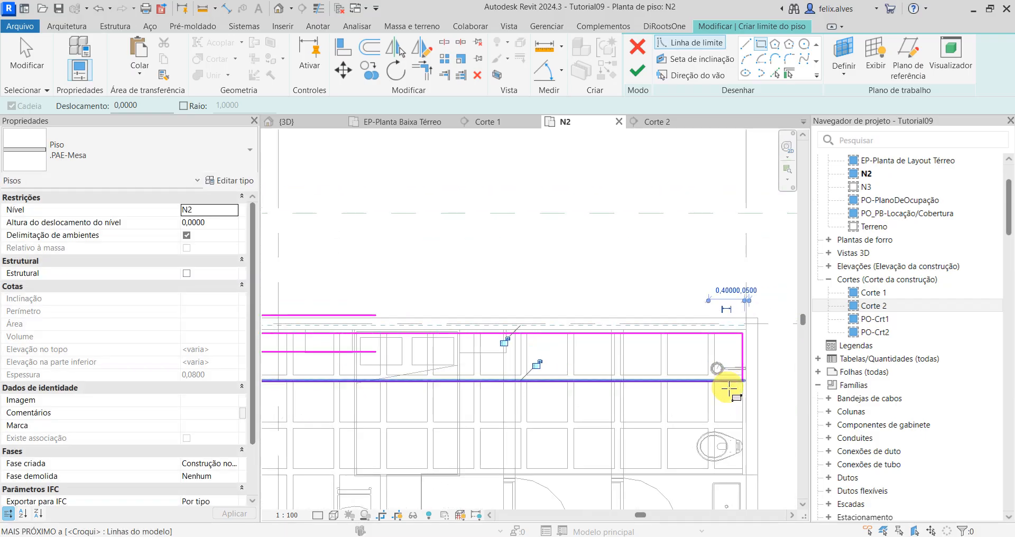
pyautogui.scroll(2, 729, 388)
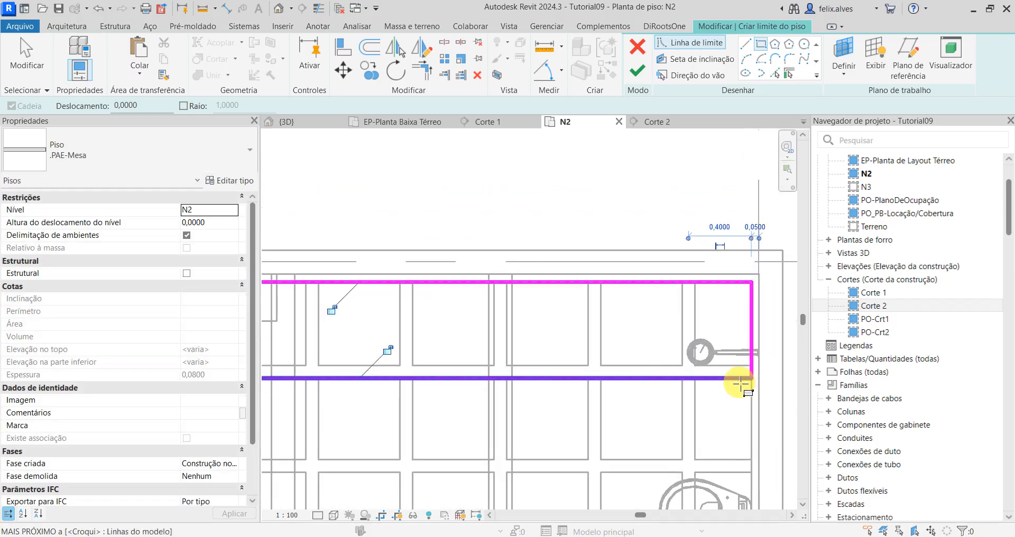
pyautogui.click(642, 72)
# Step: In the 3D view, change the new floor strip along the long edge beam to type .PAE-Viga Faixa
pyautogui.click(306, 127)
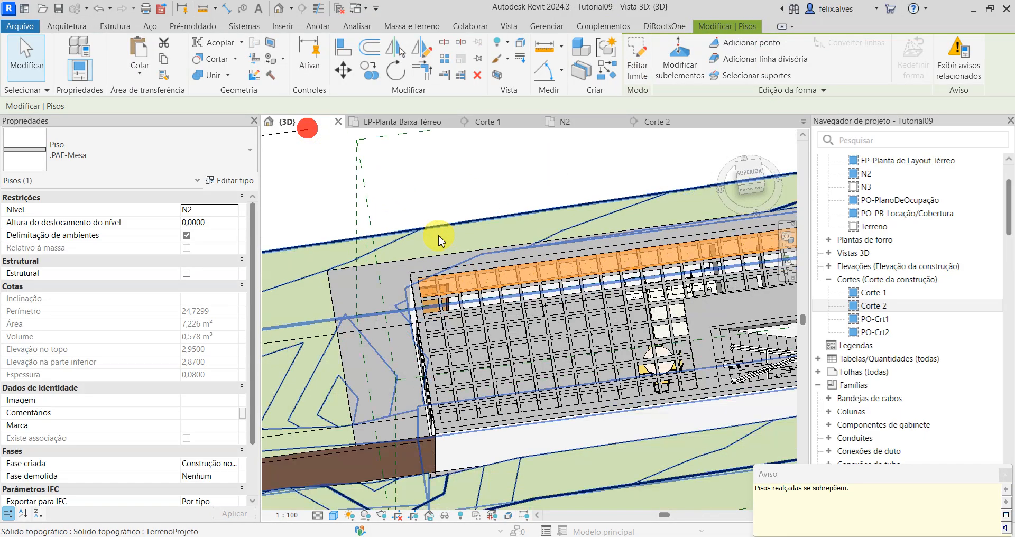
pyautogui.click(507, 175)
pyautogui.scroll(5, 370, 415)
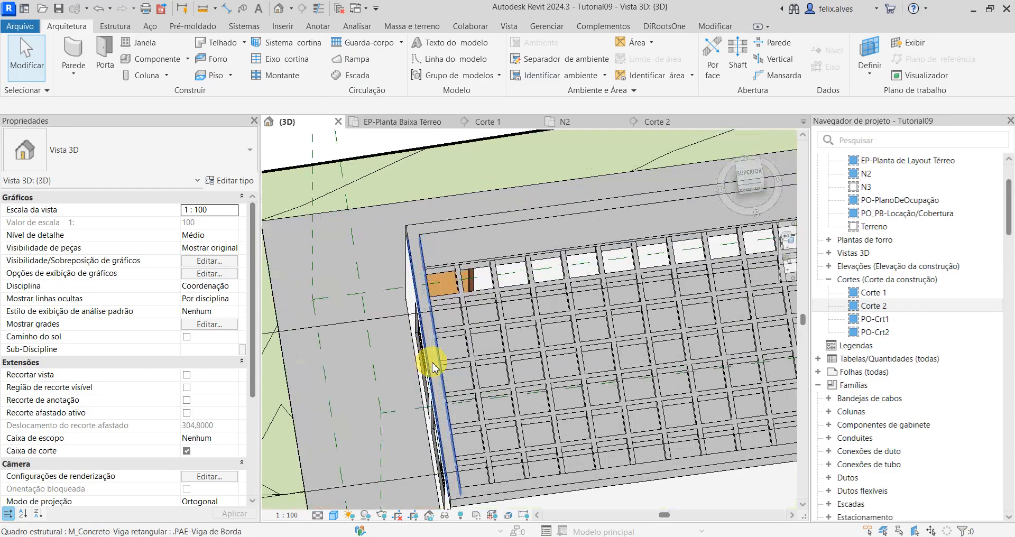
pyautogui.keyDown('shift'); pyautogui.moveTo(416, 289); pyautogui.dragTo(436, 299, button='middle'); pyautogui.keyUp('shift')
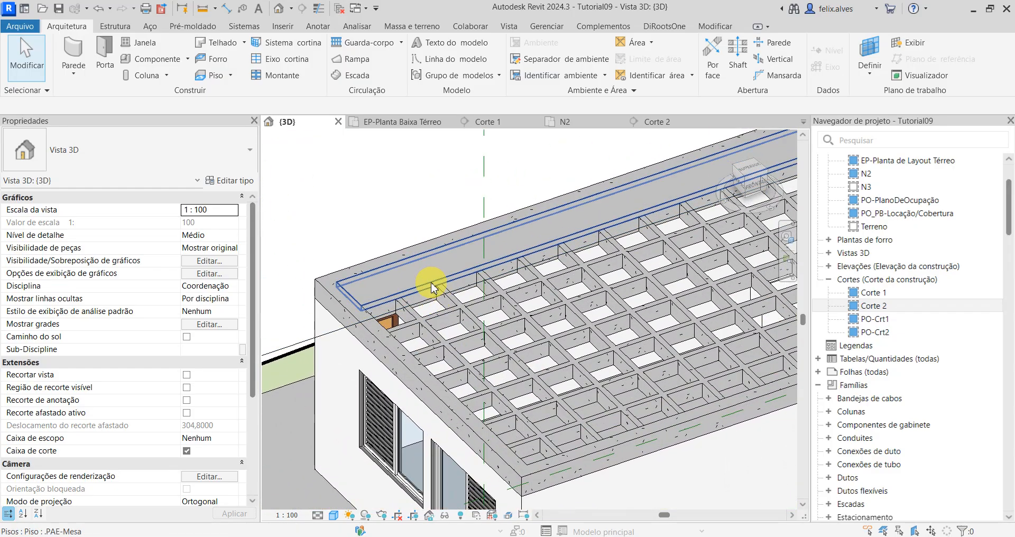
pyautogui.click(428, 281)
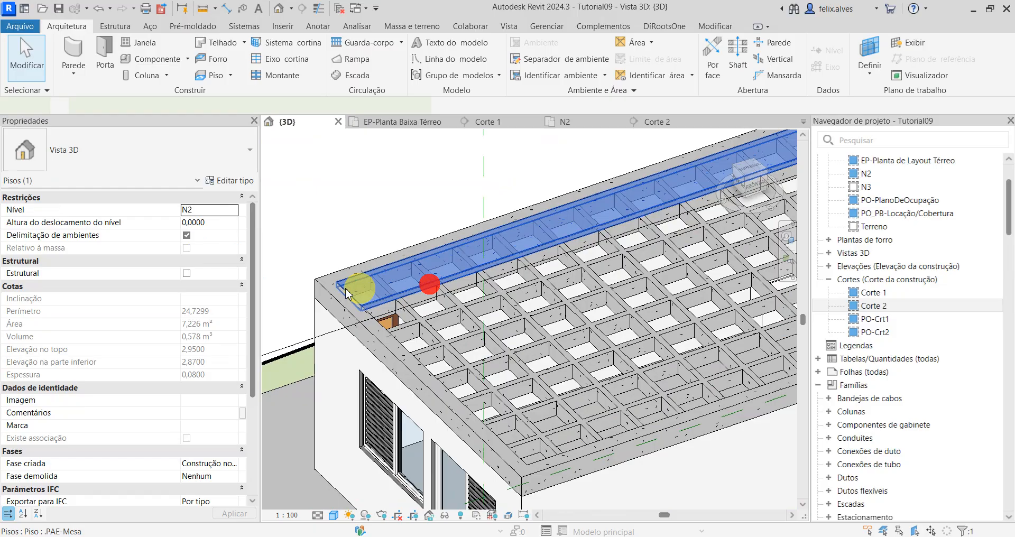
pyautogui.click(177, 150)
pyautogui.click(87, 229)
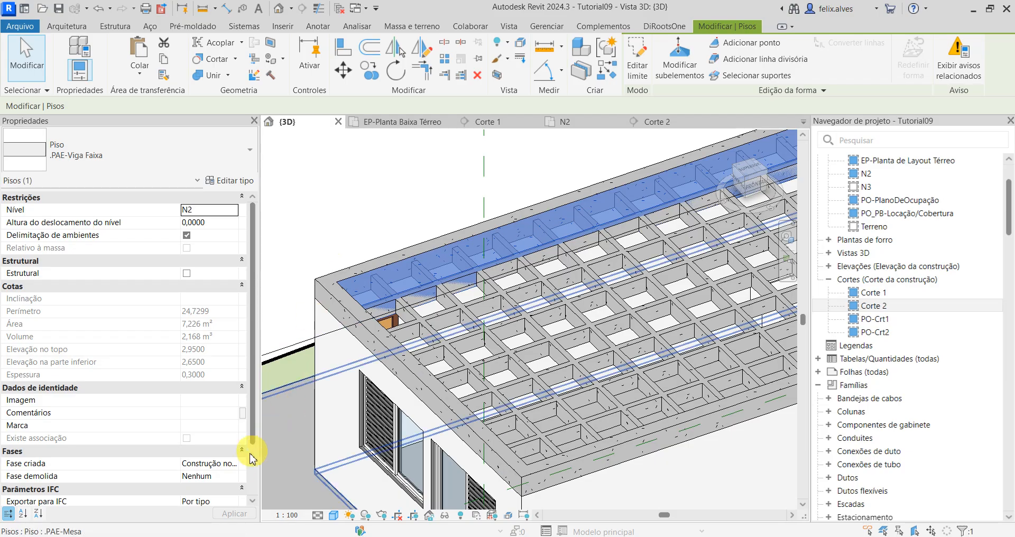
pyautogui.click(407, 200)
# Step: Reveal hidden elements in the 3D view, unhide the .PAE-Mesa floor over the ribs, and leave the reveal mode
pyautogui.keyDown('shift'); pyautogui.moveTo(437, 256); pyautogui.dragTo(501, 346, button='middle'); pyautogui.keyUp('shift')
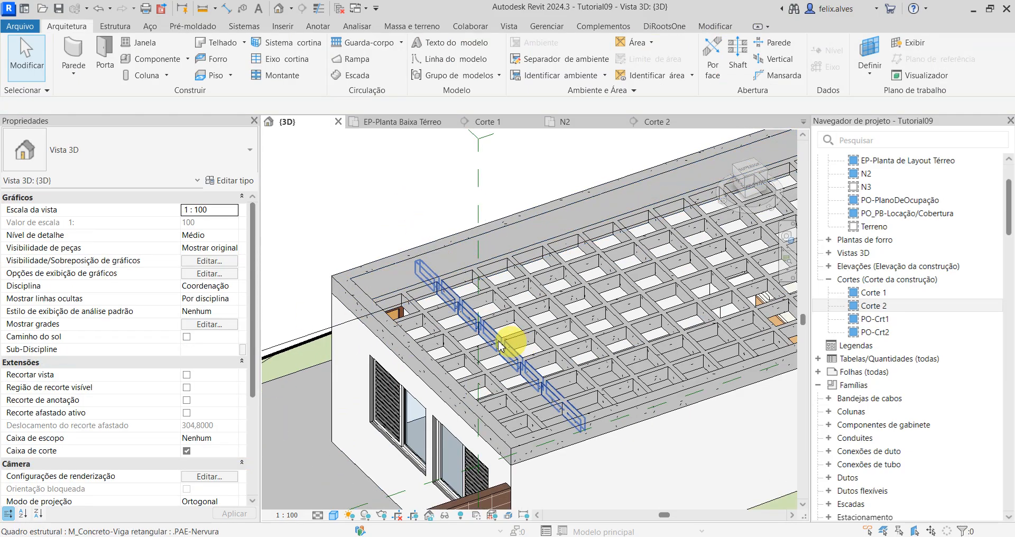
pyautogui.moveTo(420, 288)
pyautogui.keyDown('shift'); pyautogui.mouseDown(button='middle')
pyautogui.moveTo(404, 290)
pyautogui.moveTo(419, 317)
pyautogui.moveTo(408, 292)
pyautogui.mouseUp(button='middle'); pyautogui.keyUp('shift')
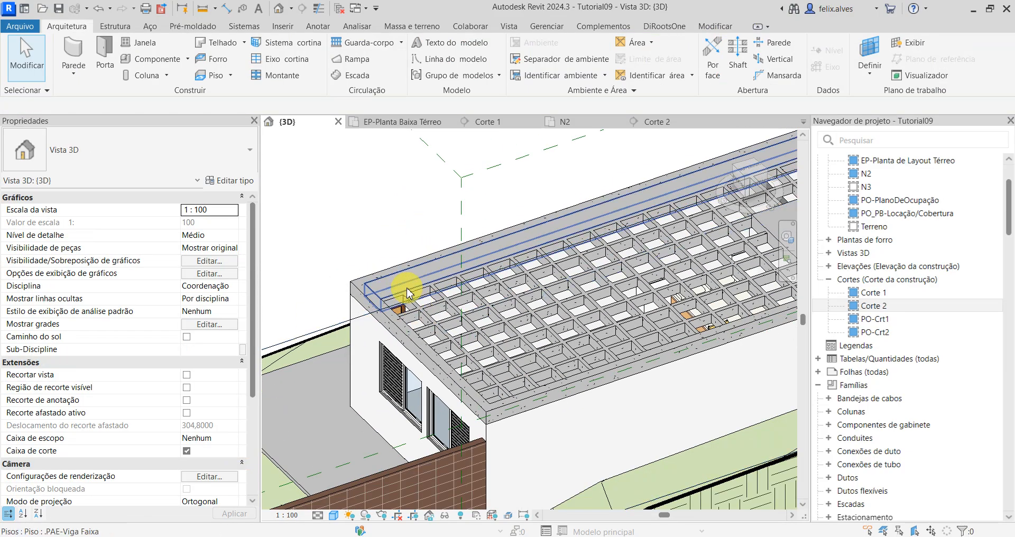
pyautogui.scroll(2, 408, 290)
pyautogui.moveTo(544, 307); pyautogui.dragTo(503, 399, button='middle')
pyautogui.keyDown('shift'); pyautogui.moveTo(460, 356); pyautogui.dragTo(532, 209, button='middle'); pyautogui.keyUp('shift')
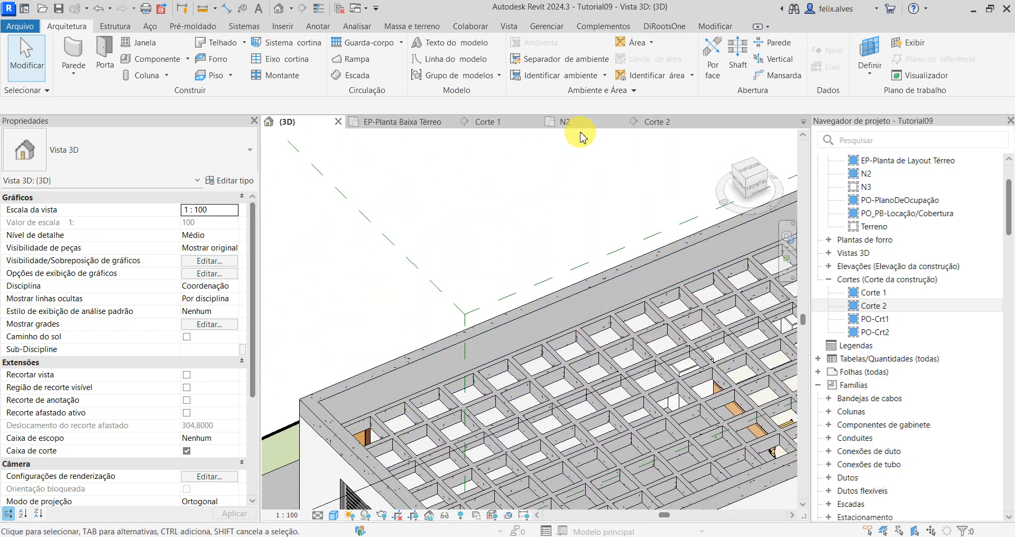
pyautogui.keyDown('shift'); pyautogui.moveTo(434, 342); pyautogui.dragTo(394, 246, button='middle'); pyautogui.keyUp('shift')
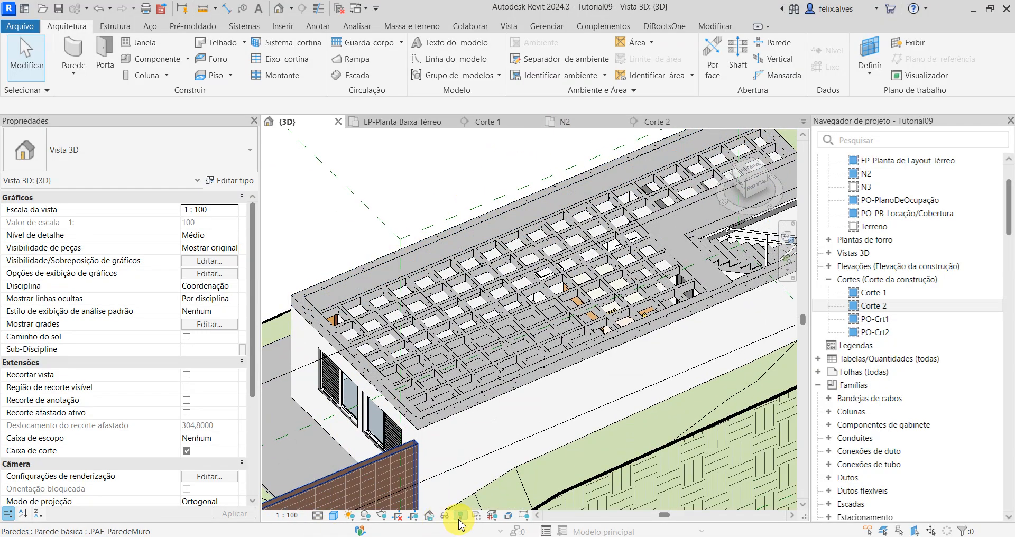
pyautogui.click(459, 519)
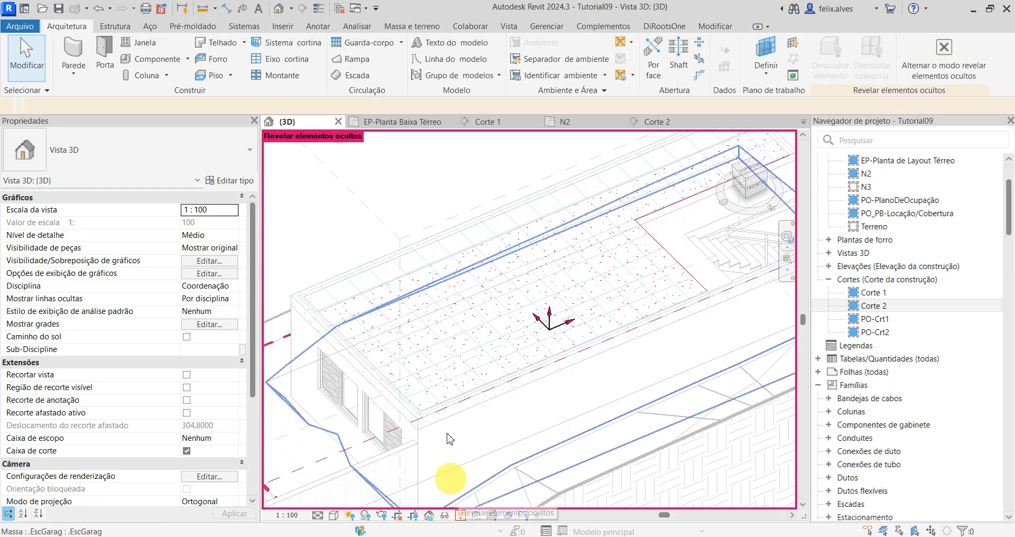
pyautogui.click(468, 391)
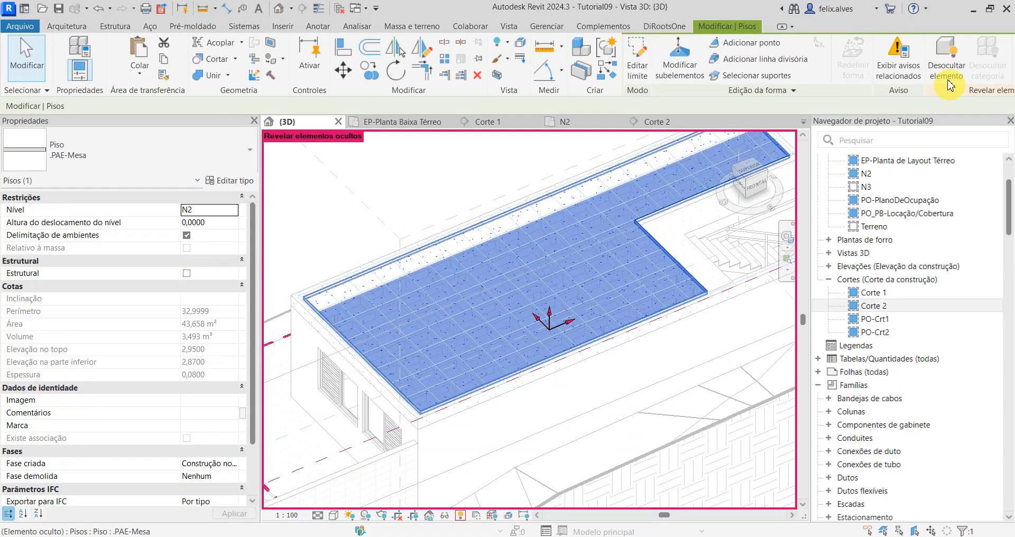
pyautogui.click(944, 70)
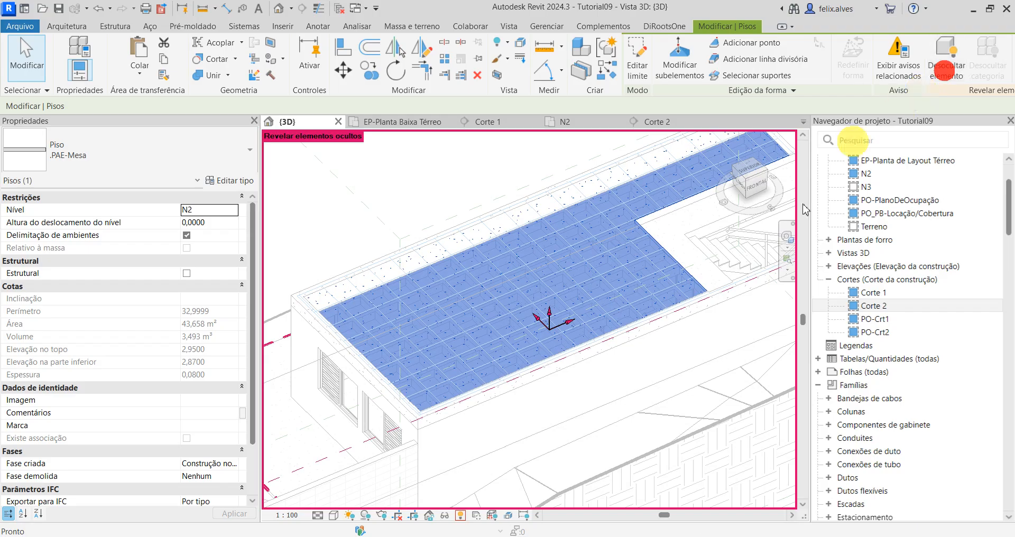
pyautogui.click(461, 183)
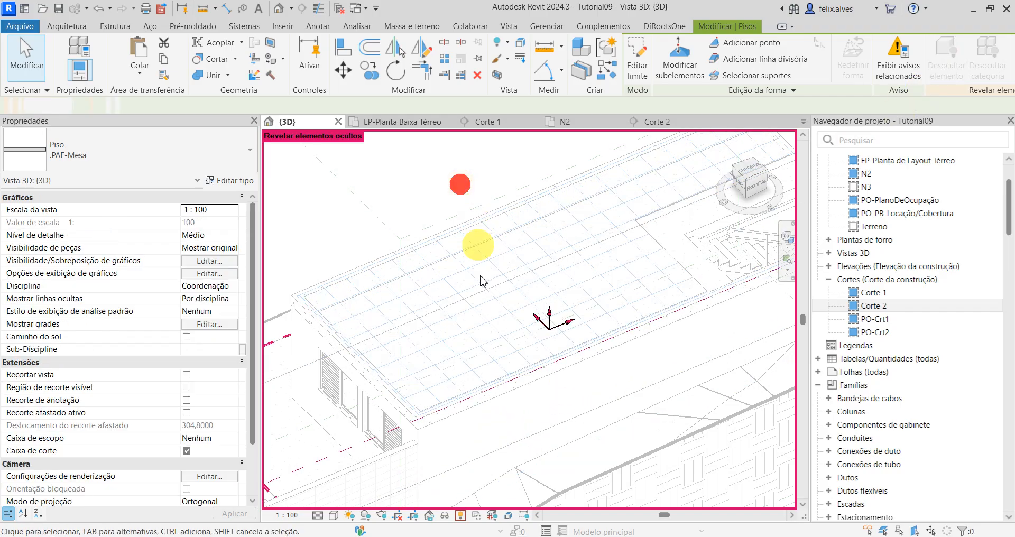
pyautogui.click(460, 513)
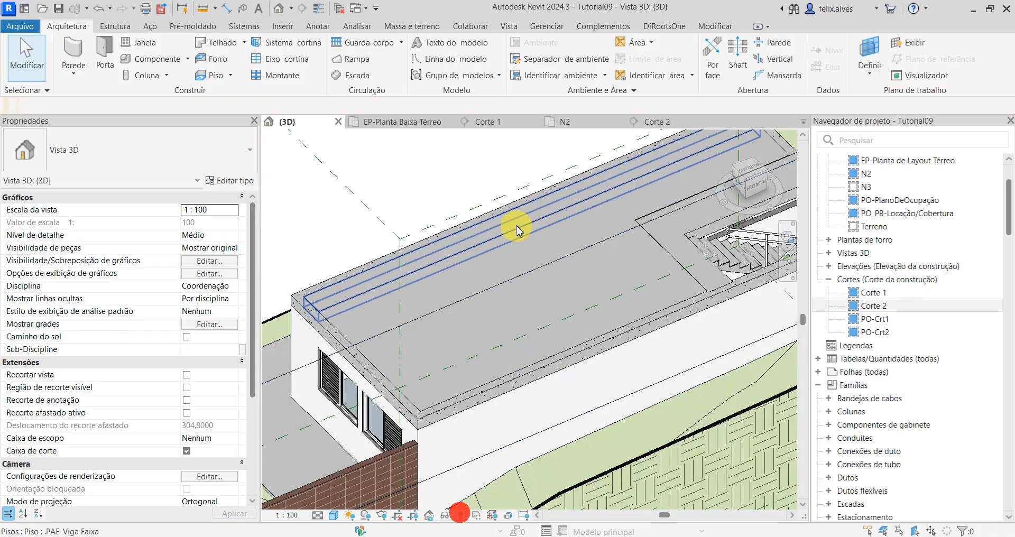
# Step: Check the N2 floor plan for hidden slab elements with Reveal Hidden Elements, and leave the reveal mode
pyautogui.click(570, 124)
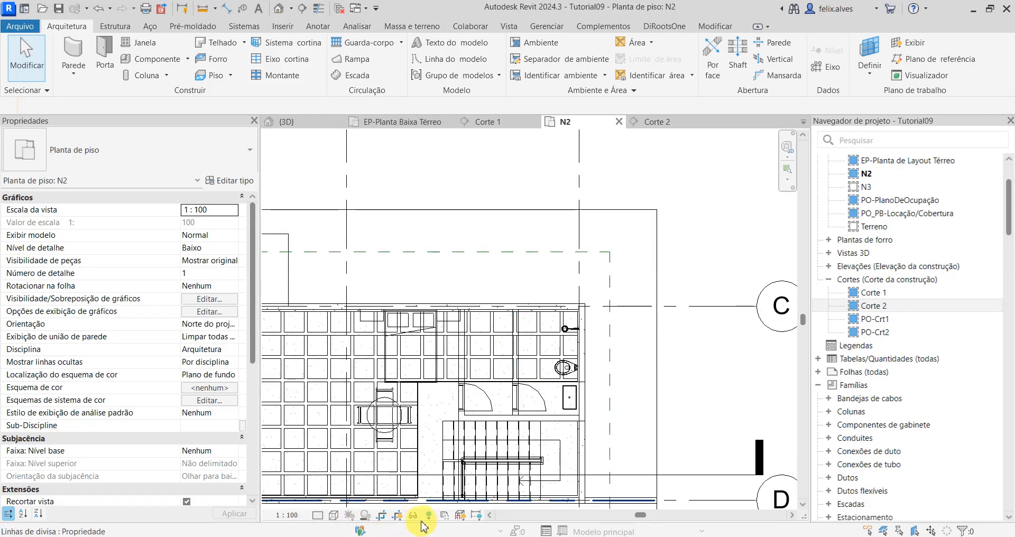
pyautogui.click(430, 516)
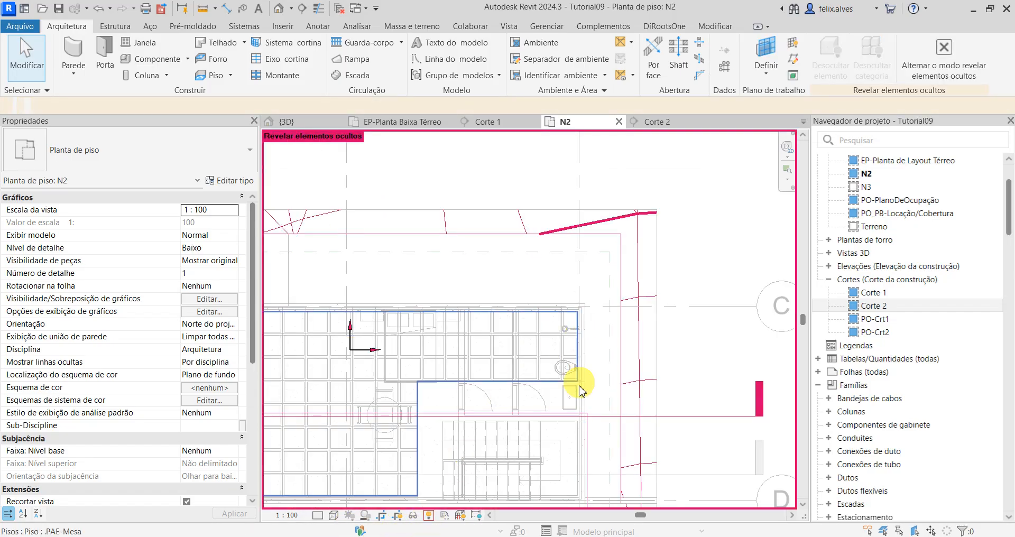
pyautogui.moveTo(568, 401); pyautogui.dragTo(685, 268, button='middle')
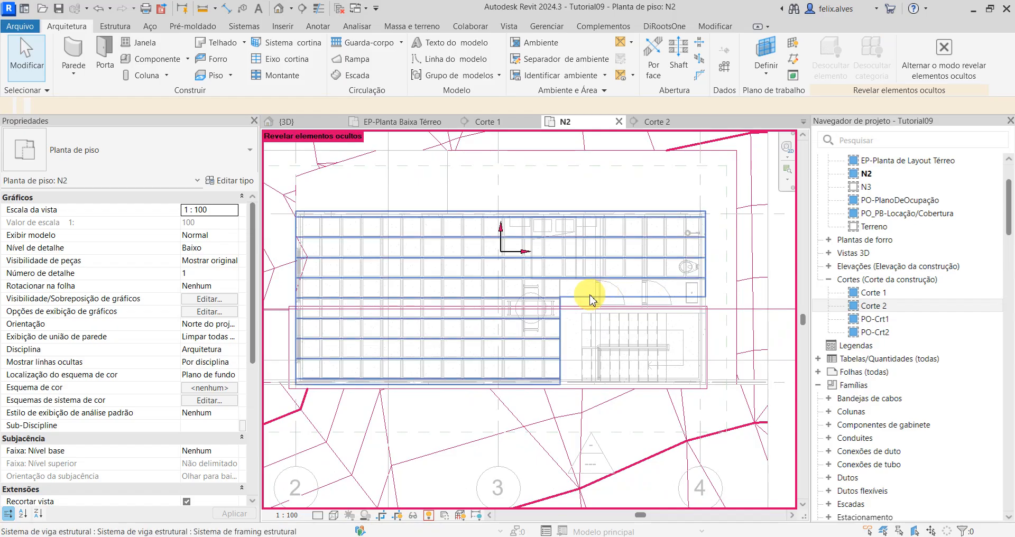
pyautogui.press('Tab')
pyautogui.press('Tab')
pyautogui.press('Tab')
pyautogui.press('Tab')
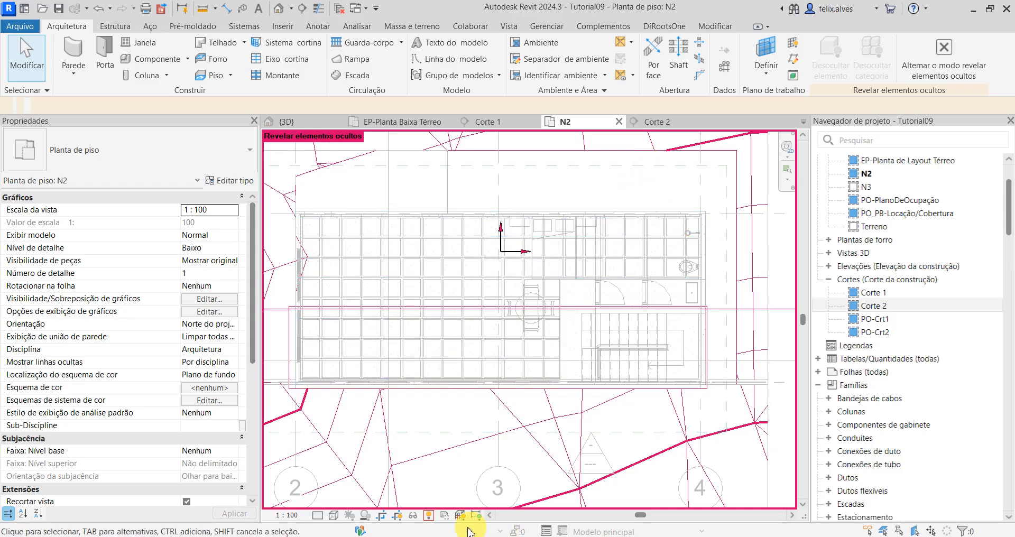
pyautogui.click(431, 517)
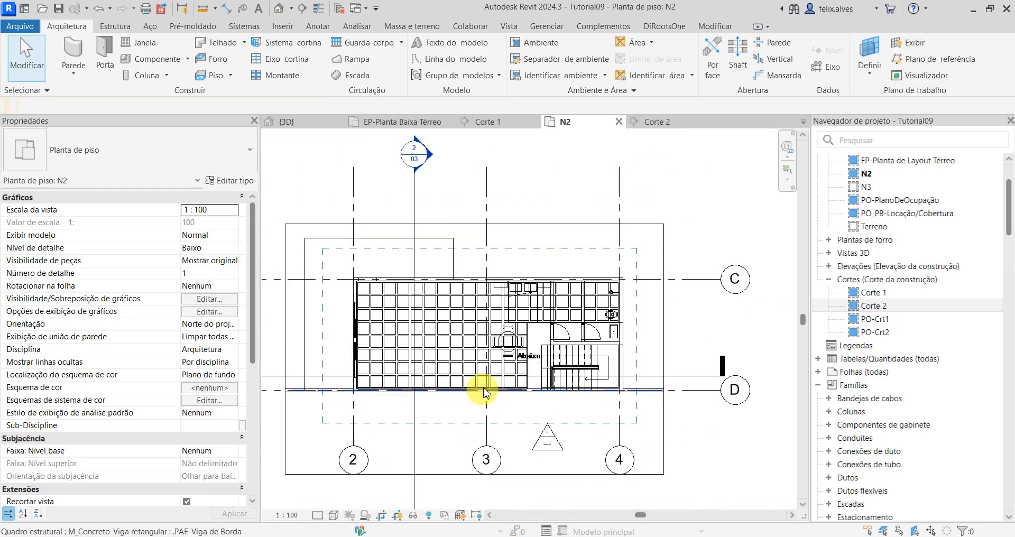
# Step: Set the N2 floor plan's visual style to Linha oculta and check the slab around the stair
pyautogui.click(334, 516)
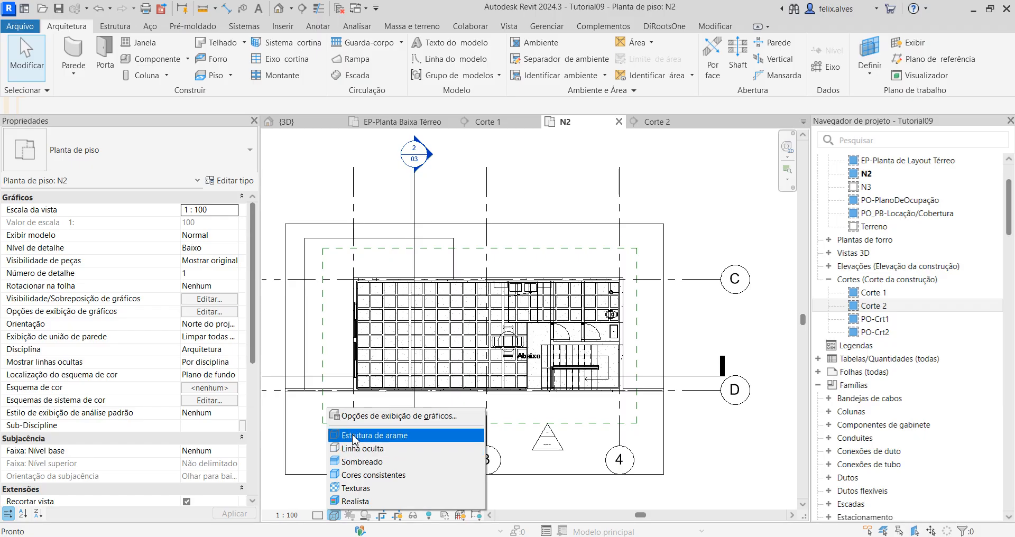
pyautogui.click(354, 439)
pyautogui.scroll(3, 544, 363)
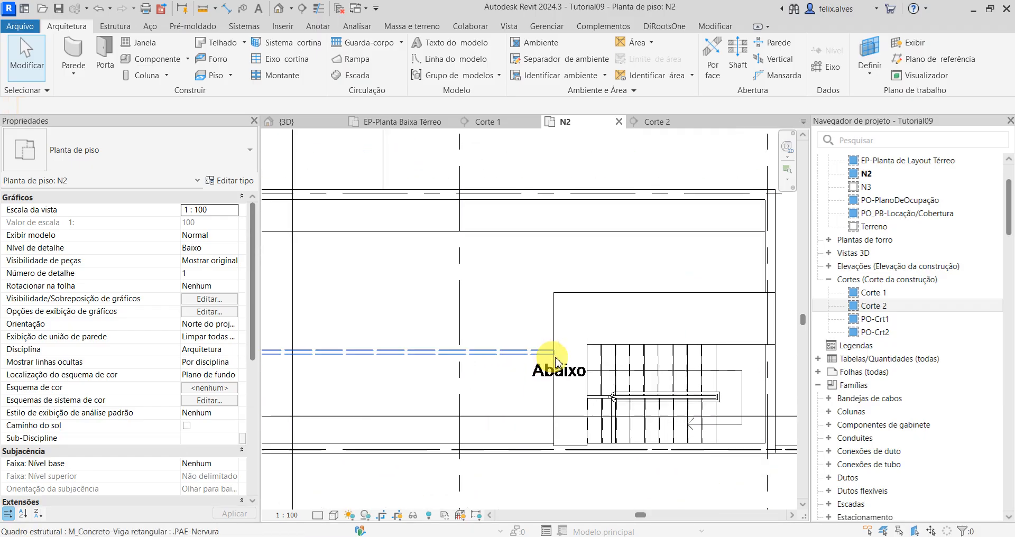
pyautogui.scroll(-2, 551, 286)
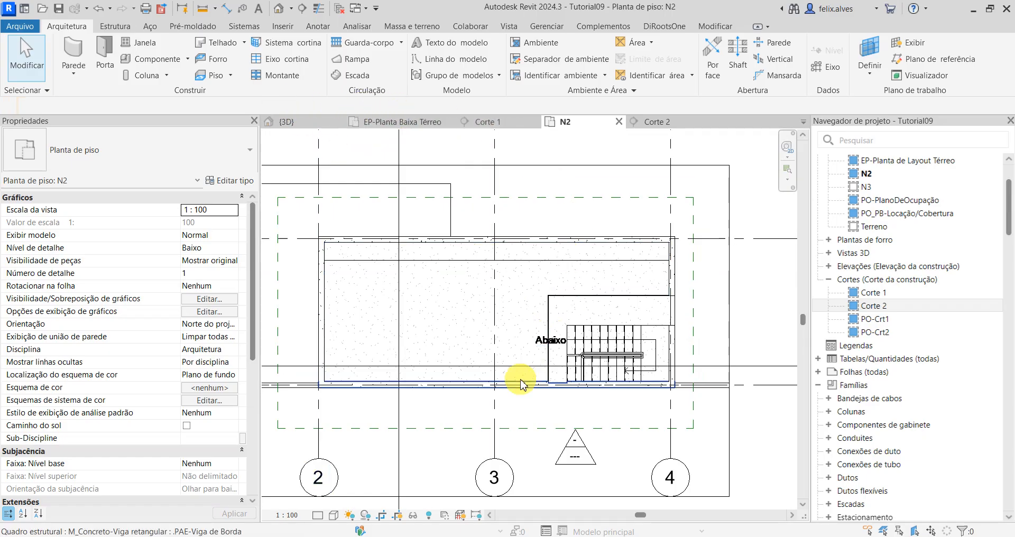
pyautogui.scroll(1, 721, 272)
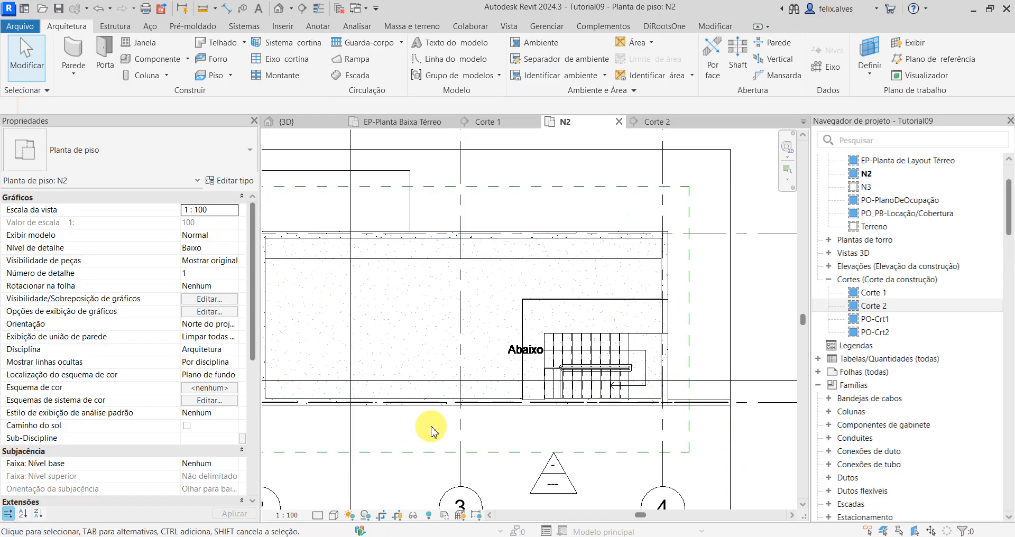
pyautogui.moveTo(431, 431); pyautogui.dragTo(472, 429, button='middle')
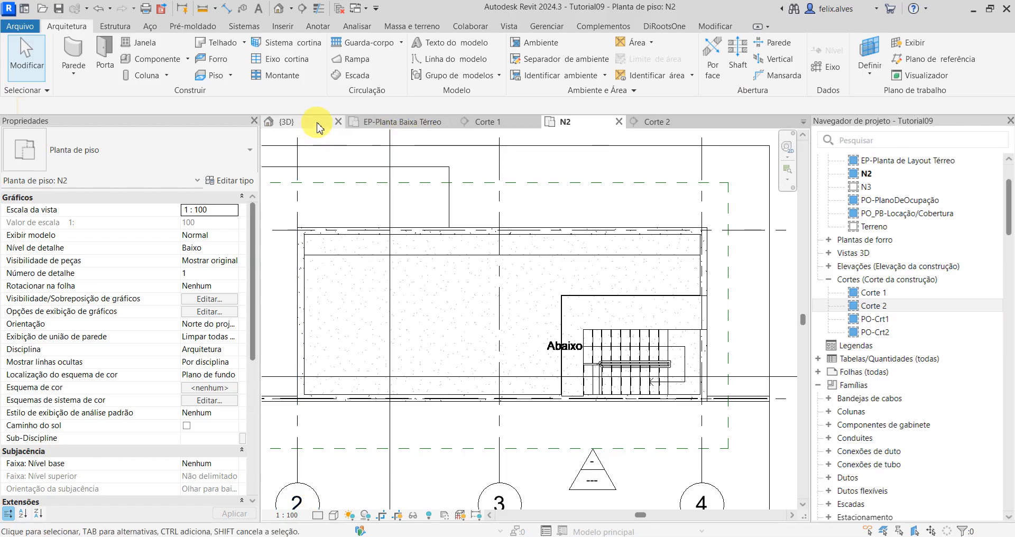
# Step: Rename the N2 floor plan as EP-Planta de Cobertura, renaming the corresponding level and views too
pyautogui.rightClick(867, 174)
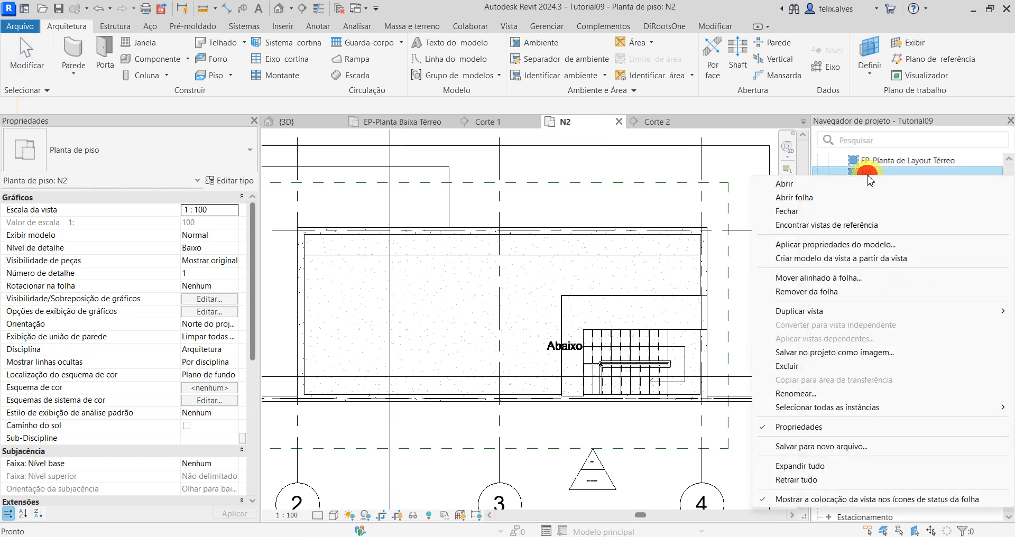
pyautogui.click(824, 395)
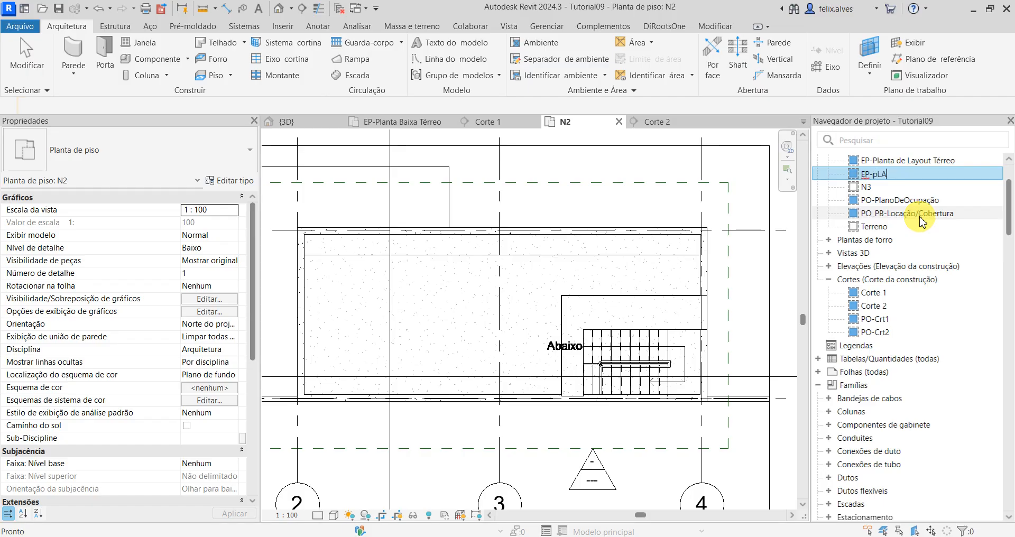
pyautogui.press('capslock')
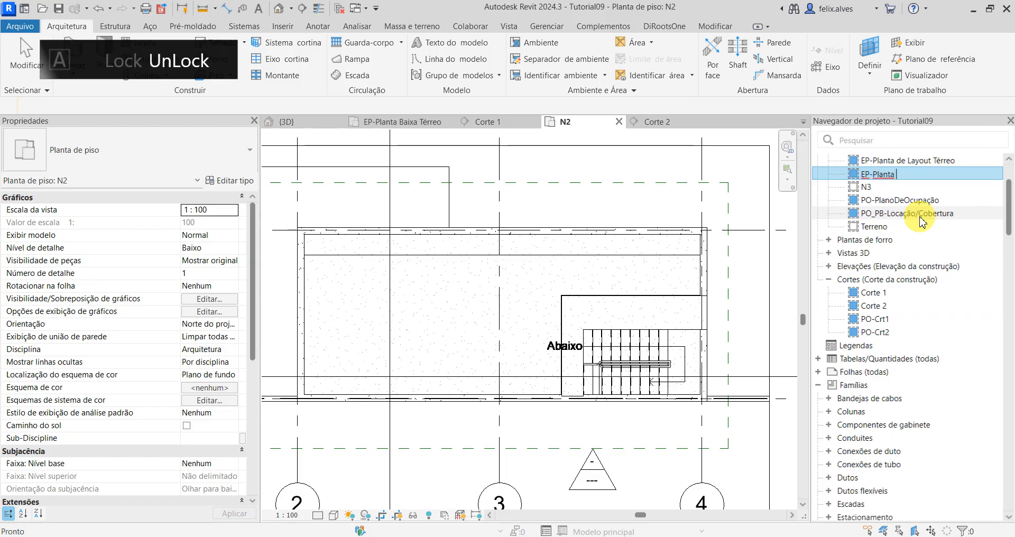
pyautogui.write('de Cobertura')
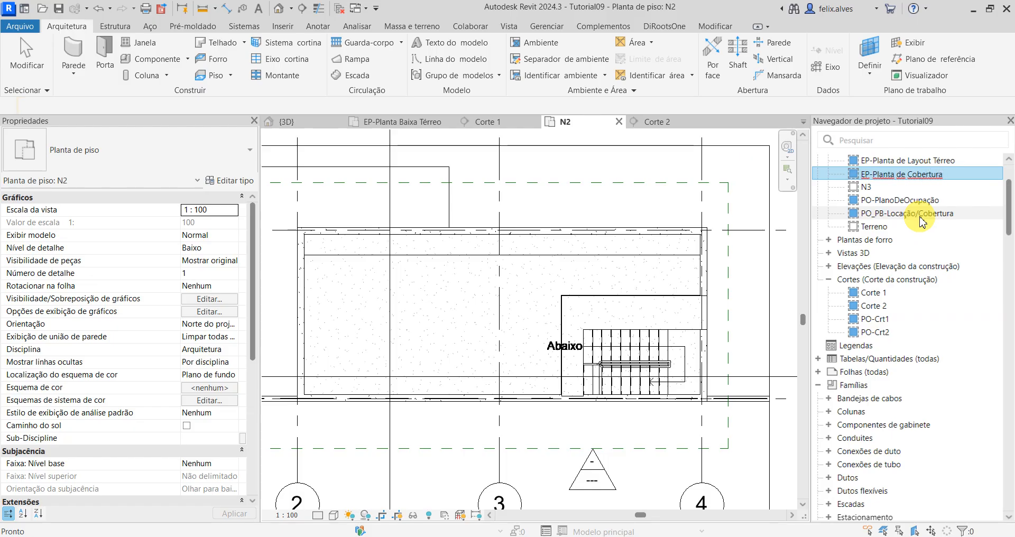
pyautogui.click(921, 218)
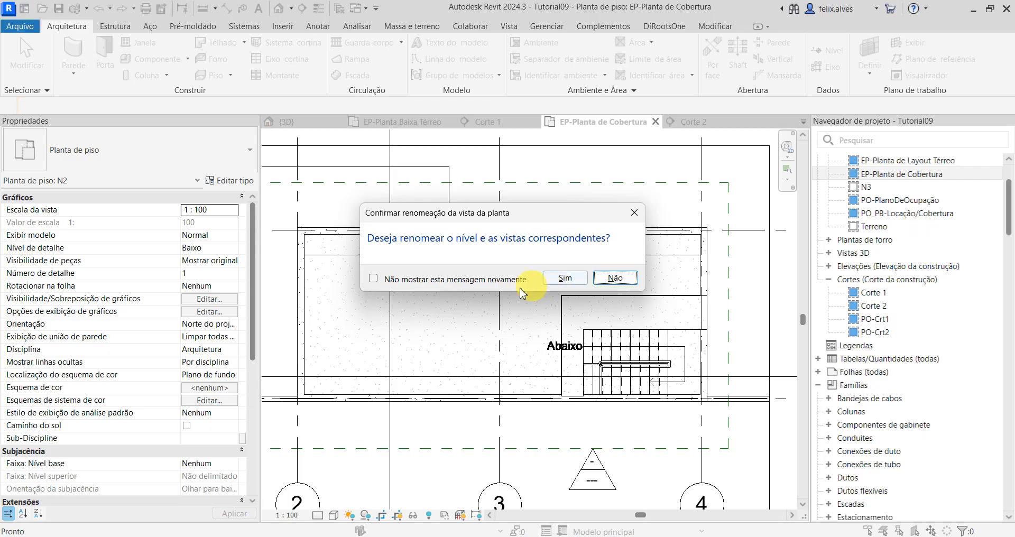
pyautogui.click(582, 282)
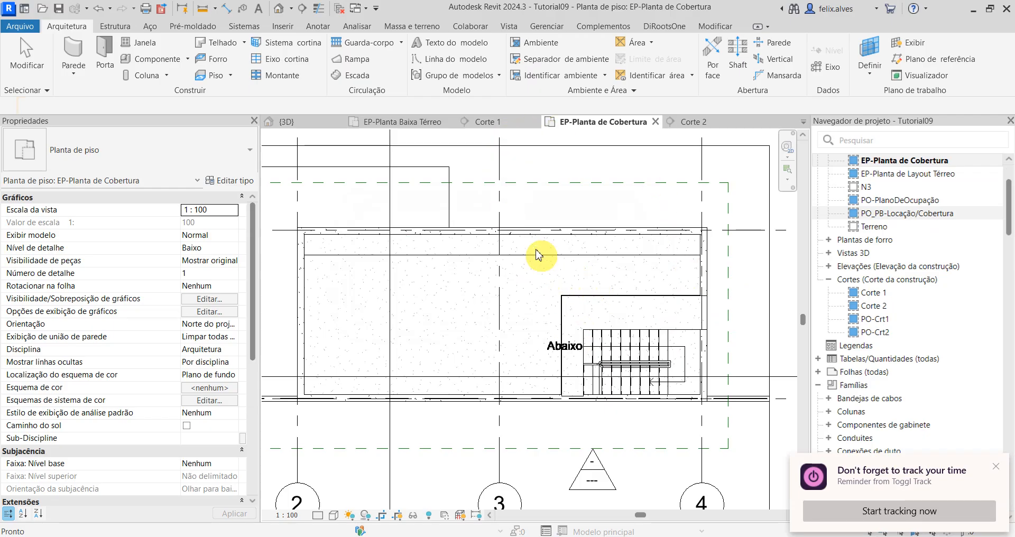
# Step: In the 3D view, attach the tops of the two connected .PAE-Parede 15CM walls by the stair to the .PAE-Viga Faixa floor
pyautogui.click(317, 122)
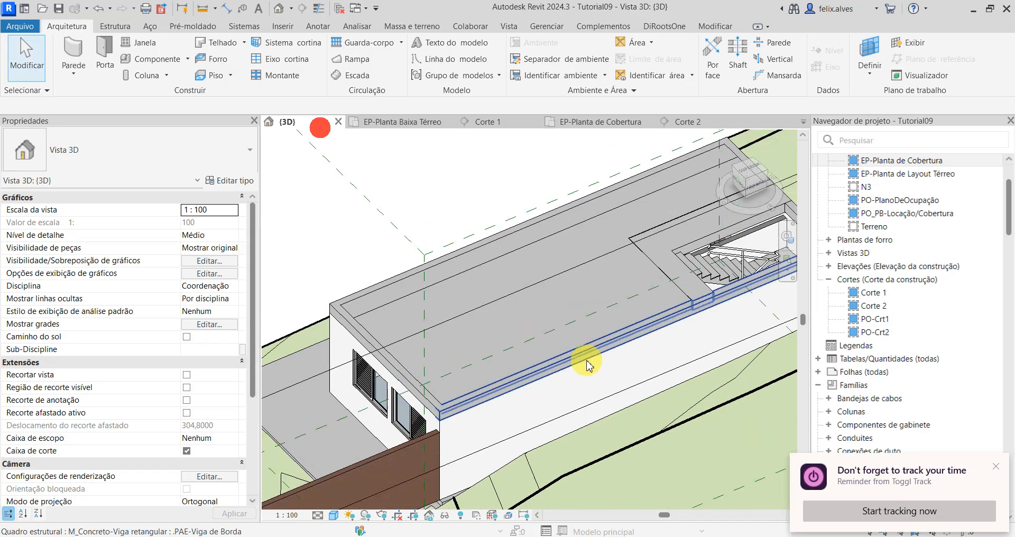
pyautogui.scroll(3, 721, 268)
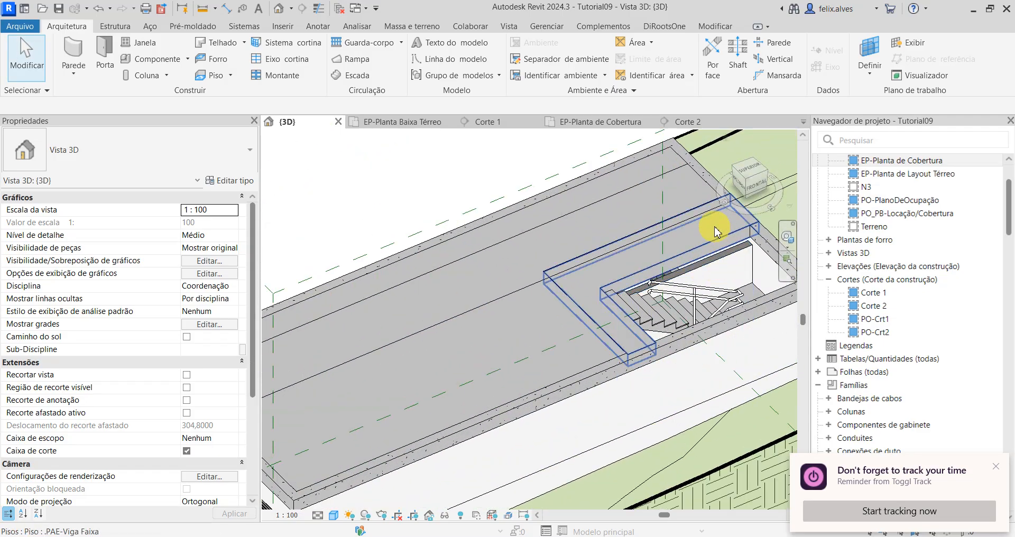
pyautogui.scroll(-3, 717, 230)
pyautogui.scroll(2, 714, 296)
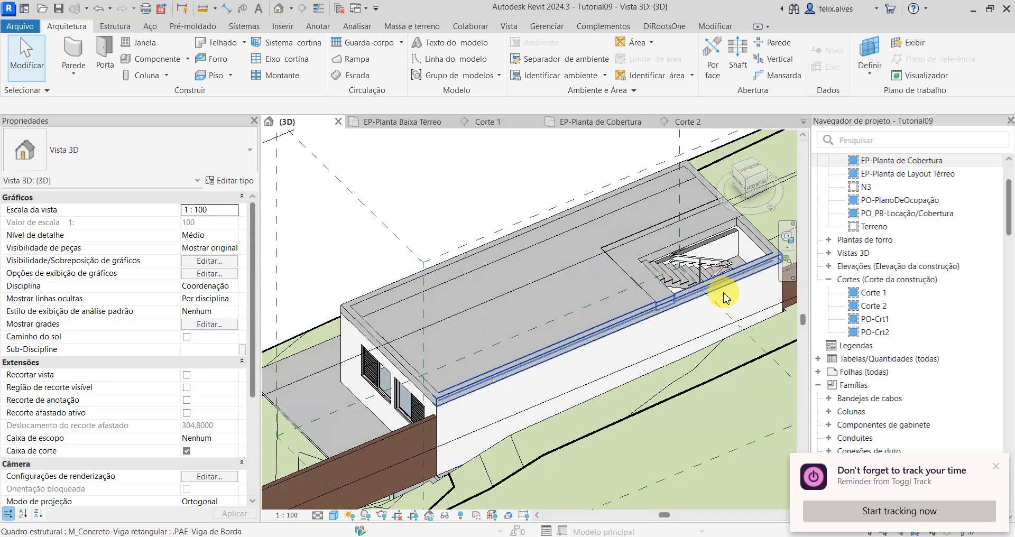
pyautogui.scroll(3, 711, 312)
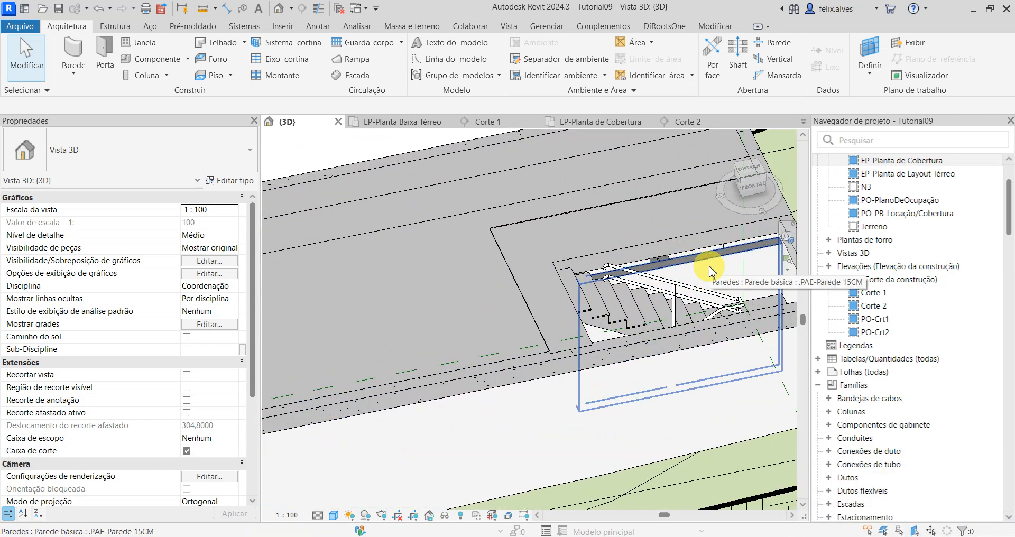
pyautogui.press('Tab')
pyautogui.press('Tab')
pyautogui.press('Tab')
pyautogui.click(713, 268)
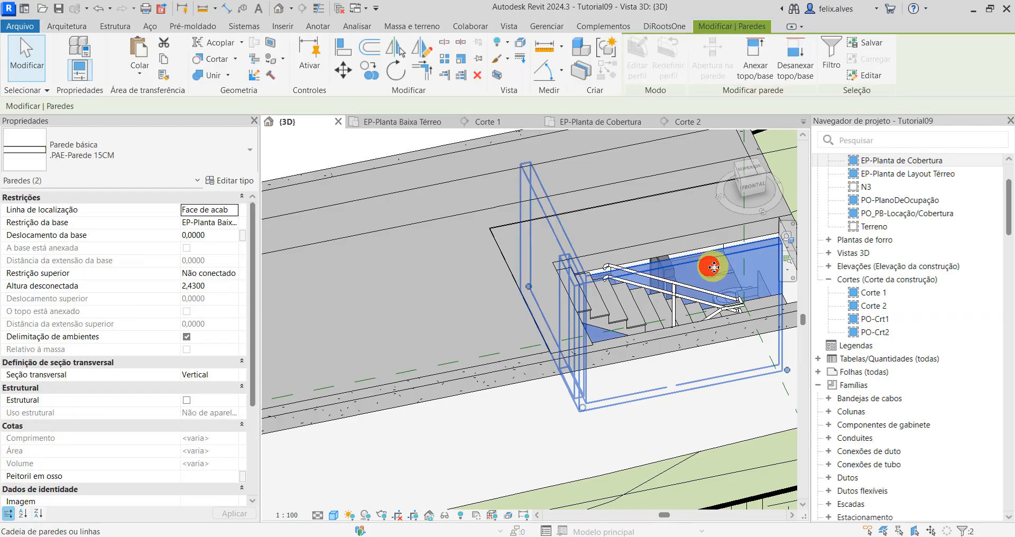
pyautogui.click(755, 53)
pyautogui.click(687, 243)
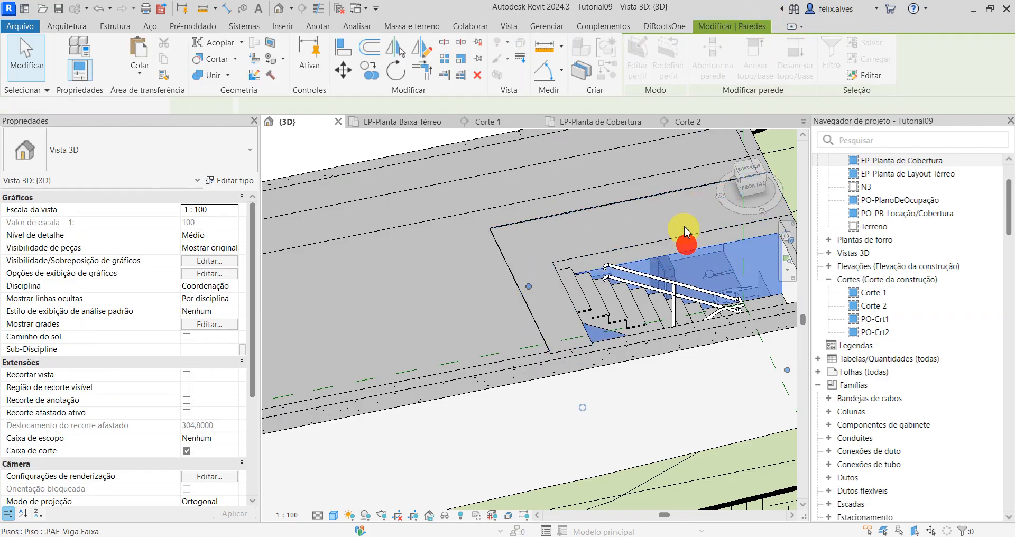
pyautogui.press('Escape')
pyautogui.scroll(-2, 716, 304)
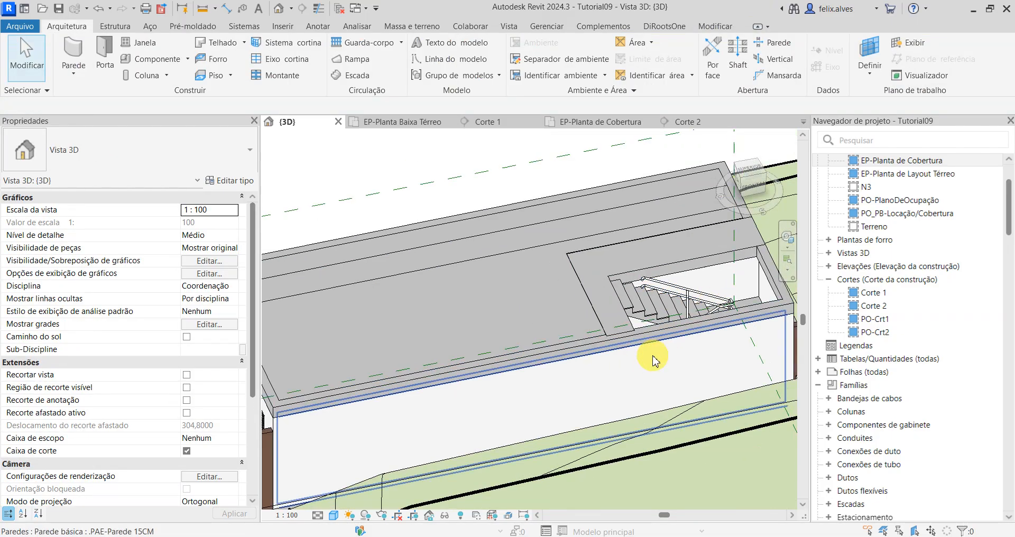
pyautogui.scroll(-1, 654, 357)
pyautogui.keyDown('shift'); pyautogui.moveTo(468, 355); pyautogui.dragTo(496, 357, button='middle'); pyautogui.keyUp('shift')
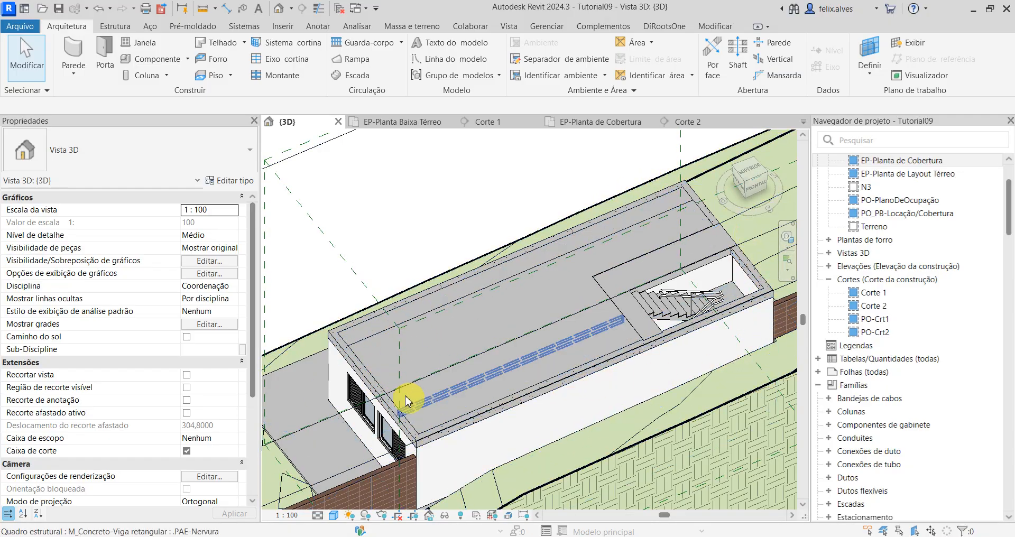
pyautogui.scroll(2, 370, 346)
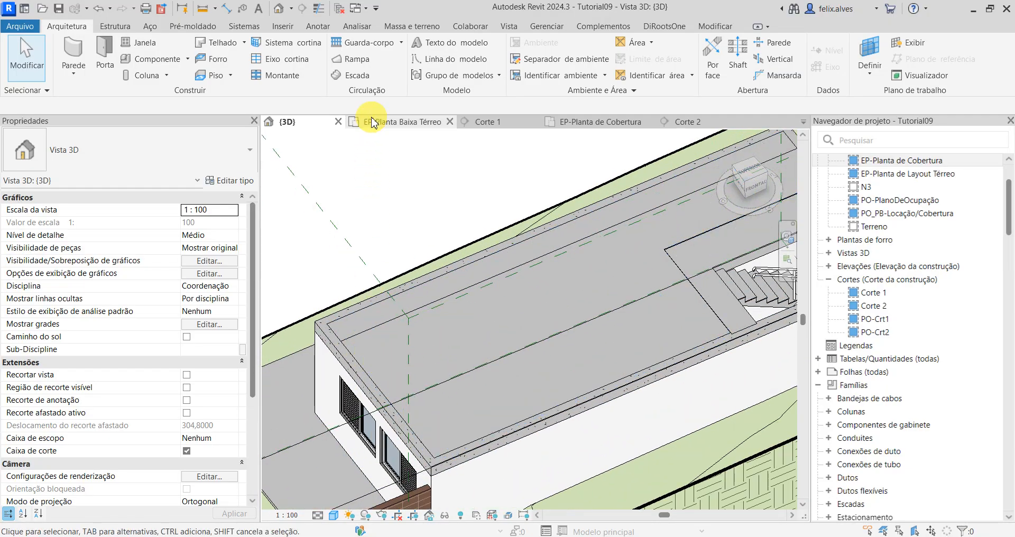
pyautogui.scroll(-2, 420, 267)
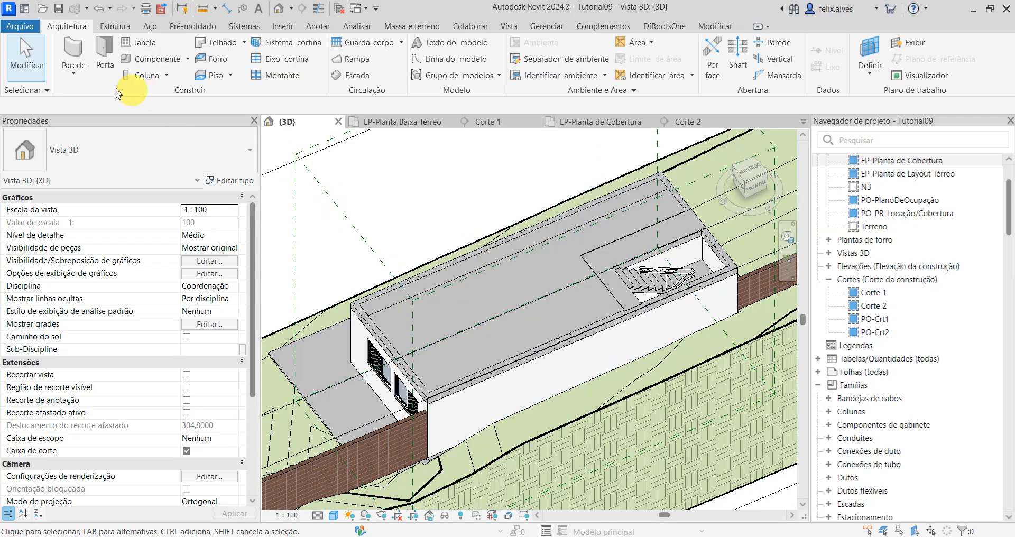
# Step: Start an architectural wall with the rectangle shape in the EP-Planta de Cobertura plan
pyautogui.click(83, 72)
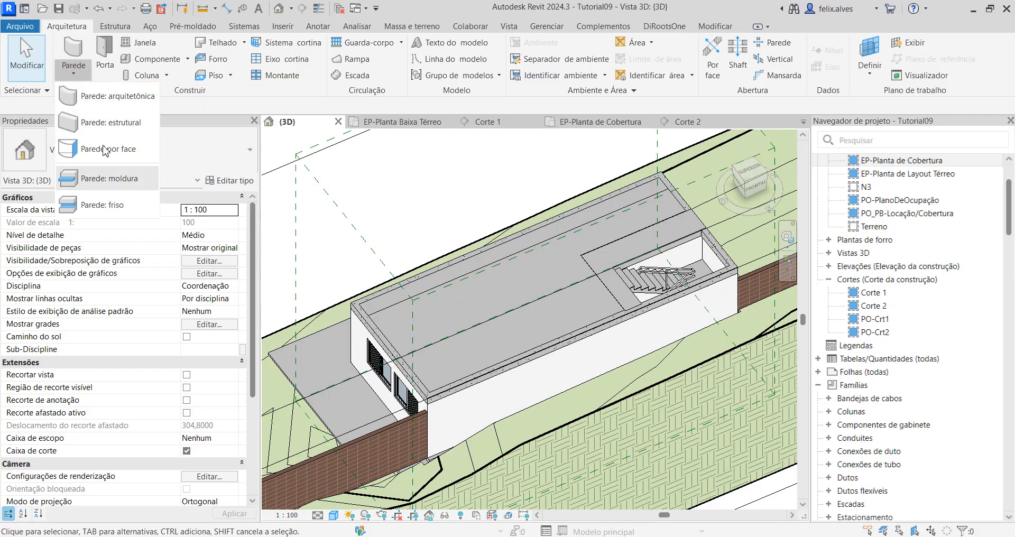
pyautogui.click(99, 104)
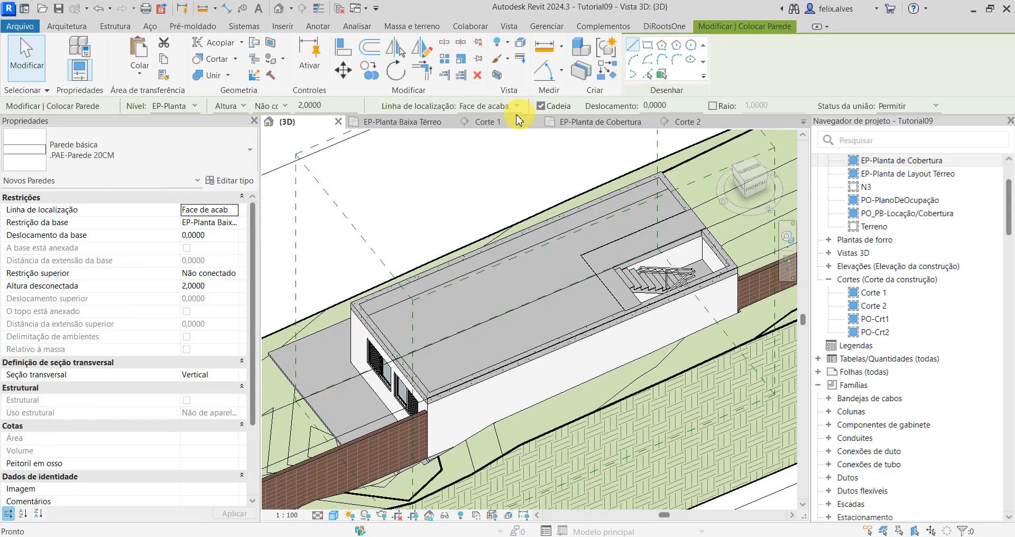
pyautogui.click(587, 125)
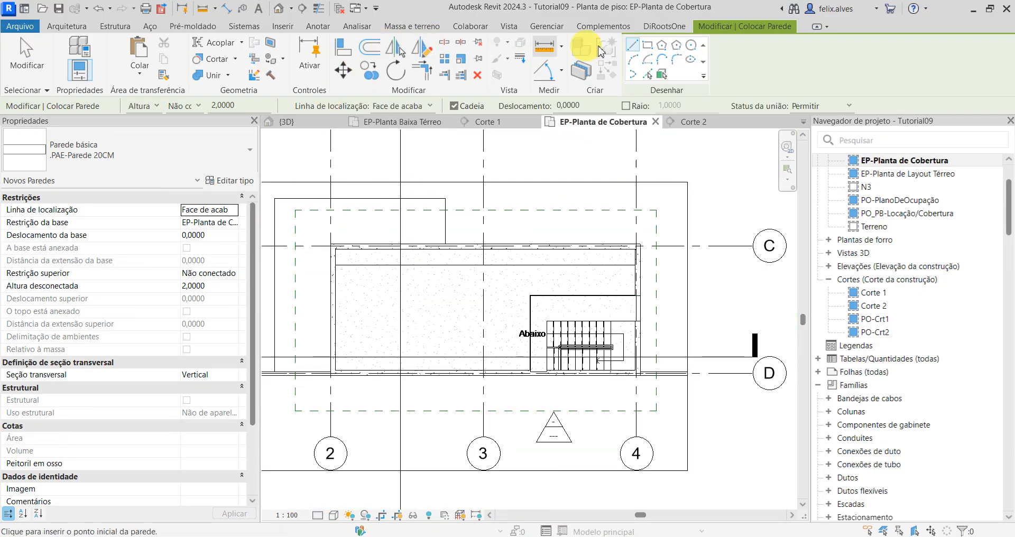
pyautogui.click(647, 47)
pyautogui.scroll(3, 336, 247)
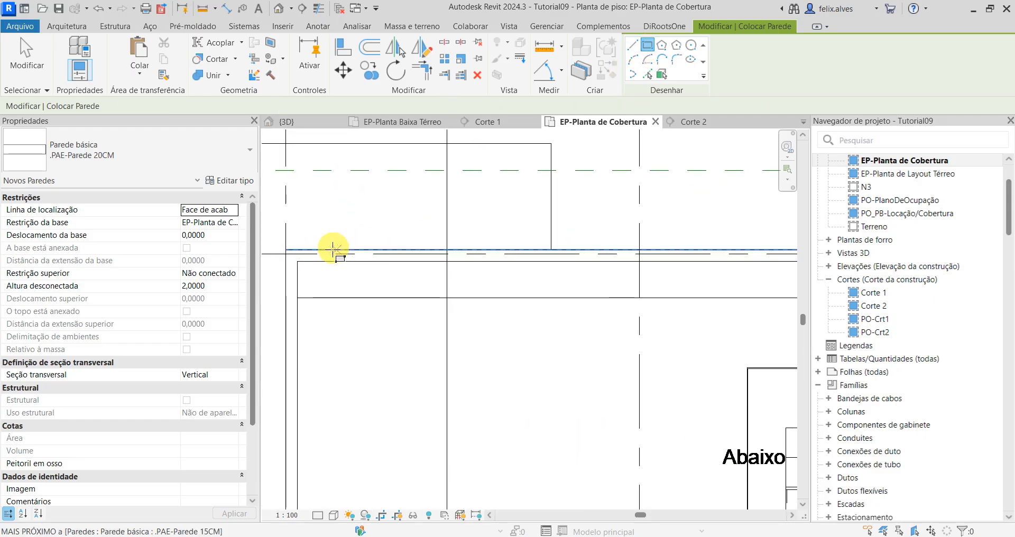
pyautogui.click(284, 247)
pyautogui.scroll(-4, 403, 365)
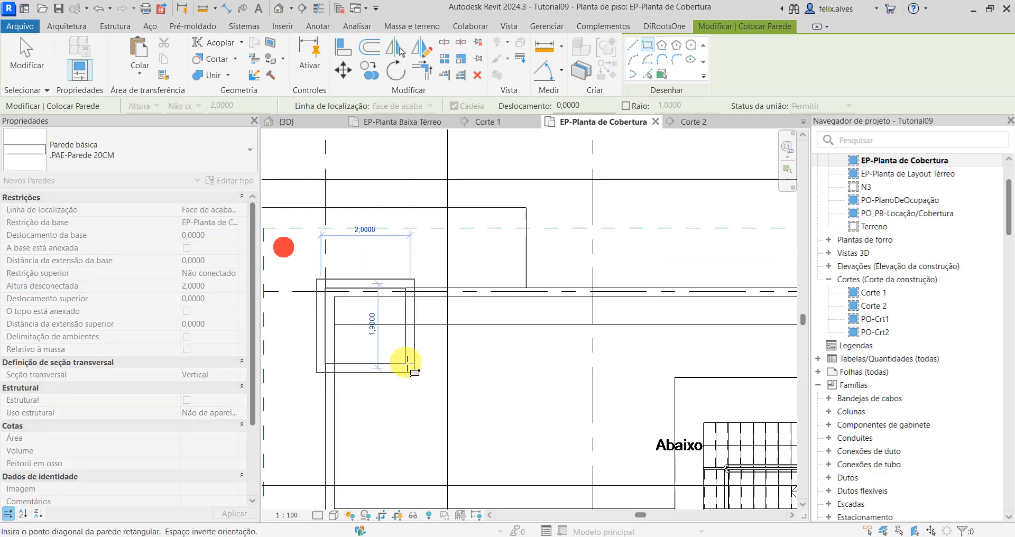
pyautogui.scroll(3, 374, 256)
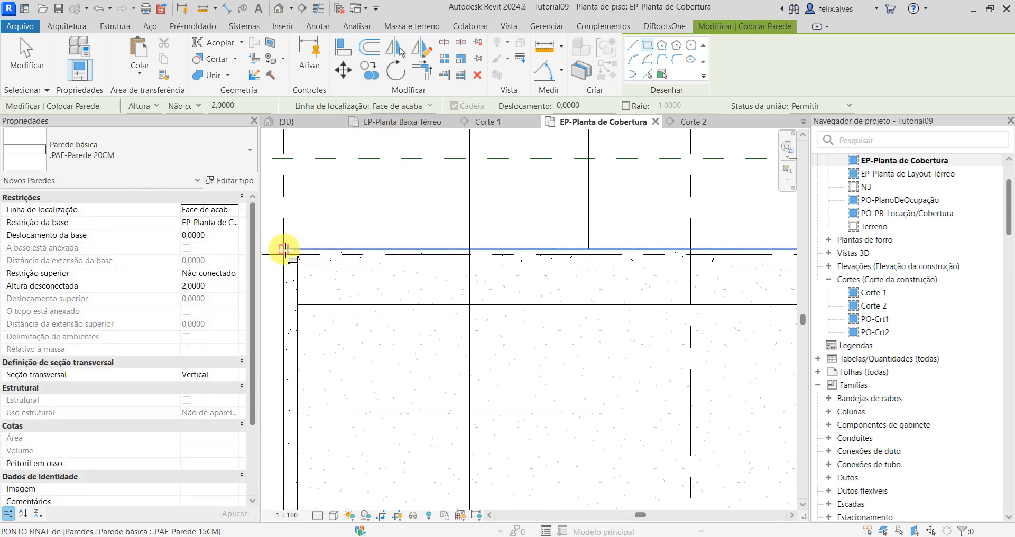
# Step: Draw a rectangle of .PAE-Parede 20CM walls along the slab's outer edge between opposite corners, with location line Face de acabamento: Interna
pyautogui.click(428, 107)
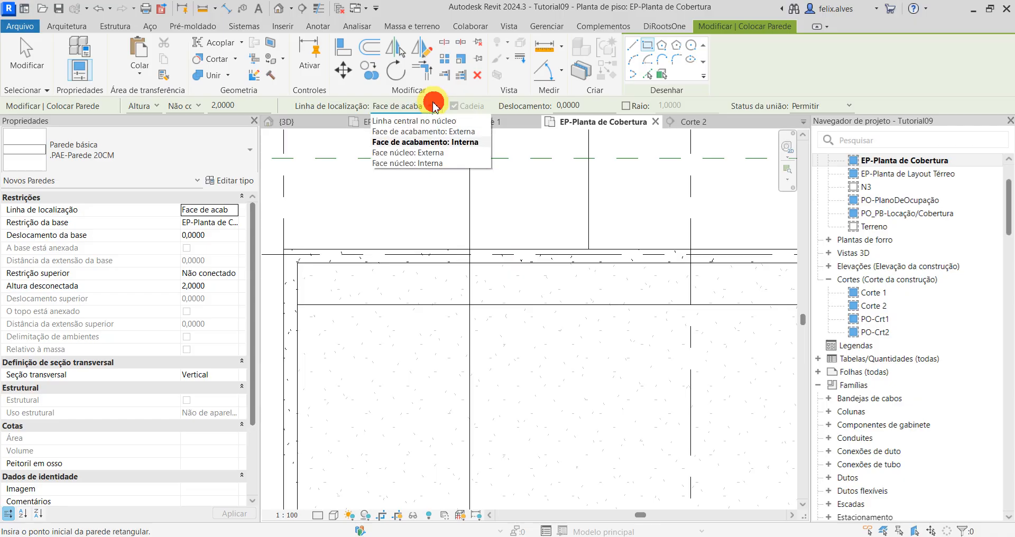
pyautogui.click(433, 142)
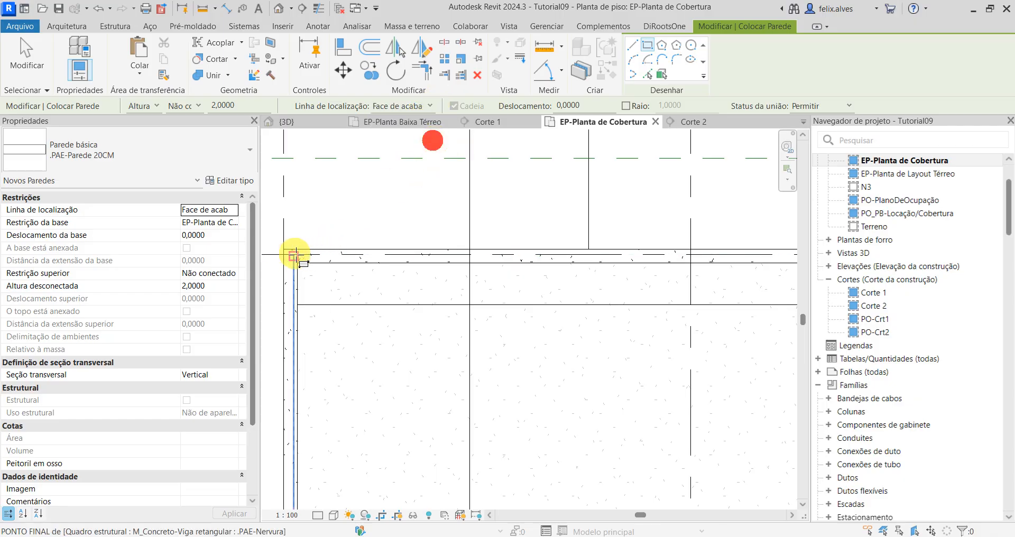
pyautogui.click(281, 246)
pyautogui.scroll(3, 447, 349)
pyautogui.scroll(-2, 448, 356)
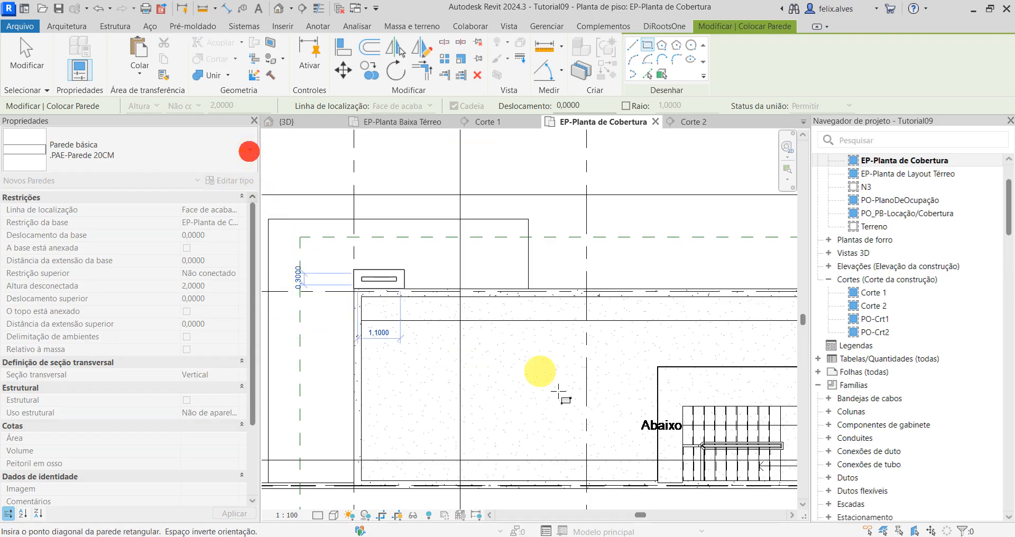
pyautogui.scroll(-2, 608, 468)
pyautogui.moveTo(627, 435); pyautogui.dragTo(534, 353, button='middle')
pyautogui.scroll(1, 647, 398)
pyautogui.scroll(3, 637, 397)
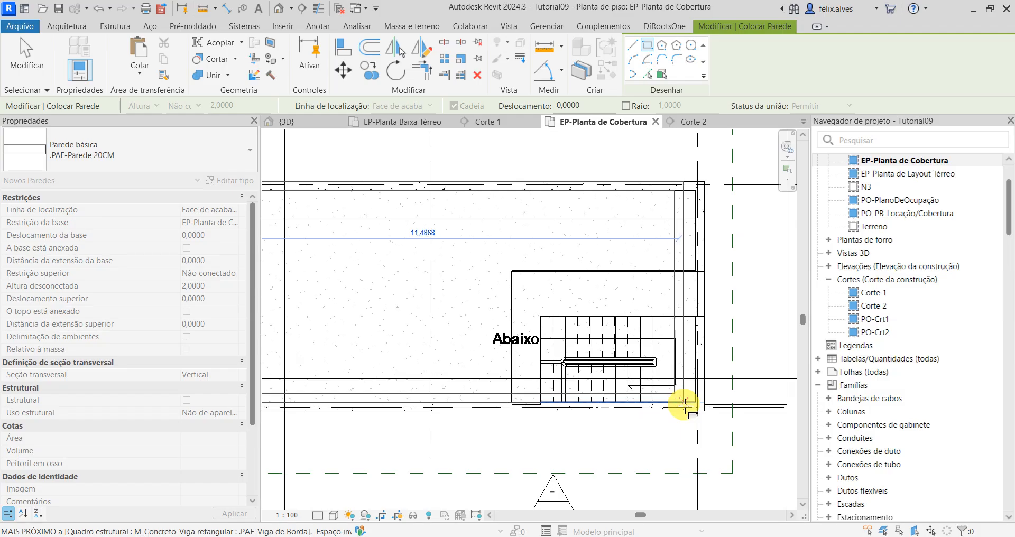
pyautogui.click(720, 415)
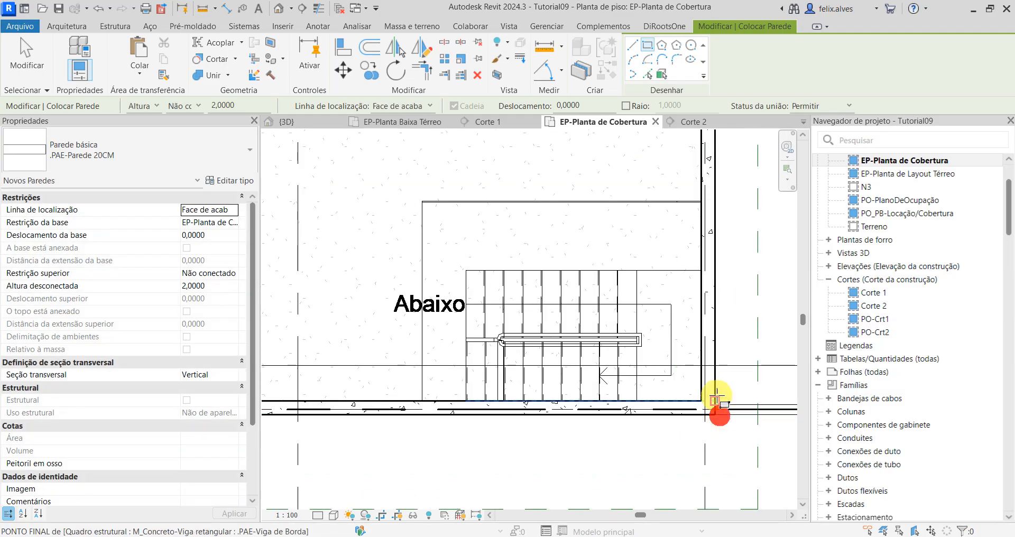
pyautogui.press('Escape')
pyautogui.press('Escape')
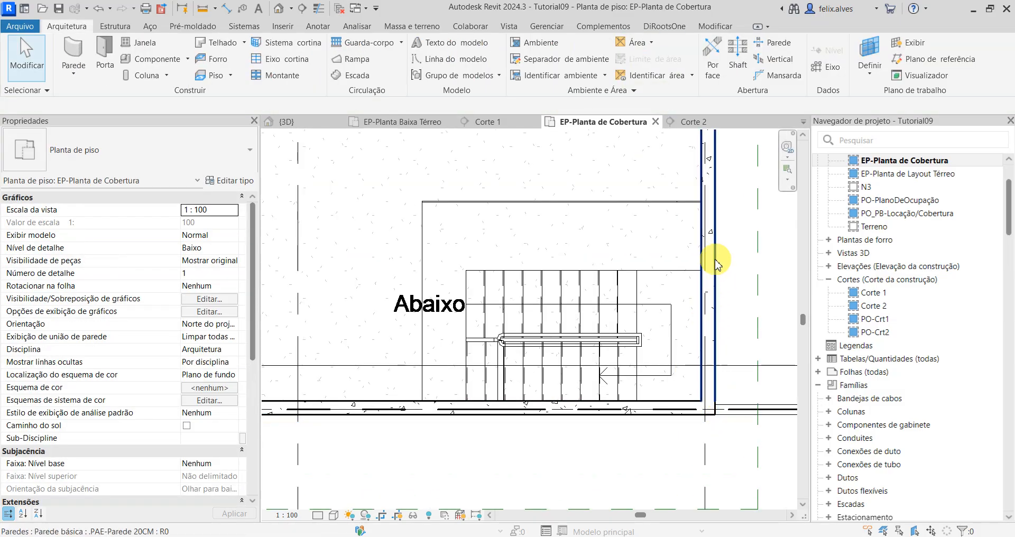
# Step: Change the whole chain of four new perimeter walls to type .PAE-Parede 15CM
pyautogui.press('Tab')
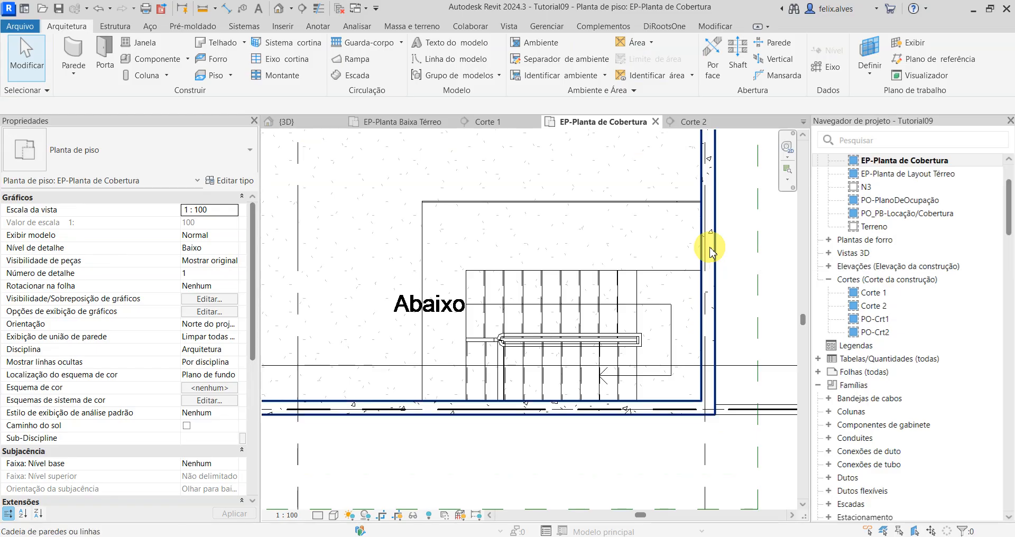
pyautogui.click(711, 249)
pyautogui.click(207, 149)
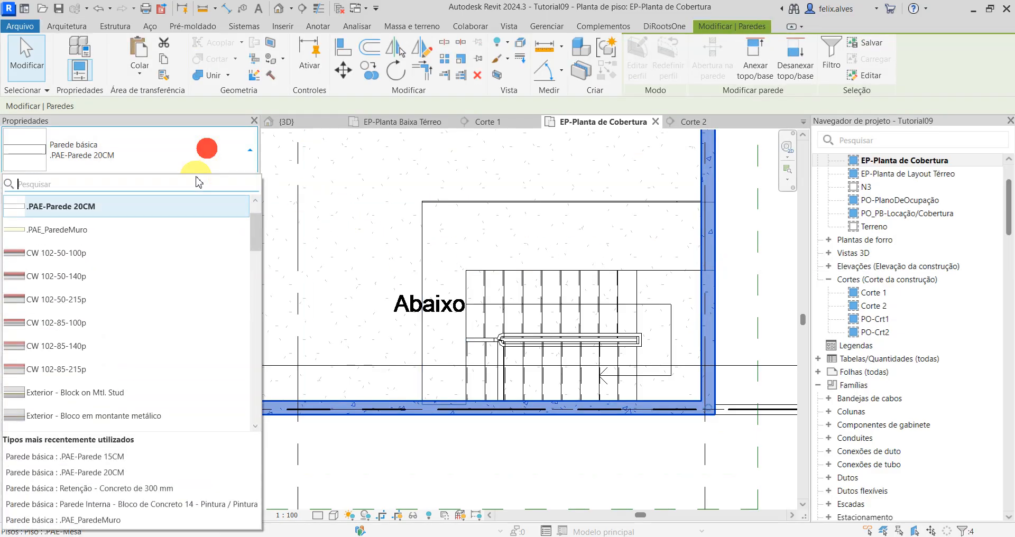
pyautogui.scroll(1, 121, 254)
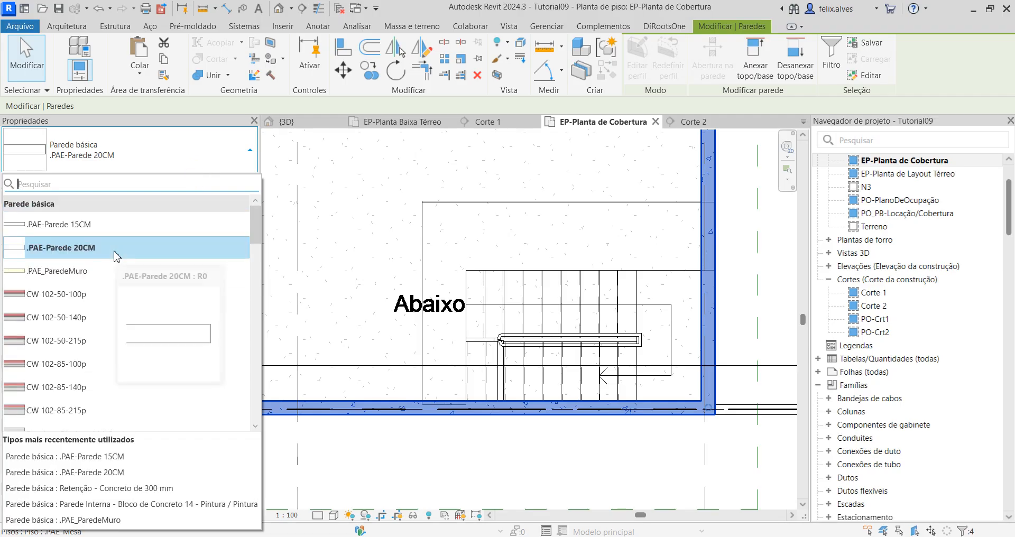
pyautogui.click(122, 225)
pyautogui.press('Escape')
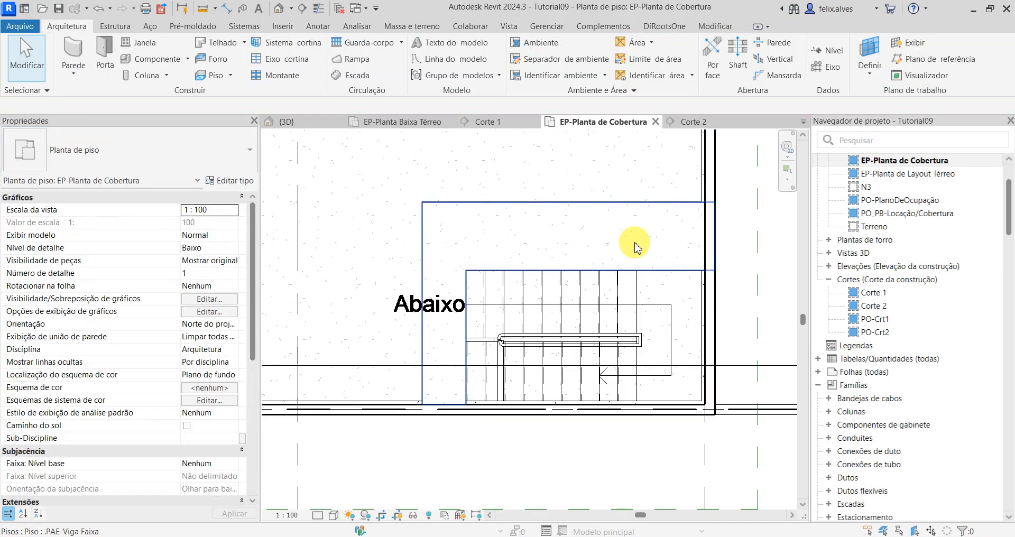
# Step: In the 3D view, set the unconnected height of the four perimeter walls on the roof slab to 0.2000
pyautogui.scroll(-2, 635, 246)
pyautogui.click(284, 120)
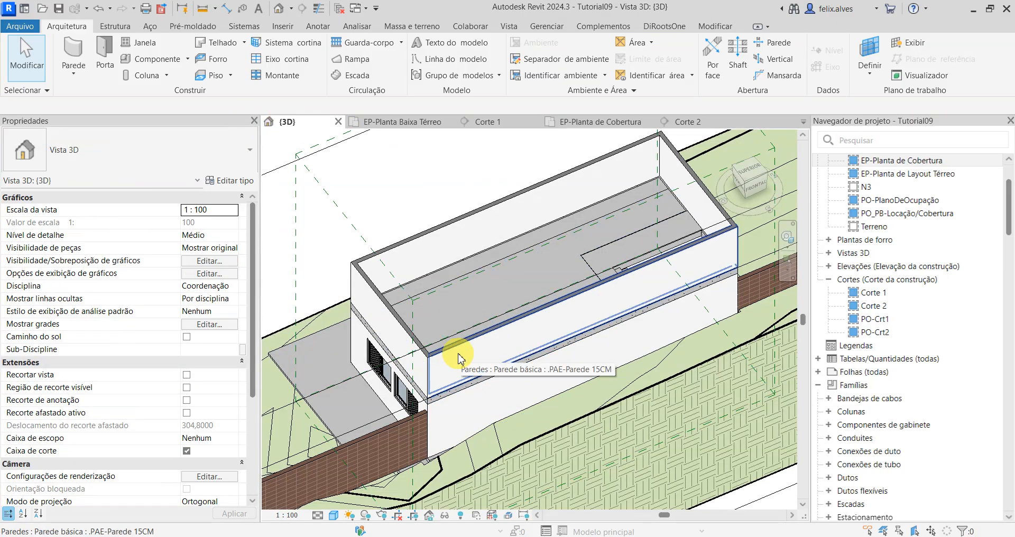
pyautogui.press('Tab')
pyautogui.click(458, 358)
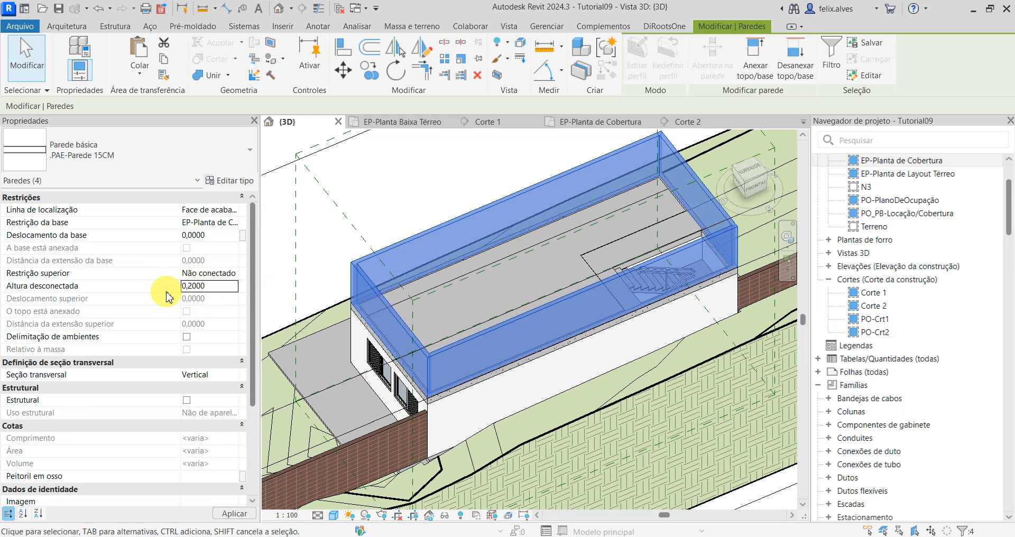
pyautogui.click(231, 515)
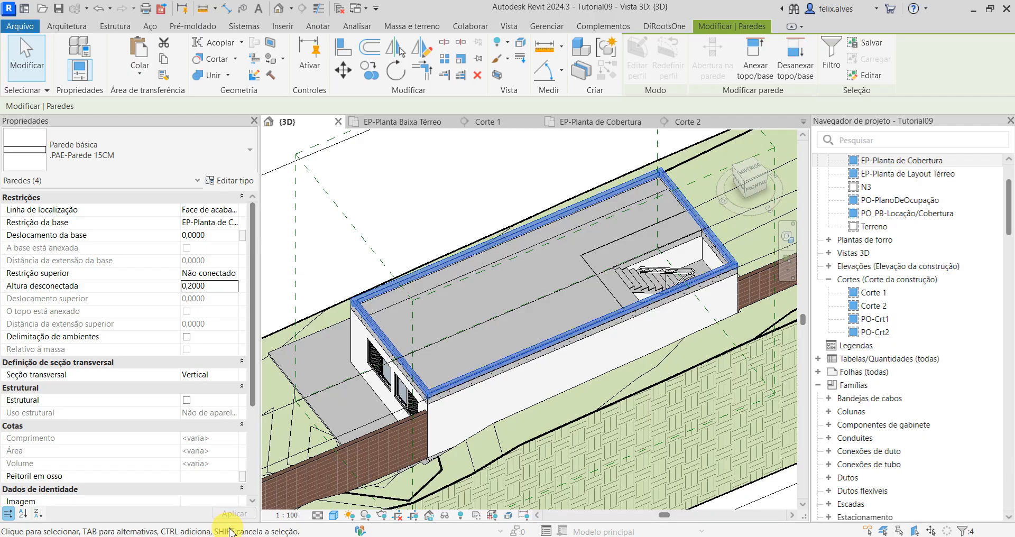
# Step: Inspect the low perimeter walls around the roof slab from several sides in the 3D view
pyautogui.click(427, 187)
pyautogui.scroll(2, 455, 209)
pyautogui.scroll(-3, 555, 270)
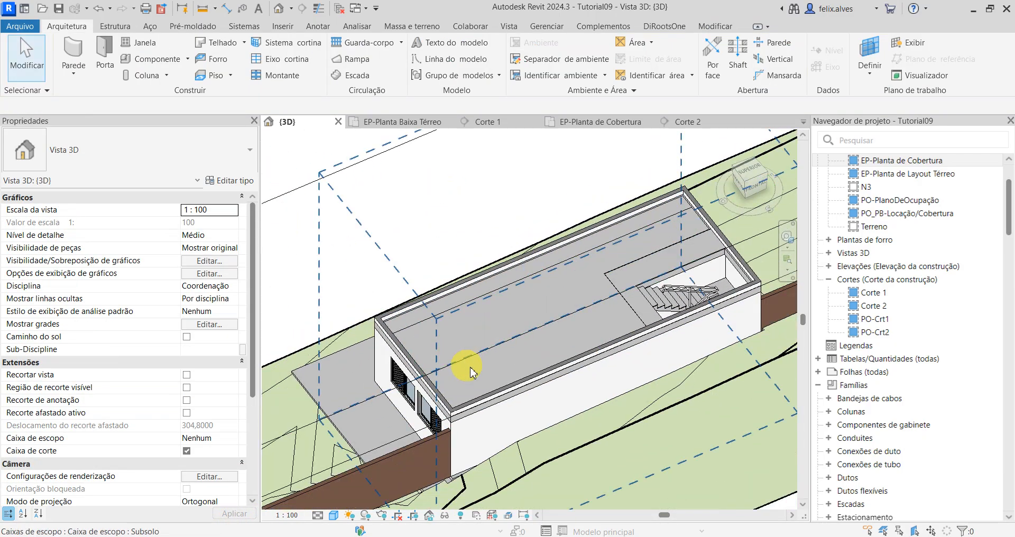
pyautogui.keyDown('shift'); pyautogui.moveTo(404, 423); pyautogui.dragTo(506, 267, button='middle'); pyautogui.keyUp('shift')
pyautogui.scroll(5, 505, 267)
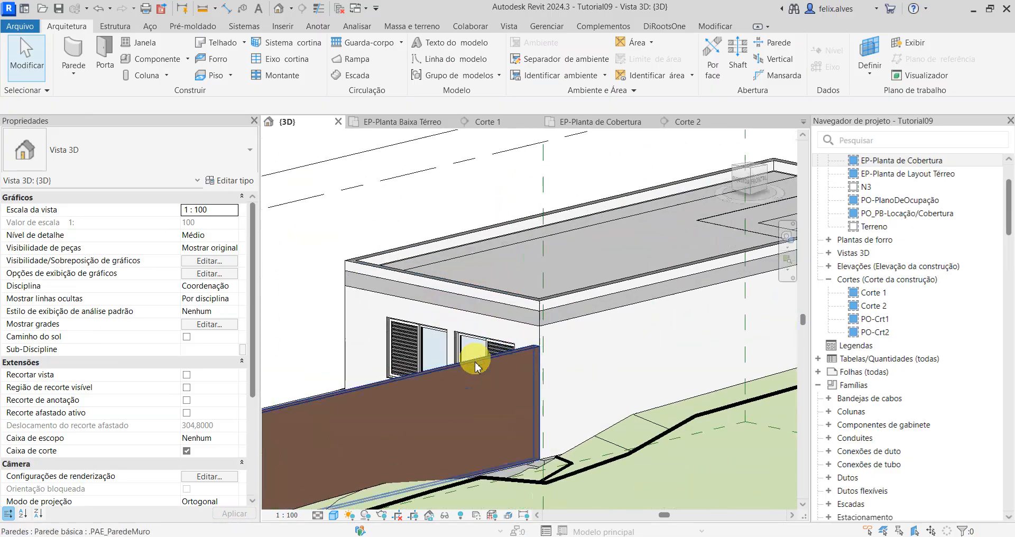
pyautogui.scroll(-2, 501, 276)
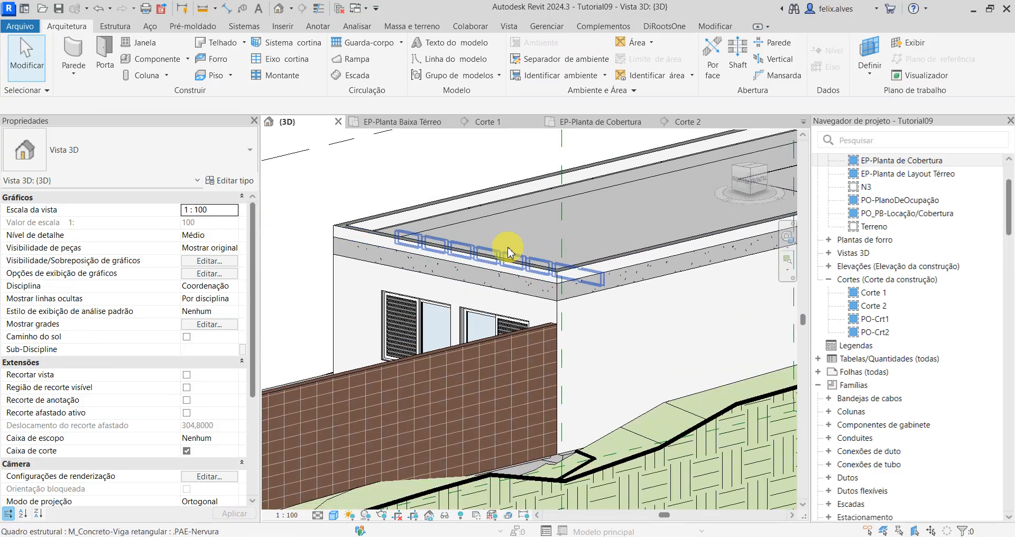
pyautogui.scroll(-2, 513, 251)
pyautogui.keyDown('shift'); pyautogui.moveTo(547, 272); pyautogui.dragTo(552, 329, button='middle'); pyautogui.keyUp('shift')
pyautogui.scroll(-2, 552, 334)
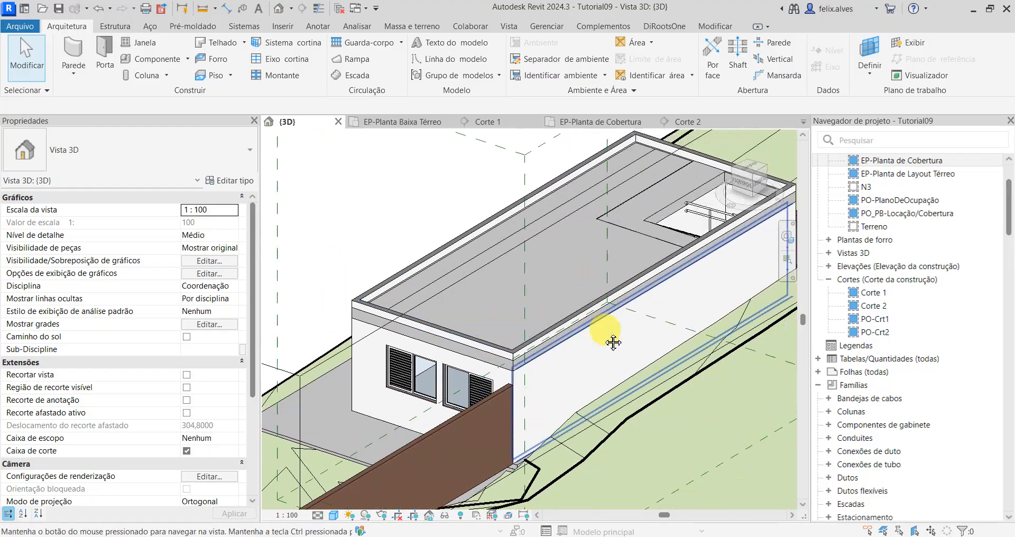
pyautogui.keyDown('shift'); pyautogui.moveTo(673, 334); pyautogui.dragTo(596, 298, button='middle'); pyautogui.keyUp('shift')
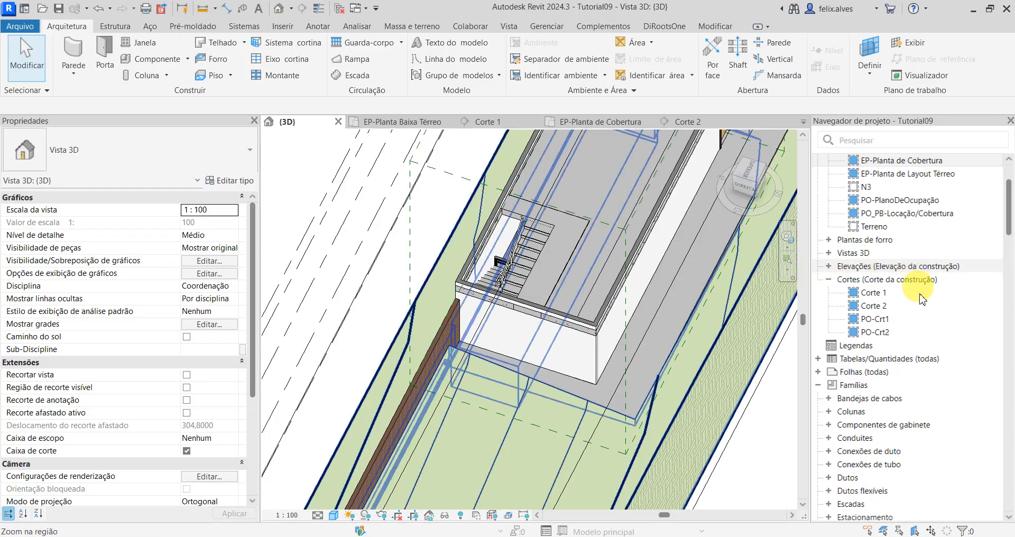
pyautogui.scroll(-10, 889, 430)
pyautogui.scroll(7, 901, 440)
pyautogui.scroll(5, 897, 413)
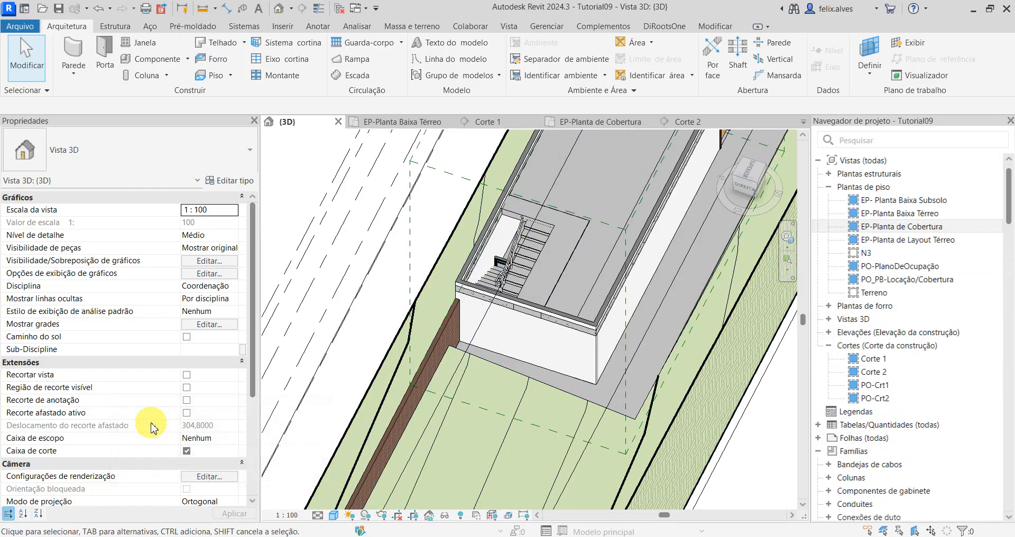
# Step: Open the EP-Planta de Cobertura floor plan with the roof slab in view
pyautogui.moveTo(152, 427)
pyautogui.click(186, 450)
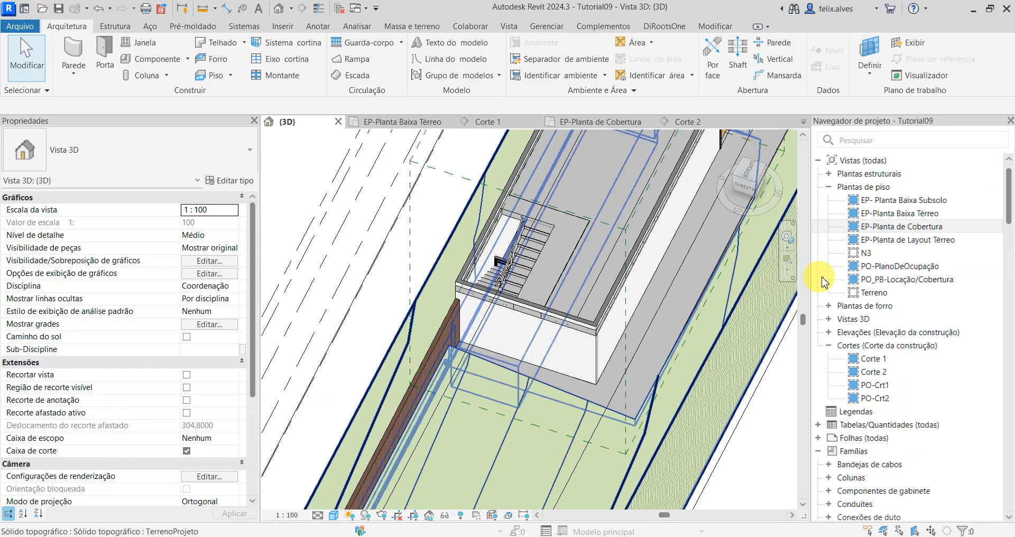
pyautogui.click(866, 255)
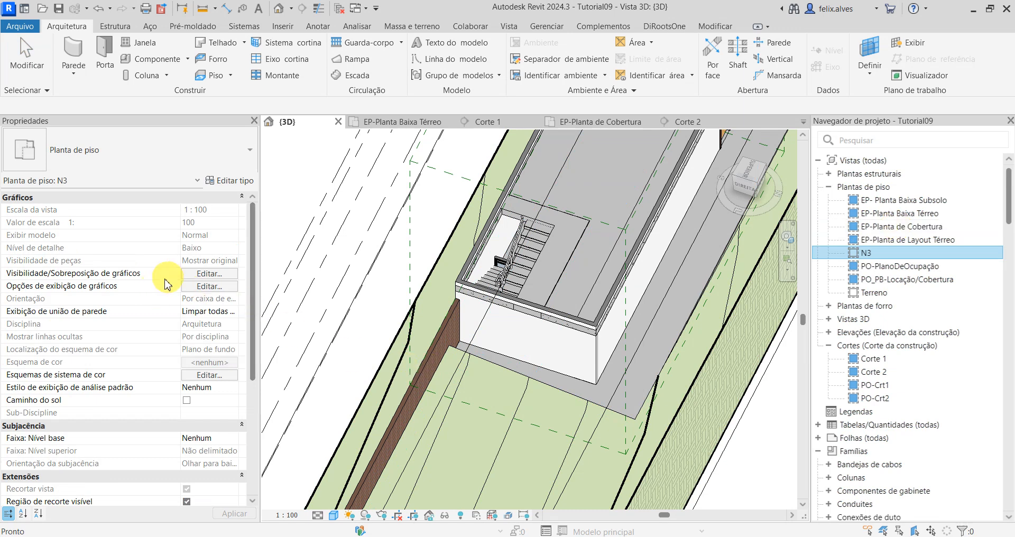
pyautogui.doubleClick(915, 233)
pyautogui.scroll(-2, 460, 255)
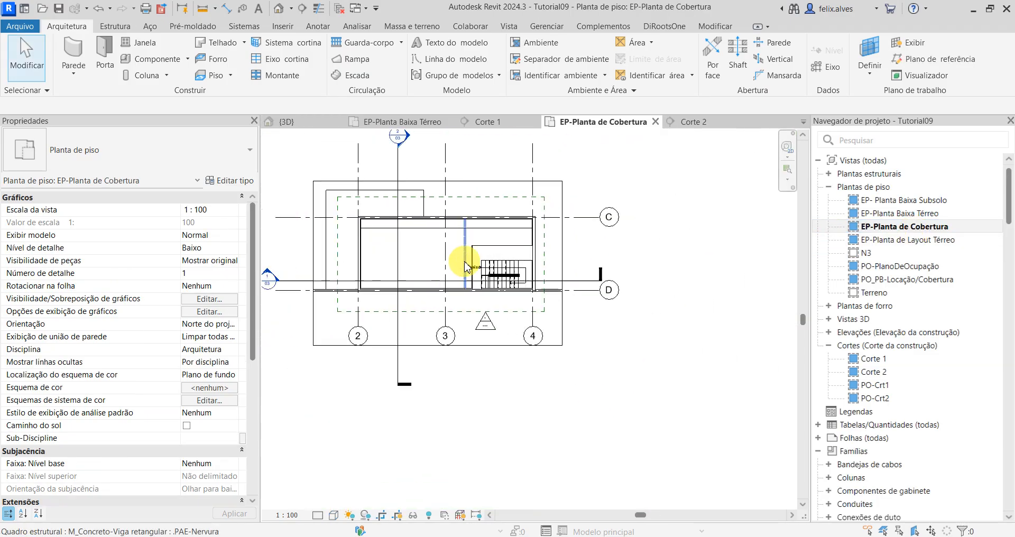
pyautogui.moveTo(465, 256); pyautogui.dragTo(580, 294, button='middle')
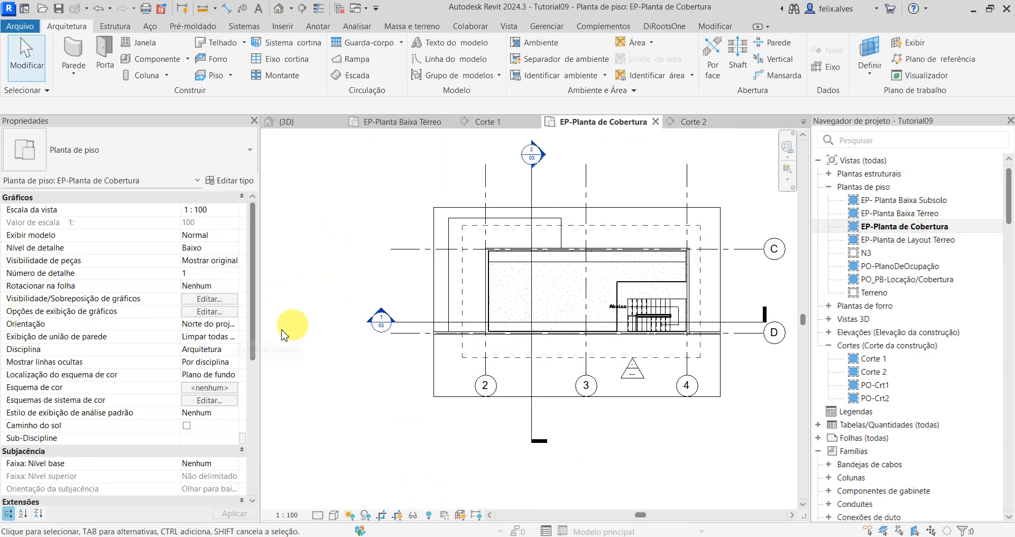
# Step: Assign the NÍVEIS scope box to the EP-Planta de Cobertura plan
pyautogui.scroll(-2, 209, 375)
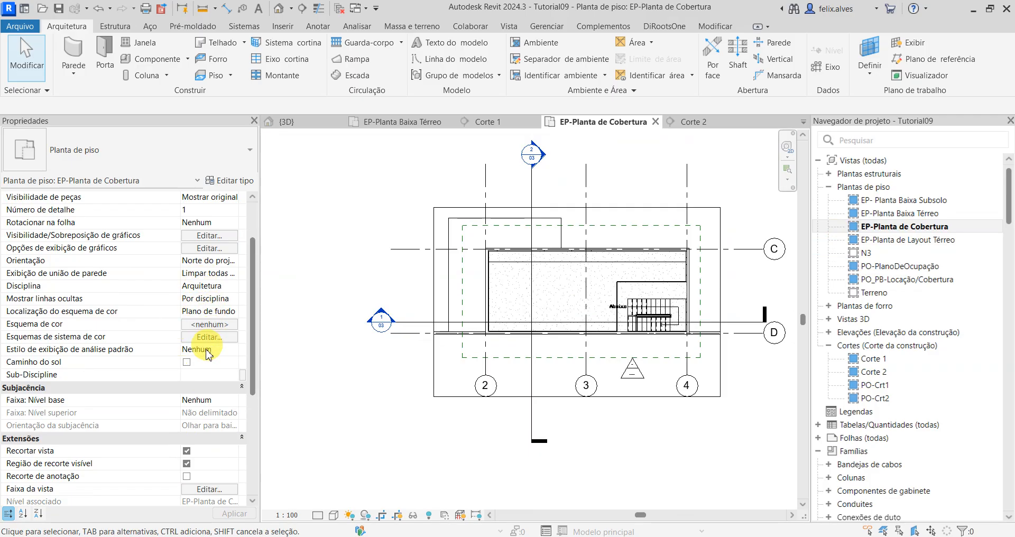
pyautogui.scroll(-2, 204, 394)
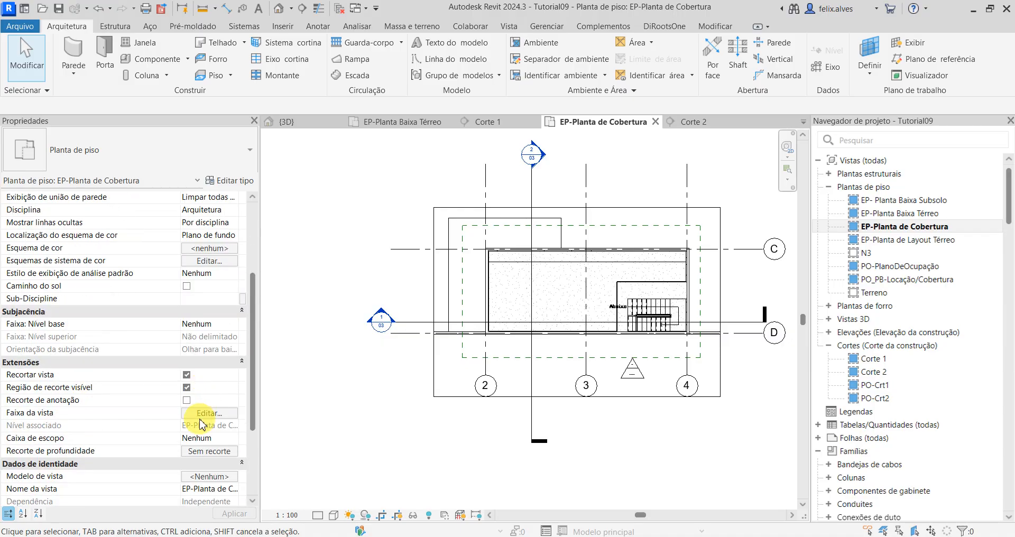
pyautogui.click(233, 442)
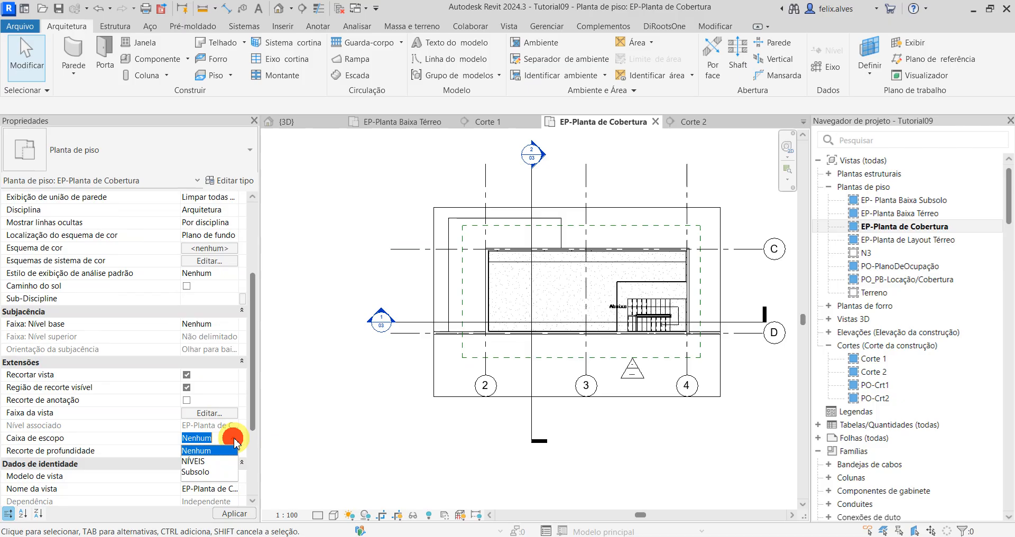
pyautogui.click(203, 461)
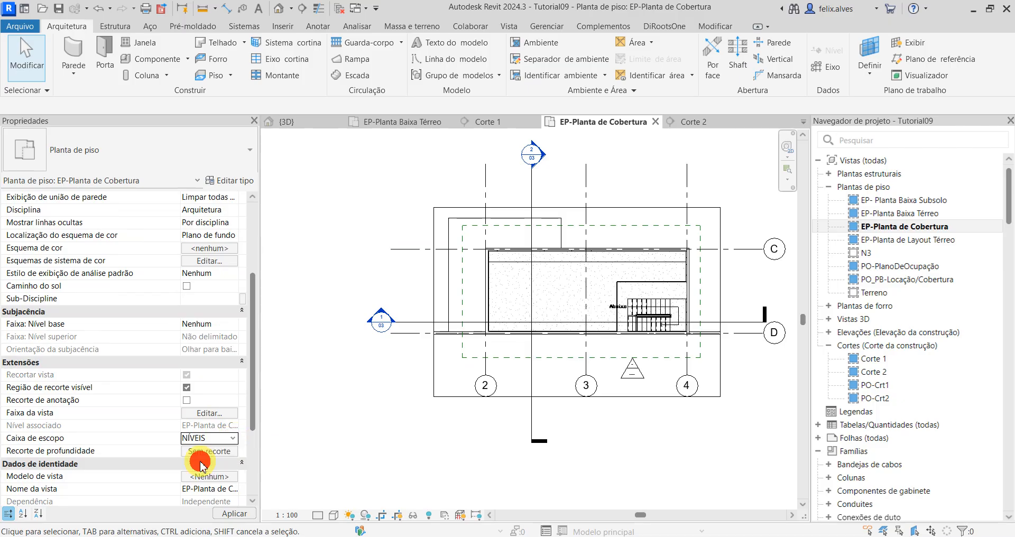
pyautogui.click(234, 514)
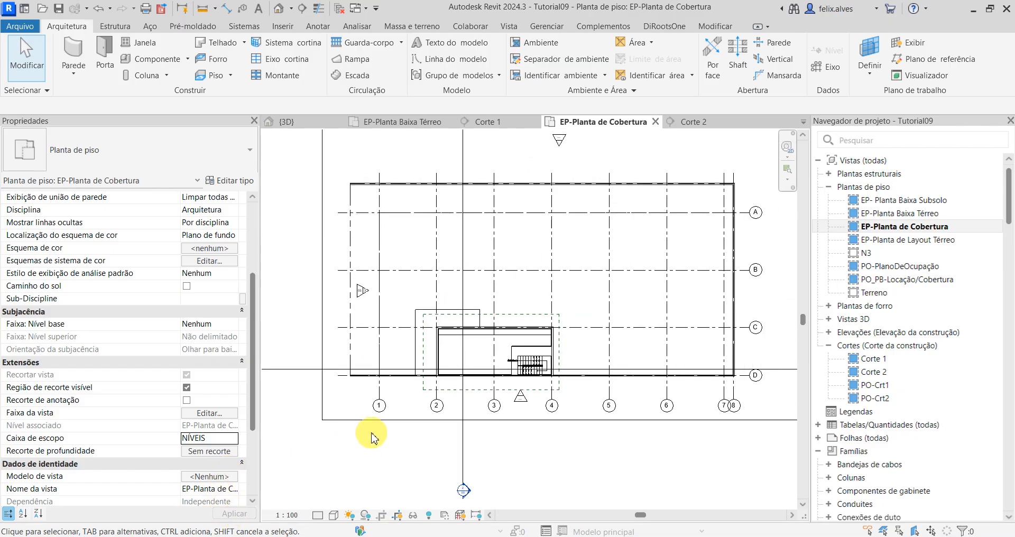
# Step: Apply the .PAE_EP_PlantaBaixa view template to the roof plan and check how the slab and stair area display
pyautogui.click(229, 482)
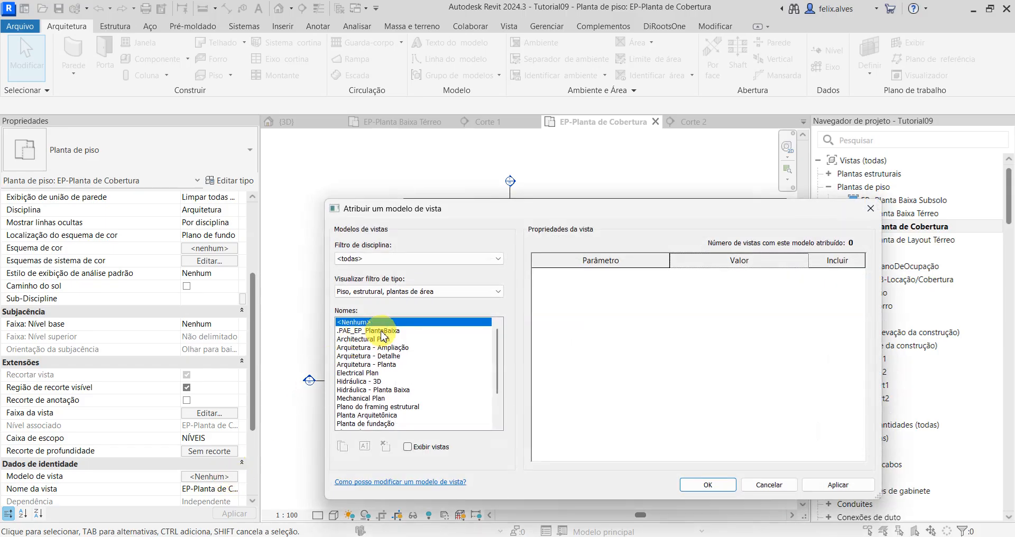
pyautogui.click(381, 331)
pyautogui.click(829, 486)
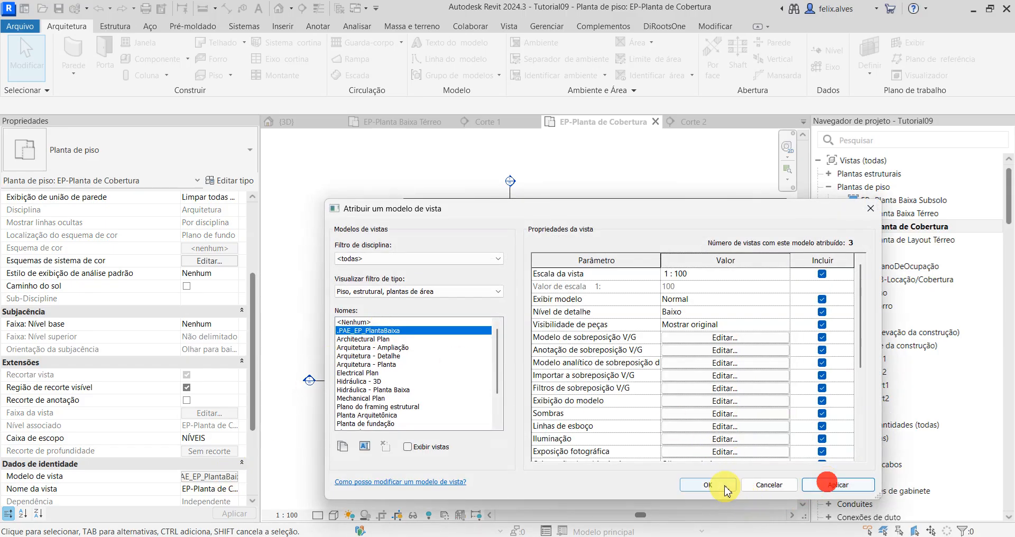
pyautogui.click(710, 485)
pyautogui.scroll(4, 578, 386)
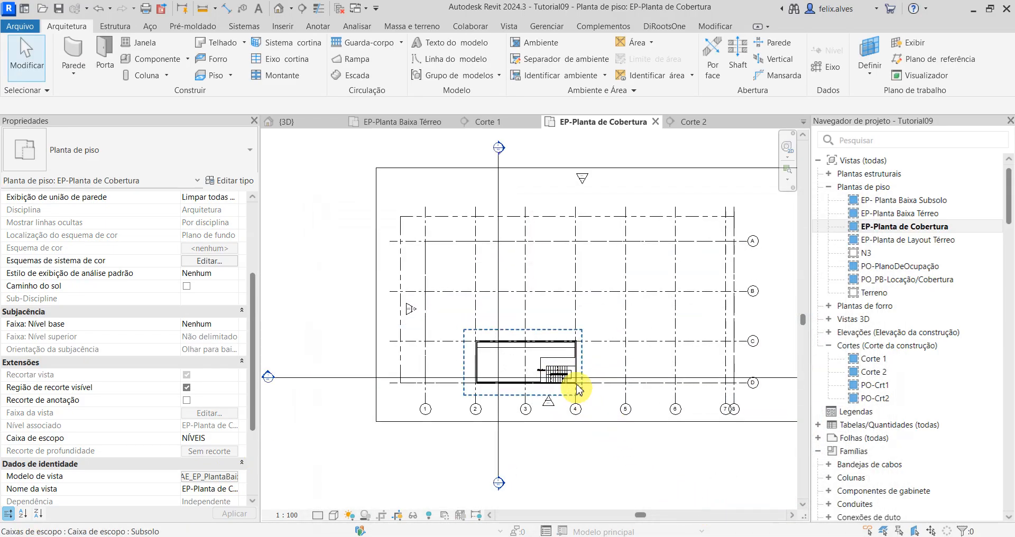
pyautogui.scroll(-2, 639, 476)
pyautogui.scroll(-3, 640, 458)
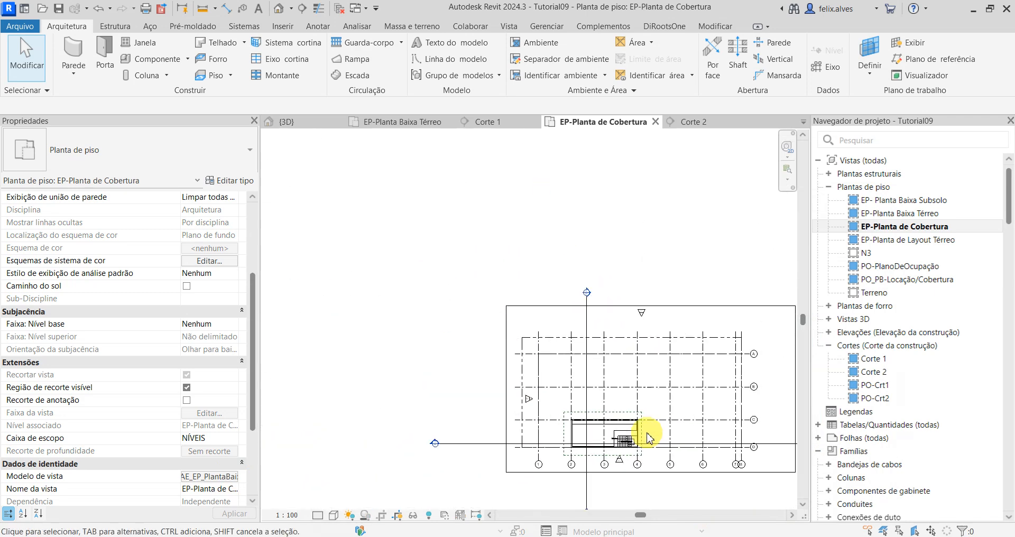
pyautogui.scroll(-2, 465, 390)
pyautogui.scroll(2, 482, 402)
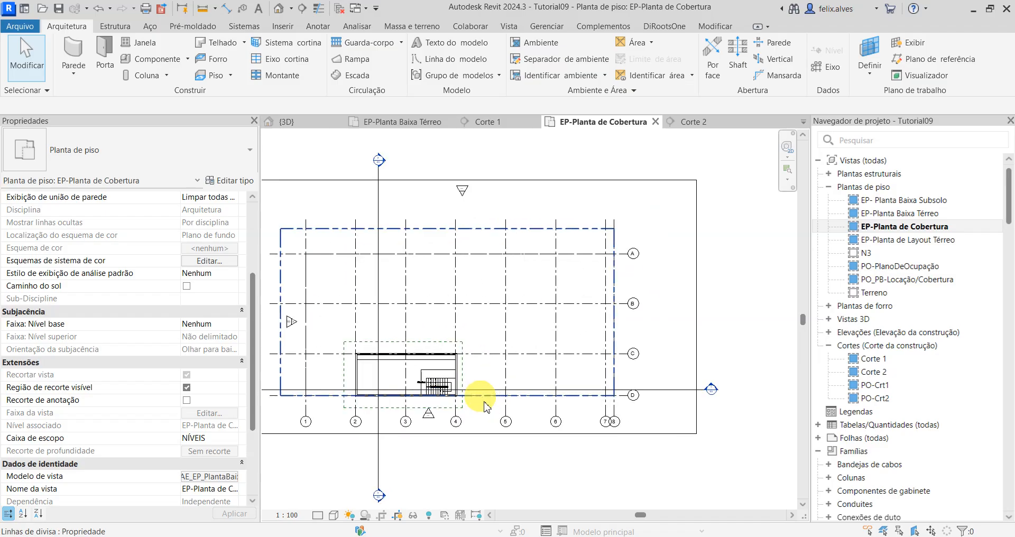
pyautogui.scroll(4, 437, 390)
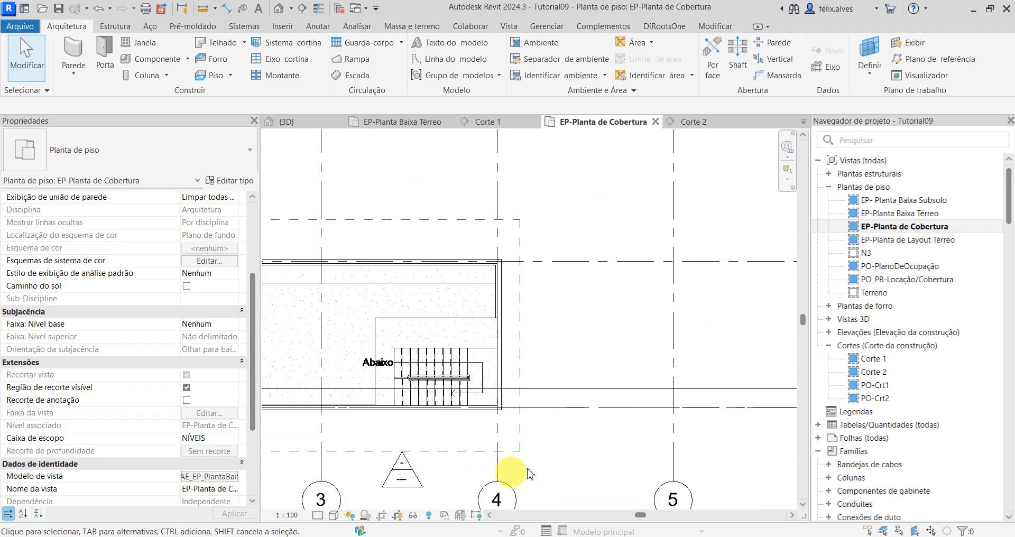
pyautogui.scroll(-3, 581, 479)
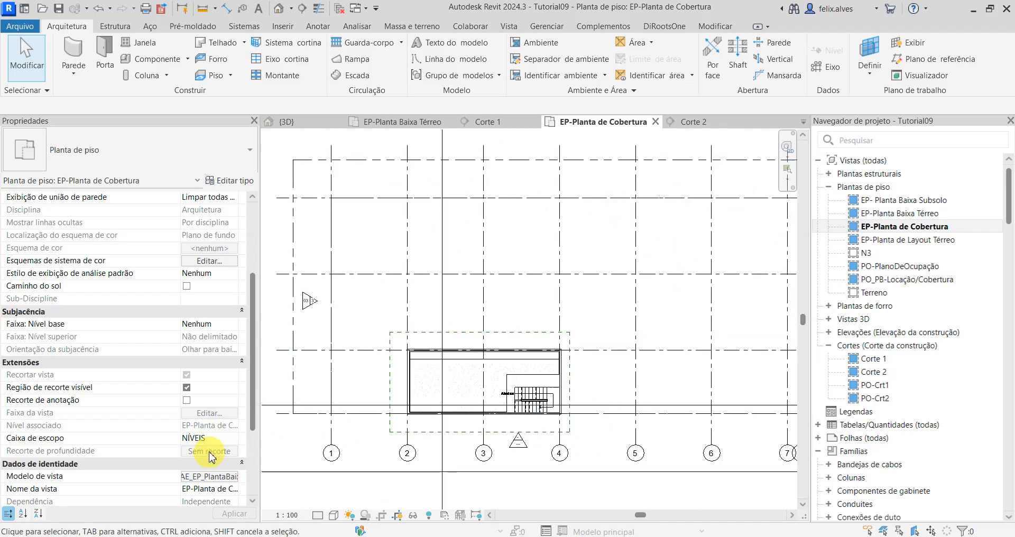
# Step: Set the roof plan's view template to <Nenhum>, then undo the recent view template and scope box changes
pyautogui.click(233, 479)
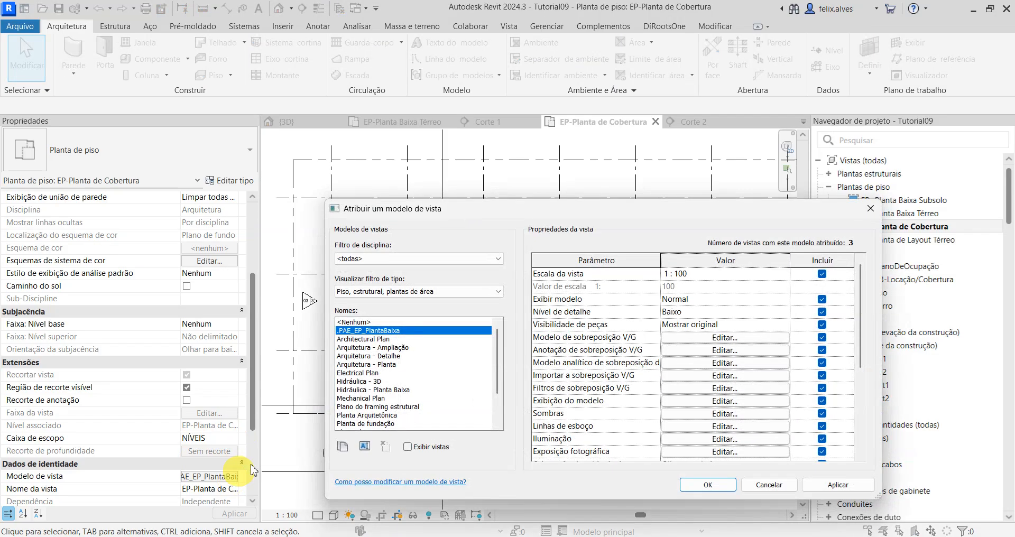
pyautogui.click(354, 322)
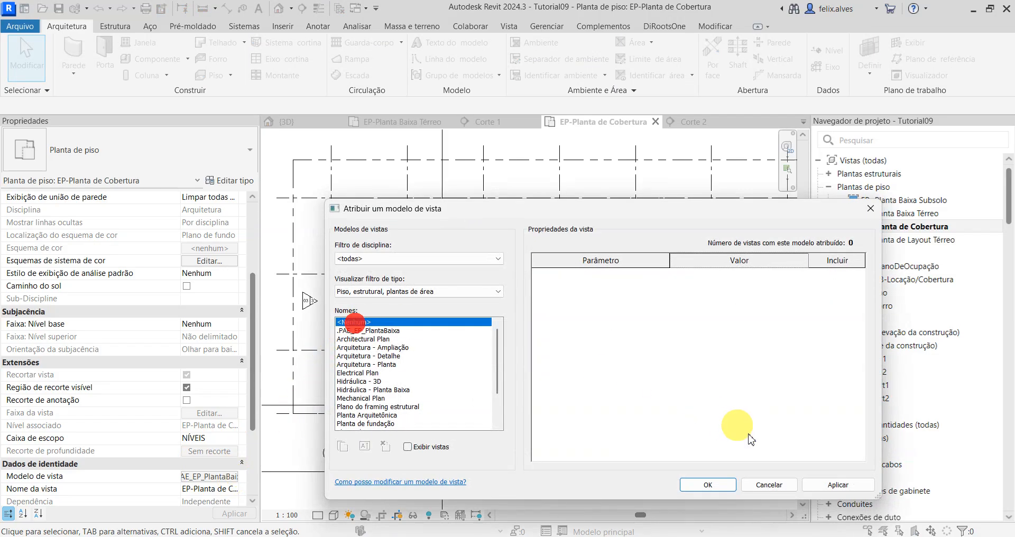
pyautogui.click(841, 485)
pyautogui.click(708, 485)
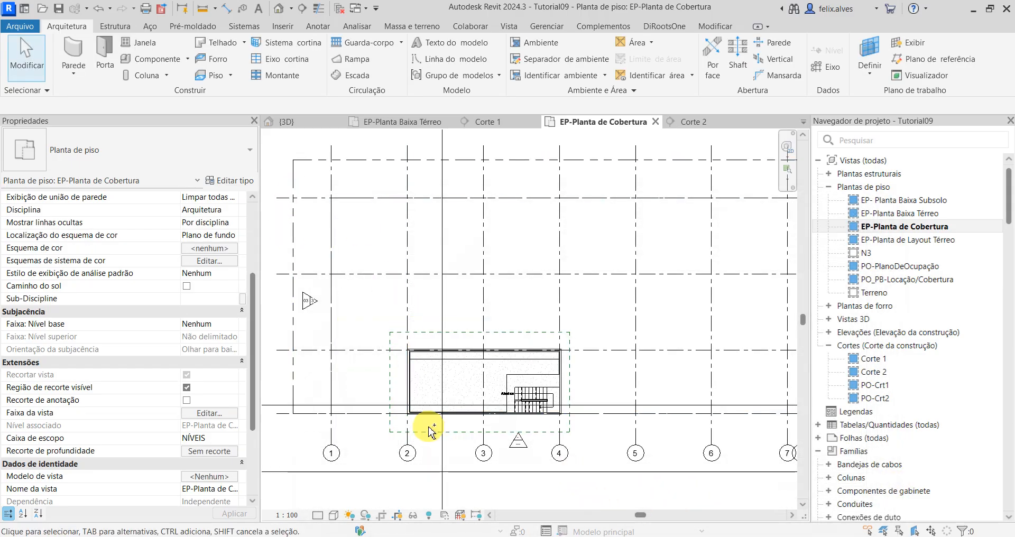
pyautogui.hotkey('ctrl', 'z')
pyautogui.hotkey('ctrl', 'z')
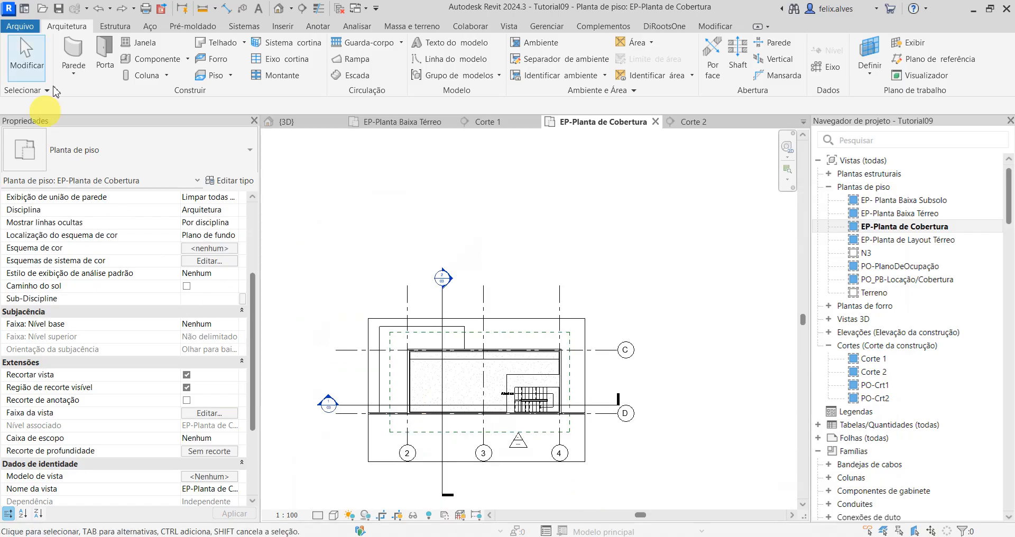
# Step: Set the scope box of the EP-Planta de Cobertura plan to NÍVEIS, leaving it without a view template
pyautogui.scroll(-1, 217, 471)
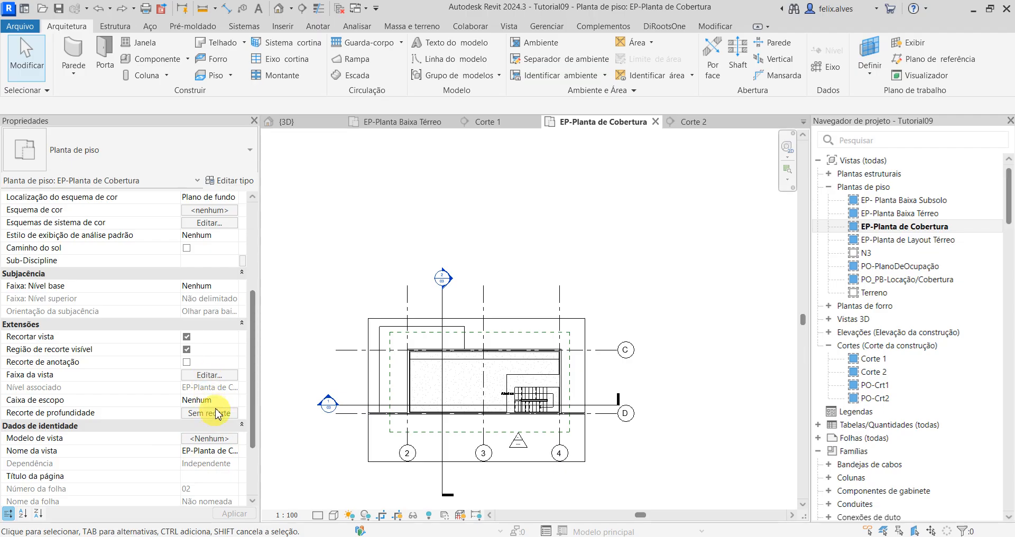
pyautogui.click(231, 401)
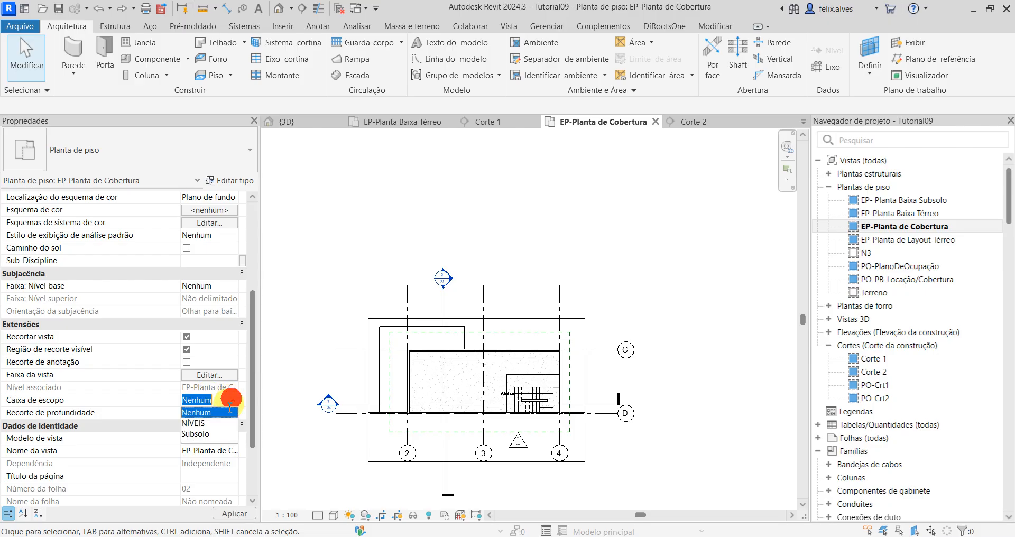
pyautogui.click(194, 423)
pyautogui.click(242, 514)
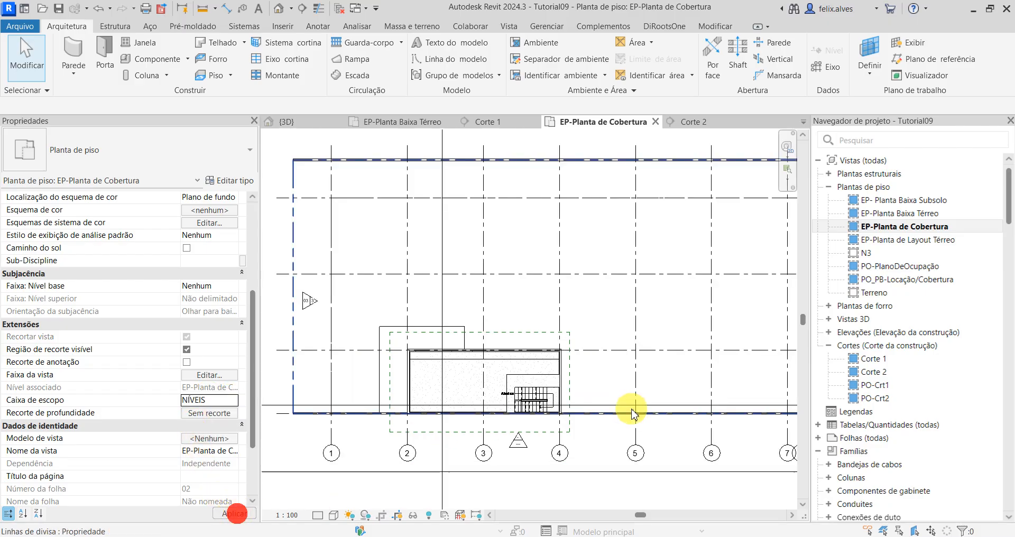
pyautogui.scroll(-2, 560, 425)
pyautogui.moveTo(575, 438); pyautogui.dragTo(551, 417, button='middle')
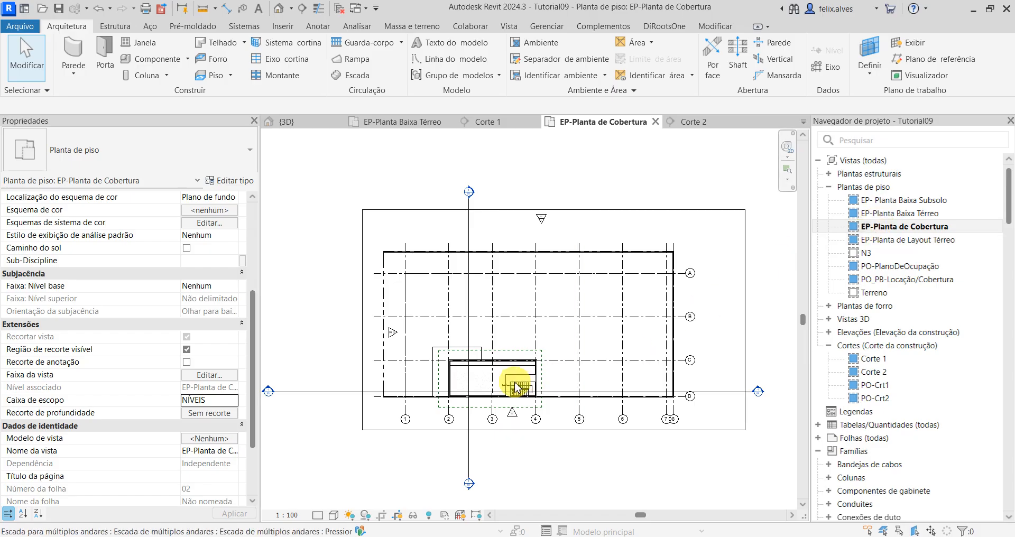
pyautogui.scroll(1, 517, 429)
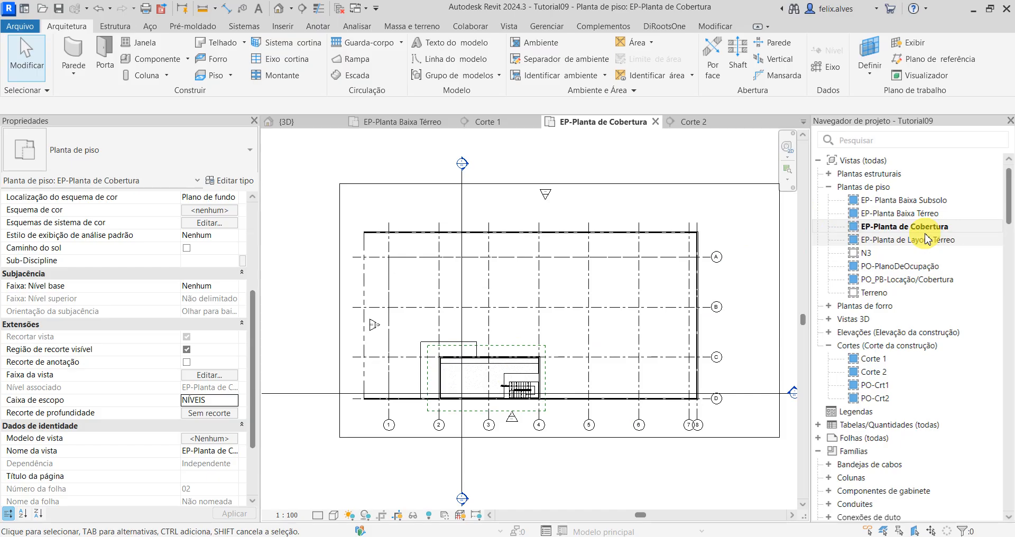
# Step: Open section Corte 1 and examine the junction of the low roof wall, slab edge and exterior wall beside the stair
pyautogui.click(517, 121)
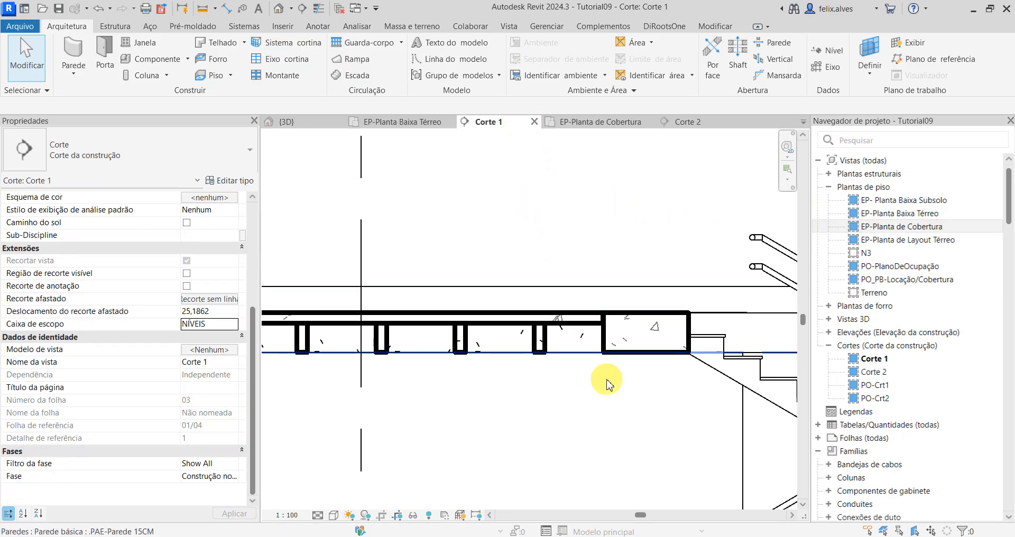
pyautogui.scroll(-5, 607, 385)
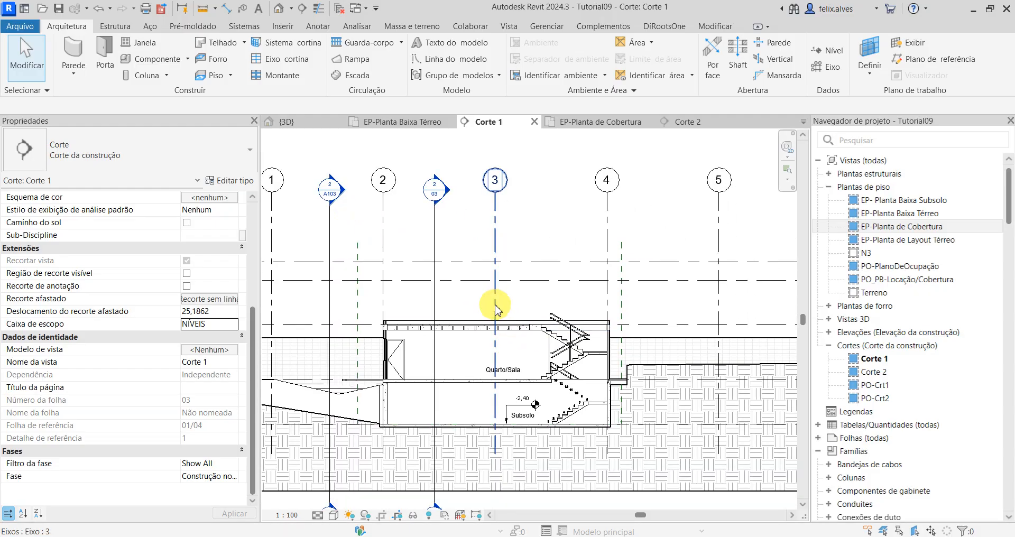
pyautogui.scroll(6, 612, 303)
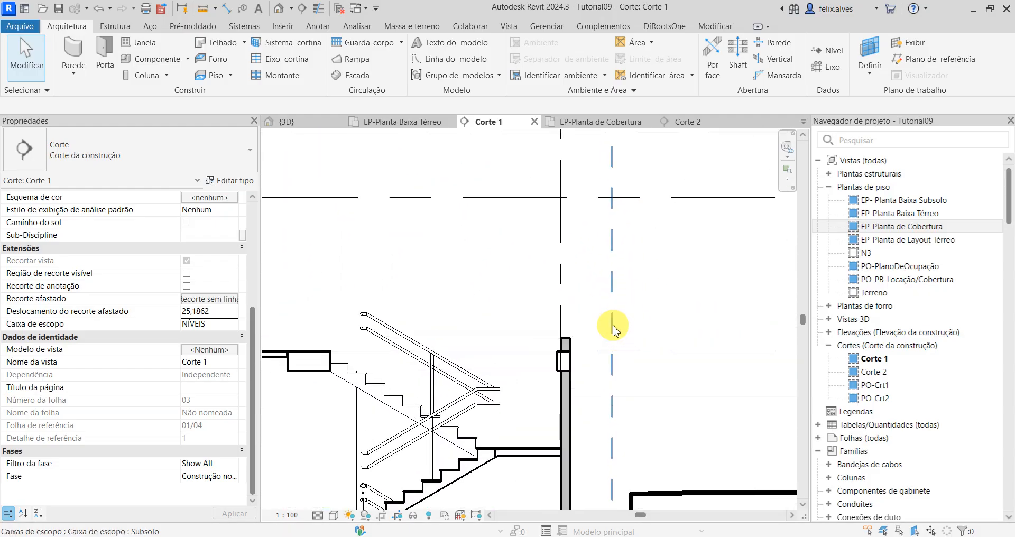
pyautogui.scroll(3, 566, 334)
pyautogui.scroll(3, 550, 390)
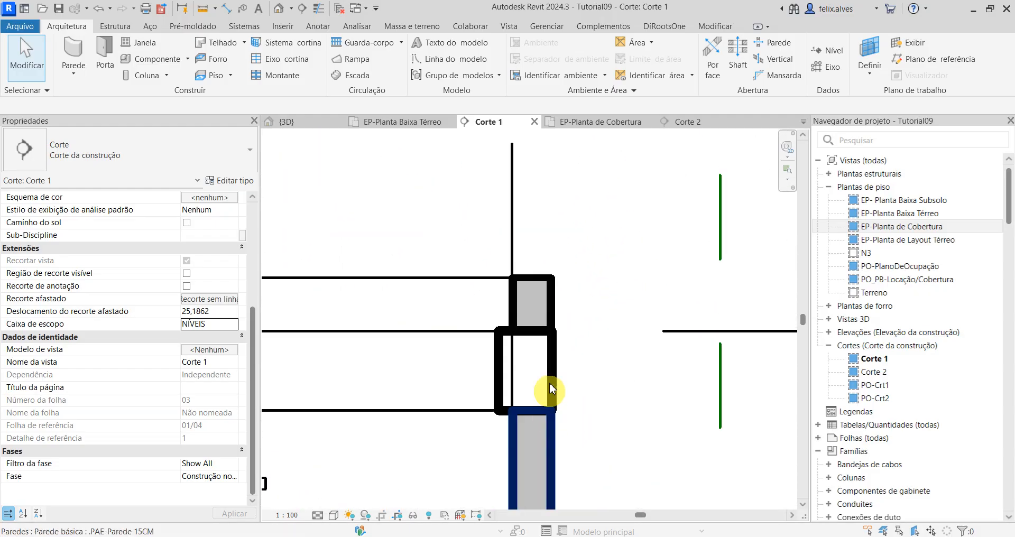
# Step: Return from section Corte 1 to the EP-Planta de Cobertura plan and set its view depth level to EP- Planta Baixa Subsolo
pyautogui.scroll(-2, 551, 382)
pyautogui.scroll(-5, 551, 390)
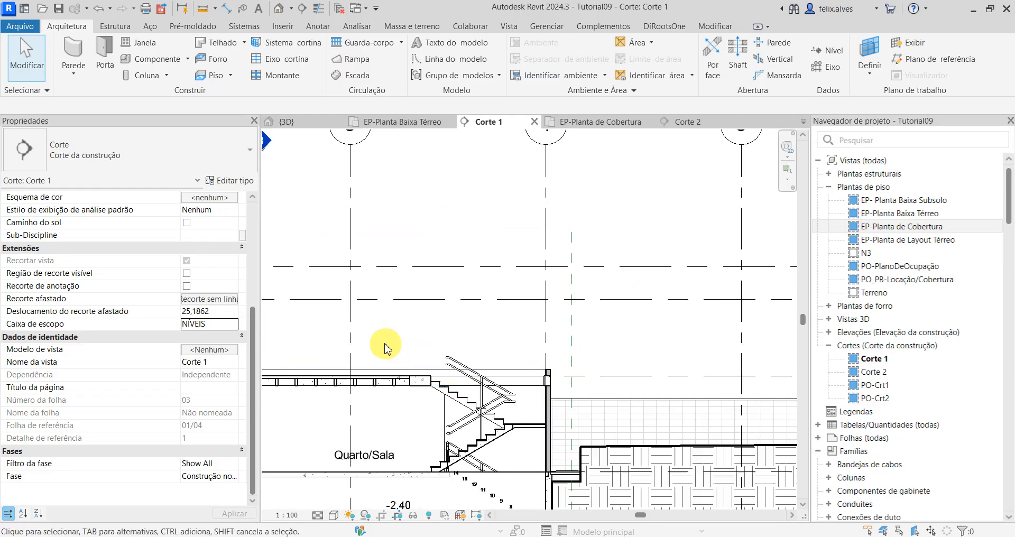
pyautogui.scroll(3, 483, 299)
pyautogui.scroll(-2, 510, 245)
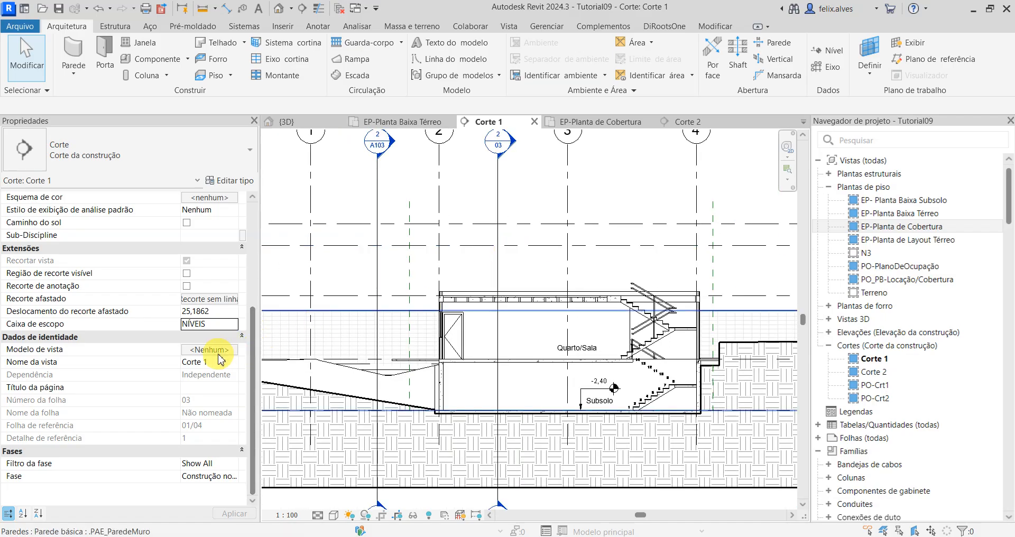
pyautogui.click(924, 231)
pyautogui.doubleClick(923, 231)
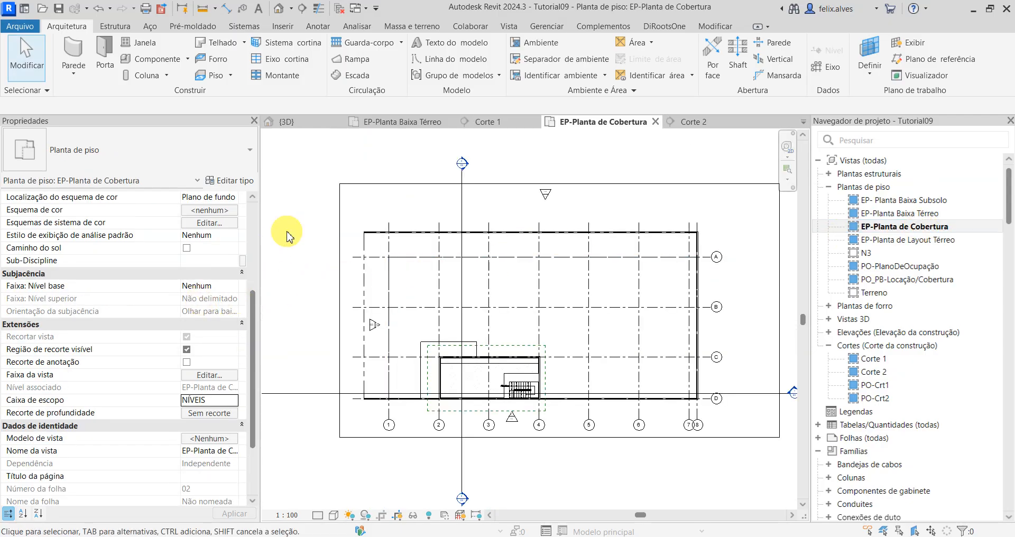
pyautogui.click(210, 375)
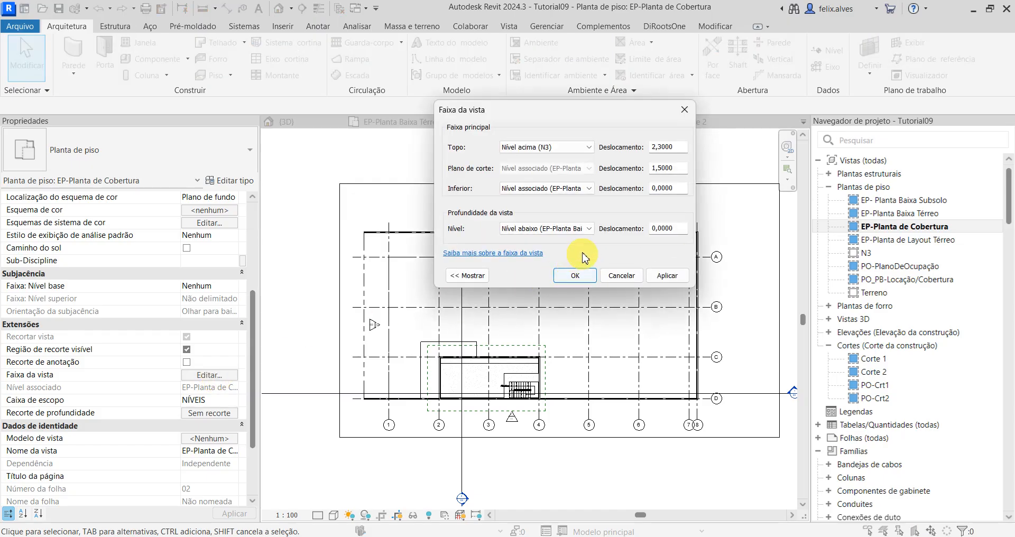
pyautogui.click(589, 229)
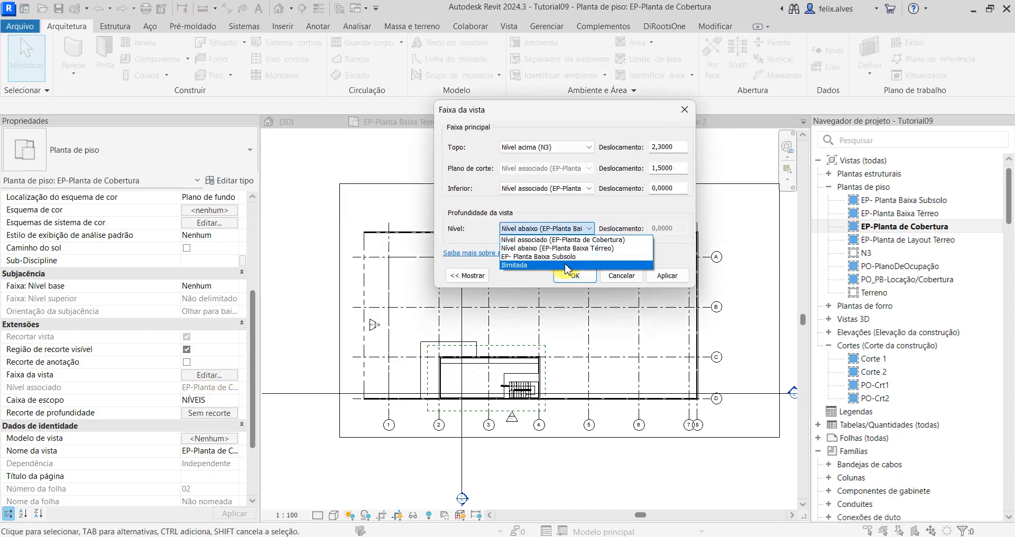
pyautogui.click(565, 257)
pyautogui.click(649, 277)
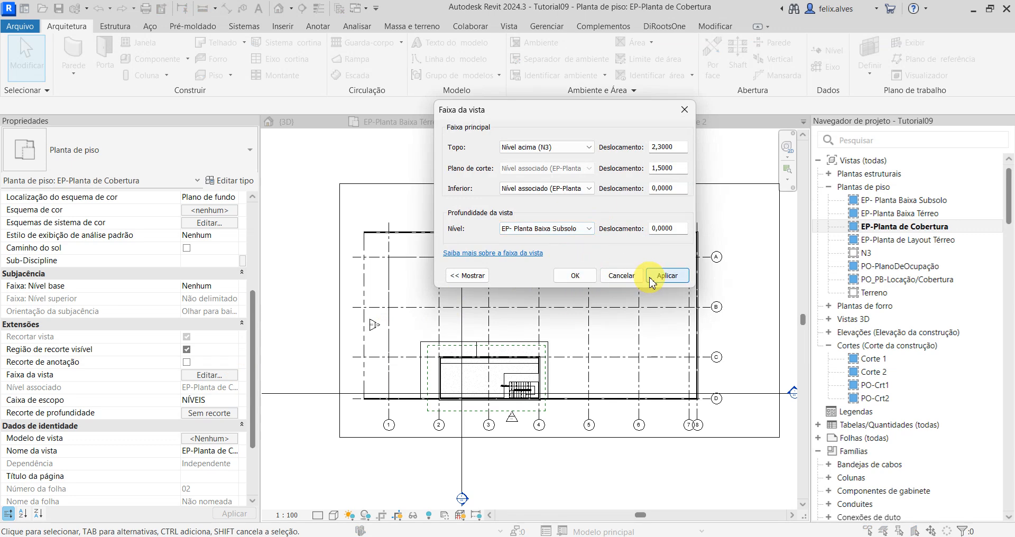
pyautogui.click(579, 275)
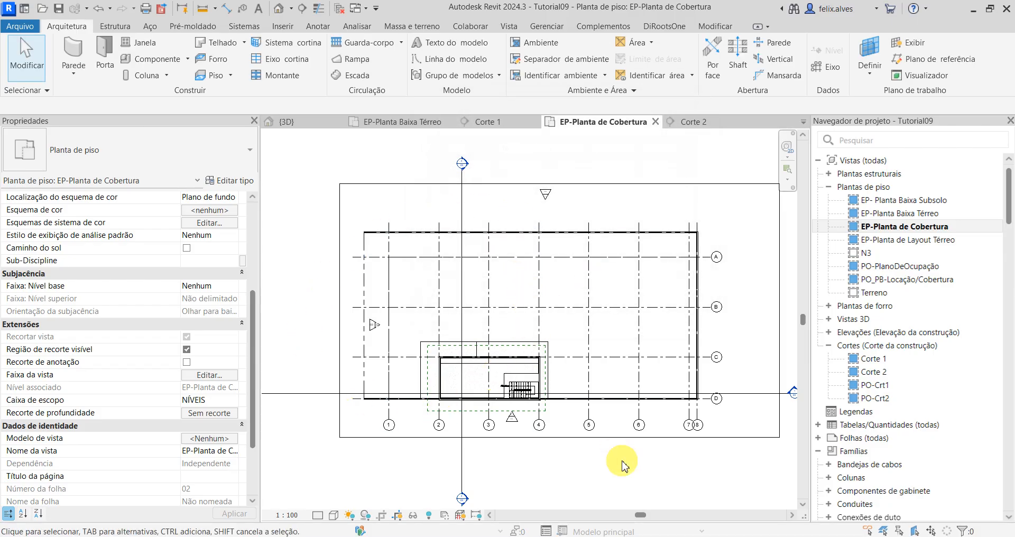
# Step: Reveal the hidden elements and try to change the in-view visibility of the TerrenoProjeto toposolid, leaving reveal mode
pyautogui.click(429, 515)
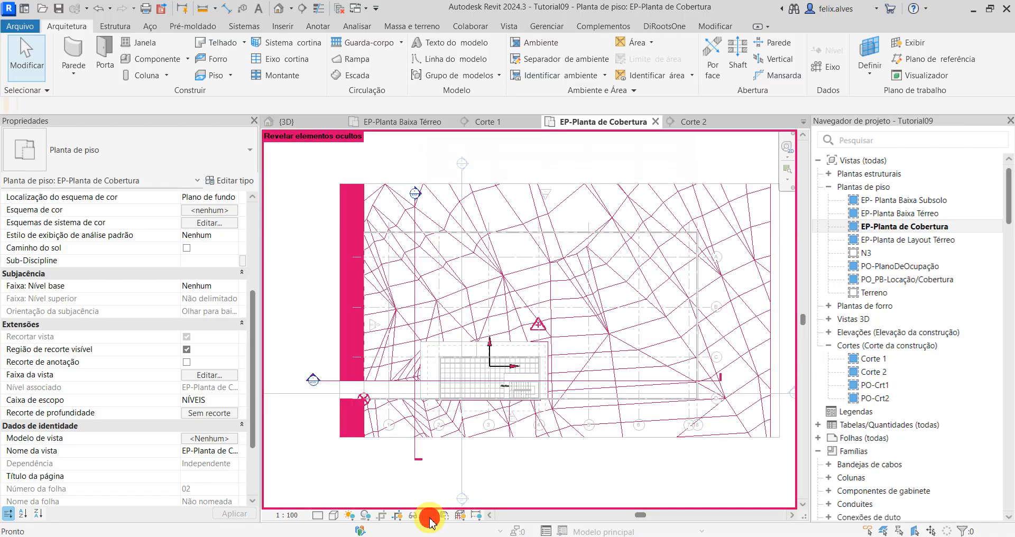
pyautogui.click(612, 373)
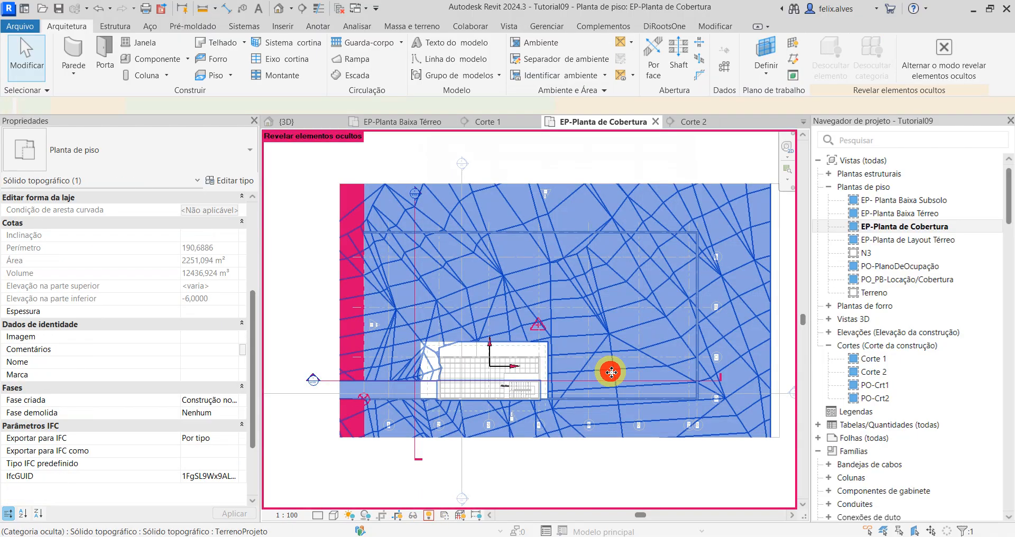
pyautogui.rightClick(611, 372)
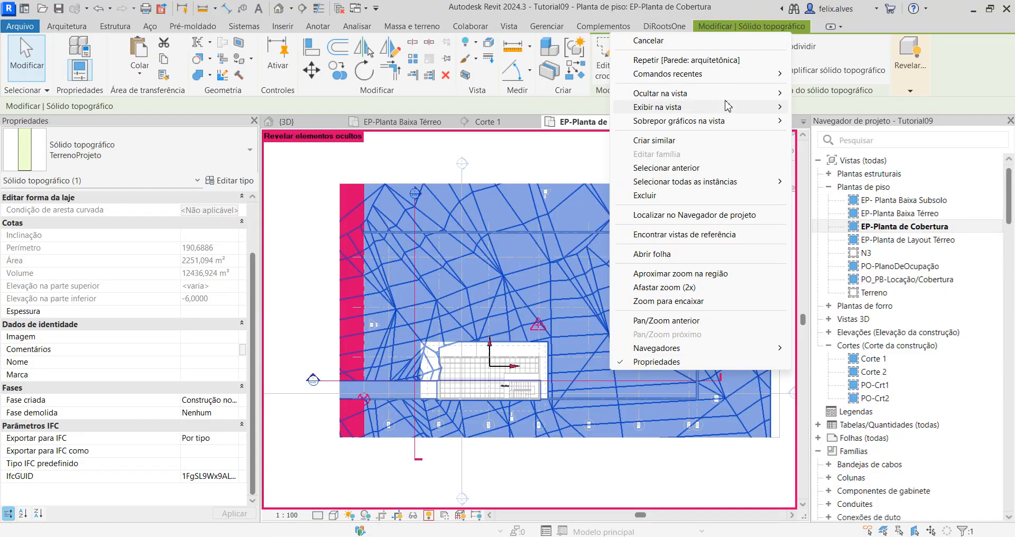
pyautogui.moveTo(728, 106)
pyautogui.click(824, 94)
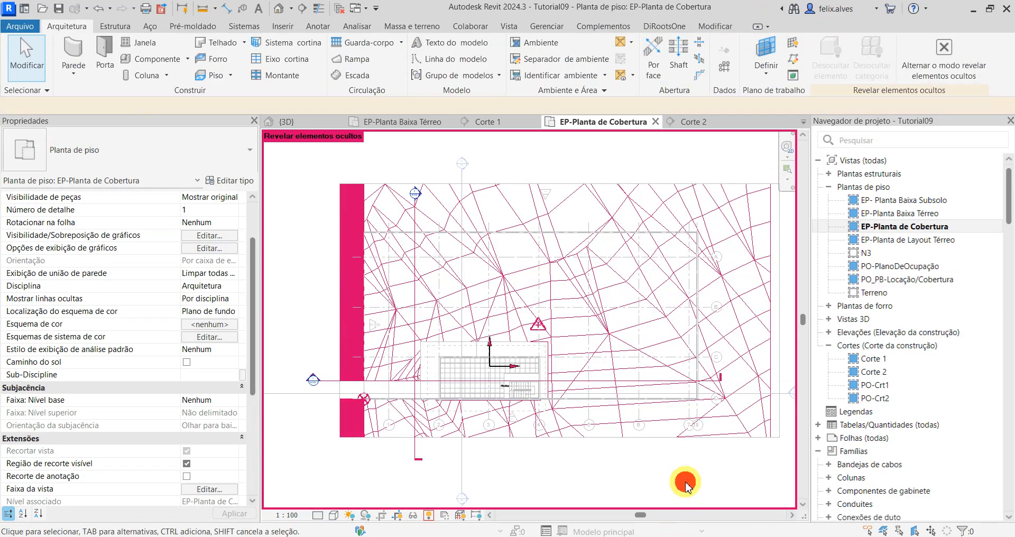
pyautogui.click(943, 50)
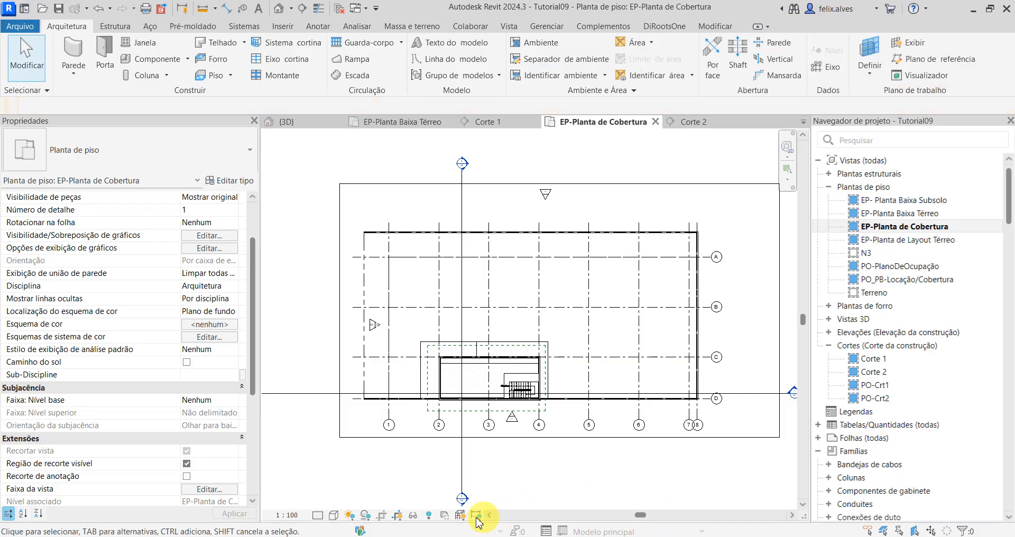
# Step: Reveal the hidden elements again and unhide the TerrenoProjeto toposolid element in the roof plan
pyautogui.click(428, 516)
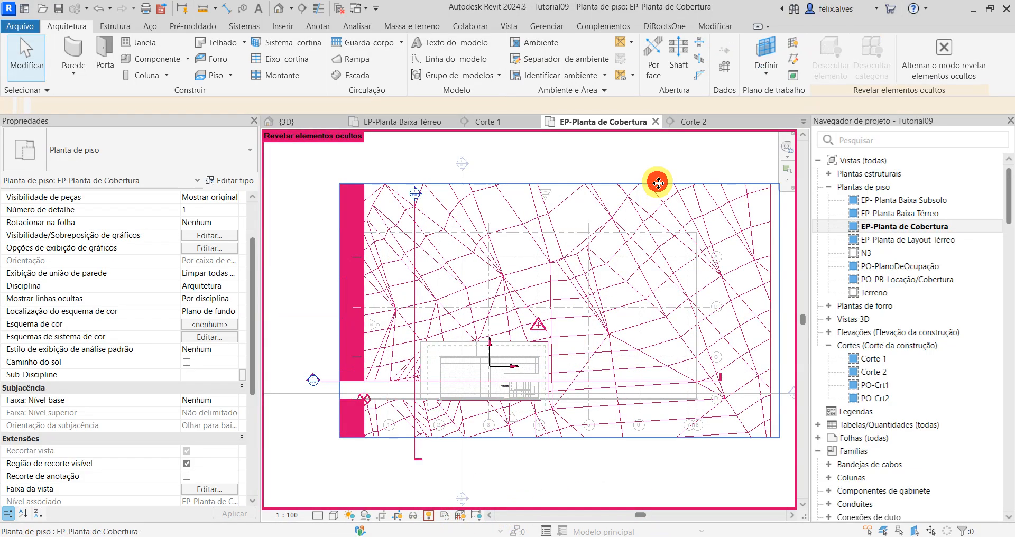
pyautogui.click(656, 188)
pyautogui.click(658, 160)
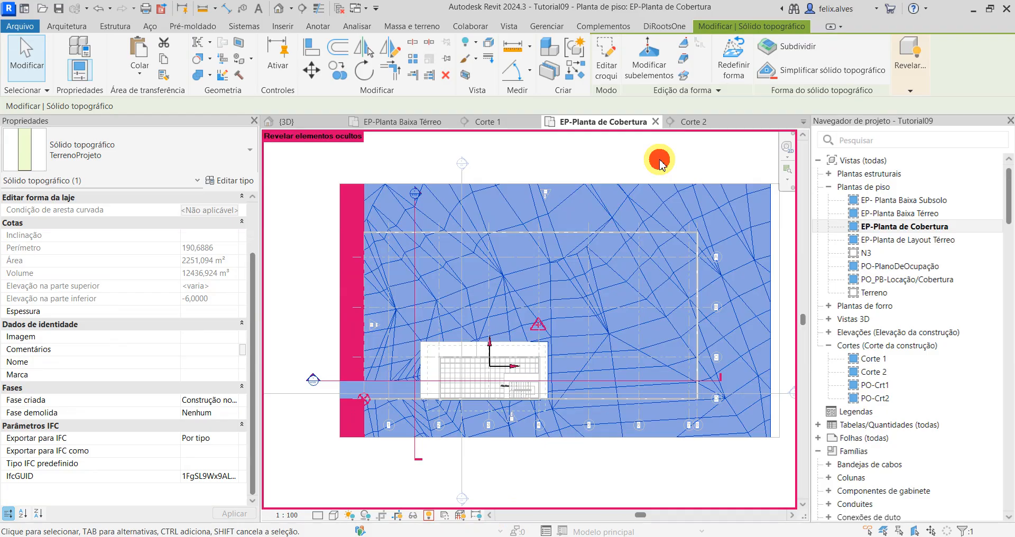
pyautogui.click(614, 214)
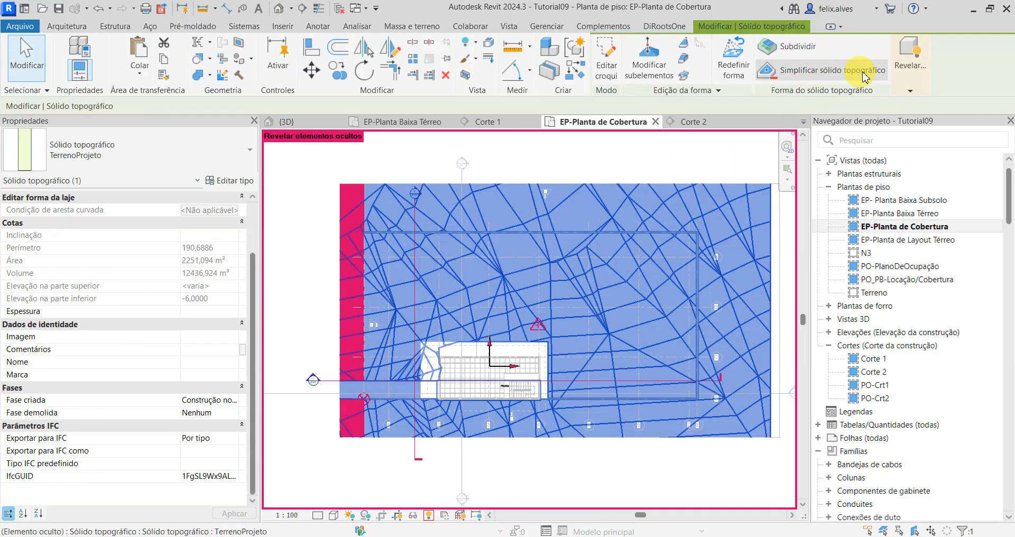
pyautogui.moveTo(914, 74)
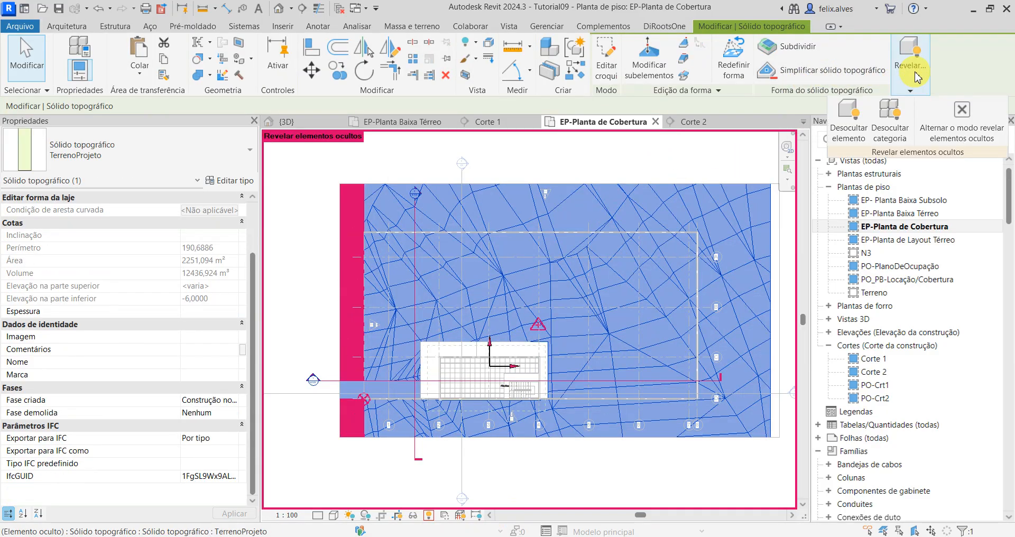
pyautogui.click(861, 129)
# Step: Unhide the toposolid category through the TerrenoProjeto terrain and leave the reveal hidden elements mode
pyautogui.click(613, 167)
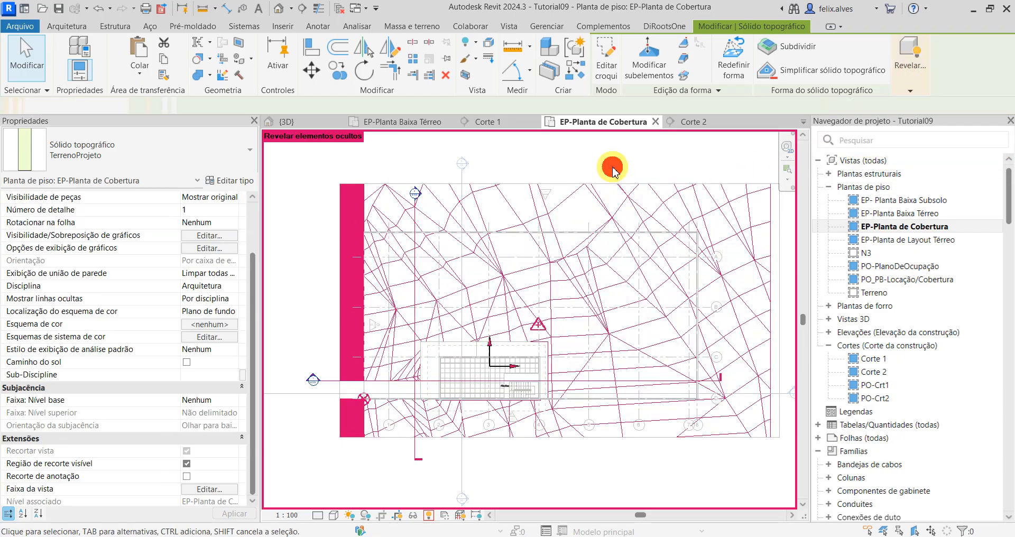
pyautogui.click(645, 223)
pyautogui.click(912, 91)
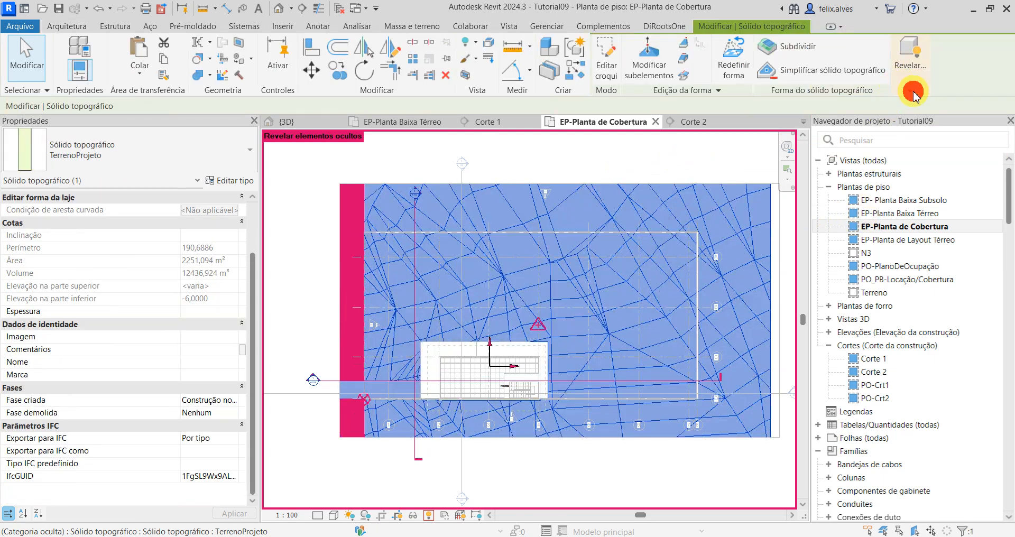
pyautogui.click(897, 112)
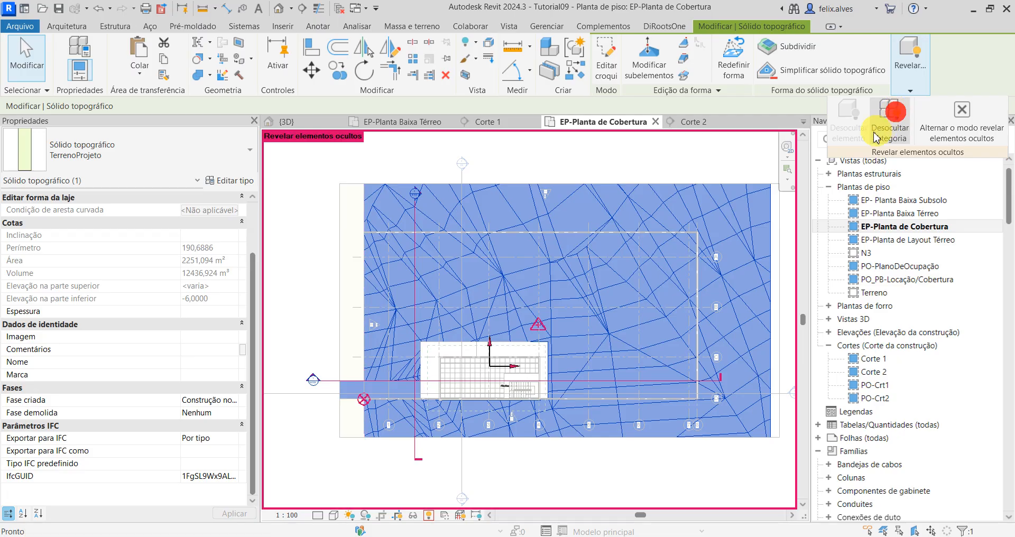
pyautogui.click(677, 485)
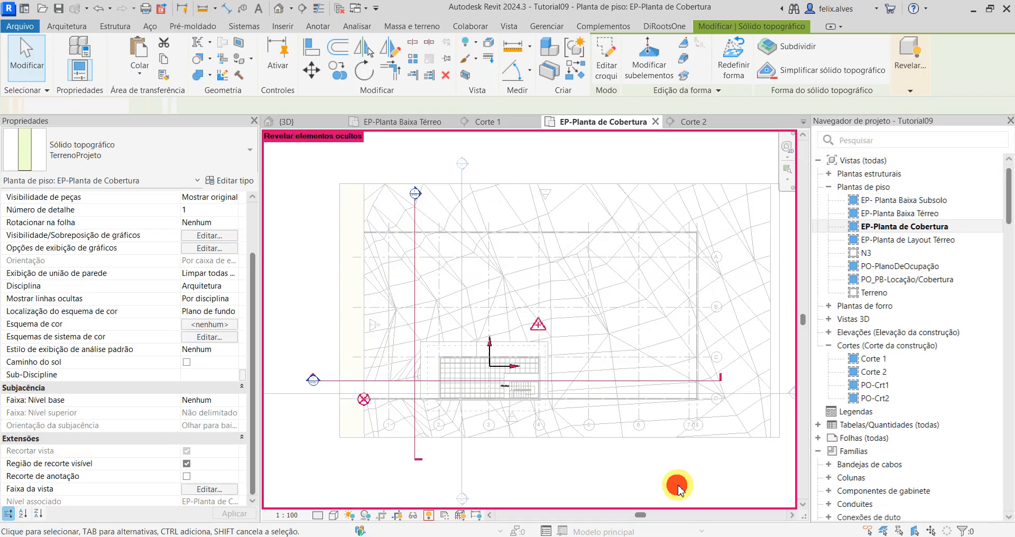
pyautogui.click(944, 50)
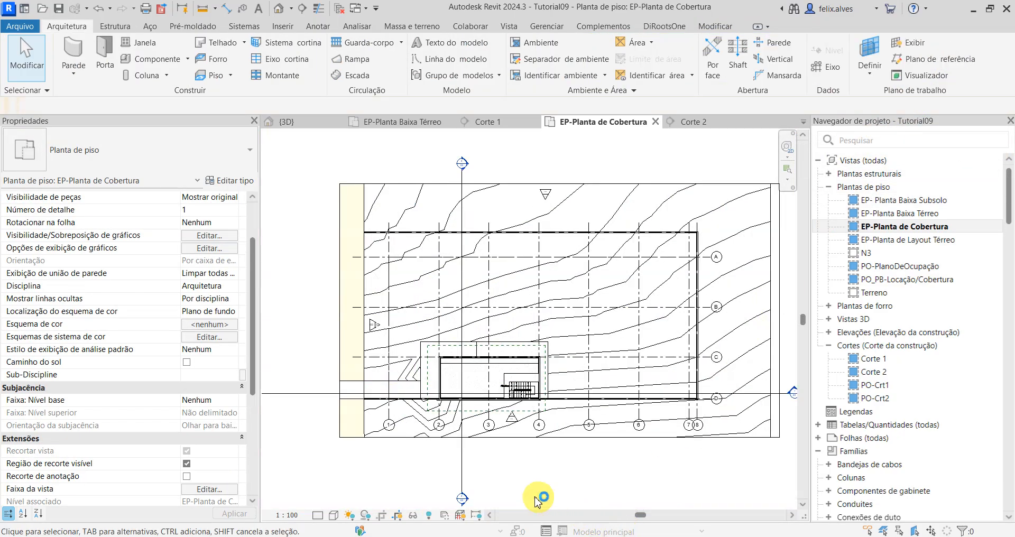
# Step: Examine the terrain contours in the roof plan around the building, the perimeter walls and the crop boundary
pyautogui.scroll(3, 421, 437)
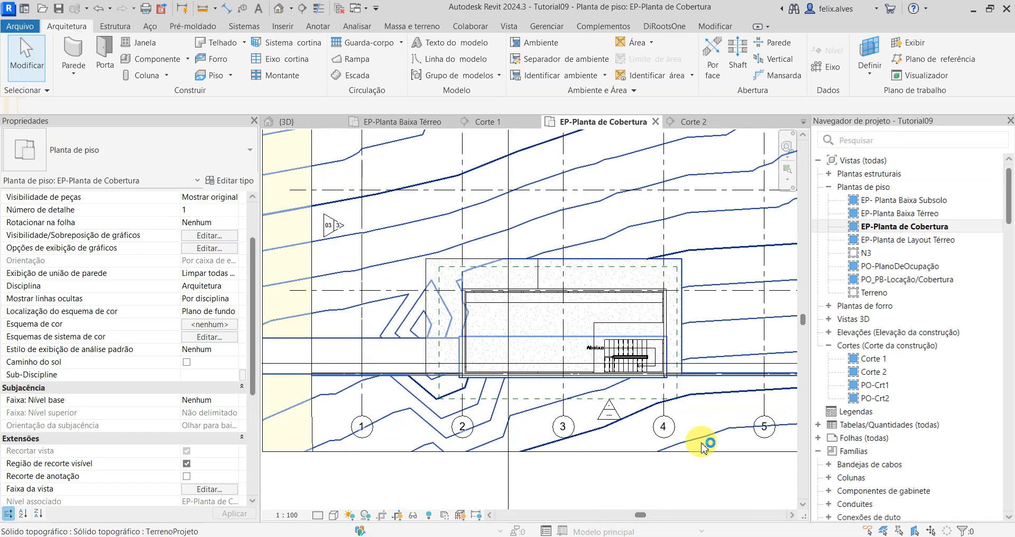
pyautogui.scroll(-1, 703, 441)
pyautogui.moveTo(657, 470); pyautogui.dragTo(629, 389, button='middle')
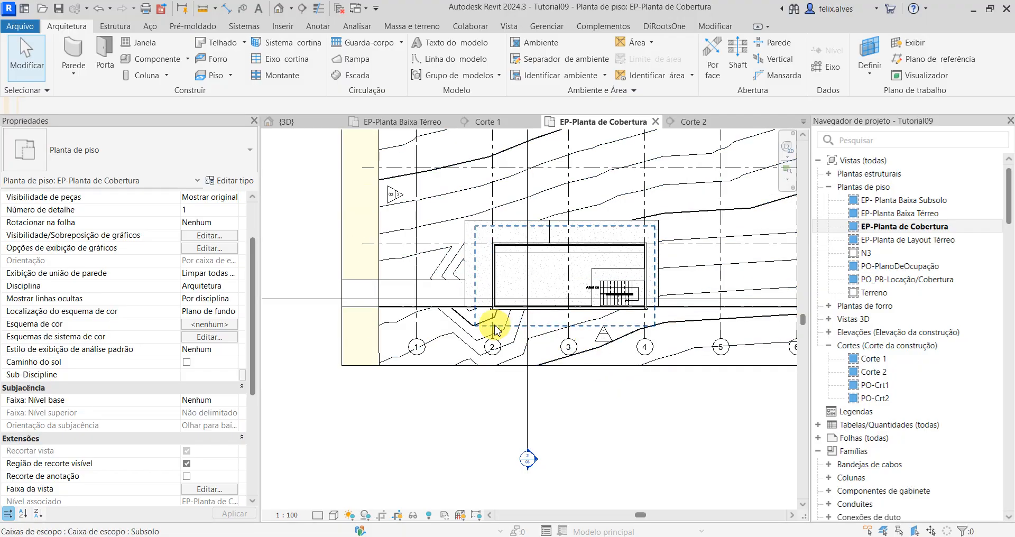
pyautogui.scroll(-2, 494, 327)
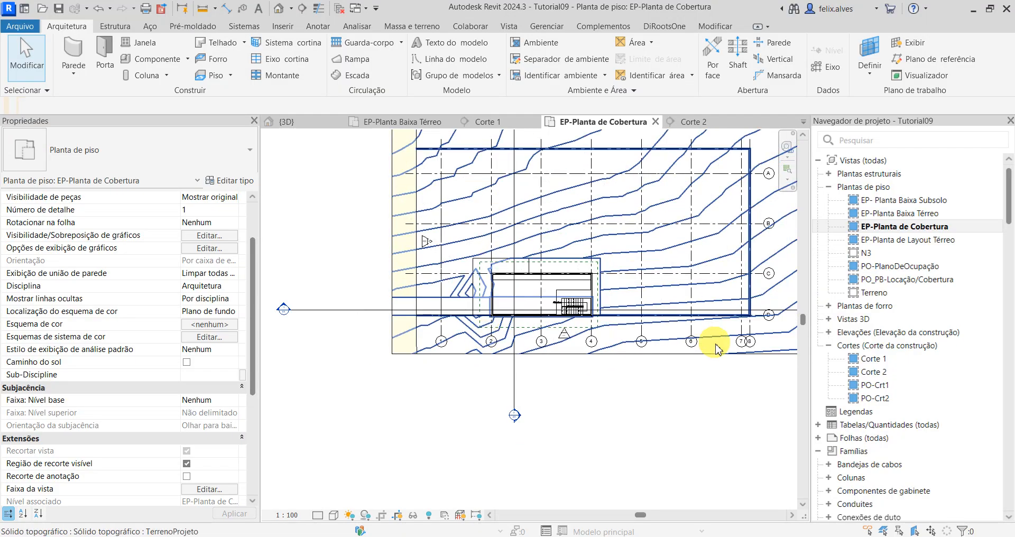
pyautogui.moveTo(714, 382); pyautogui.dragTo(623, 451, button='middle')
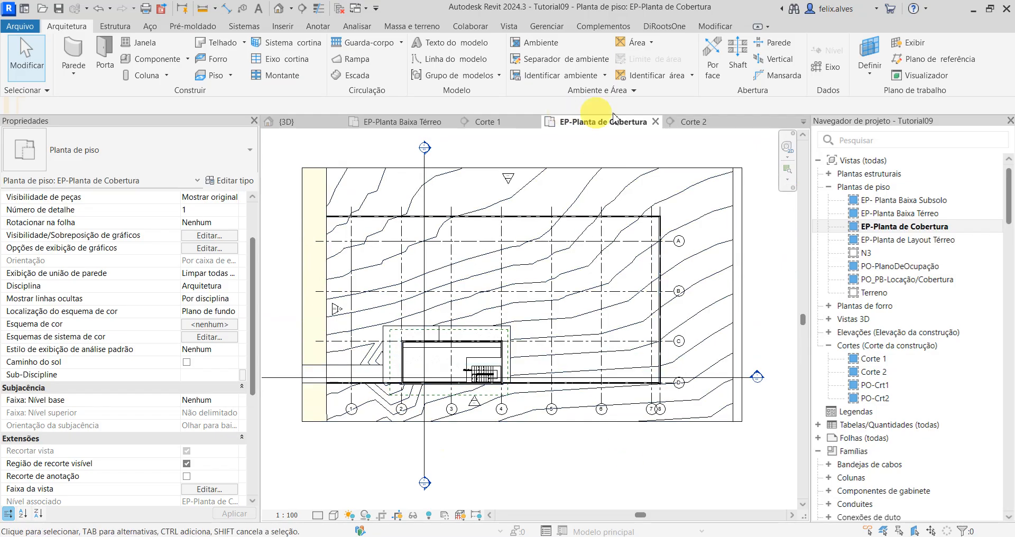
pyautogui.click(743, 318)
pyautogui.click(700, 459)
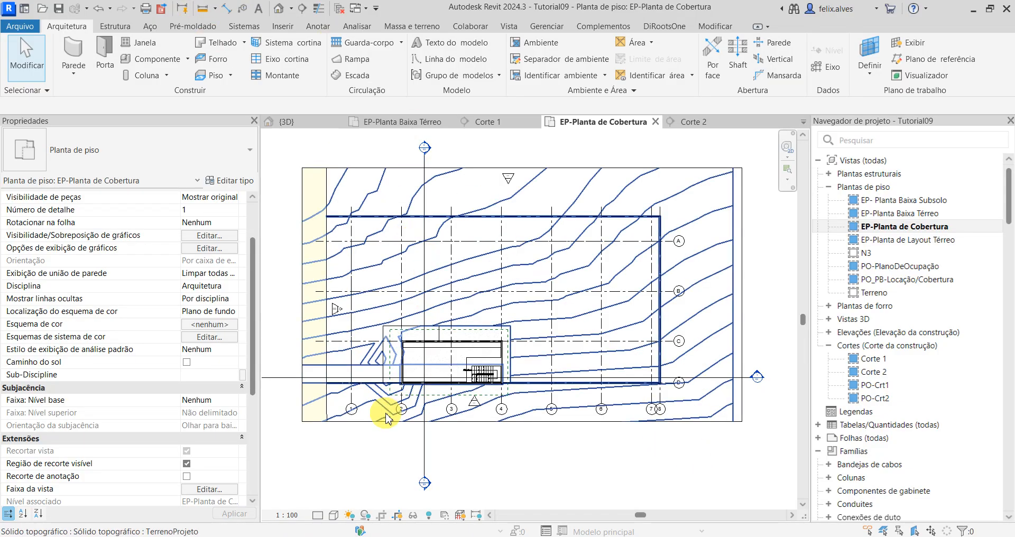
pyautogui.scroll(5, 378, 357)
pyautogui.scroll(-3, 522, 344)
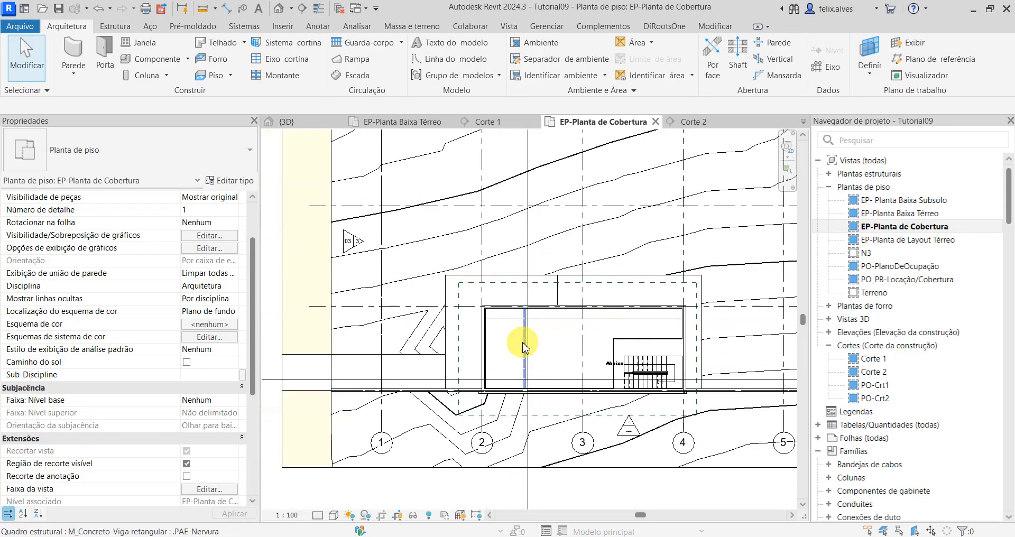
pyautogui.scroll(3, 530, 434)
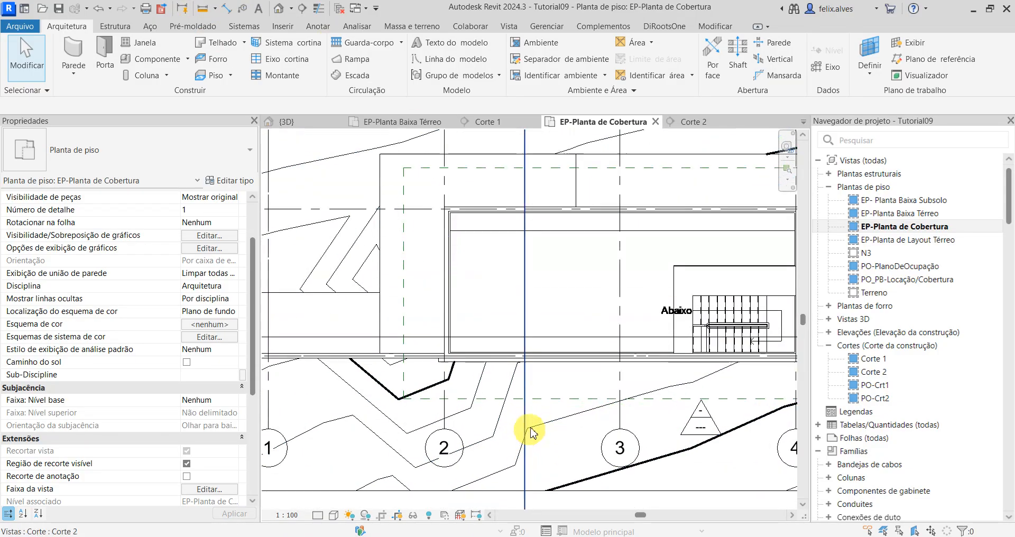
pyautogui.click(518, 372)
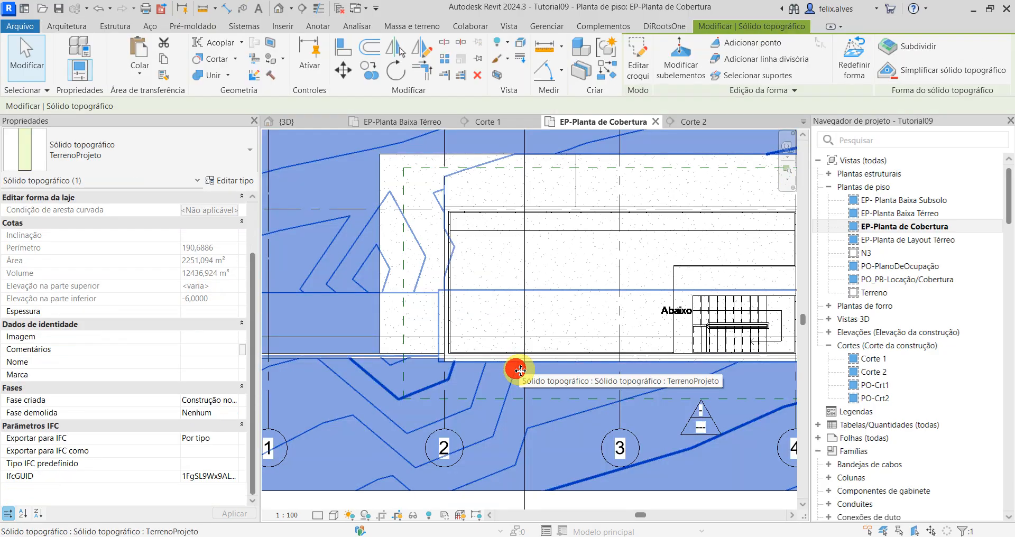
pyautogui.press('Escape')
pyautogui.scroll(-2, 521, 372)
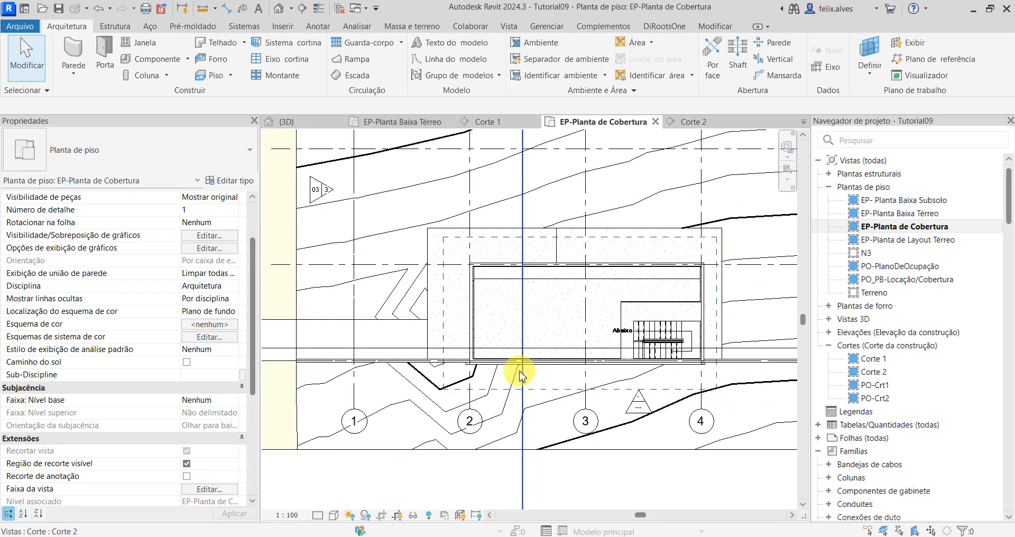
pyautogui.scroll(-2, 520, 376)
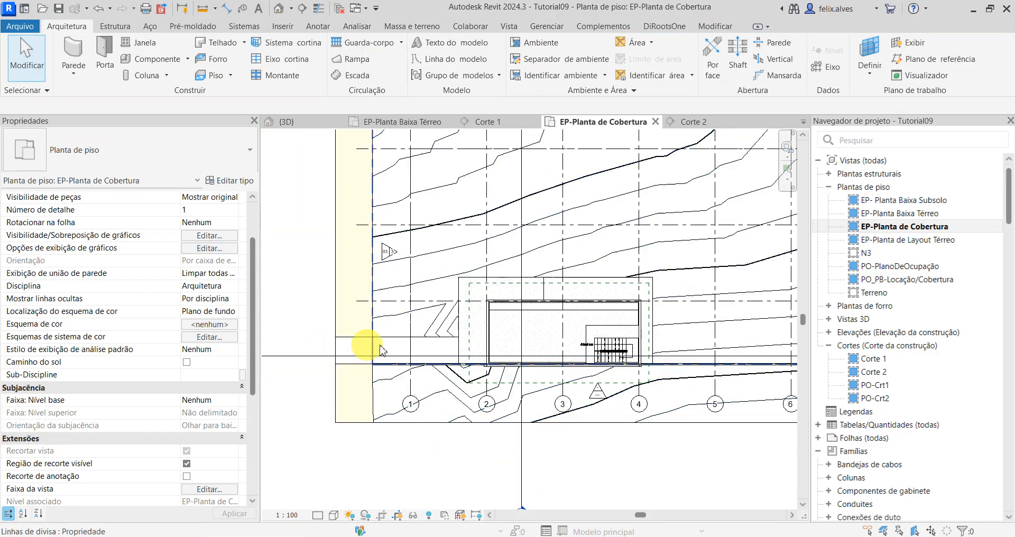
pyautogui.scroll(1, 594, 301)
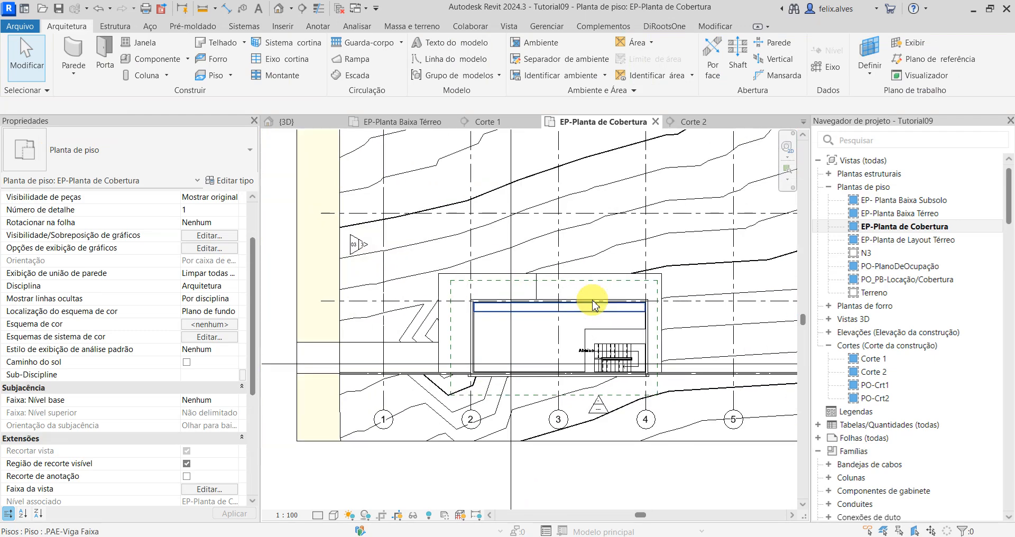
pyautogui.moveTo(592, 300); pyautogui.dragTo(474, 322, button='middle')
# Step: Collapse the Famílias branch, expand Folhas in the project browser and open sheet 01/04 - Planta de Situação
pyautogui.scroll(-5, 871, 300)
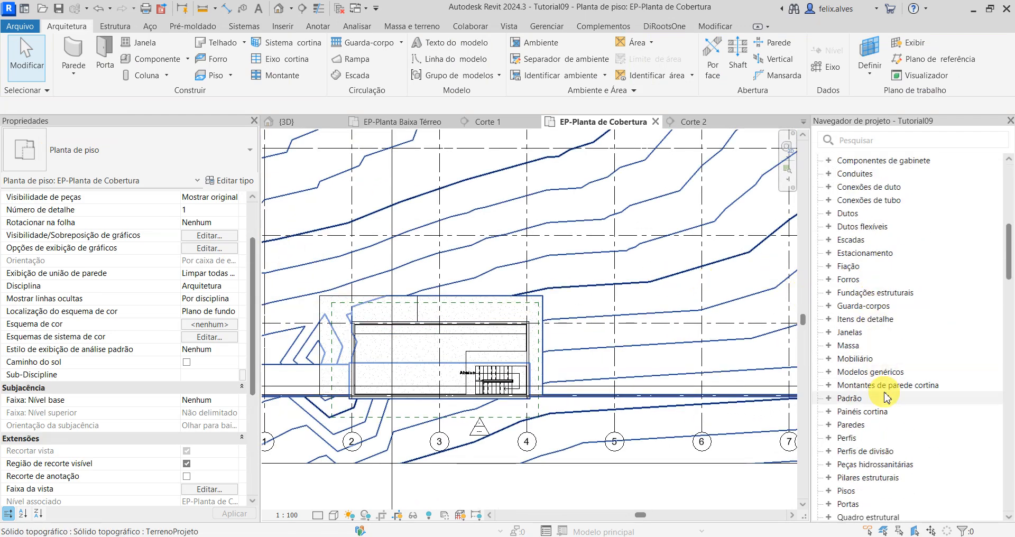
pyautogui.scroll(-5, 888, 398)
pyautogui.scroll(8, 888, 398)
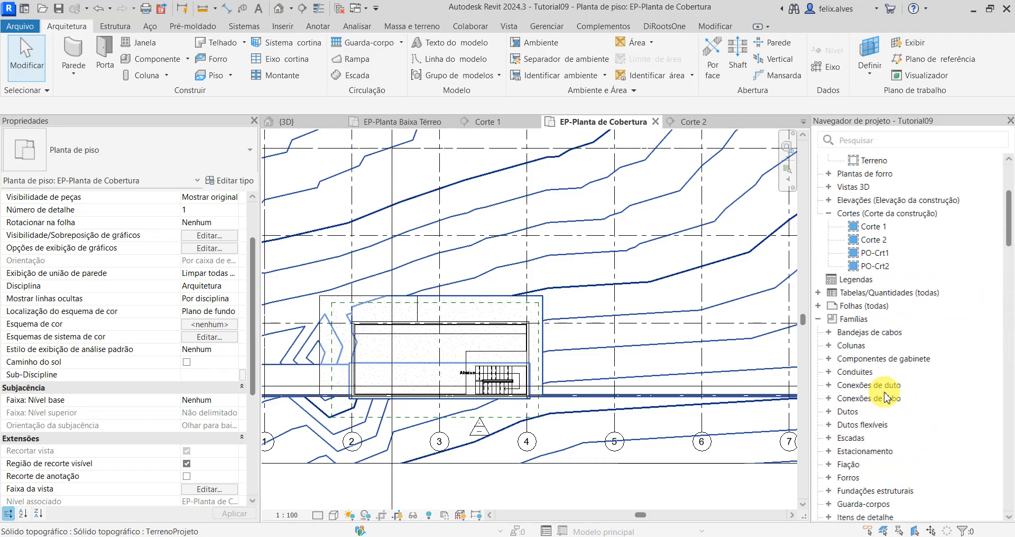
pyautogui.scroll(1, 888, 398)
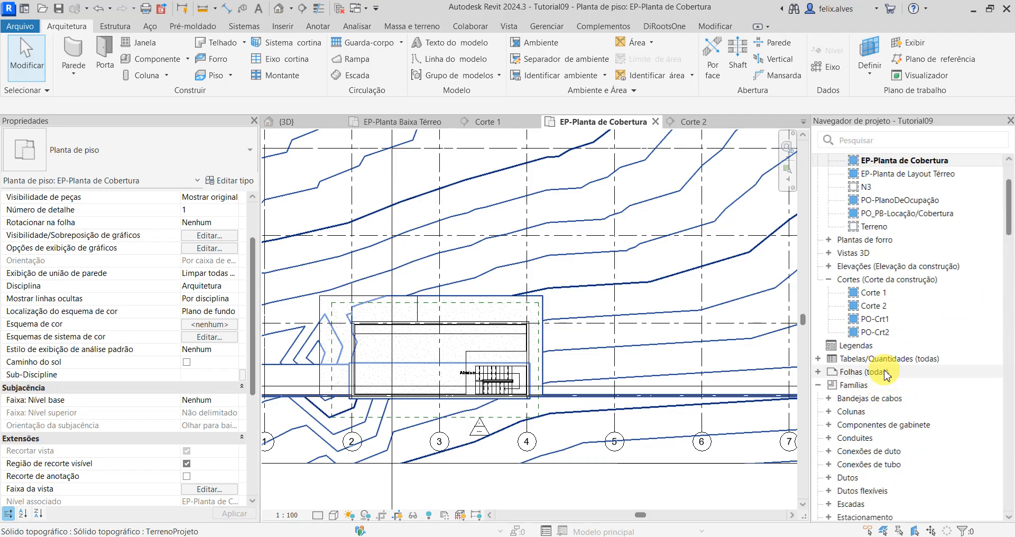
pyautogui.click(819, 392)
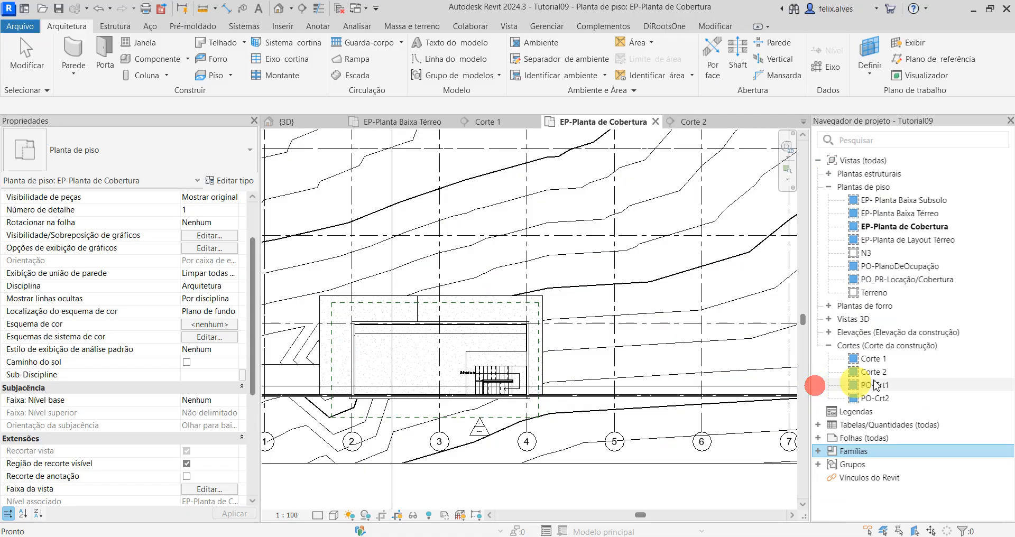
pyautogui.doubleClick(823, 444)
pyautogui.doubleClick(861, 455)
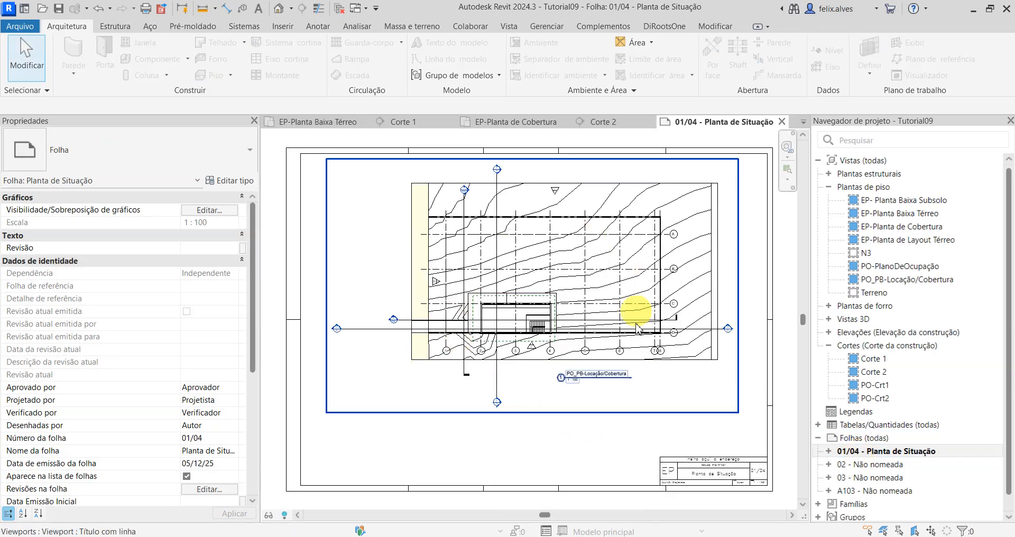
# Step: Examine the PO_PB-Locação/Cobertura viewport on the Planta de Situação sheet and select it
pyautogui.scroll(4, 595, 376)
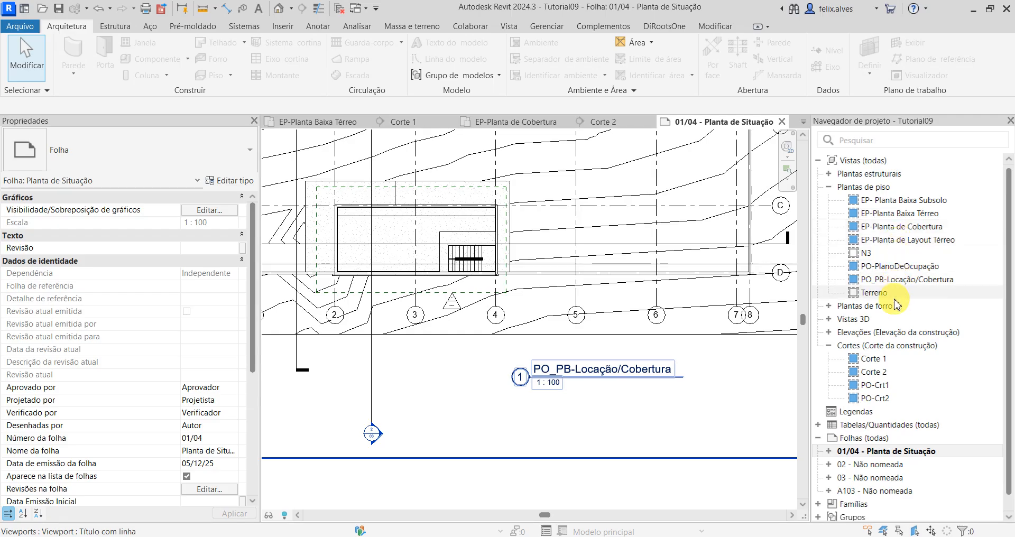
pyautogui.scroll(-4, 512, 410)
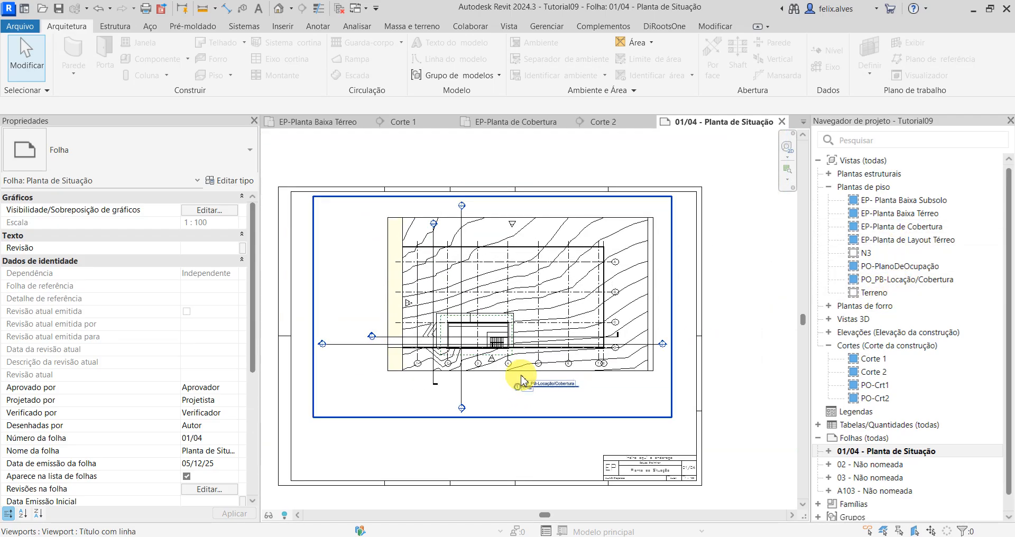
pyautogui.click(532, 402)
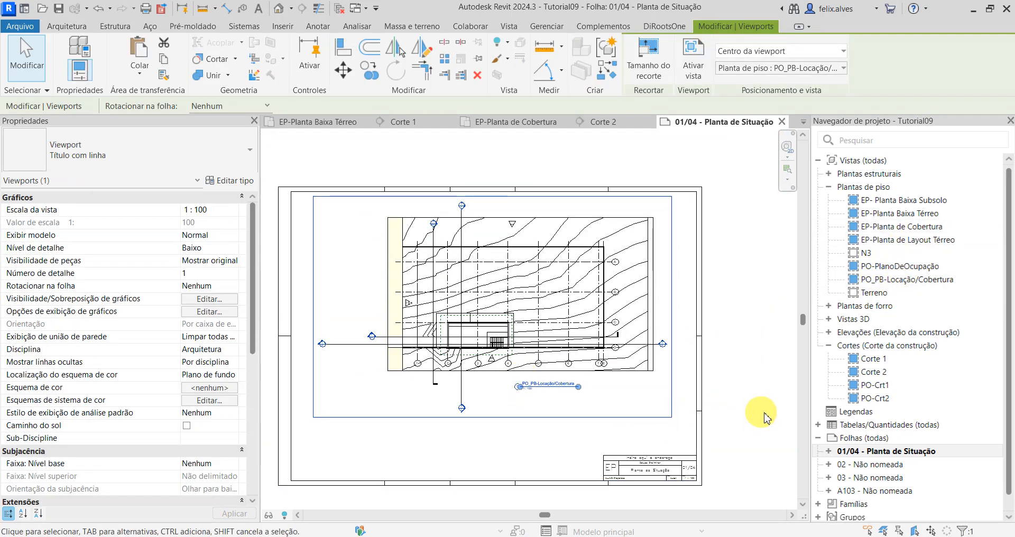
# Step: Open sheet 02 - Não nomeada and check how the EP-Planta de Cobertura viewport sits beside the other plans
pyautogui.doubleClick(868, 468)
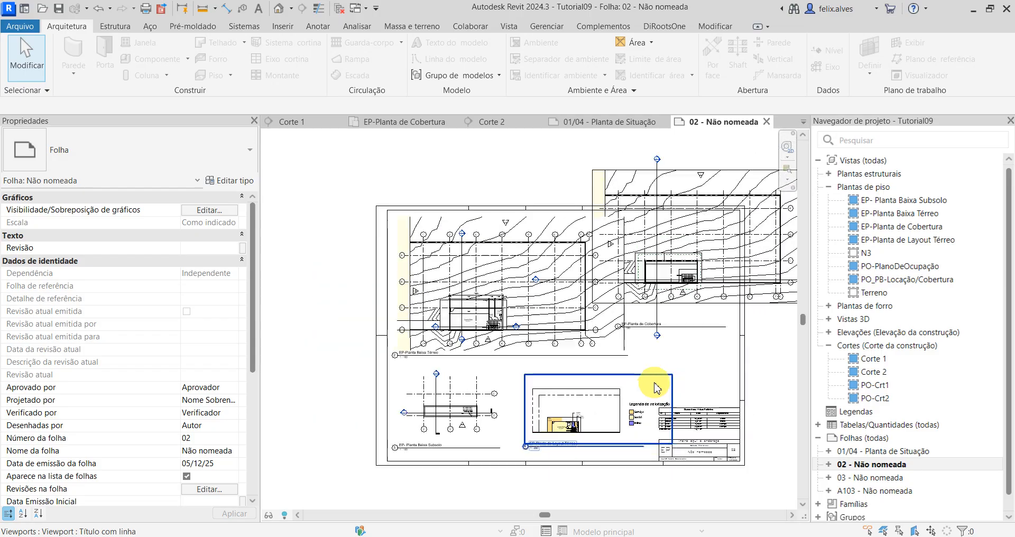
pyautogui.scroll(3, 666, 267)
pyautogui.scroll(-4, 691, 332)
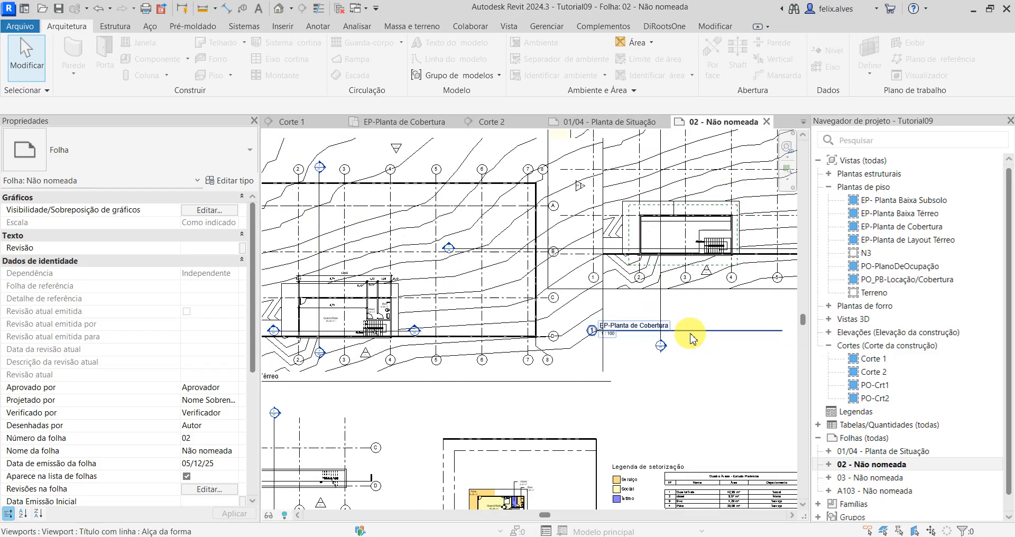
pyautogui.scroll(-2, 625, 383)
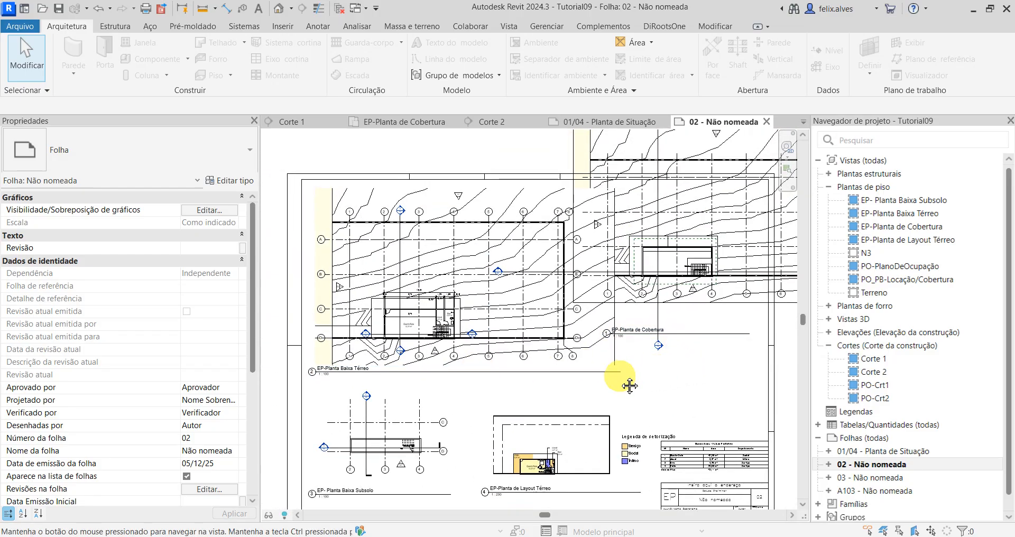
# Step: Move the EP-Planta de Cobertura viewport off sheet 02, placing it beside the sheet border, clear of the ground floor plan
pyautogui.click(662, 204)
pyautogui.moveTo(509, 356); pyautogui.dragTo(661, 291, button='middle')
pyautogui.moveTo(566, 226); pyautogui.dragTo(345, 293, button='middle')
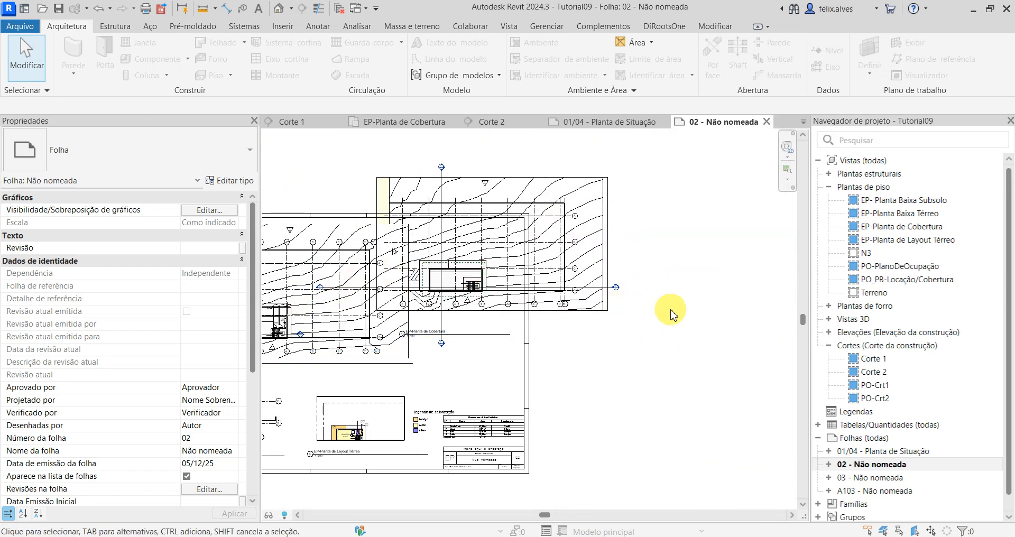
pyautogui.click(603, 316)
pyautogui.moveTo(578, 274); pyautogui.dragTo(776, 302)
pyautogui.scroll(-3, 680, 314)
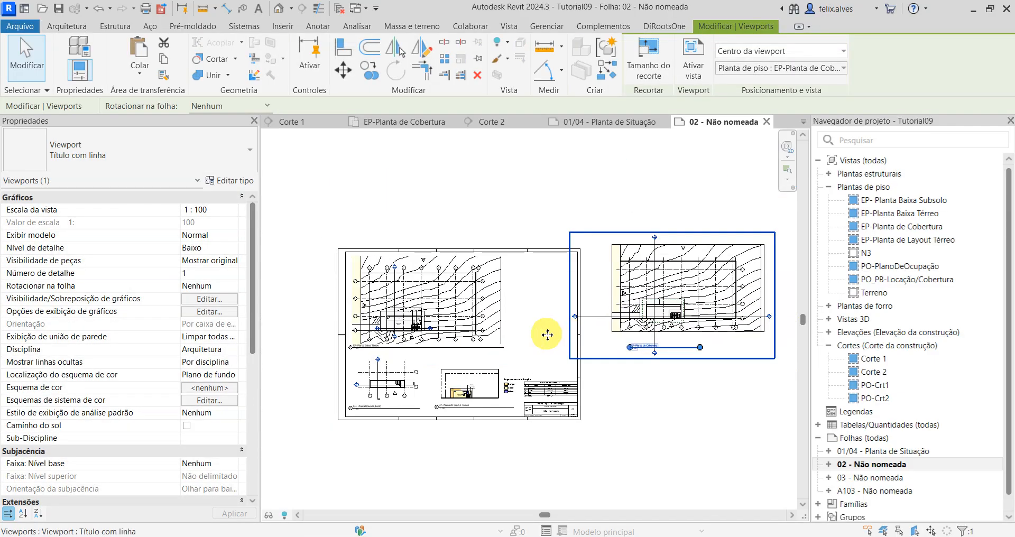
# Step: Examine sheet 02's ground floor, basement and layout plans and the free space around them for arranging the roof plan
pyautogui.scroll(1, 547, 335)
pyautogui.moveTo(546, 335); pyautogui.dragTo(659, 283, button='middle')
pyautogui.scroll(7, 462, 369)
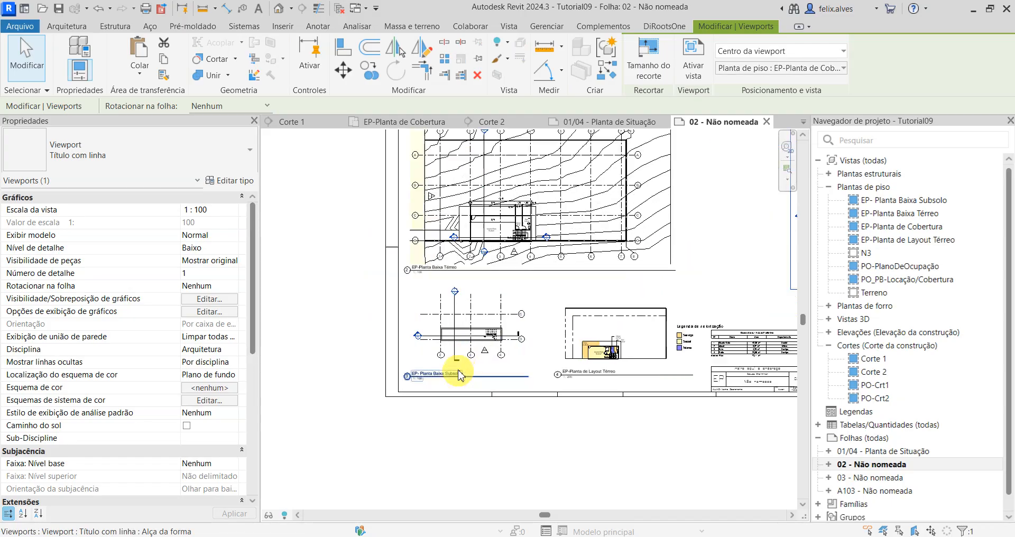
pyautogui.scroll(-3, 473, 364)
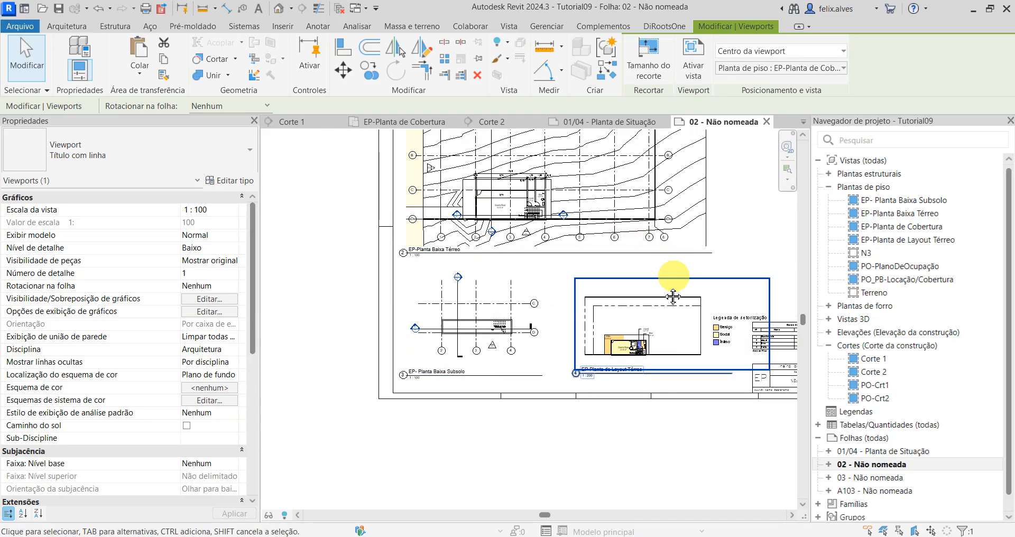
pyautogui.moveTo(669, 298); pyautogui.dragTo(566, 342, button='middle')
pyautogui.scroll(5, 446, 244)
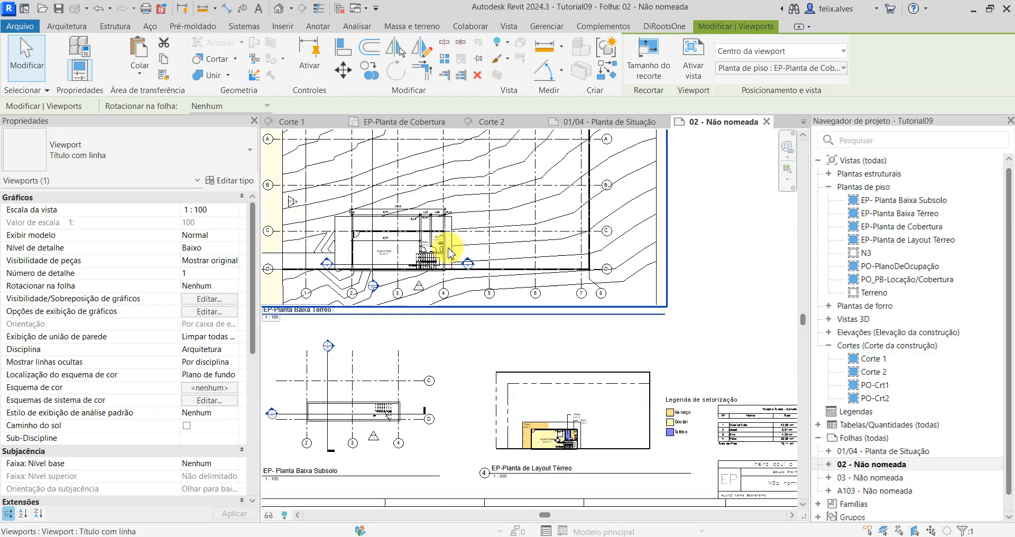
pyautogui.scroll(2, 360, 249)
pyautogui.scroll(-5, 426, 263)
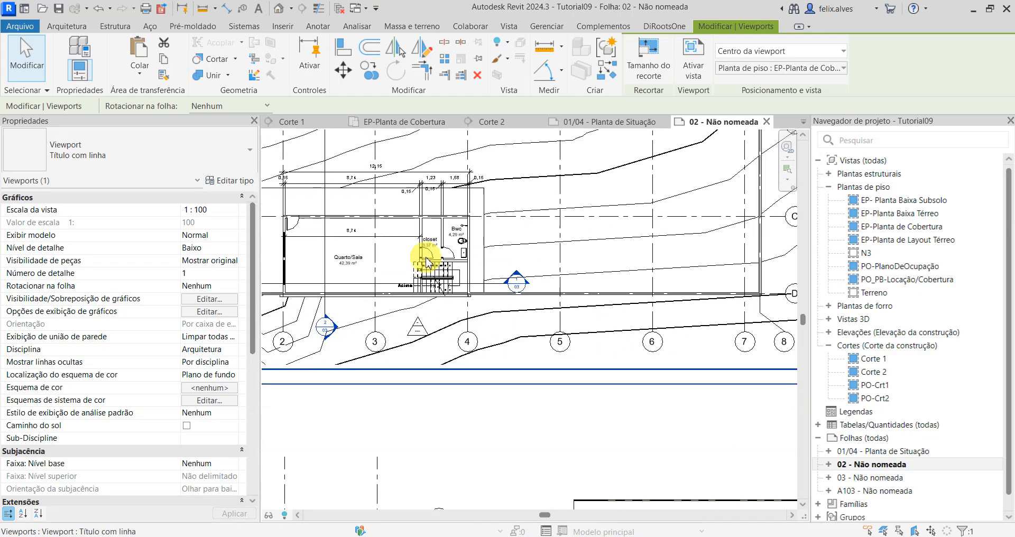
pyautogui.scroll(-1, 579, 313)
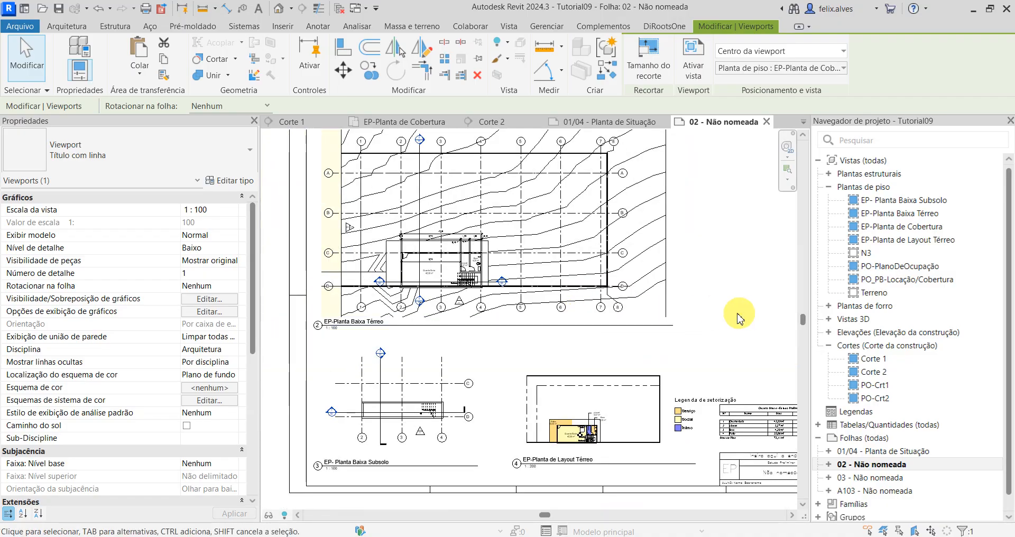
pyautogui.moveTo(684, 324); pyautogui.dragTo(570, 324, button='middle')
pyautogui.scroll(-3, 696, 365)
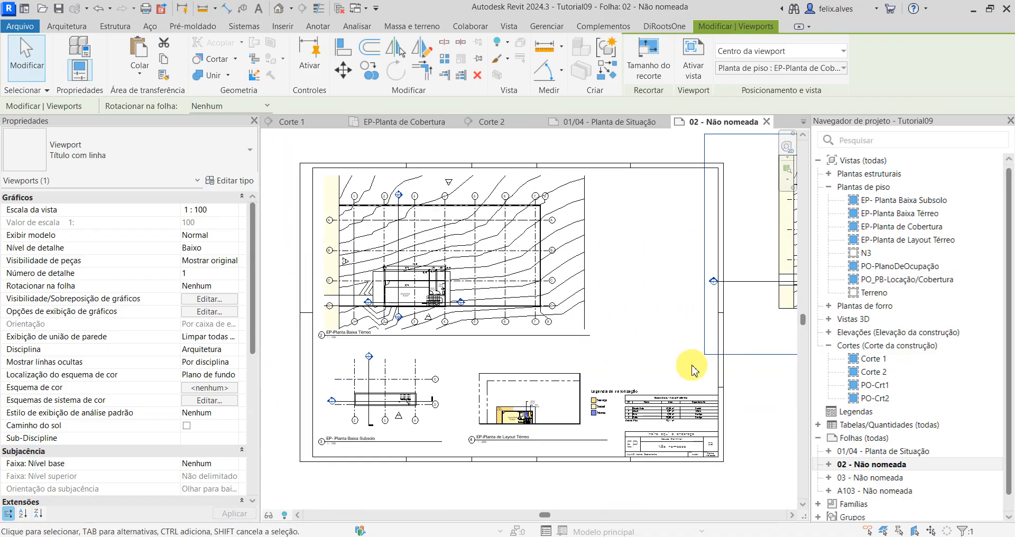
pyautogui.moveTo(696, 367); pyautogui.dragTo(541, 328, button='middle')
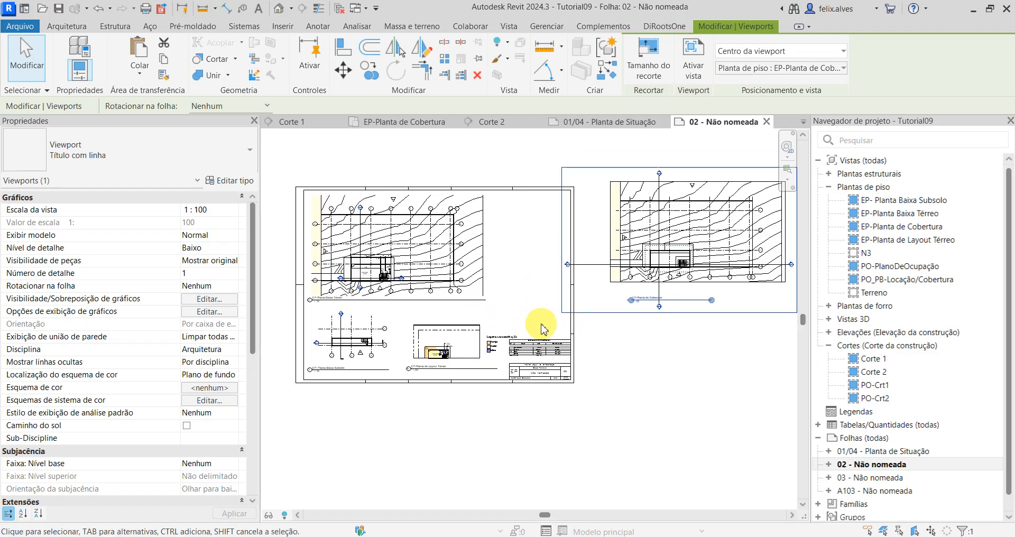
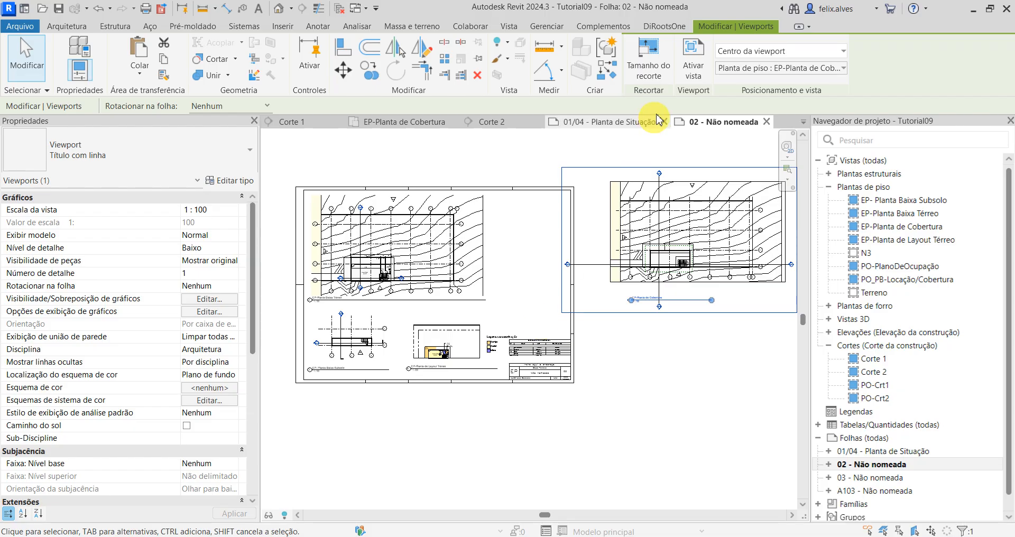
# Step: Close sheets 02 and 01/04, sections Corte 2 and Corte 1, and the EP-Planta de Cobertura plan, returning to the 3D view
pyautogui.click(767, 123)
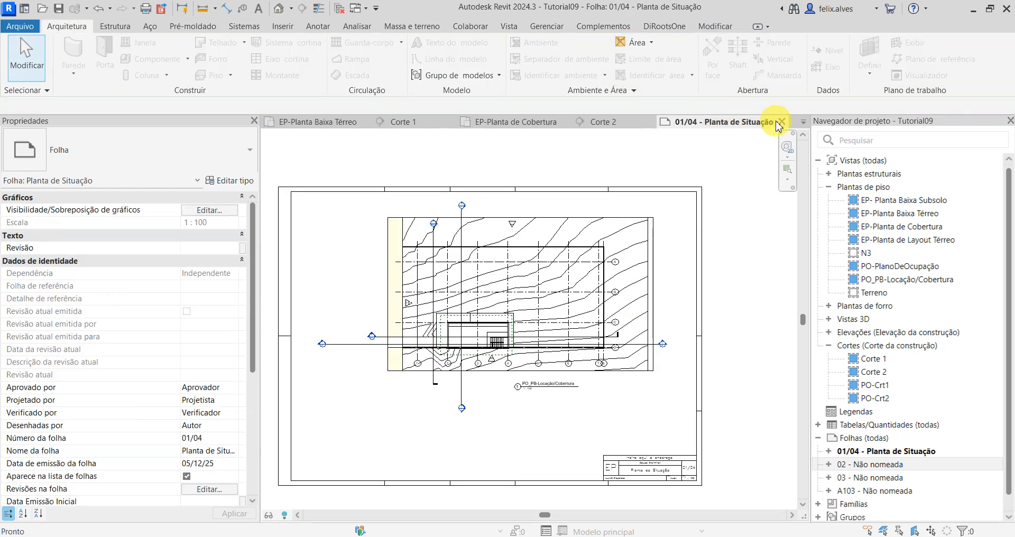
pyautogui.click(782, 123)
pyautogui.click(697, 123)
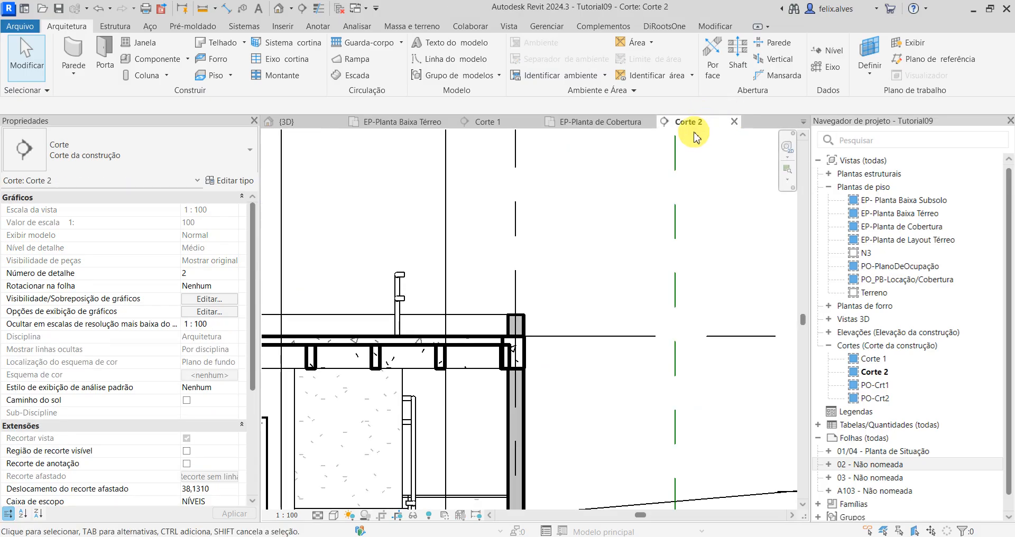
pyautogui.click(735, 123)
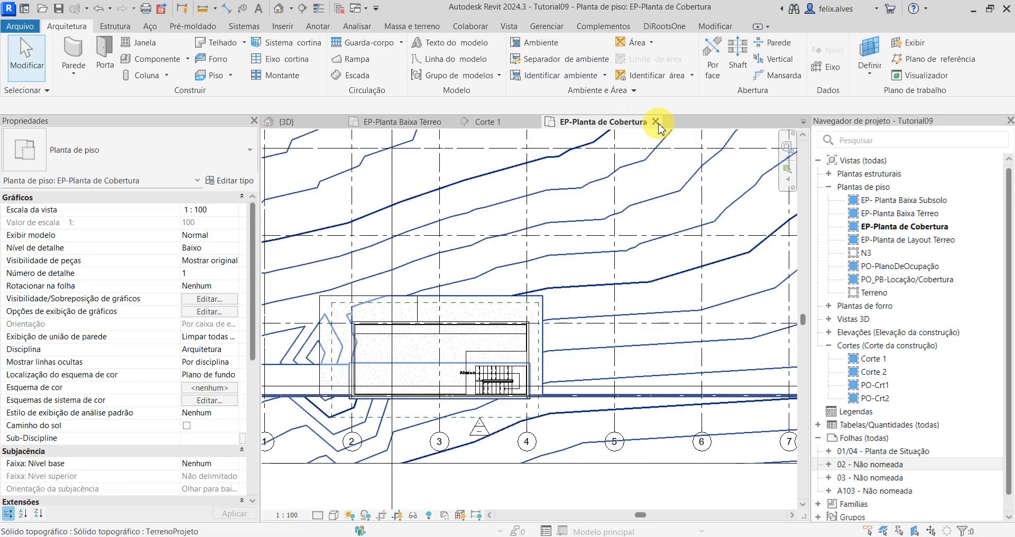
pyautogui.click(655, 122)
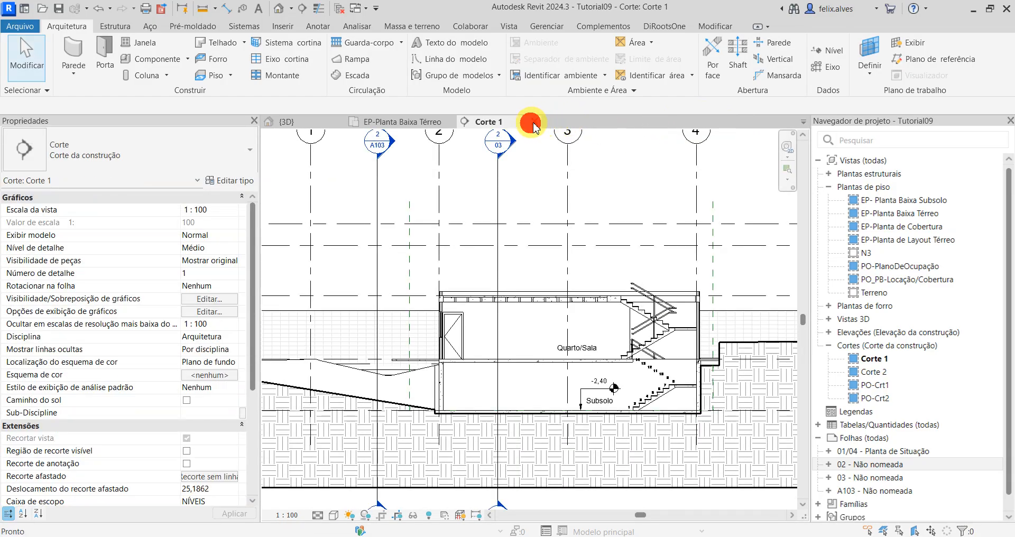
pyautogui.click(535, 127)
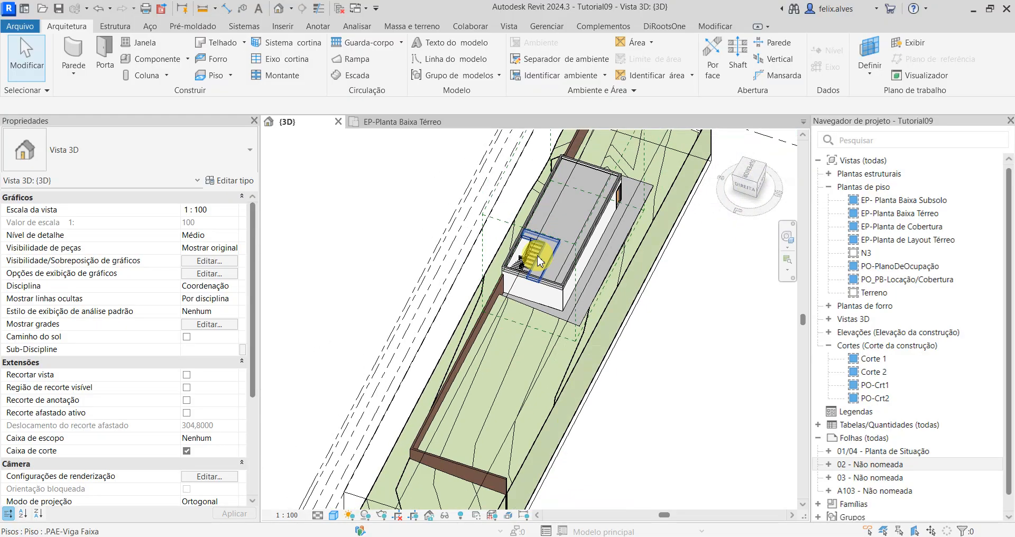
# Step: Pull in the end face of the 3D view's section box to cut the building crosswise through the staircase
pyautogui.scroll(-5, 547, 272)
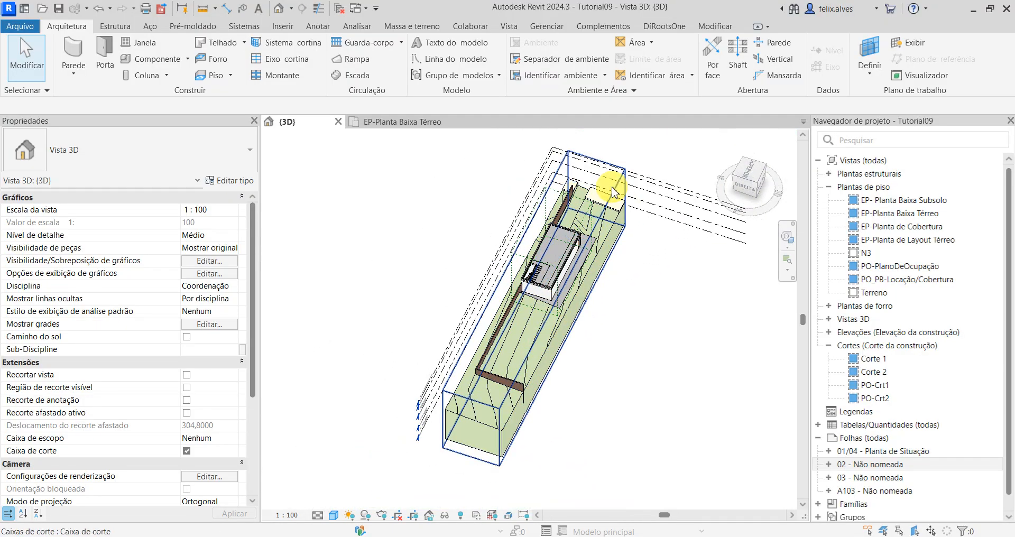
pyautogui.click(612, 187)
pyautogui.moveTo(470, 430); pyautogui.dragTo(500, 355)
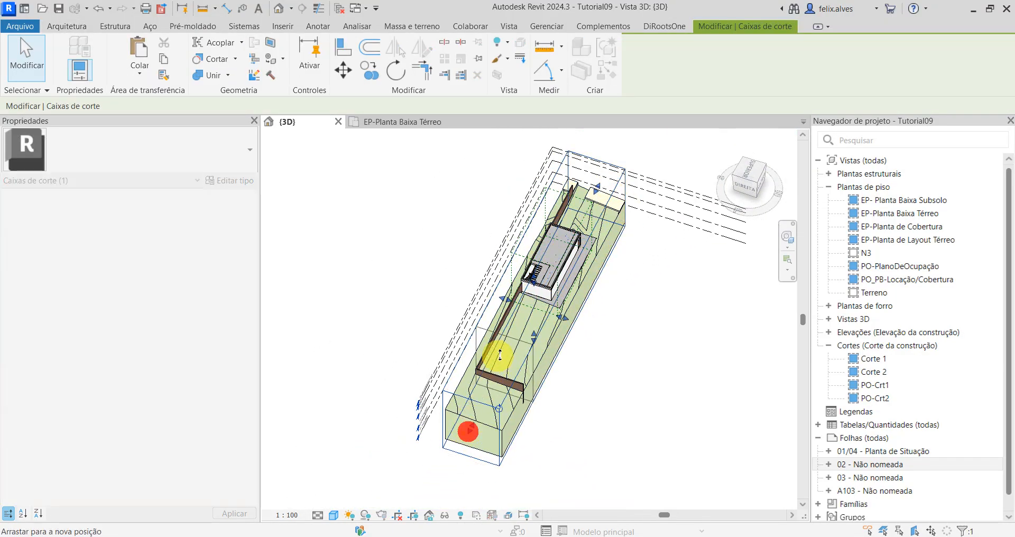
pyautogui.moveTo(536, 275); pyautogui.dragTo(536, 278)
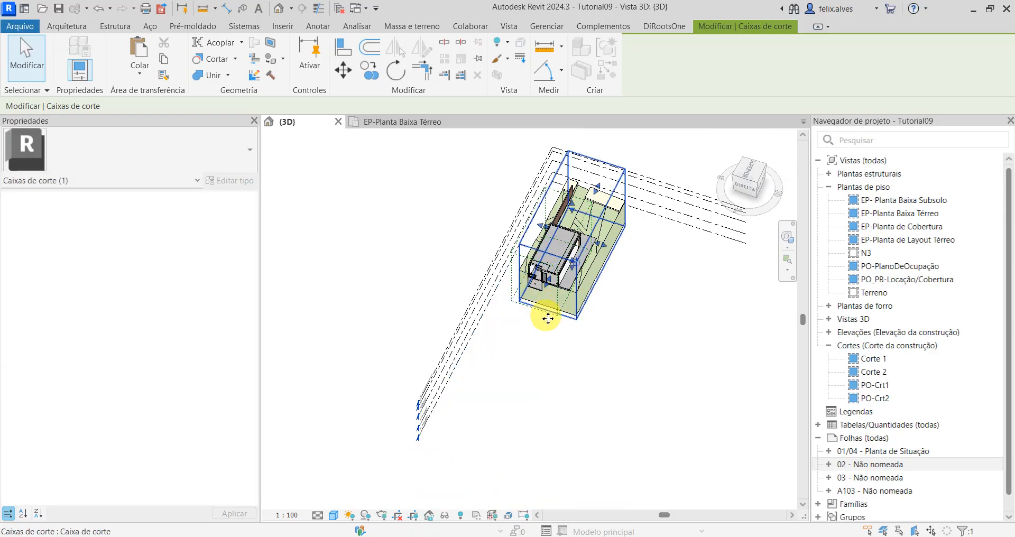
pyautogui.scroll(5, 550, 298)
pyautogui.scroll(3, 550, 297)
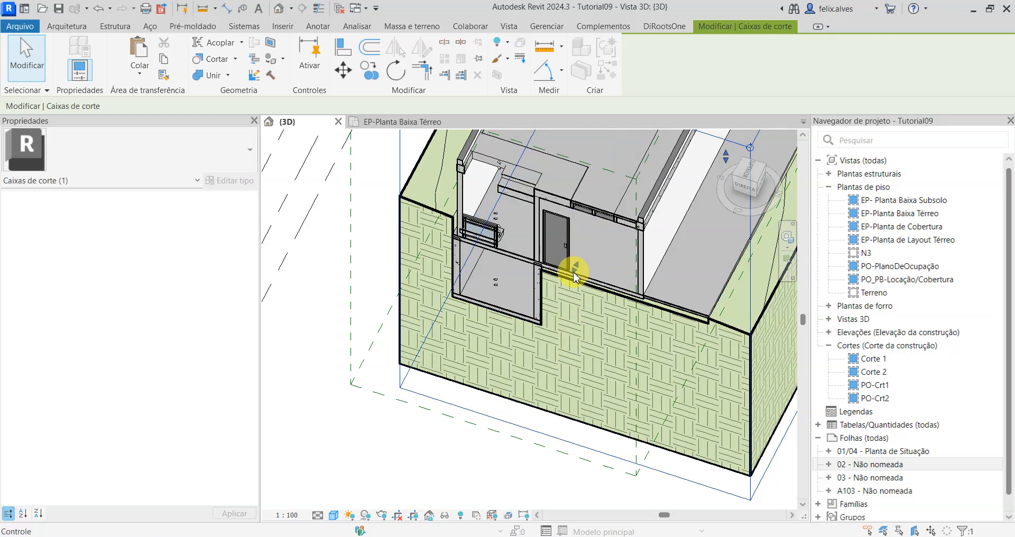
pyautogui.moveTo(575, 272); pyautogui.dragTo(556, 300)
# Step: Select the structural beam system whose PAE-Nervura ribs run beneath the roof slab, at the cut above the door
pyautogui.scroll(-2, 442, 435)
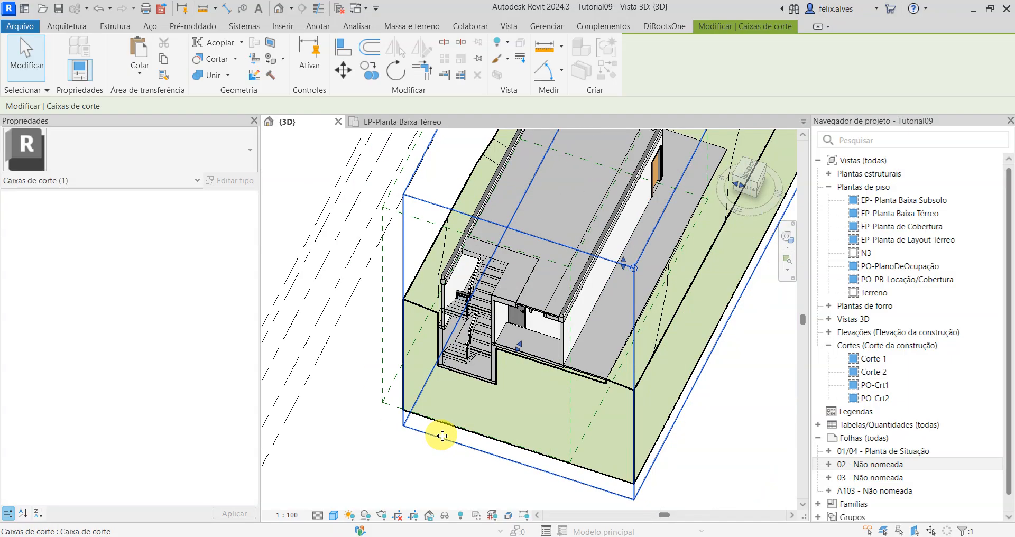
pyautogui.keyDown('shift'); pyautogui.moveTo(442, 436); pyautogui.dragTo(585, 336, button='middle'); pyautogui.keyUp('shift')
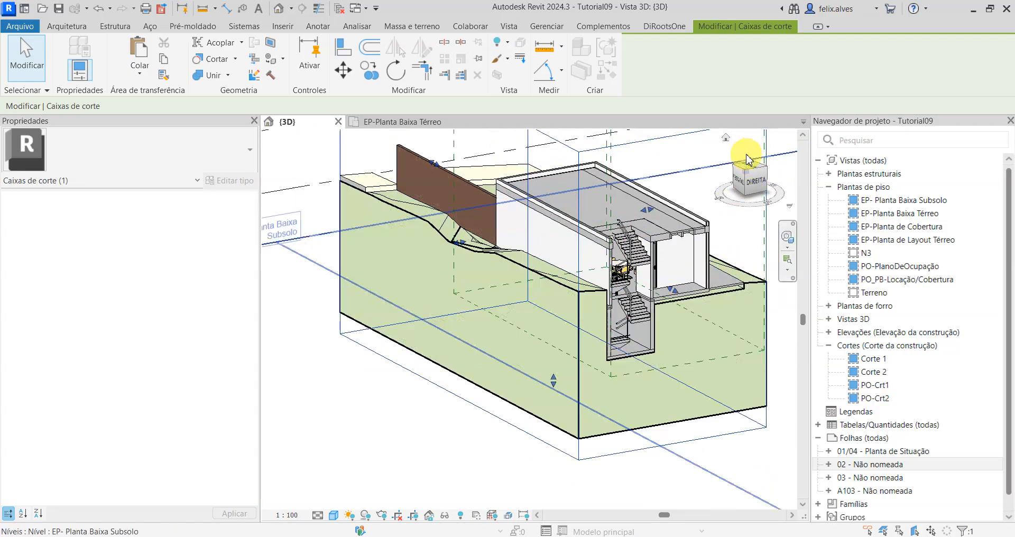
pyautogui.click(748, 159)
pyautogui.scroll(4, 589, 351)
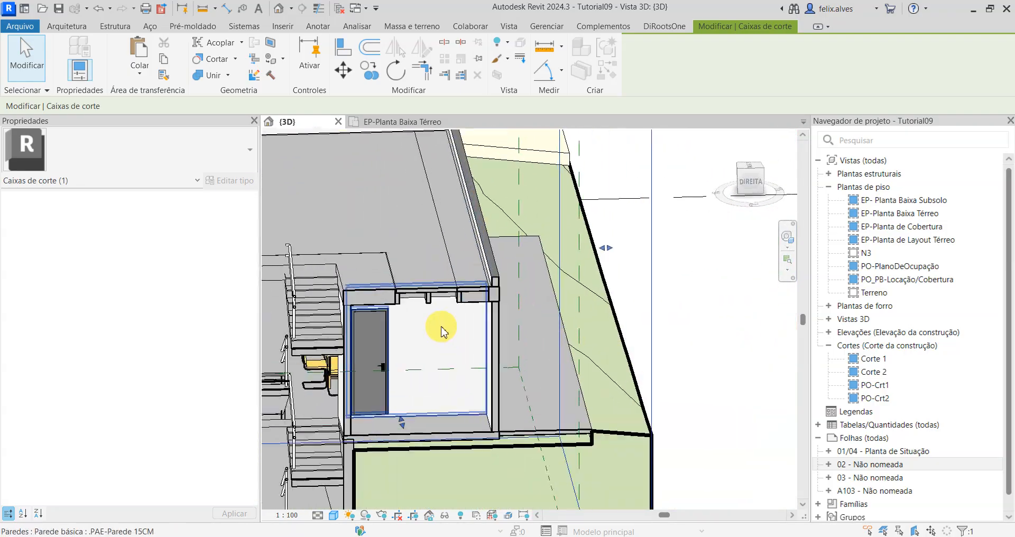
pyautogui.scroll(4, 441, 331)
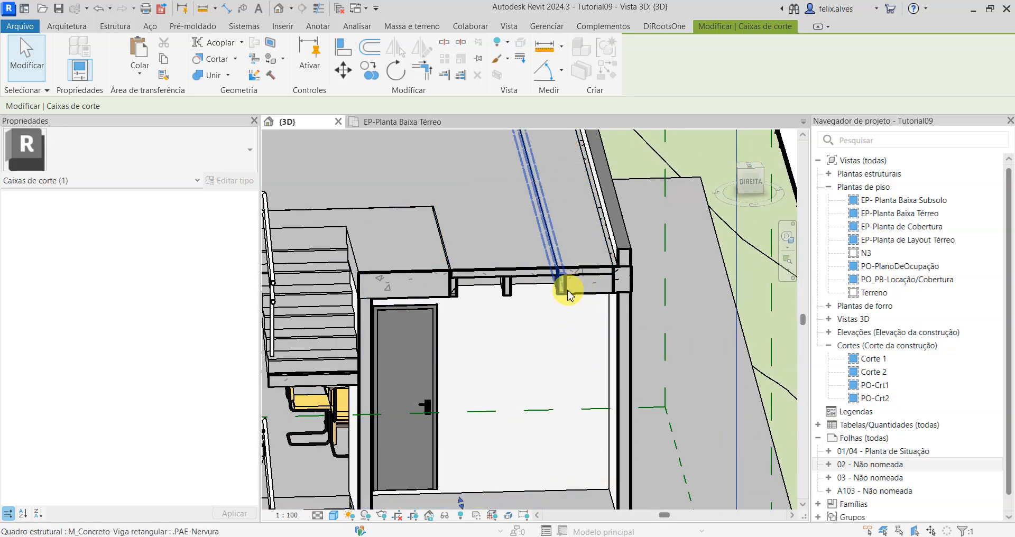
pyautogui.press('Tab')
pyautogui.click(507, 286)
pyautogui.scroll(-5, 596, 294)
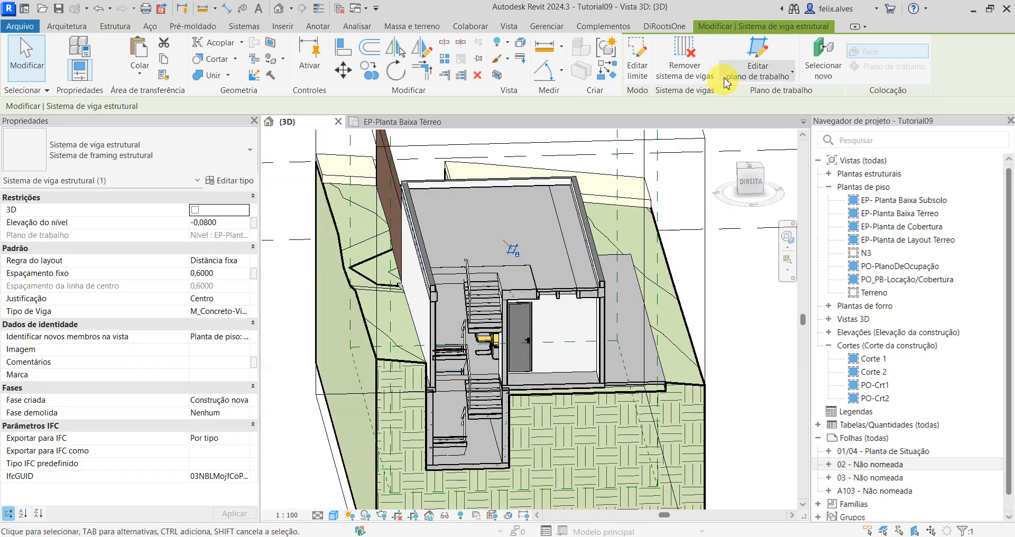
# Step: Examine the beam system's boundary sketch in 3D and in EP-Planta de Cobertura, leaving the edit without changes and dismissing the save reminder
pyautogui.click(637, 55)
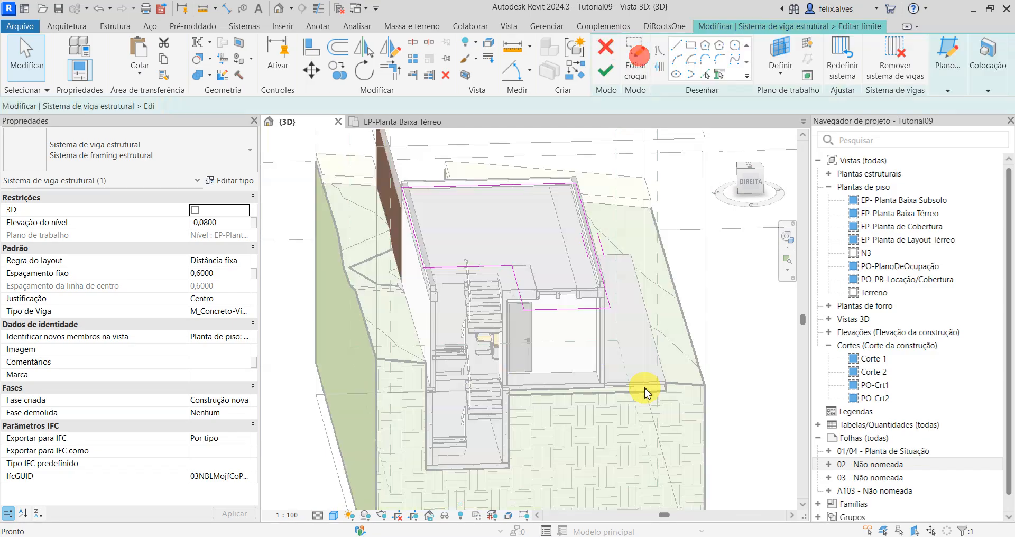
pyautogui.scroll(2, 495, 192)
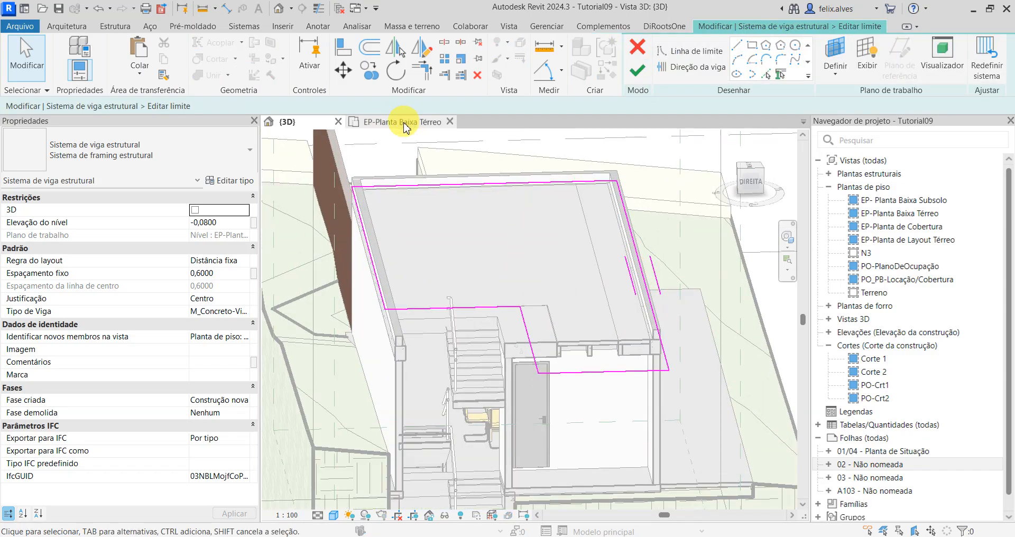
pyautogui.doubleClick(929, 228)
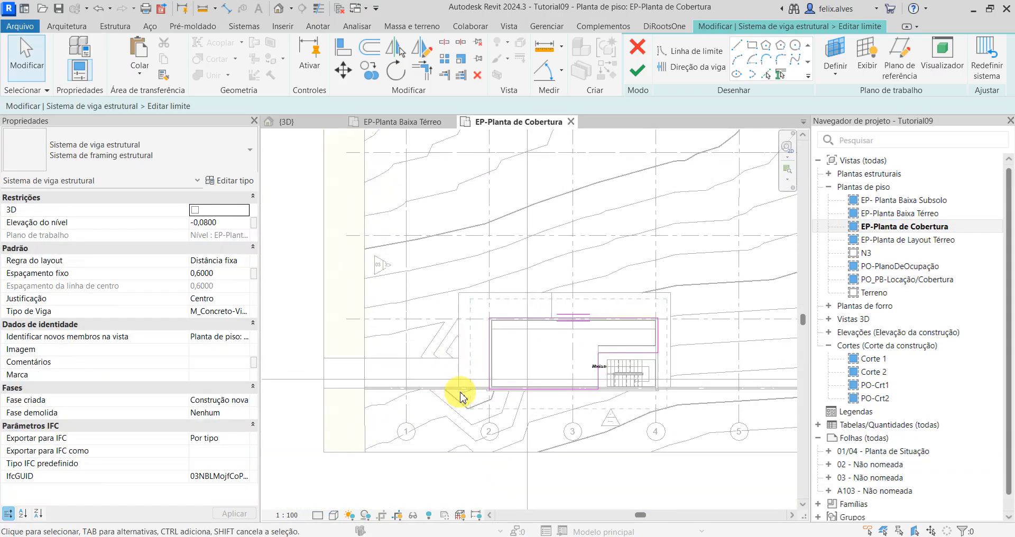
pyautogui.scroll(3, 630, 347)
pyautogui.scroll(2, 506, 333)
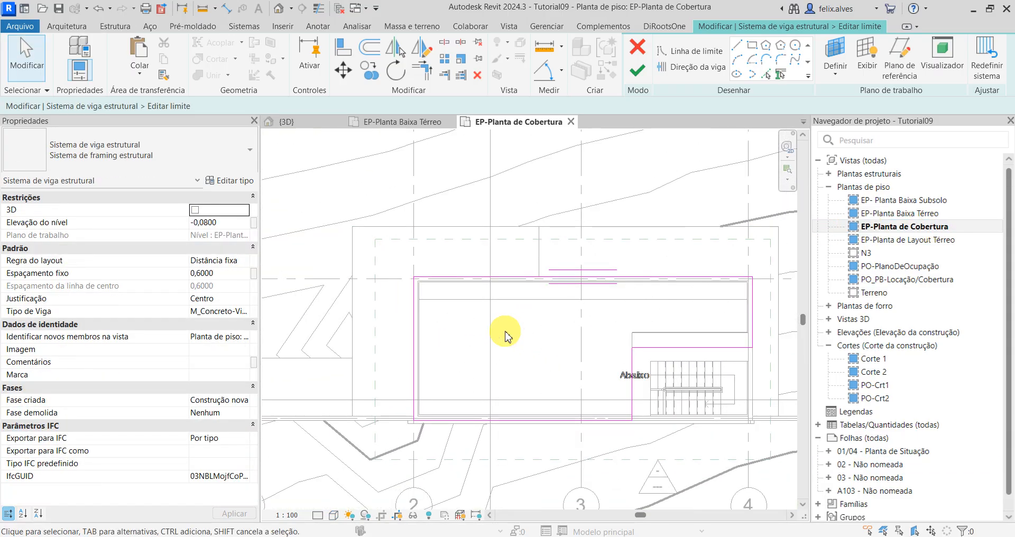
pyautogui.scroll(-2, 505, 333)
pyautogui.click(639, 47)
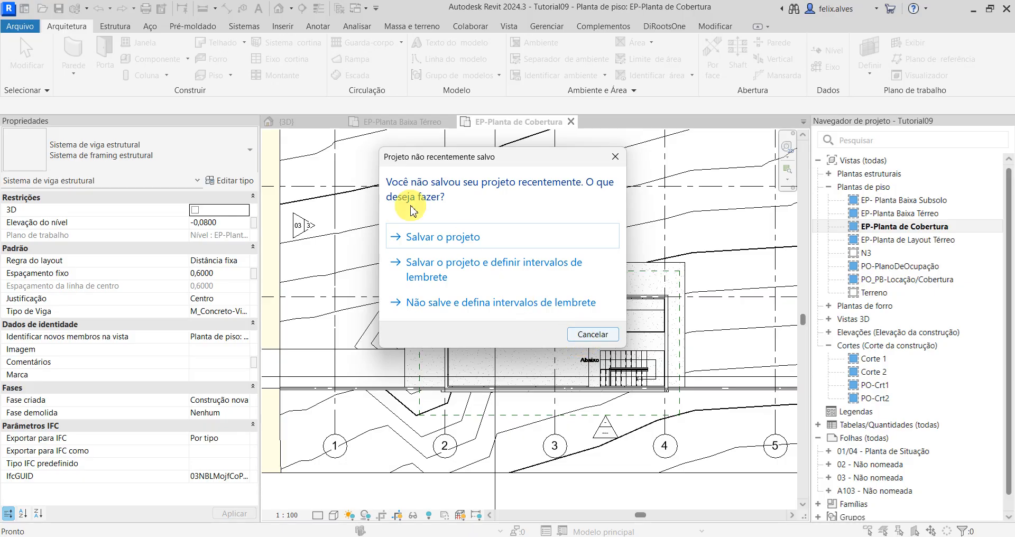
pyautogui.click(615, 156)
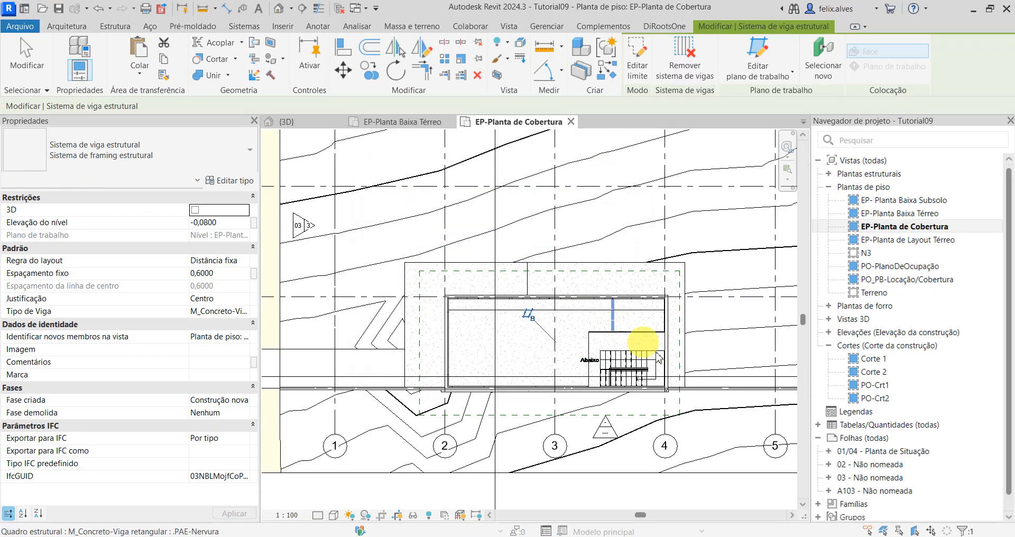